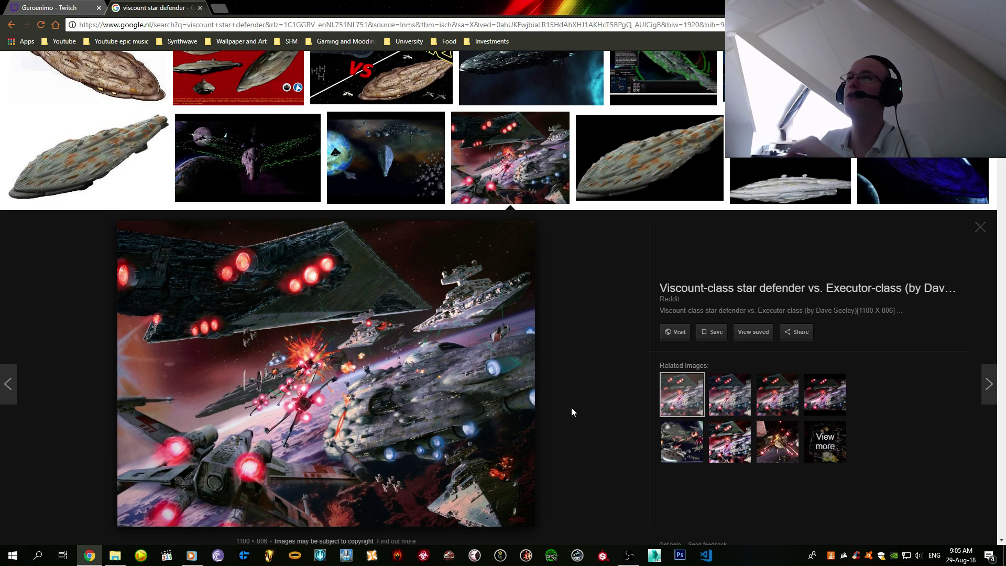
- Show the desktop and launch Autodesk 3ds Max 2016 with a new empty scene
{"action": "left_click", "coordinate": [1003, 555]}
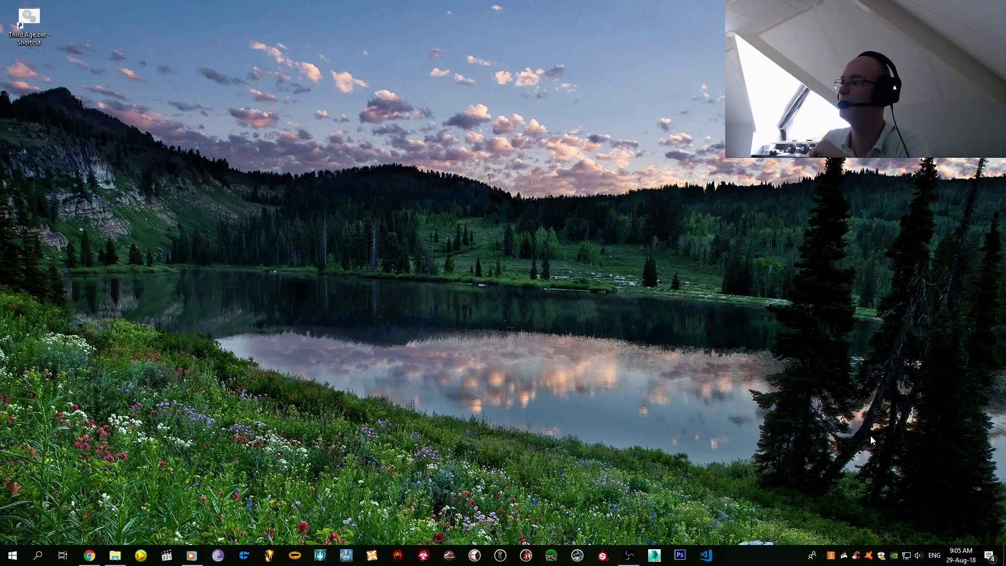
{"action": "left_click", "coordinate": [661, 549]}
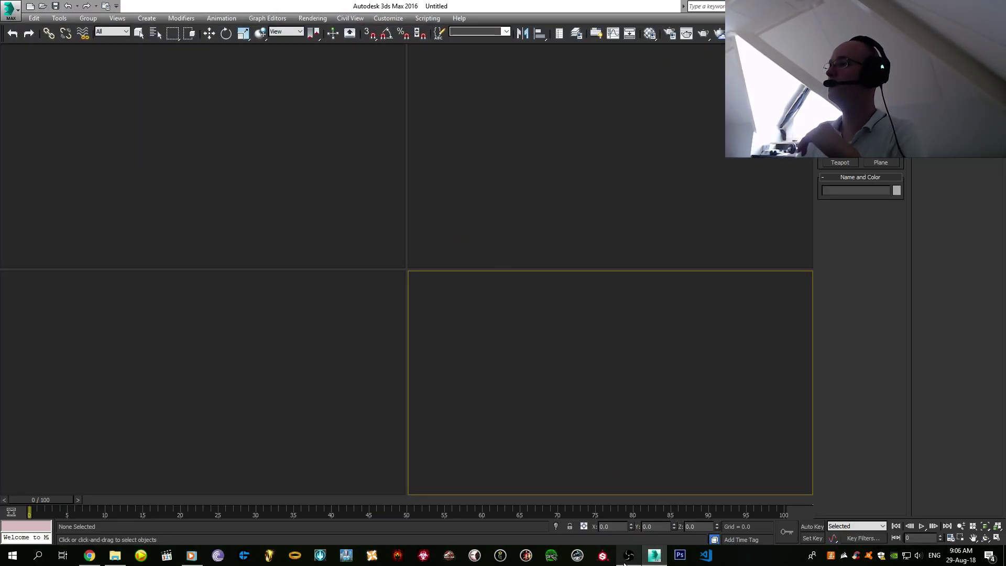
- Check the media player window, put it away again, and lower the system sound volume
{"action": "left_click", "coordinate": [191, 556]}
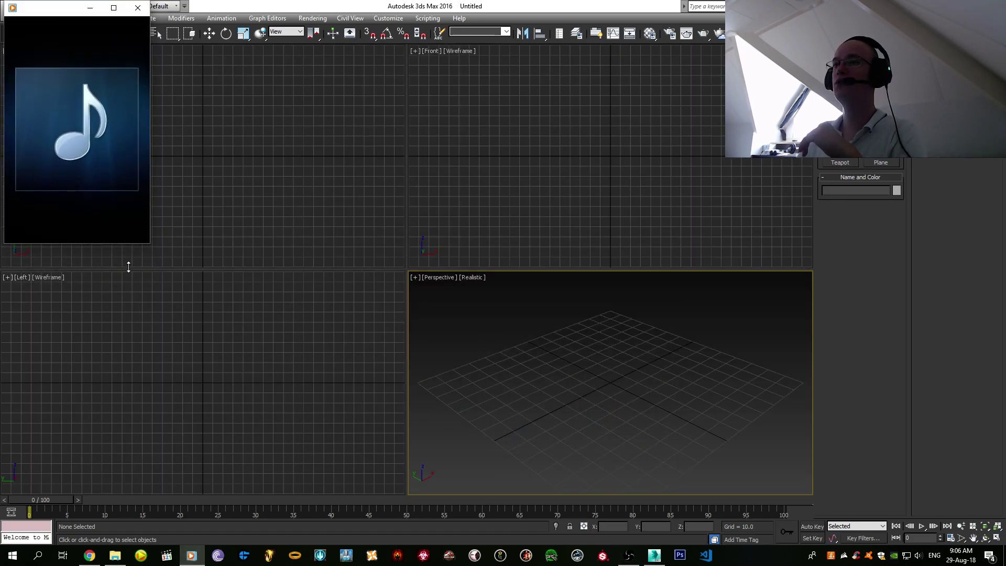
{"action": "left_click", "coordinate": [191, 554]}
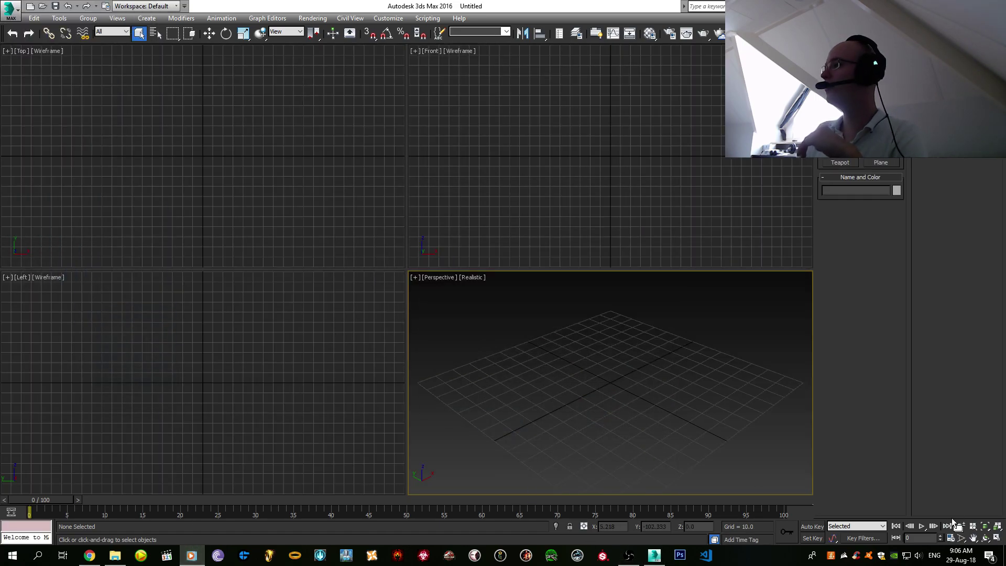
{"action": "left_click", "coordinate": [918, 555]}
{"action": "scroll", "coordinate": [922, 521], "scroll_direction": "down", "scroll_amount": 2}
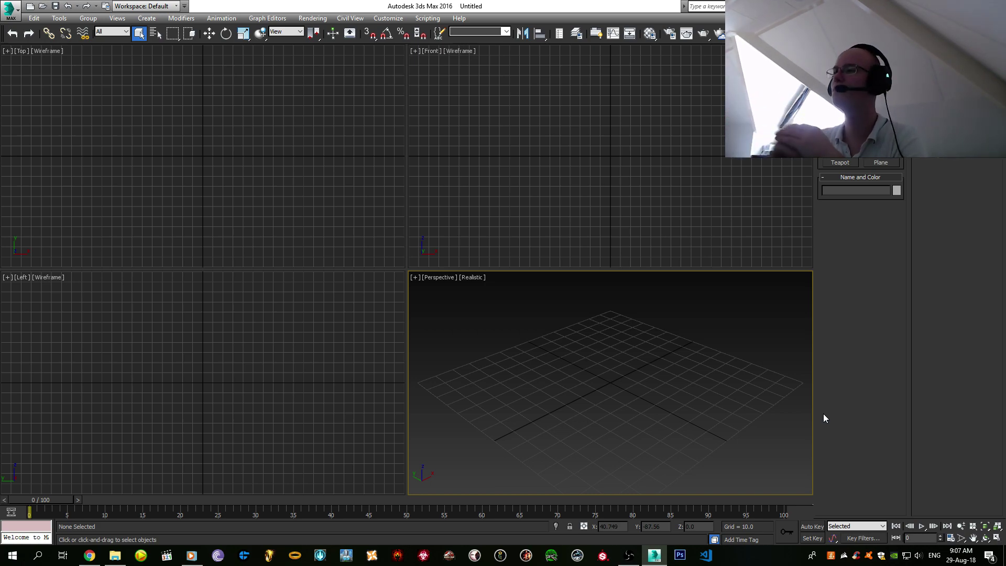
- Switch to Chrome and check the Twitch channel page and its chat outside theatre mode, ending back in theatre mode
{"action": "left_click", "coordinate": [79, 549]}
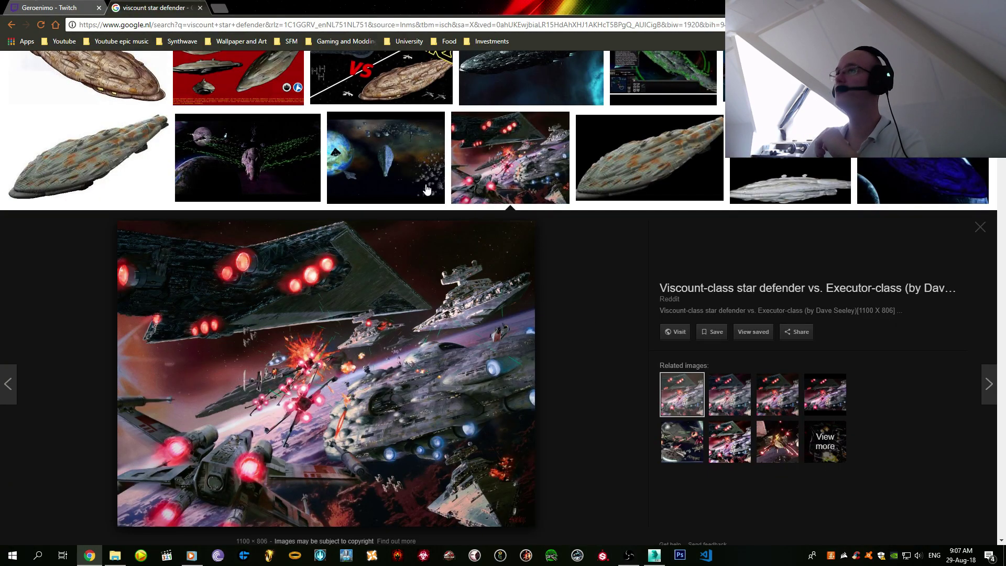
{"action": "left_click", "coordinate": [75, 5]}
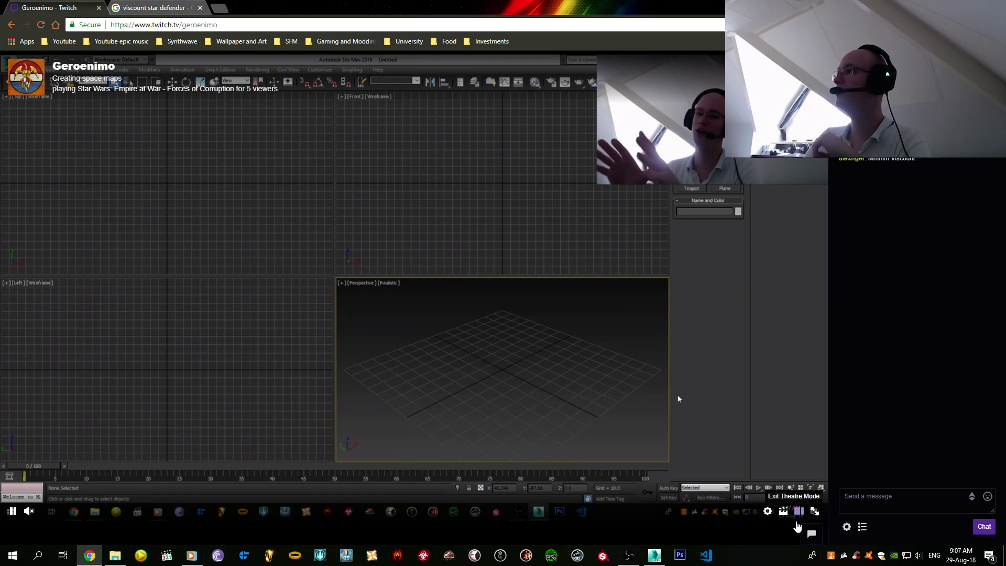
{"action": "left_click", "coordinate": [797, 525]}
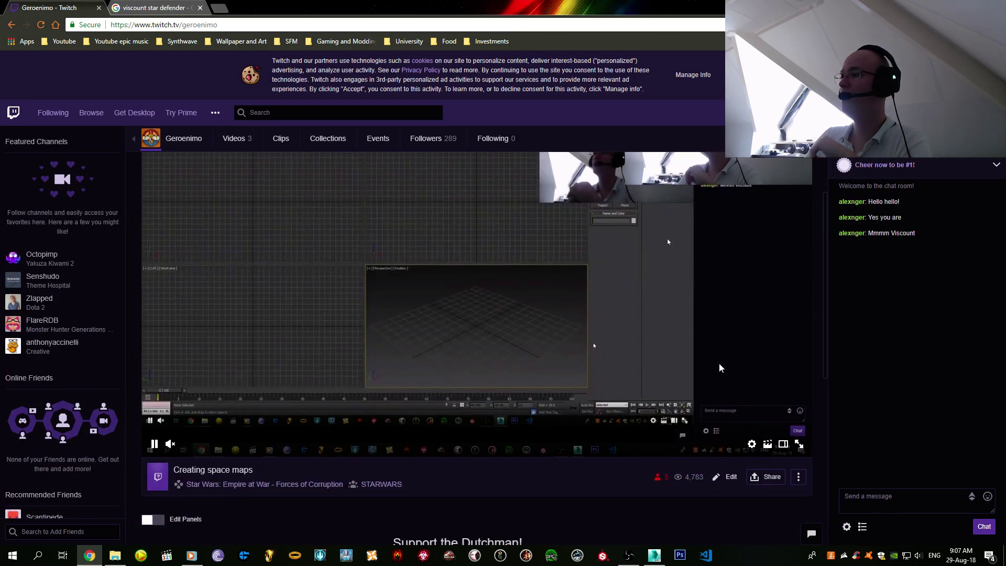
{"action": "left_click", "coordinate": [782, 509]}
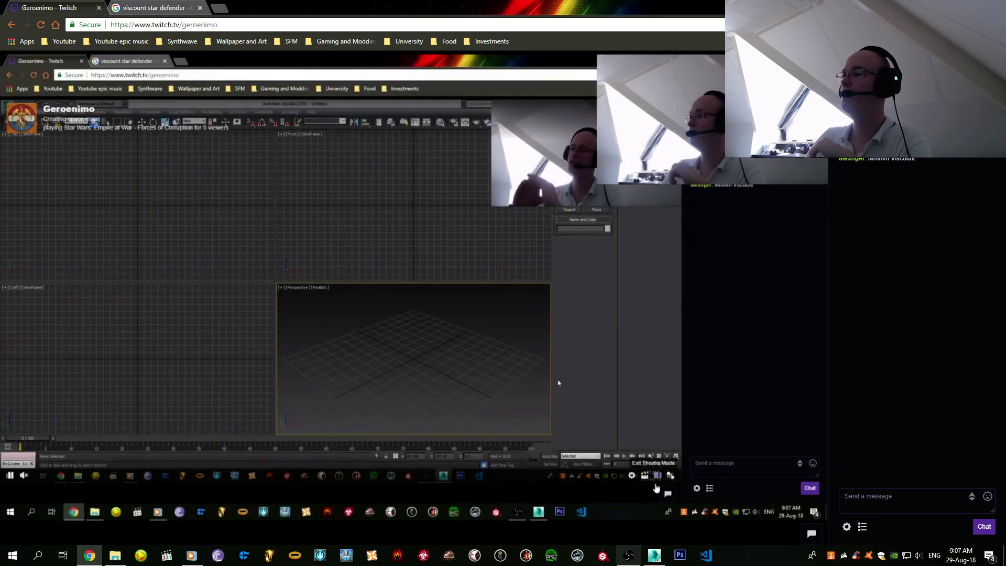
- Switch to Open Broadcaster Software, put the Webcam scene on the live stream, and return to the Desktop scene
{"action": "mouse_move", "coordinate": [655, 557]}
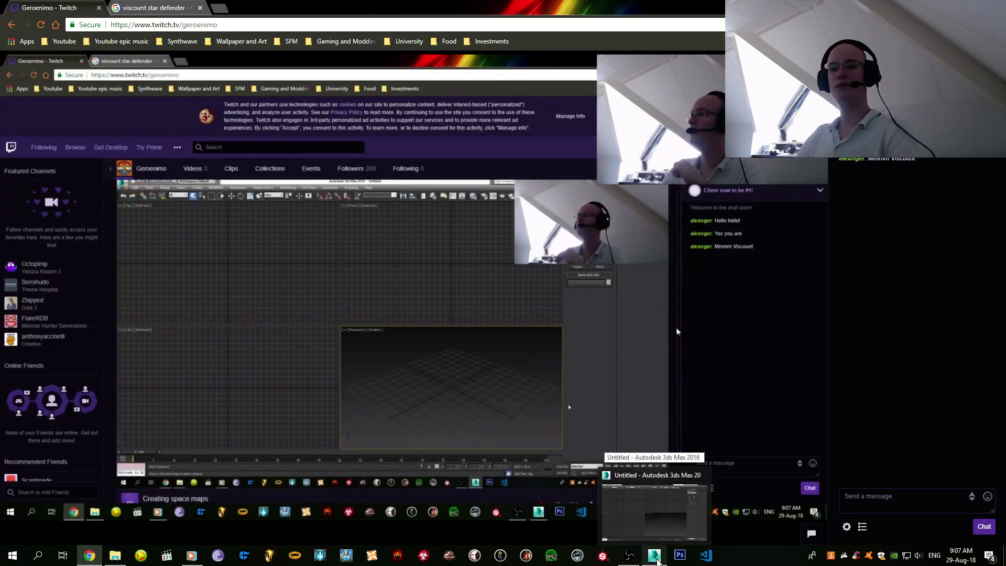
{"action": "left_click", "coordinate": [639, 560]}
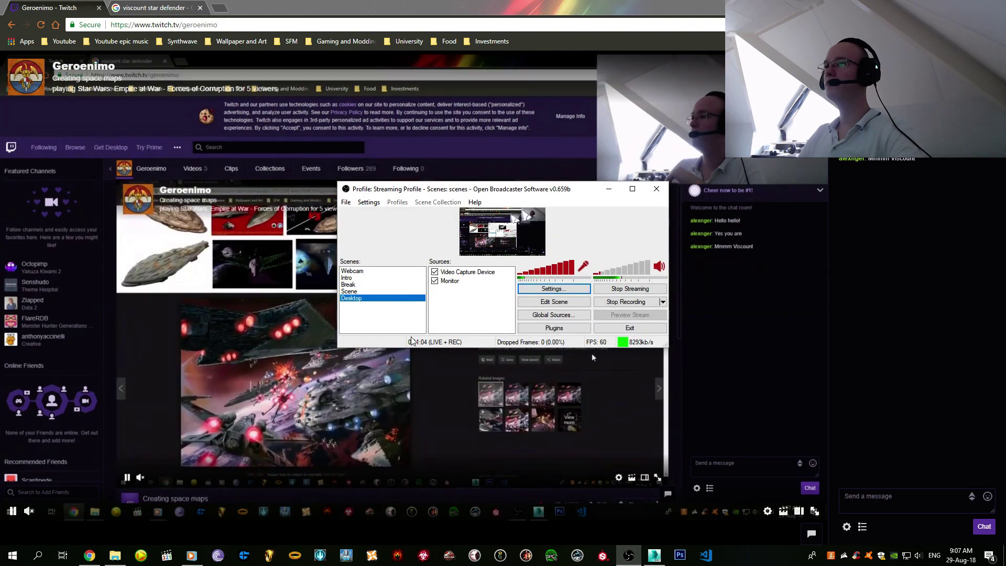
{"action": "left_click", "coordinate": [348, 271]}
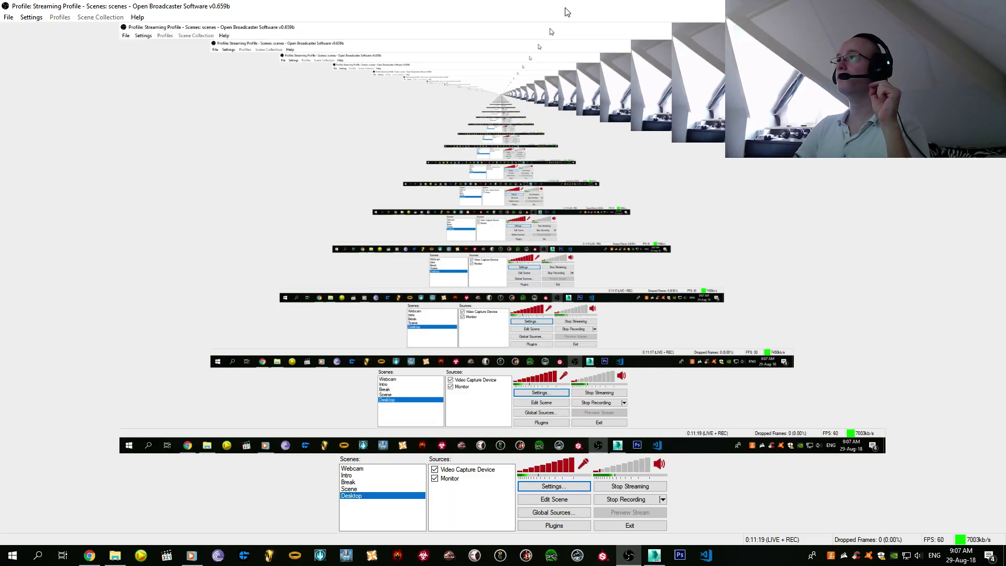
{"action": "double_click", "coordinate": [564, 7]}
{"action": "left_click", "coordinate": [488, 160]}
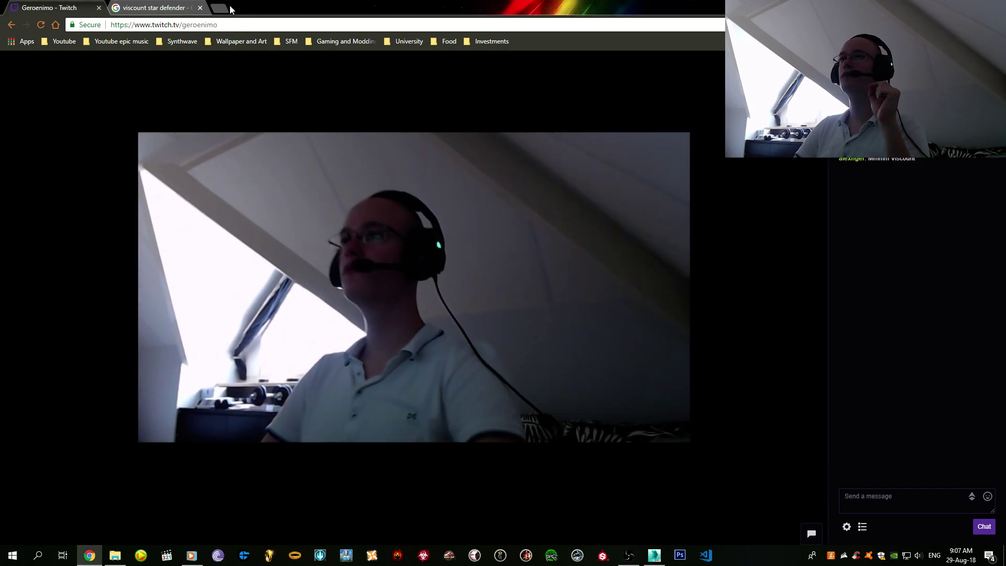
- Examine the viscount star defender image results from the Sci-Fi Wiki, Thrawn's Revenge Wiki, Mod DB and DeviantArt in Google Images
{"action": "left_click", "coordinate": [181, 7]}
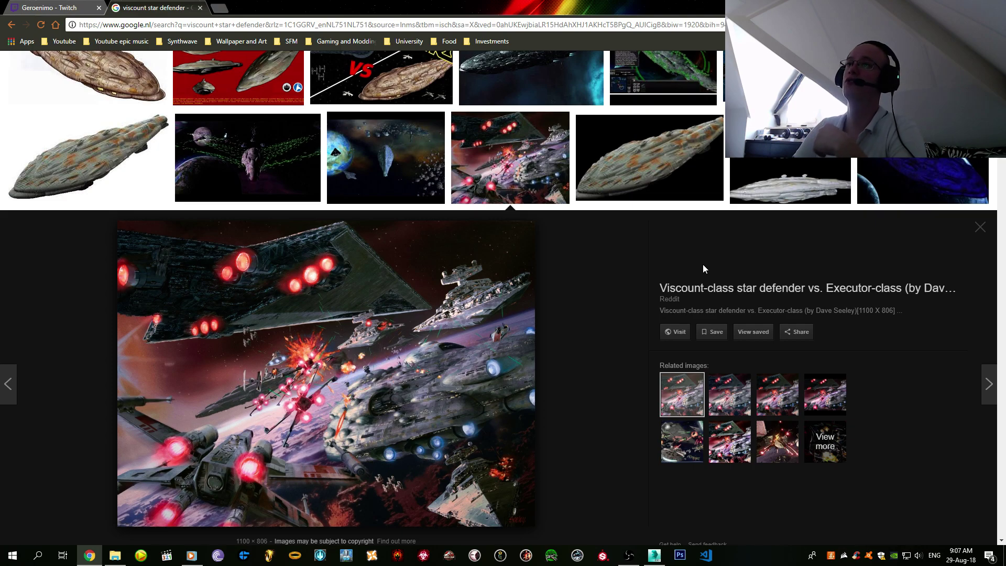
{"action": "scroll", "coordinate": [633, 288], "scroll_direction": "up", "scroll_amount": 3}
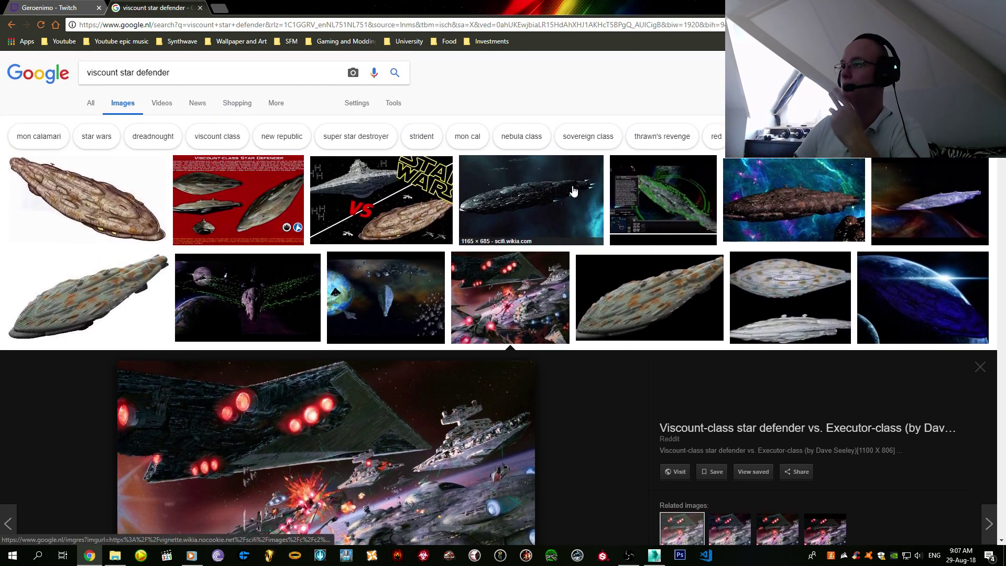
{"action": "left_click", "coordinate": [573, 191]}
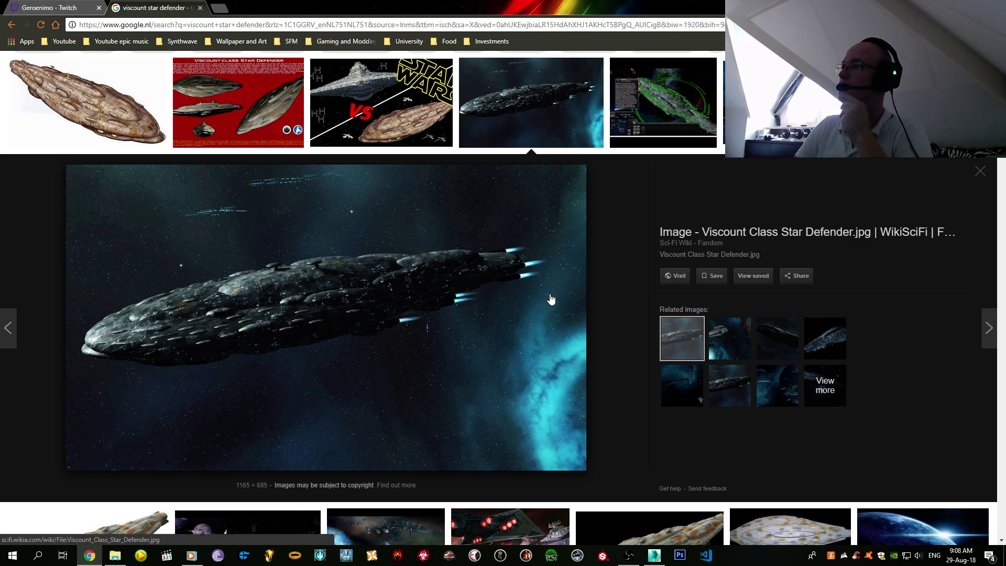
{"action": "scroll", "coordinate": [624, 286], "scroll_direction": "up", "scroll_amount": 2}
{"action": "left_click", "coordinate": [874, 176]}
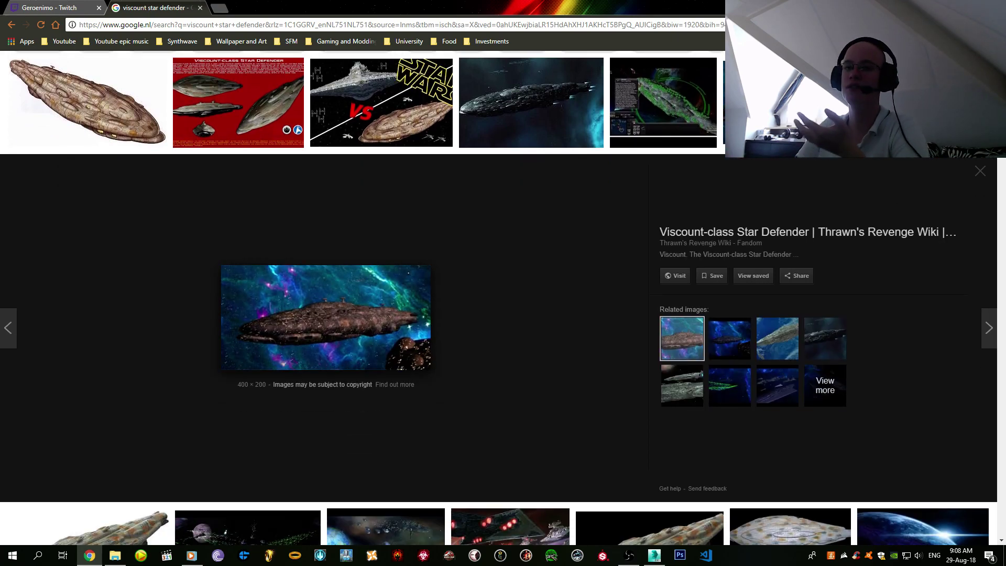
{"action": "left_click", "coordinate": [908, 125]}
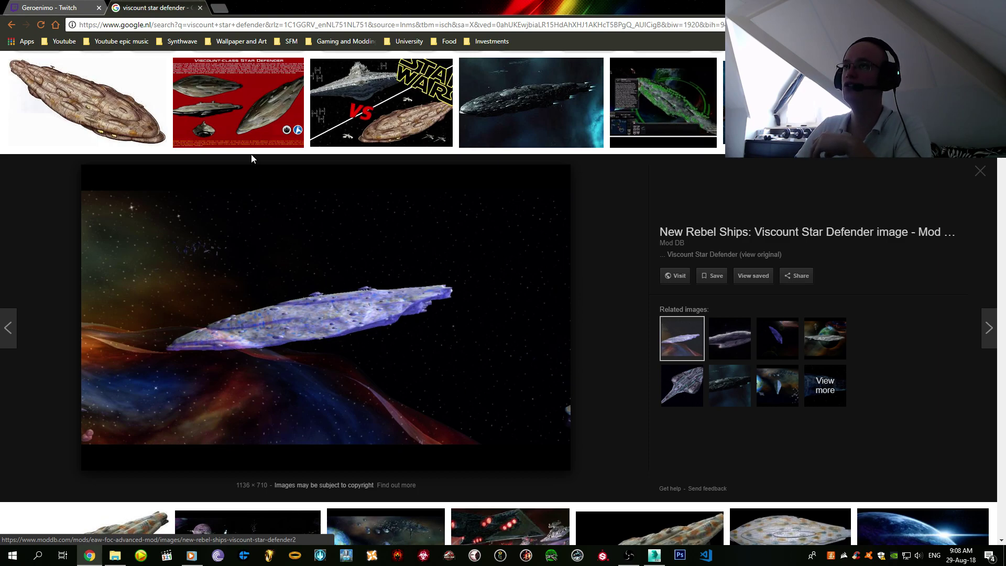
{"action": "left_click", "coordinate": [242, 130]}
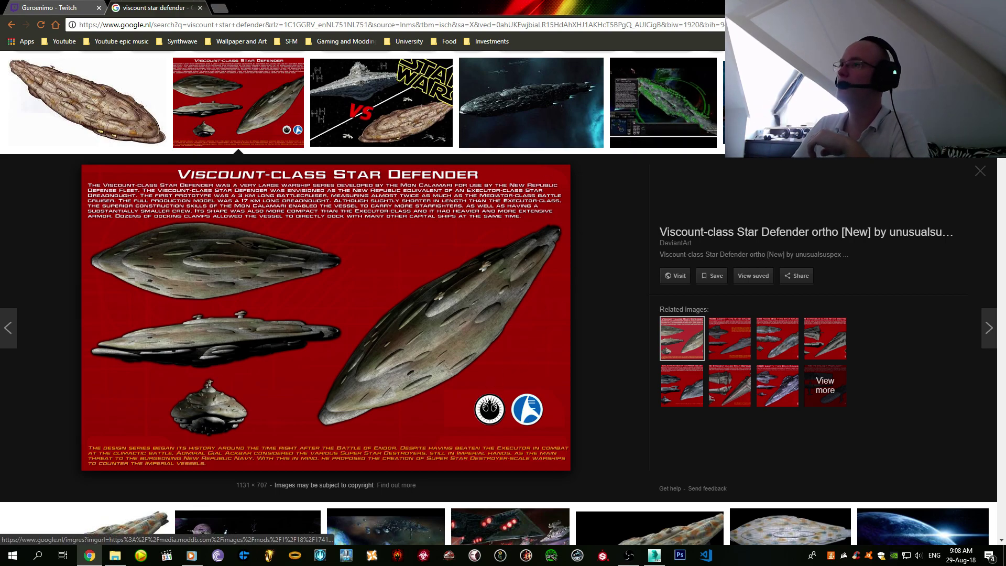
{"action": "left_click", "coordinate": [759, 113]}
- Look through the remaining viscount star defender image results for further views of the ship's shape and hull detail
{"action": "scroll", "coordinate": [584, 330], "scroll_direction": "up", "scroll_amount": 2}
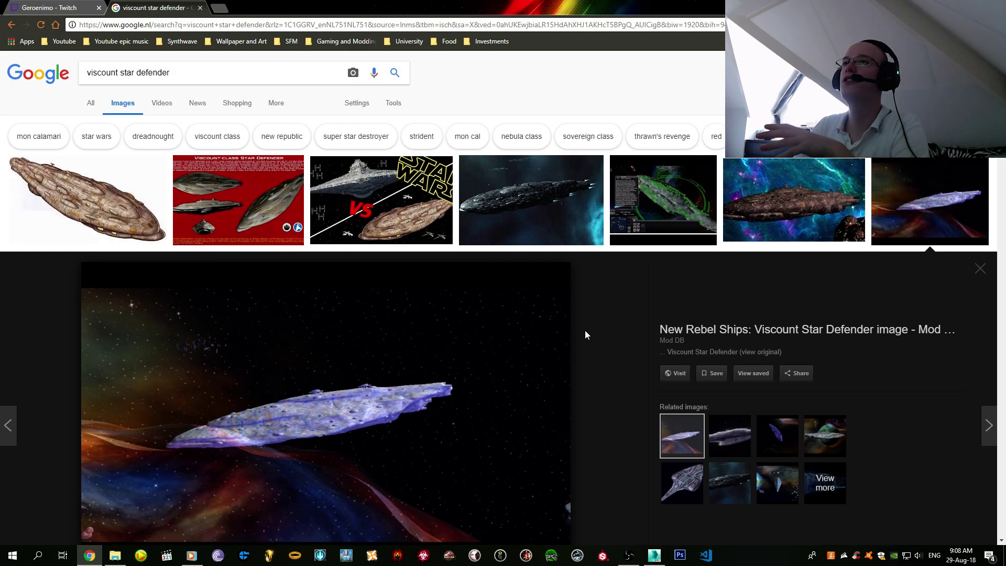
{"action": "scroll", "coordinate": [584, 330], "scroll_direction": "down", "scroll_amount": 6}
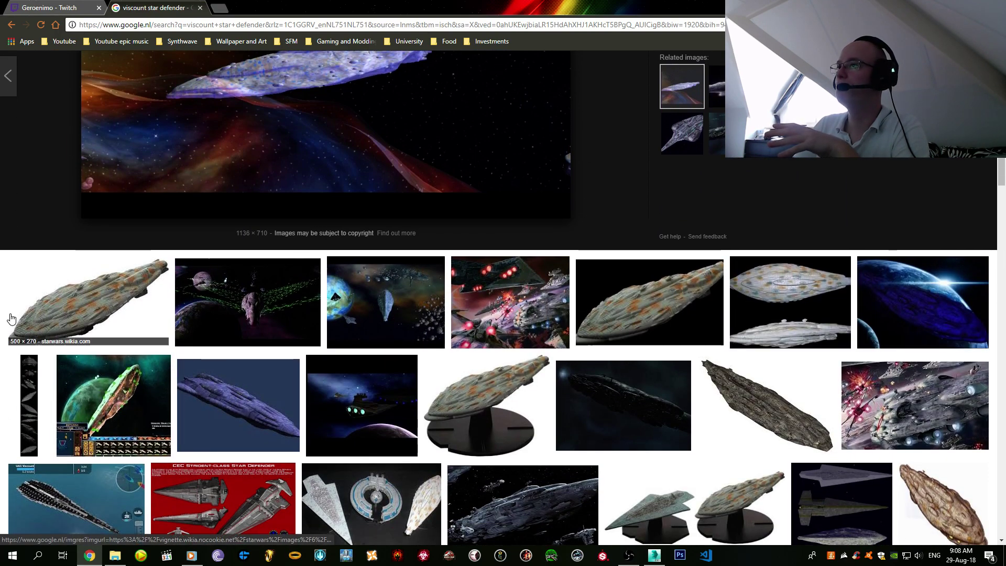
{"action": "scroll", "coordinate": [8, 317], "scroll_direction": "down", "scroll_amount": 1}
{"action": "scroll", "coordinate": [9, 317], "scroll_direction": "down", "scroll_amount": 1}
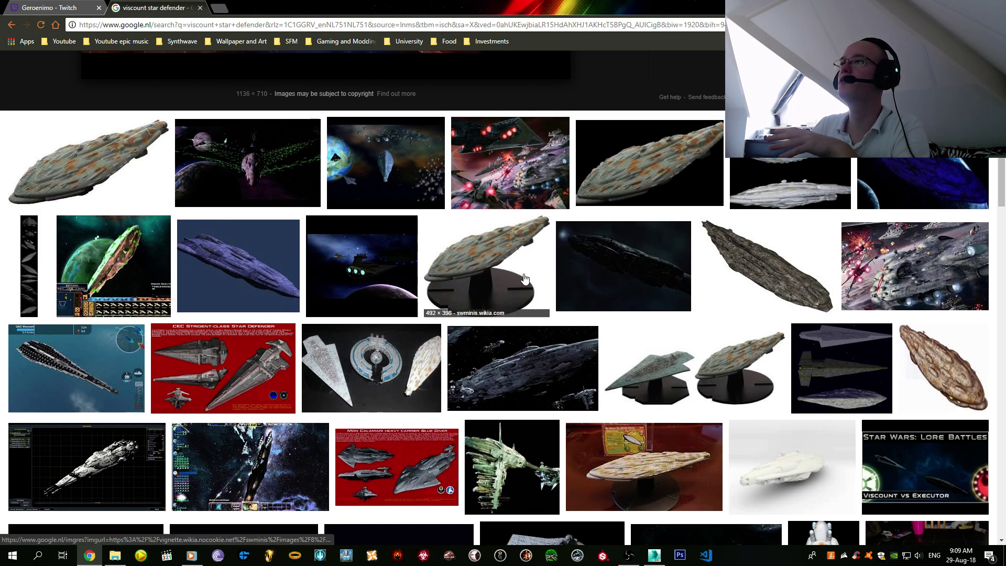
{"action": "scroll", "coordinate": [3, 303], "scroll_direction": "down", "scroll_amount": 2}
{"action": "scroll", "coordinate": [2, 304], "scroll_direction": "down", "scroll_amount": 2}
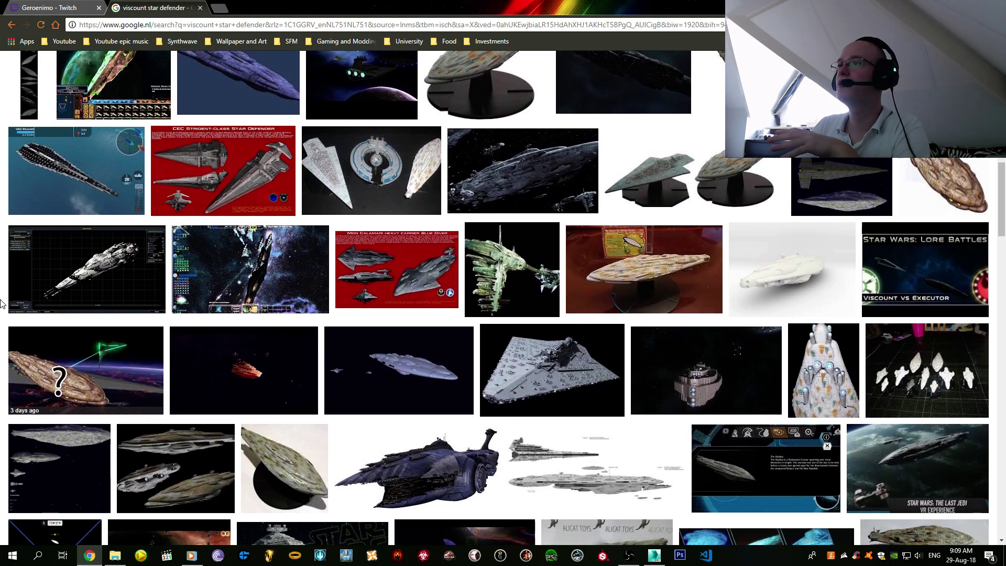
{"action": "scroll", "coordinate": [3, 304], "scroll_direction": "down", "scroll_amount": 2}
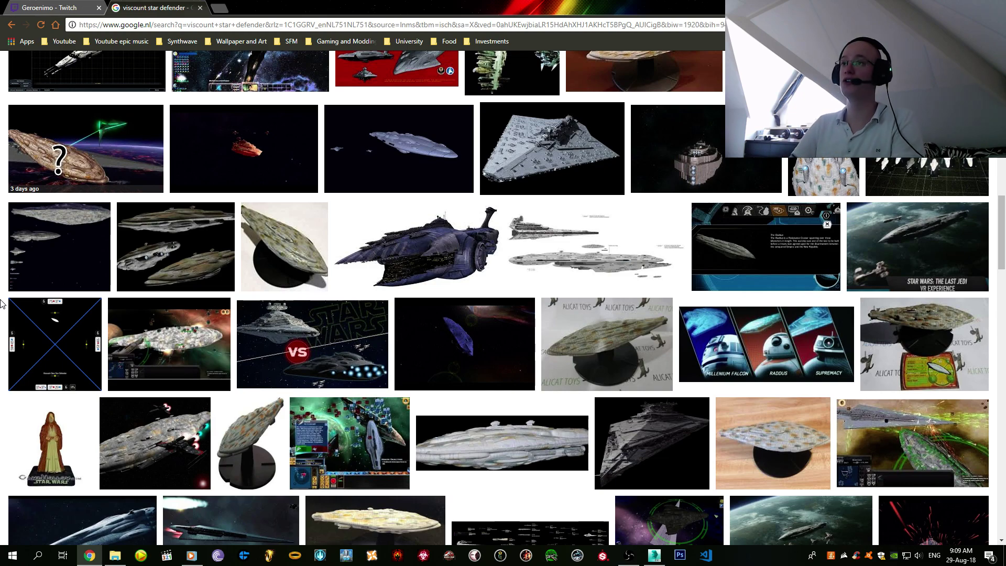
{"action": "scroll", "coordinate": [1, 314], "scroll_direction": "down", "scroll_amount": 4}
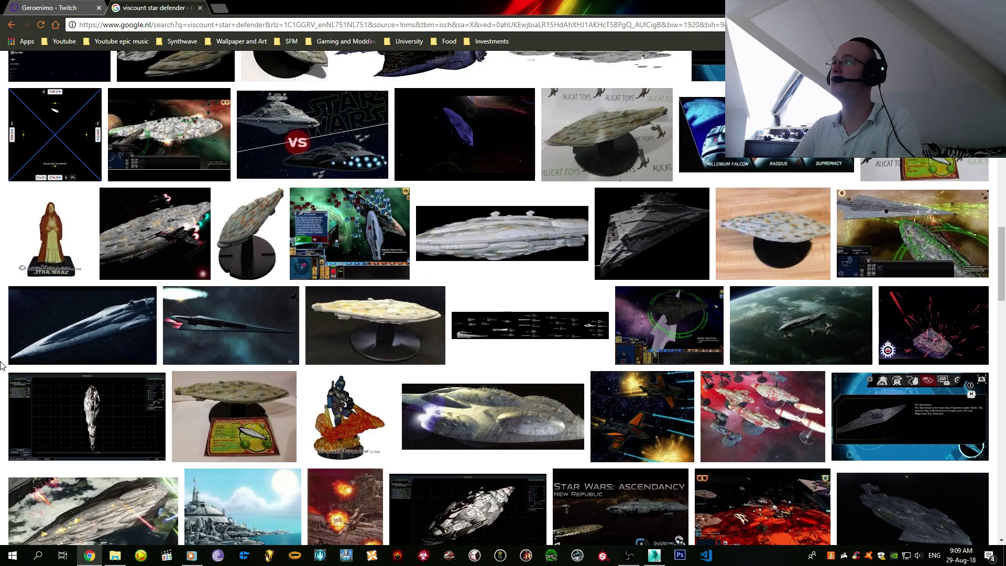
{"action": "scroll", "coordinate": [2, 403], "scroll_direction": "down", "scroll_amount": 4}
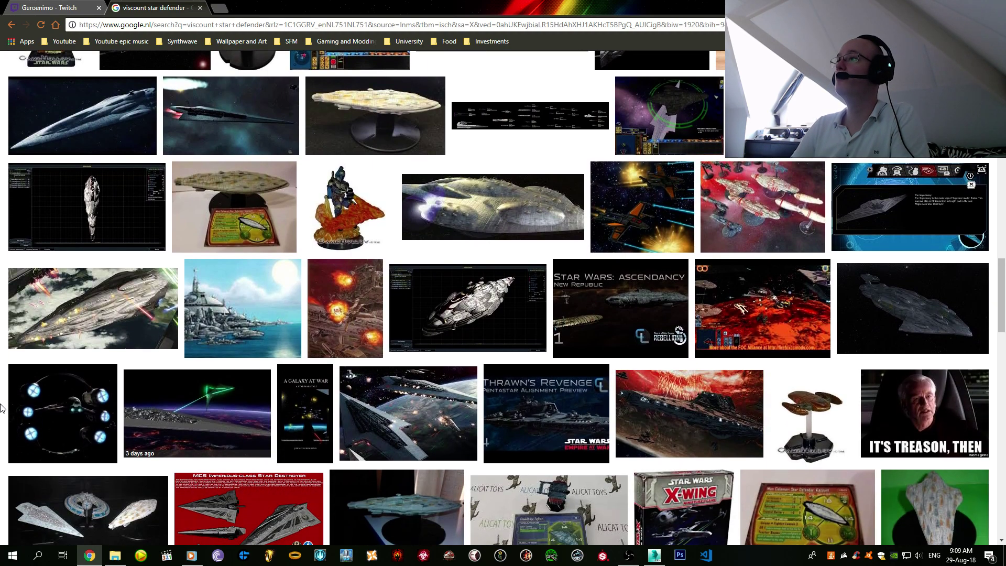
{"action": "scroll", "coordinate": [2, 406], "scroll_direction": "down", "scroll_amount": 4}
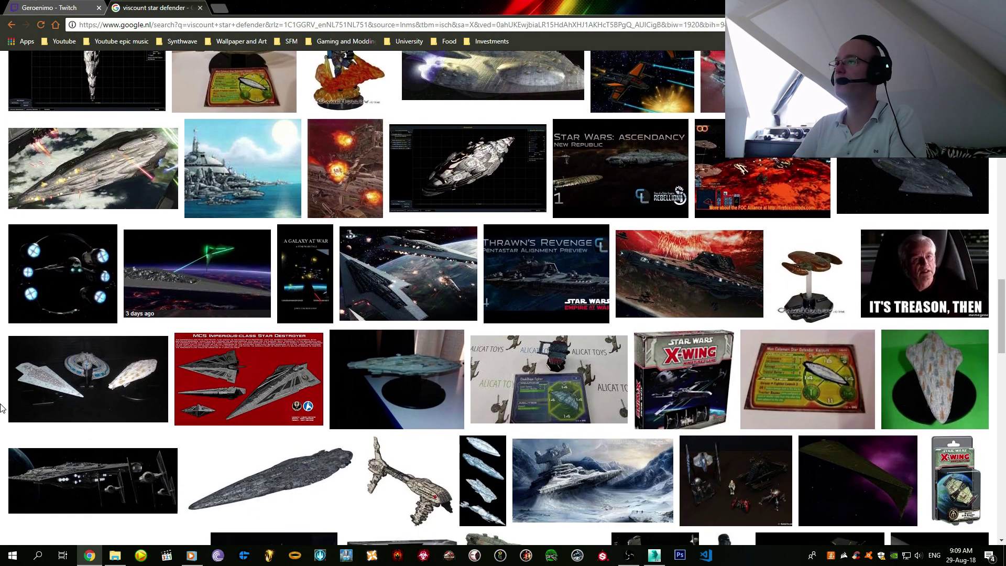
{"action": "scroll", "coordinate": [3, 407], "scroll_direction": "down", "scroll_amount": 1}
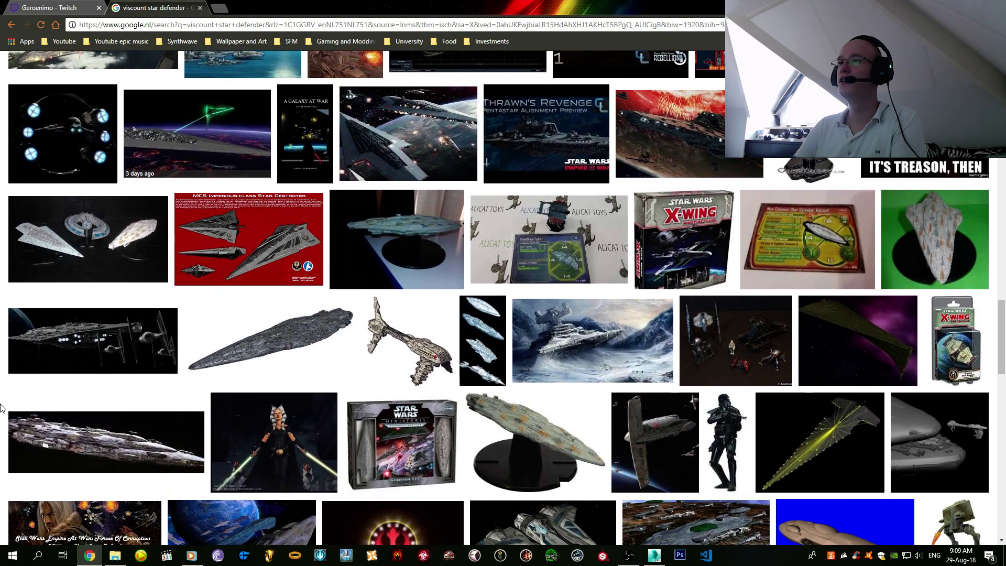
{"action": "scroll", "coordinate": [2, 407], "scroll_direction": "down", "scroll_amount": 4}
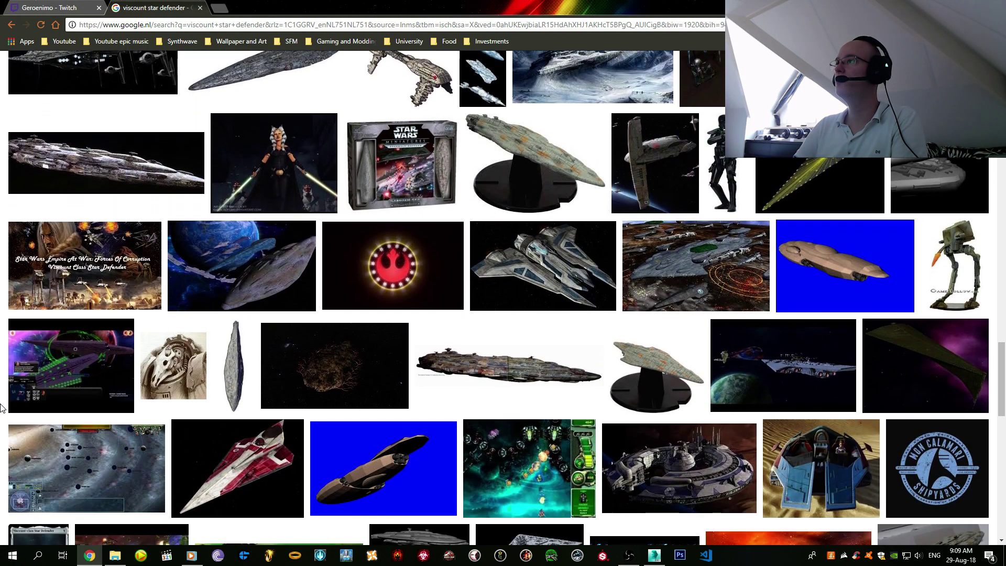
{"action": "scroll", "coordinate": [2, 407], "scroll_direction": "down", "scroll_amount": 2}
{"action": "scroll", "coordinate": [1, 408], "scroll_direction": "down", "scroll_amount": 3}
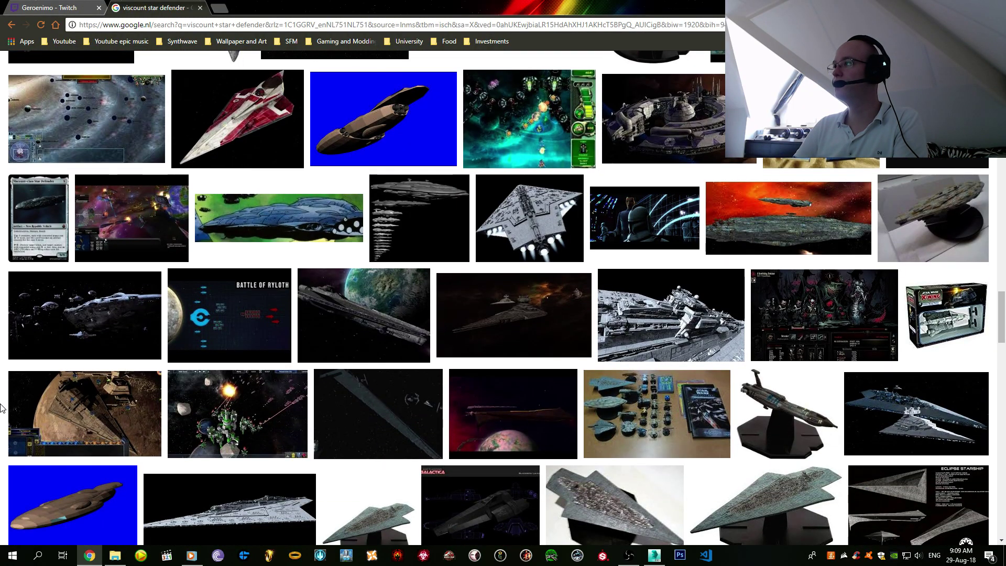
{"action": "scroll", "coordinate": [1, 407], "scroll_direction": "down", "scroll_amount": 1}
{"action": "scroll", "coordinate": [2, 407], "scroll_direction": "down", "scroll_amount": 9}
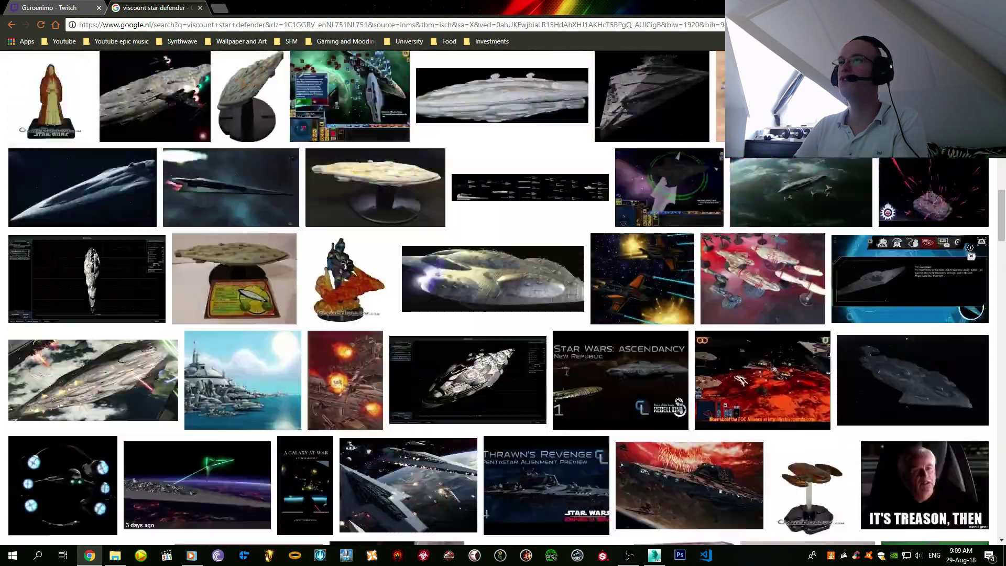
{"action": "scroll", "coordinate": [2, 407], "scroll_direction": "up", "scroll_amount": 18}
{"action": "scroll", "coordinate": [338, 411], "scroll_direction": "down", "scroll_amount": 1}
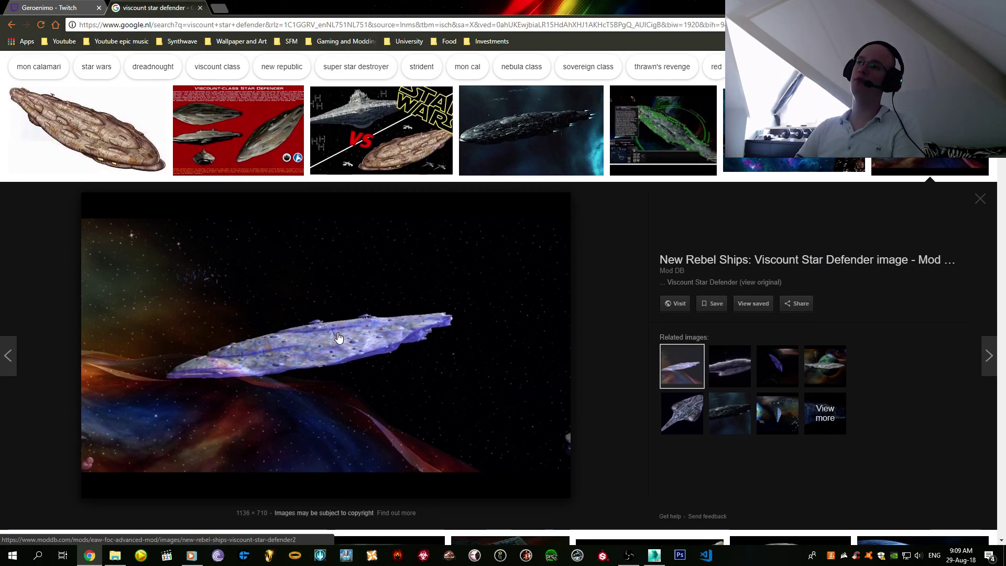
- Compare the DeviantArt Viscount-class ortho sheet with the Mod DB New Rebel Ships image, ending on the ortho sheet
{"action": "left_click", "coordinate": [246, 137]}
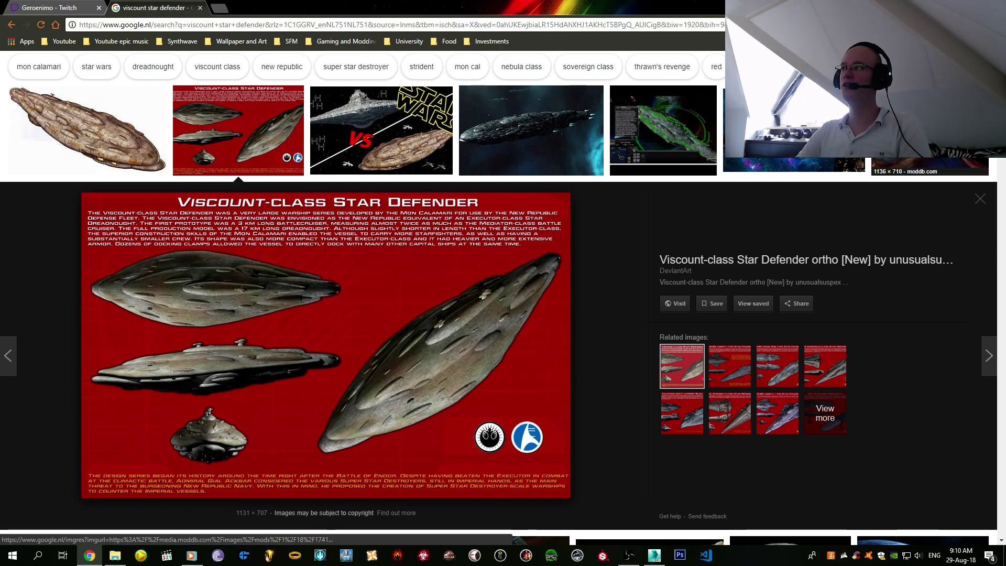
{"action": "left_click", "coordinate": [917, 164]}
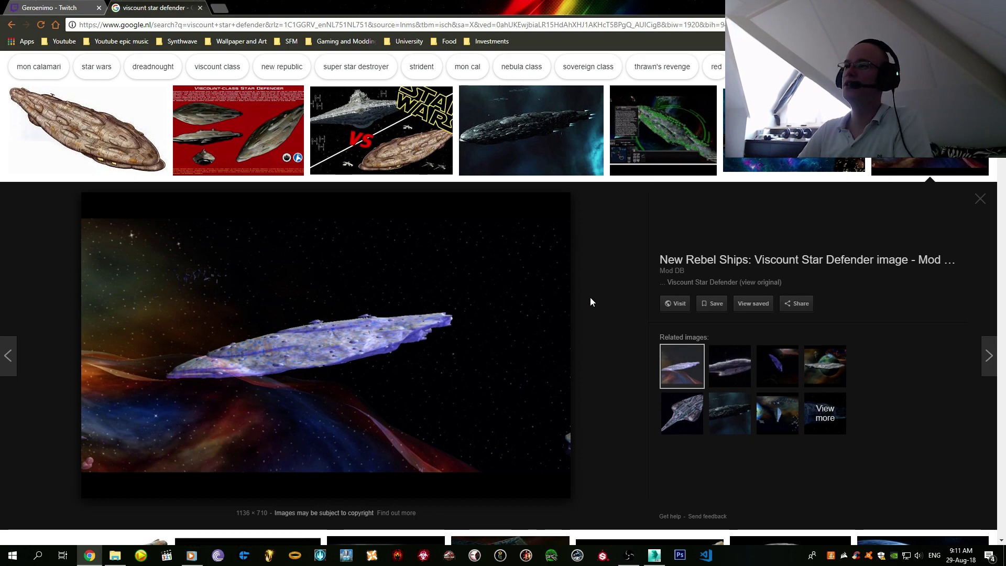
{"action": "left_click", "coordinate": [283, 153]}
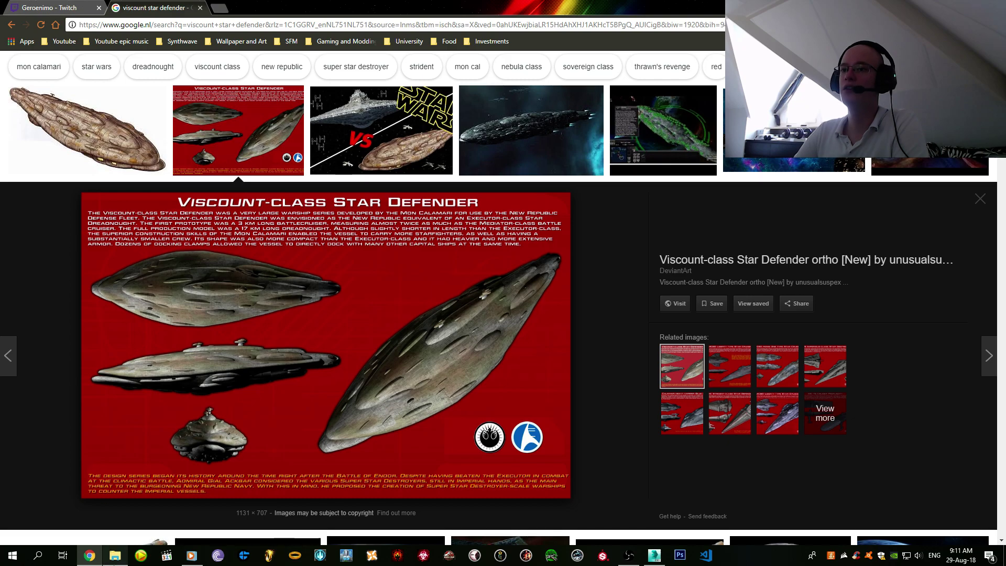
- Switch to File Explorer and open the Imperial_Civil_War225 mod's Data\Art\Models folder in a separate window
{"action": "left_click", "coordinate": [115, 555]}
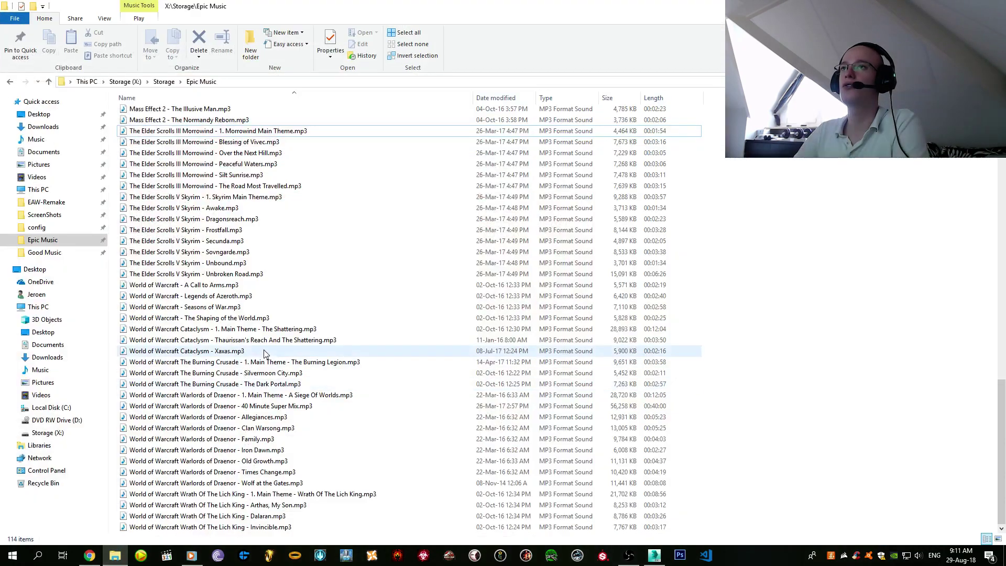
{"action": "right_click", "coordinate": [114, 555]}
{"action": "left_click", "coordinate": [92, 409]}
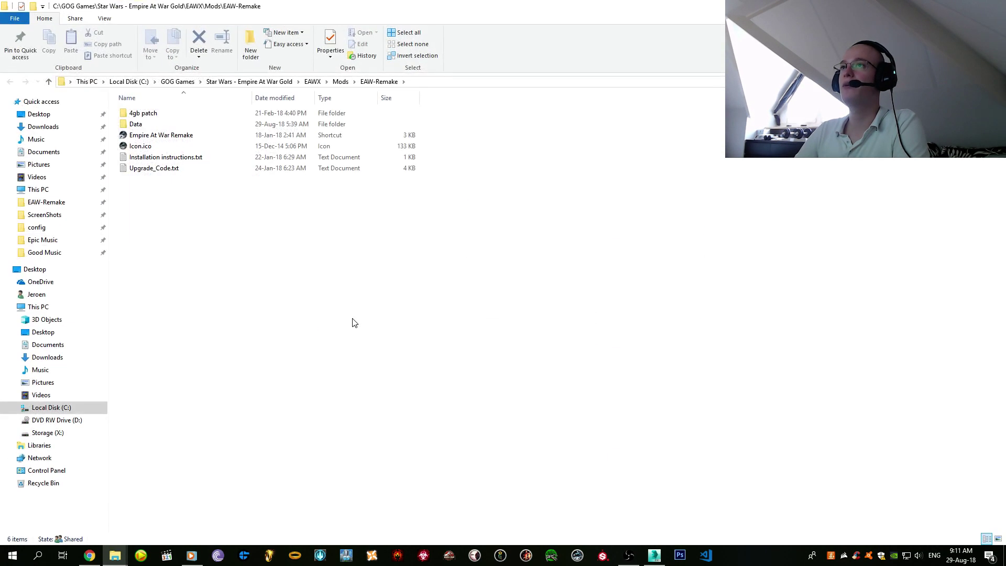
{"action": "left_click", "coordinate": [346, 84]}
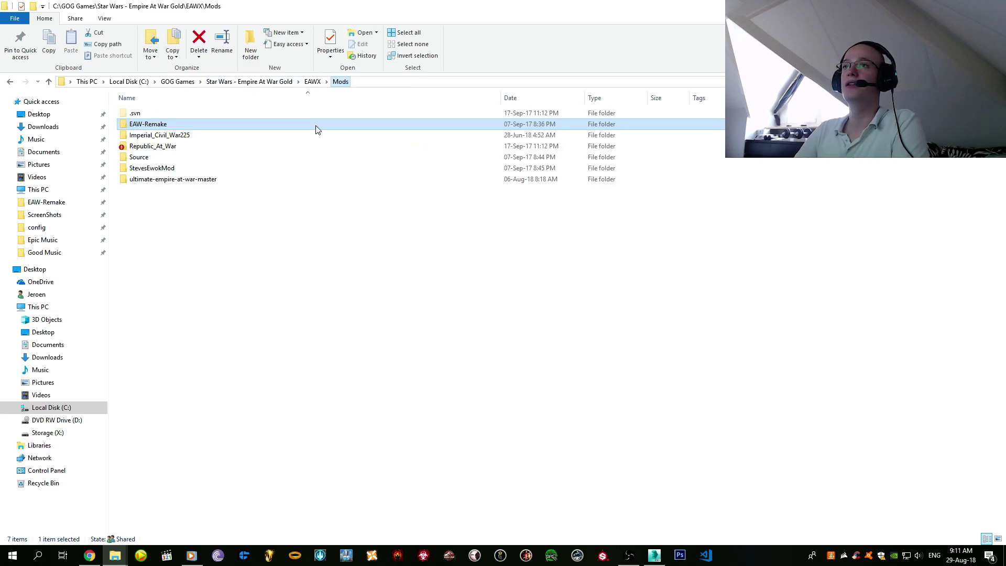
{"action": "double_click", "coordinate": [268, 135]}
{"action": "double_click", "coordinate": [241, 115]}
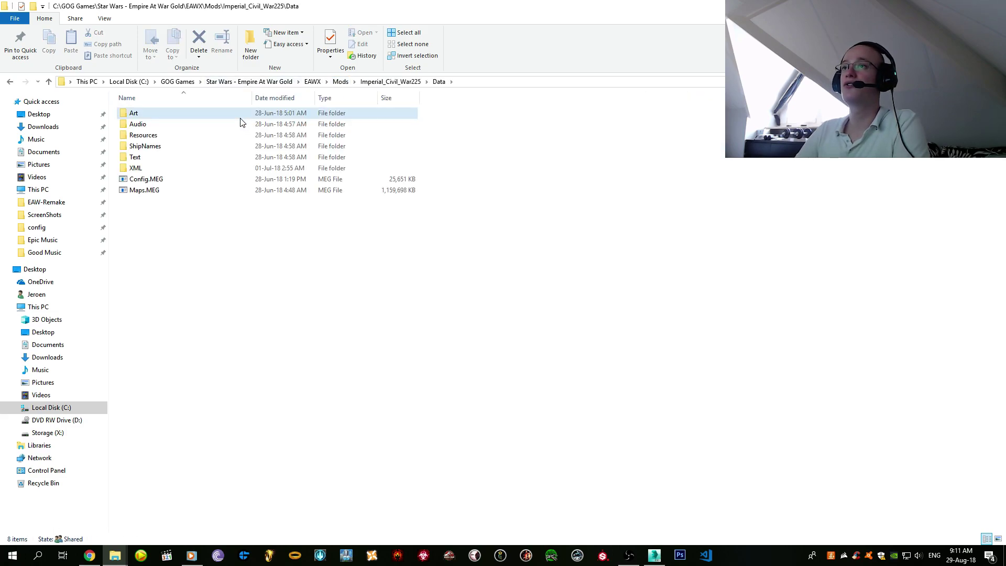
{"action": "double_click", "coordinate": [240, 114]}
{"action": "left_click", "coordinate": [232, 124]}
{"action": "double_click", "coordinate": [231, 113]}
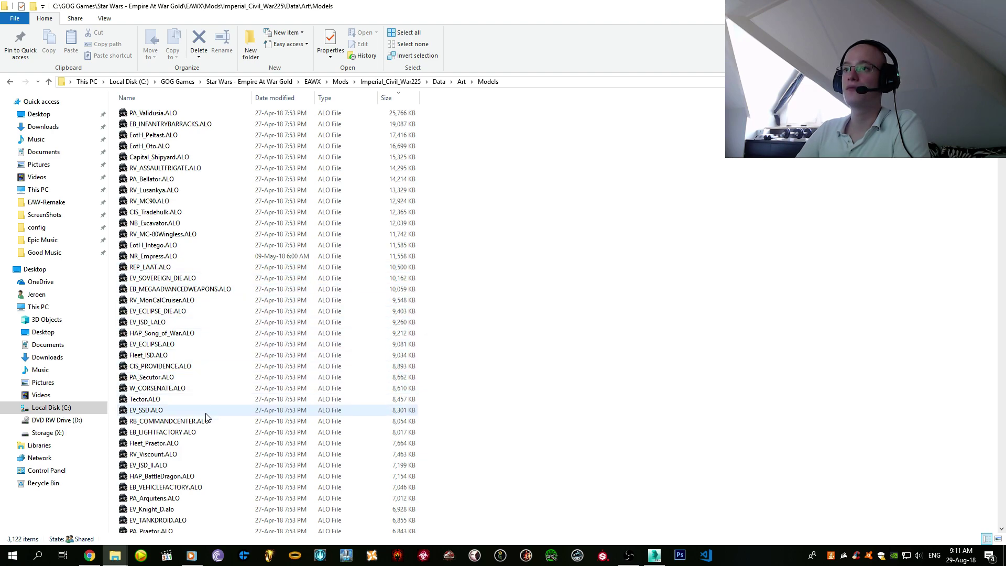
- Sort the model files by name, search them for "viscoun" and open RV_Viscount.ALO in a maximized Alamo Object Viewer window
{"action": "left_click", "coordinate": [176, 98]}
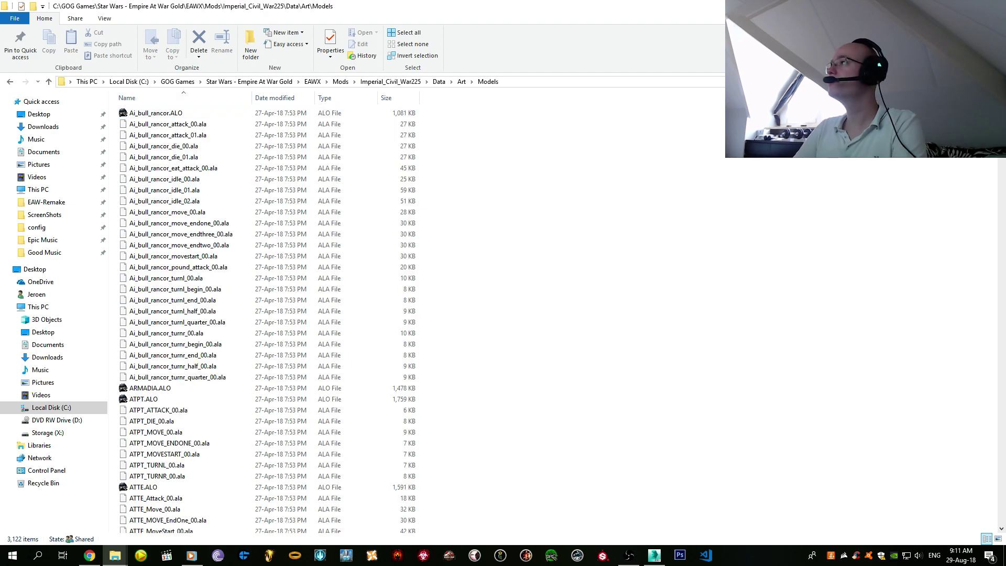
{"action": "key", "text": "ctrl+f"}
{"action": "type", "text": "viscoun"}
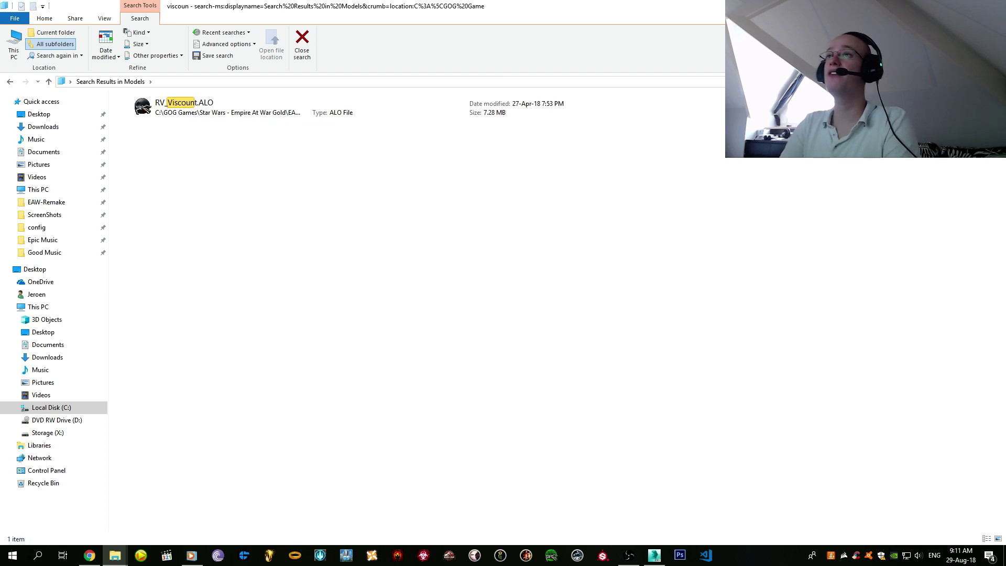
{"action": "double_click", "coordinate": [579, 100]}
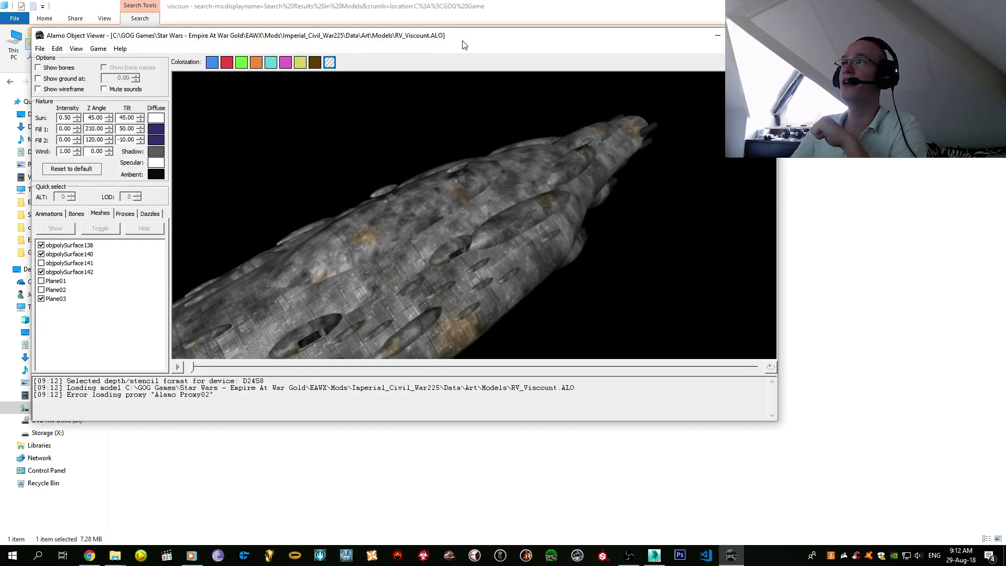
{"action": "double_click", "coordinate": [462, 37]}
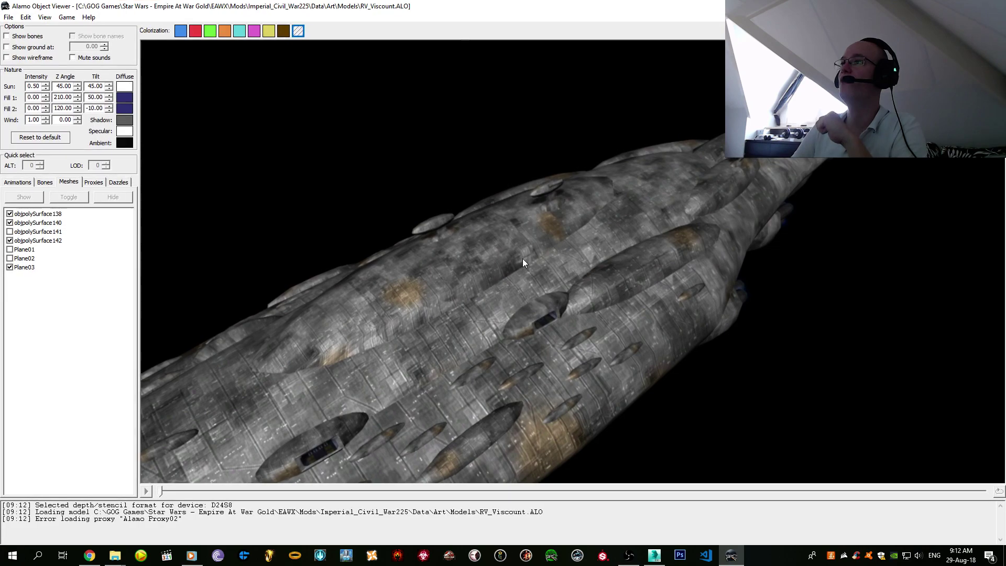
- Reset the model viewer's lighting to its default values
{"action": "left_click_drag", "start_coordinate": [523, 259], "coordinate": [498, 281]}
{"action": "left_click", "coordinate": [41, 137]}
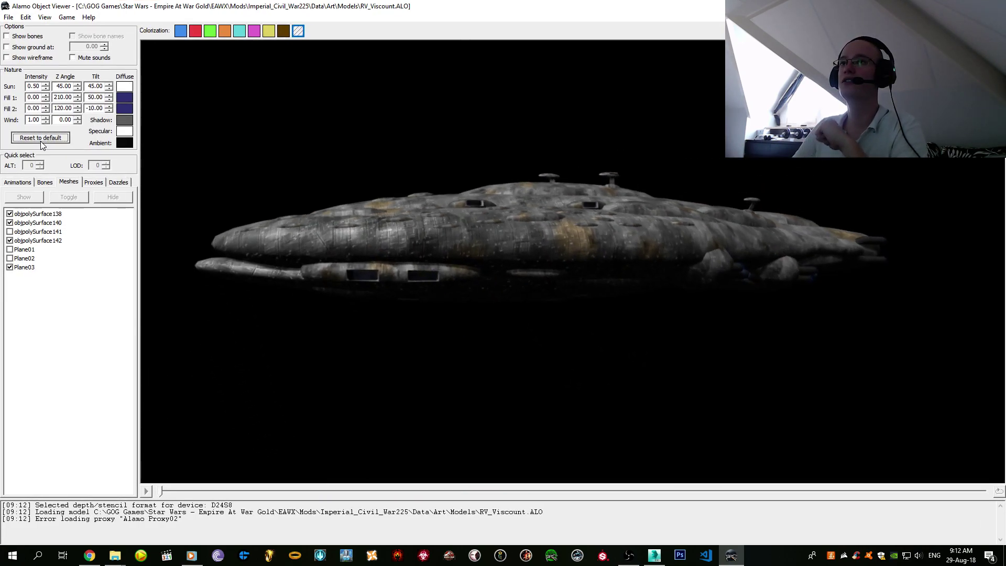
{"action": "left_click", "coordinate": [45, 109]}
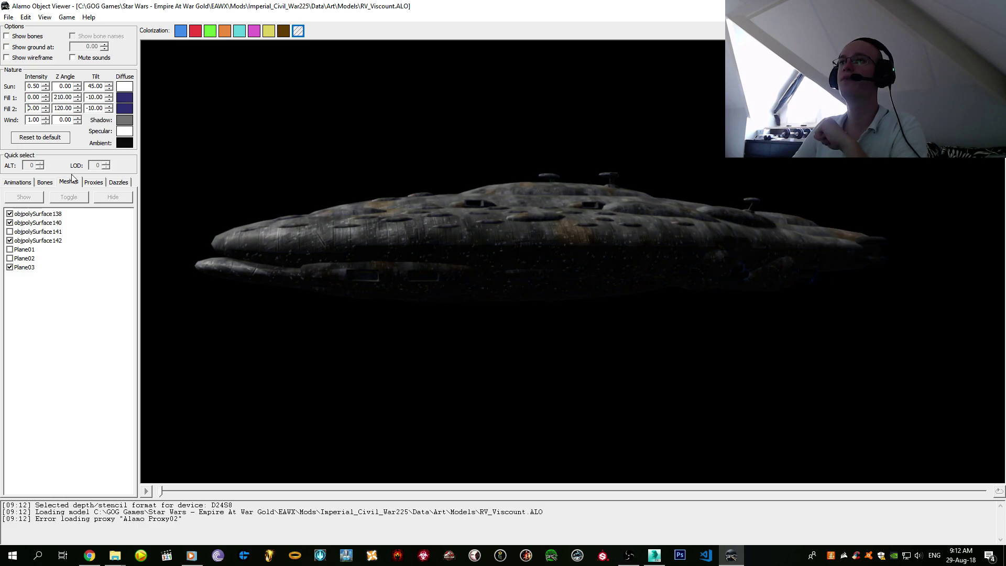
- Set the ambient light colour's luminance to 40 and lighten the shadow colour to a pale grey
{"action": "left_click", "coordinate": [124, 142]}
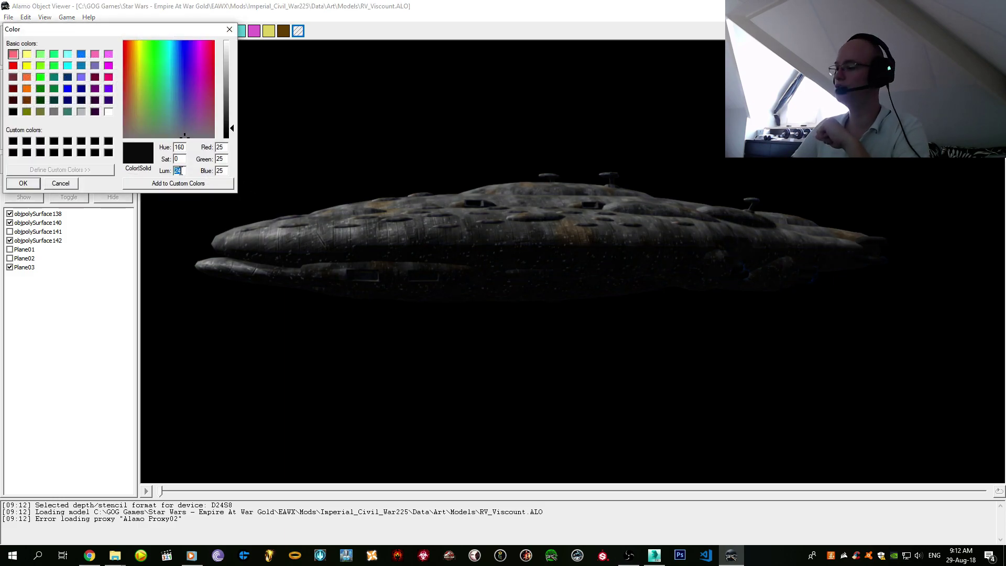
{"action": "type", "text": "40"}
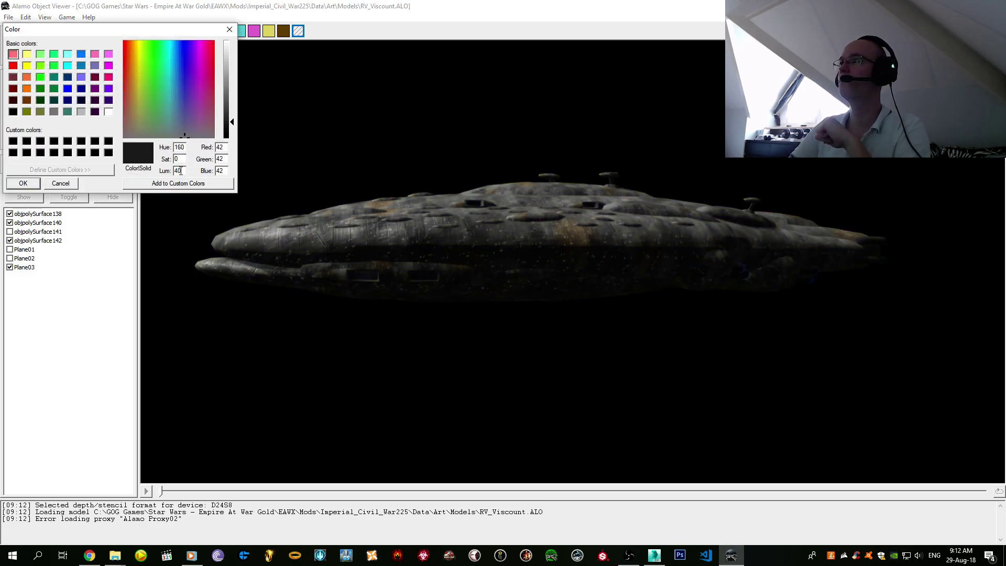
{"action": "key", "text": "Return"}
{"action": "left_click", "coordinate": [124, 131]}
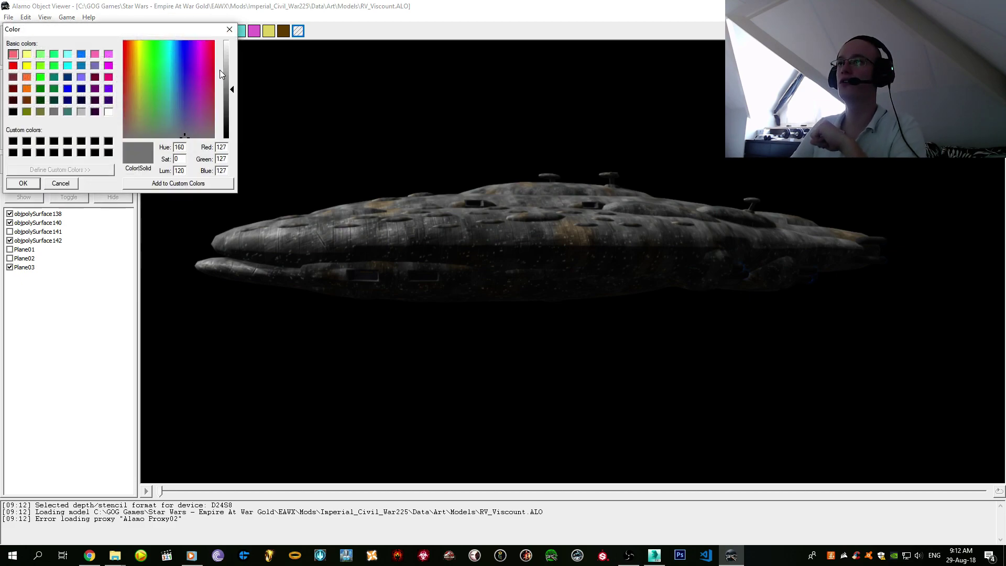
{"action": "left_click", "coordinate": [23, 182]}
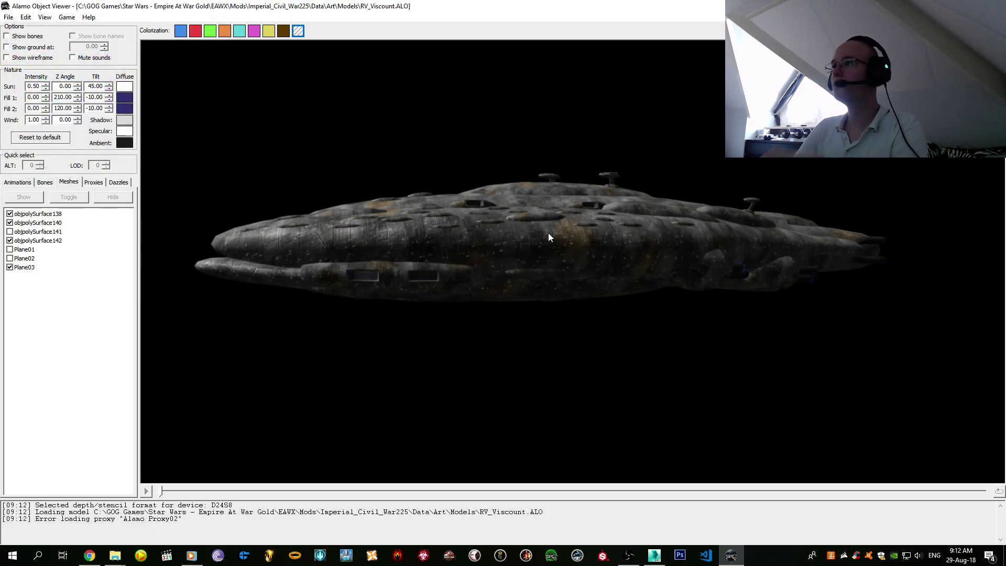
- Examine the RV_Viscount model from the bow, upper hull and rear engines to study its overall shape
{"action": "scroll", "coordinate": [547, 238], "scroll_direction": "up", "scroll_amount": 2}
{"action": "left_click_drag", "start_coordinate": [549, 237], "coordinate": [600, 255]}
{"action": "scroll", "coordinate": [599, 250], "scroll_direction": "down", "scroll_amount": 3}
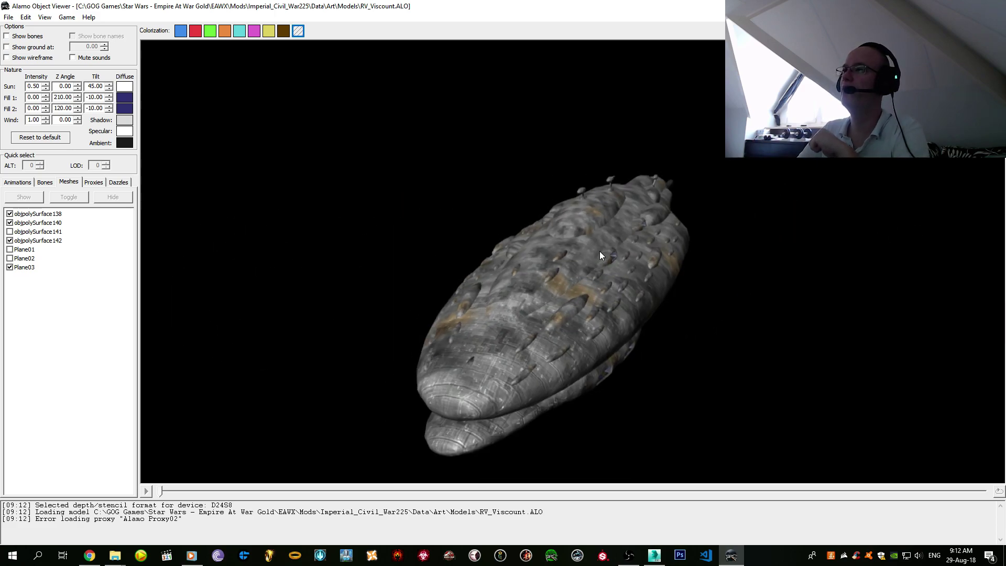
{"action": "left_click_drag", "start_coordinate": [568, 220], "coordinate": [479, 312]}
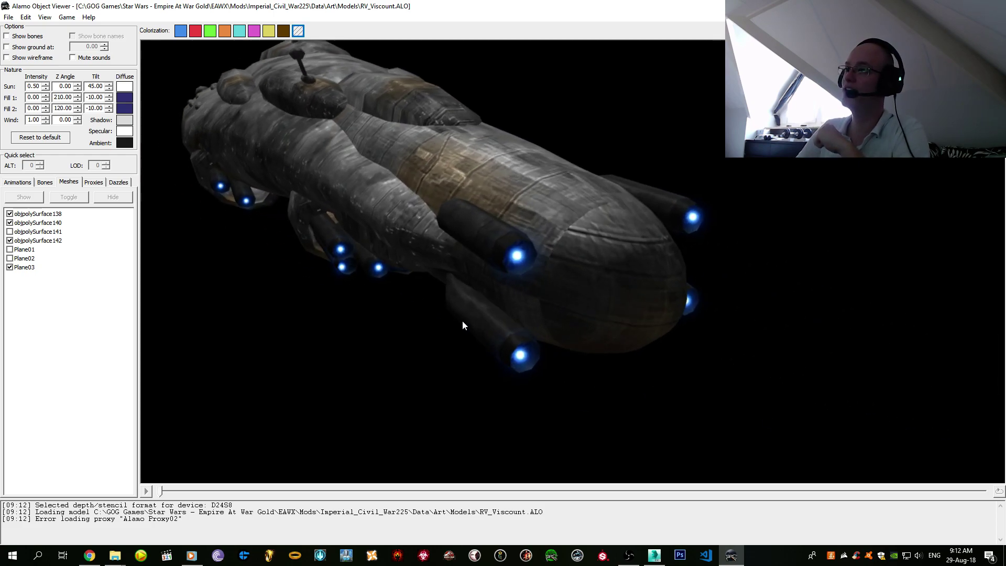
{"action": "left_click_drag", "start_coordinate": [458, 269], "coordinate": [523, 233]}
{"action": "scroll", "coordinate": [601, 219], "scroll_direction": "up", "scroll_amount": 8}
{"action": "scroll", "coordinate": [602, 219], "scroll_direction": "down", "scroll_amount": 6}
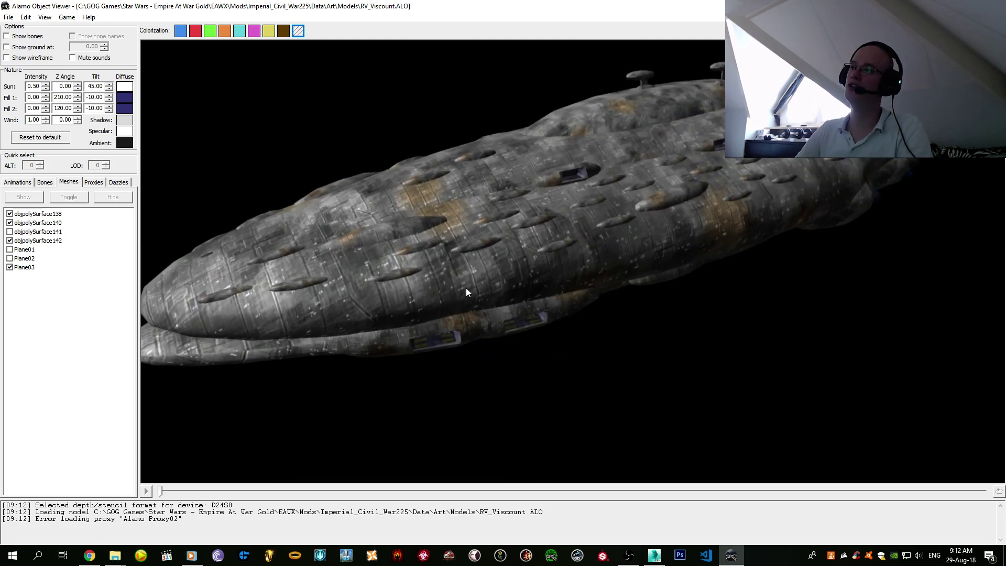
{"action": "left_click_drag", "start_coordinate": [466, 287], "coordinate": [529, 294]}
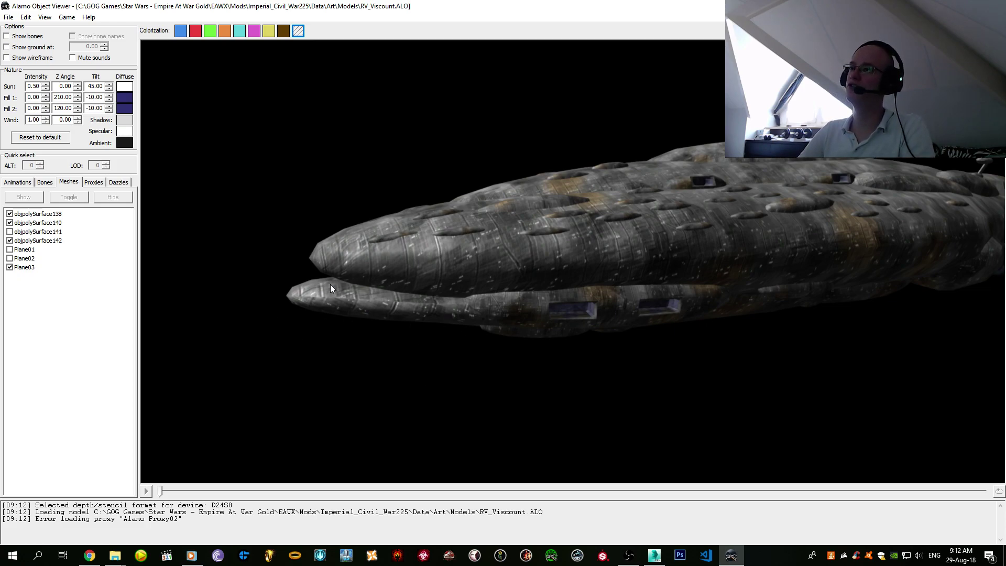
- Compare the RV_Viscount model with the Viscount-class ortho sheet in Chrome, ending back on the model
{"action": "left_click", "coordinate": [90, 555]}
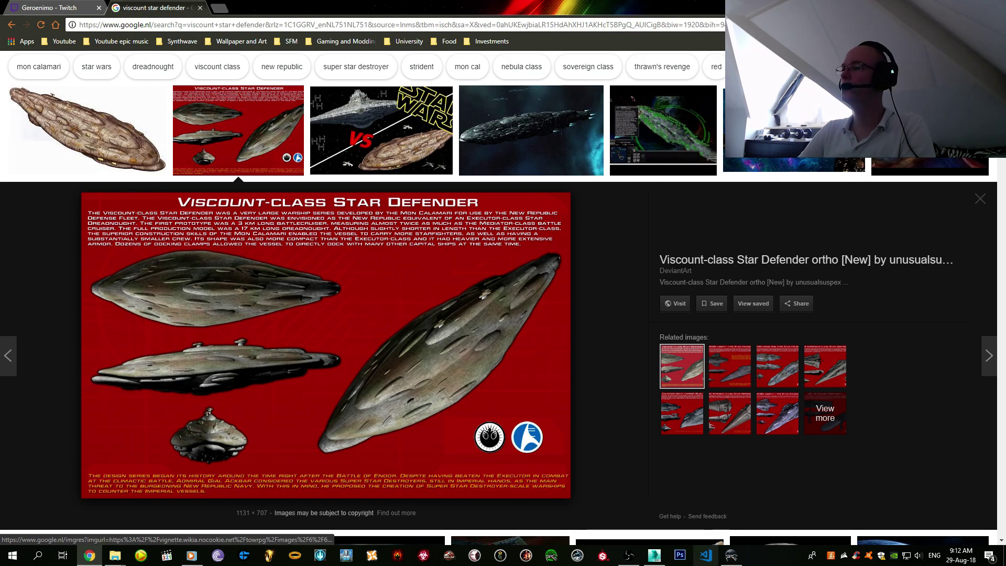
{"action": "left_click", "coordinate": [732, 555]}
{"action": "left_click_drag", "start_coordinate": [666, 379], "coordinate": [647, 370]}
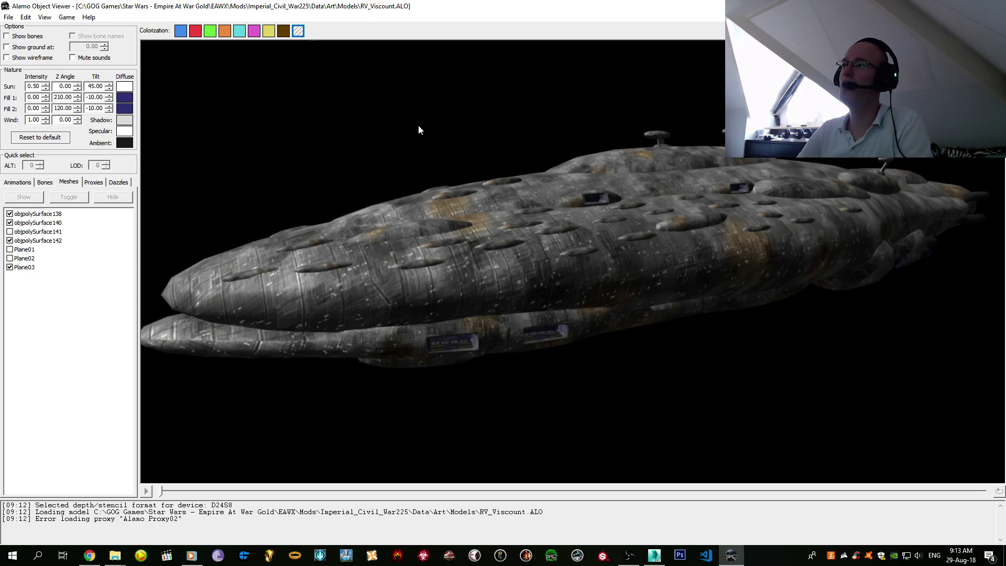
- Examine the RV_Viscount model's hull plating, window lights, hangar bays and side profile up close and at a distance
{"action": "scroll", "coordinate": [522, 320], "scroll_direction": "up", "scroll_amount": 10}
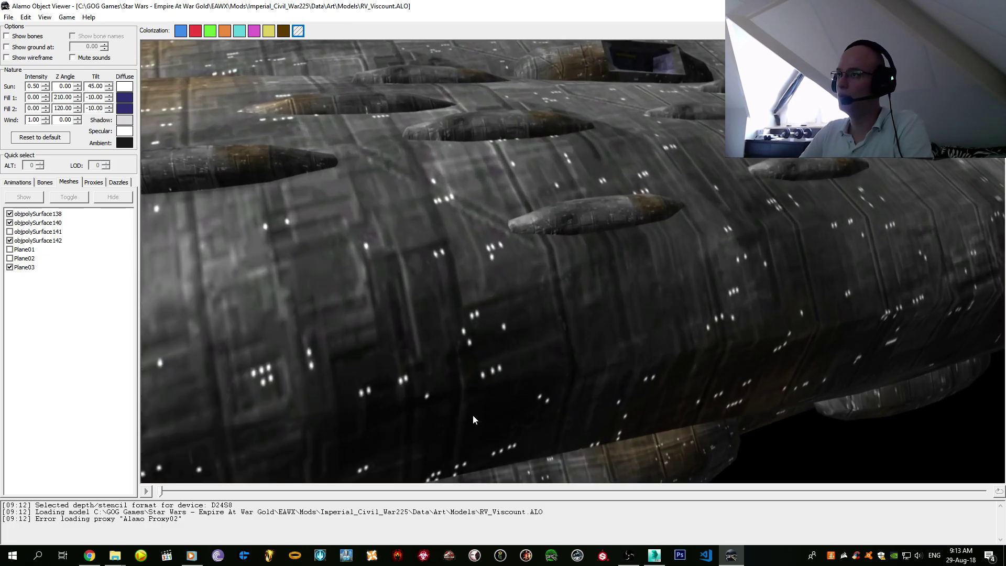
{"action": "left_click_drag", "start_coordinate": [473, 415], "coordinate": [549, 329]}
{"action": "scroll", "coordinate": [578, 323], "scroll_direction": "down", "scroll_amount": 6}
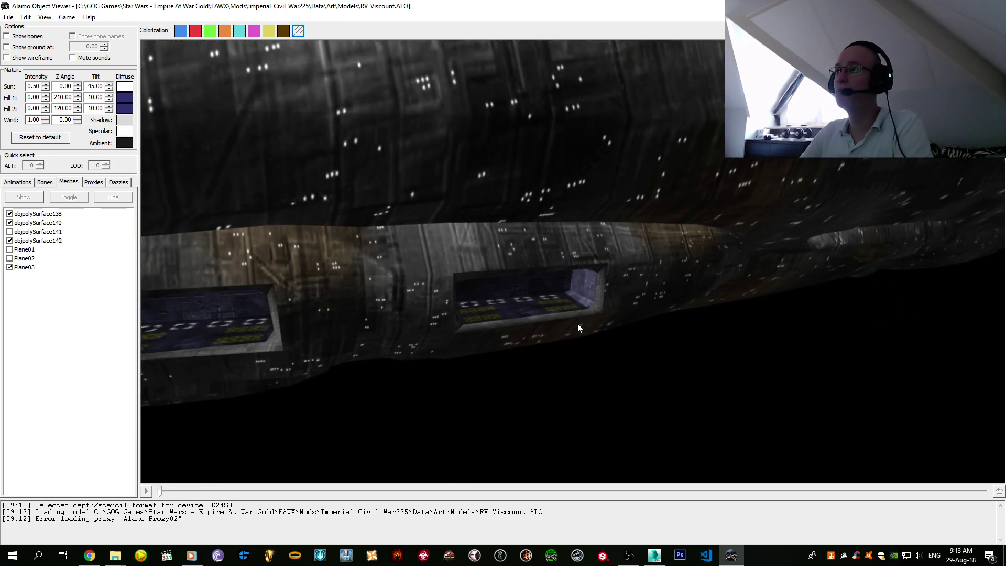
{"action": "left_click_drag", "start_coordinate": [611, 342], "coordinate": [595, 328]}
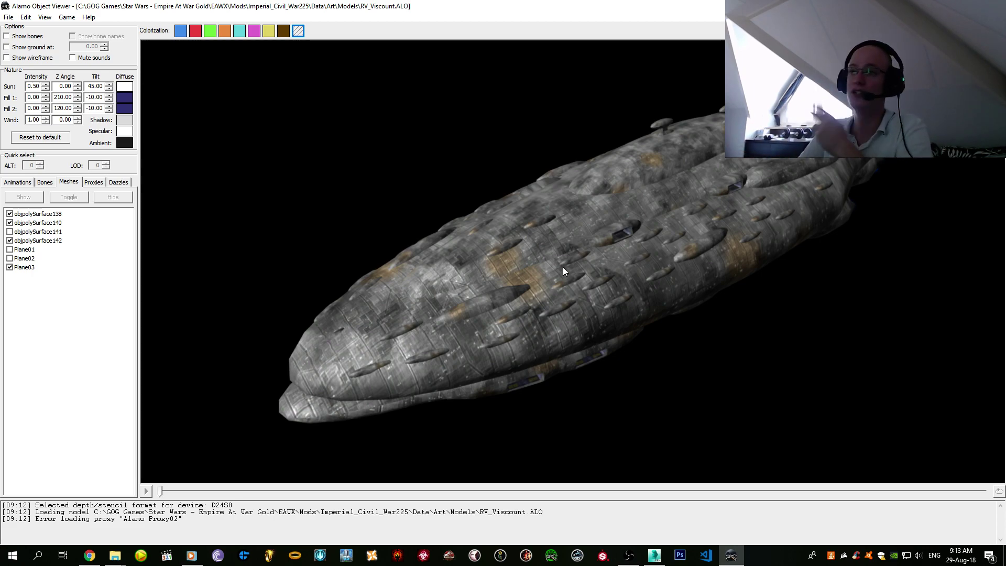
{"action": "scroll", "coordinate": [563, 271], "scroll_direction": "down", "scroll_amount": 2}
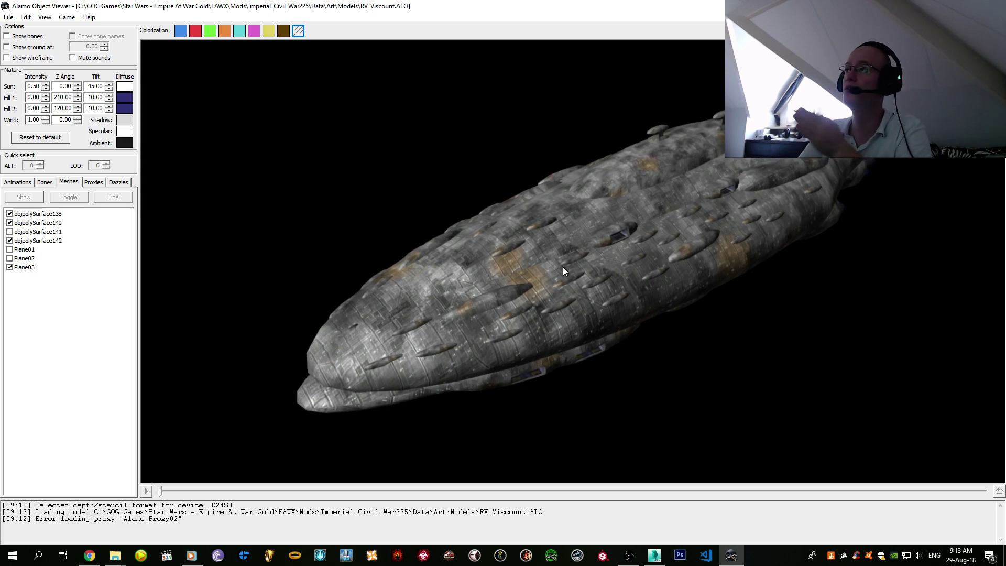
{"action": "scroll", "coordinate": [558, 262], "scroll_direction": "up", "scroll_amount": 4}
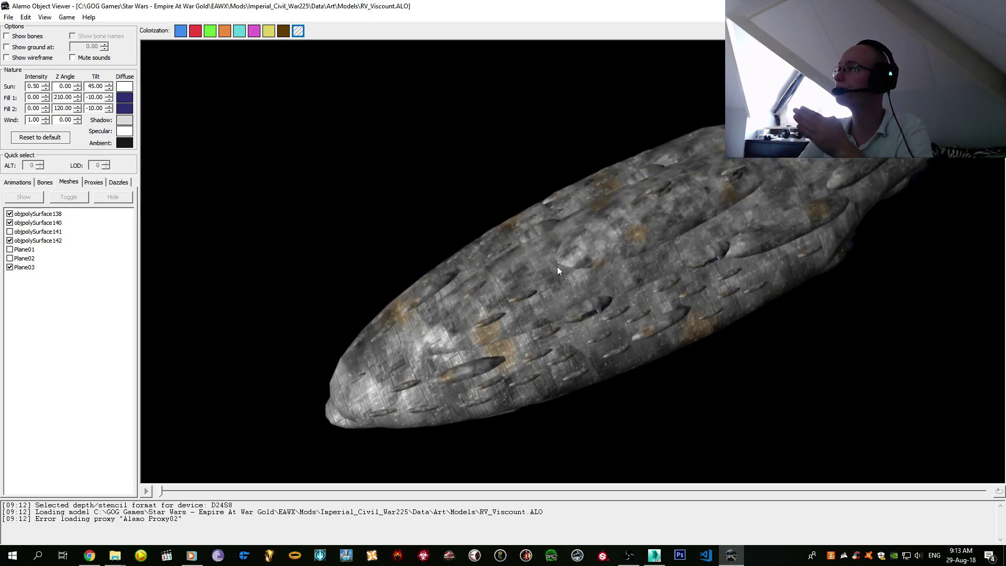
{"action": "left_click_drag", "start_coordinate": [524, 265], "coordinate": [893, 219]}
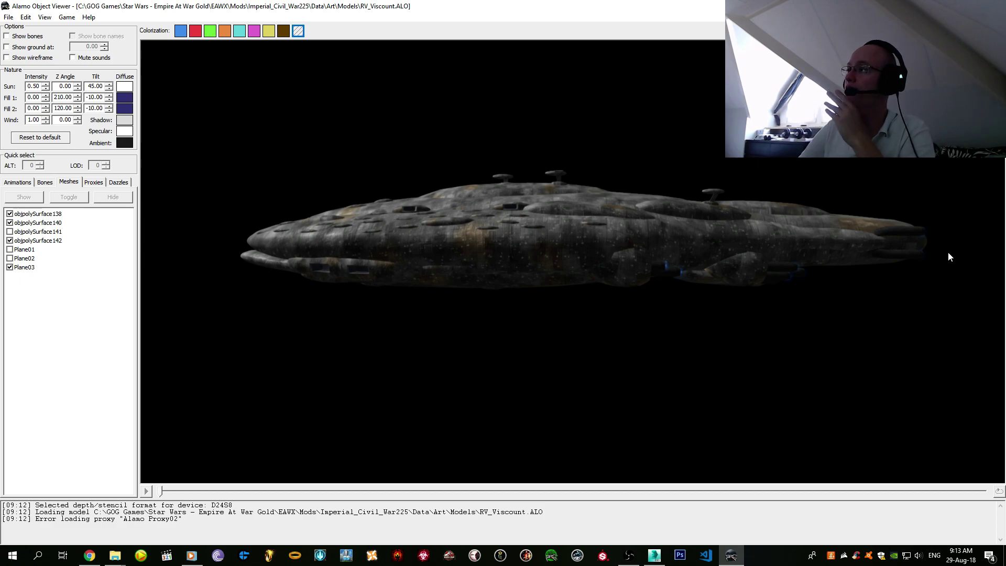
{"action": "left_click_drag", "start_coordinate": [904, 231], "coordinate": [543, 228]}
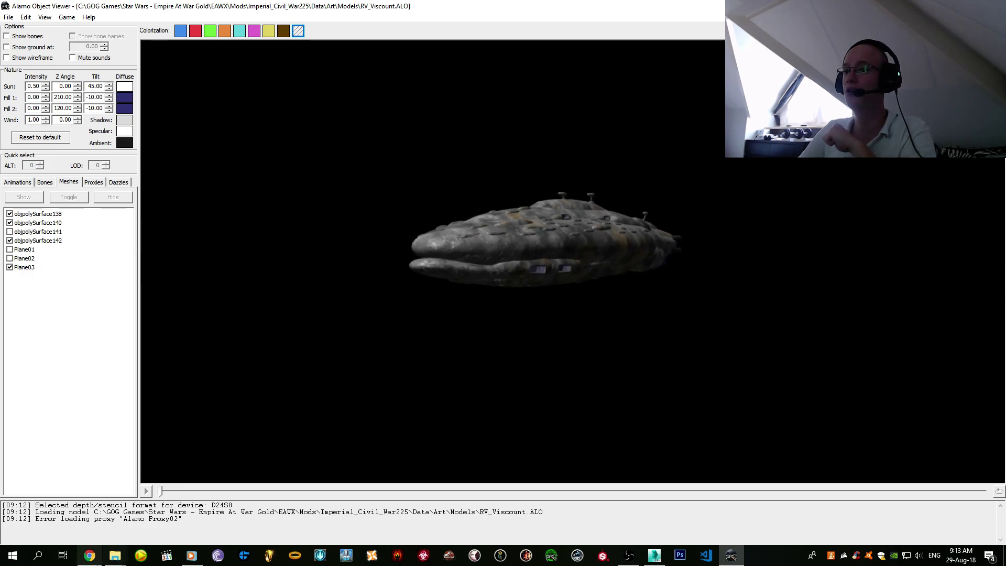
- Return to File Explorer and open the EAWX\Data\Art\Models folder of Star Wars - Empire At War Gold
{"action": "mouse_move", "coordinate": [115, 556]}
{"action": "left_click", "coordinate": [150, 506]}
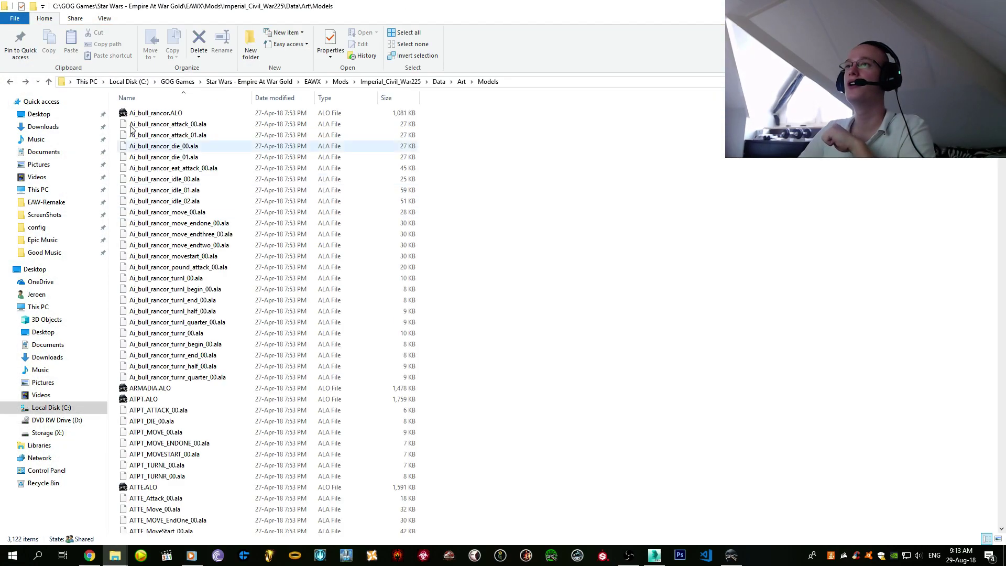
{"action": "left_click", "coordinate": [282, 82]}
{"action": "double_click", "coordinate": [236, 111]}
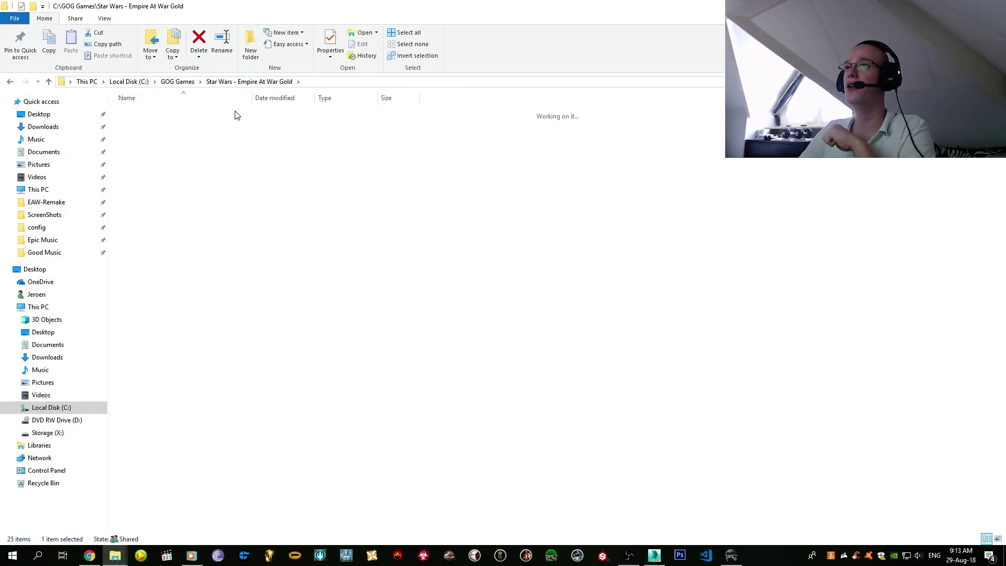
{"action": "double_click", "coordinate": [234, 111]}
{"action": "double_click", "coordinate": [234, 111]}
{"action": "double_click", "coordinate": [197, 124]}
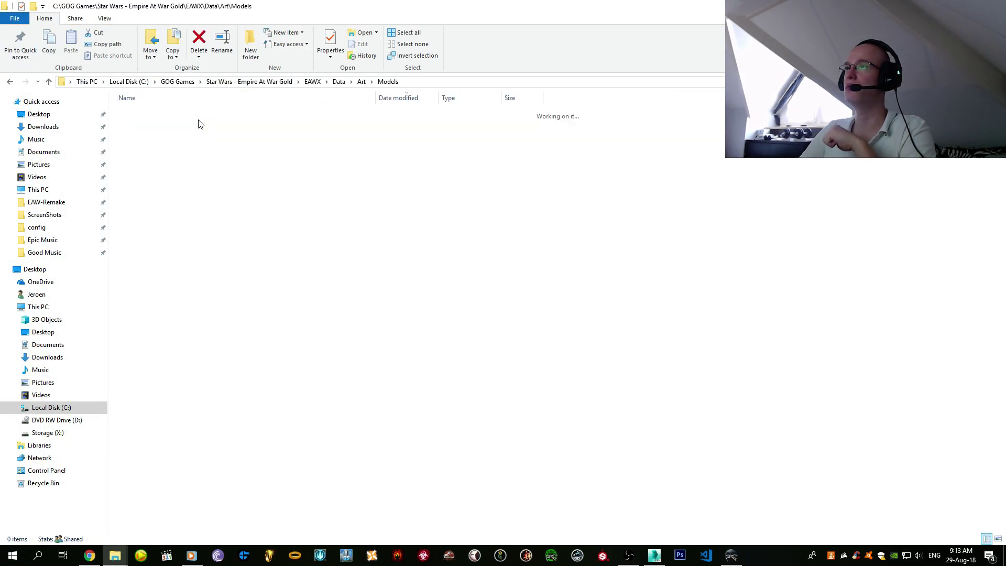
- Search the folder for "viscount" and open Viscount.ALO in Alamo Object Viewer
{"action": "left_click", "coordinate": [938, 81]}
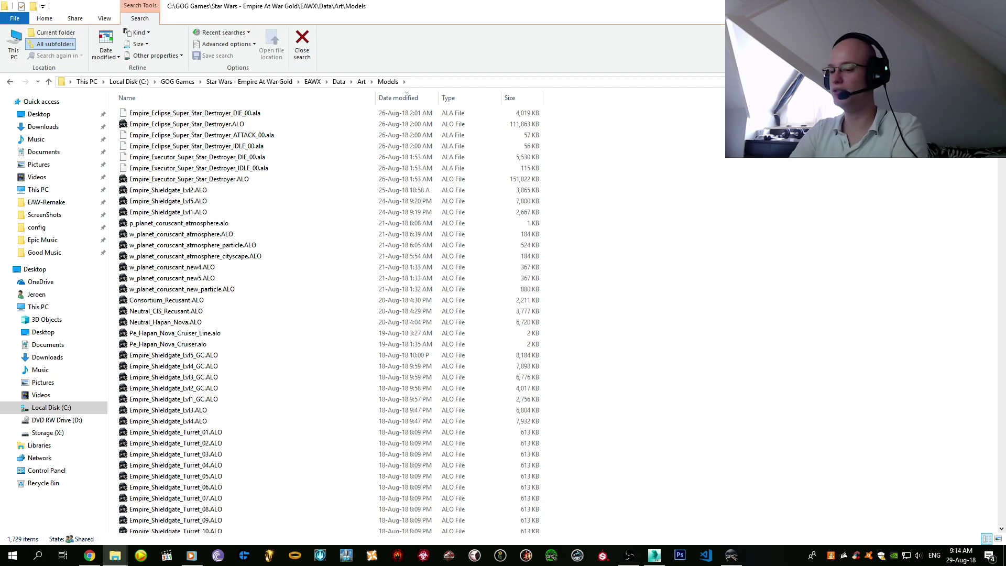
{"action": "type", "text": "vis"}
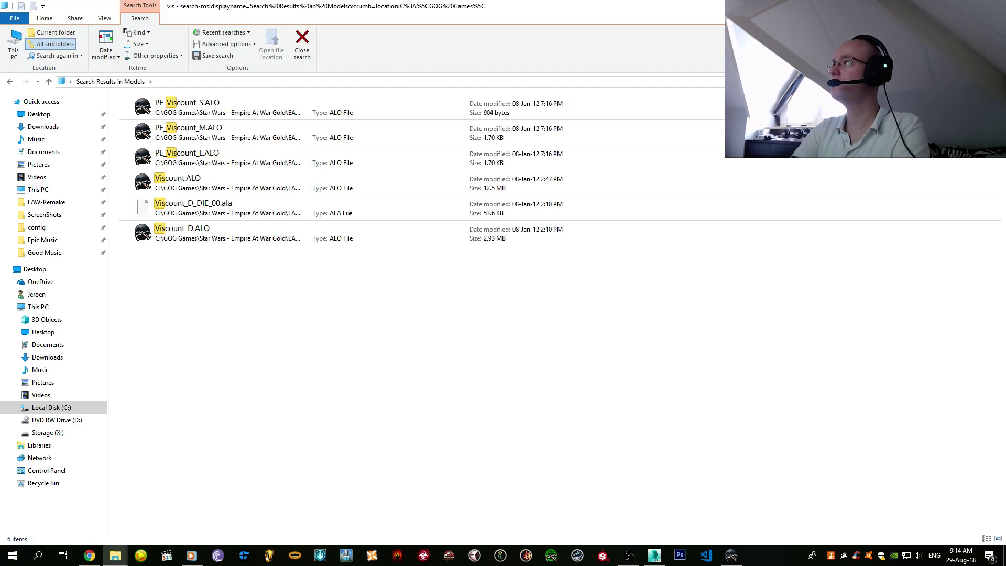
{"action": "type", "text": "count"}
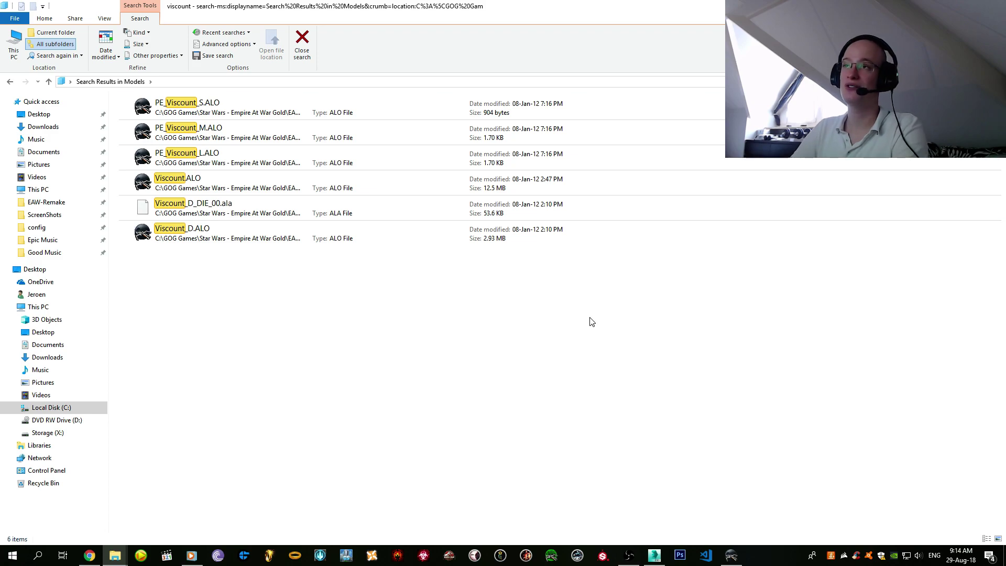
{"action": "double_click", "coordinate": [331, 193]}
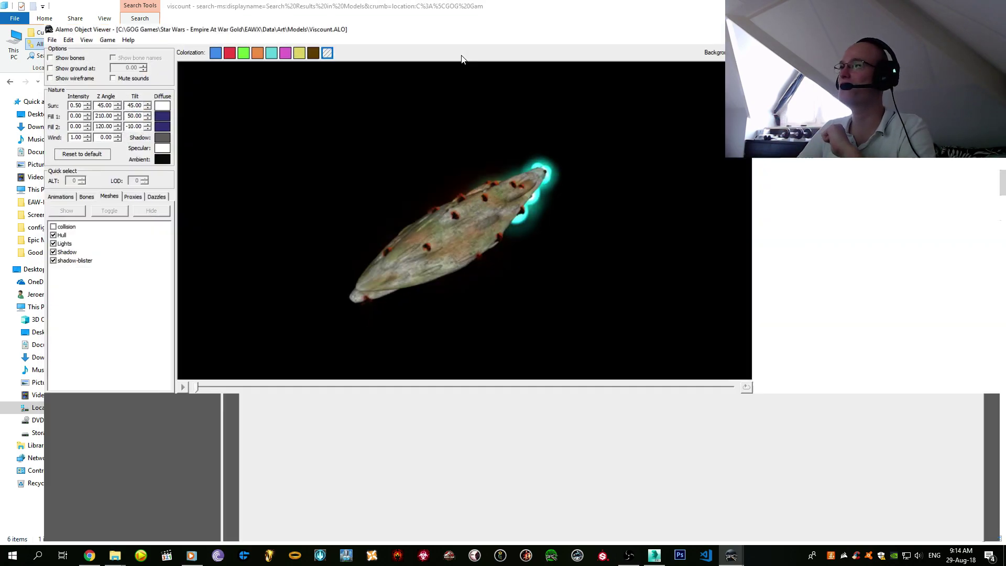
- Hide all proxies of the Viscount model, including its damage particles and engine glow, and view the ship from the side
{"action": "double_click", "coordinate": [461, 29]}
{"action": "left_click", "coordinate": [94, 182]}
{"action": "left_click", "coordinate": [80, 240]}
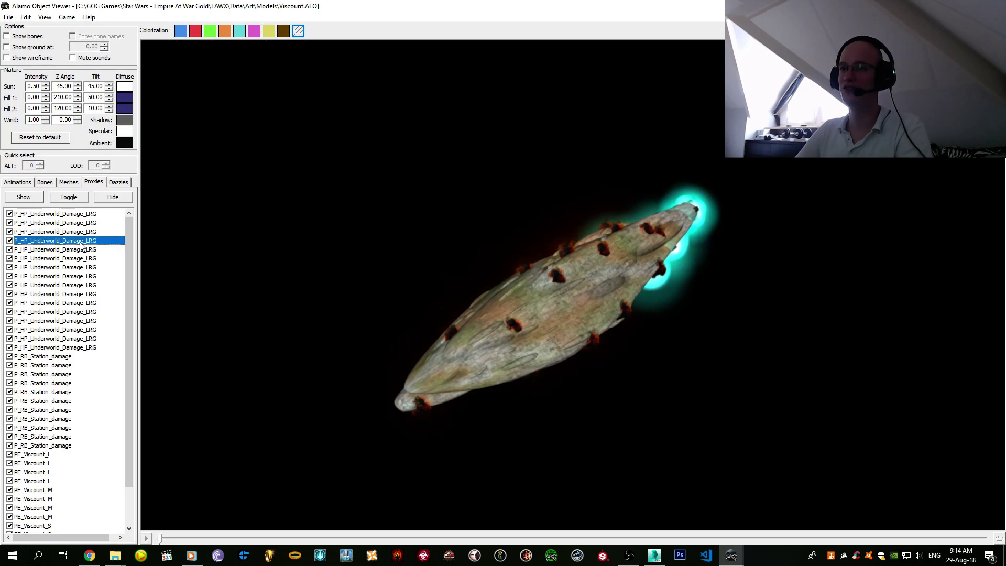
{"action": "key", "text": "ctrl+a"}
{"action": "left_click", "coordinate": [65, 202]}
{"action": "left_click_drag", "start_coordinate": [478, 285], "coordinate": [444, 257]}
{"action": "scroll", "coordinate": [444, 261], "scroll_direction": "up", "scroll_amount": 3}
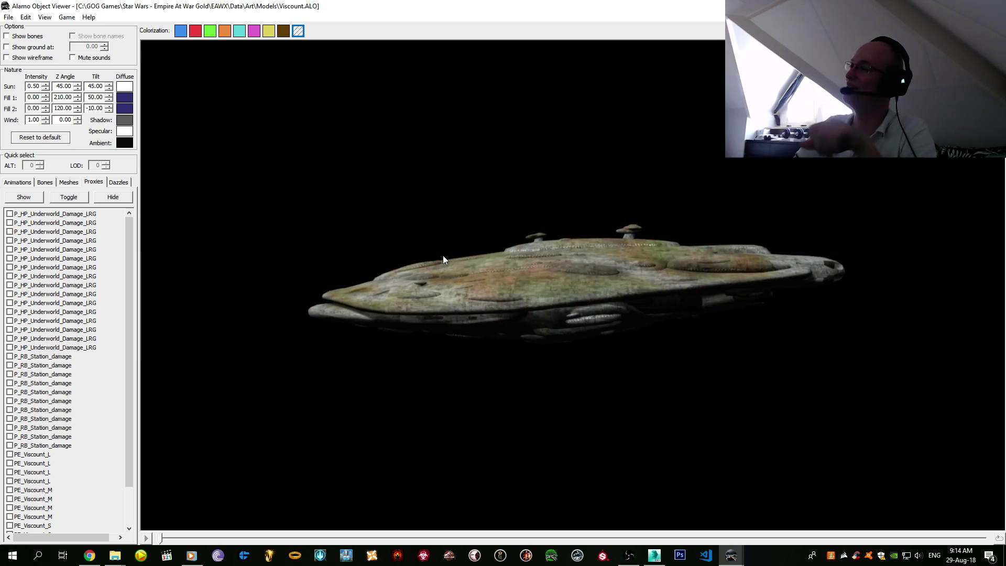
- Lighten the Viscount scene's shadow colour to a light grey and set the ambient colour's luminance to 40
{"action": "left_click_drag", "start_coordinate": [559, 291], "coordinate": [499, 271]}
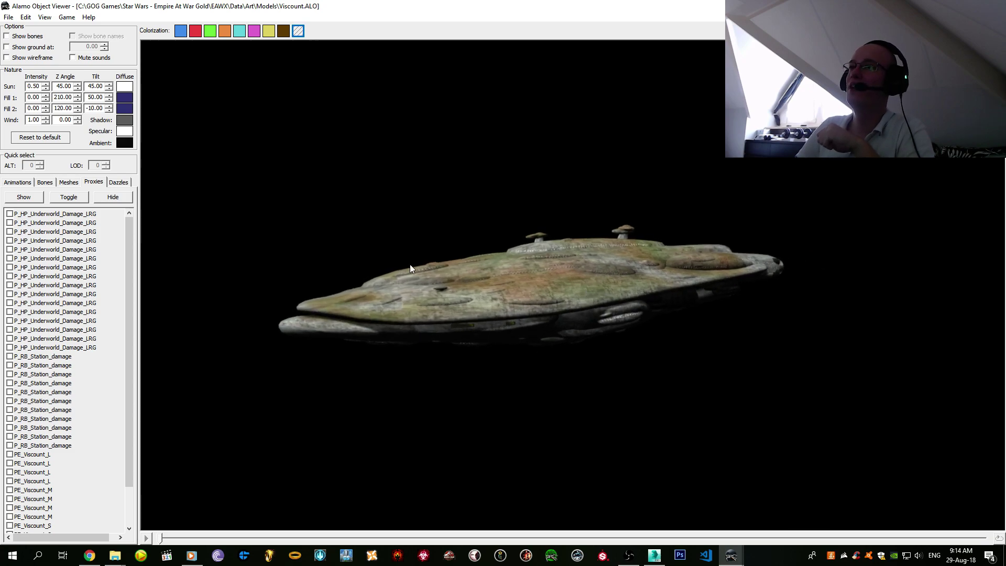
{"action": "left_click", "coordinate": [124, 120]}
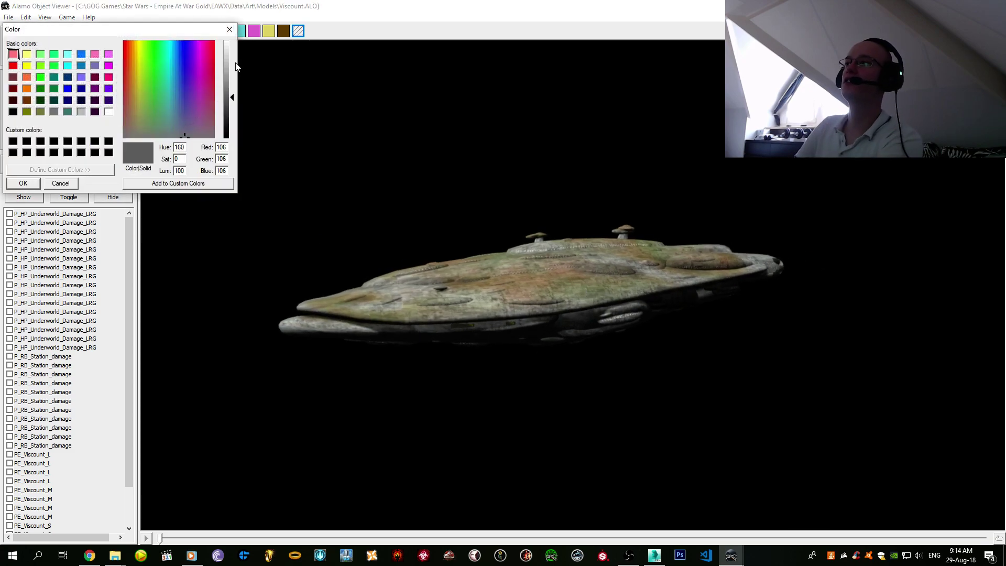
{"action": "left_click", "coordinate": [232, 72]}
{"action": "left_click_drag", "start_coordinate": [232, 71], "coordinate": [231, 66]}
{"action": "left_click", "coordinate": [58, 181]}
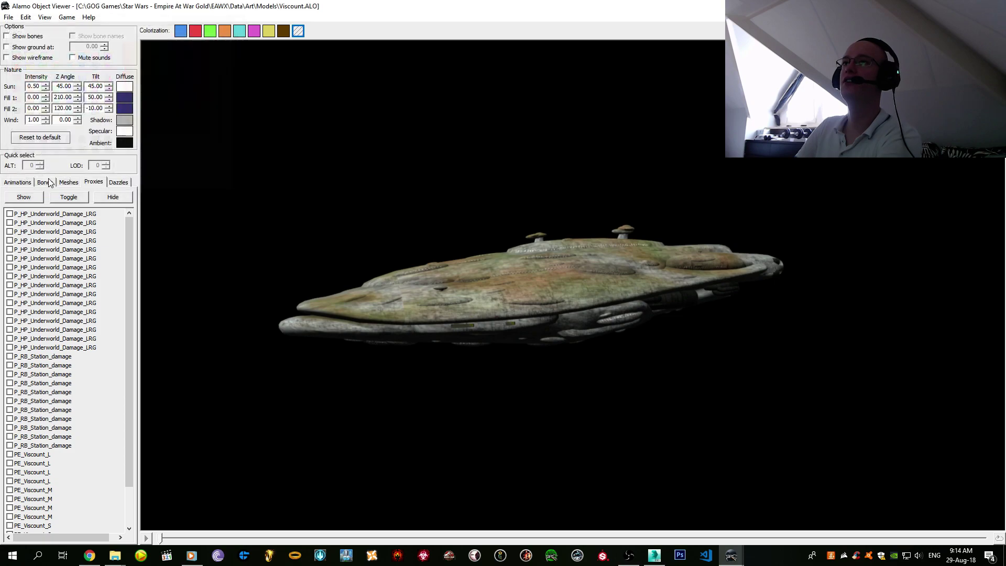
{"action": "left_click", "coordinate": [125, 120]}
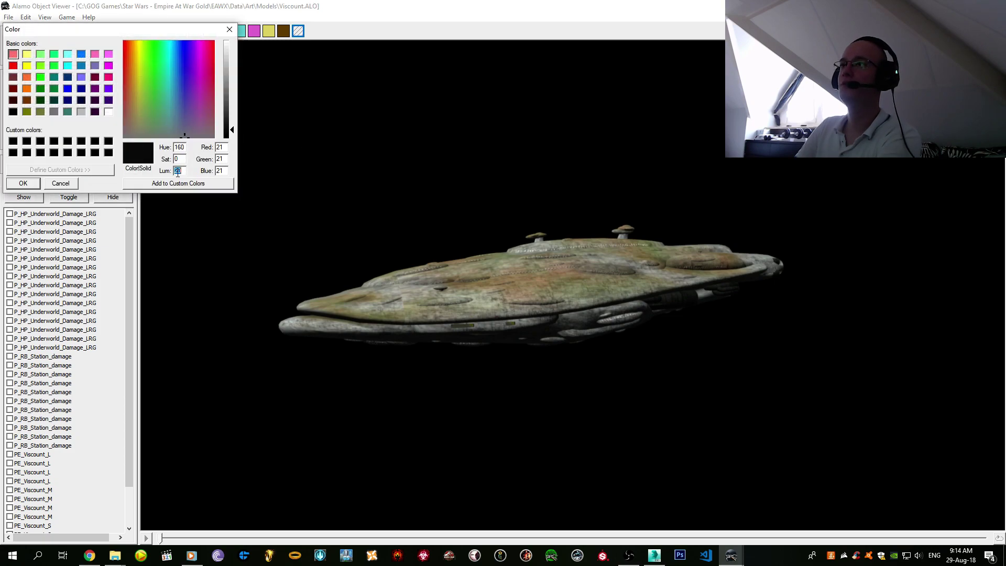
{"action": "type", "text": "40"}
{"action": "key", "text": "Return"}
- Examine the Viscount model's side profile, bow, hull plating and upper towers from close up and at a distance
{"action": "scroll", "coordinate": [532, 257], "scroll_direction": "up", "scroll_amount": 4}
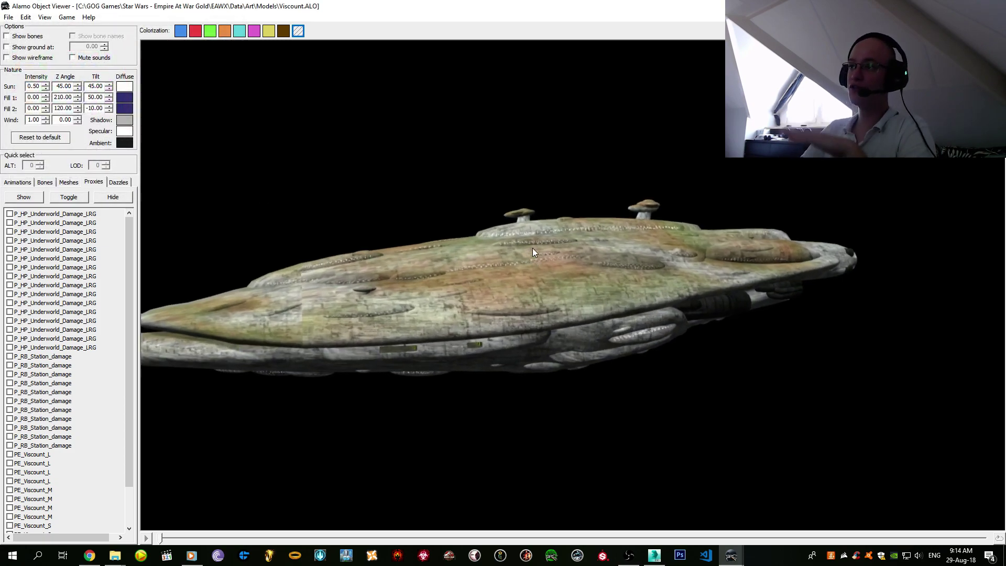
{"action": "scroll", "coordinate": [532, 245], "scroll_direction": "up", "scroll_amount": 1}
{"action": "left_click_drag", "start_coordinate": [532, 244], "coordinate": [554, 247]}
{"action": "scroll", "coordinate": [567, 240], "scroll_direction": "up", "scroll_amount": 6}
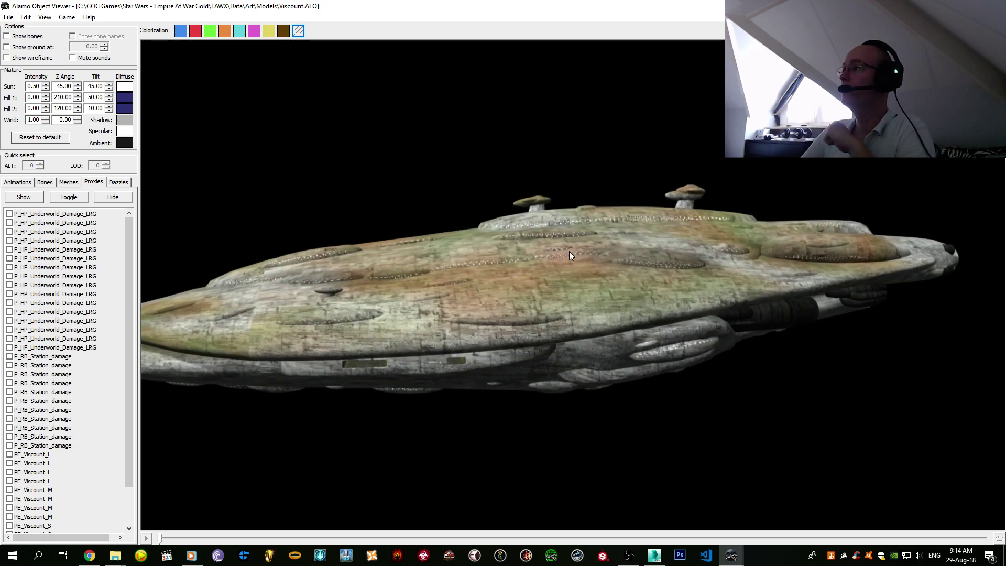
{"action": "scroll", "coordinate": [555, 248], "scroll_direction": "down", "scroll_amount": 4}
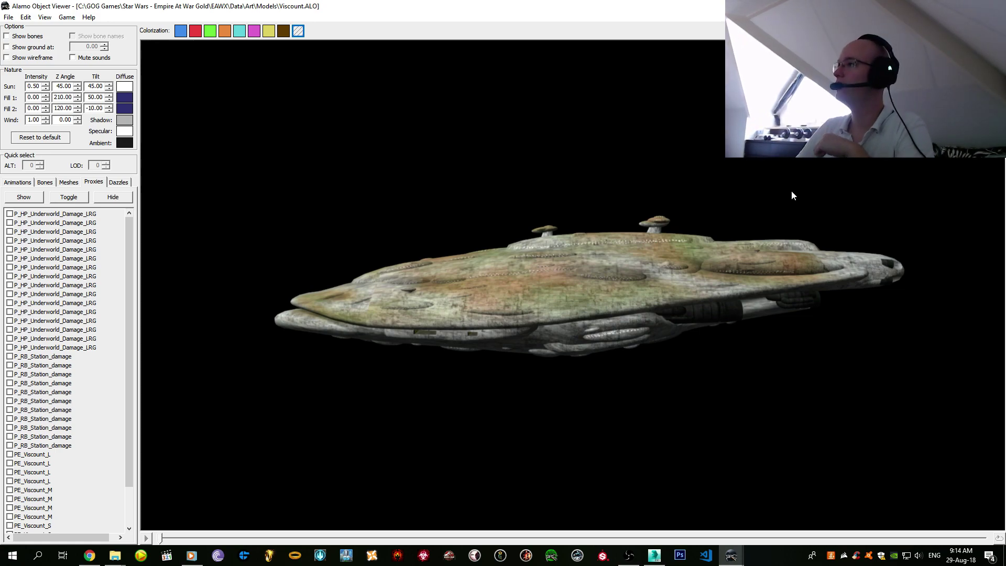
{"action": "left_click_drag", "start_coordinate": [297, 313], "coordinate": [296, 306]}
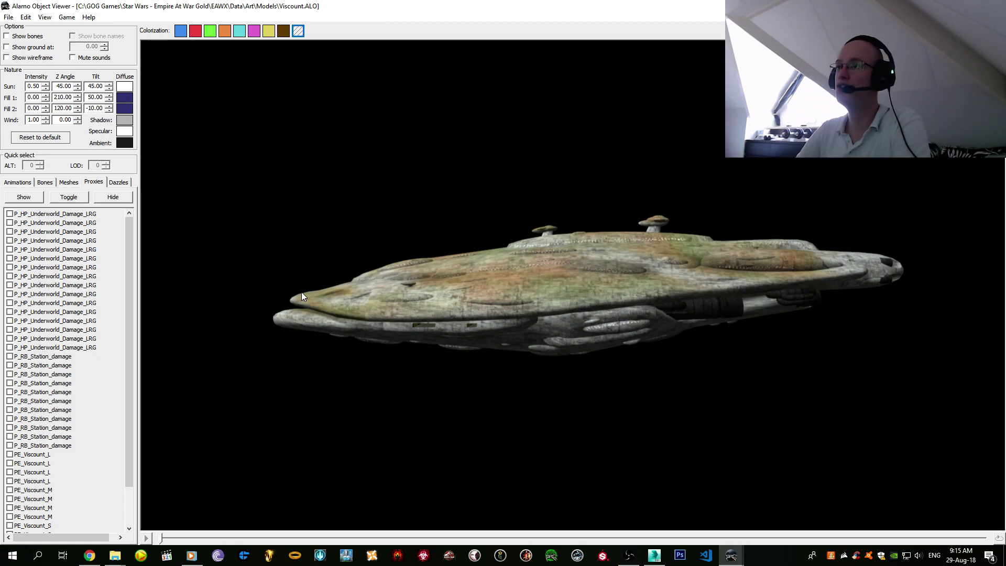
{"action": "scroll", "coordinate": [504, 231], "scroll_direction": "up", "scroll_amount": 4}
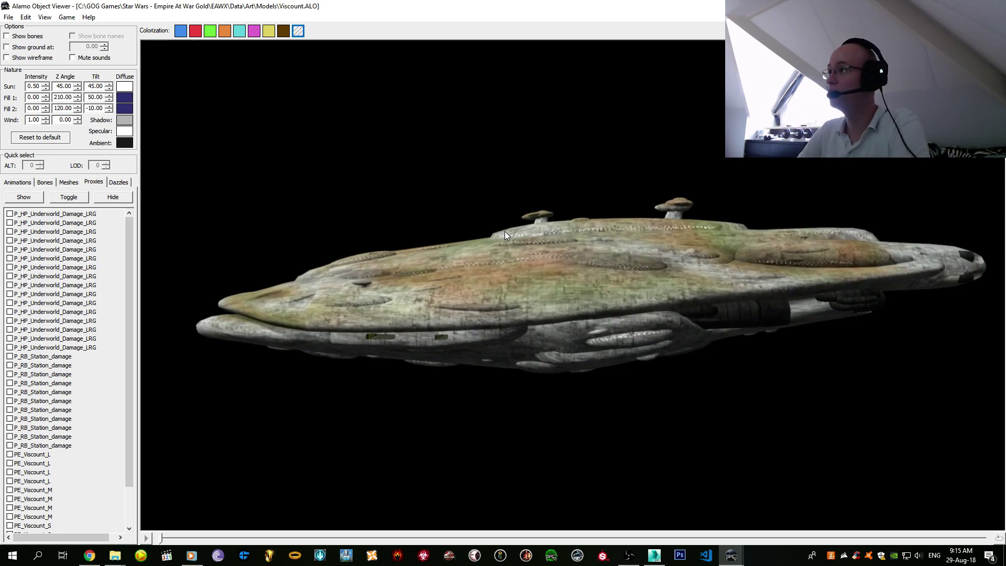
{"action": "right_click_drag", "start_coordinate": [504, 231], "coordinate": [522, 271]}
{"action": "left_click_drag", "start_coordinate": [522, 272], "coordinate": [570, 284]}
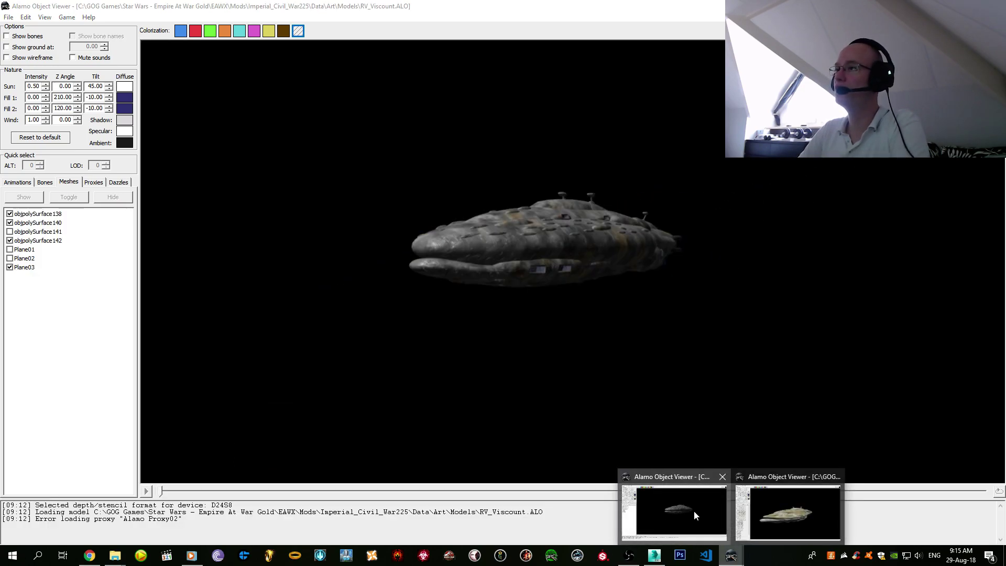
- Compare the shape of the RV_Viscount model with the Viscount model, ending back on Viscount.ALO
{"action": "left_click", "coordinate": [693, 510]}
{"action": "scroll", "coordinate": [668, 406], "scroll_direction": "up", "scroll_amount": 6}
{"action": "left_click_drag", "start_coordinate": [674, 397], "coordinate": [641, 393]}
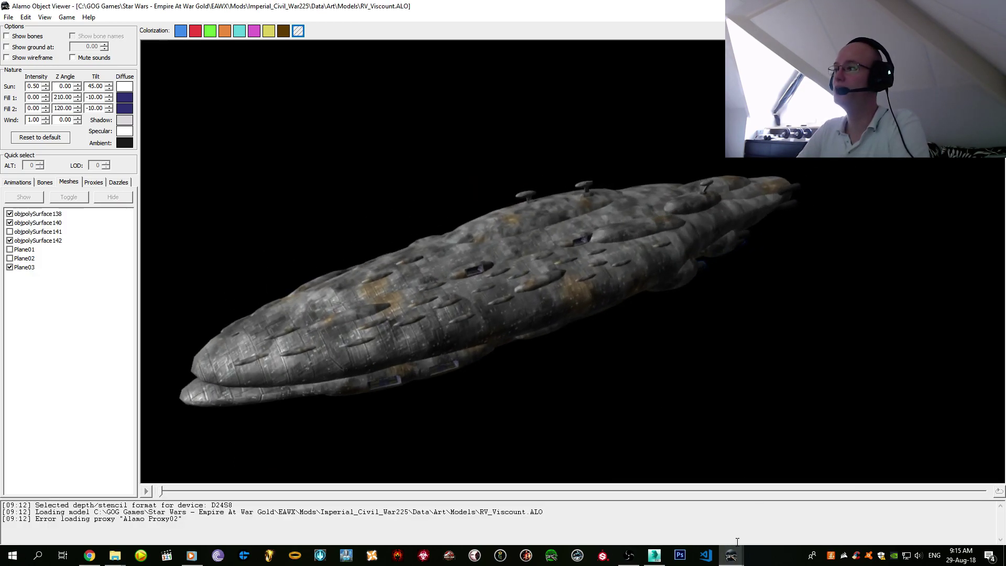
{"action": "mouse_move", "coordinate": [732, 554]}
{"action": "left_click", "coordinate": [792, 516]}
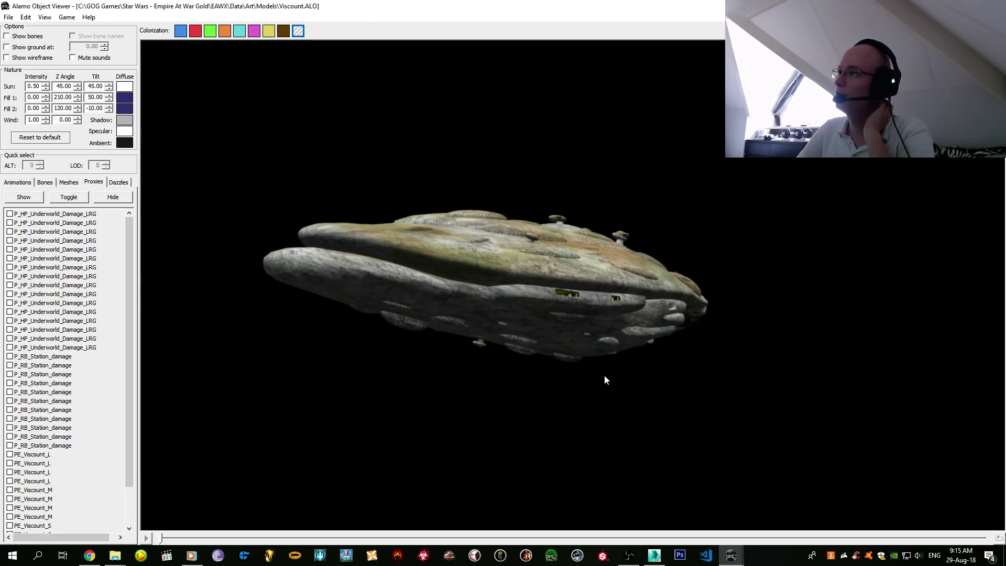
{"action": "left_click_drag", "start_coordinate": [604, 375], "coordinate": [584, 392]}
- Return to the EAWX Models folder in File Explorer and open Empire_Eclipse_Super_Star_Destroyer.ALO in a maximized Alamo Object Viewer
{"action": "left_click", "coordinate": [115, 557]}
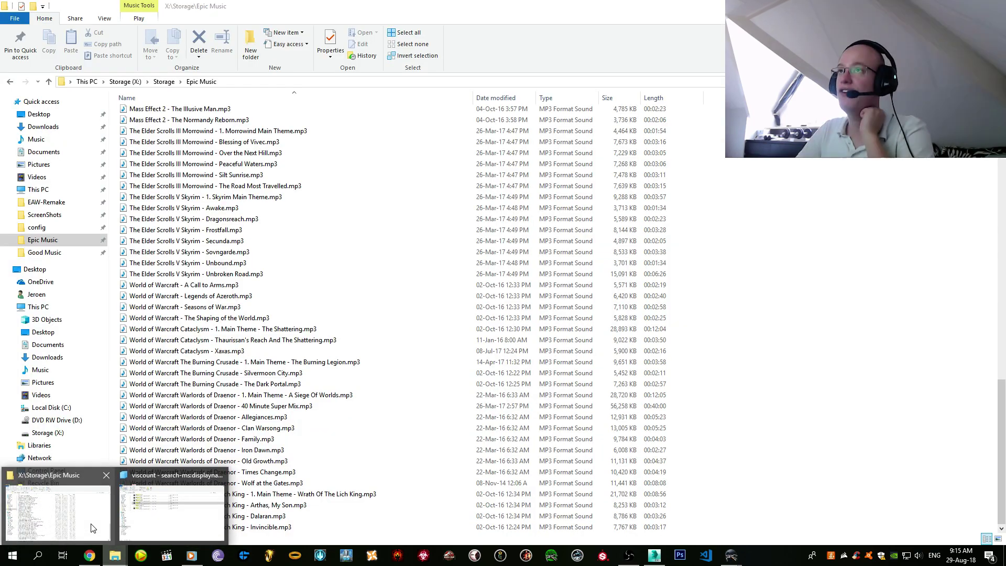
{"action": "left_click", "coordinate": [169, 509]}
{"action": "key", "text": "alt+Left"}
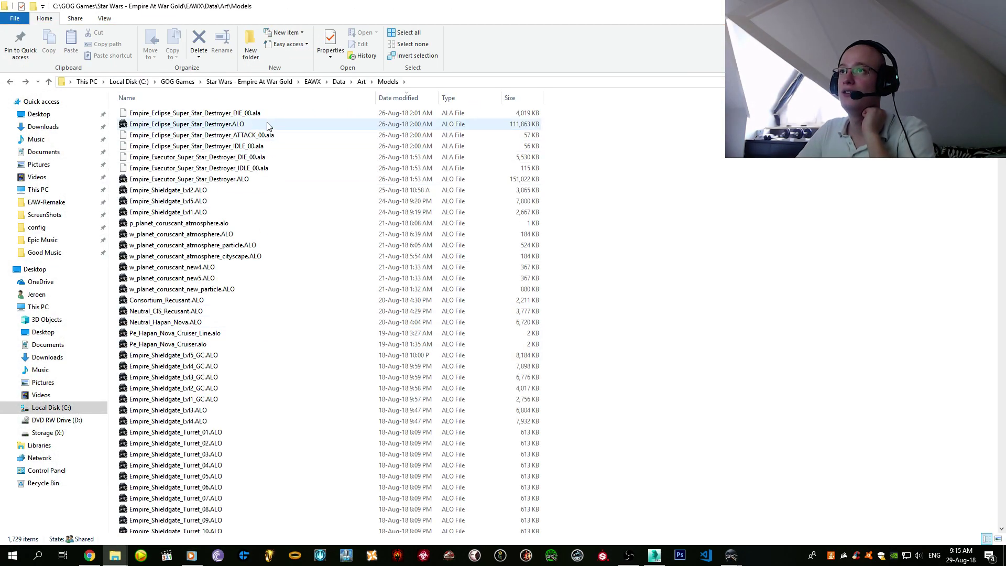
{"action": "double_click", "coordinate": [267, 124]}
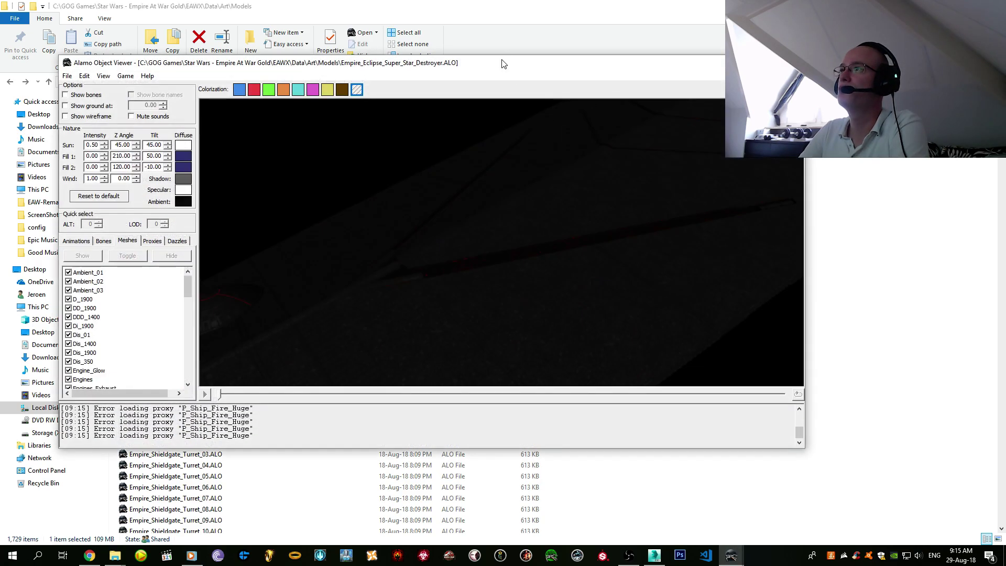
{"action": "double_click", "coordinate": [501, 63]}
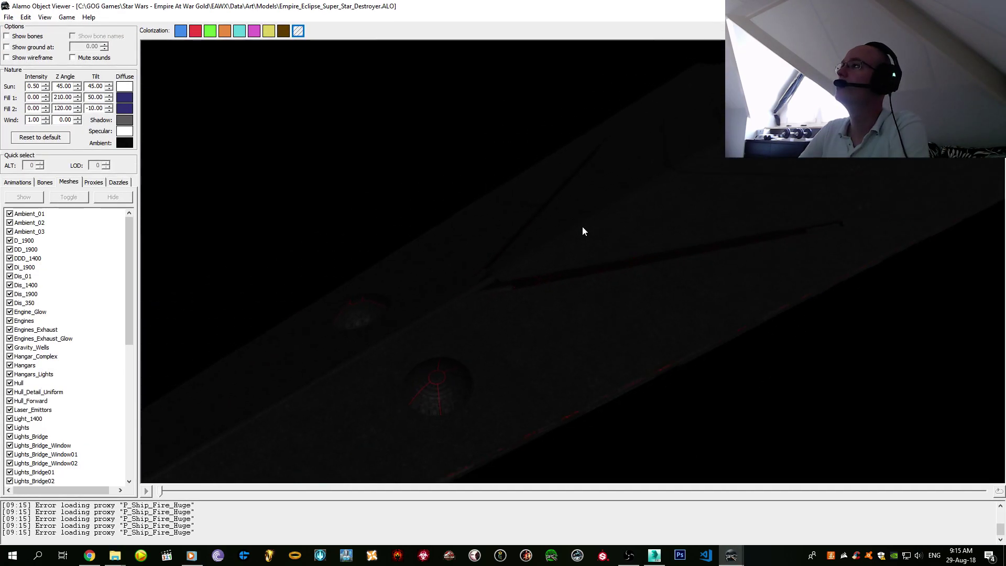
- Brighten the Eclipse model's lighting with a white shadow colour, an ambient luminance of 42 and a sun tilt of 10
{"action": "scroll", "coordinate": [582, 227], "scroll_direction": "down", "scroll_amount": 1}
{"action": "right_click_drag", "start_coordinate": [560, 271], "coordinate": [570, 237]}
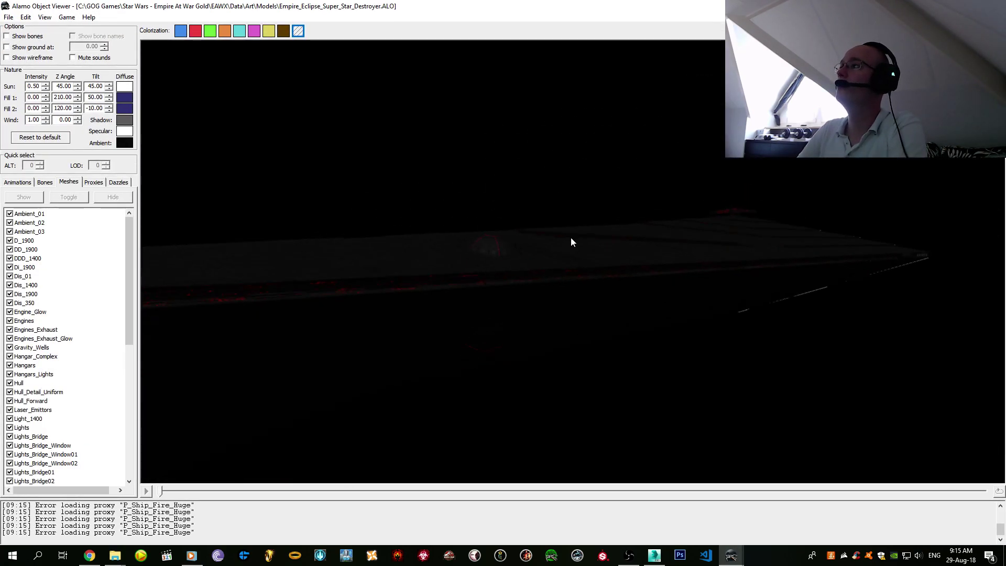
{"action": "left_click", "coordinate": [124, 119]}
{"action": "left_click_drag", "start_coordinate": [232, 77], "coordinate": [234, 44]}
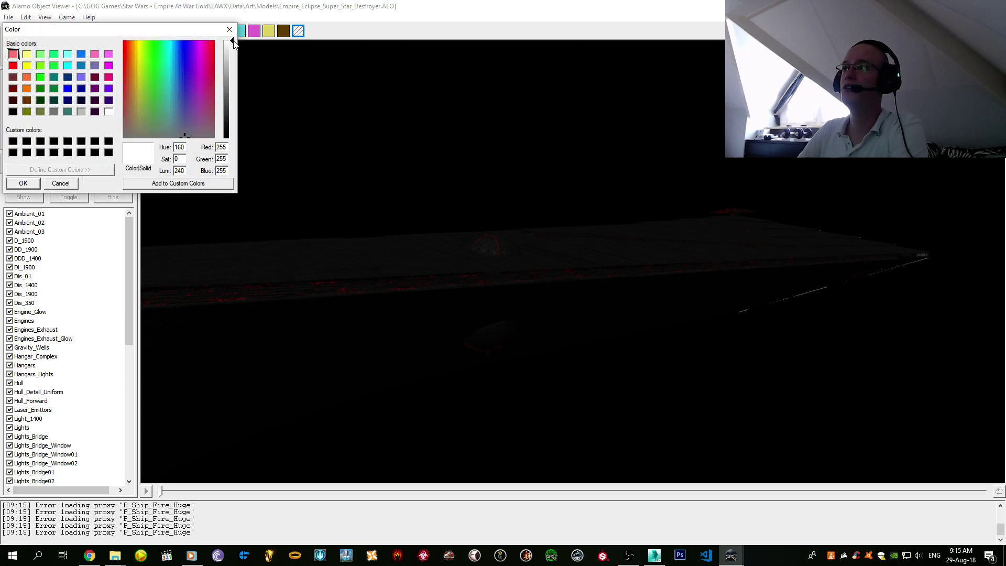
{"action": "left_click", "coordinate": [59, 182]}
{"action": "left_click", "coordinate": [126, 142]}
{"action": "left_click_drag", "start_coordinate": [231, 138], "coordinate": [230, 122]}
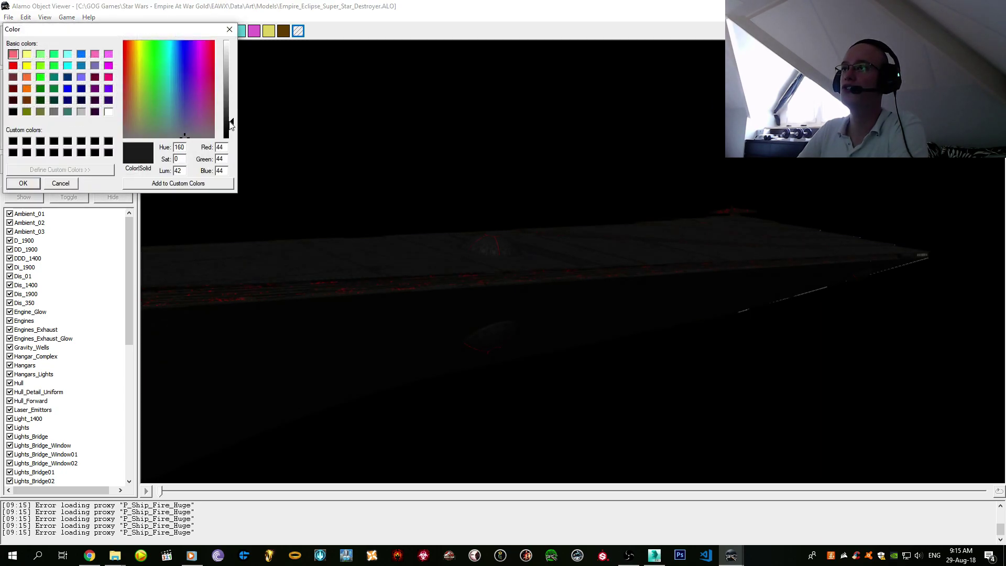
{"action": "left_click", "coordinate": [28, 184]}
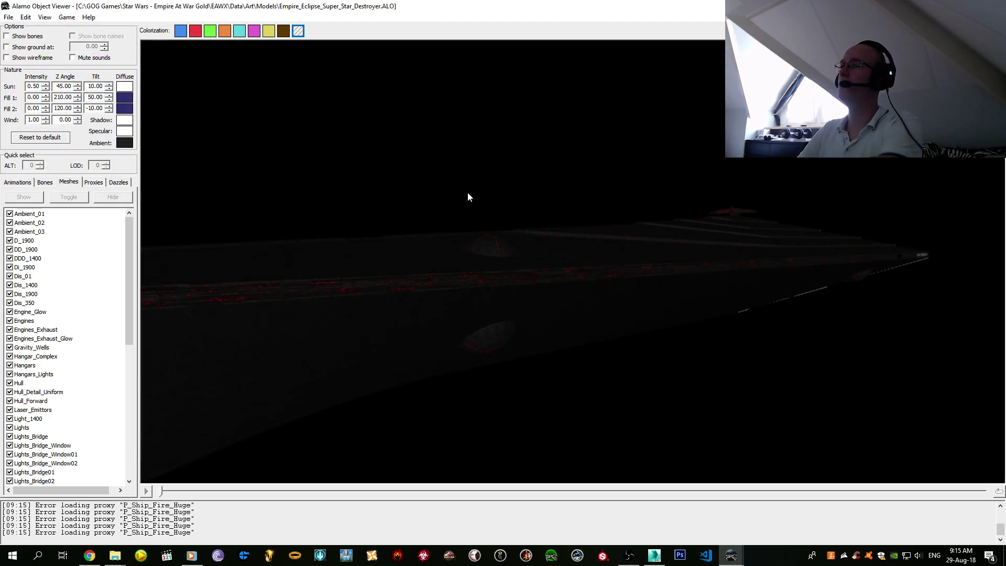
- Darken the Eclipse scene's shadow colour to luminance 101 and set the sun's Z angle to 90
{"action": "left_click_drag", "start_coordinate": [467, 193], "coordinate": [575, 201]}
{"action": "scroll", "coordinate": [575, 201], "scroll_direction": "up", "scroll_amount": 3}
{"action": "left_click_drag", "start_coordinate": [567, 316], "coordinate": [555, 166]}
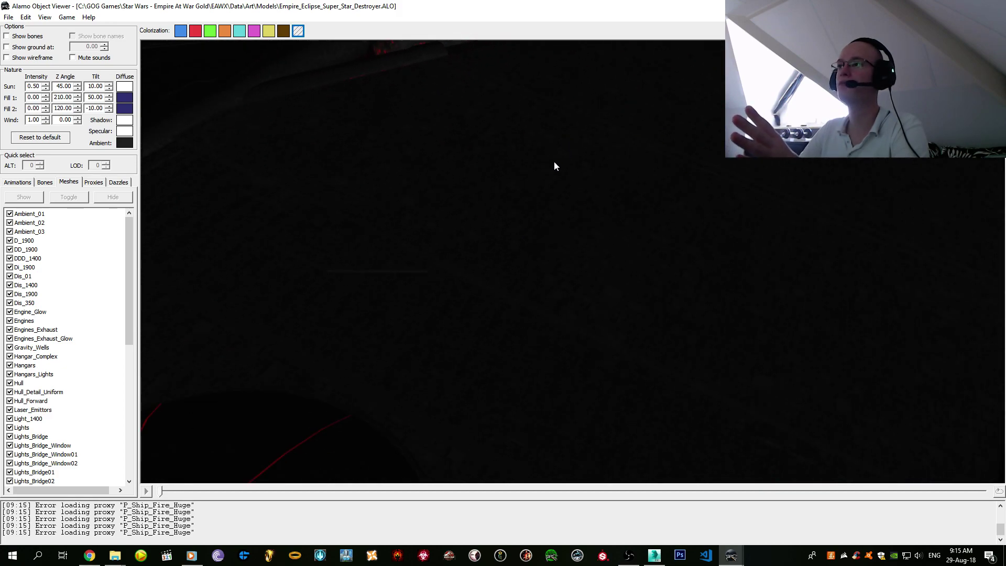
{"action": "left_click", "coordinate": [131, 131]}
{"action": "left_click_drag", "start_coordinate": [232, 42], "coordinate": [233, 100]}
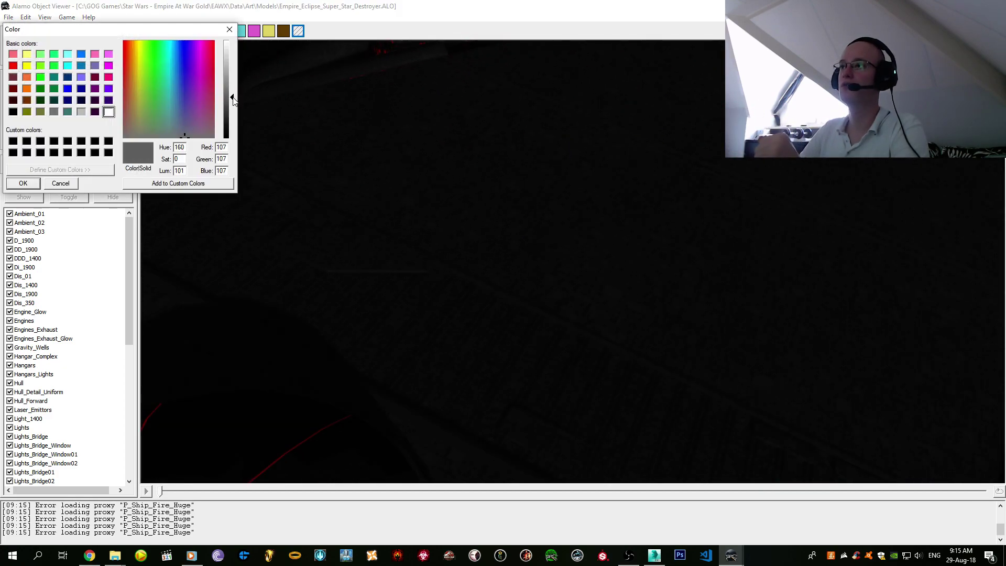
{"action": "left_click", "coordinate": [60, 183]}
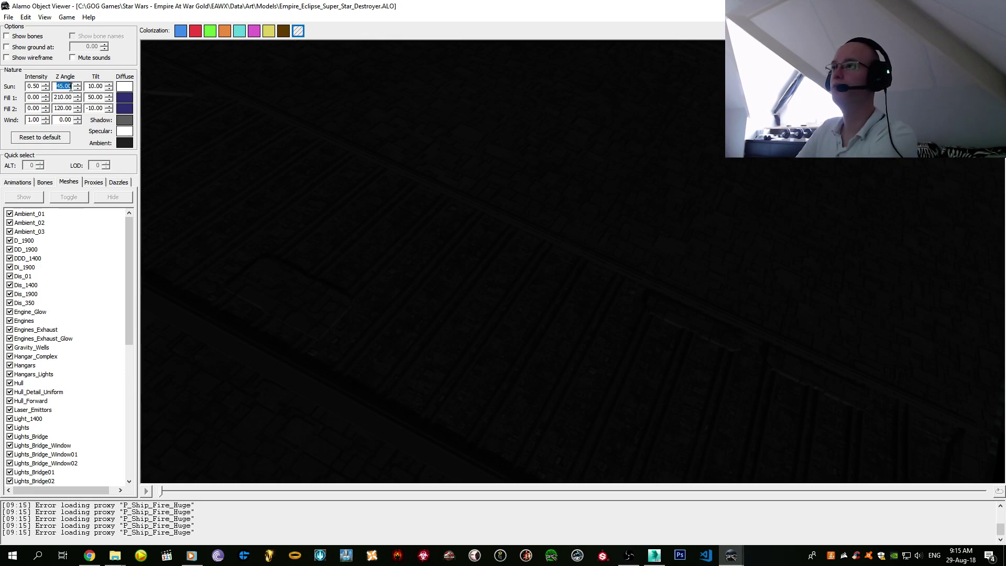
- Examine the Eclipse model's hull plating, edge trenches with red lights, and domes up close
{"action": "left_click_drag", "start_coordinate": [503, 224], "coordinate": [499, 246]}
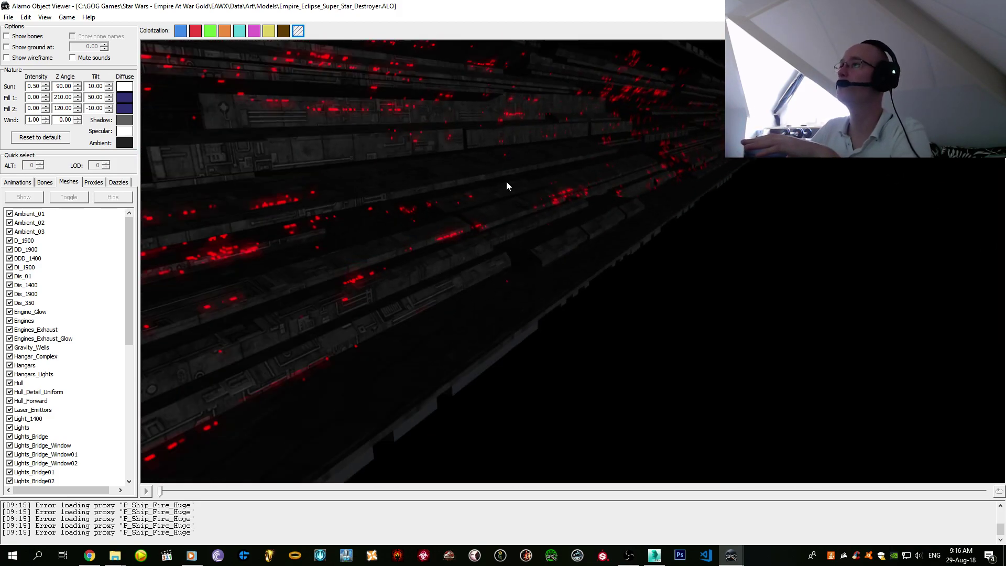
{"action": "left_click_drag", "start_coordinate": [506, 183], "coordinate": [500, 226]}
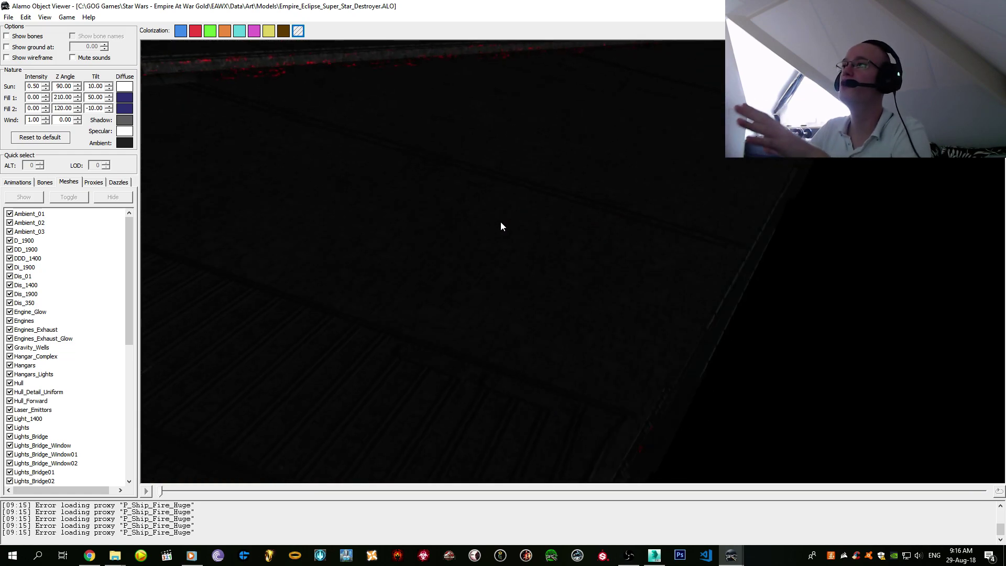
{"action": "left_click_drag", "start_coordinate": [452, 202], "coordinate": [379, 256]}
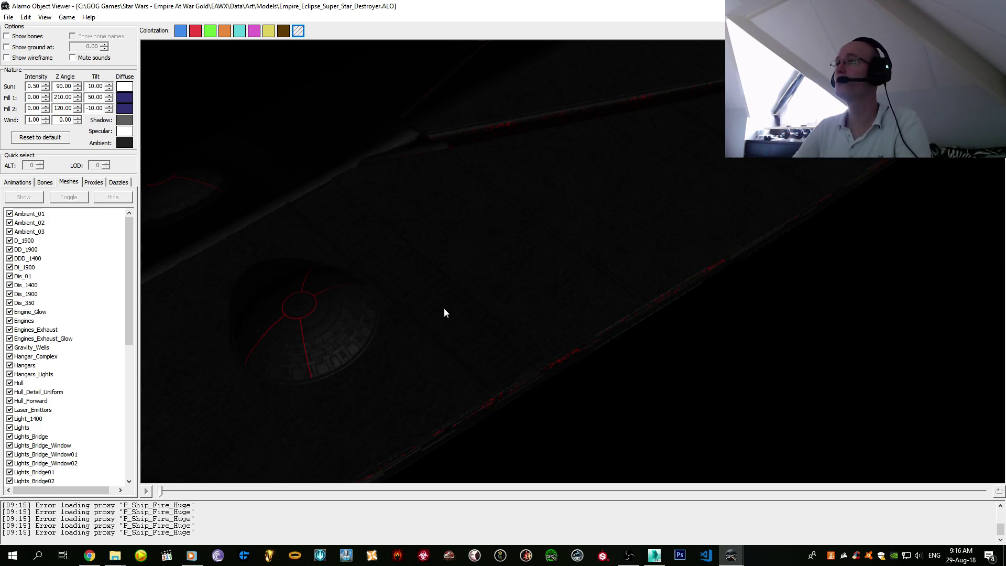
{"action": "scroll", "coordinate": [447, 311], "scroll_direction": "up", "scroll_amount": 5}
{"action": "scroll", "coordinate": [416, 268], "scroll_direction": "up", "scroll_amount": 3}
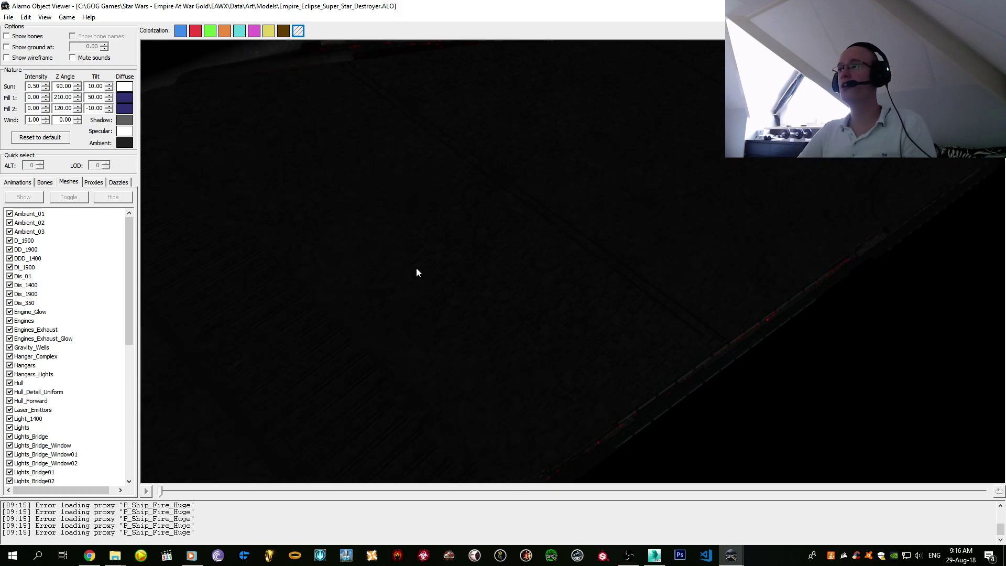
{"action": "right_click_drag", "start_coordinate": [438, 319], "coordinate": [514, 246]}
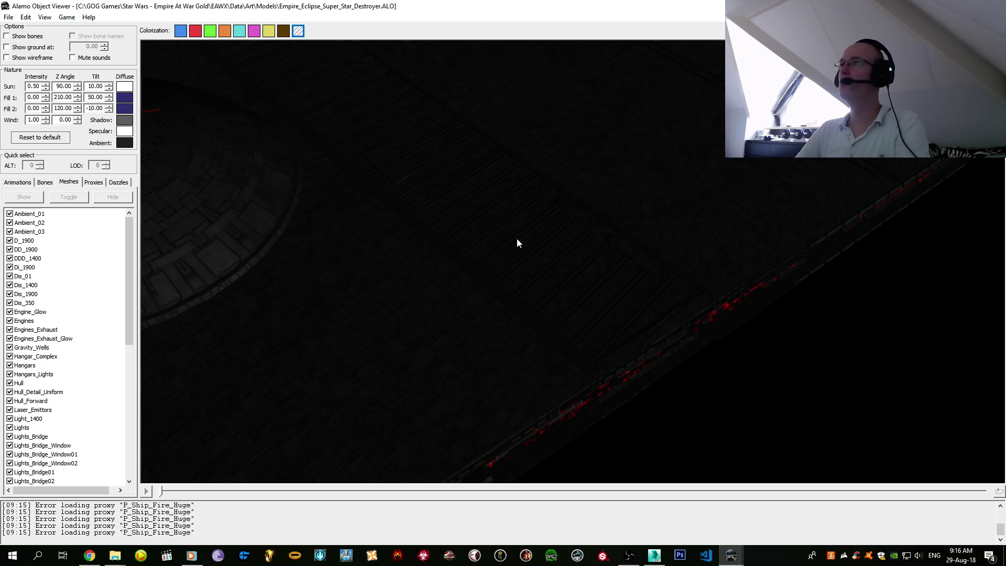
{"action": "left_click_drag", "start_coordinate": [517, 240], "coordinate": [550, 294]}
- Switch back to the Viscount model and examine its hull texture, window lights and surface blisters up close
{"action": "mouse_move", "coordinate": [731, 555]}
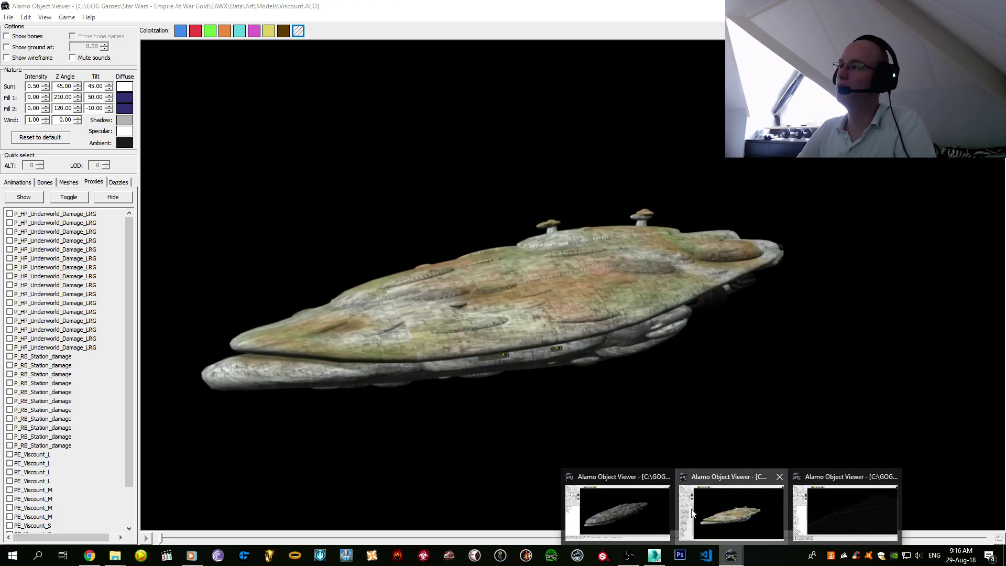
{"action": "left_click", "coordinate": [693, 511]}
{"action": "left_click_drag", "start_coordinate": [596, 359], "coordinate": [612, 324]}
{"action": "scroll", "coordinate": [646, 314], "scroll_direction": "up", "scroll_amount": 3}
{"action": "scroll", "coordinate": [613, 328], "scroll_direction": "up", "scroll_amount": 1}
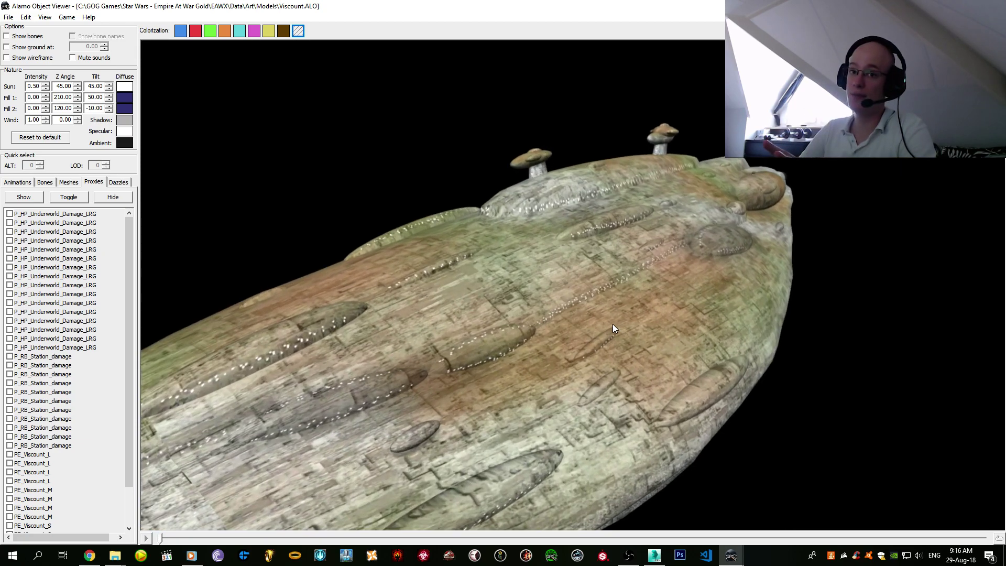
{"action": "scroll", "coordinate": [612, 324], "scroll_direction": "up", "scroll_amount": 5}
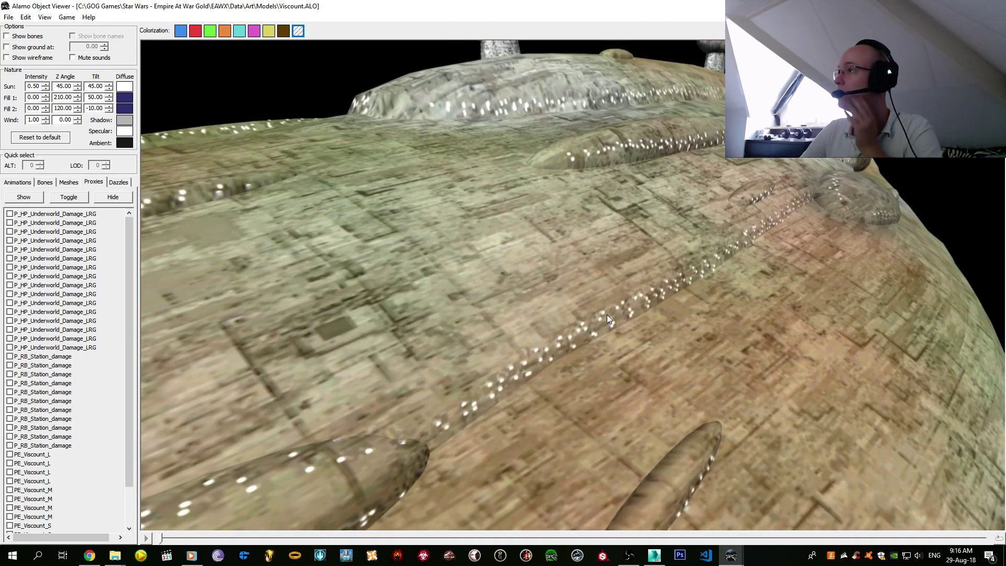
{"action": "scroll", "coordinate": [607, 314], "scroll_direction": "down", "scroll_amount": 2}
{"action": "scroll", "coordinate": [574, 288], "scroll_direction": "down", "scroll_amount": 3}
{"action": "left_click_drag", "start_coordinate": [574, 288], "coordinate": [418, 242]}
{"action": "scroll", "coordinate": [435, 289], "scroll_direction": "up", "scroll_amount": 2}
{"action": "scroll", "coordinate": [526, 266], "scroll_direction": "down", "scroll_amount": 3}
{"action": "scroll", "coordinate": [526, 265], "scroll_direction": "down", "scroll_amount": 2}
{"action": "scroll", "coordinate": [588, 283], "scroll_direction": "up", "scroll_amount": 5}
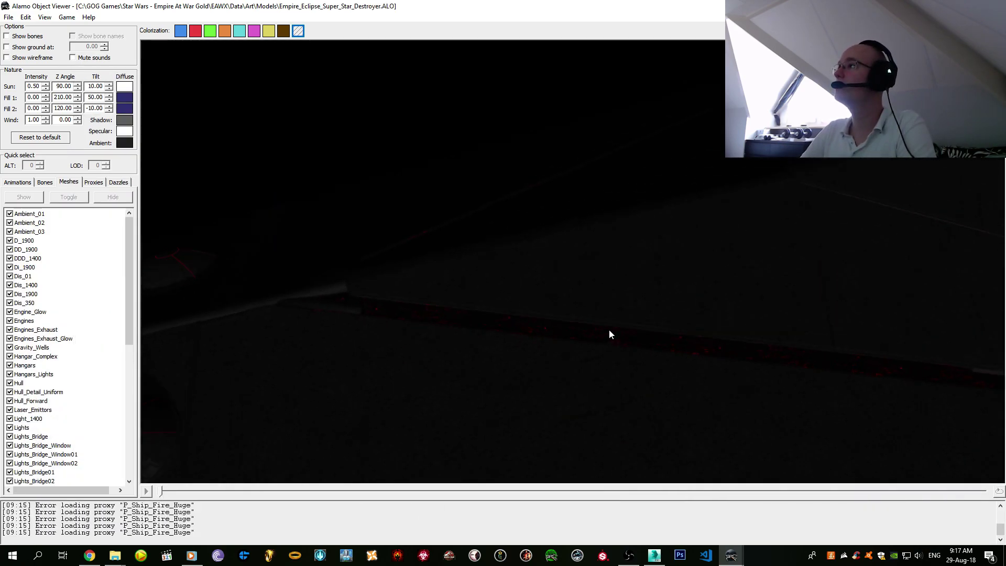
- Switch from the Eclipse model back to the Viscount model and on to its reference image in the browser
{"action": "key", "text": "alt+Tab"}
{"action": "mouse_move", "coordinate": [731, 555]}
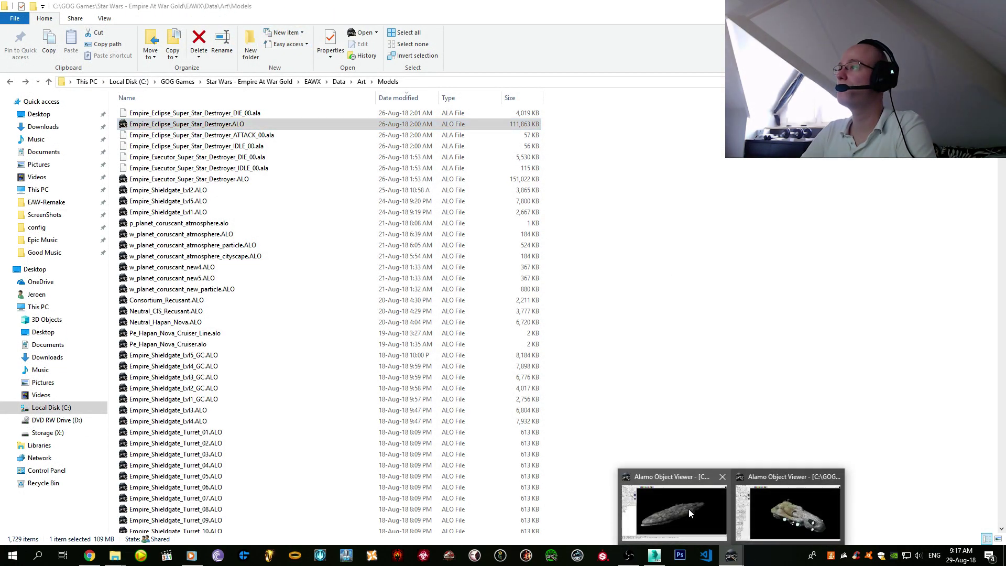
{"action": "left_click", "coordinate": [688, 508]}
{"action": "key", "text": "alt+Tab"}
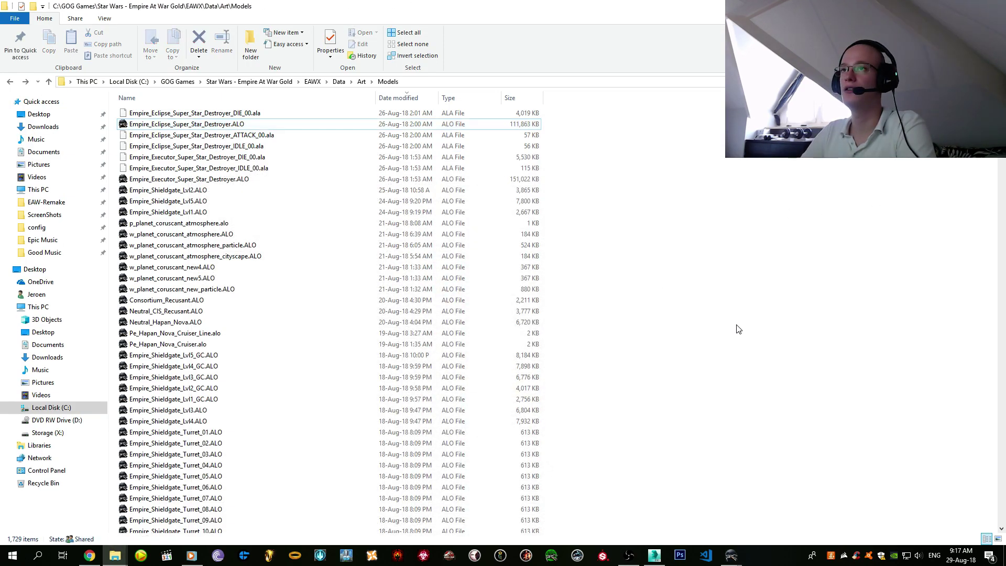
{"action": "key", "text": "alt+Tab"}
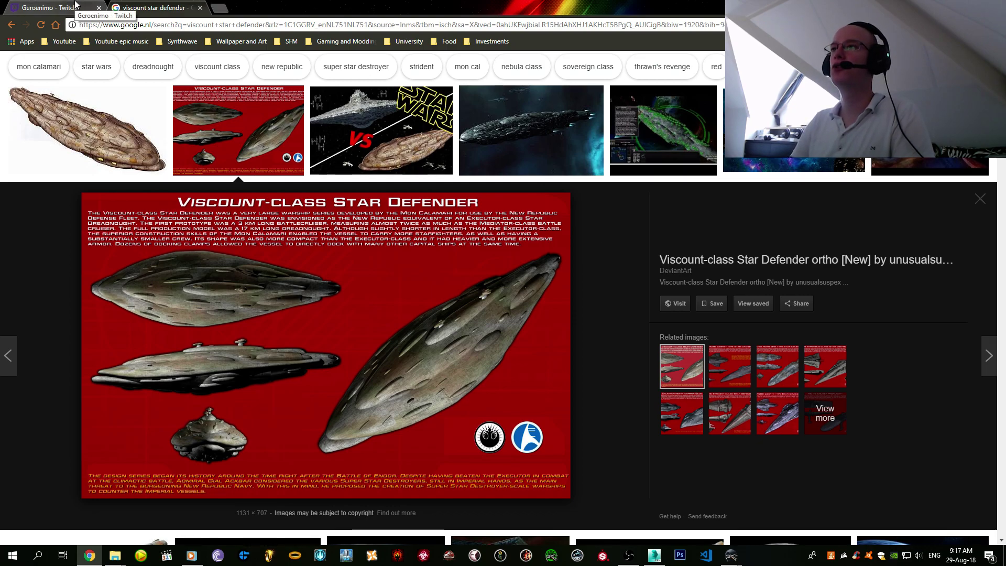
- Check the Twitch stream page and its chat, leaving theatre mode and restoring it
{"action": "left_click", "coordinate": [75, 6]}
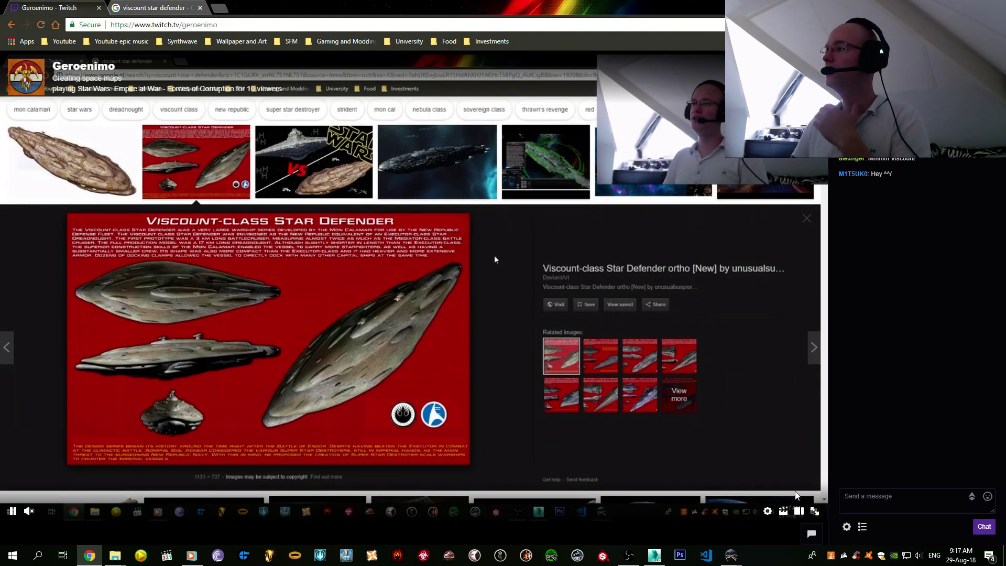
{"action": "left_click", "coordinate": [799, 511]}
{"action": "scroll", "coordinate": [677, 345], "scroll_direction": "down", "scroll_amount": 1}
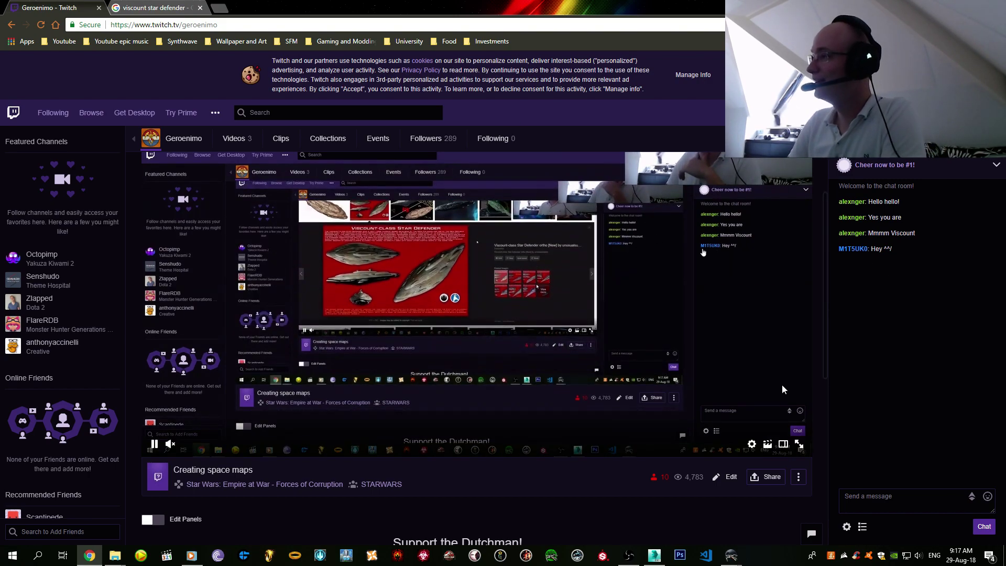
{"action": "left_click", "coordinate": [783, 444]}
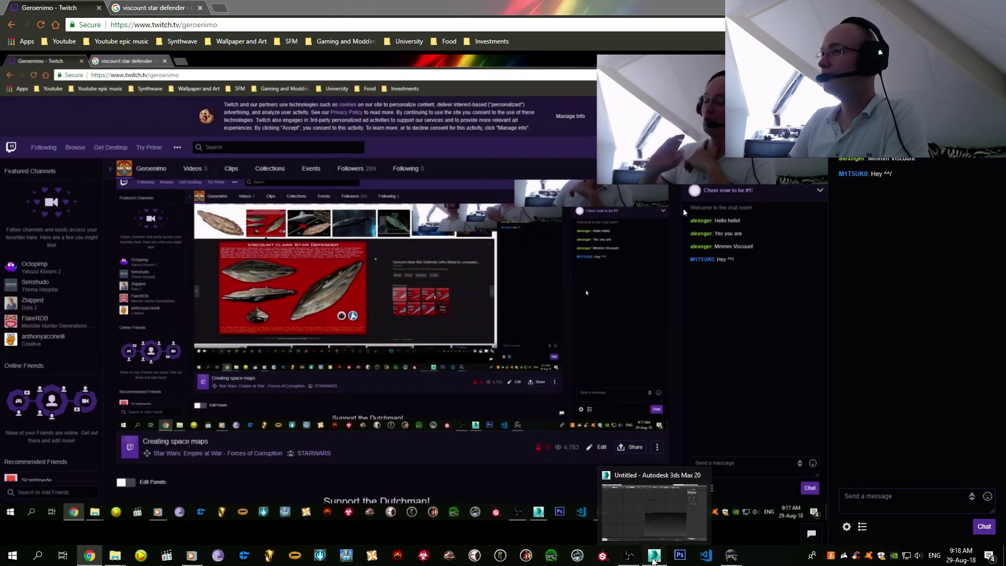
- Switch to 3ds Max, maximise the Perspective viewport and change it to an orthographic view
{"action": "left_click", "coordinate": [654, 557]}
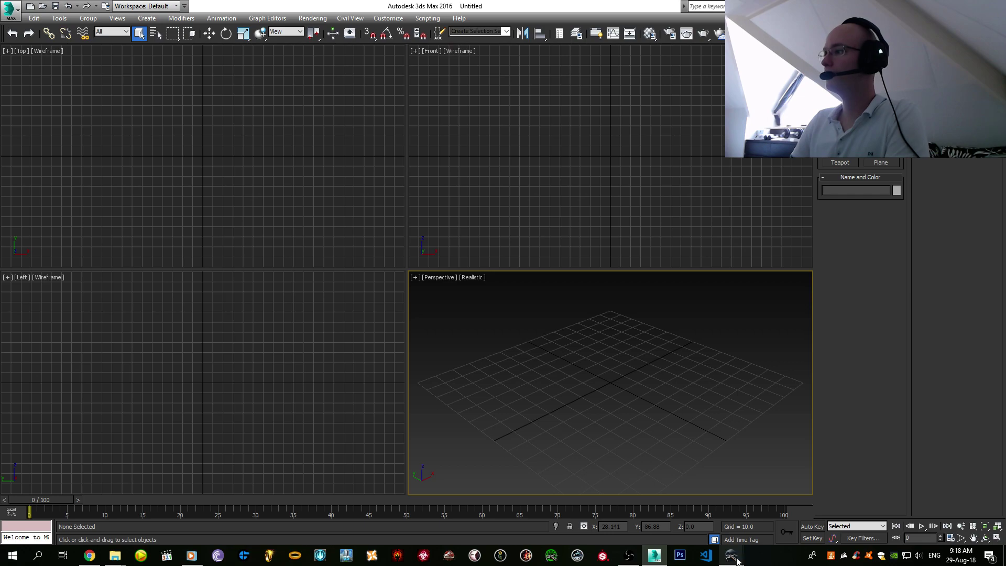
{"action": "scroll", "coordinate": [683, 412], "scroll_direction": "down", "scroll_amount": 4}
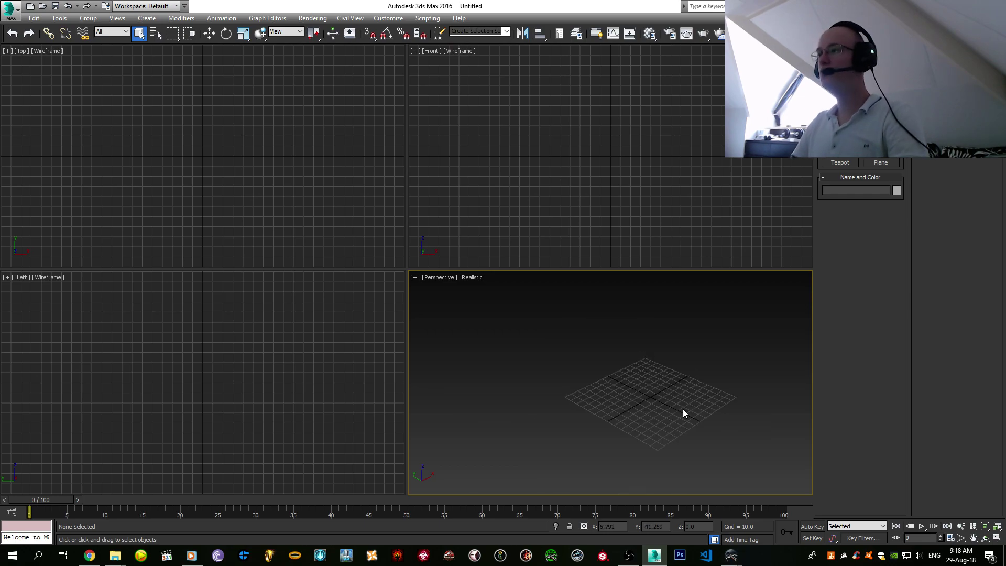
{"action": "key", "text": "alt+w"}
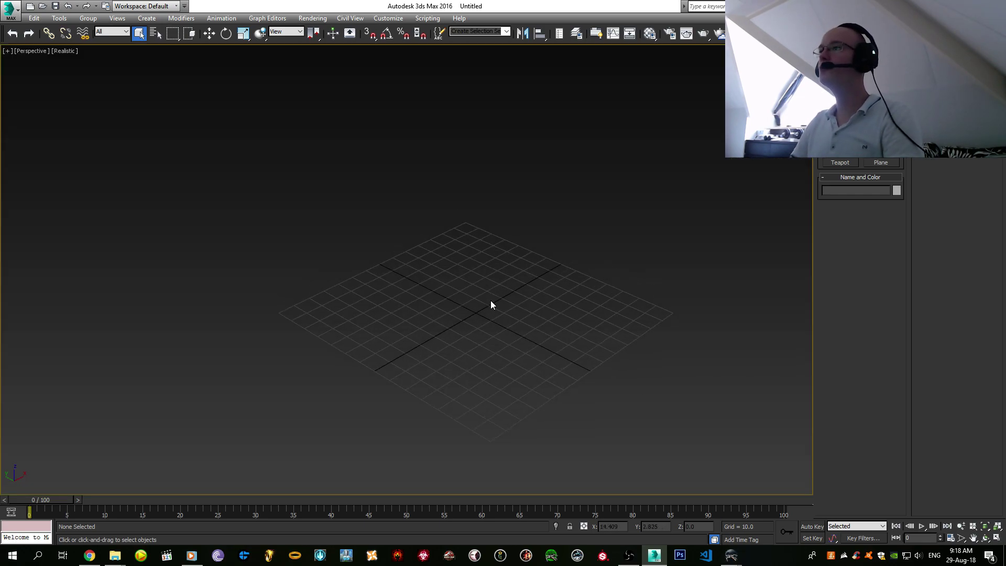
{"action": "key", "text": "f"}
{"action": "middle_click_drag", "start_coordinate": [490, 300], "coordinate": [443, 330], "text": "alt"}
{"action": "scroll", "coordinate": [443, 334], "scroll_direction": "down", "scroll_amount": 3}
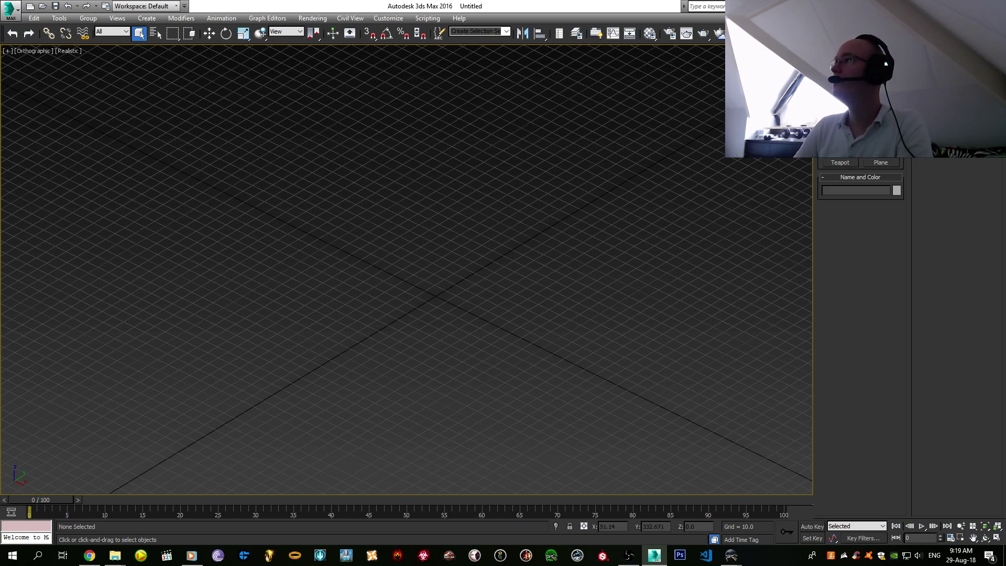
- Save the empty scene as Rebel_Mon_Calamari_Viscount_Star_Defender in the Restart 2016 folder
{"action": "key", "text": "ctrl+s"}
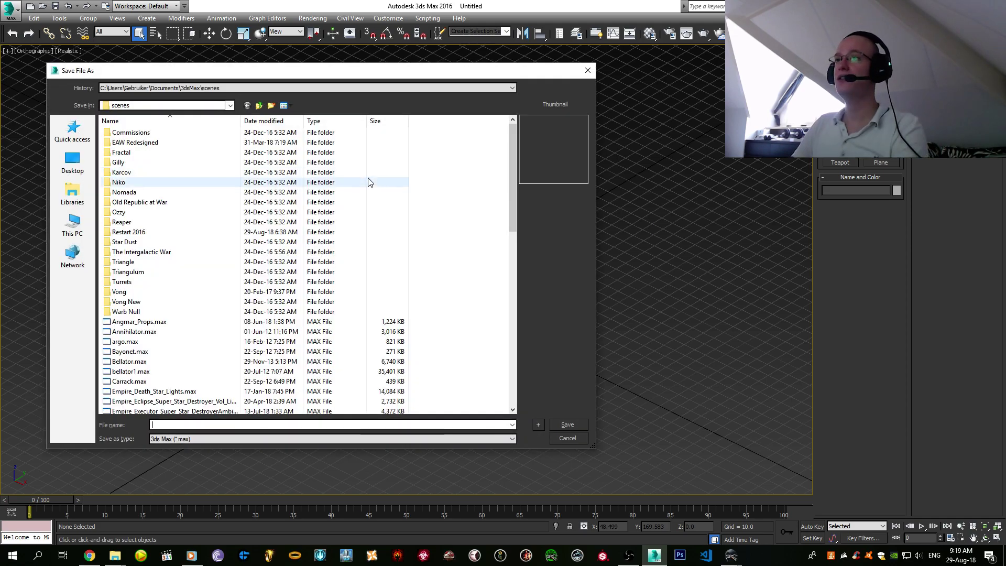
{"action": "double_click", "coordinate": [246, 232]}
{"action": "type", "text": "R"}
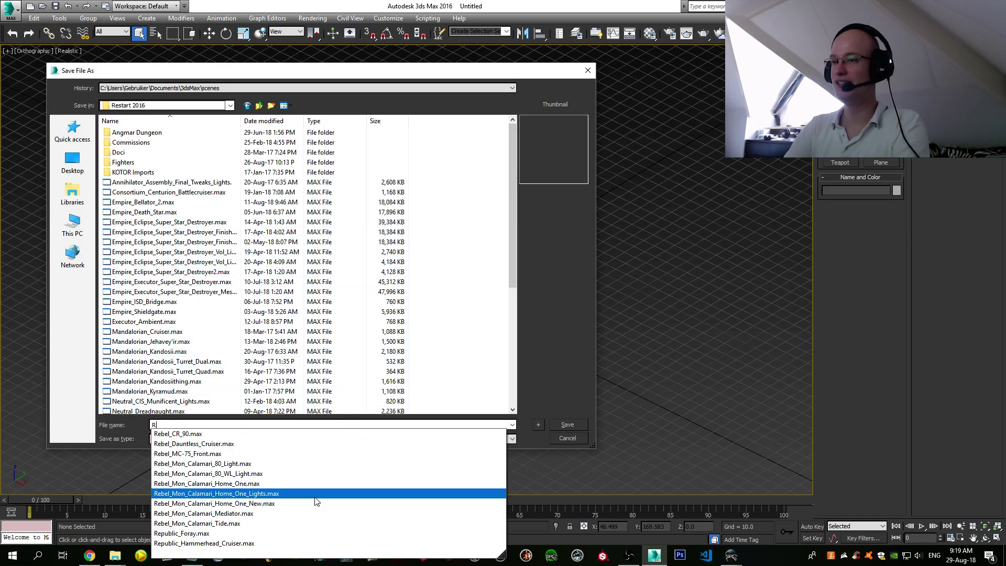
{"action": "type", "text": "ebel_Mon"}
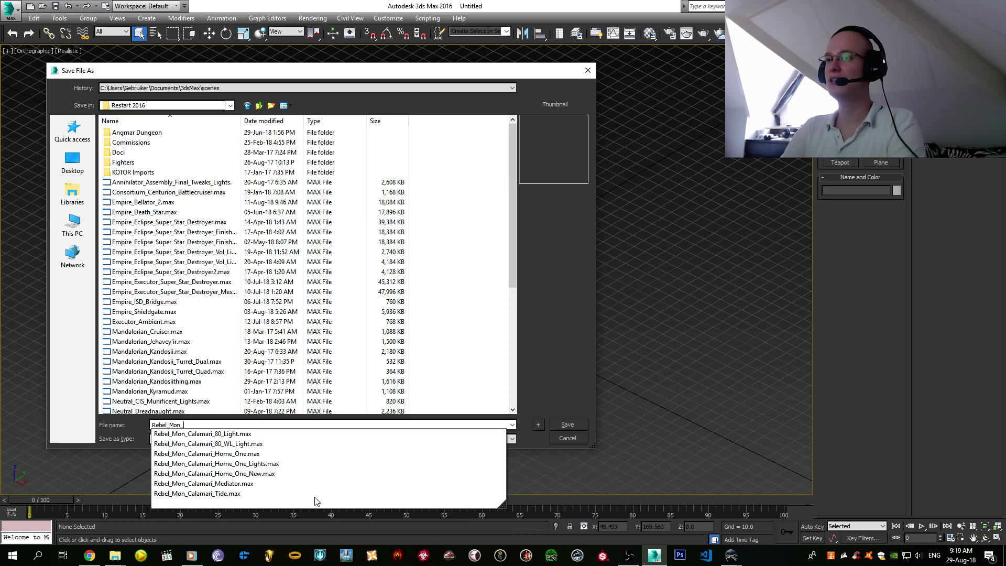
{"action": "type", "text": "_Calamar"}
{"action": "type", "text": "i_Viscu"}
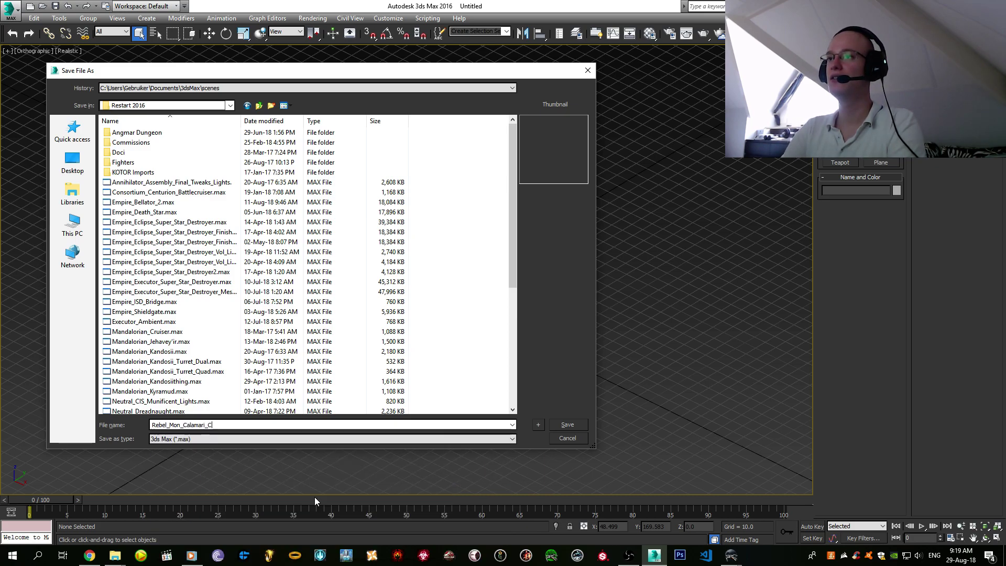
{"action": "key", "text": "BackSpace"}
{"action": "key", "text": "BackSpace"}
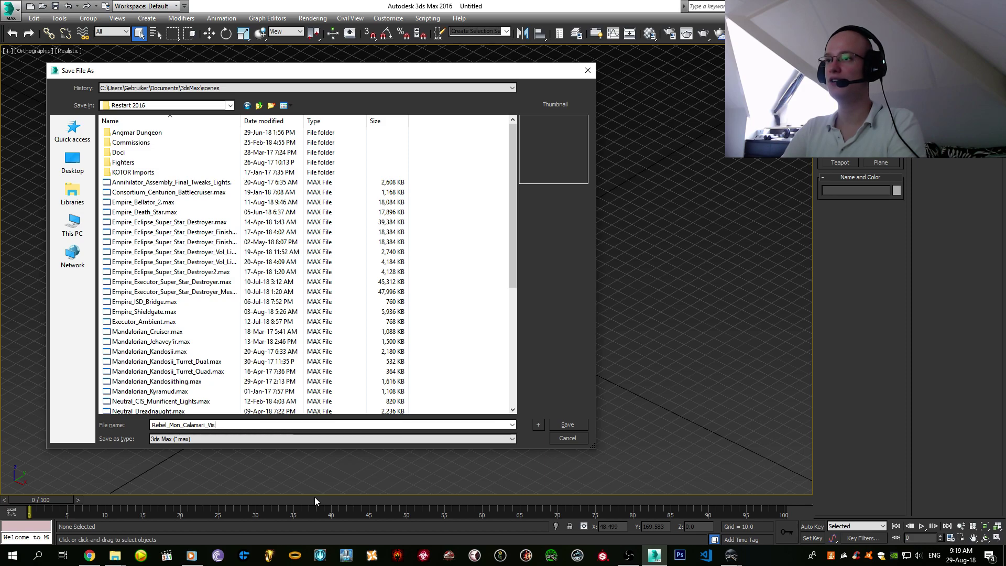
{"action": "type", "text": "count"}
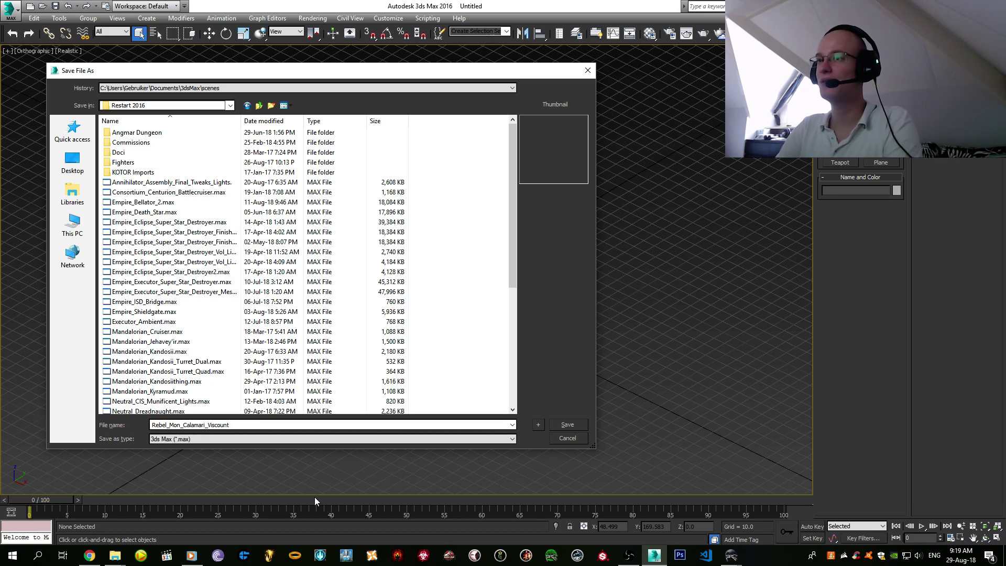
{"action": "type", "text": "_Star_S"}
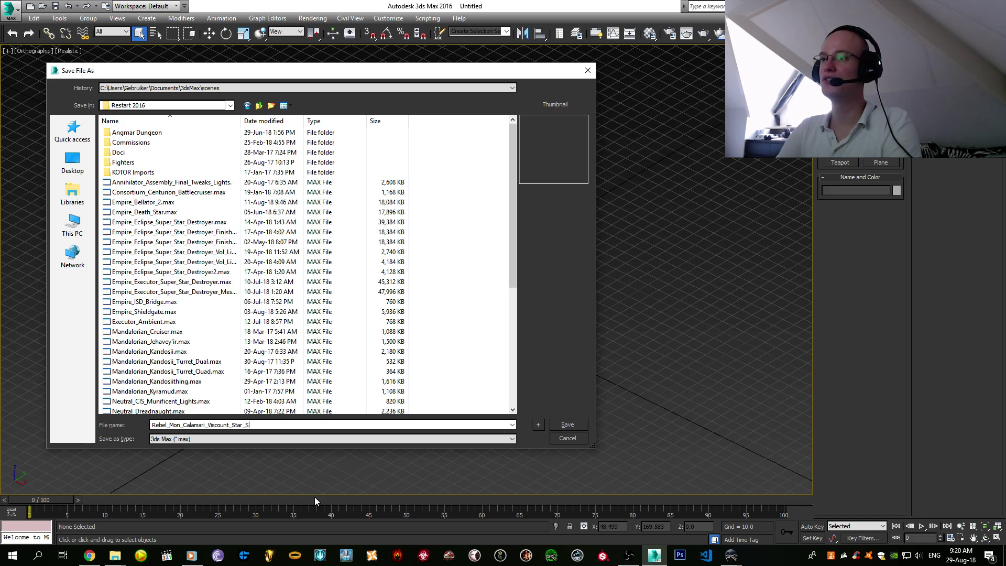
{"action": "key", "text": "BackSpace"}
{"action": "type", "text": "Defender"}
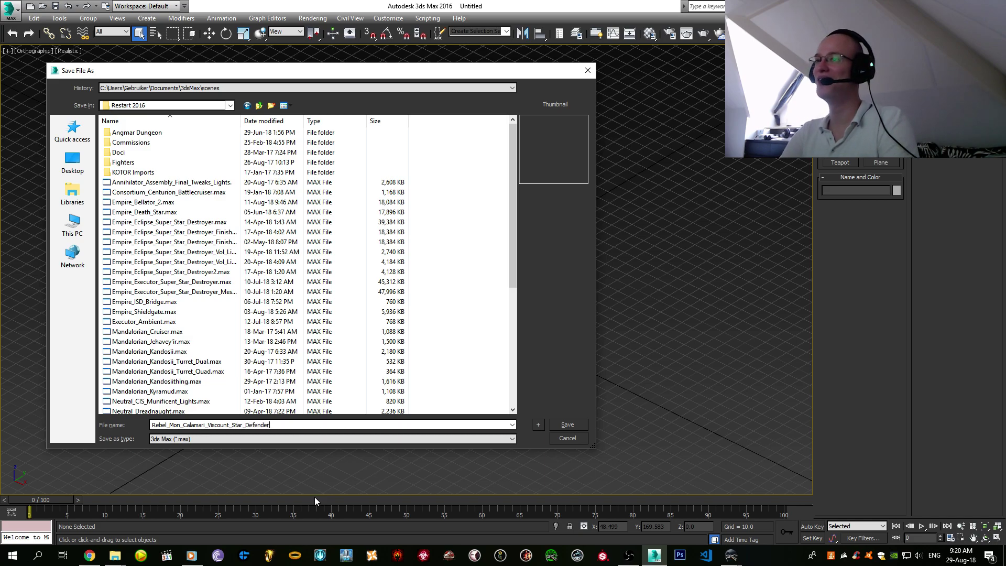
{"action": "key", "text": "Return"}
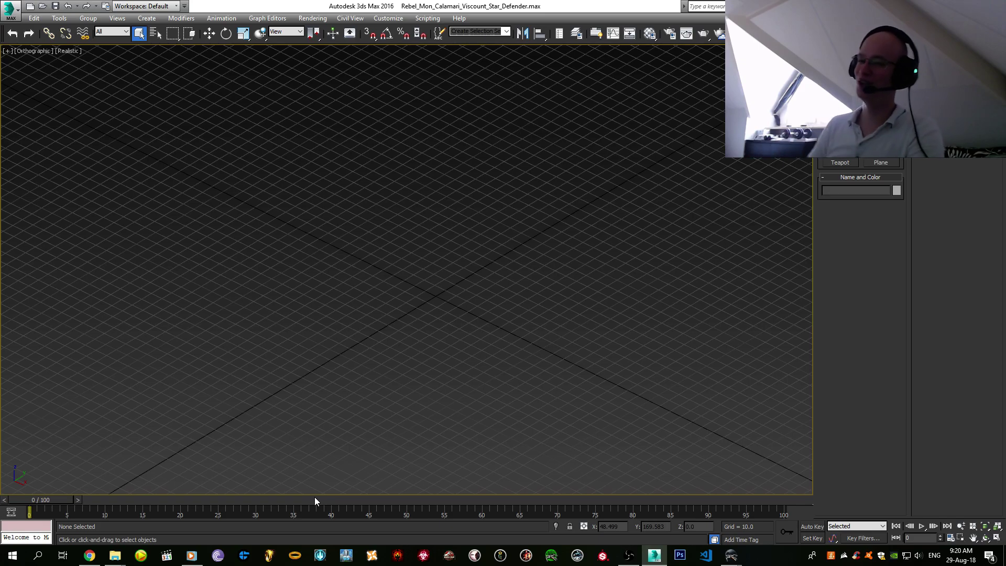
- Create a sphere with a radius of about 154 centred on the grid origin
{"action": "left_click", "coordinate": [314, 499]}
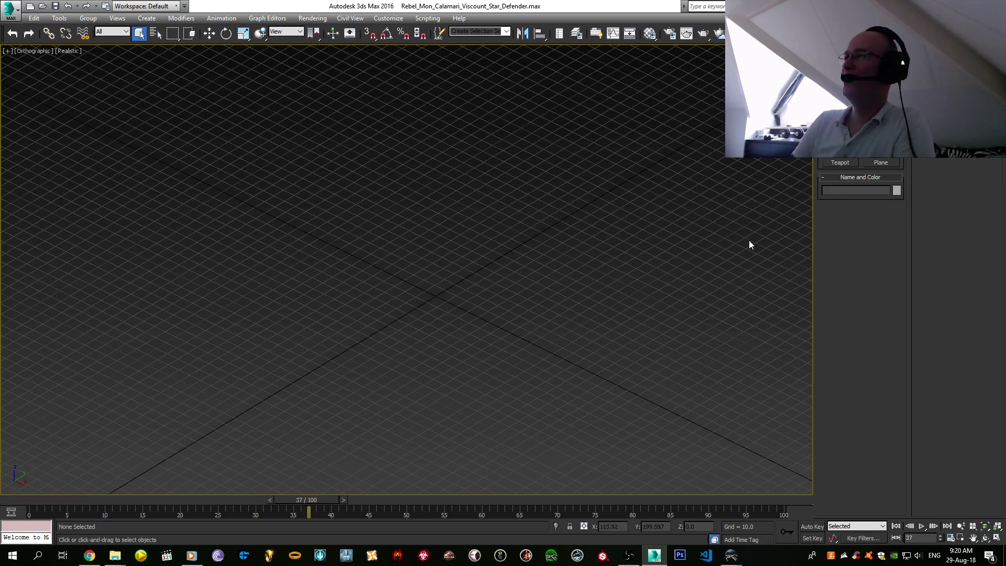
{"action": "scroll", "coordinate": [647, 234], "scroll_direction": "down", "scroll_amount": 5}
{"action": "middle_click_drag", "start_coordinate": [647, 232], "coordinate": [493, 292]}
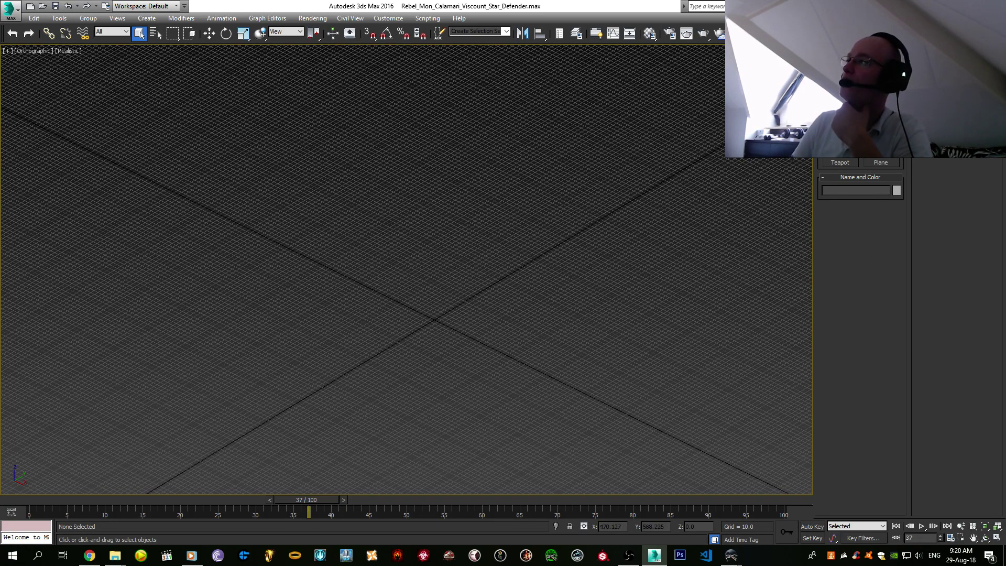
{"action": "left_click", "coordinate": [840, 124]}
{"action": "left_click_drag", "start_coordinate": [435, 321], "coordinate": [514, 319]}
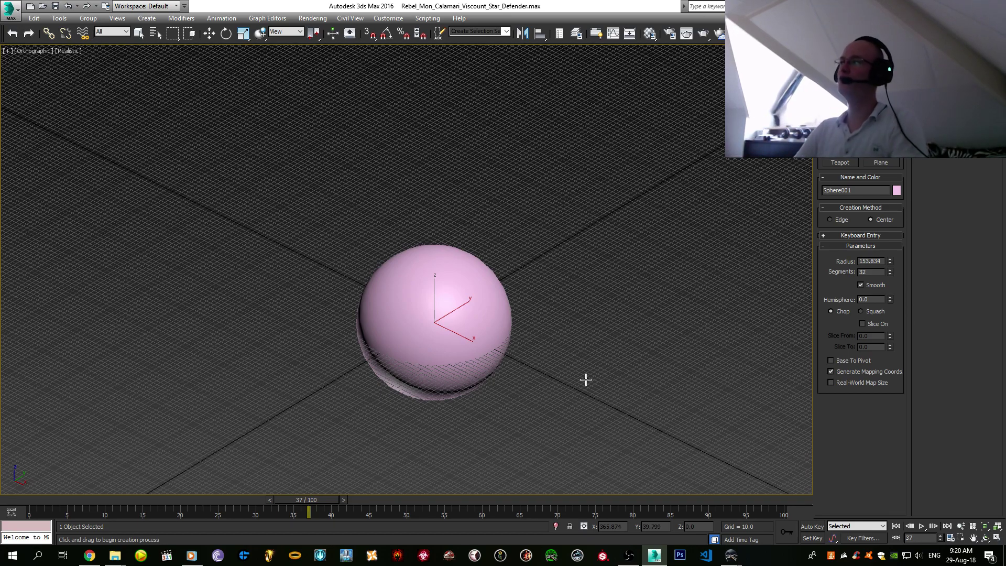
- Apply an FFD 4x4x4 modifier to the sphere and pull one end column of control points outward along Y into an egg shape
{"action": "left_click", "coordinate": [839, 50]}
{"action": "left_click", "coordinate": [859, 76]}
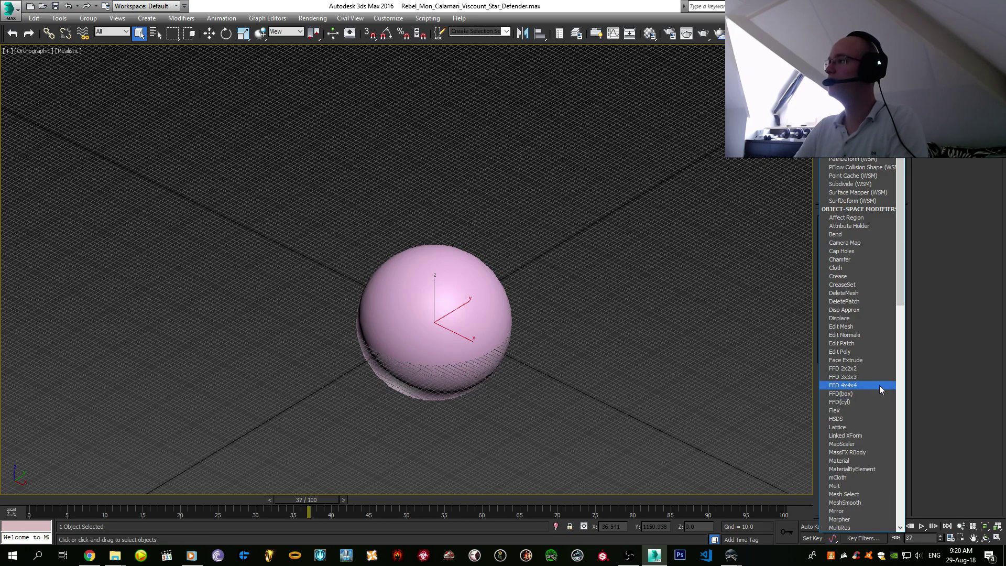
{"action": "left_click", "coordinate": [843, 385]}
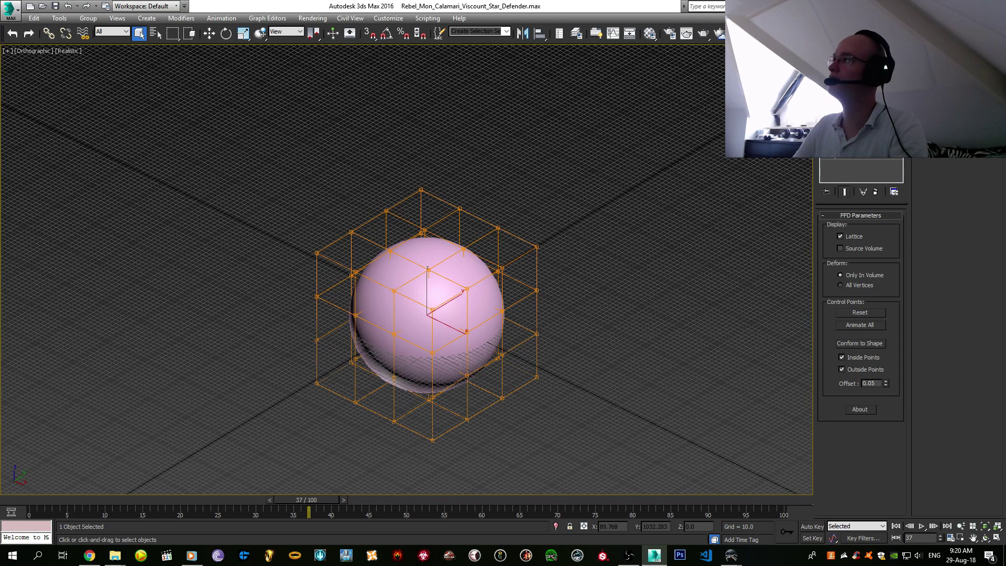
{"action": "middle_click_drag", "start_coordinate": [614, 226], "coordinate": [344, 172], "text": "alt"}
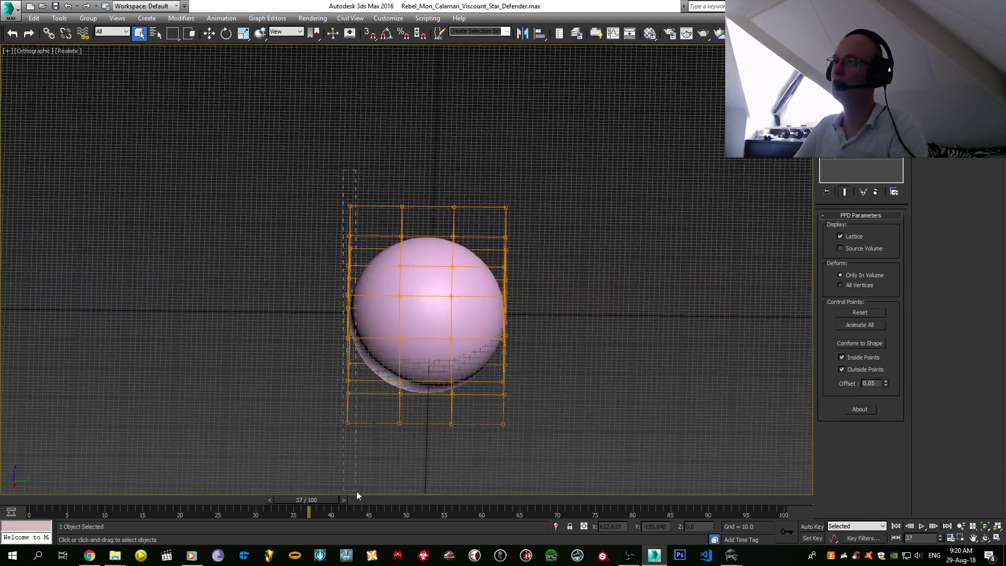
{"action": "left_click_drag", "start_coordinate": [356, 495], "coordinate": [357, 495]}
{"action": "key", "text": "w"}
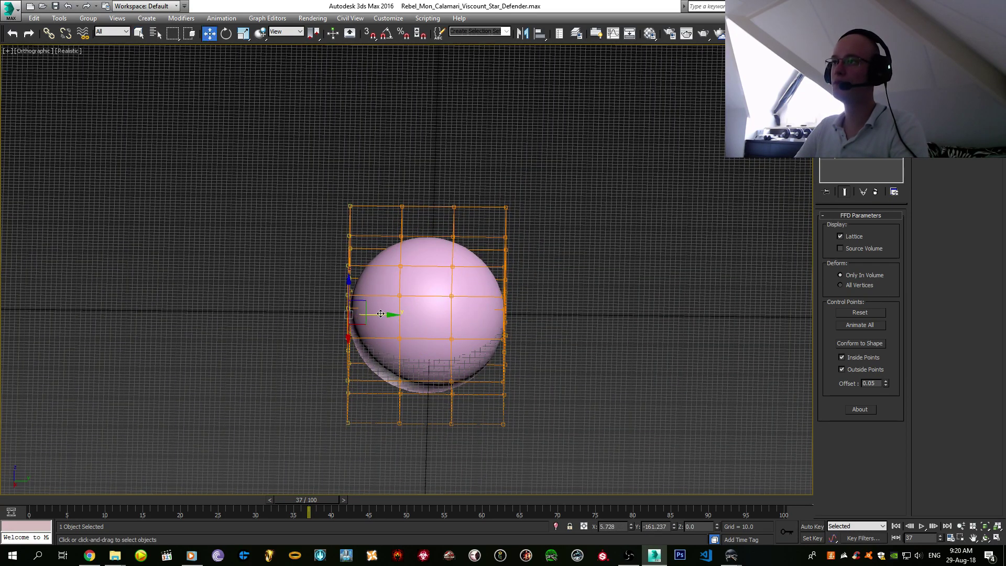
{"action": "left_click_drag", "start_coordinate": [380, 313], "coordinate": [320, 313]}
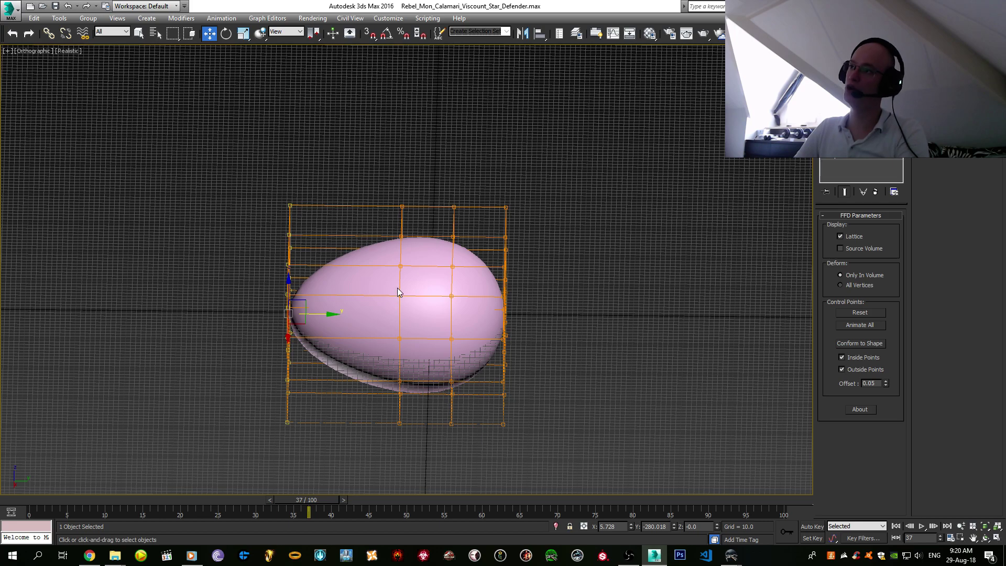
- Undo the control point move, the FFD modifier and the sphere's creation
{"action": "key", "text": "ctrl+z"}
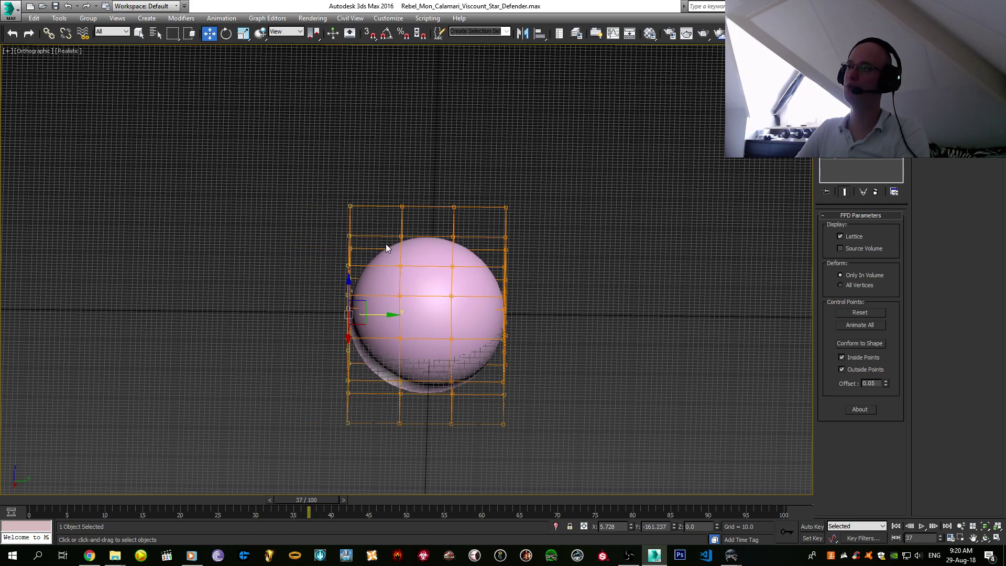
{"action": "key", "text": "ctrl+z"}
{"action": "key", "text": "ctrl+z"}
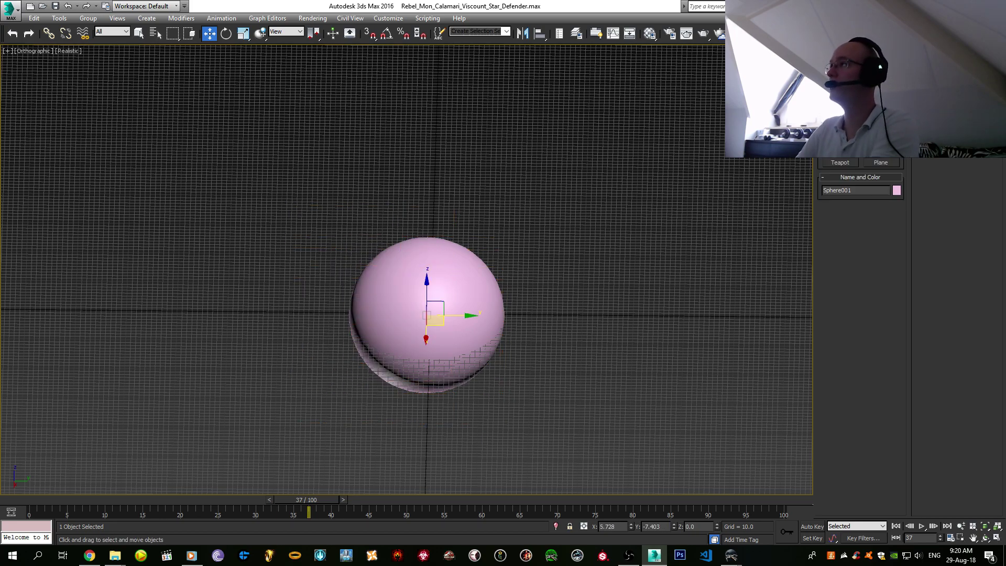
{"action": "key", "text": "ctrl+z"}
- Create a box about 361 long, 352 wide and 440 high around the grid origin and display its edged faces
{"action": "mouse_move", "coordinate": [426, 303]}
{"action": "middle_mouse_down", "text": "alt"}
{"action": "mouse_move", "coordinate": [476, 315]}
{"action": "mouse_move", "coordinate": [446, 303]}
{"action": "middle_mouse_up", "text": "alt"}
{"action": "left_click", "coordinate": [840, 120]}
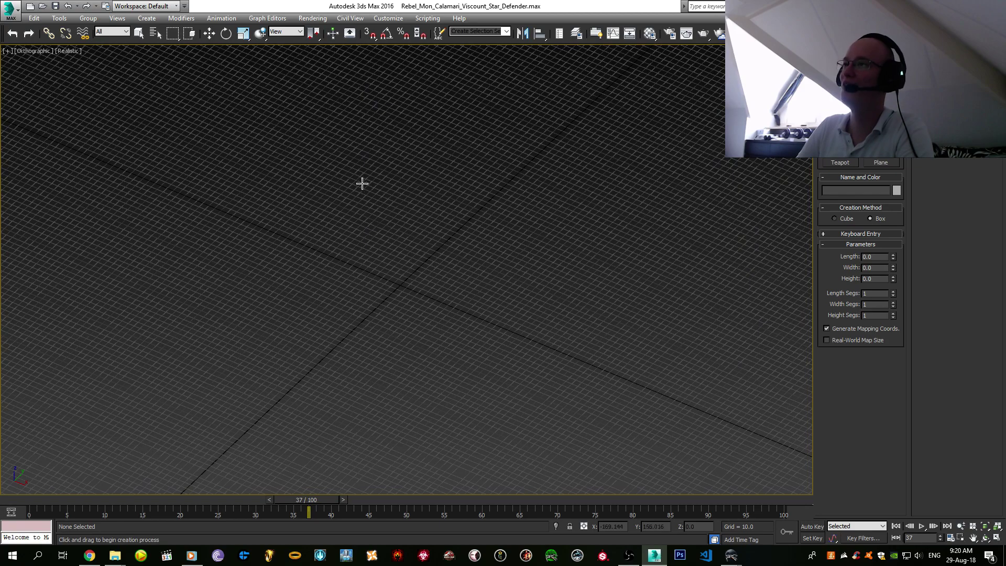
{"action": "left_click_drag", "start_coordinate": [362, 177], "coordinate": [428, 400]}
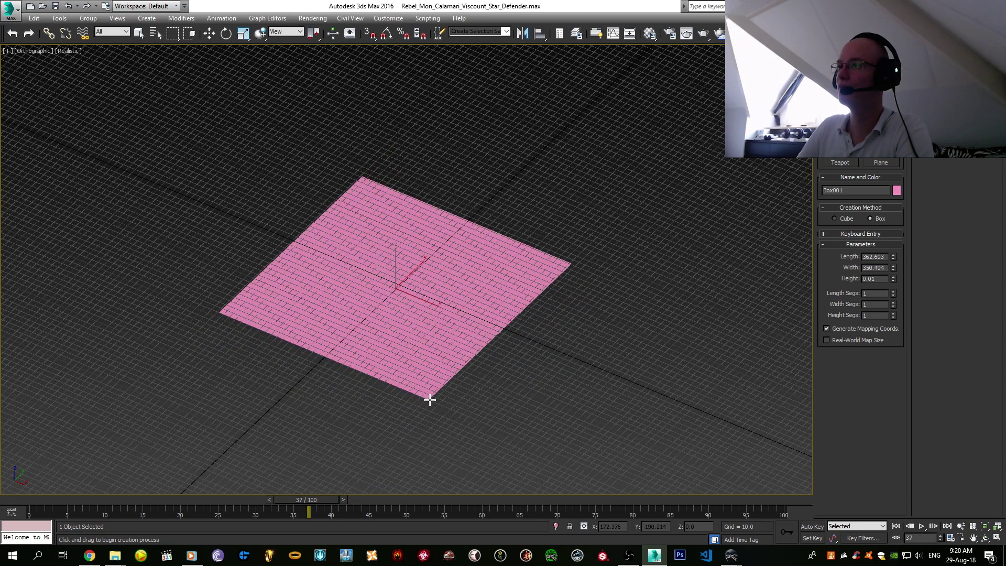
{"action": "left_click", "coordinate": [425, 84]}
{"action": "key", "text": "w"}
{"action": "key", "text": "F4"}
{"action": "middle_click_drag", "start_coordinate": [440, 139], "coordinate": [464, 215]}
{"action": "scroll", "coordinate": [477, 243], "scroll_direction": "down", "scroll_amount": 3}
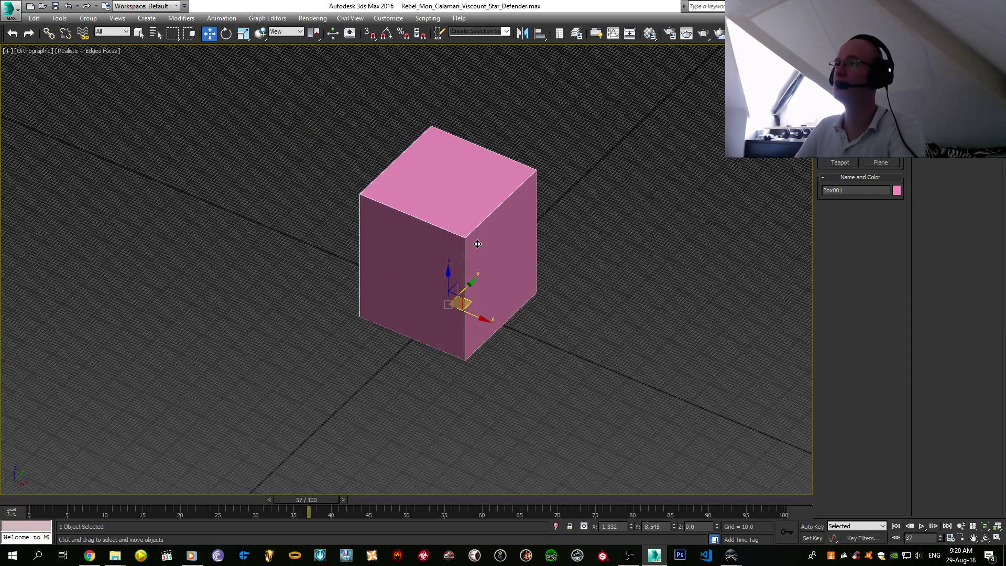
- Apply a Subdivide modifier to the pink box
{"action": "left_click", "coordinate": [838, 52]}
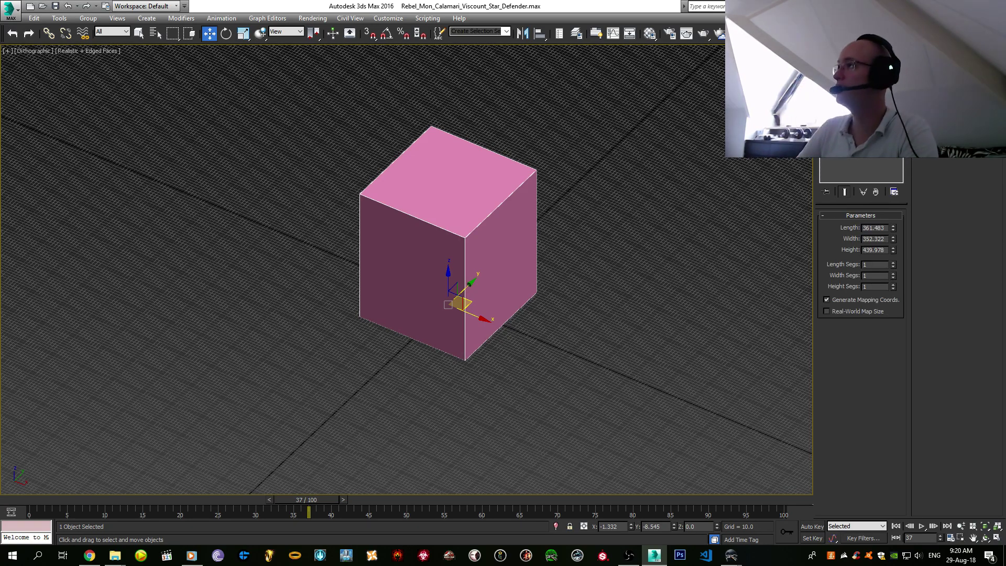
{"action": "left_click", "coordinate": [862, 75]}
{"action": "left_click_drag", "start_coordinate": [902, 119], "coordinate": [903, 232]}
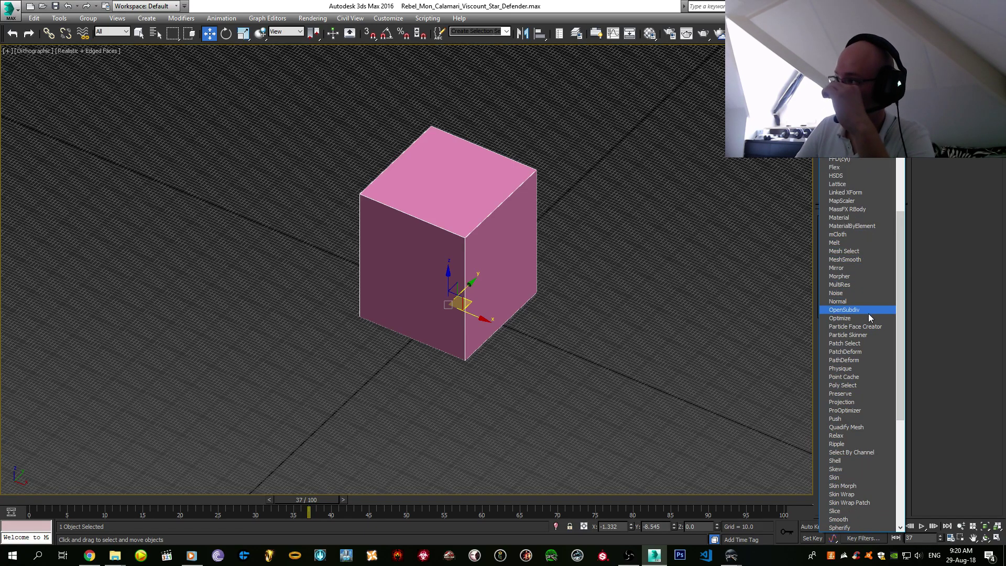
{"action": "scroll", "coordinate": [869, 313], "scroll_direction": "down", "scroll_amount": 1}
{"action": "scroll", "coordinate": [864, 458], "scroll_direction": "down", "scroll_amount": 2}
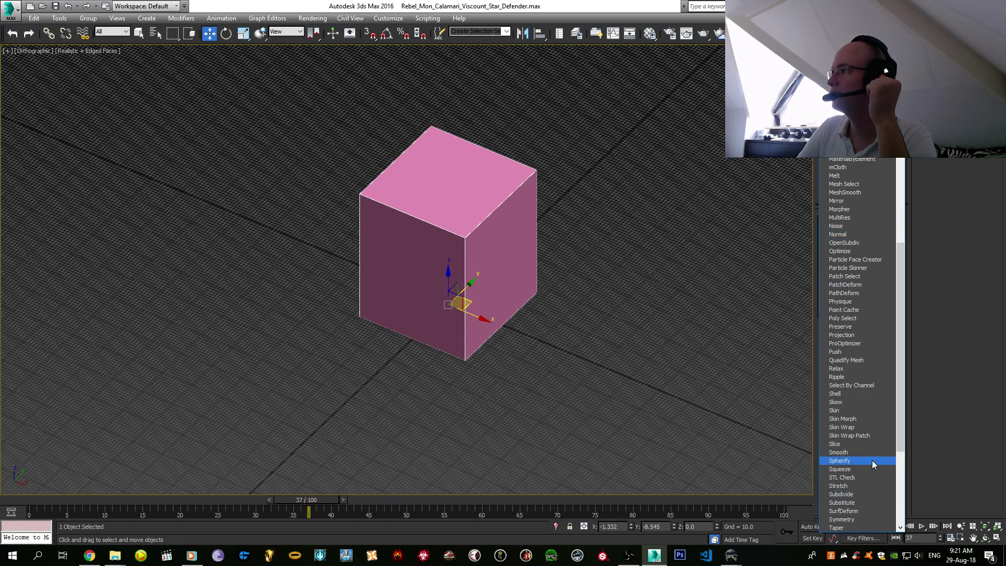
{"action": "left_click", "coordinate": [857, 494]}
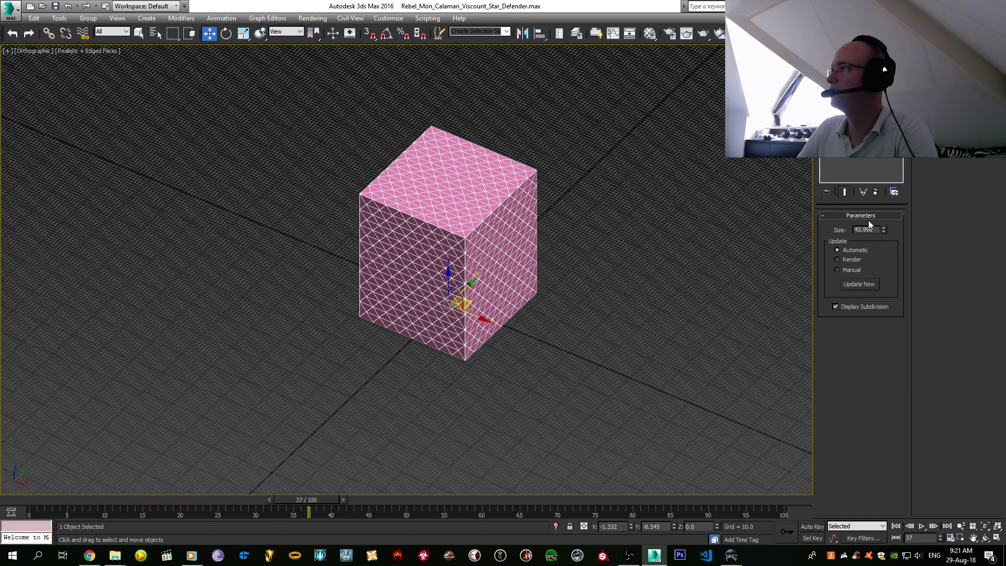
- Add an OpenSubdiv modifier on top of the box's Subdivide modifier
{"action": "left_click", "coordinate": [898, 76]}
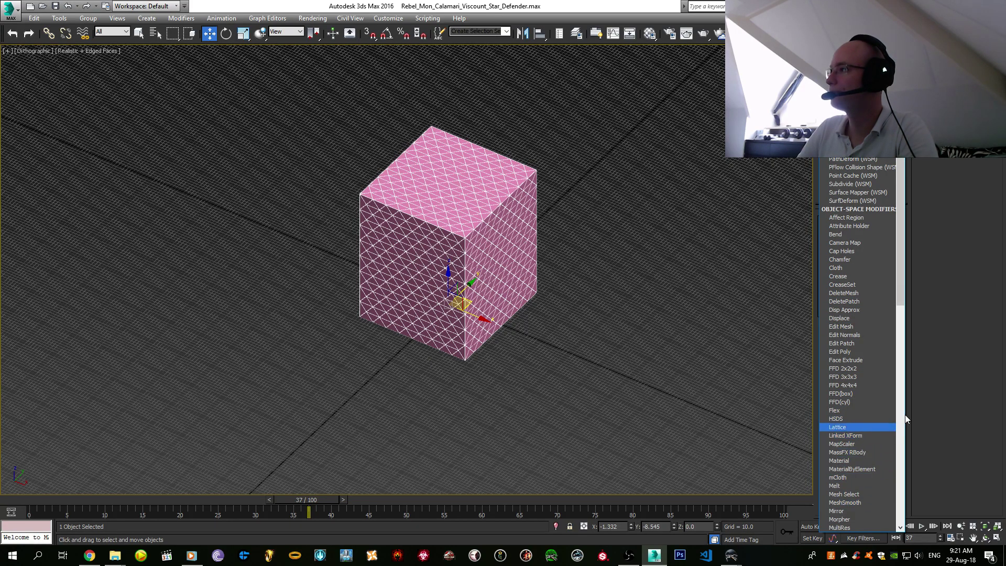
{"action": "left_click_drag", "start_coordinate": [900, 292], "coordinate": [894, 358]}
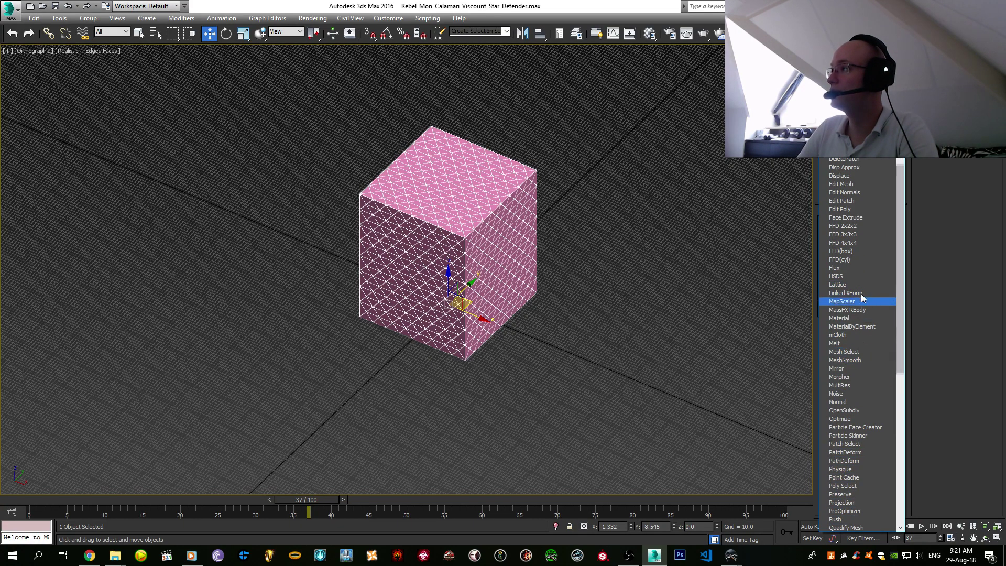
{"action": "left_click", "coordinate": [859, 410]}
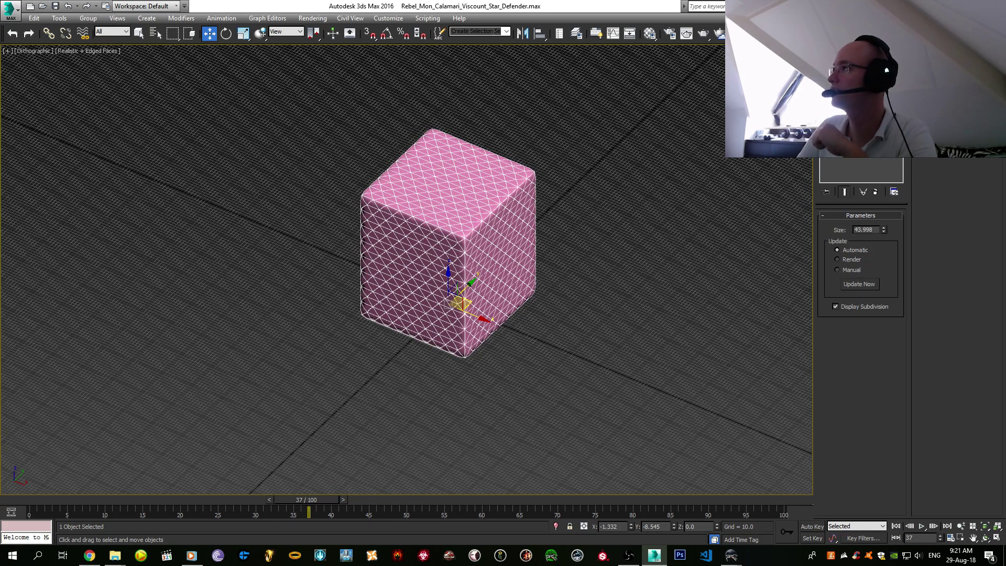
- Delete the subdivided box and create a new box about 897 long and 778 wide around the grid origin
{"action": "left_click", "coordinate": [859, 98]}
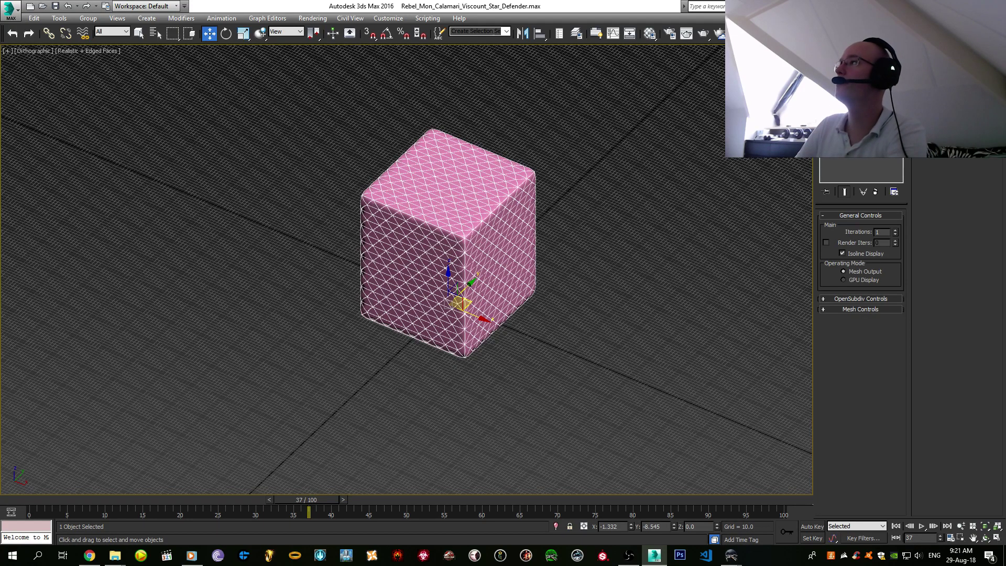
{"action": "key", "text": "Delete"}
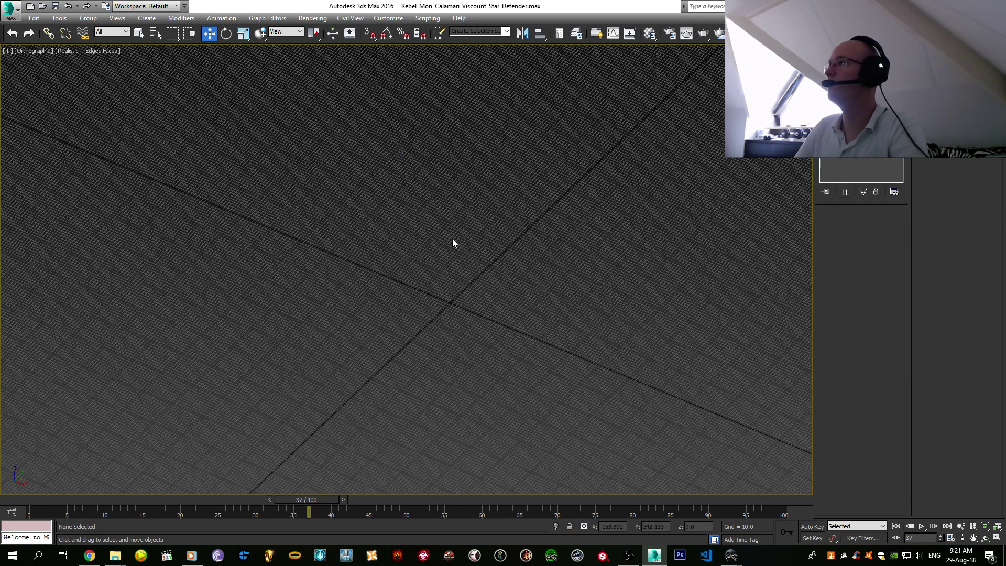
{"action": "left_click", "coordinate": [823, 52]}
{"action": "left_click", "coordinate": [839, 118]}
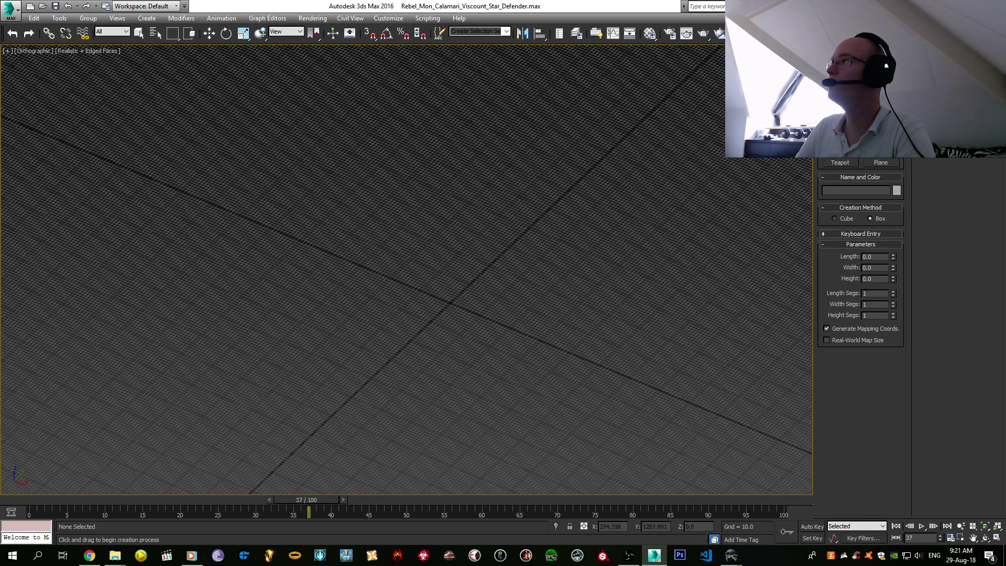
{"action": "left_click_drag", "start_coordinate": [418, 180], "coordinate": [474, 448]}
{"action": "left_click", "coordinate": [474, 447]}
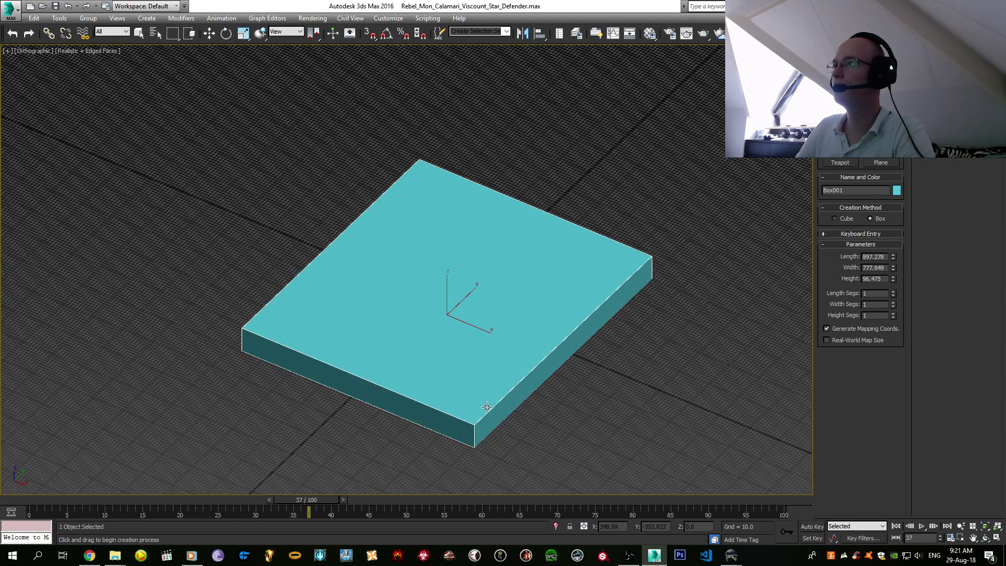
{"action": "left_click", "coordinate": [493, 270]}
{"action": "key", "text": "w"}
{"action": "middle_click_drag", "start_coordinate": [494, 270], "coordinate": [500, 283]}
{"action": "scroll", "coordinate": [500, 296], "scroll_direction": "down", "scroll_amount": 3}
{"action": "middle_click_drag", "start_coordinate": [501, 345], "coordinate": [490, 348], "text": "alt"}
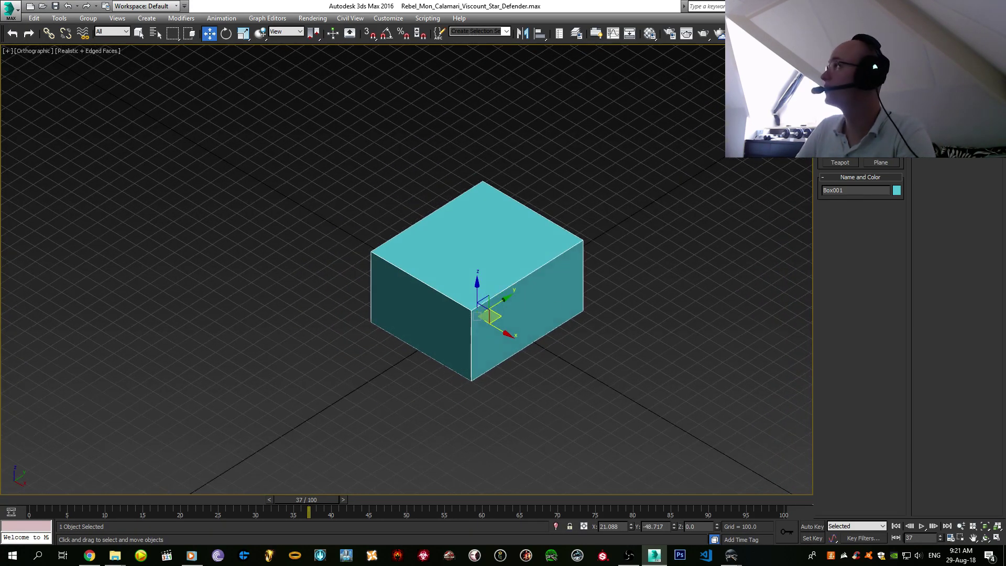
- Apply an OpenSubdiv modifier directly to the new box to round it
{"action": "left_click", "coordinate": [837, 52]}
{"action": "left_click", "coordinate": [859, 77]}
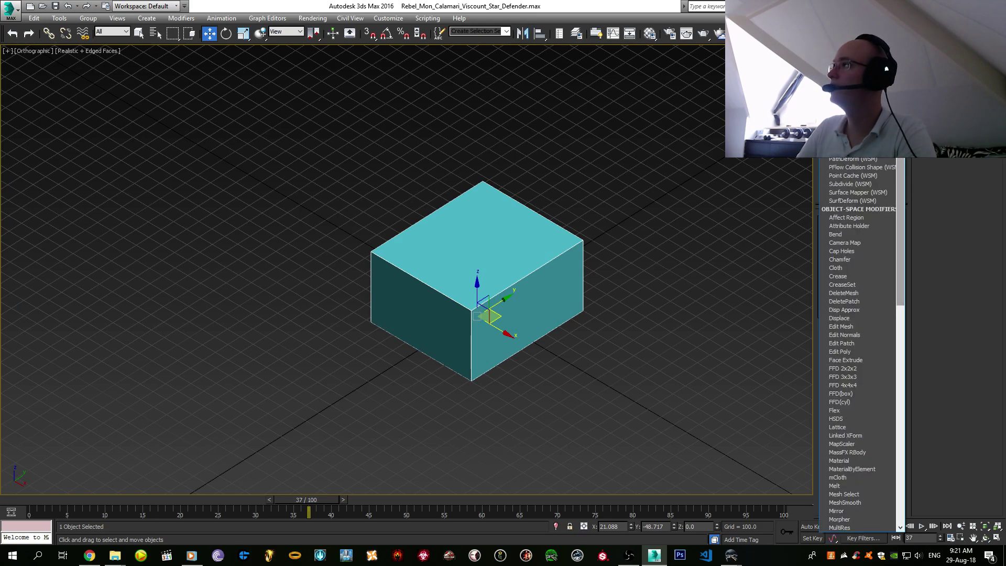
{"action": "left_click_drag", "start_coordinate": [899, 136], "coordinate": [884, 222]}
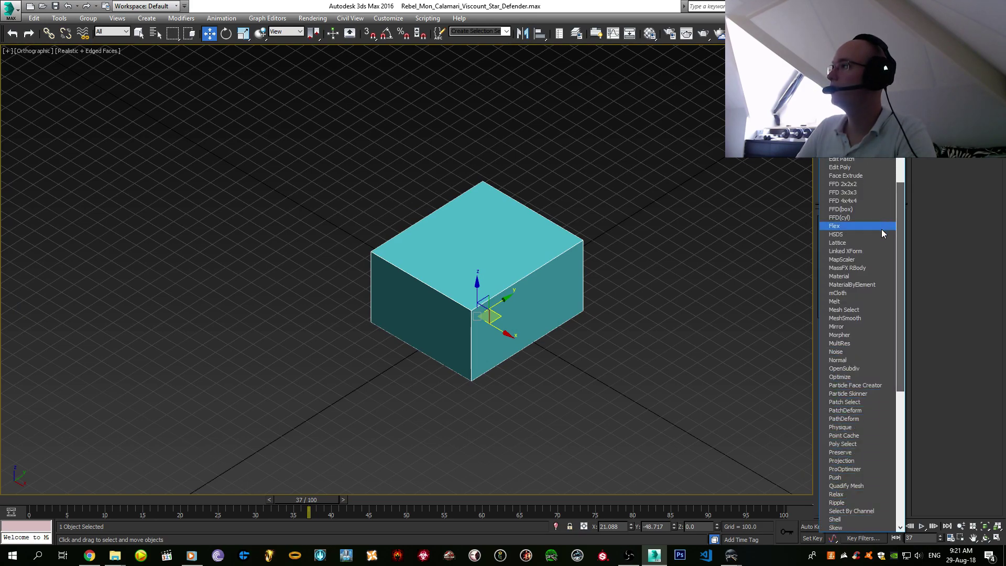
{"action": "left_click", "coordinate": [859, 368]}
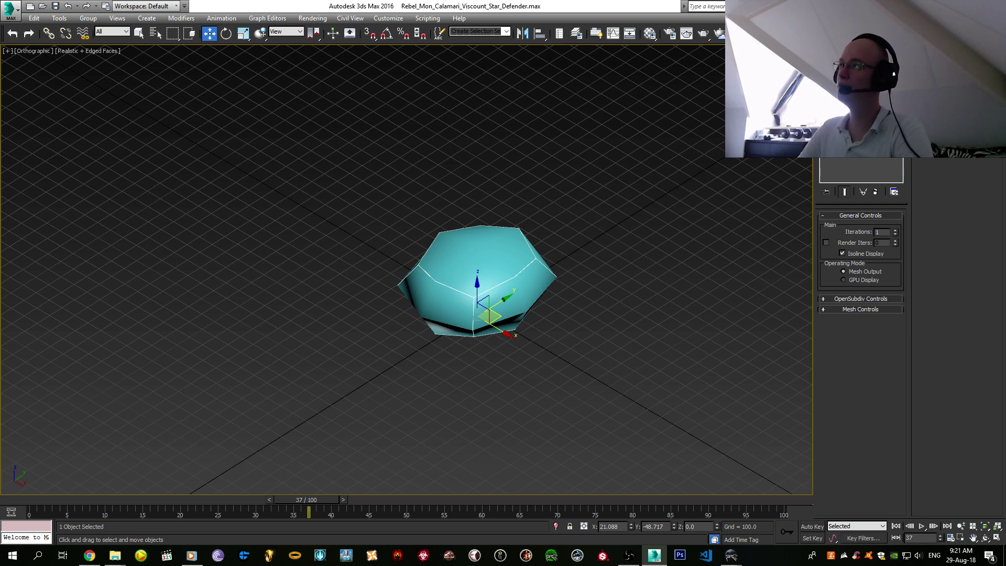
- Look through the pages of the program's preference settings, from general and viewport options to rendering, MAXScript and radiosity, and close them unchanged
{"action": "left_click", "coordinate": [388, 18]}
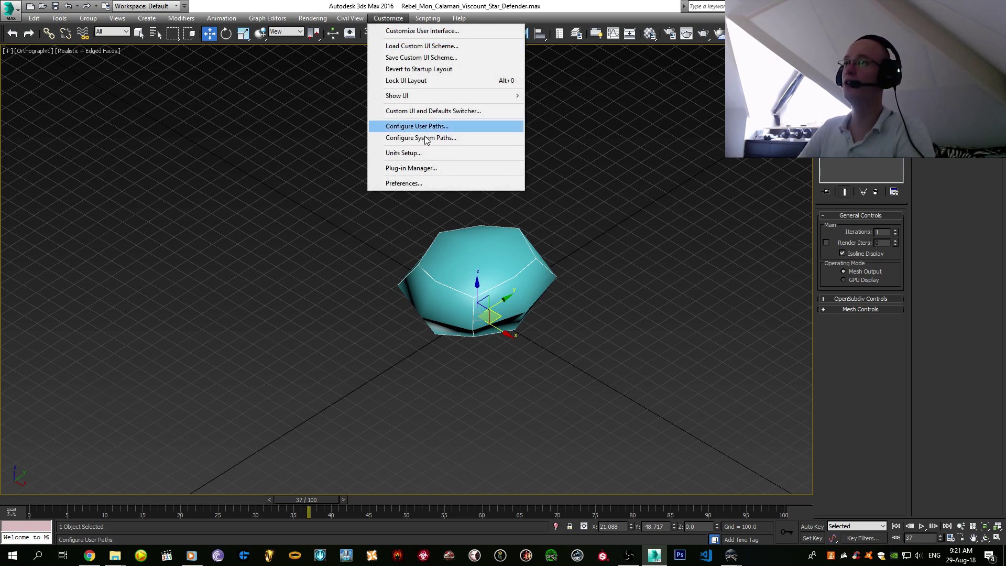
{"action": "left_click", "coordinate": [438, 181]}
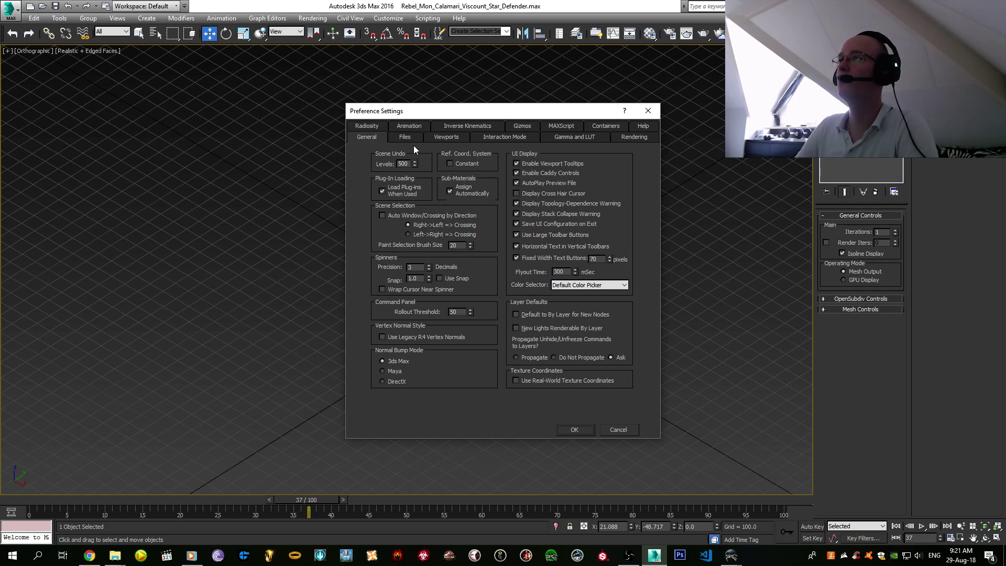
{"action": "left_click", "coordinate": [459, 140]}
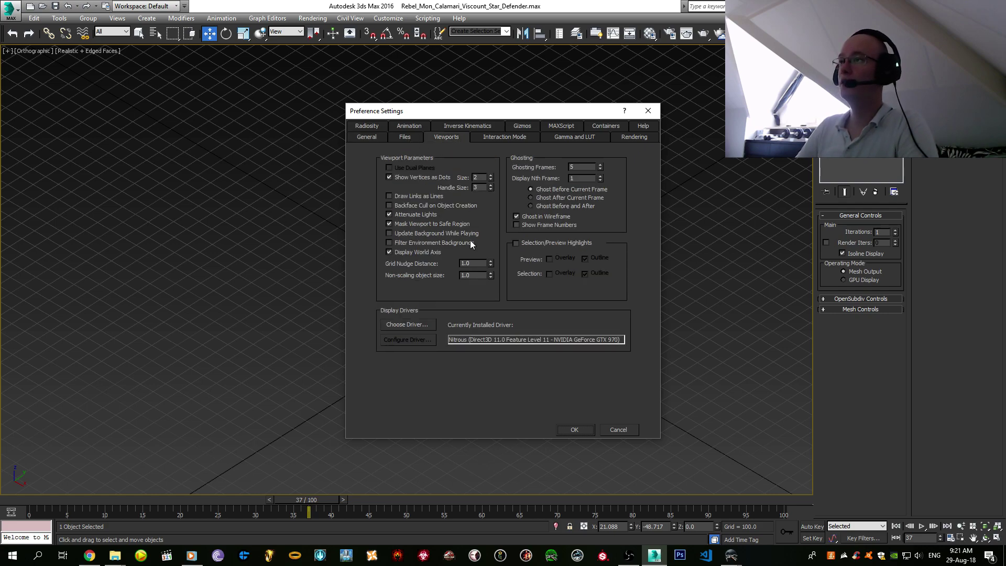
{"action": "left_click", "coordinate": [495, 139]}
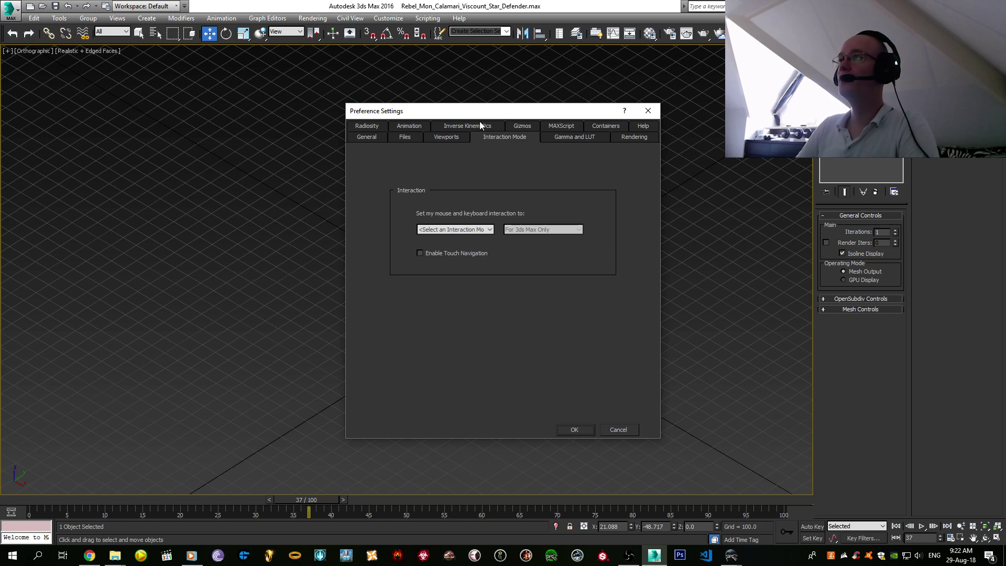
{"action": "left_click", "coordinate": [572, 139]}
{"action": "left_click", "coordinate": [632, 137]}
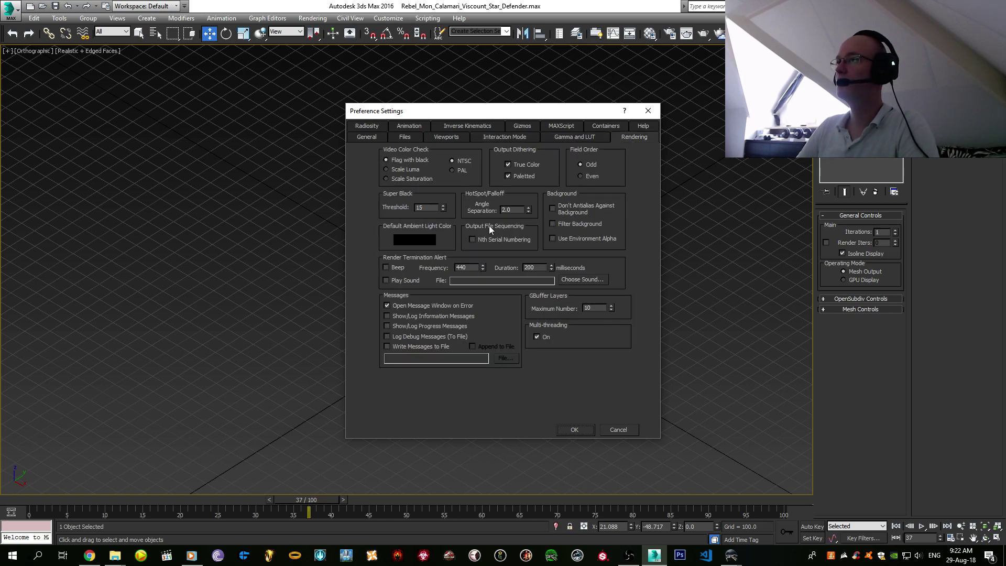
{"action": "left_click", "coordinate": [632, 127]}
{"action": "left_click", "coordinate": [603, 137]}
{"action": "left_click", "coordinate": [563, 138]}
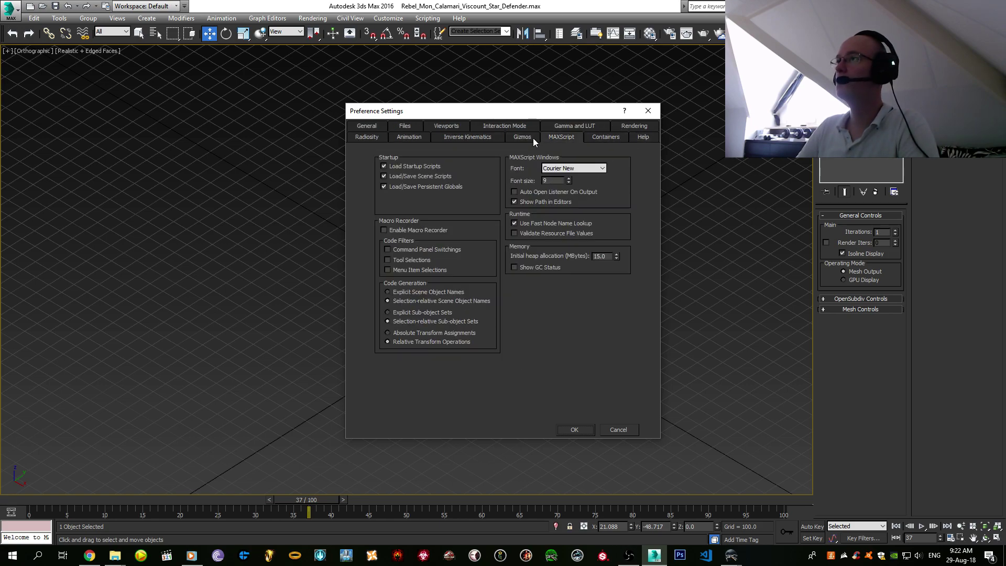
{"action": "left_click", "coordinate": [523, 137]}
{"action": "left_click", "coordinate": [486, 137]}
{"action": "left_click", "coordinate": [413, 139]}
{"action": "left_click", "coordinate": [368, 139]}
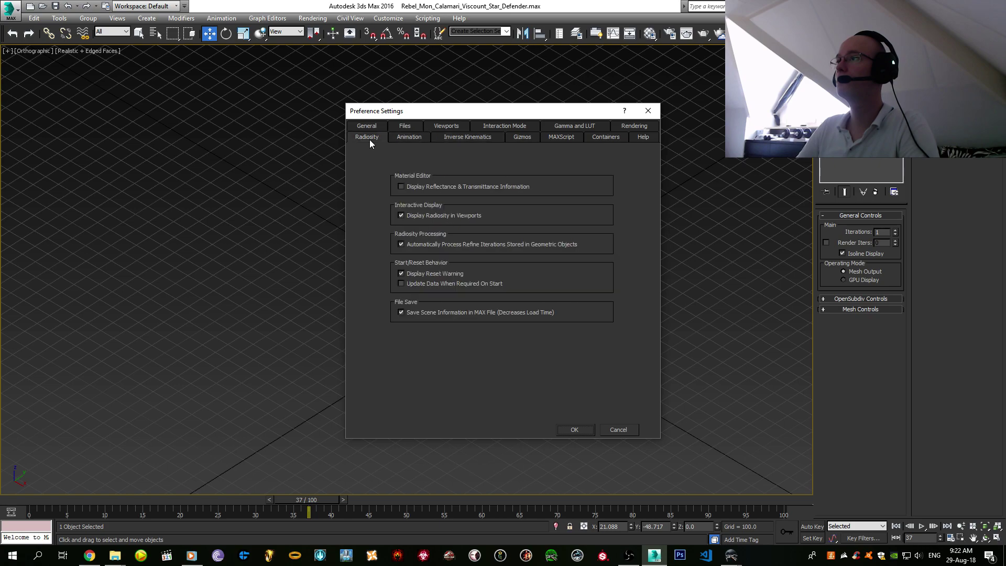
{"action": "left_click", "coordinate": [647, 110]}
- Switch to the Twitch stream in Chrome, mute its player and lower the system volume to 4
{"action": "left_click", "coordinate": [89, 555]}
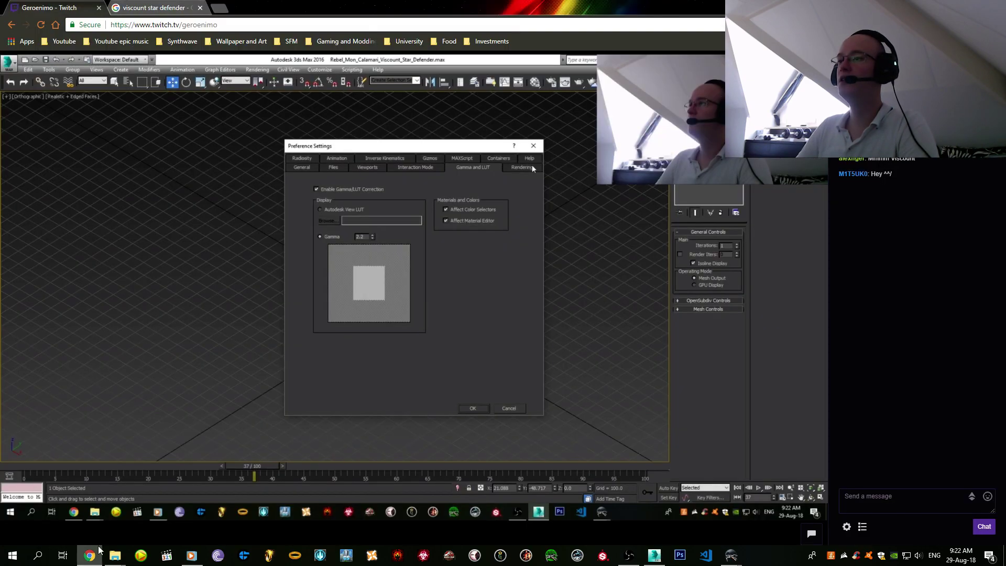
{"action": "left_click", "coordinate": [30, 516]}
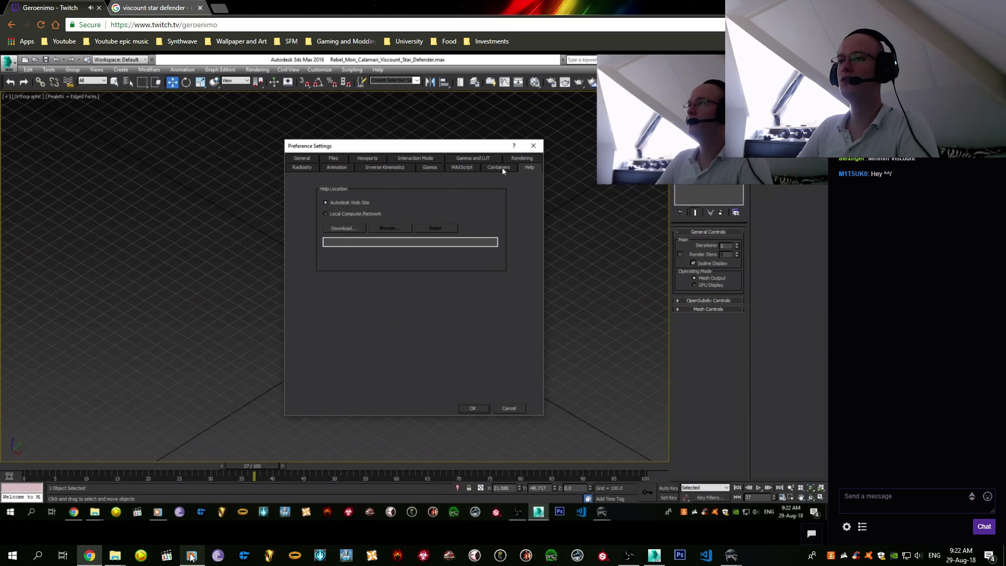
{"action": "mouse_move", "coordinate": [191, 555]}
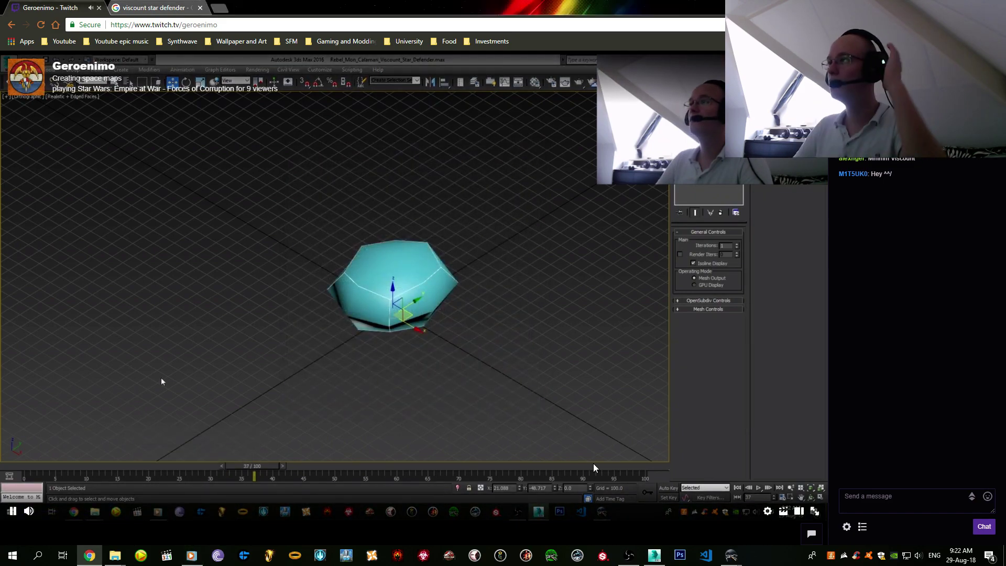
{"action": "key", "text": "XF86AudioRaiseVolume"}
{"action": "key", "text": "XF86AudioRaiseVolume"}
{"action": "key", "text": "XF86AudioLowerVolume"}
{"action": "key", "text": "XF86AudioLowerVolume"}
{"action": "key", "text": "XF86AudioLowerVolume"}
{"action": "key", "text": "XF86AudioLowerVolume"}
{"action": "key", "text": "XF86AudioLowerVolume"}
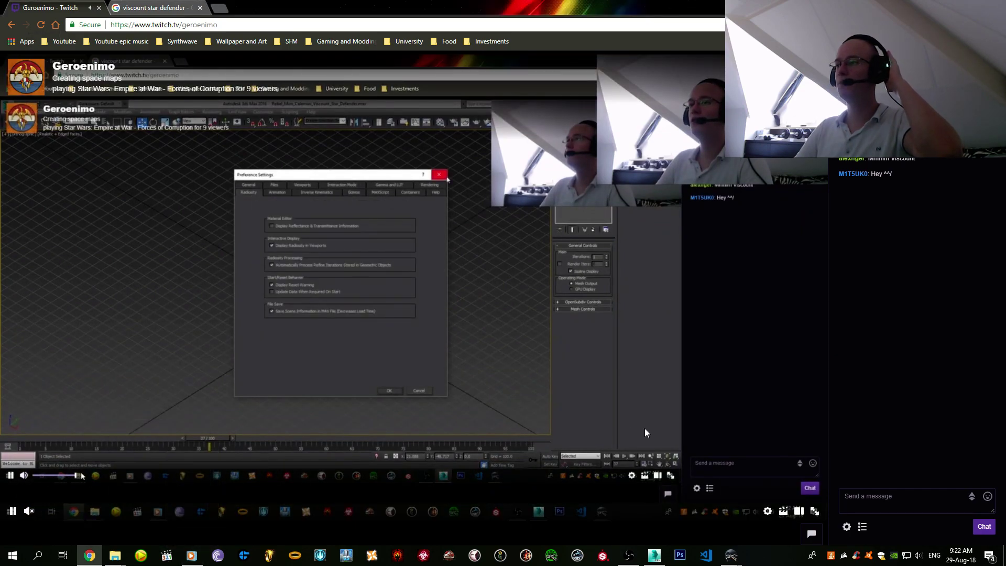
{"action": "key", "text": "XF86AudioLowerVolume"}
{"action": "key", "text": "XF86AudioLowerVolume"}
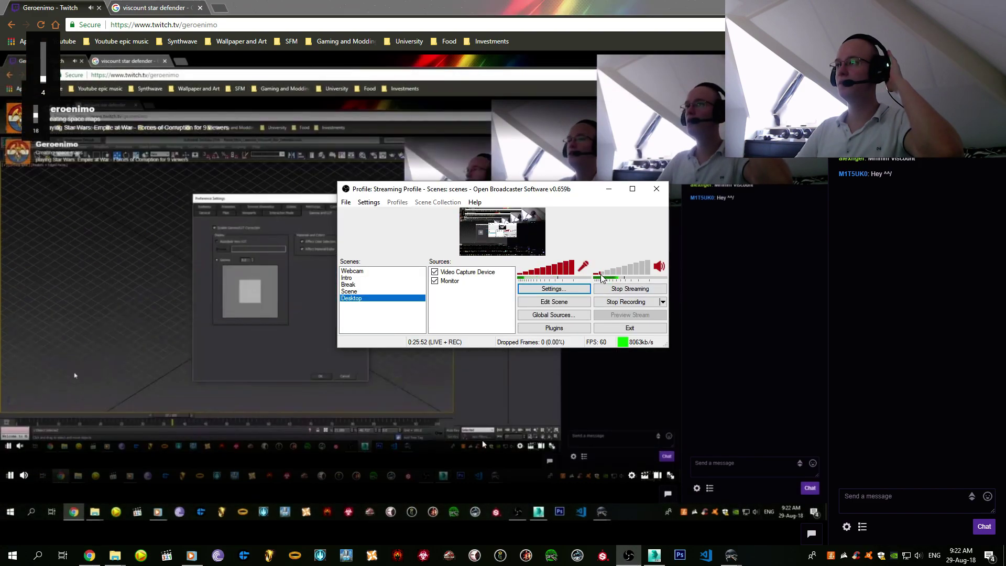
- Adjust the desktop audio level in Open Broadcaster Software and minimize its window
{"action": "left_click", "coordinate": [600, 273]}
{"action": "left_click_drag", "start_coordinate": [601, 273], "coordinate": [602, 269]}
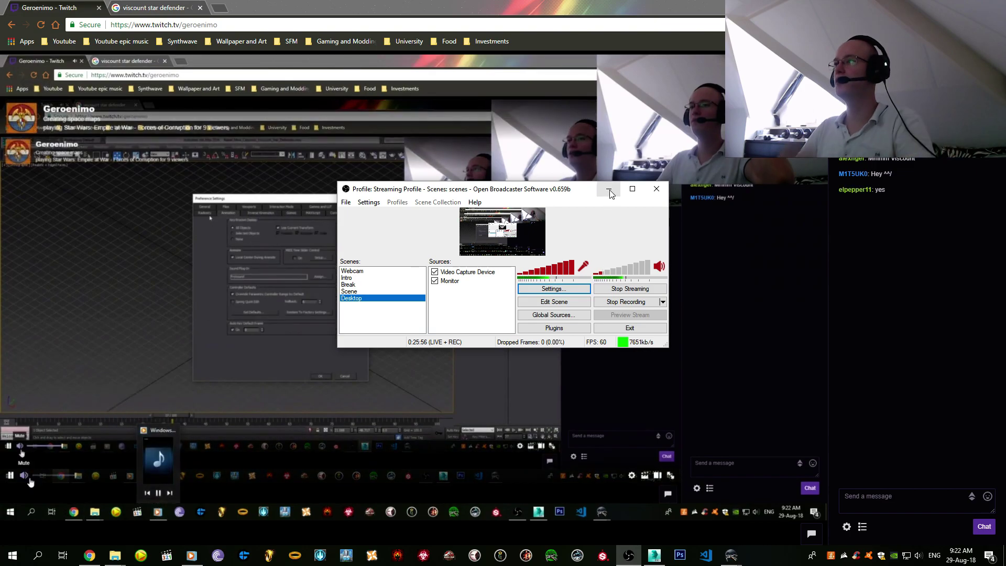
{"action": "left_click", "coordinate": [608, 190]}
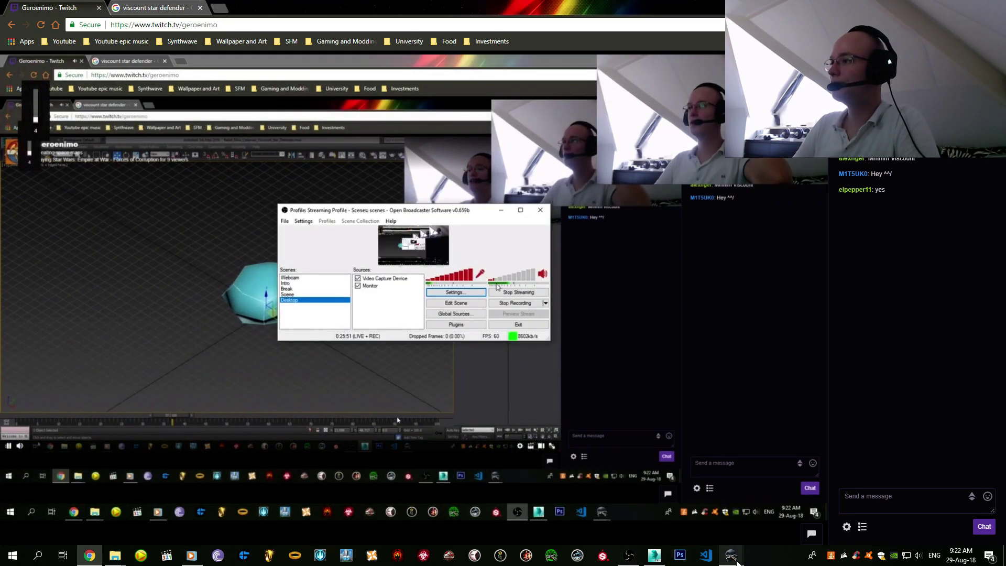
- Preview the Viscount reference model in Alamo Object Viewer and return to 3ds Max
{"action": "mouse_move", "coordinate": [731, 554]}
{"action": "mouse_move", "coordinate": [701, 511]}
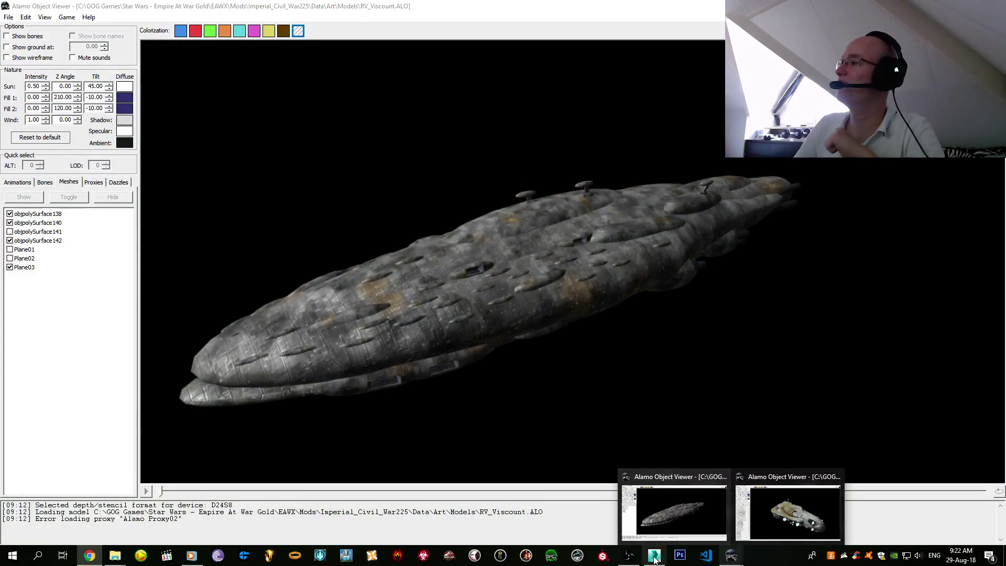
{"action": "left_click", "coordinate": [654, 556]}
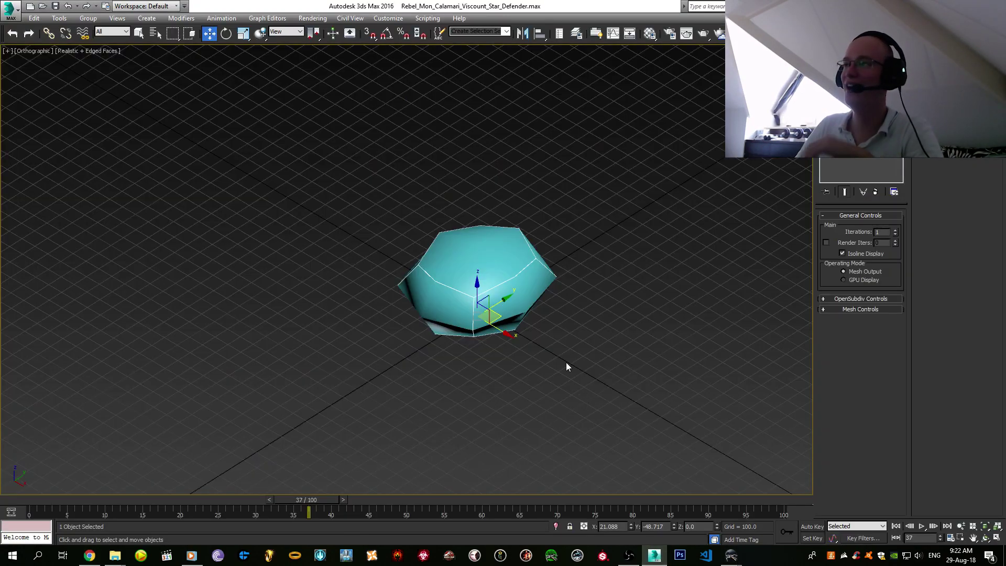
- Look through the toolbar, quad, menu and color pages of the user interface customization settings and close them unchanged
{"action": "left_click", "coordinate": [388, 18]}
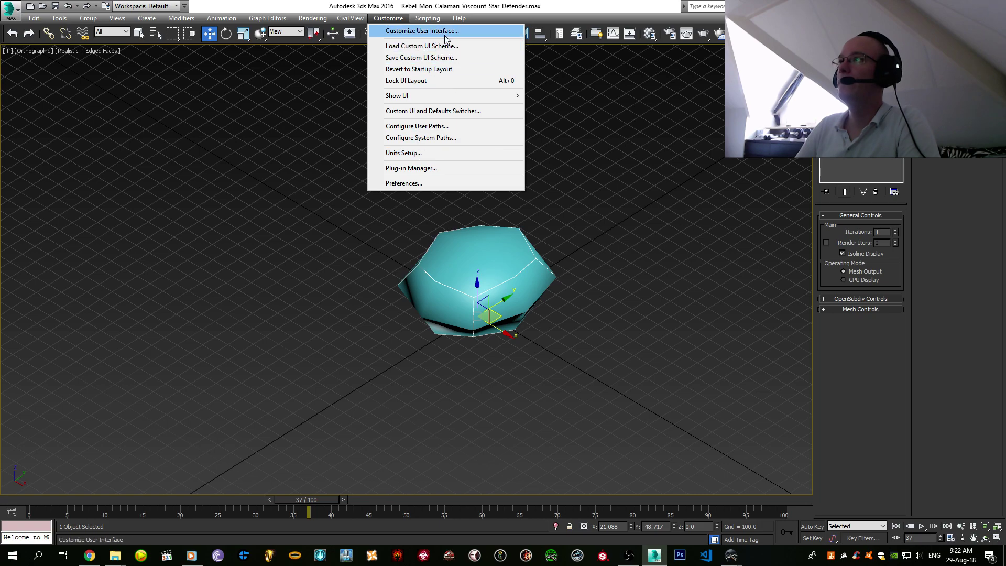
{"action": "key", "text": "Escape"}
{"action": "key", "text": "Down"}
{"action": "key", "text": "Return"}
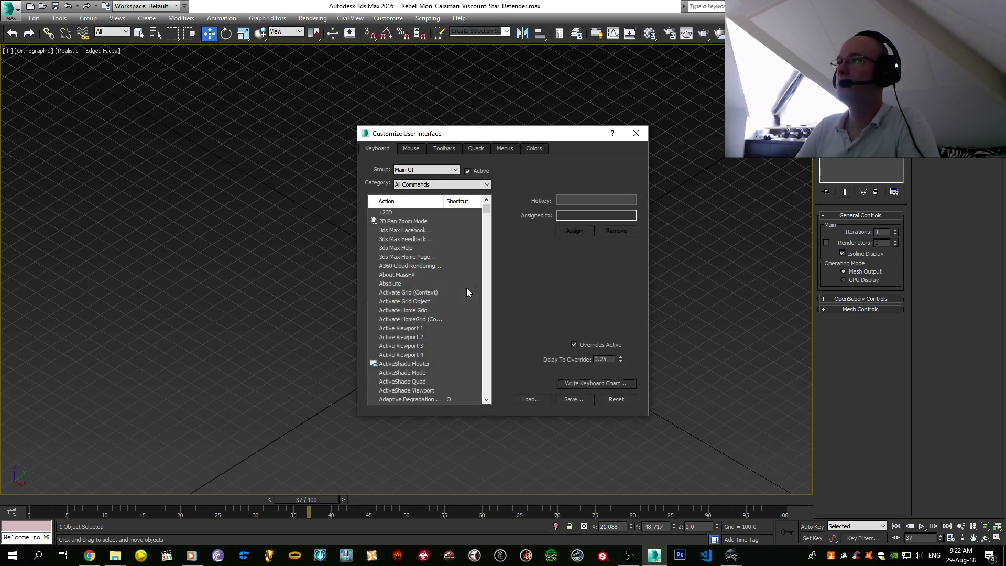
{"action": "left_click", "coordinate": [445, 148]}
{"action": "left_click", "coordinate": [461, 151]}
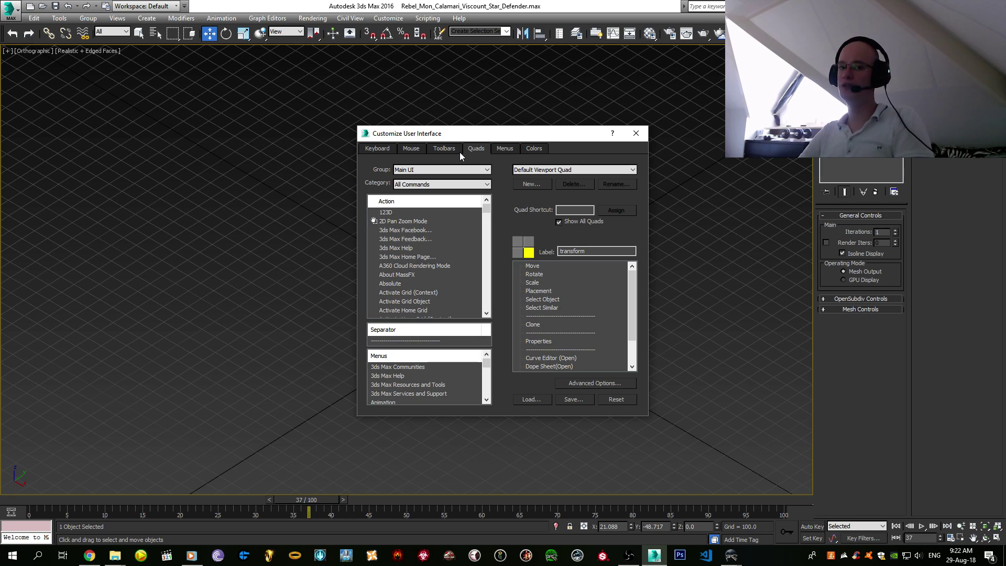
{"action": "left_click", "coordinate": [433, 149]}
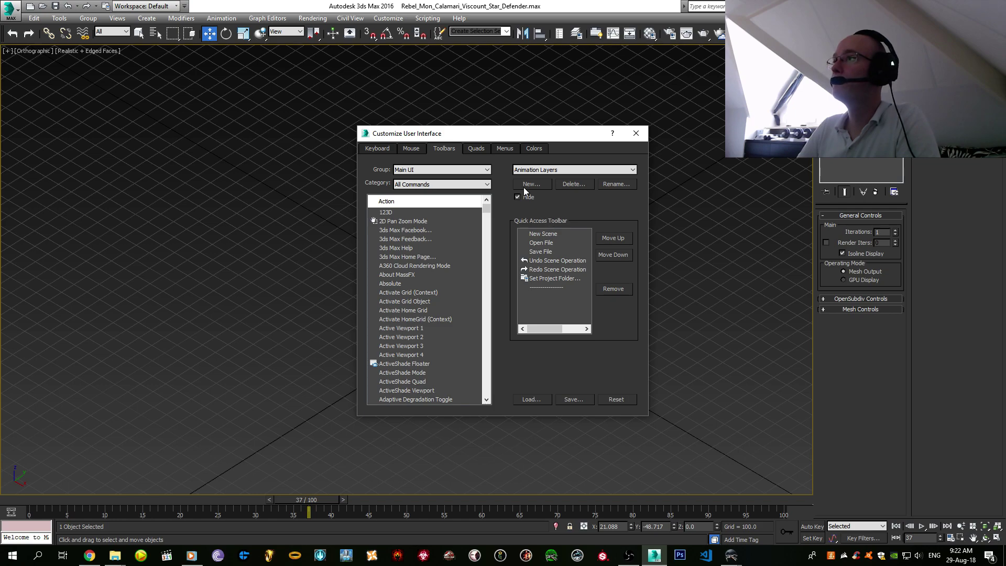
{"action": "left_click", "coordinate": [428, 184]}
{"action": "left_click", "coordinate": [427, 184]}
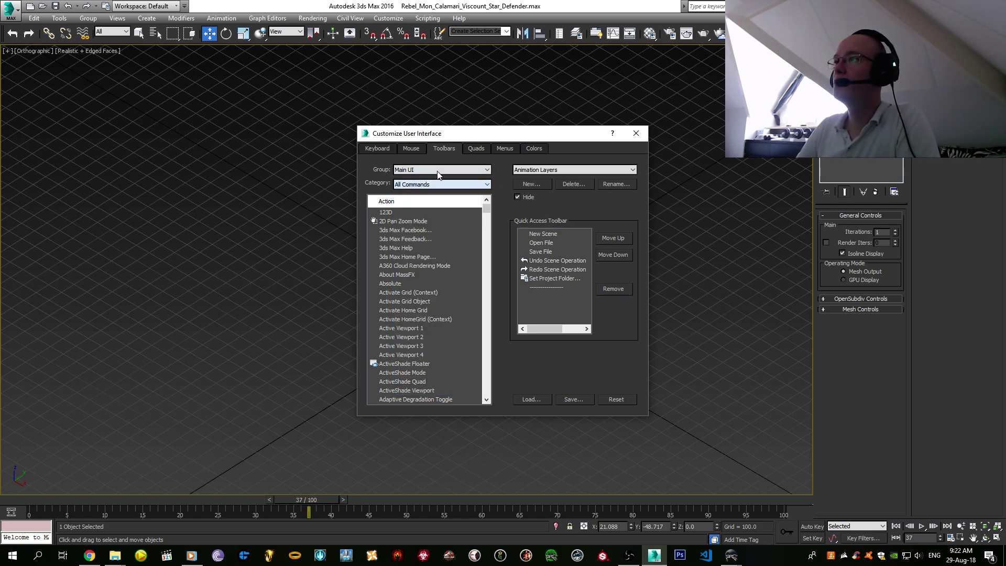
{"action": "double_click", "coordinate": [427, 185]}
{"action": "left_click", "coordinate": [517, 171]}
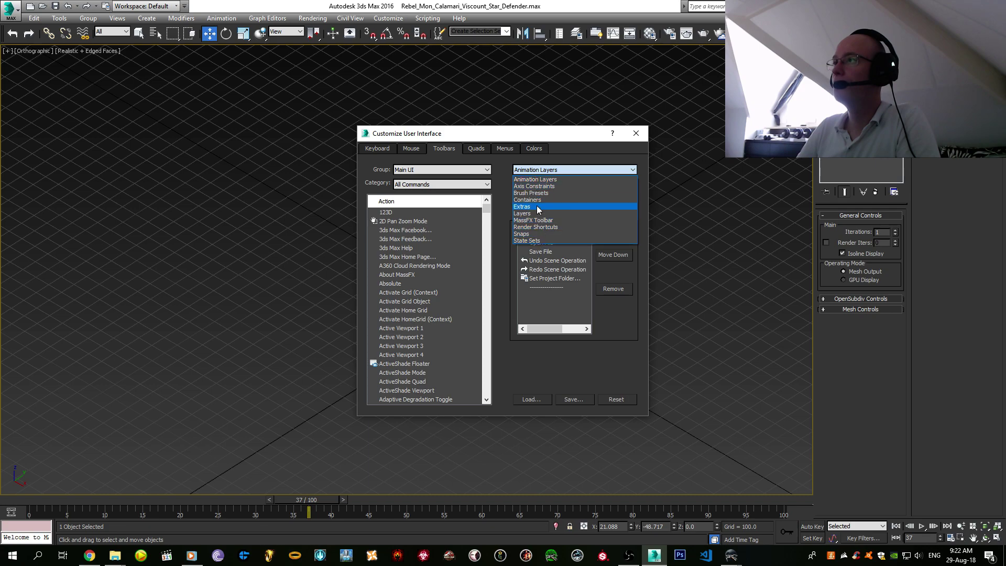
{"action": "left_click", "coordinate": [483, 149]}
{"action": "left_click", "coordinate": [503, 148]}
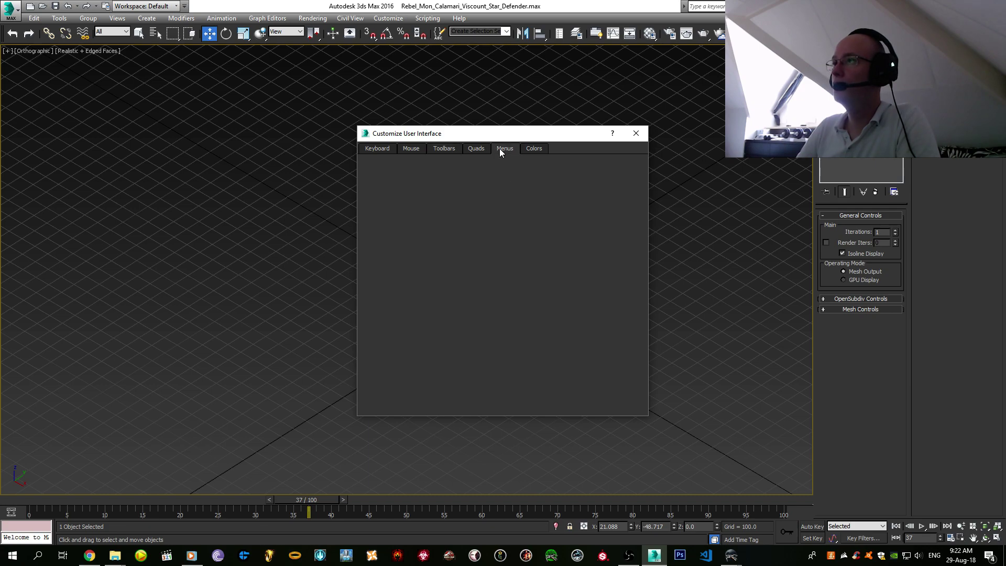
{"action": "left_click", "coordinate": [486, 149]}
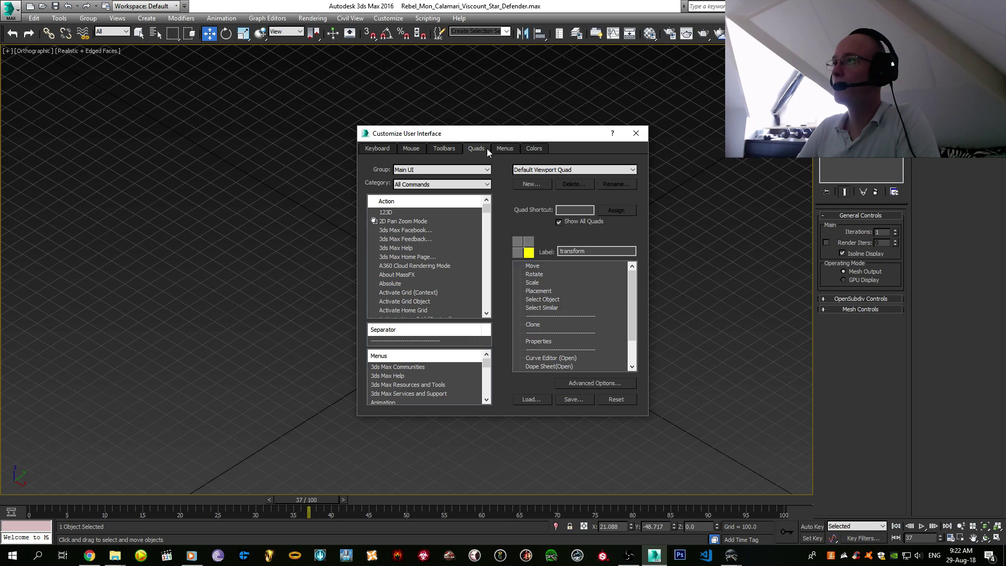
{"action": "left_click", "coordinate": [531, 152]}
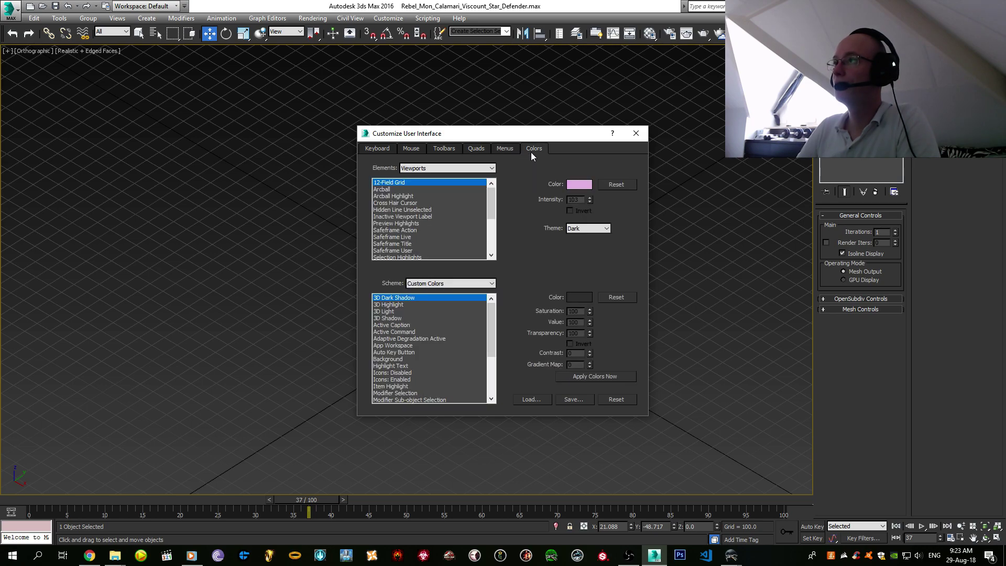
{"action": "left_click", "coordinate": [635, 133]}
{"action": "left_click", "coordinate": [389, 18]}
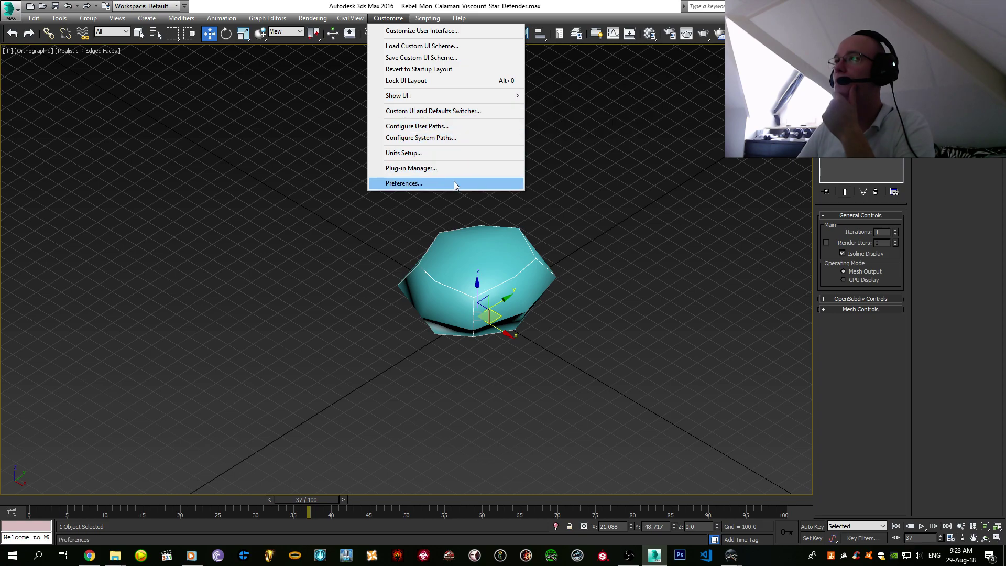
{"action": "left_click", "coordinate": [439, 184]}
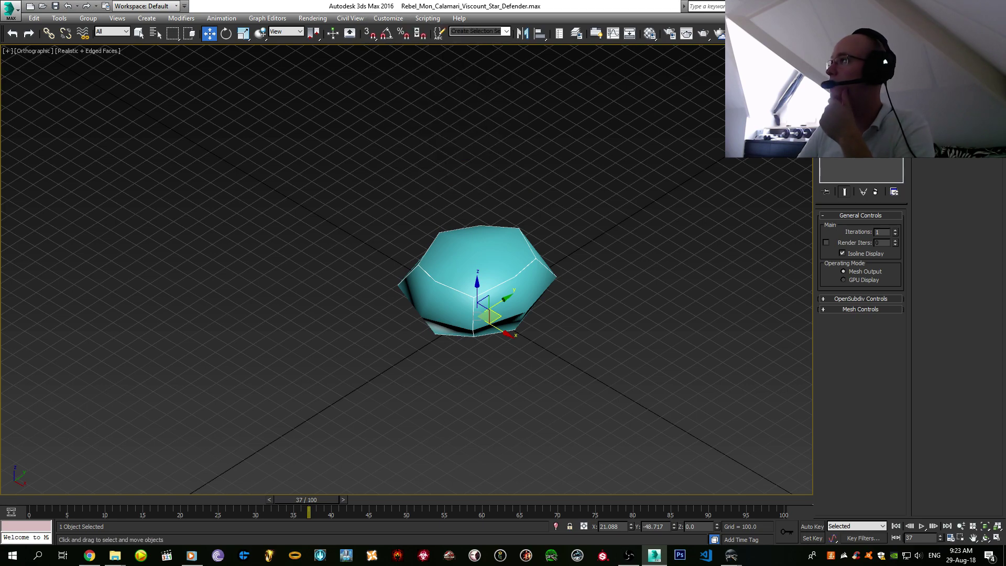
- Open the modifier set configuration, set the total buttons to 5 and select the new empty button slot
{"action": "left_click", "coordinate": [893, 192]}
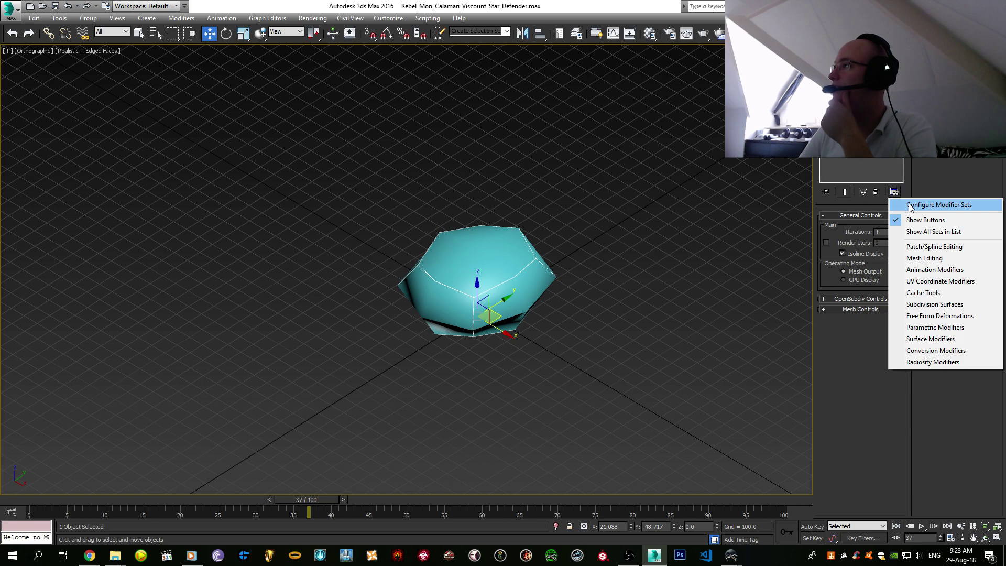
{"action": "left_click", "coordinate": [910, 205]}
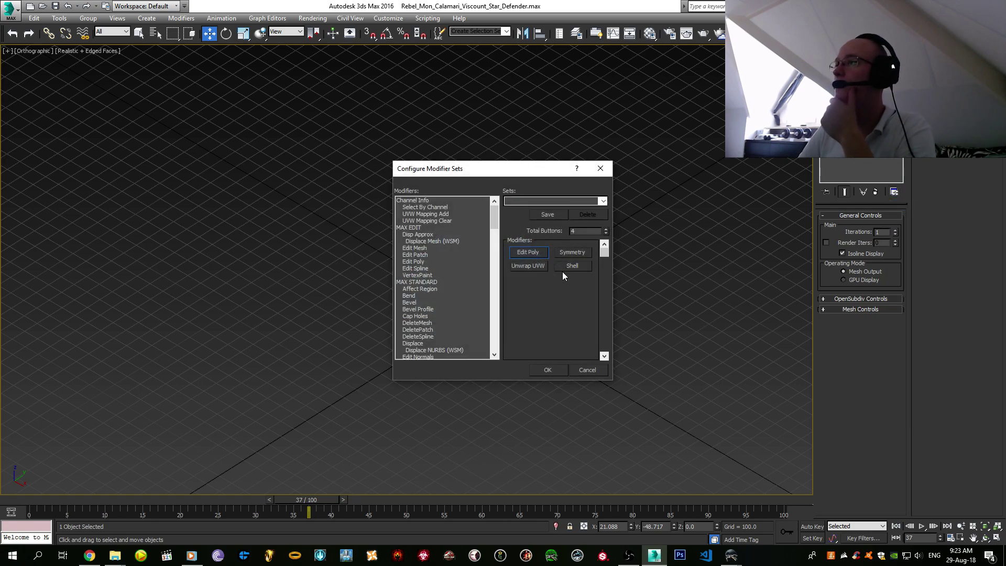
{"action": "left_click", "coordinate": [606, 229]}
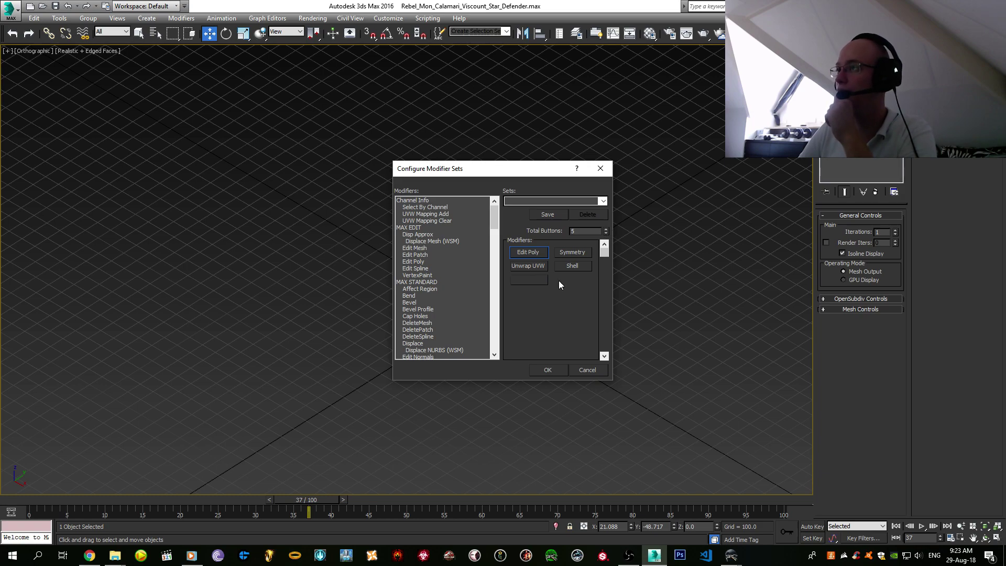
{"action": "left_click_drag", "start_coordinate": [539, 278], "coordinate": [539, 279]}
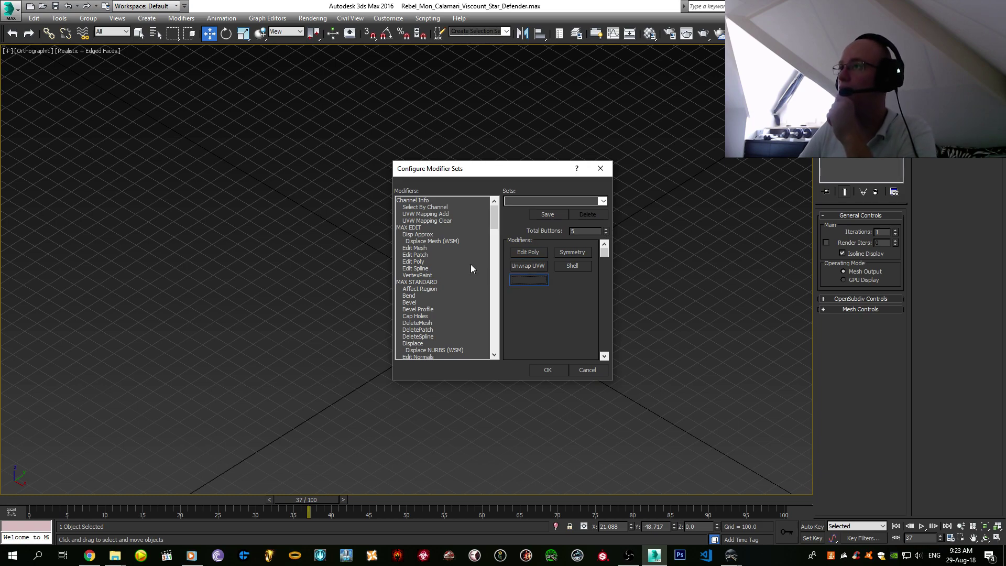
- Search the full list of available modifiers, from MAX STANDARD to WORLD SPACE MODIFIERS, for a subdivision modifier to assign
{"action": "scroll", "coordinate": [471, 265], "scroll_direction": "down", "scroll_amount": 5}
{"action": "left_click_drag", "start_coordinate": [497, 237], "coordinate": [499, 319]}
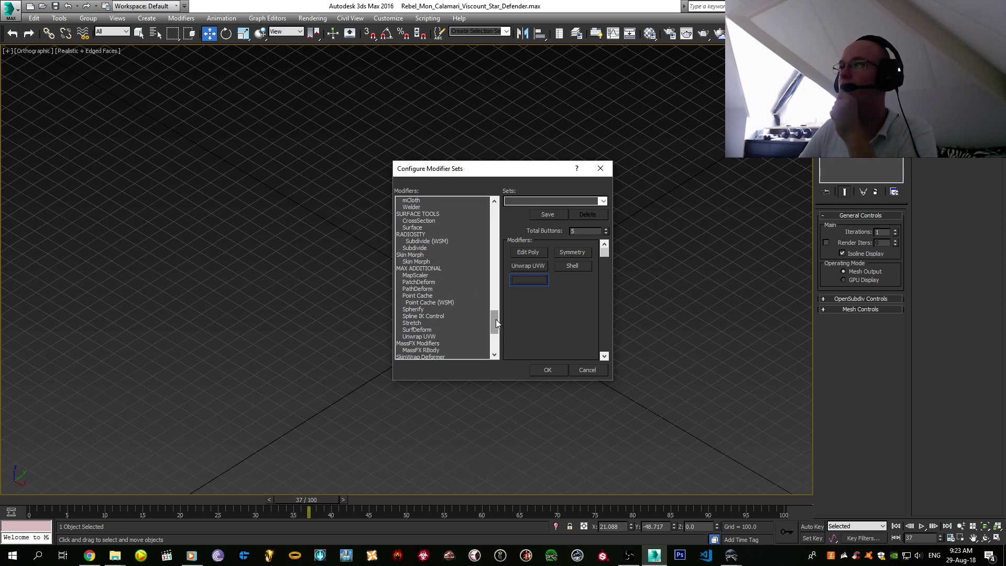
{"action": "scroll", "coordinate": [495, 319], "scroll_direction": "down", "scroll_amount": 4}
{"action": "scroll", "coordinate": [497, 334], "scroll_direction": "down", "scroll_amount": 2}
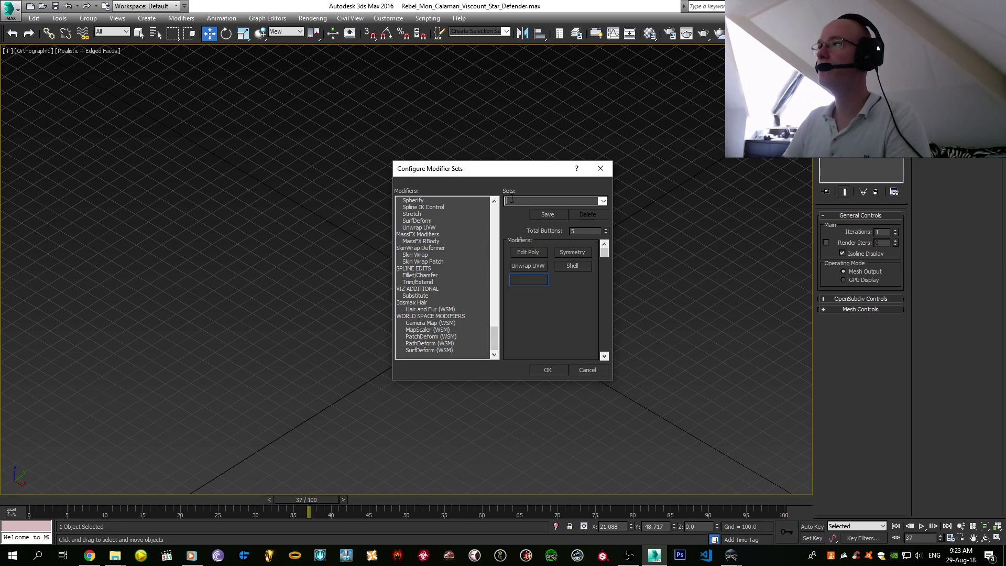
{"action": "type", "text": "o"}
{"action": "key", "text": "BackSpace"}
{"action": "key", "text": "BackSpace"}
{"action": "key", "text": "BackSpace"}
{"action": "key", "text": "BackSpace"}
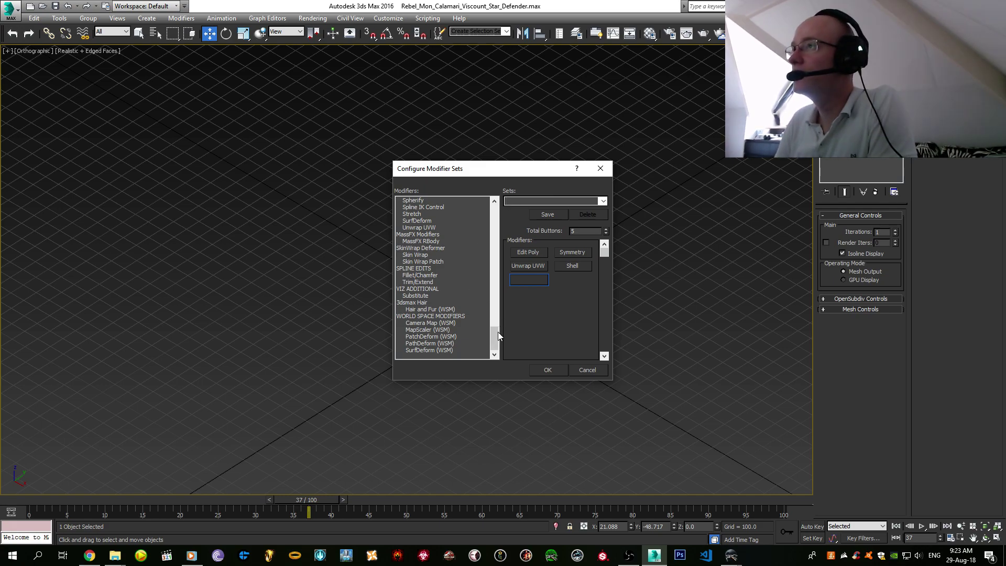
{"action": "left_click_drag", "start_coordinate": [493, 332], "coordinate": [561, 212]}
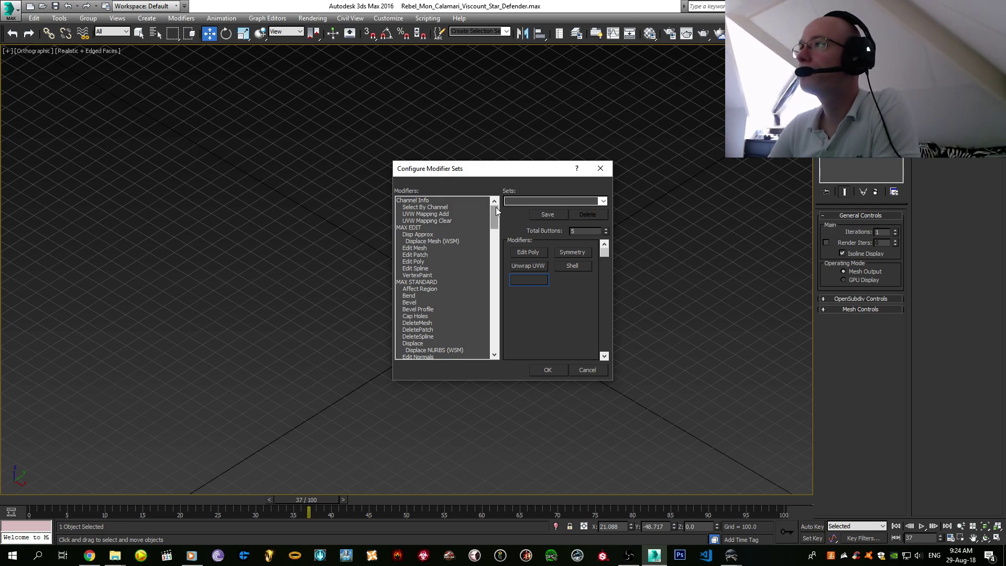
{"action": "left_click_drag", "start_coordinate": [494, 207], "coordinate": [479, 247]}
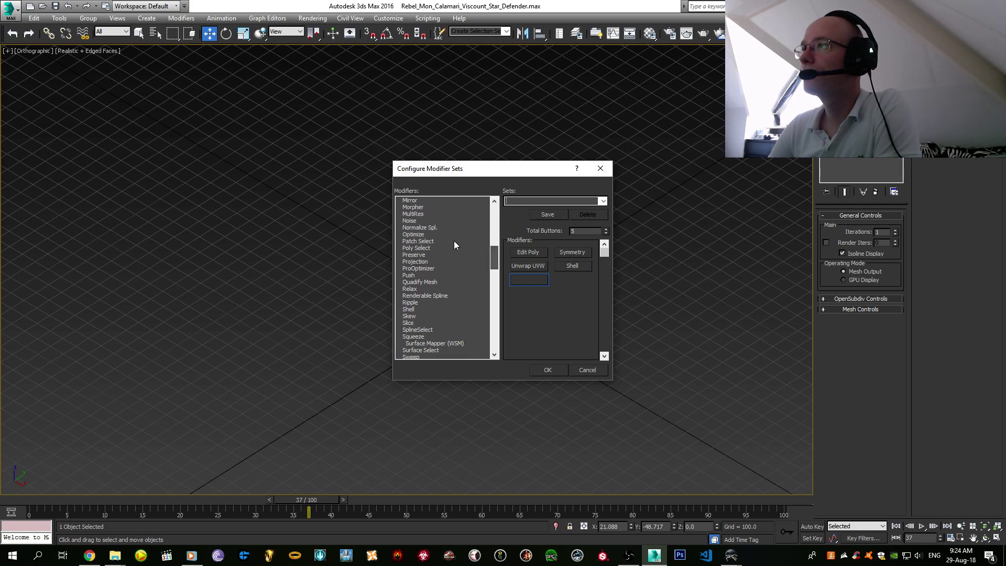
{"action": "left_click", "coordinate": [457, 235]}
{"action": "scroll", "coordinate": [464, 239], "scroll_direction": "down", "scroll_amount": 2}
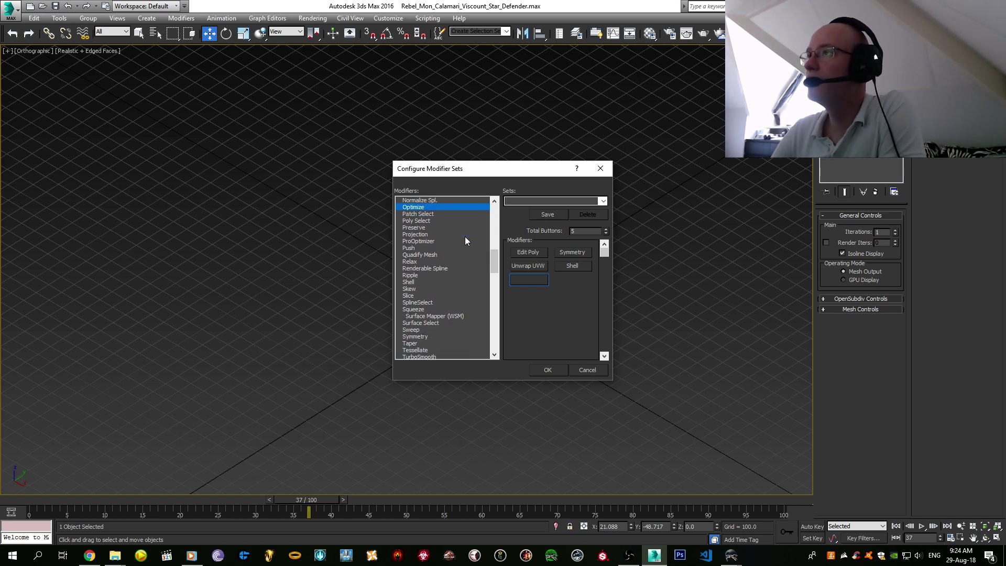
{"action": "left_click", "coordinate": [449, 241]}
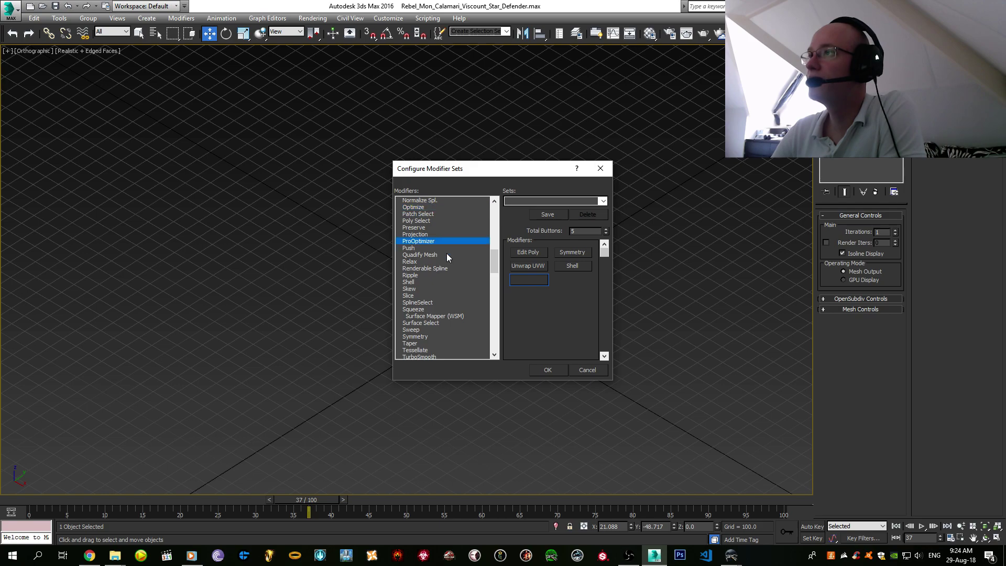
{"action": "scroll", "coordinate": [446, 253], "scroll_direction": "down", "scroll_amount": 4}
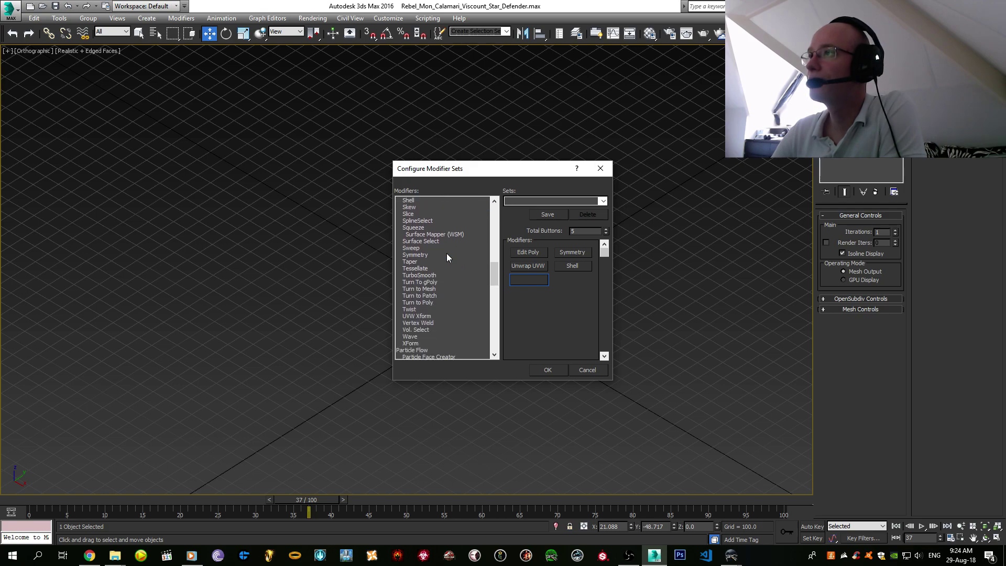
{"action": "scroll", "coordinate": [447, 253], "scroll_direction": "down", "scroll_amount": 2}
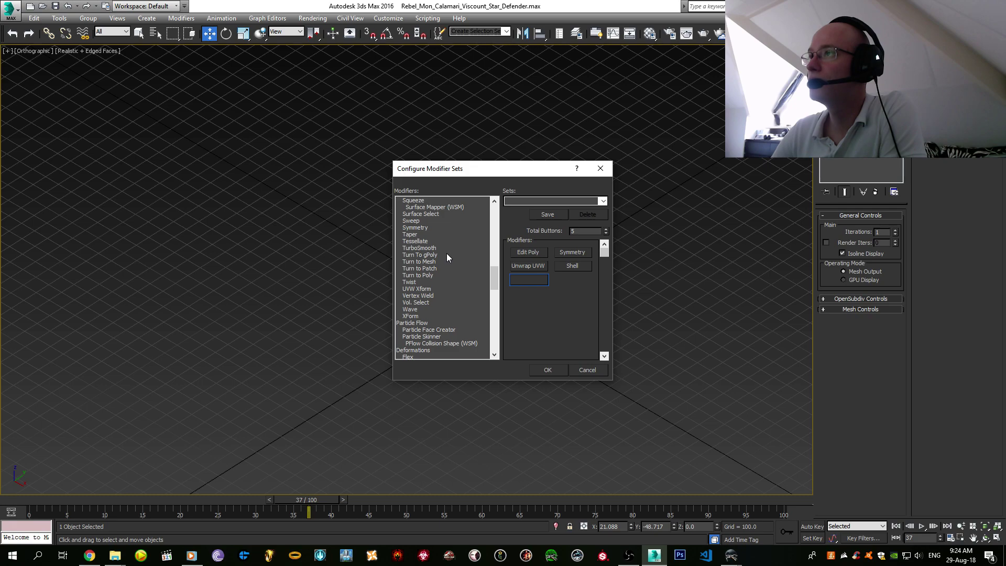
{"action": "scroll", "coordinate": [446, 252], "scroll_direction": "down", "scroll_amount": 3}
{"action": "scroll", "coordinate": [445, 250], "scroll_direction": "down", "scroll_amount": 4}
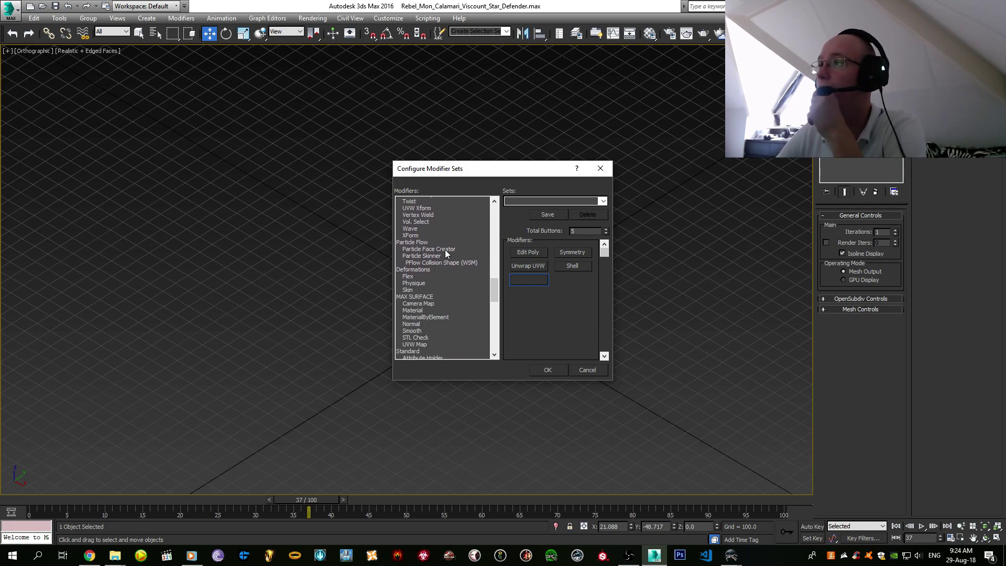
{"action": "scroll", "coordinate": [445, 251], "scroll_direction": "down", "scroll_amount": 4}
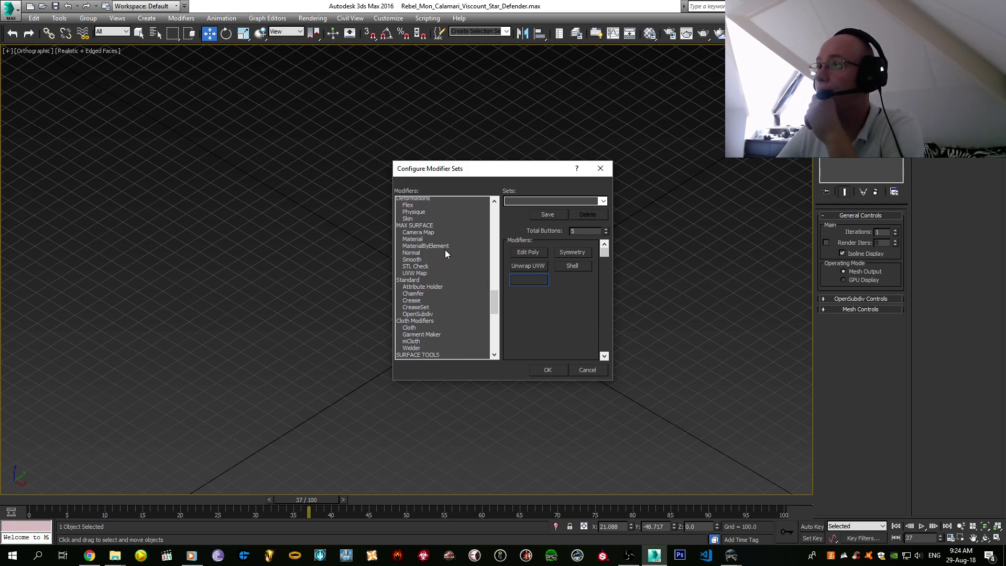
{"action": "scroll", "coordinate": [444, 249], "scroll_direction": "down", "scroll_amount": 1}
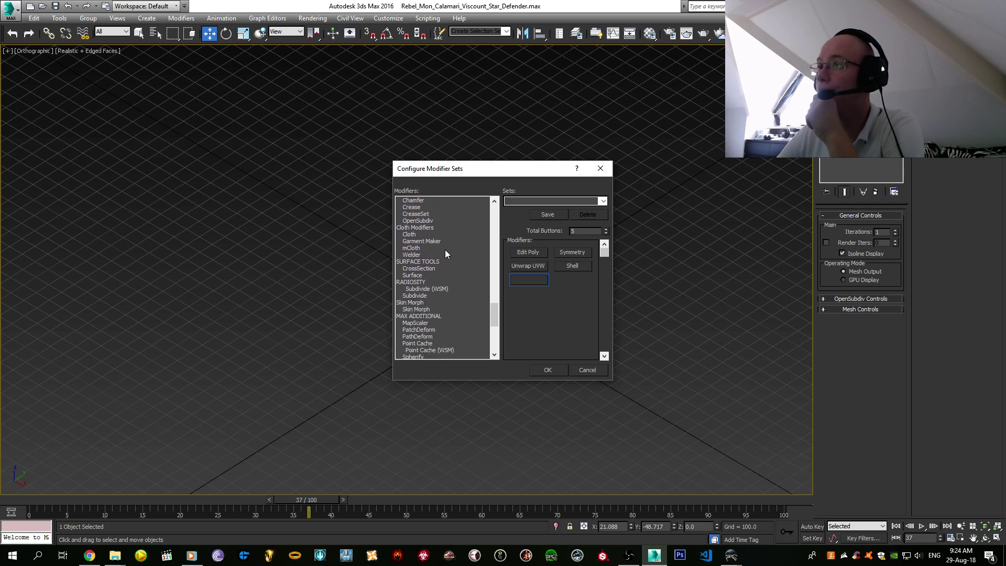
{"action": "scroll", "coordinate": [445, 249], "scroll_direction": "down", "scroll_amount": 2}
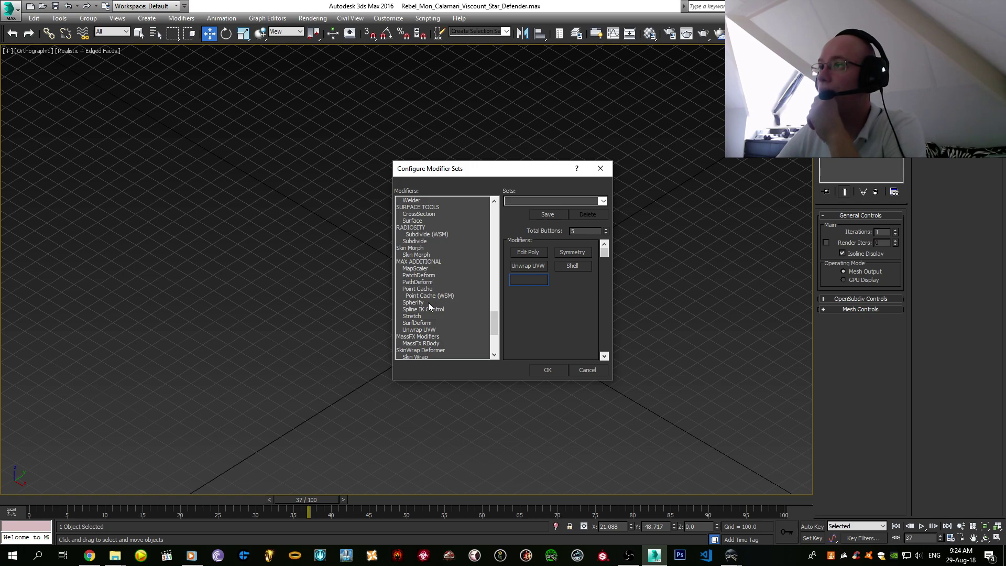
{"action": "scroll", "coordinate": [430, 302], "scroll_direction": "down", "scroll_amount": 5}
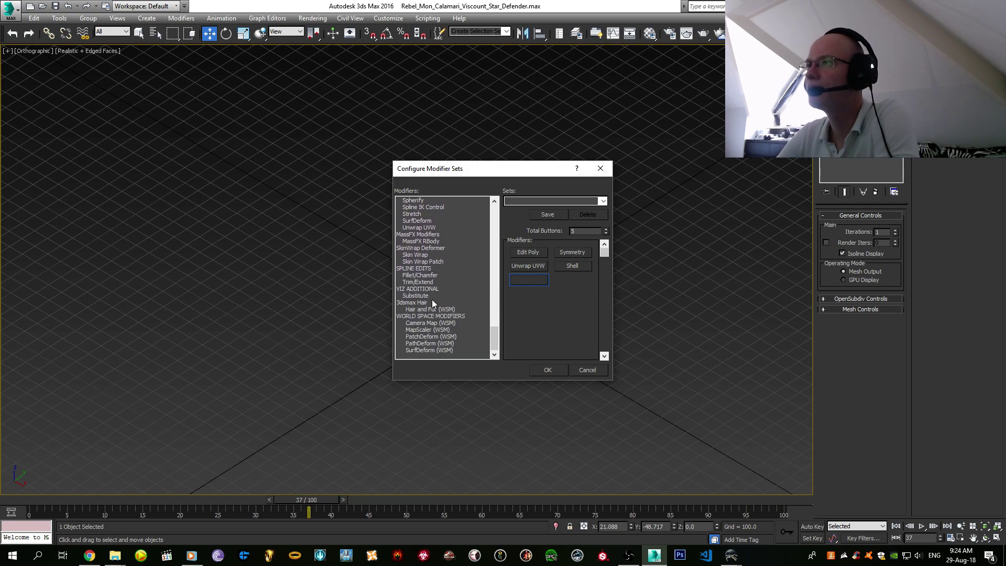
{"action": "scroll", "coordinate": [463, 320], "scroll_direction": "up", "scroll_amount": 20}
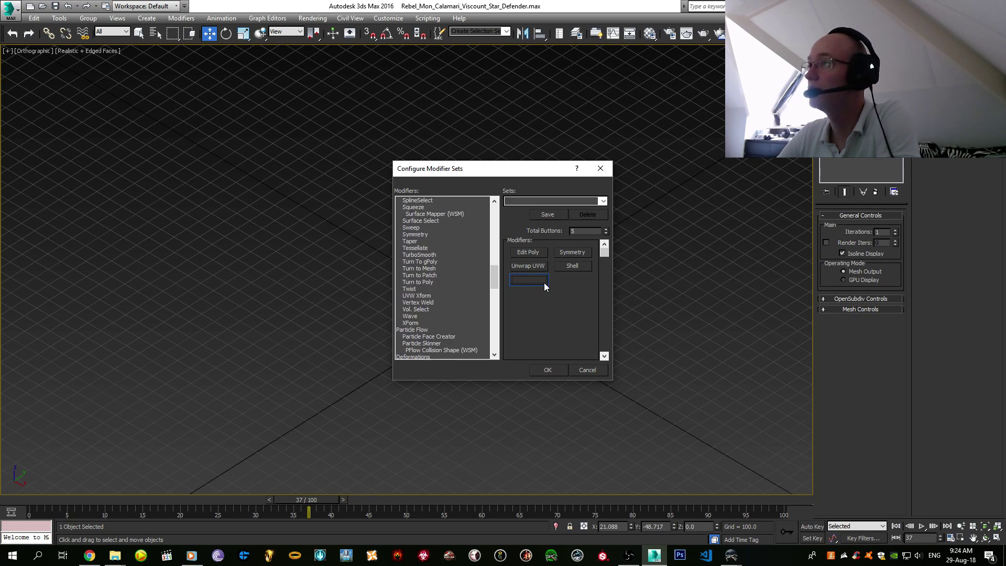
{"action": "scroll", "coordinate": [497, 268], "scroll_direction": "up", "scroll_amount": 2}
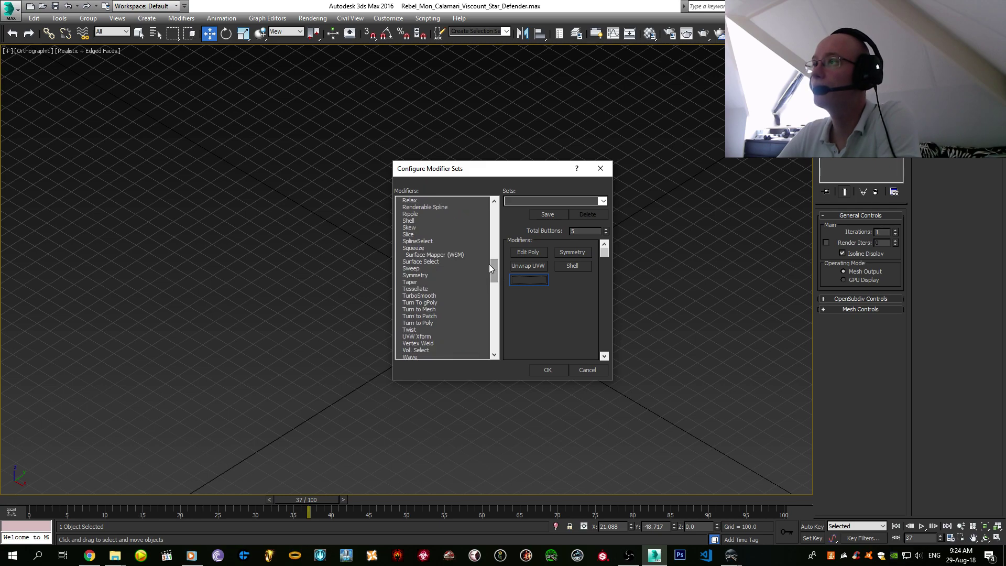
{"action": "left_click_drag", "start_coordinate": [497, 270], "coordinate": [499, 314]}
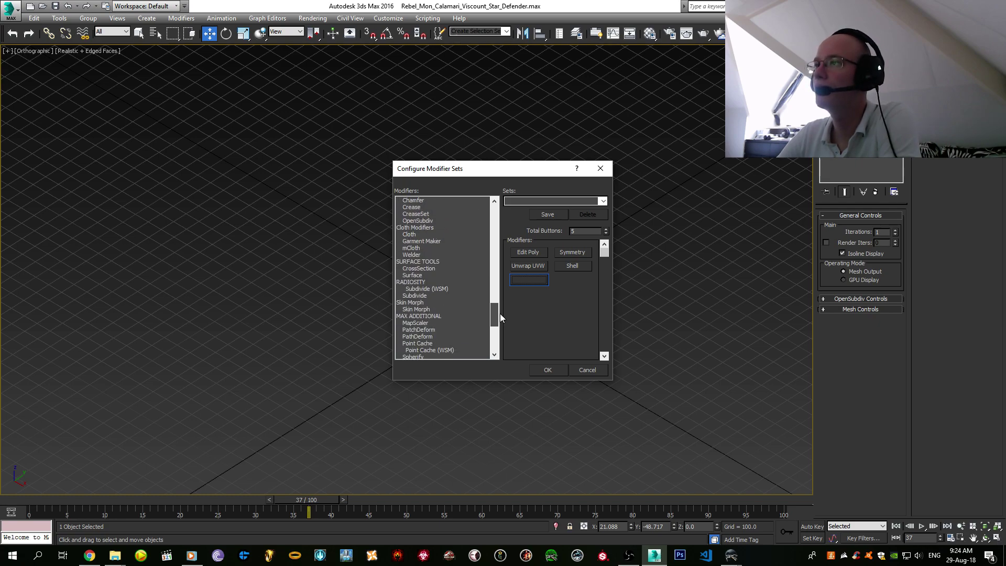
- Assign Subdivide (WSM) to the fifth modifier button, then set the total buttons to 6 and assign Subdivide to the sixth
{"action": "left_click_drag", "start_coordinate": [437, 289], "coordinate": [514, 283]}
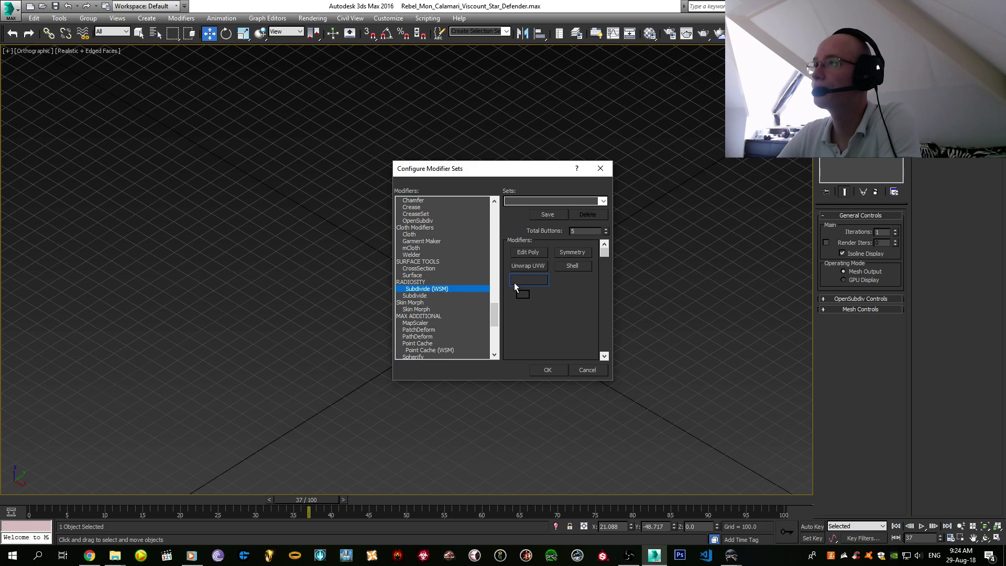
{"action": "left_click", "coordinate": [604, 228]}
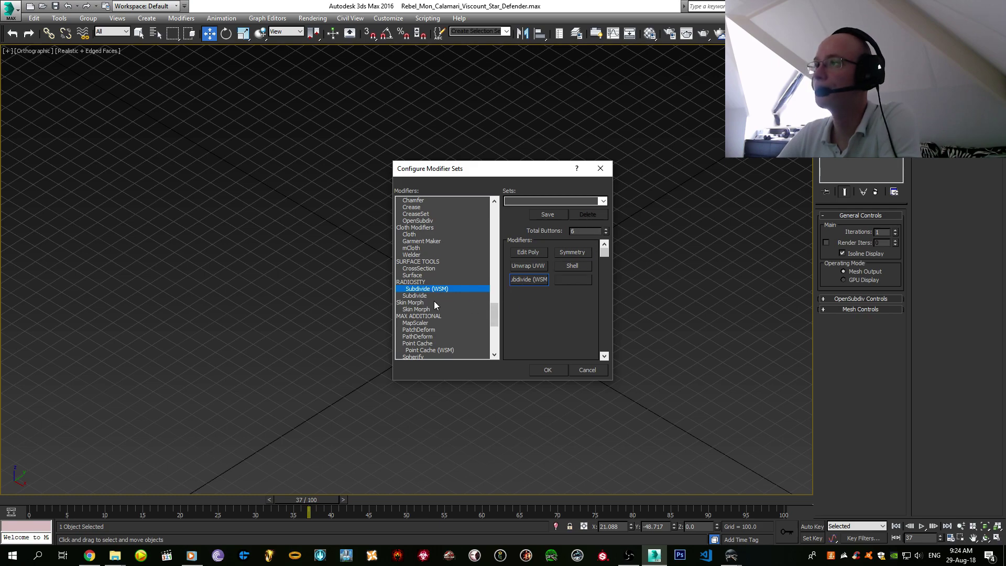
{"action": "left_click_drag", "start_coordinate": [426, 295], "coordinate": [576, 280]}
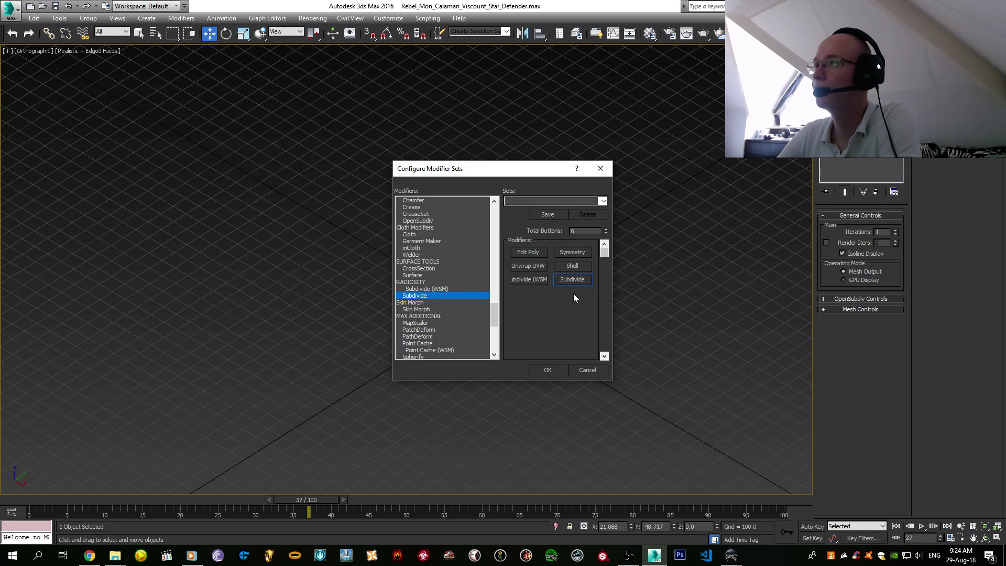
- Accept the modifier set, try Subdivide on the box, and undo both Subdivide and the earlier OpenSubdiv modifier
{"action": "left_click", "coordinate": [548, 370]}
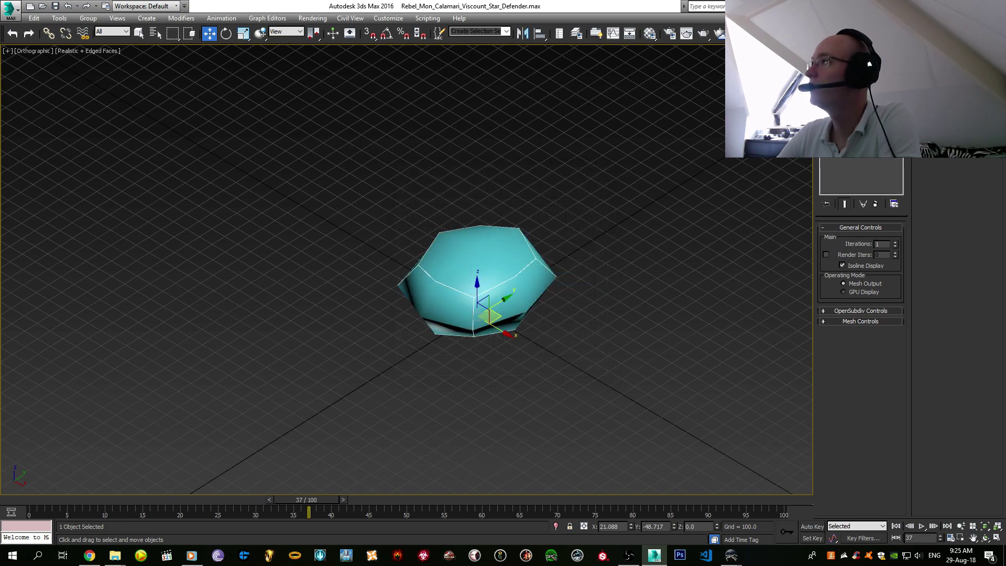
{"action": "left_click", "coordinate": [882, 109]}
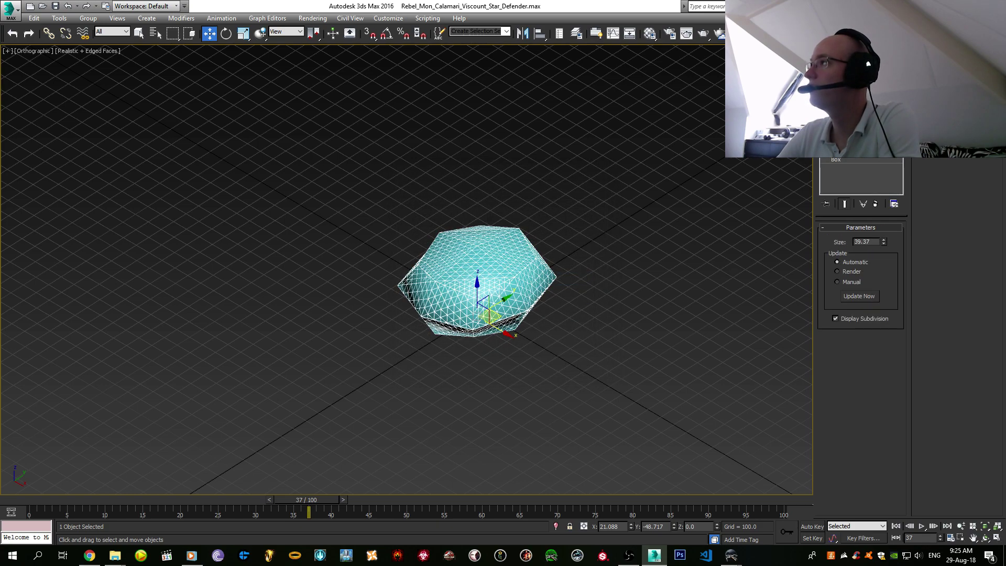
{"action": "key", "text": "ctrl+z"}
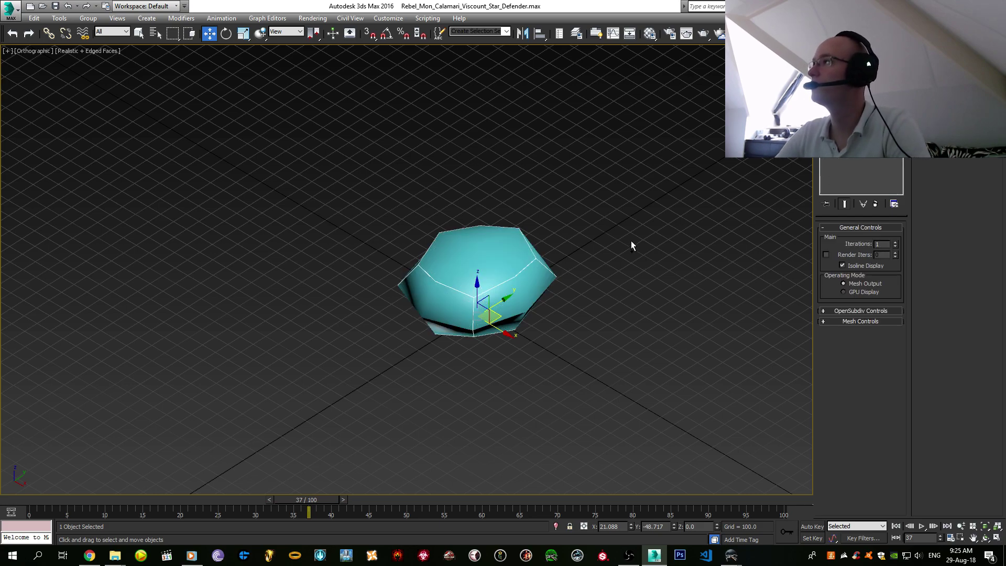
{"action": "key", "text": "ctrl+z"}
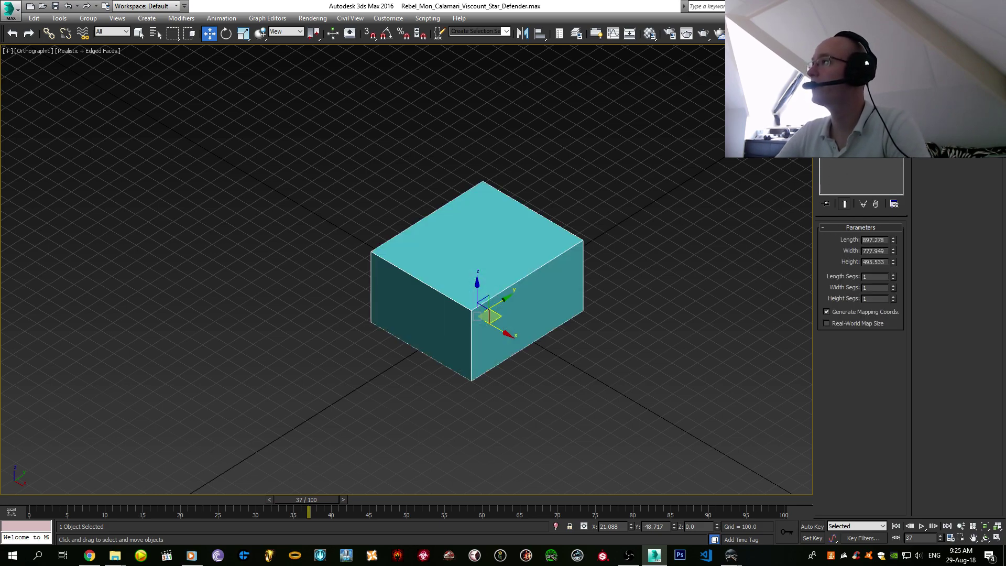
- Reduce the modifier set to 4 total buttons, removing the Subdivide (WSM) and Subdivide buttons
{"action": "left_click", "coordinate": [894, 204]}
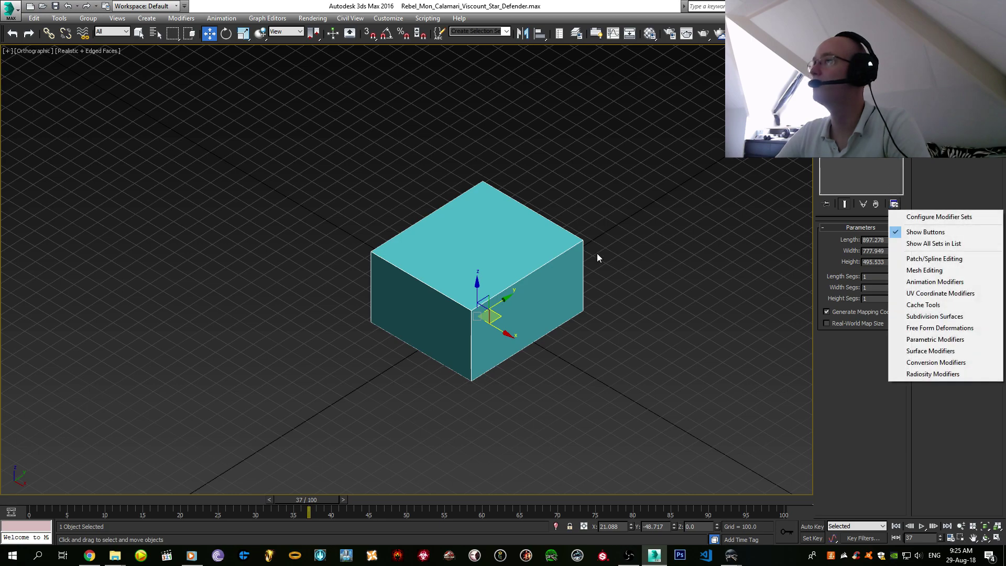
{"action": "left_click", "coordinate": [937, 216]}
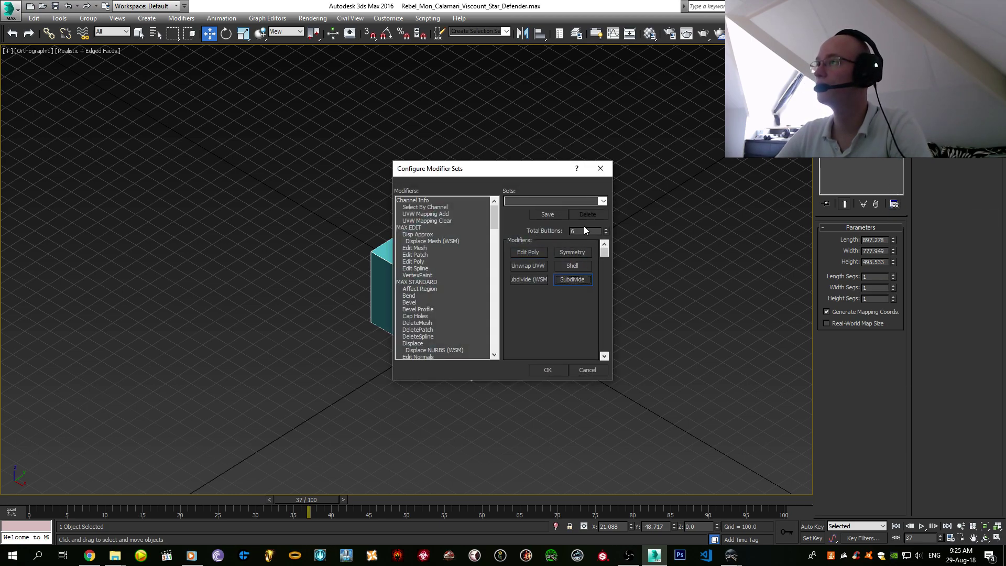
{"action": "left_click", "coordinate": [606, 233]}
{"action": "left_click", "coordinate": [606, 234]}
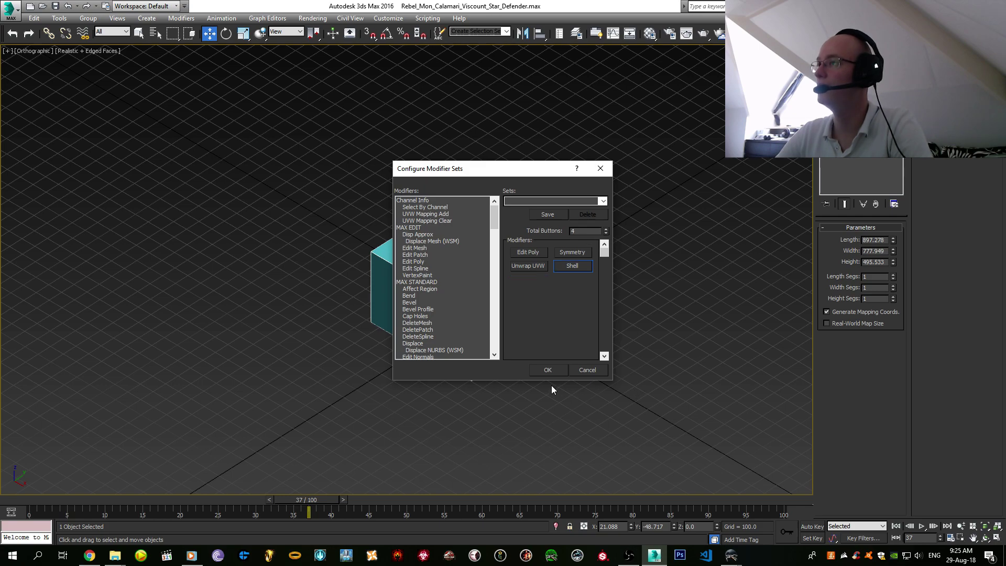
{"action": "left_click", "coordinate": [550, 372]}
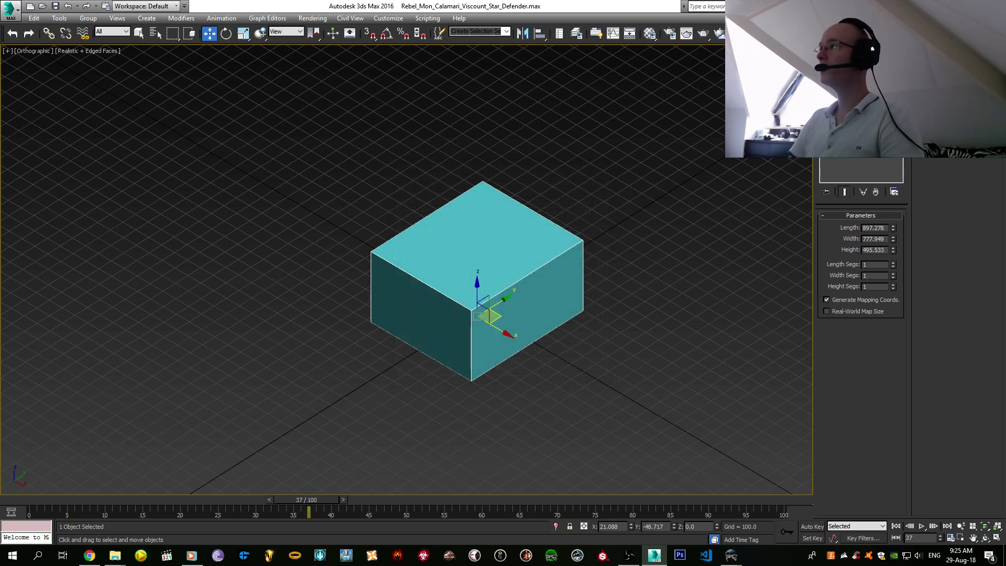
- Apply the OpenSubdiv modifier to the plain box
{"action": "left_click", "coordinate": [893, 152]}
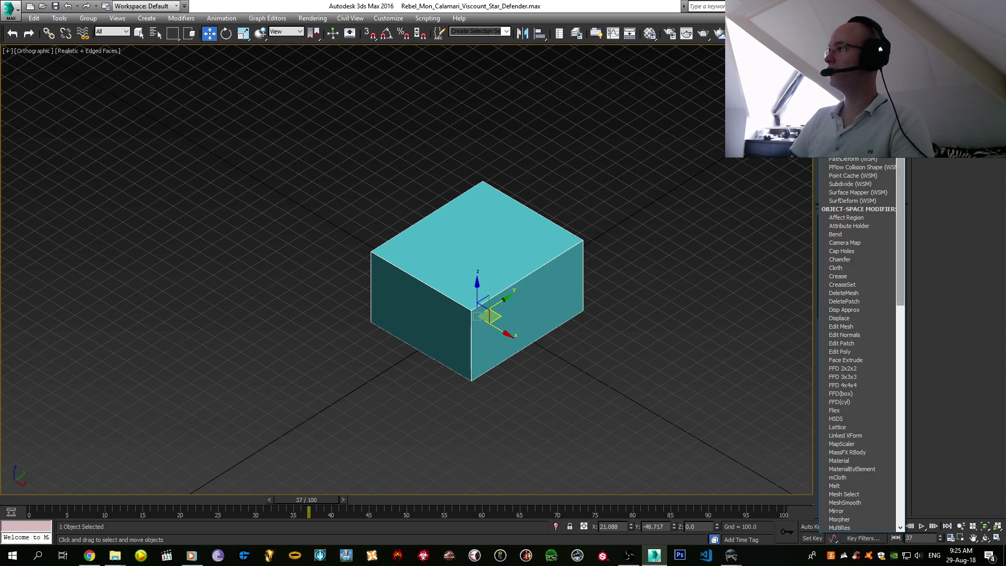
{"action": "key", "text": "o"}
{"action": "key", "text": "o"}
{"action": "key", "text": "Return"}
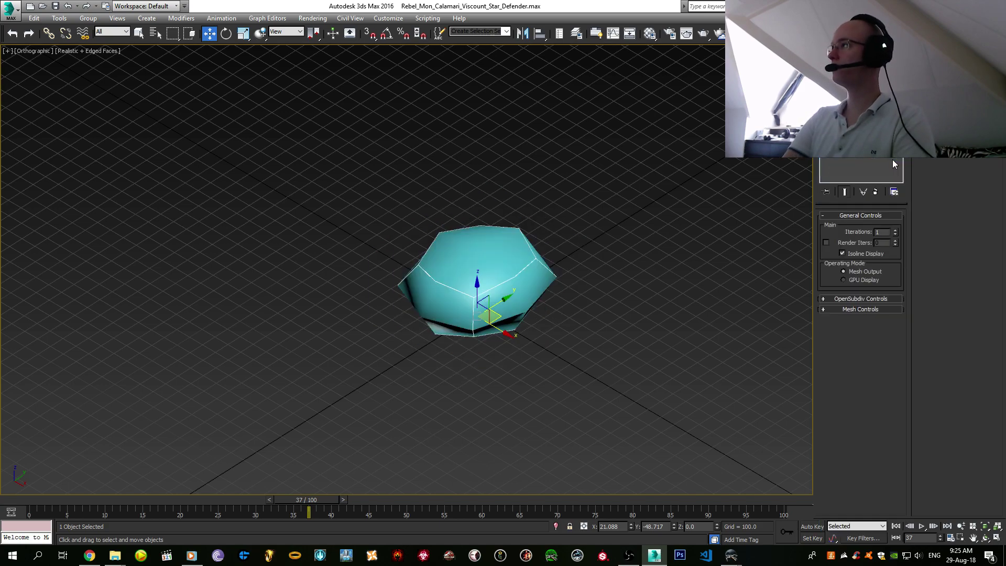
{"action": "scroll", "coordinate": [605, 225], "scroll_direction": "up", "scroll_amount": 4}
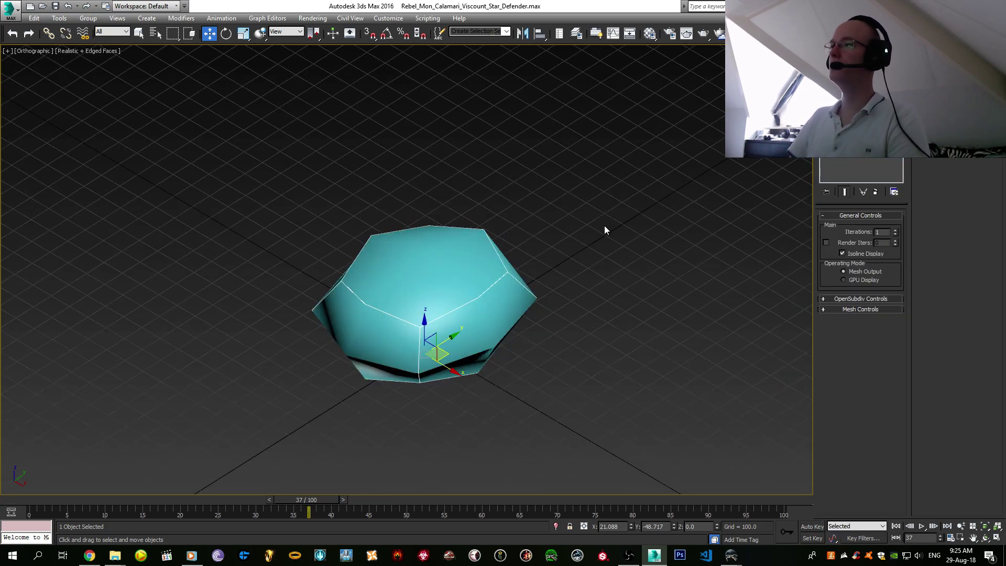
{"action": "middle_click_drag", "start_coordinate": [471, 317], "coordinate": [512, 284]}
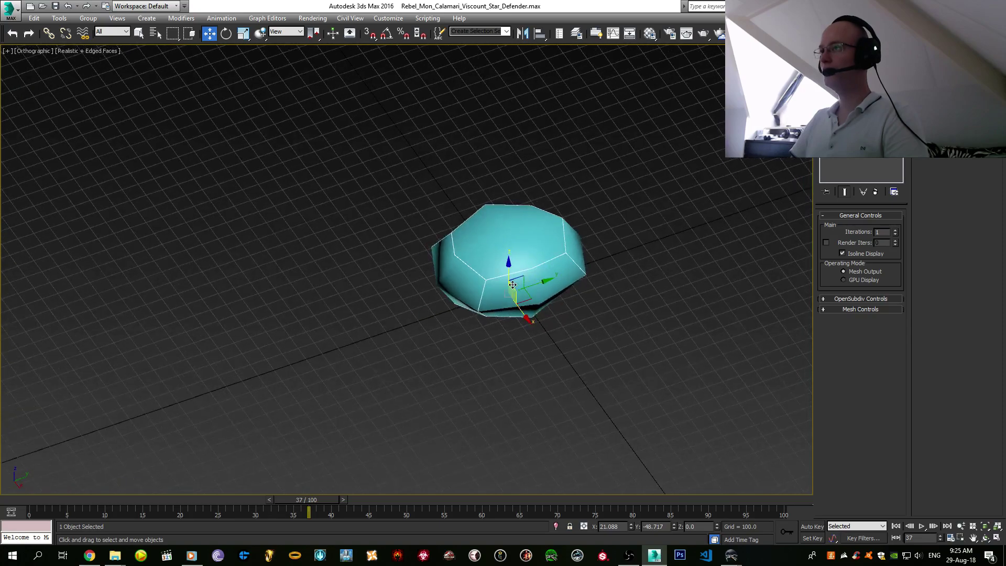
- Hide the home grid in the orthographic viewport around the rounded box
{"action": "scroll", "coordinate": [512, 285], "scroll_direction": "up", "scroll_amount": 5}
{"action": "key", "text": "g"}
{"action": "scroll", "coordinate": [512, 284], "scroll_direction": "down", "scroll_amount": 3}
{"action": "scroll", "coordinate": [515, 287], "scroll_direction": "up", "scroll_amount": 3}
{"action": "scroll", "coordinate": [661, 293], "scroll_direction": "down", "scroll_amount": 3}
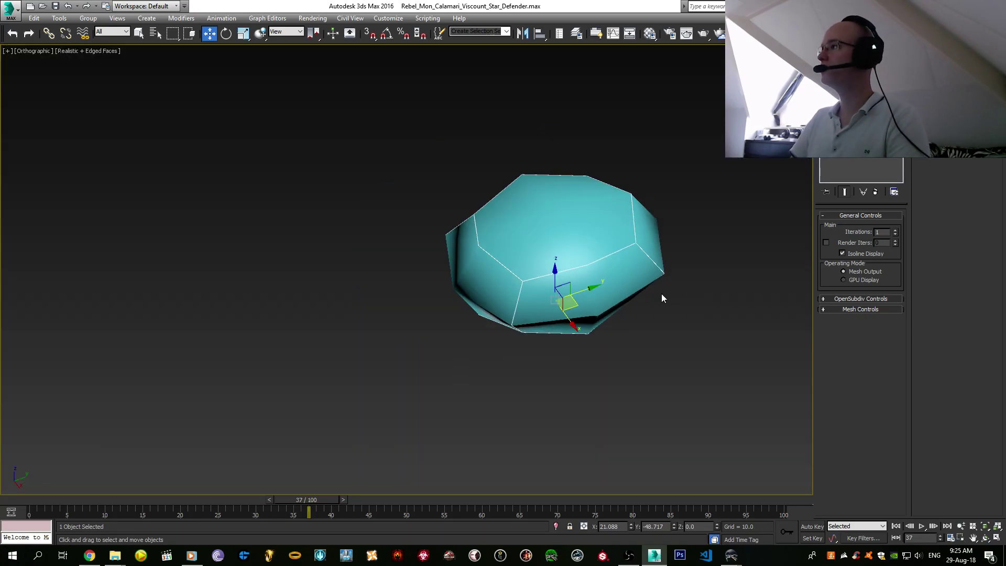
{"action": "middle_click_drag", "start_coordinate": [587, 269], "coordinate": [552, 299]}
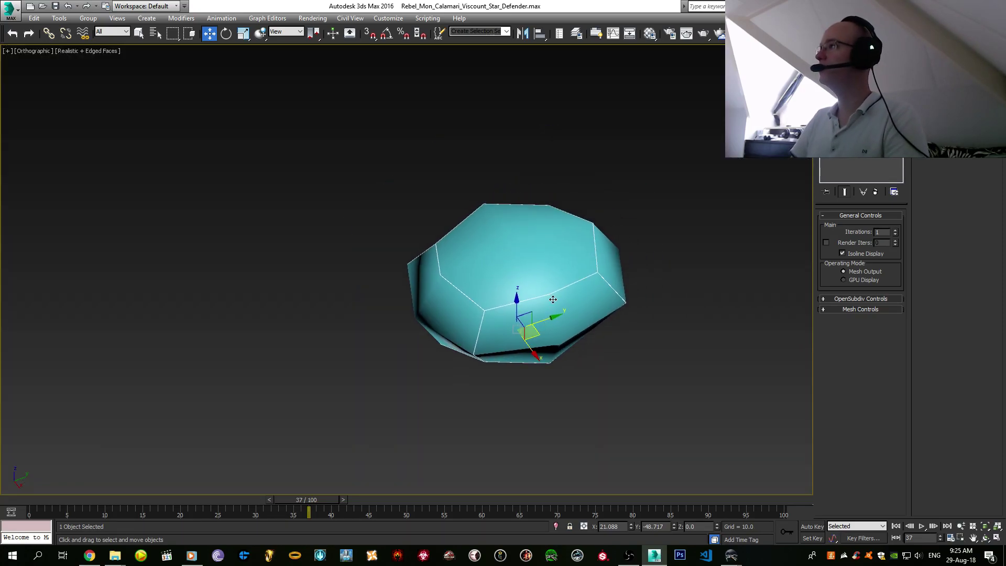
- Set the OpenSubdiv iterations to 2 and check the rounded shape with edged faces off and on again
{"action": "left_click", "coordinate": [895, 232]}
{"action": "key", "text": "F4"}
{"action": "scroll", "coordinate": [522, 319], "scroll_direction": "up", "scroll_amount": 2}
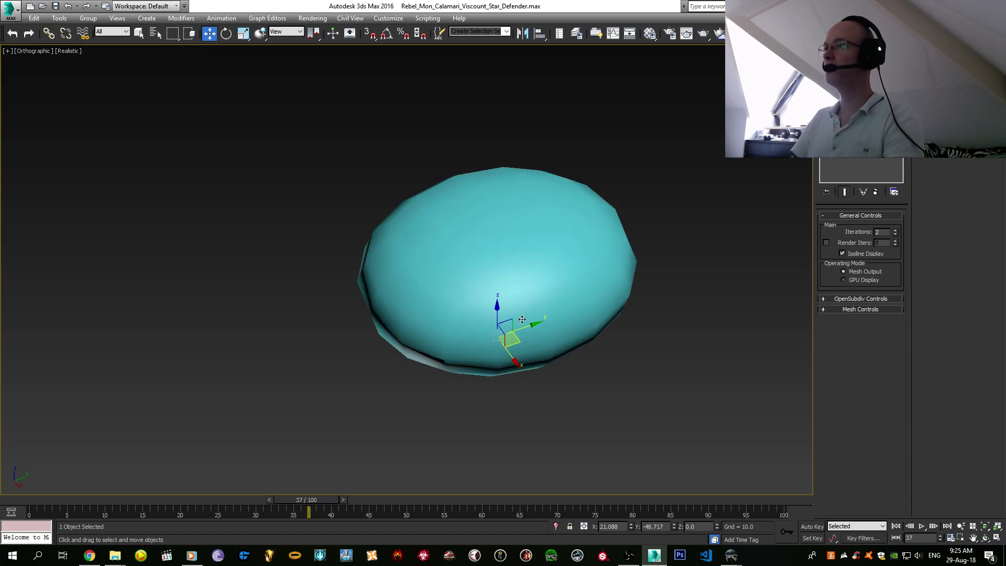
{"action": "scroll", "coordinate": [521, 319], "scroll_direction": "up", "scroll_amount": 4}
{"action": "key", "text": "F4"}
{"action": "scroll", "coordinate": [522, 318], "scroll_direction": "down", "scroll_amount": 2}
{"action": "middle_click_drag", "start_coordinate": [521, 319], "coordinate": [504, 344]}
{"action": "mouse_move", "coordinate": [502, 304]}
{"action": "middle_mouse_down", "text": "alt"}
{"action": "mouse_move", "coordinate": [523, 289]}
{"action": "mouse_move", "coordinate": [509, 305]}
{"action": "middle_mouse_up", "text": "alt"}
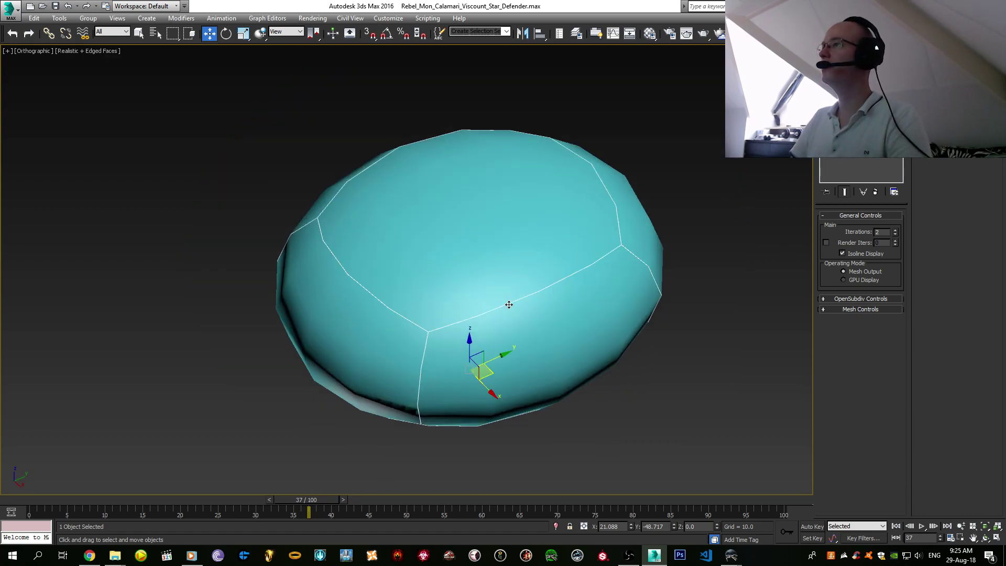
{"action": "scroll", "coordinate": [509, 304], "scroll_direction": "down", "scroll_amount": 2}
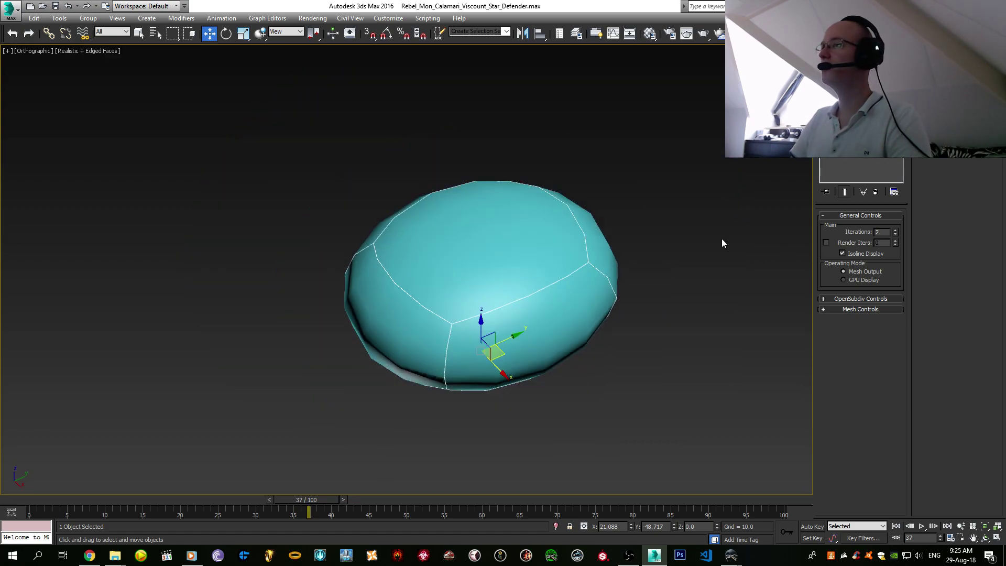
- Delete the OpenSubdiv modifier from the stack and convert the box to an Editable Poly
{"action": "right_click", "coordinate": [861, 117]}
{"action": "left_click", "coordinate": [875, 136]}
{"action": "middle_click_drag", "start_coordinate": [557, 234], "coordinate": [587, 198]}
{"action": "scroll", "coordinate": [587, 199], "scroll_direction": "down", "scroll_amount": 2}
{"action": "right_click", "coordinate": [519, 190]}
{"action": "mouse_move", "coordinate": [568, 297]}
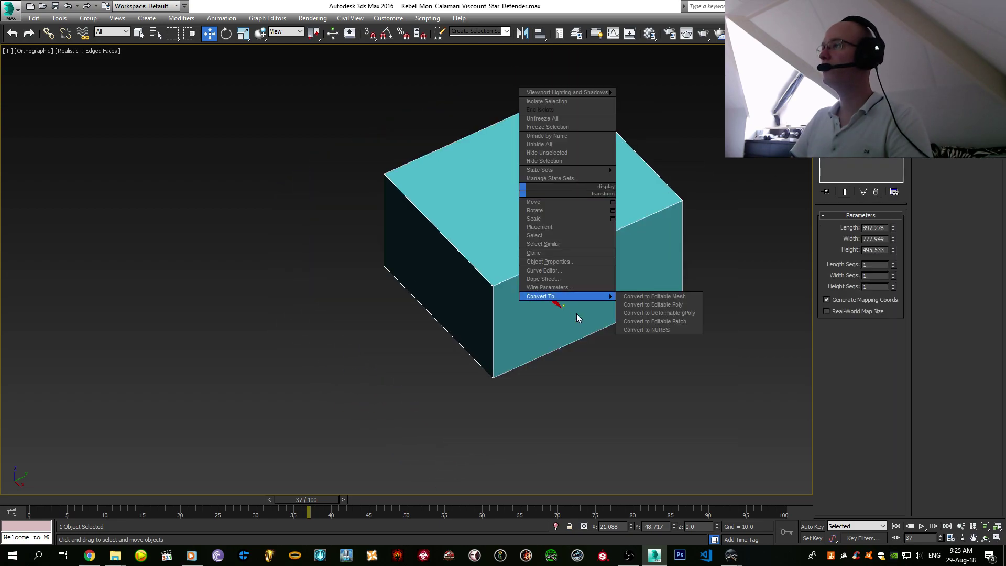
{"action": "left_click", "coordinate": [653, 305]}
{"action": "middle_click_drag", "start_coordinate": [628, 241], "coordinate": [564, 284]}
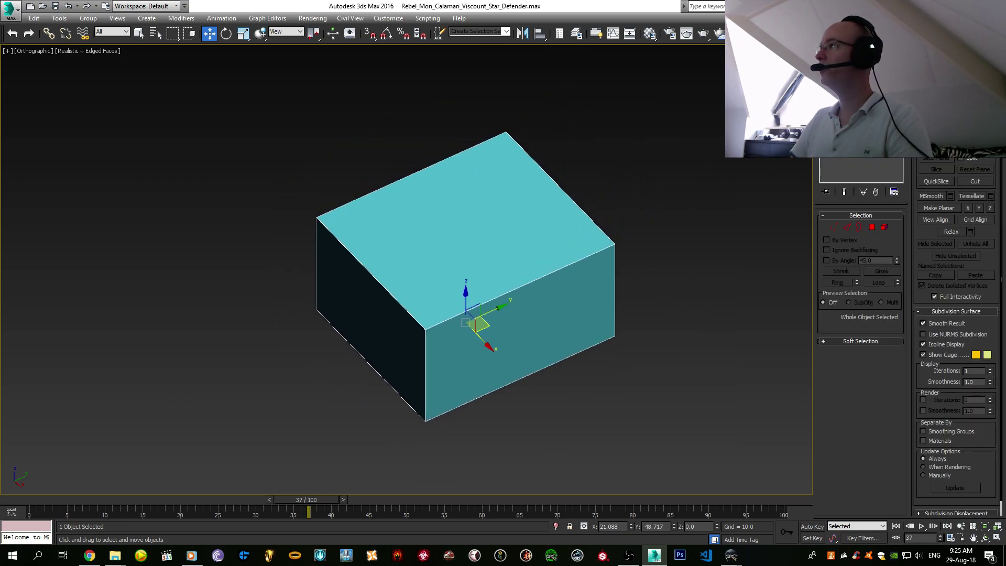
- Apply OpenSubdiv to the editable poly box and test GPU Display before returning the operating mode to Mesh Output
{"action": "left_click", "coordinate": [861, 80]}
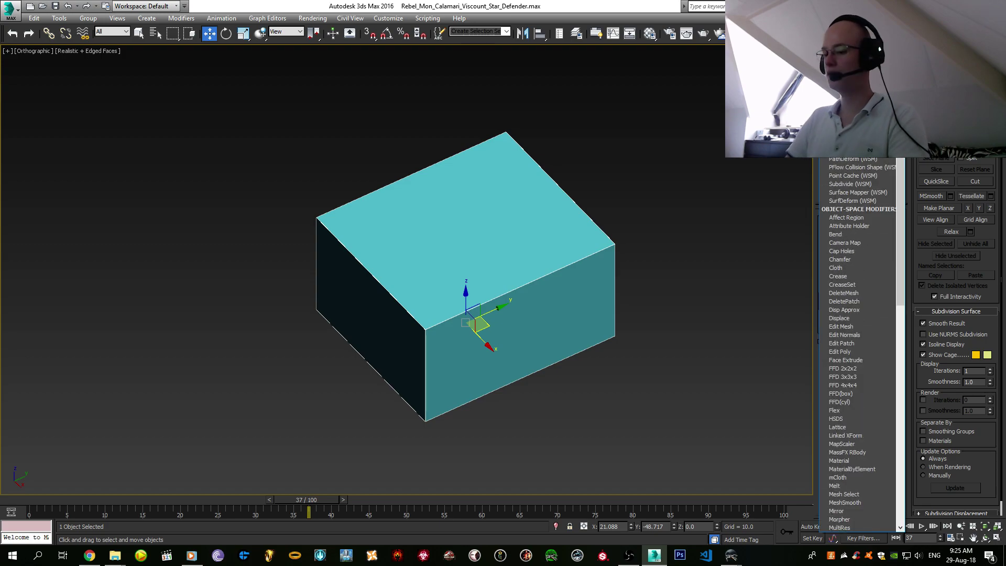
{"action": "key", "text": "t"}
{"action": "key", "text": "Return"}
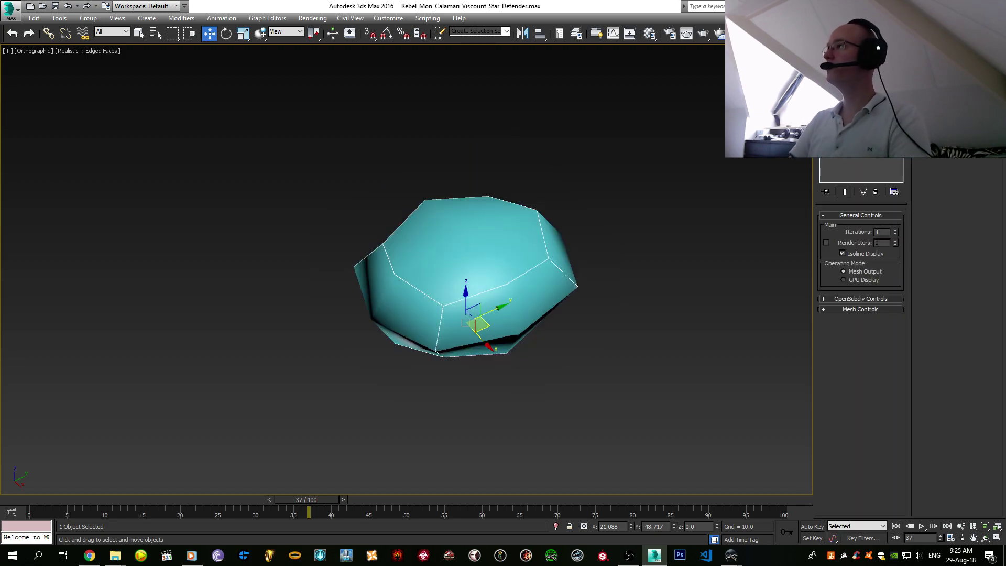
{"action": "scroll", "coordinate": [573, 240], "scroll_direction": "up", "scroll_amount": 4}
{"action": "middle_click_drag", "start_coordinate": [573, 240], "coordinate": [578, 204], "text": "alt"}
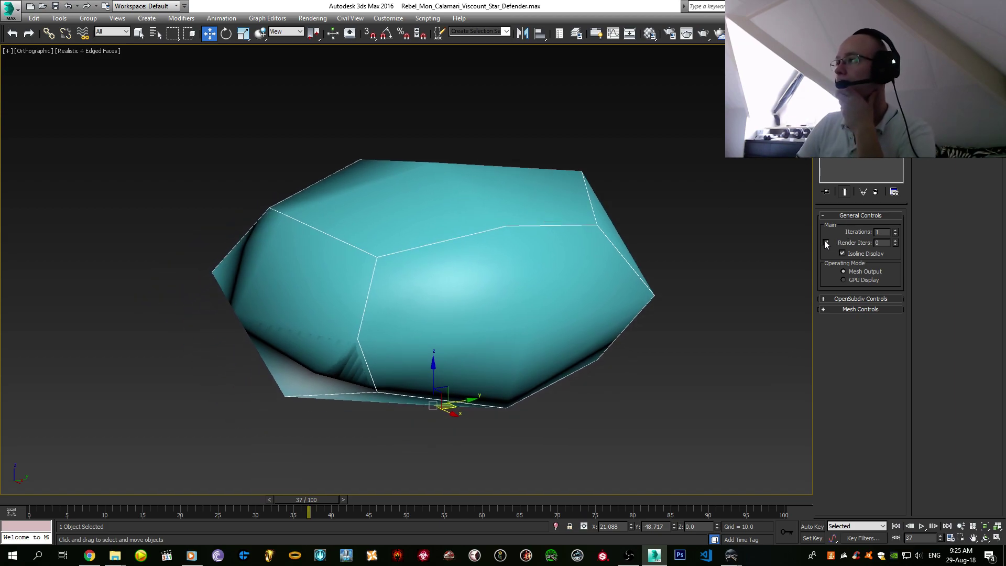
{"action": "left_click", "coordinate": [843, 280]}
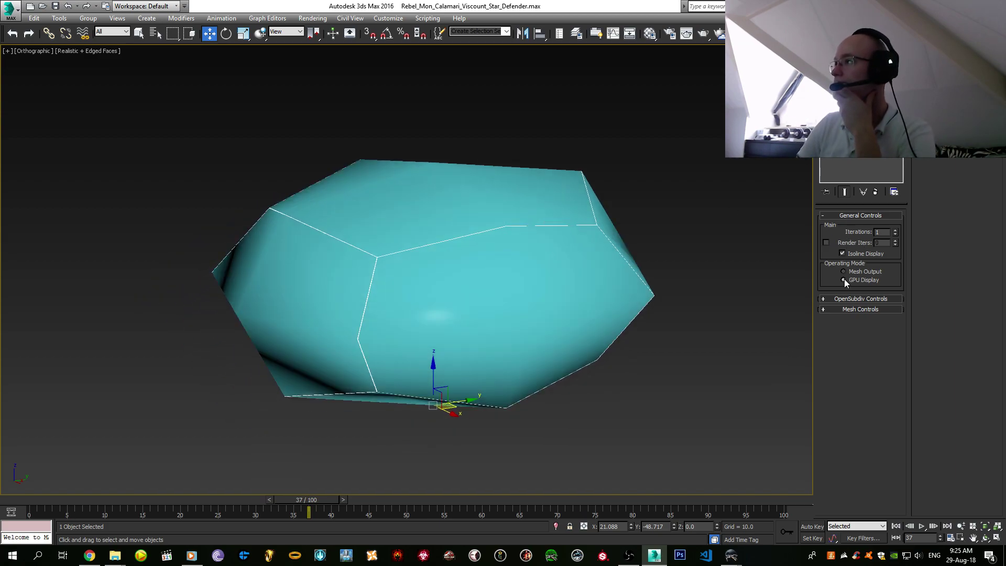
{"action": "left_click", "coordinate": [844, 272]}
- Expand the OpenSubdiv Controls and set the Vertex Boundary to Interp. Edges
{"action": "left_click", "coordinate": [859, 298]}
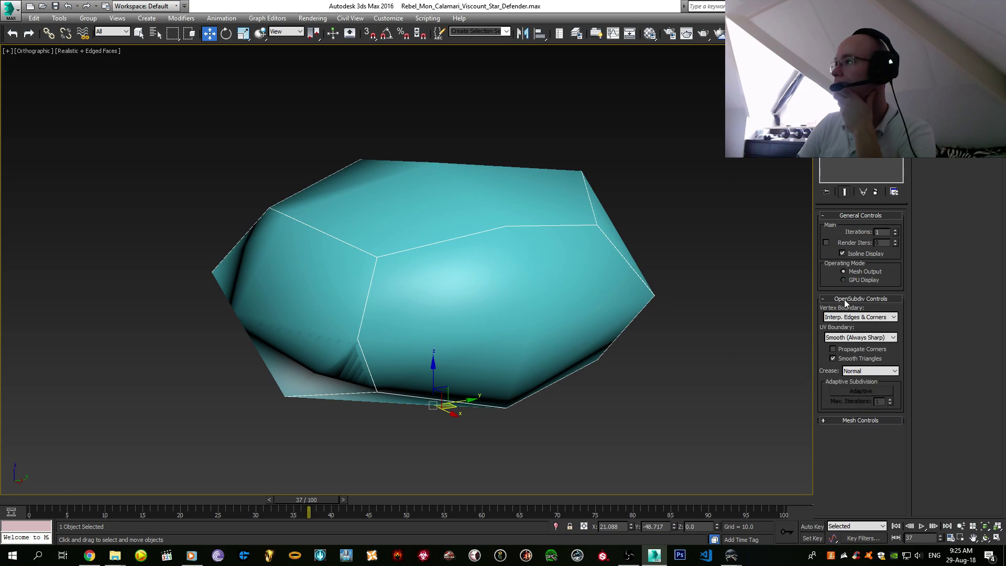
{"action": "left_click", "coordinate": [851, 317]}
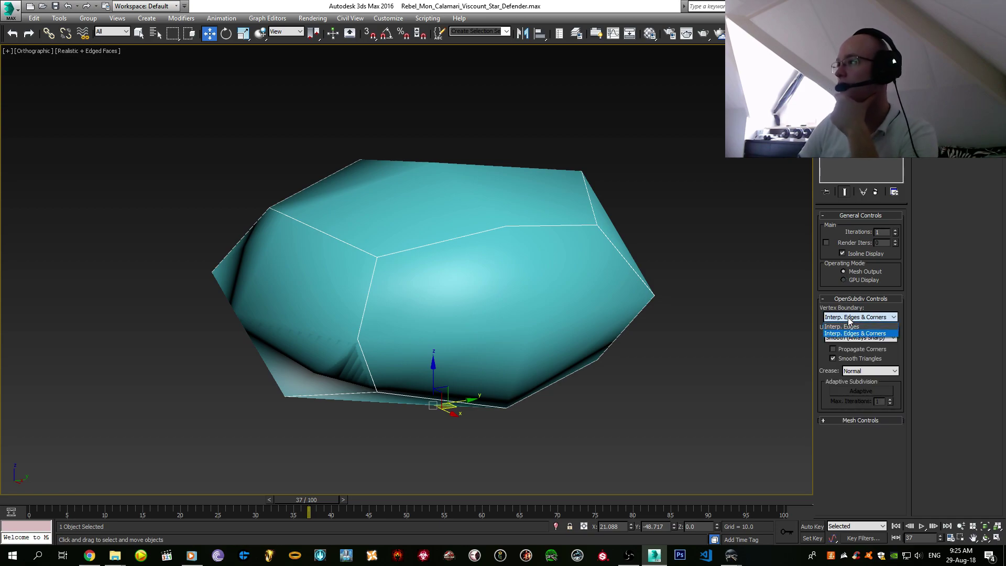
{"action": "left_click", "coordinate": [851, 327]}
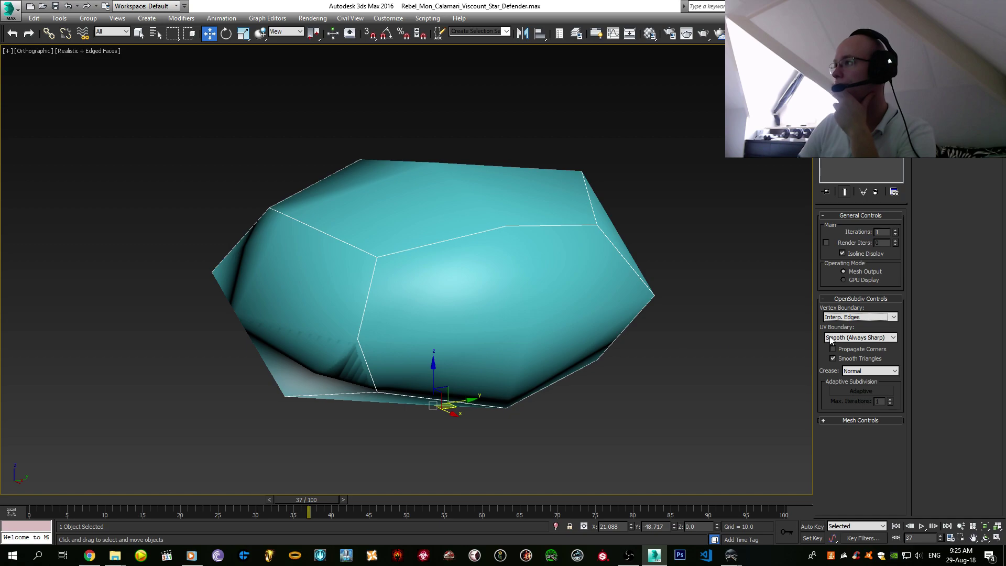
{"action": "left_click", "coordinate": [874, 316]}
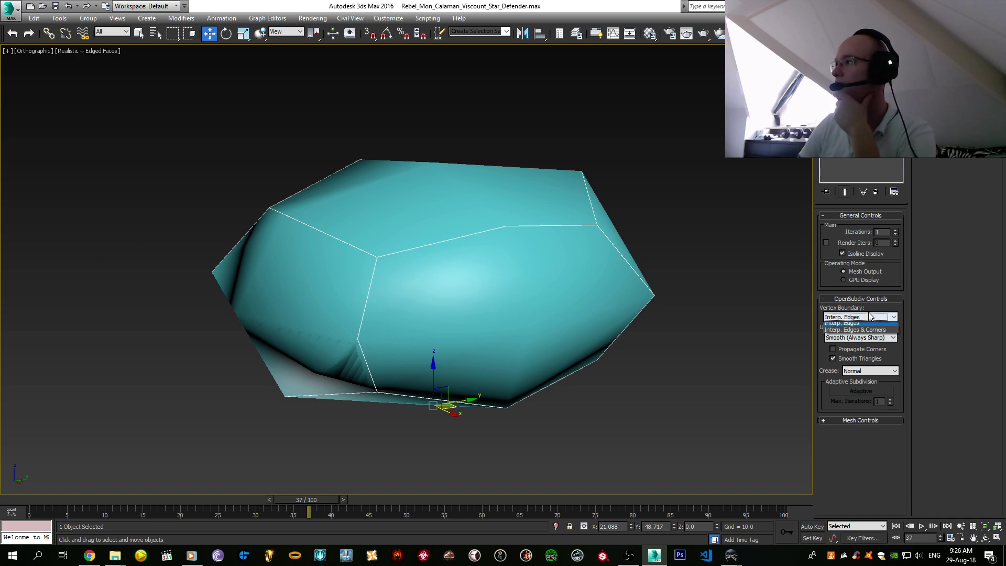
{"action": "left_click", "coordinate": [854, 322]}
- Examine the UV Boundary and Crease options, keeping Smooth (Always Sharp) and Normal
{"action": "left_click", "coordinate": [859, 337]}
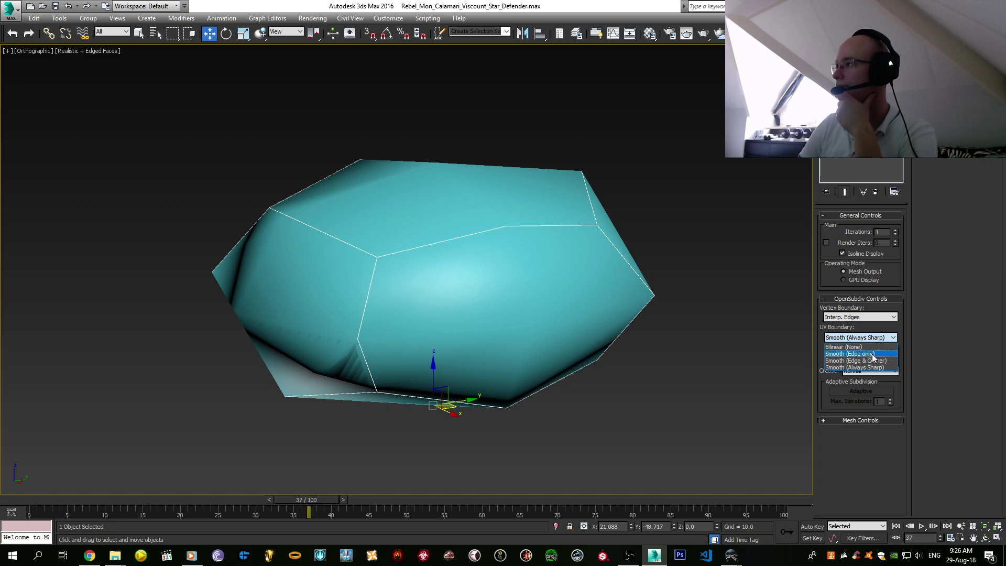
{"action": "left_click", "coordinate": [871, 354]}
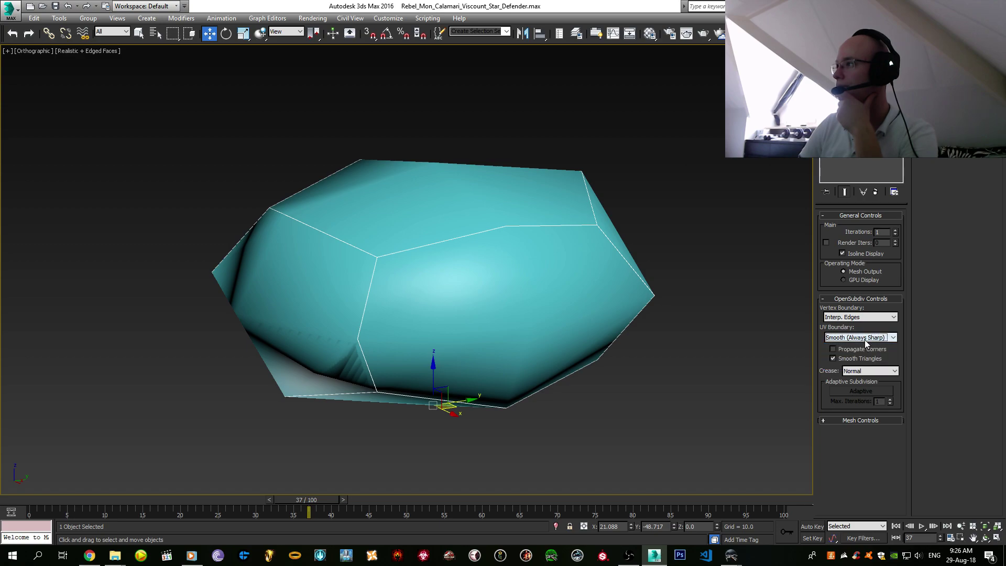
{"action": "left_click", "coordinate": [869, 338]}
{"action": "left_click", "coordinate": [859, 367]}
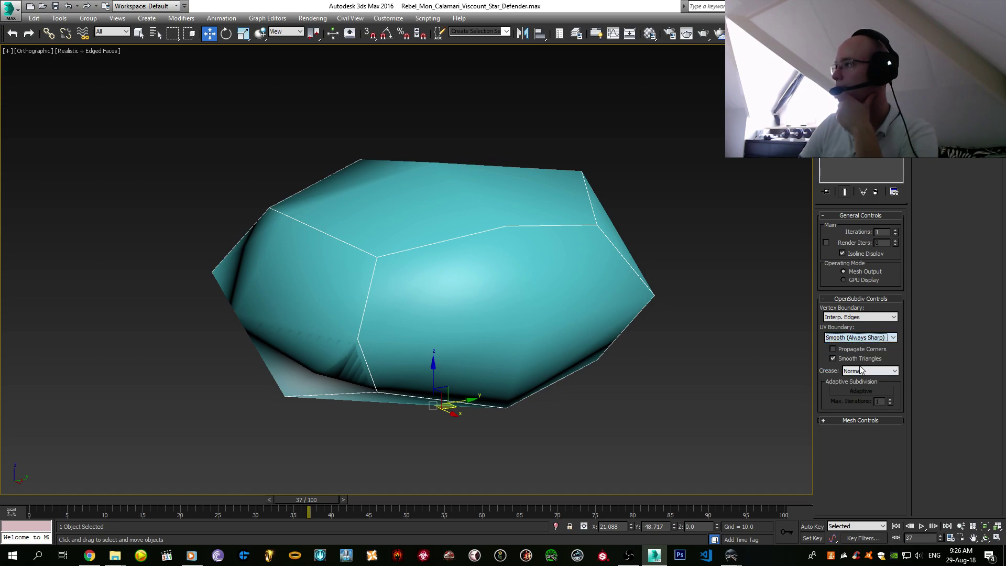
{"action": "left_click", "coordinate": [857, 370]}
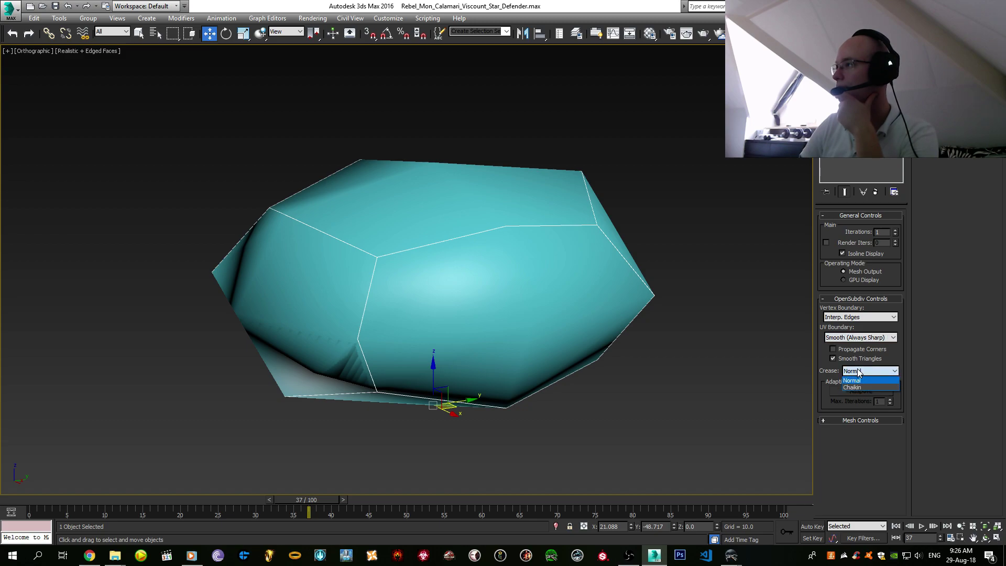
{"action": "left_click", "coordinate": [864, 380]}
- Set the update option in Mesh Controls to Always and collapse the OpenSubdiv Controls
{"action": "left_click", "coordinate": [862, 419]}
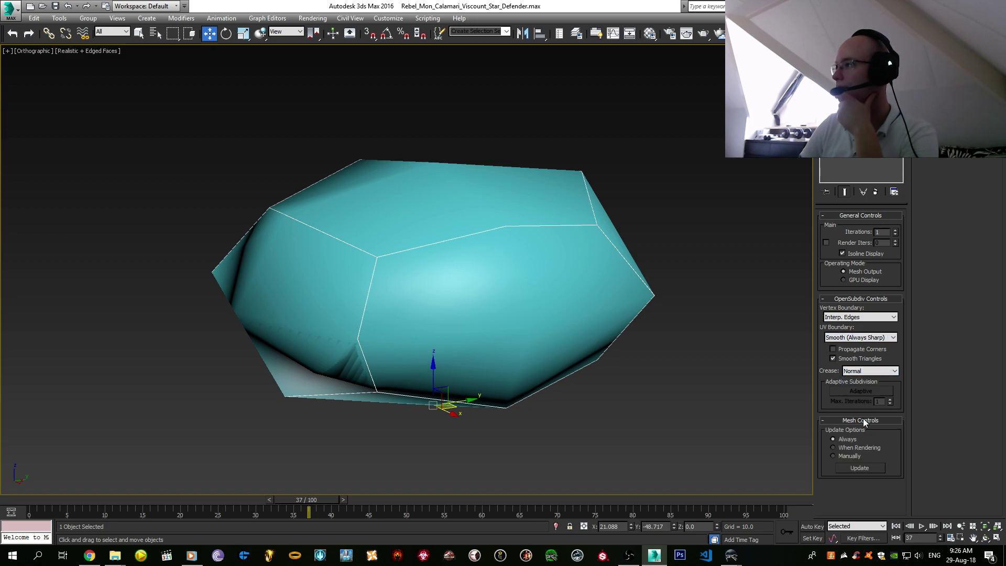
{"action": "left_click", "coordinate": [840, 440]}
{"action": "left_click", "coordinate": [860, 298]}
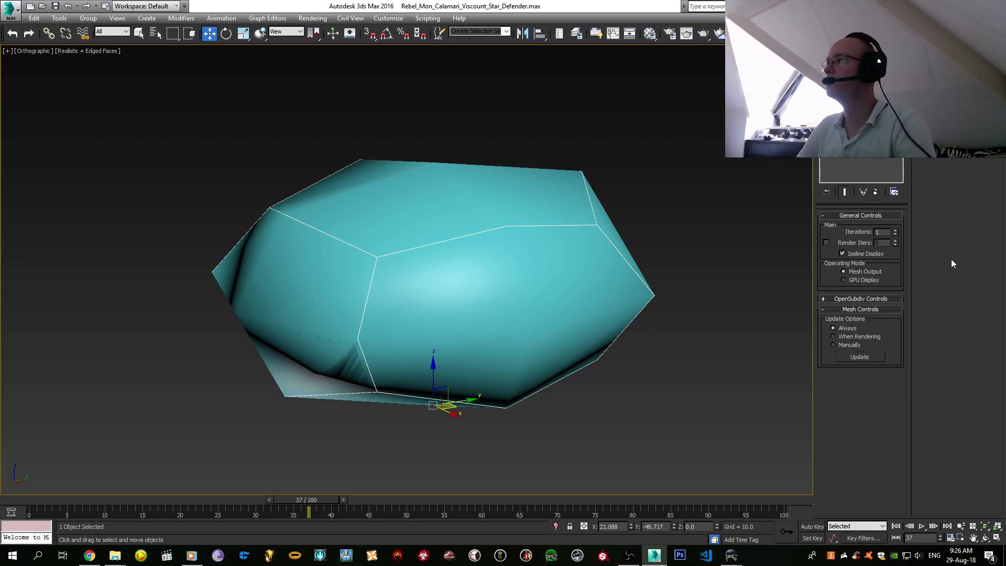
- Set the OpenSubdiv iterations to 2 and inspect the smoothed hull's sides and underside shading
{"action": "left_click", "coordinate": [895, 230]}
{"action": "middle_click_drag", "start_coordinate": [417, 287], "coordinate": [350, 272], "text": "alt"}
{"action": "middle_click_drag", "start_coordinate": [343, 282], "coordinate": [400, 286]}
{"action": "scroll", "coordinate": [349, 252], "scroll_direction": "up", "scroll_amount": 5}
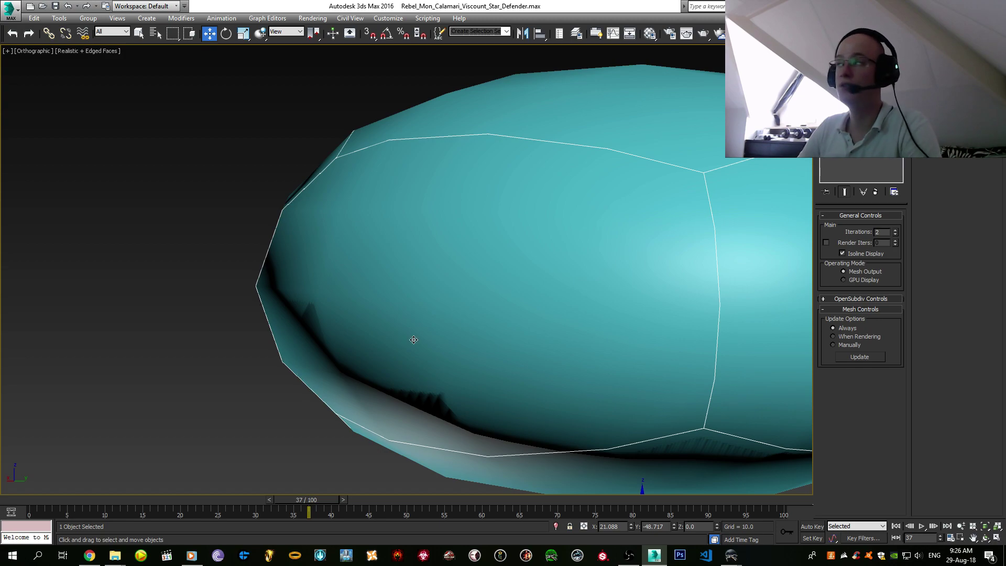
{"action": "middle_click_drag", "start_coordinate": [411, 339], "coordinate": [630, 262], "text": "alt"}
{"action": "scroll", "coordinate": [689, 275], "scroll_direction": "down", "scroll_amount": 5}
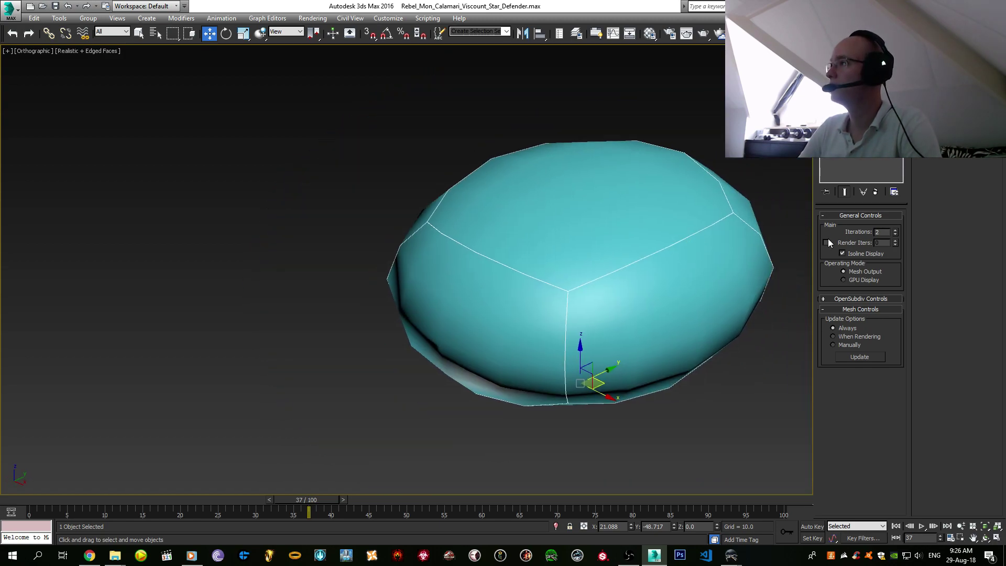
- Enable the OpenSubdiv render iterations, set both iteration values to 0, and test Isoline Display off and back on
{"action": "left_click", "coordinate": [826, 242]}
{"action": "mouse_move", "coordinate": [895, 241]}
{"action": "left_mouse_down"}
{"action": "mouse_move", "coordinate": [897, 223]}
{"action": "mouse_move", "coordinate": [886, 224]}
{"action": "mouse_move", "coordinate": [886, 243]}
{"action": "left_mouse_up"}
{"action": "scroll", "coordinate": [707, 289], "scroll_direction": "down", "scroll_amount": 3}
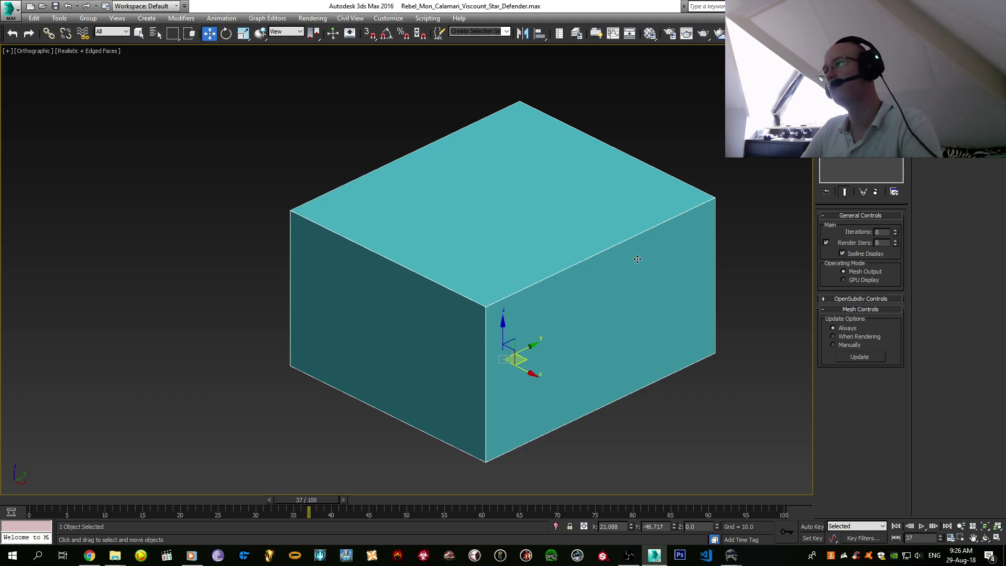
{"action": "left_click", "coordinate": [847, 254]}
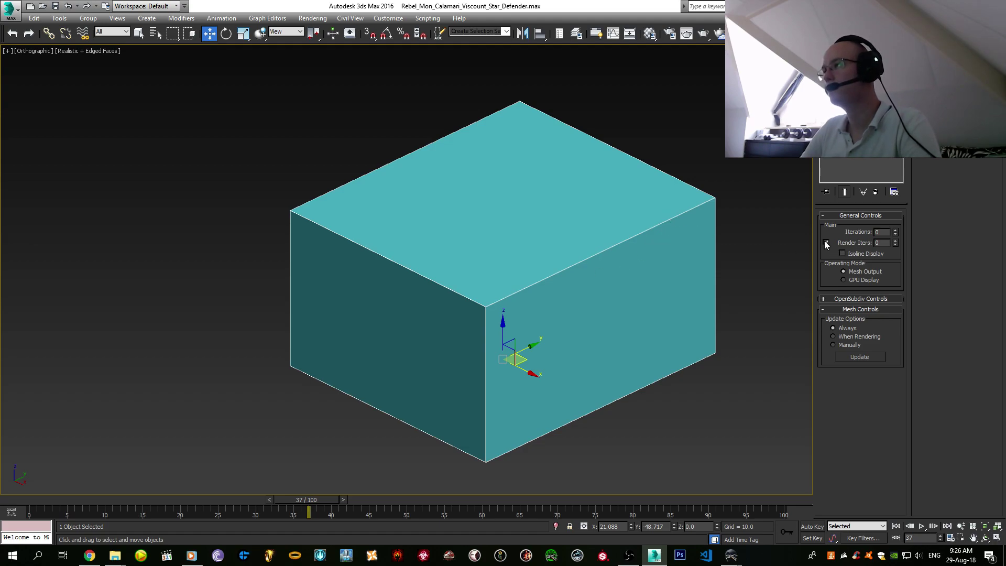
{"action": "left_click", "coordinate": [842, 254]}
{"action": "left_click", "coordinate": [826, 243]}
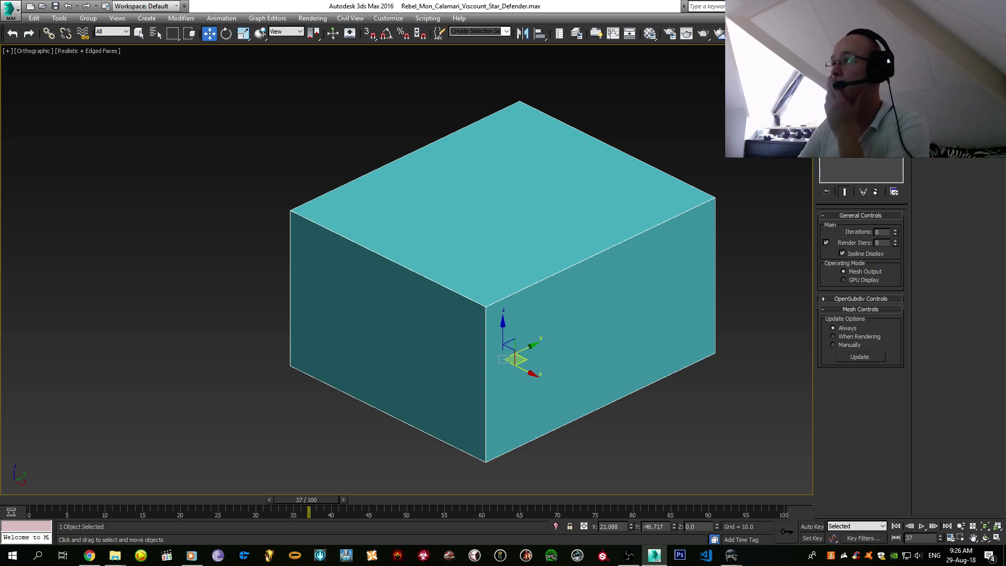
- Collapse the box's entire modifier stack into a plain editable poly
{"action": "right_click", "coordinate": [854, 127]}
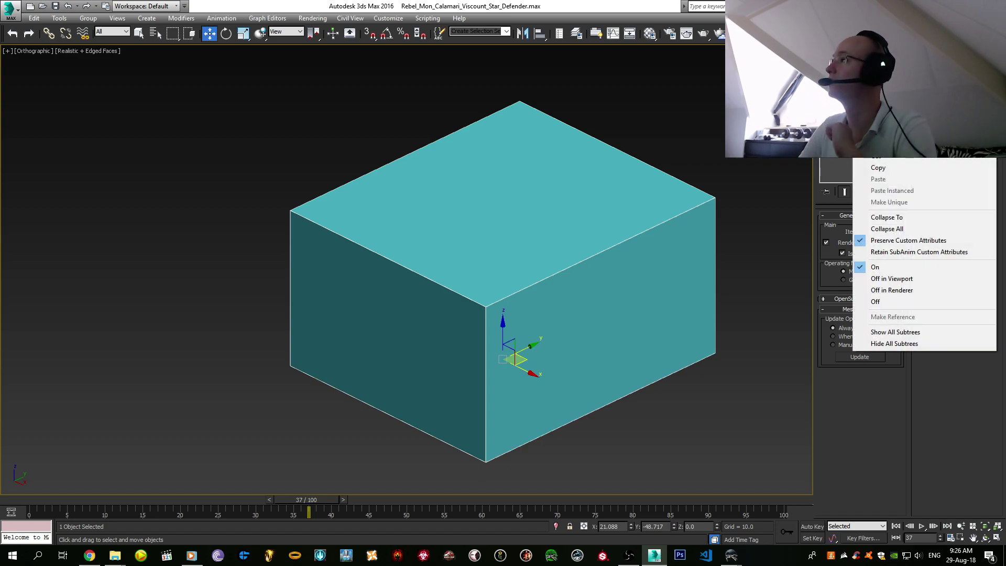
{"action": "left_click", "coordinate": [886, 229]}
{"action": "scroll", "coordinate": [502, 238], "scroll_direction": "down", "scroll_amount": 2}
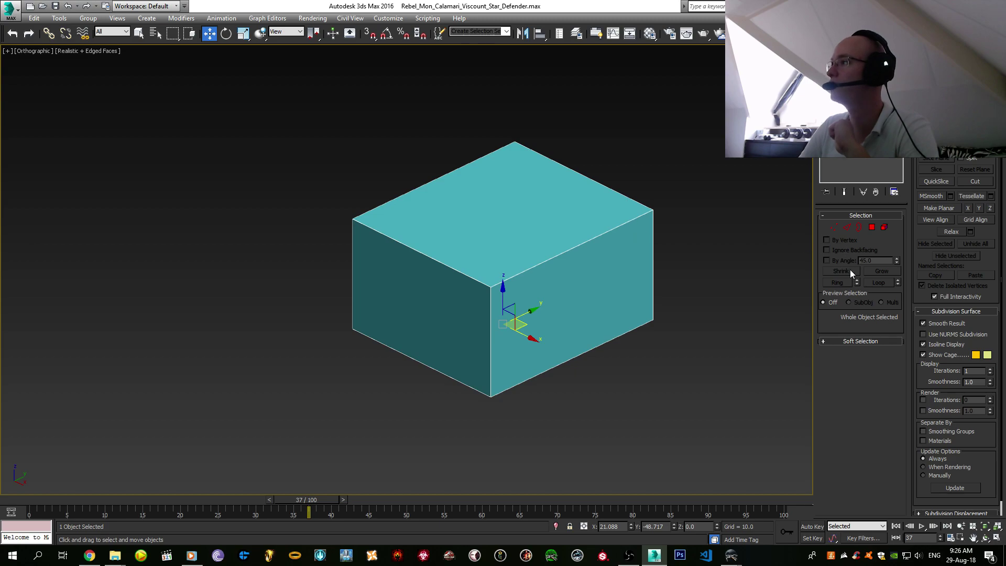
{"action": "middle_click_drag", "start_coordinate": [737, 221], "coordinate": [709, 222]}
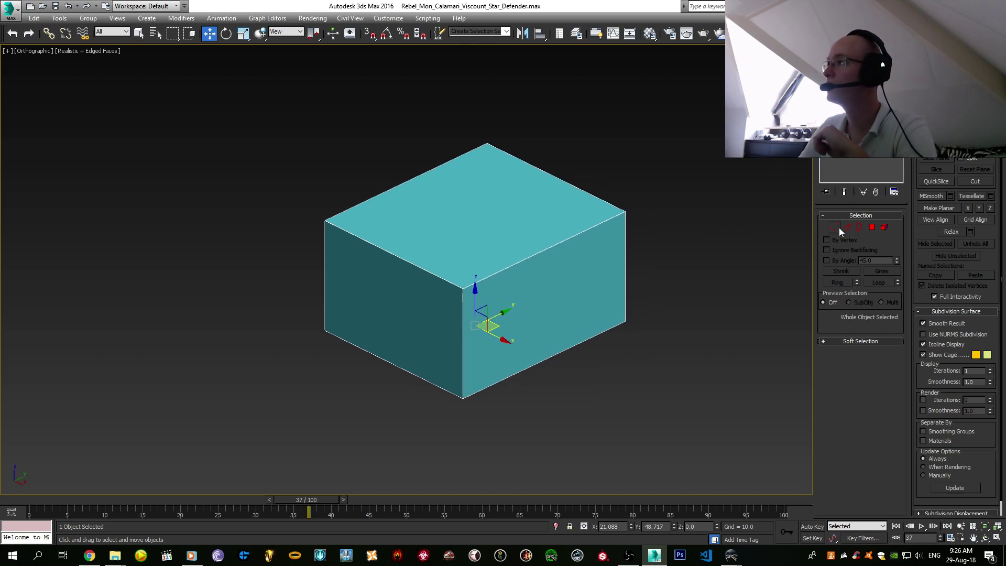
{"action": "left_click", "coordinate": [707, 267]}
- Switch to the Twitch stream page in Chrome to check the chat and broadcast view, and return to 3ds Max
{"action": "left_click", "coordinate": [89, 556]}
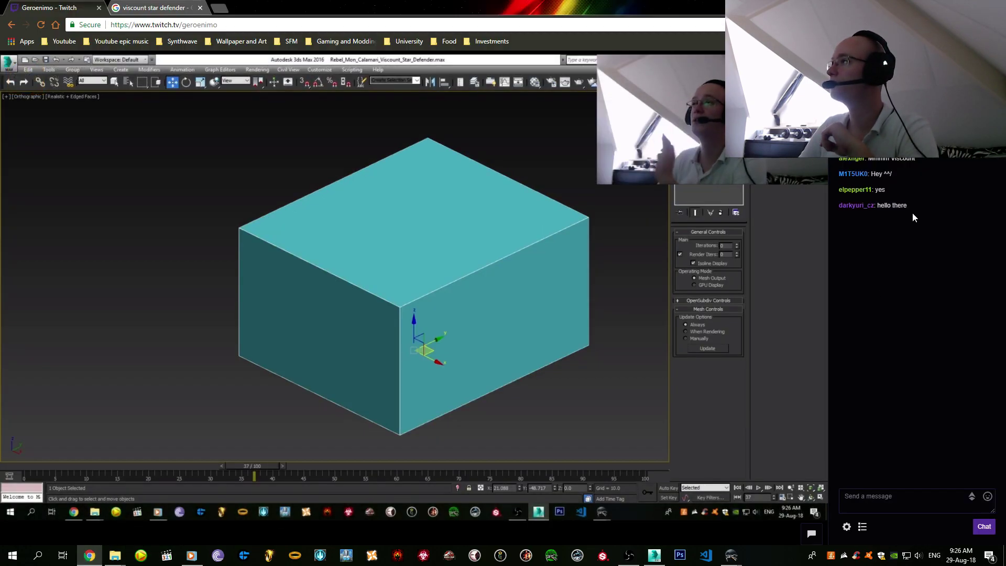
{"action": "mouse_move", "coordinate": [688, 435]}
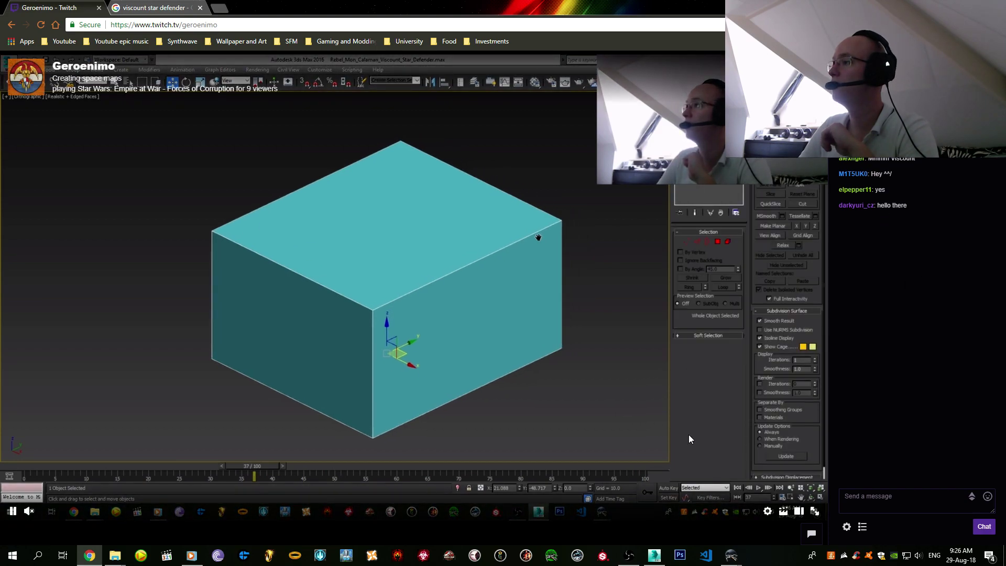
{"action": "left_click", "coordinate": [653, 555]}
- Apply a new OpenSubdiv modifier with default settings to the collapsed box
{"action": "left_click", "coordinate": [570, 275]}
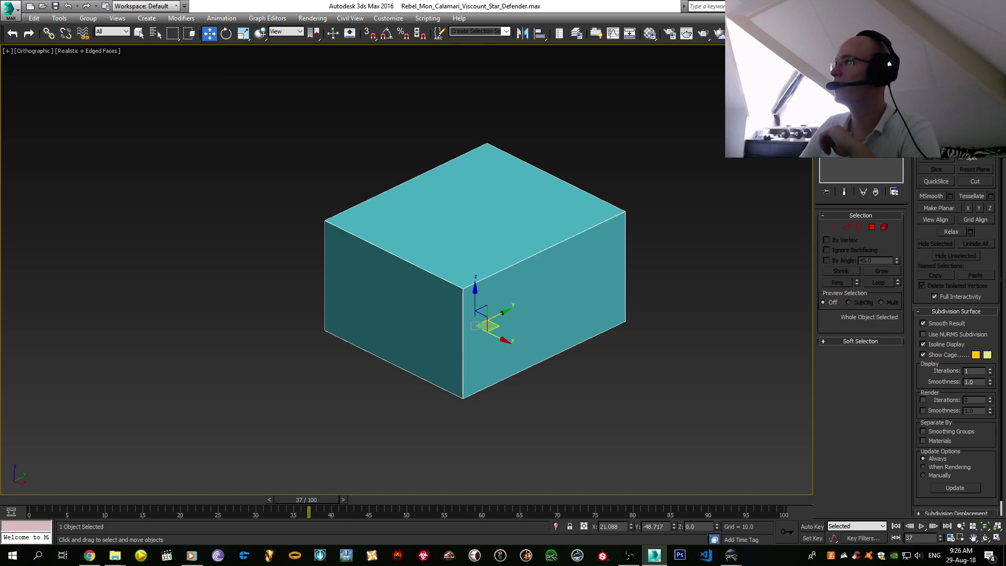
{"action": "left_click", "coordinate": [861, 86]}
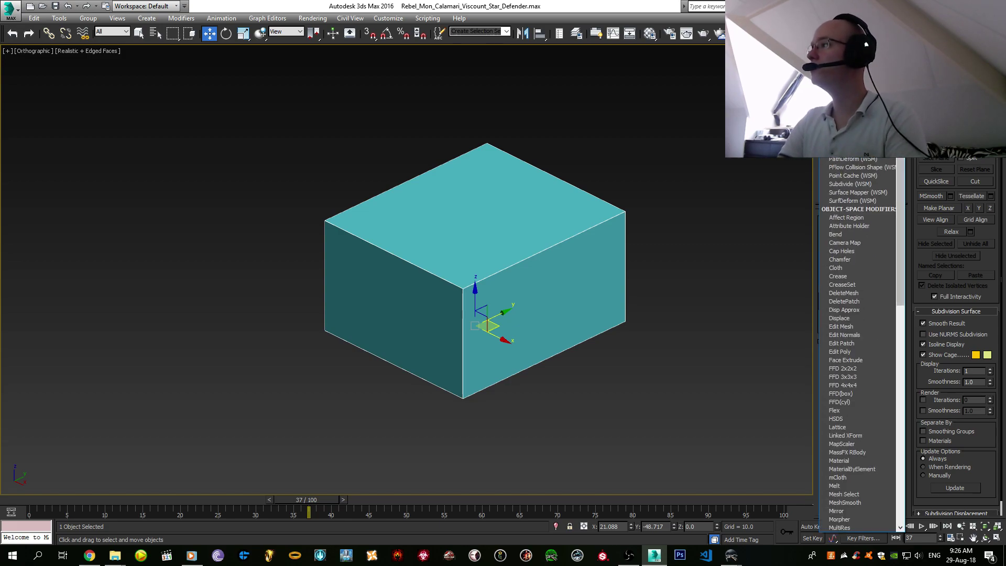
{"action": "key", "text": "o"}
{"action": "key", "text": "Return"}
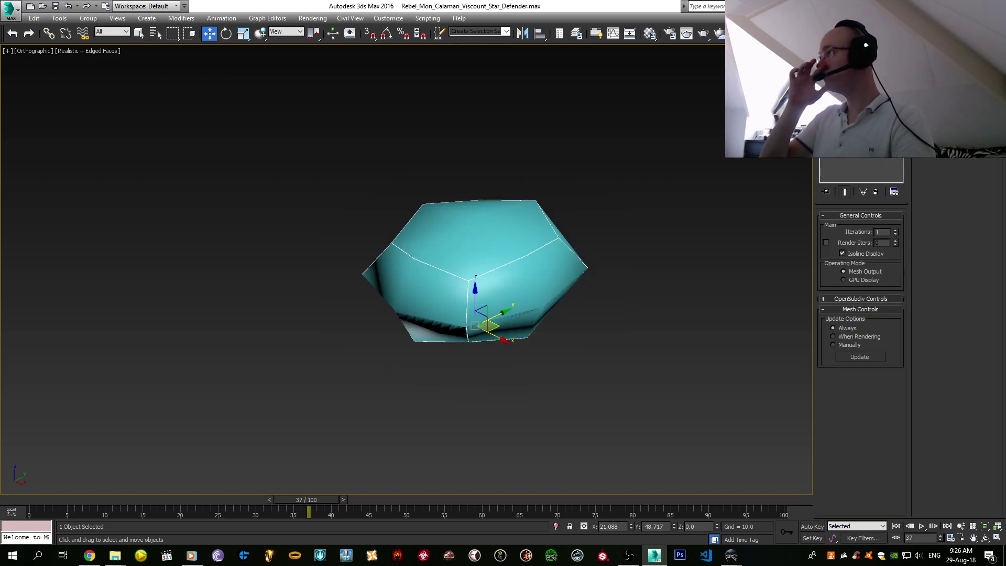
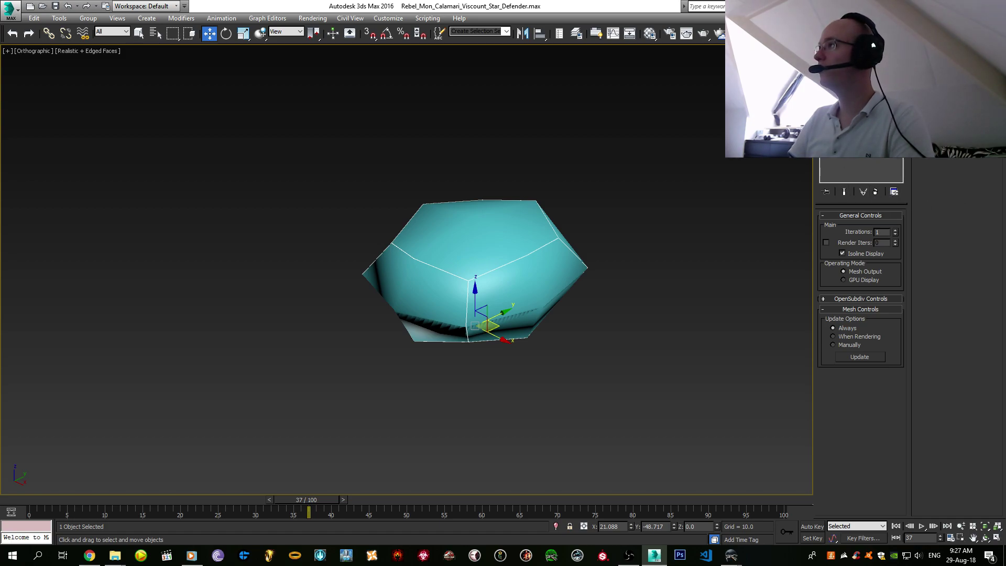
- Toggle the OpenSubdiv effect off and back on, set its iterations to 0, and check the OpenSubdiv Controls settings
{"action": "left_click", "coordinate": [842, 192]}
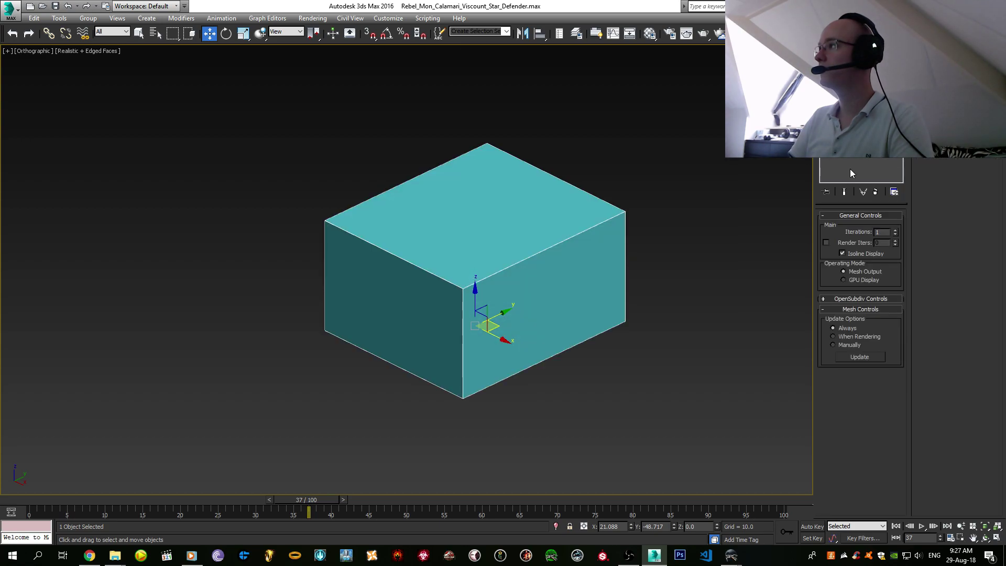
{"action": "left_click", "coordinate": [825, 86]}
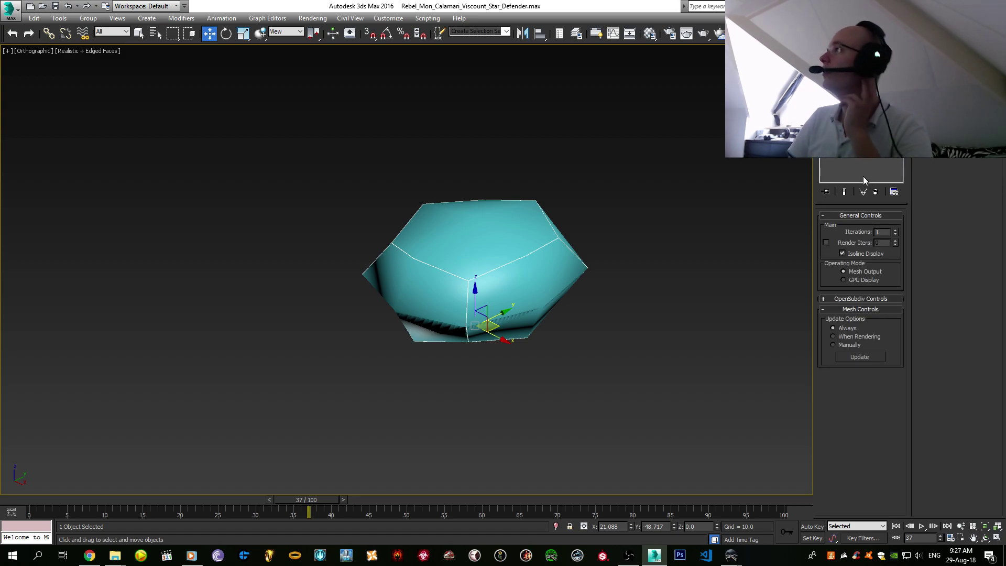
{"action": "left_click", "coordinate": [894, 233]}
{"action": "left_click", "coordinate": [895, 230]}
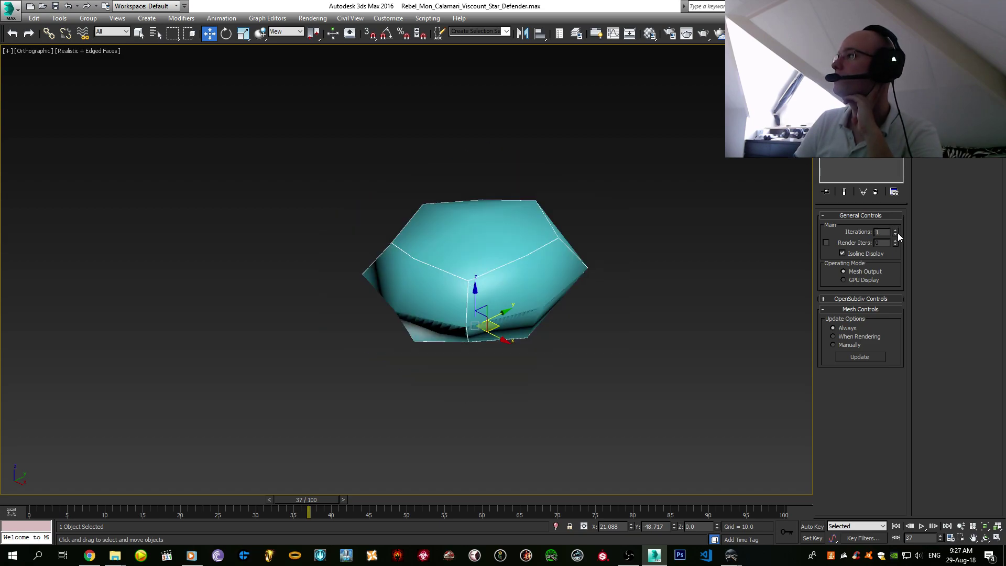
{"action": "left_click", "coordinate": [896, 234]}
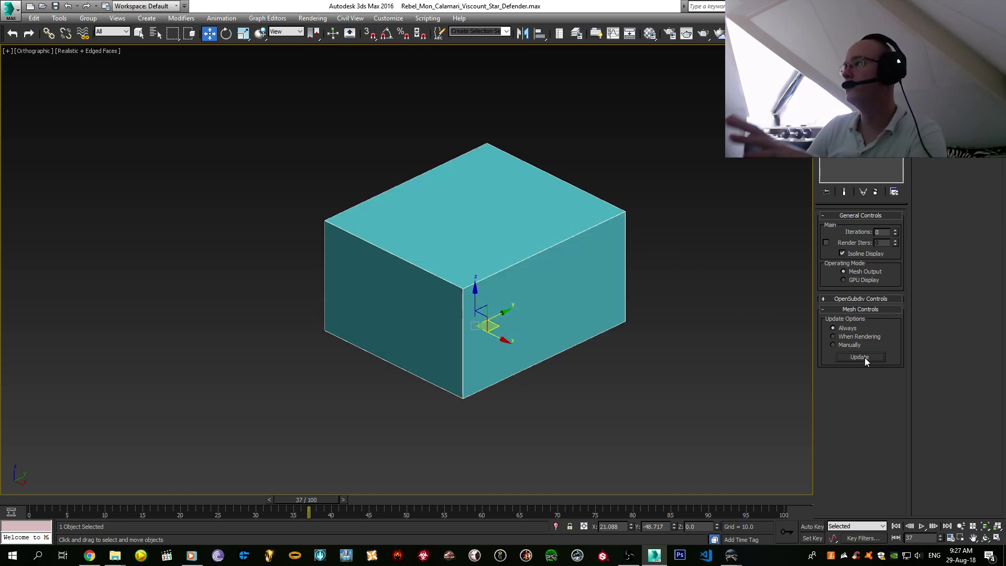
{"action": "left_click", "coordinate": [875, 301]}
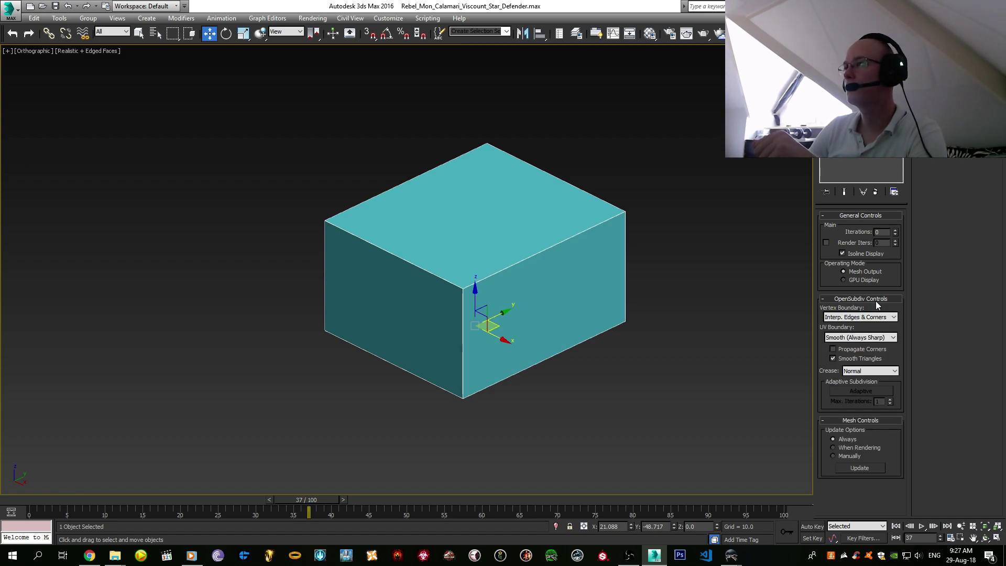
{"action": "left_click", "coordinate": [875, 301]}
- Check the OBS streaming window, then switch to Chrome and look through the gaming and modding bookmarks
{"action": "left_click", "coordinate": [629, 555]}
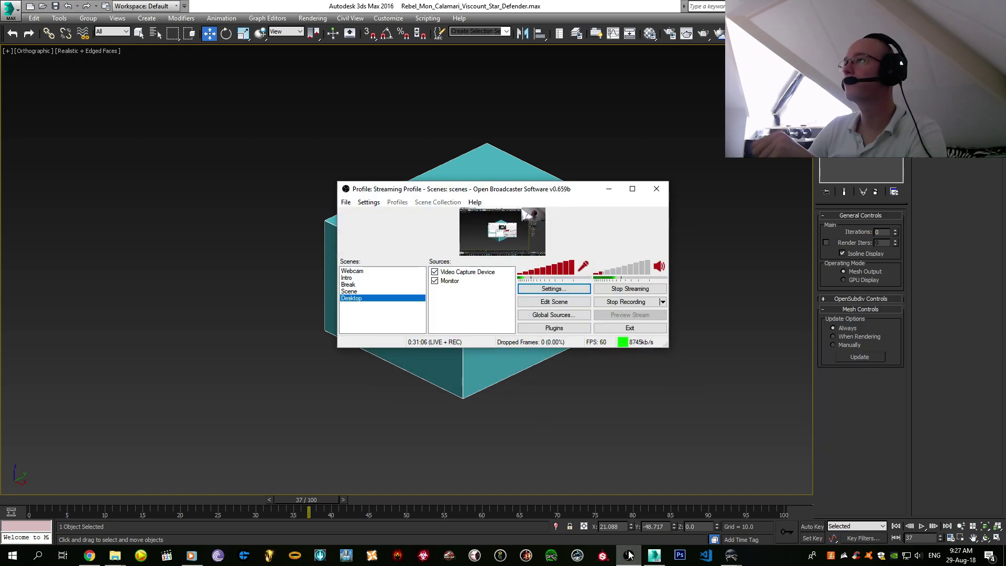
{"action": "left_click", "coordinate": [629, 555]}
{"action": "left_click", "coordinate": [89, 555]}
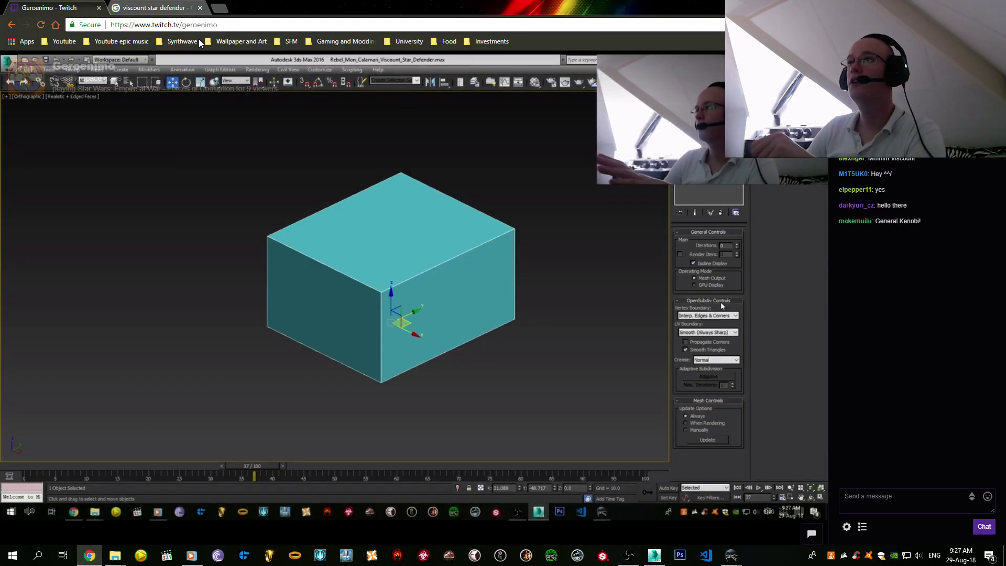
{"action": "left_click", "coordinate": [353, 43]}
{"action": "scroll", "coordinate": [454, 471], "scroll_direction": "down", "scroll_amount": 5}
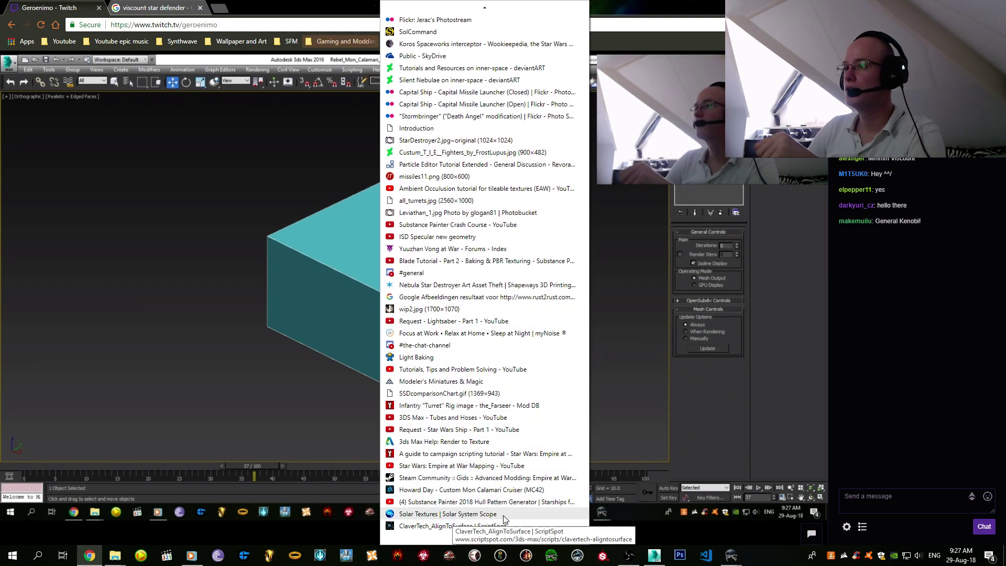
{"action": "left_click", "coordinate": [673, 354]}
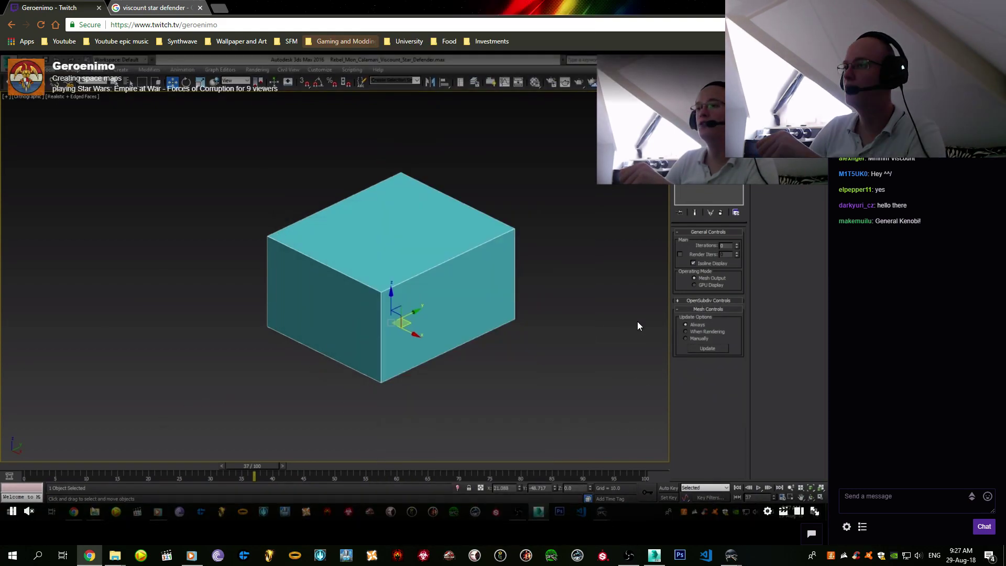
- Search Google for "subdivide 3ds max" in a new browser tab
{"action": "left_click", "coordinate": [219, 7]}
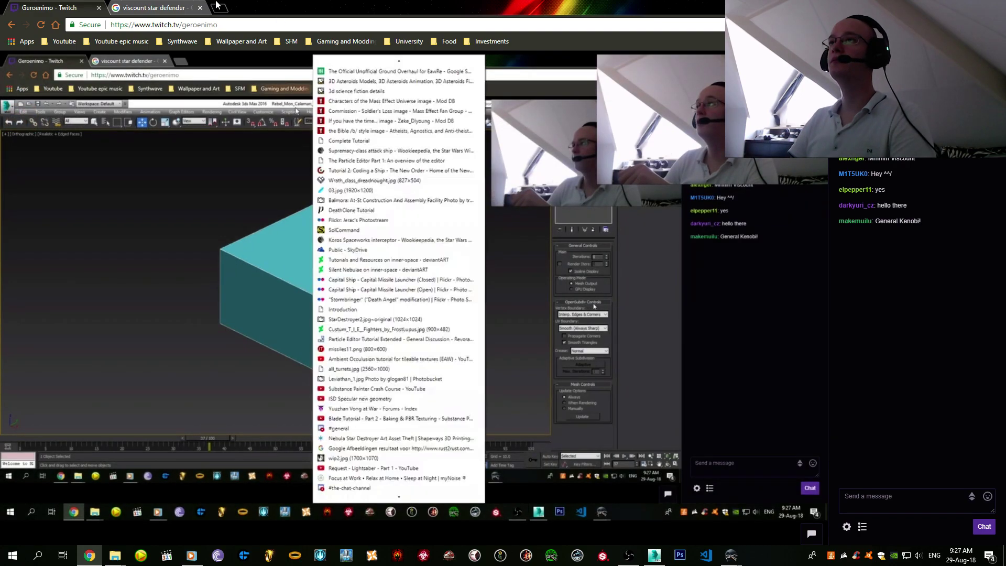
{"action": "type", "text": "subdivide m"}
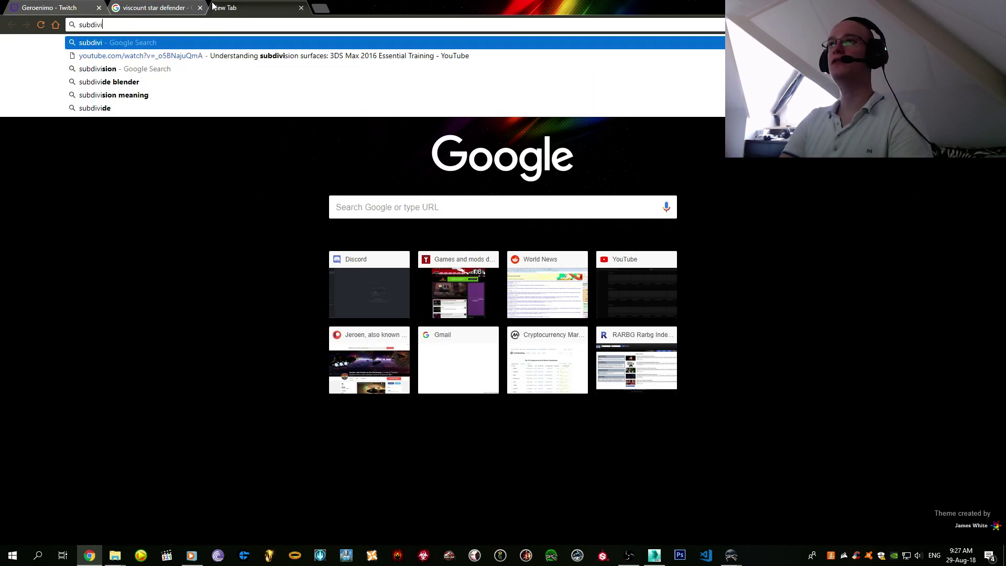
{"action": "key", "text": "BackSpace"}
{"action": "type", "text": "3ds max"}
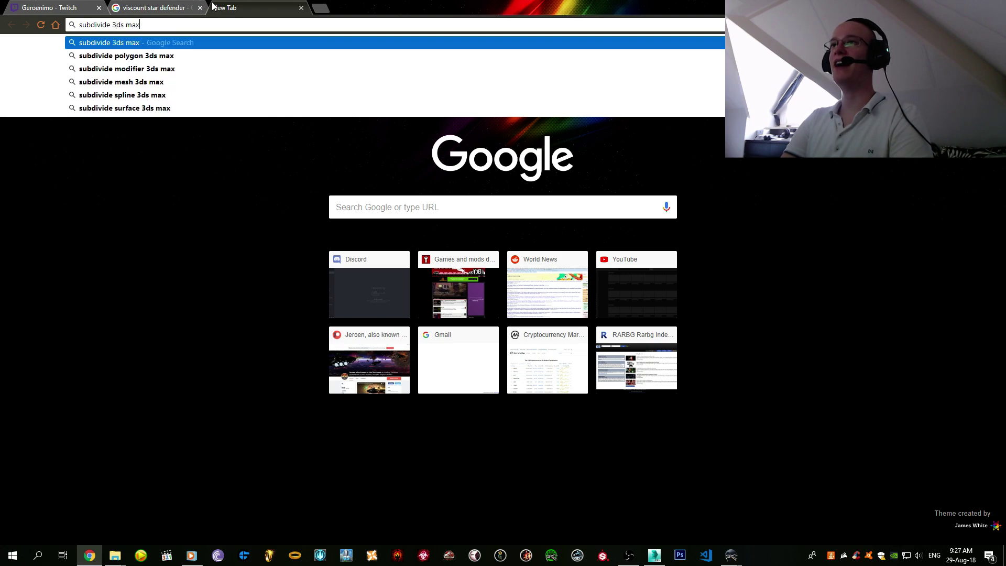
{"action": "key", "text": "Return"}
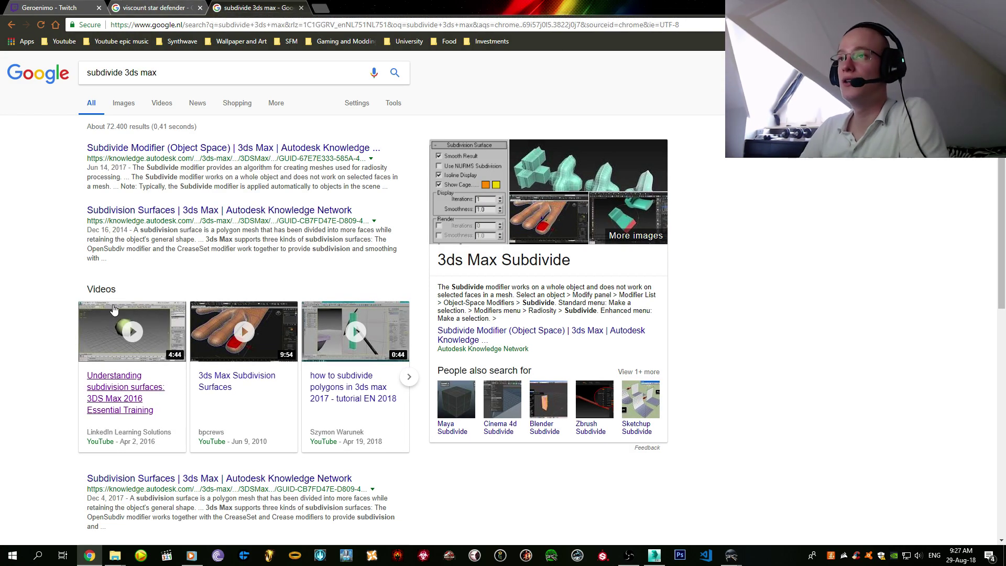
- Open the video "Understanding subdivision surfaces: 3DS Max 2016 Essential Training" and skim to its part on OpenSubdiv iterations and Isoline Display
{"action": "left_click", "coordinate": [106, 378]}
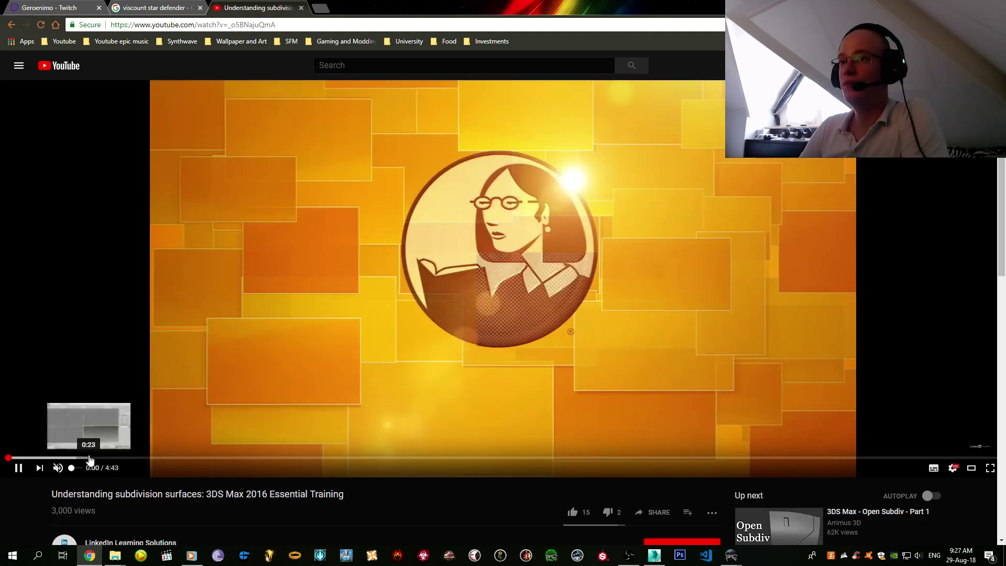
{"action": "left_click", "coordinate": [148, 457]}
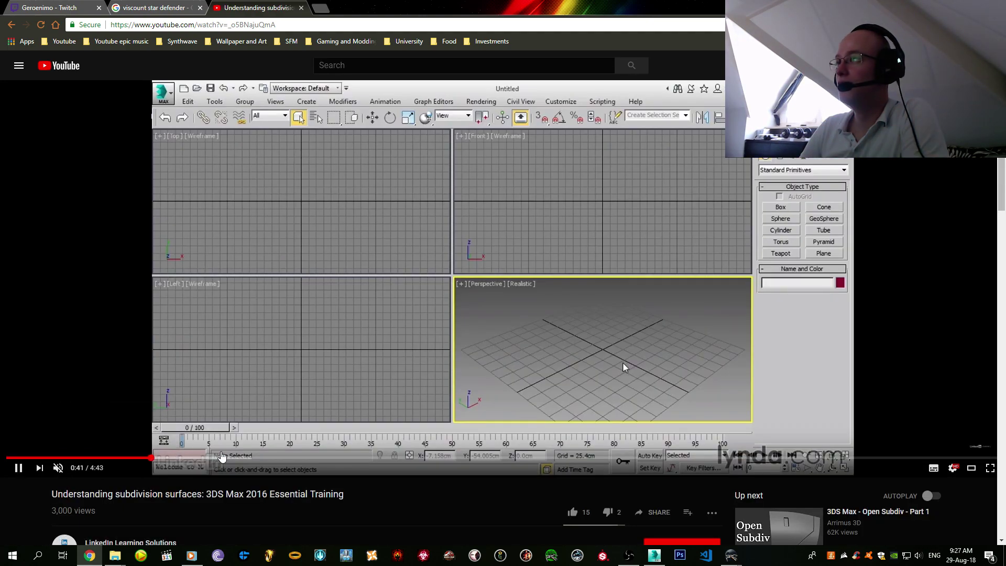
{"action": "left_click", "coordinate": [324, 457]}
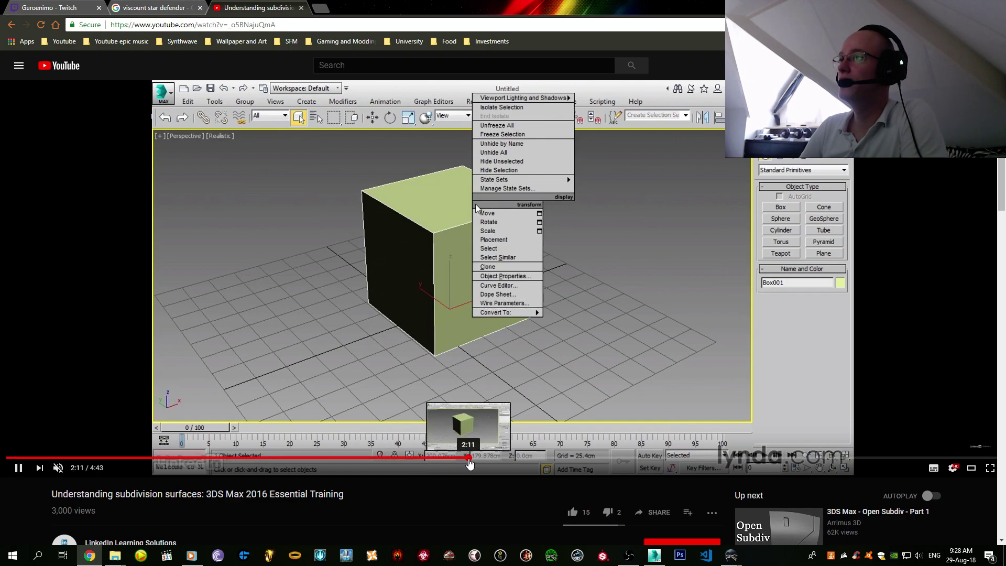
{"action": "left_click", "coordinate": [467, 458]}
{"action": "left_click", "coordinate": [557, 458]}
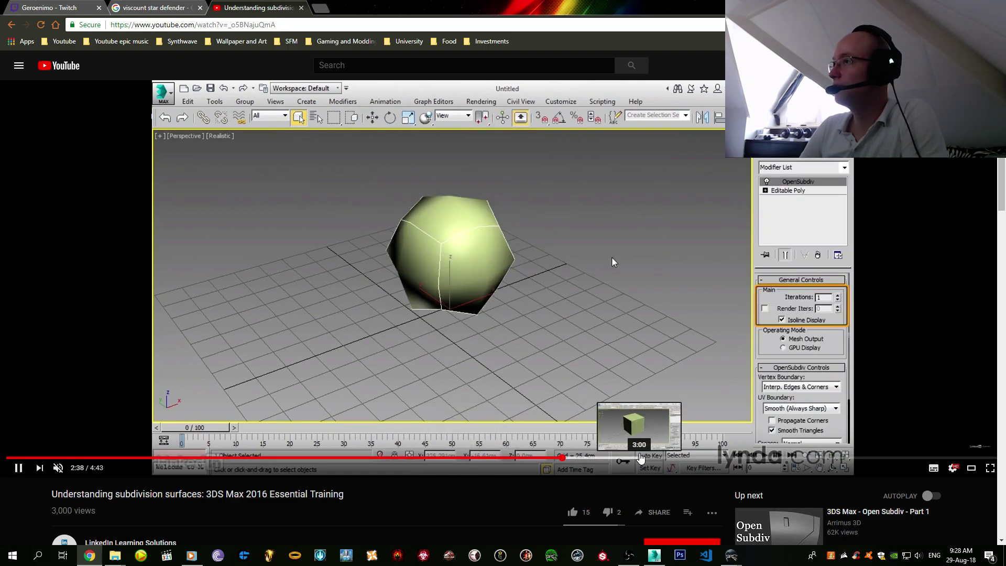
{"action": "left_click", "coordinate": [641, 458]}
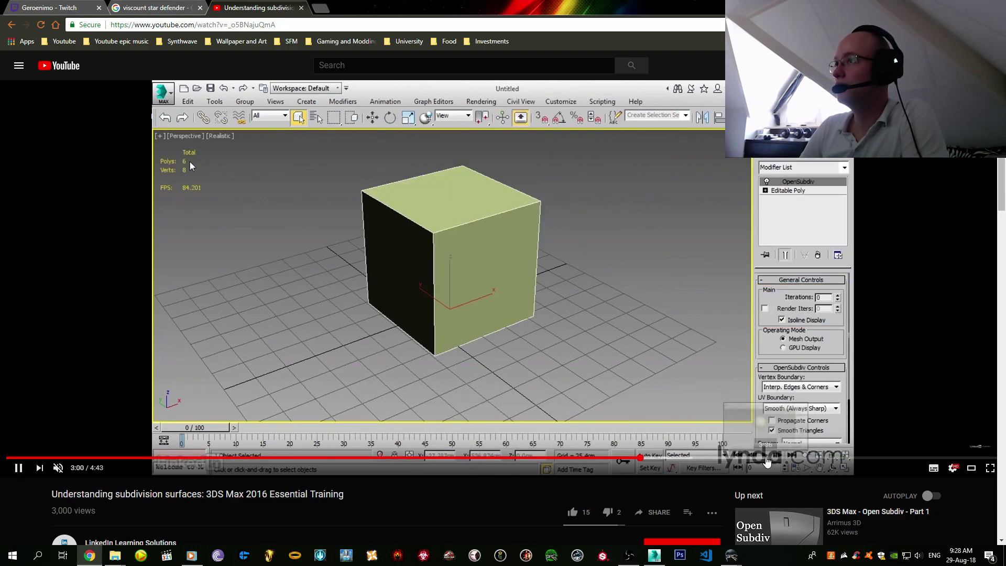
{"action": "left_click", "coordinate": [739, 458]}
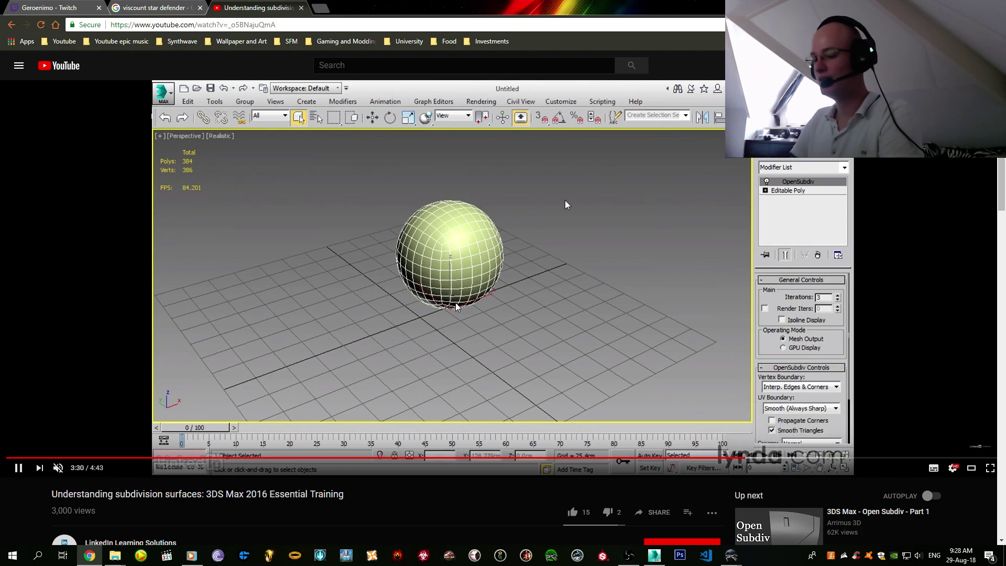
{"action": "key", "text": "j"}
{"action": "key", "text": "j"}
{"action": "key", "text": "j"}
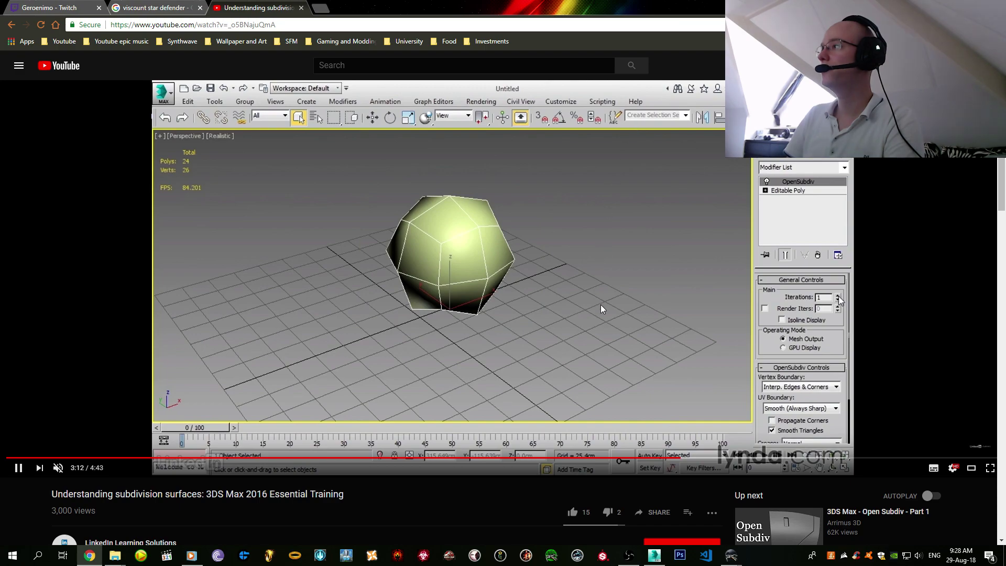
- Return to 3ds Max, set the OpenSubdiv iterations to 1, and turn off Isoline Display to inspect the box's subdivided edges
{"action": "key", "text": "alt+Tab"}
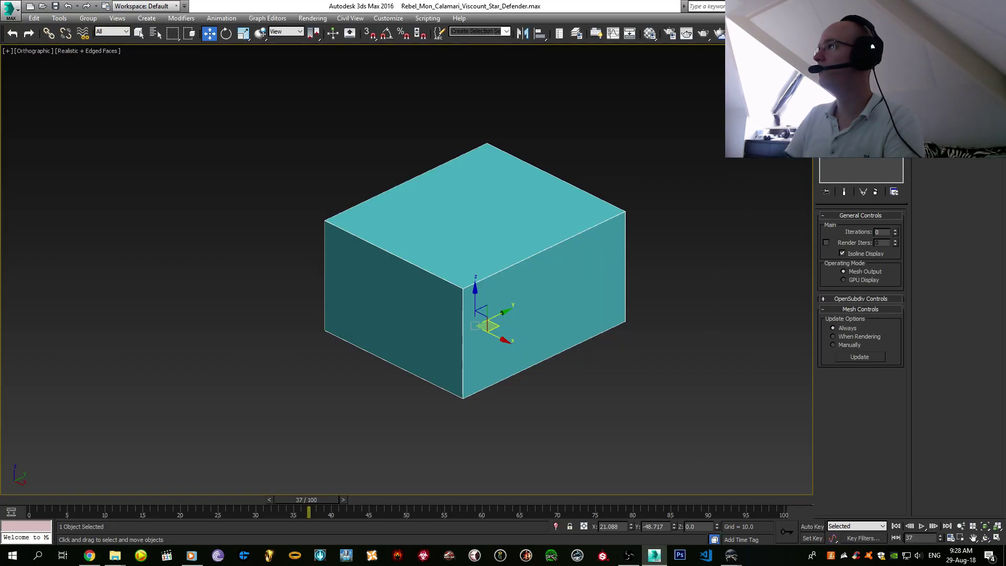
{"action": "left_click", "coordinate": [894, 232]}
{"action": "left_click", "coordinate": [843, 254]}
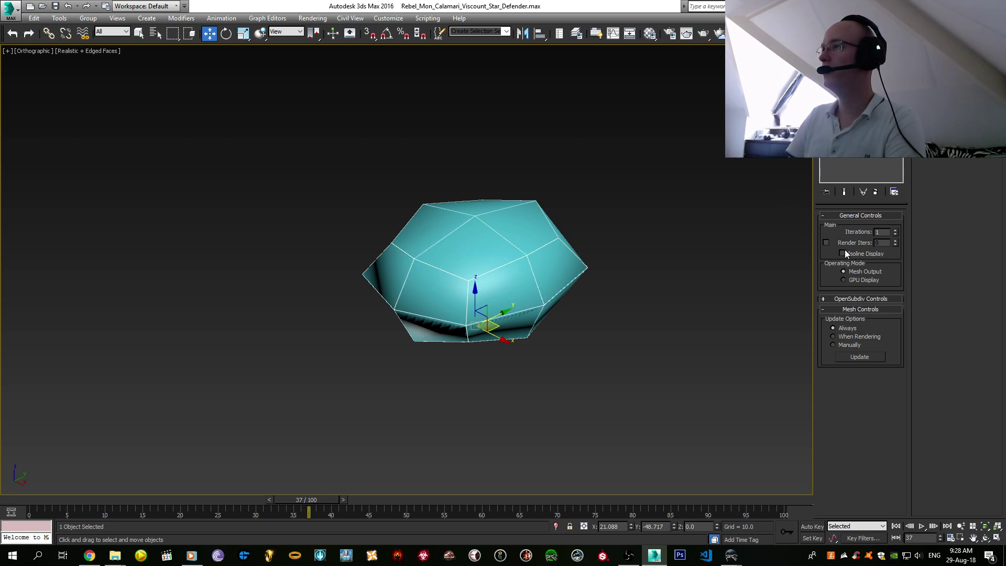
{"action": "scroll", "coordinate": [527, 286], "scroll_direction": "up", "scroll_amount": 3}
{"action": "middle_click_drag", "start_coordinate": [527, 286], "coordinate": [481, 327], "text": "alt"}
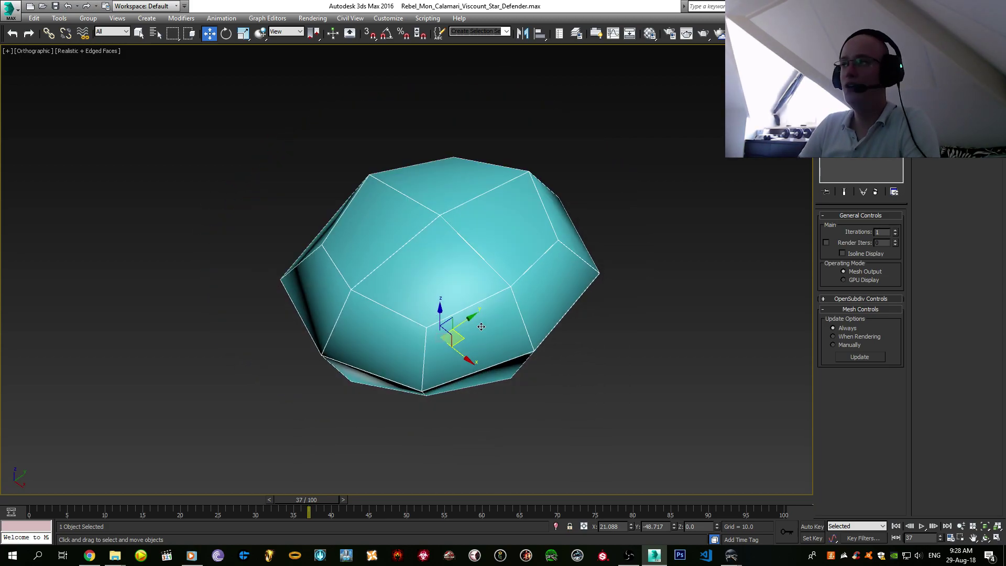
{"action": "left_click_drag", "start_coordinate": [425, 335], "coordinate": [450, 333]}
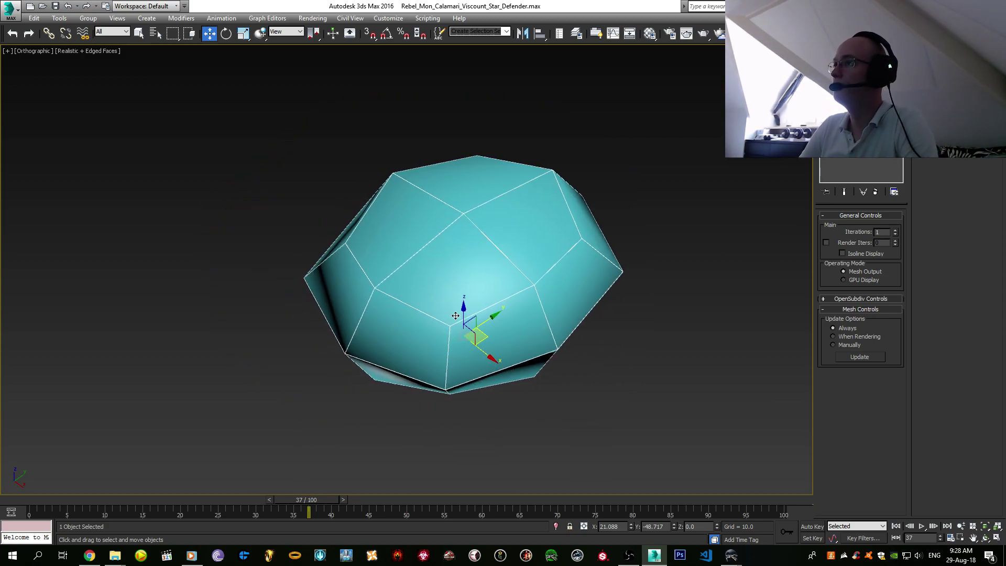
{"action": "mouse_move", "coordinate": [456, 315]}
{"action": "middle_mouse_down", "text": "alt"}
{"action": "mouse_move", "coordinate": [442, 234]}
{"action": "mouse_move", "coordinate": [449, 314]}
{"action": "middle_mouse_up", "text": "alt"}
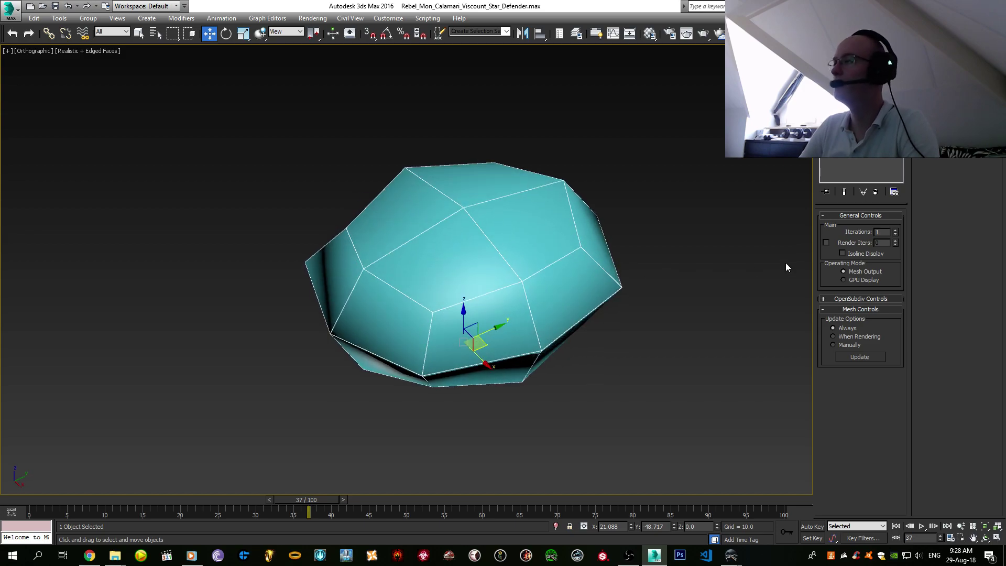
- Raise the OpenSubdiv iterations step by step to 6
{"action": "left_click", "coordinate": [895, 231]}
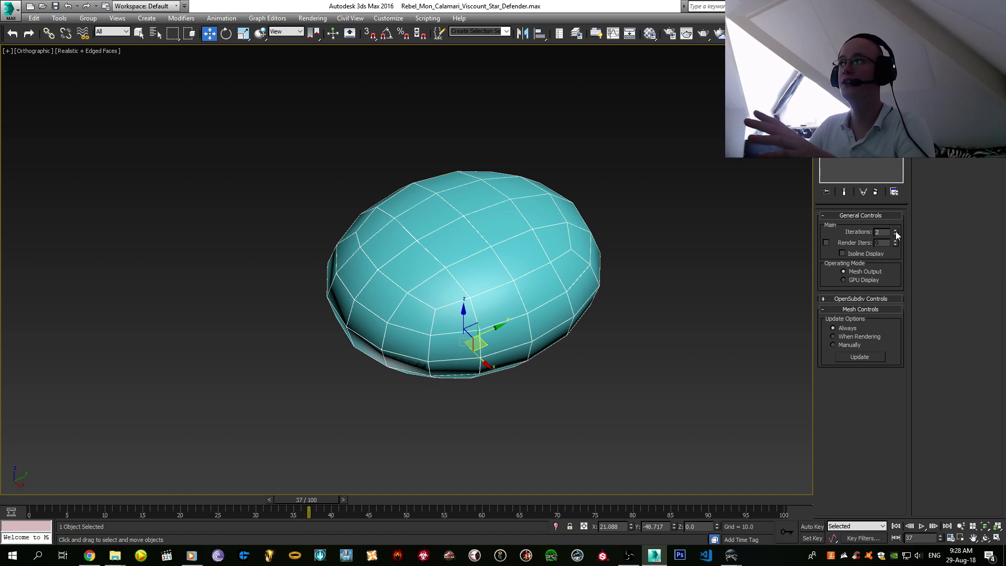
{"action": "left_click", "coordinate": [894, 231]}
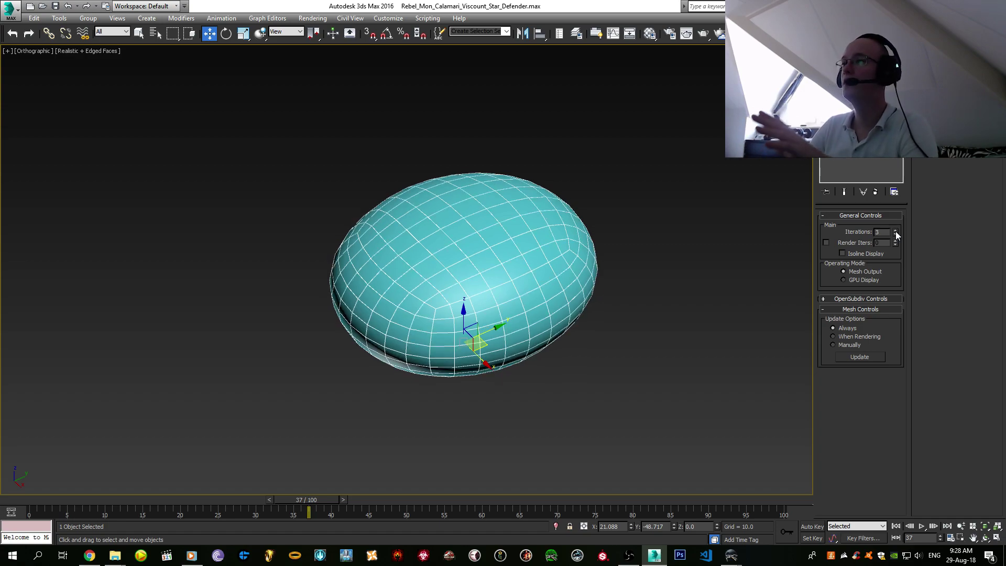
{"action": "left_click", "coordinate": [894, 231]}
{"action": "left_click", "coordinate": [895, 231]}
{"action": "left_click", "coordinate": [895, 231]}
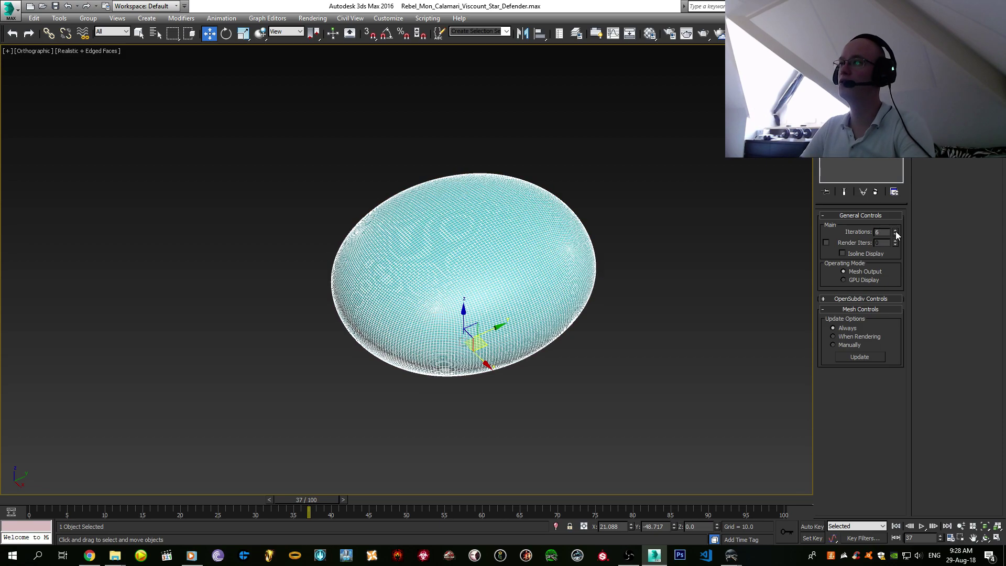
- Turn off the viewport's edged faces to examine the smooth surface up close, and turn them back on
{"action": "key", "text": "F4"}
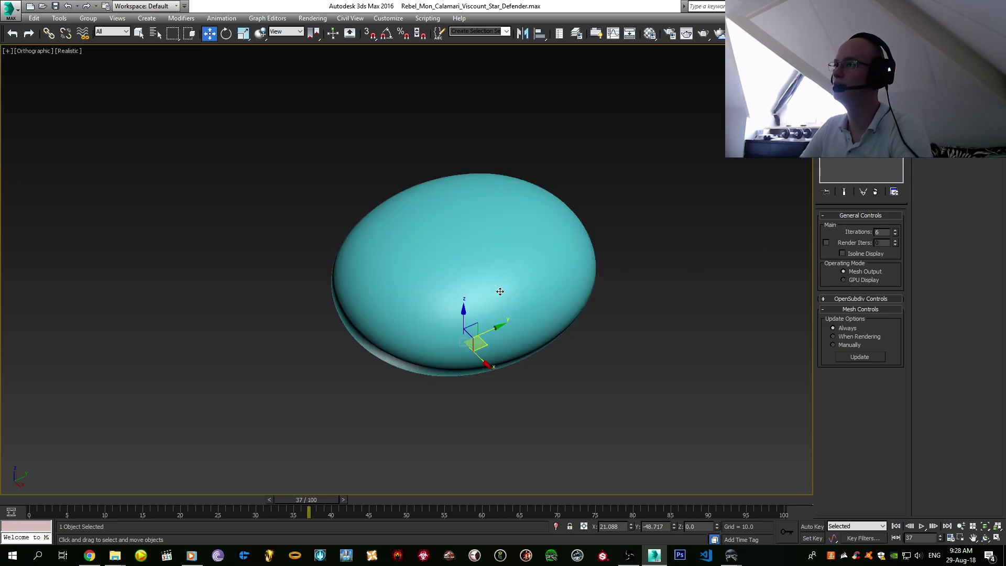
{"action": "scroll", "coordinate": [500, 292], "scroll_direction": "up", "scroll_amount": 5}
{"action": "middle_click_drag", "start_coordinate": [478, 292], "coordinate": [369, 158], "text": "alt"}
{"action": "key", "text": "F4"}
{"action": "mouse_move", "coordinate": [595, 253]}
{"action": "middle_mouse_down", "text": "alt"}
{"action": "mouse_move", "coordinate": [498, 325]}
{"action": "mouse_move", "coordinate": [511, 294]}
{"action": "mouse_move", "coordinate": [560, 274]}
{"action": "mouse_move", "coordinate": [460, 305]}
{"action": "mouse_move", "coordinate": [529, 259]}
{"action": "middle_mouse_up", "text": "alt"}
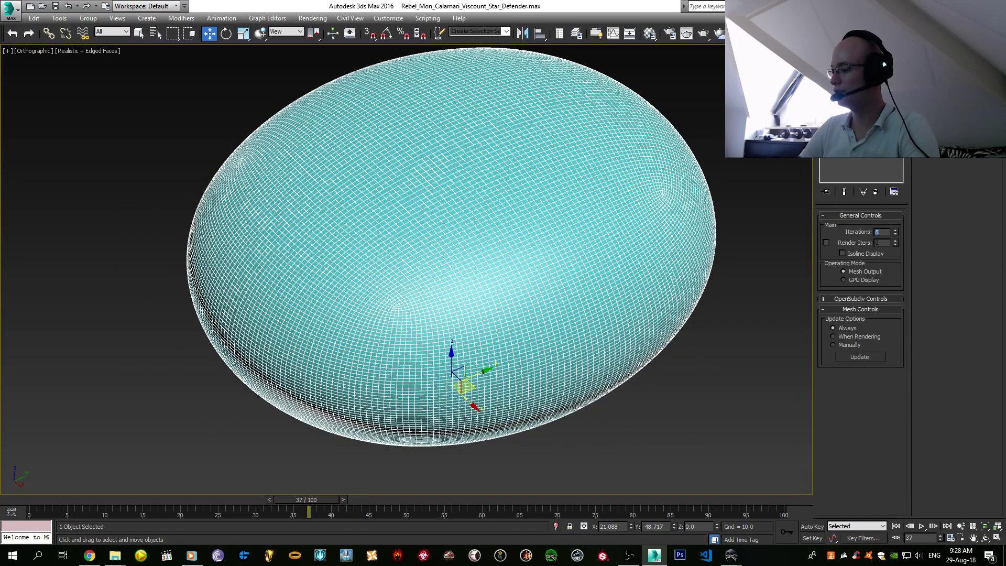
- Set the OpenSubdiv iterations to 3 and inspect the rounded hull from a lower angle
{"action": "key", "text": "Return"}
{"action": "scroll", "coordinate": [478, 252], "scroll_direction": "down", "scroll_amount": 5}
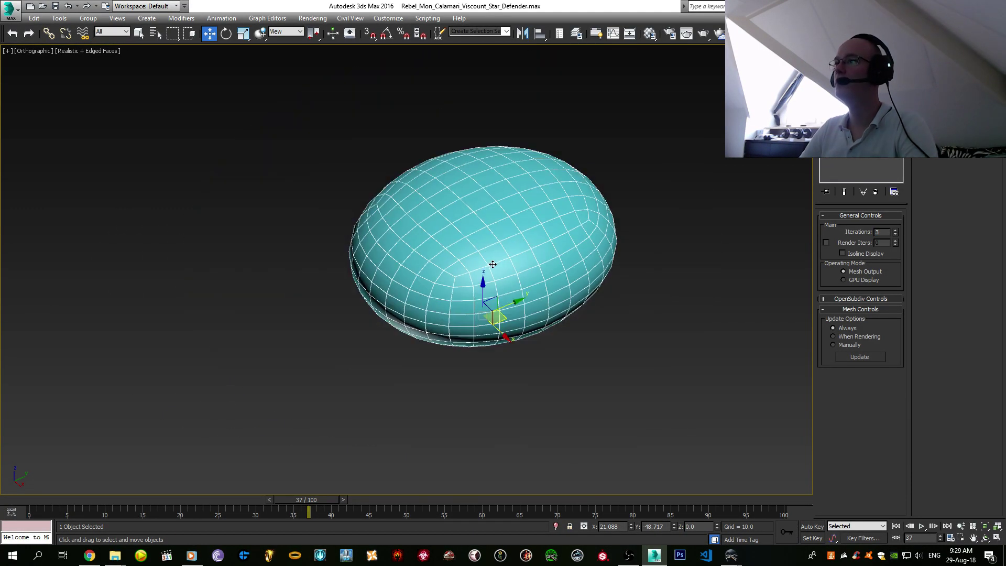
{"action": "middle_click_drag", "start_coordinate": [478, 251], "coordinate": [469, 242], "text": "alt"}
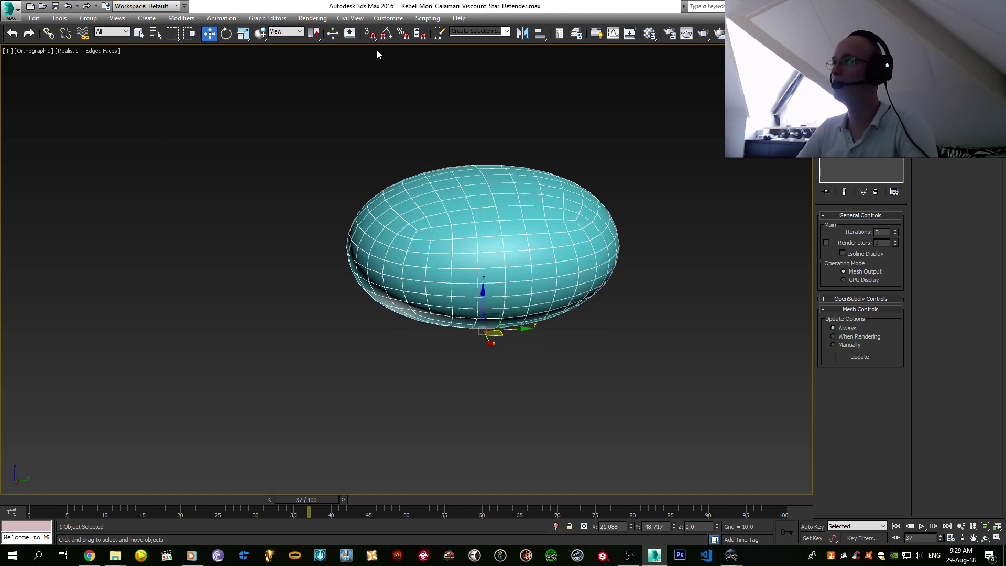
- Enter the Vertex level of the Editable Poly beneath OpenSubdiv and turn on the end result display around the box cage
{"action": "left_click", "coordinate": [825, 131]}
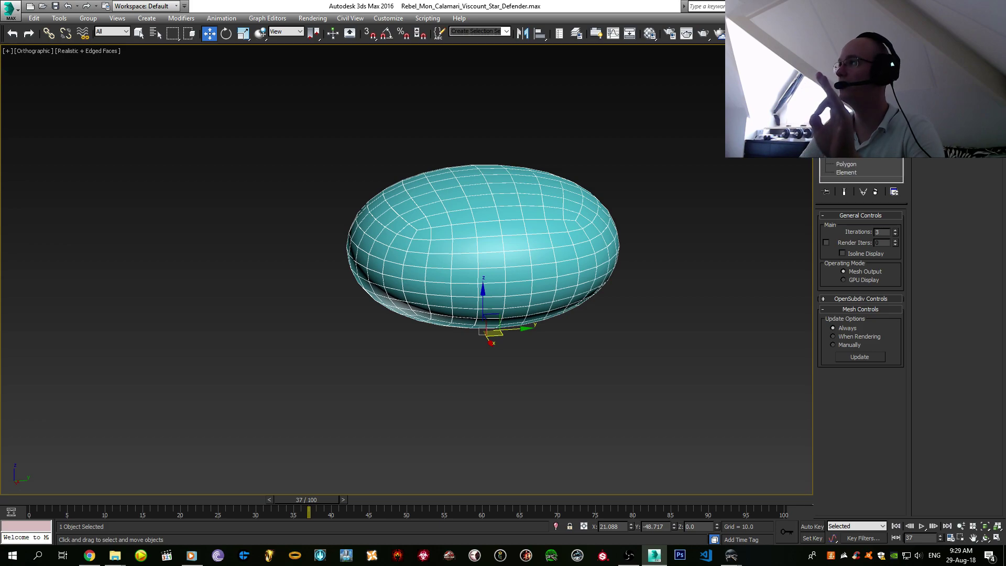
{"action": "left_click", "coordinate": [844, 139]}
{"action": "middle_click_drag", "start_coordinate": [402, 259], "coordinate": [411, 287]}
{"action": "scroll", "coordinate": [404, 269], "scroll_direction": "down", "scroll_amount": 3}
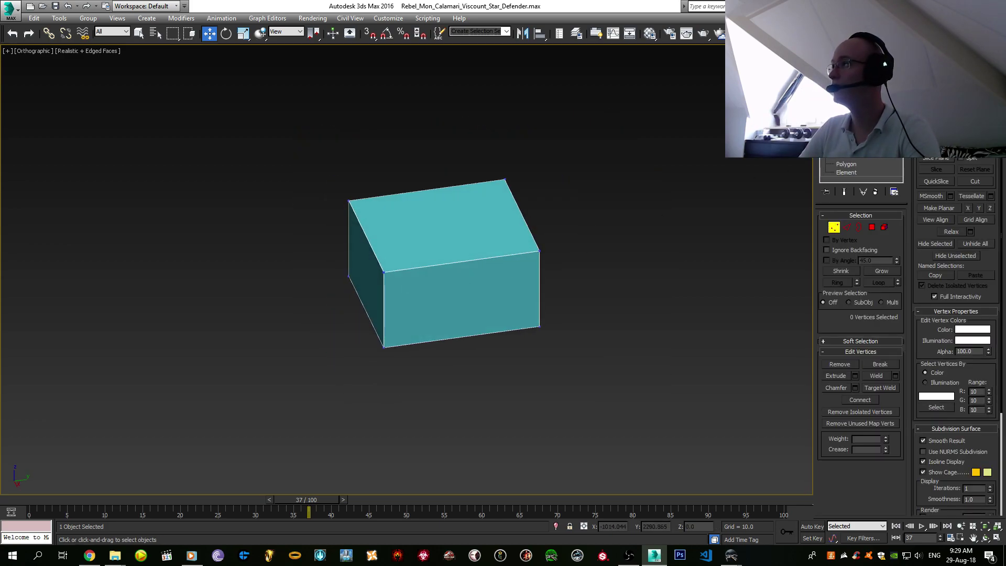
{"action": "left_click", "coordinate": [844, 192]}
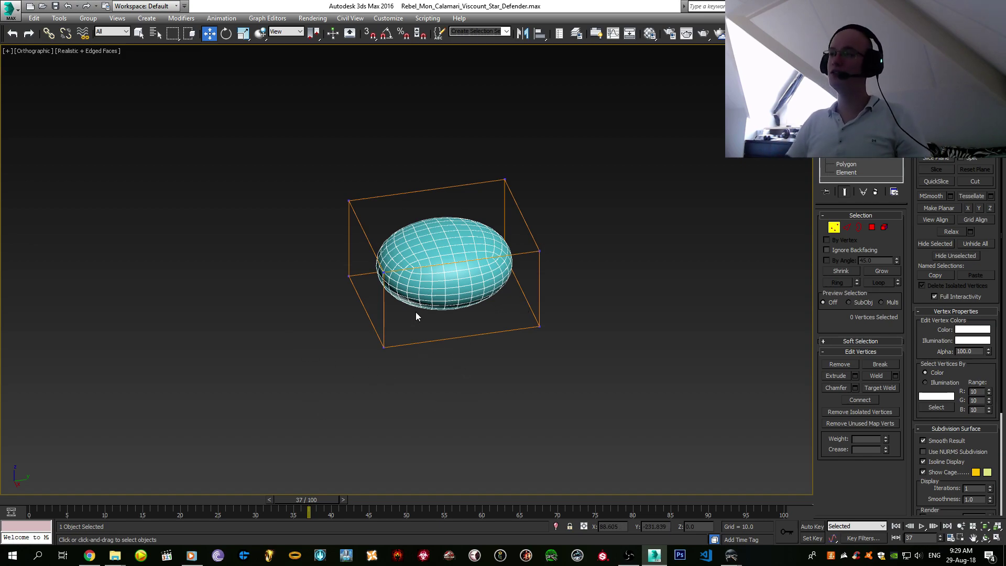
- Select the two vertices at one corner of the box cage and check the rounded hull from other angles
{"action": "middle_click_drag", "start_coordinate": [416, 314], "coordinate": [460, 233], "text": "alt"}
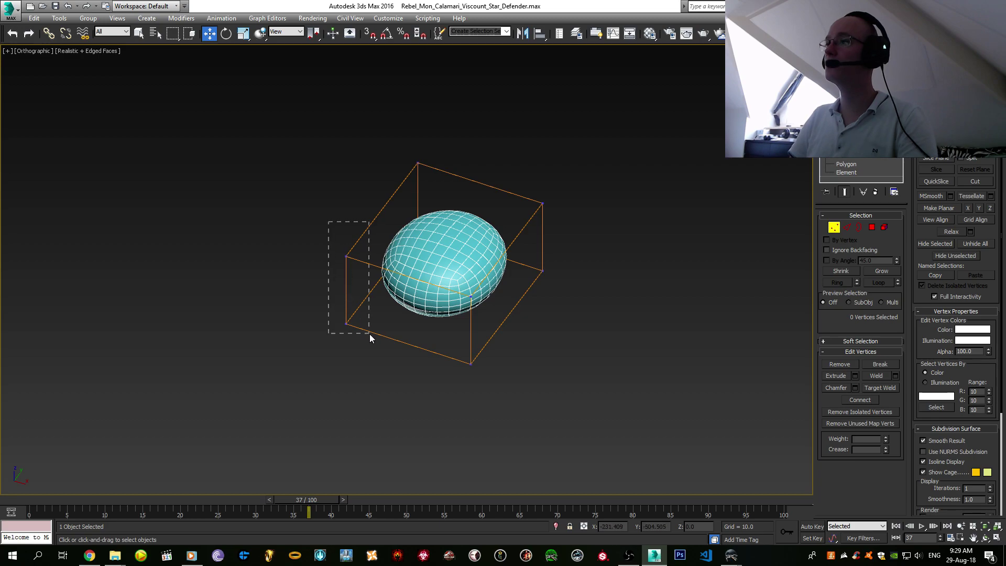
{"action": "left_click_drag", "start_coordinate": [370, 335], "coordinate": [111, 227]}
{"action": "middle_click_drag", "start_coordinate": [367, 251], "coordinate": [463, 262], "text": "alt"}
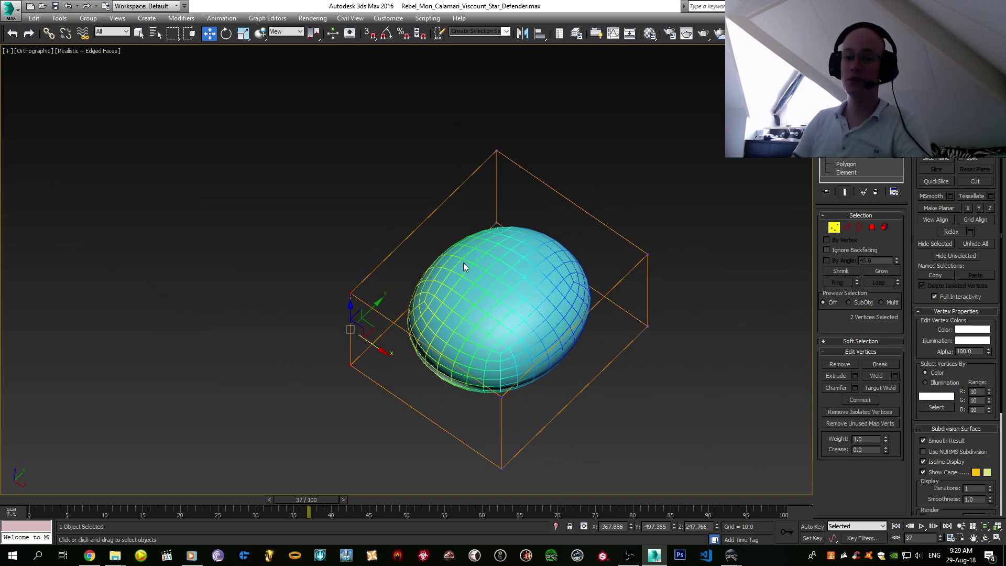
- Remove the OpenSubdiv modifier from the hull and delete the remaining box from the scene
{"action": "right_click", "coordinate": [860, 158]}
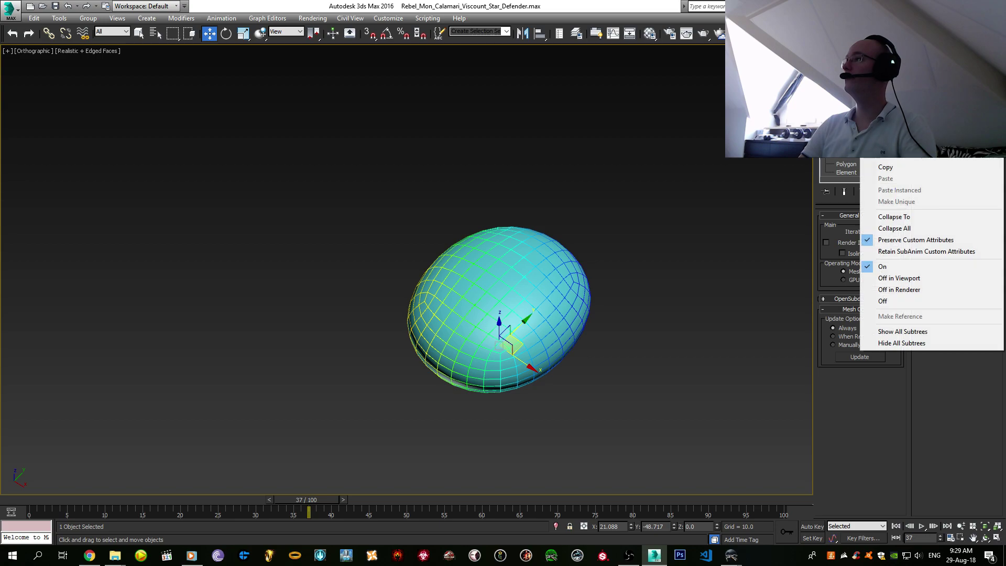
{"action": "left_click", "coordinate": [886, 140]}
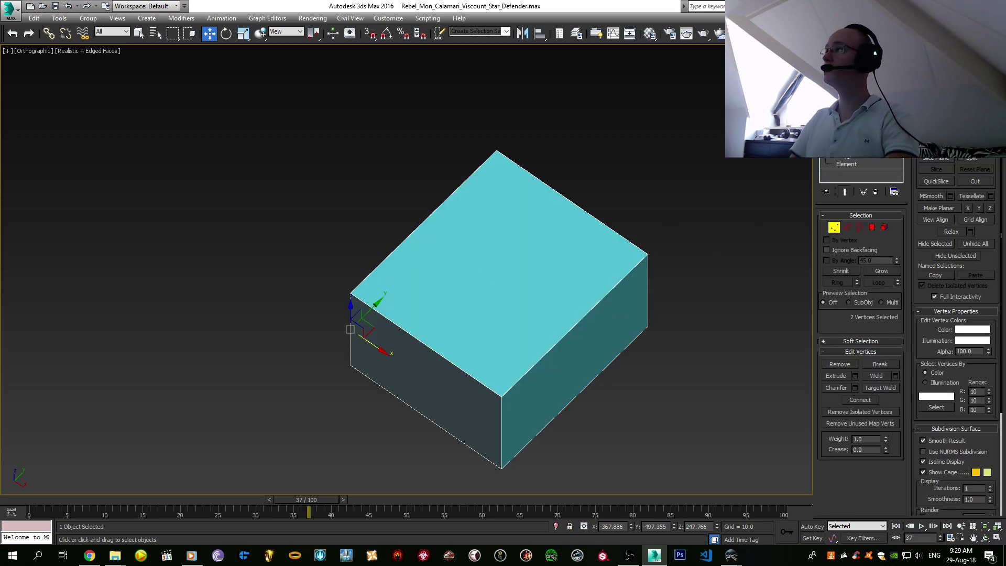
{"action": "left_click", "coordinate": [824, 54]}
{"action": "middle_click_drag", "start_coordinate": [694, 180], "coordinate": [620, 148]}
{"action": "scroll", "coordinate": [595, 190], "scroll_direction": "down", "scroll_amount": 4}
{"action": "key", "text": "Delete"}
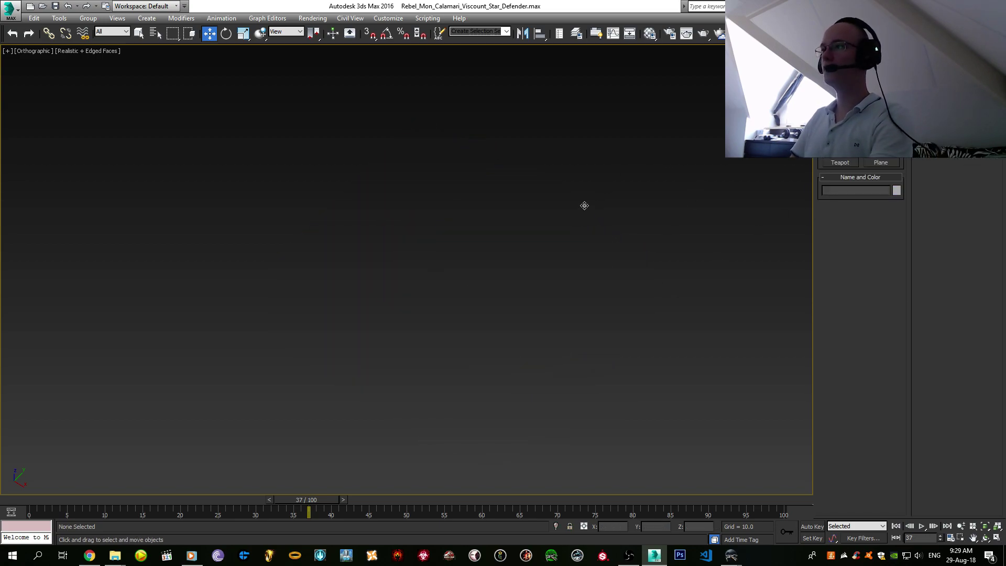
- Show the home grid in the empty viewport
{"action": "key", "text": "g"}
{"action": "scroll", "coordinate": [413, 310], "scroll_direction": "down", "scroll_amount": 3}
{"action": "middle_click_drag", "start_coordinate": [482, 276], "coordinate": [422, 301]}
- Start merging objects from another 3ds Max file and browse to the Restart 2016 folder in the documents scenes
{"action": "left_click", "coordinate": [10, 8]}
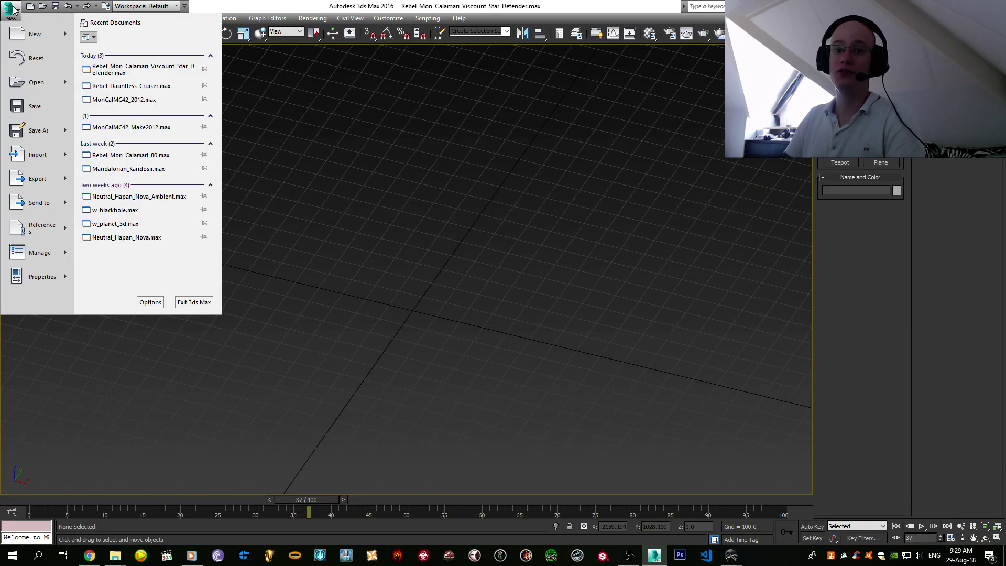
{"action": "mouse_move", "coordinate": [36, 155]}
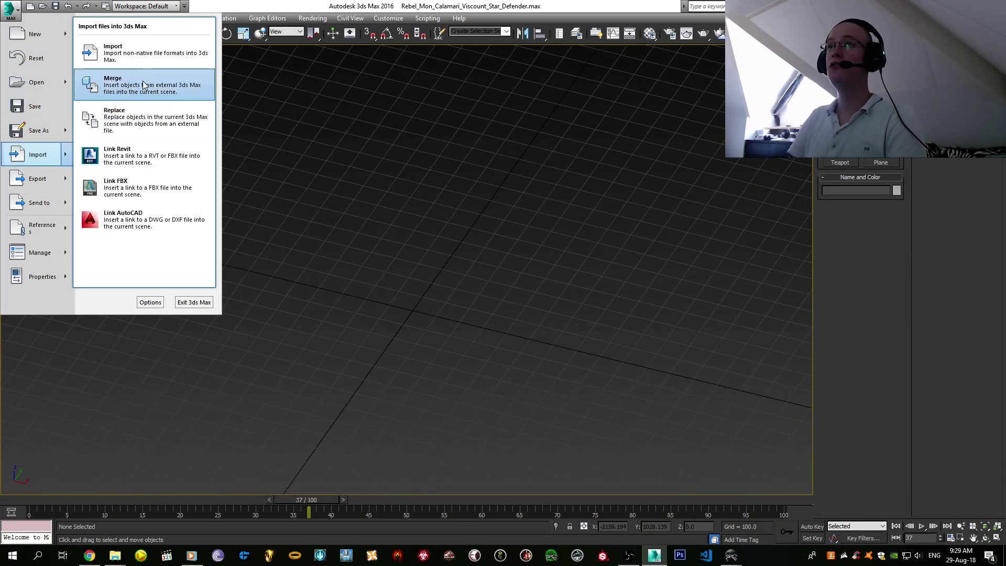
{"action": "left_click", "coordinate": [120, 84]}
{"action": "double_click", "coordinate": [207, 233]}
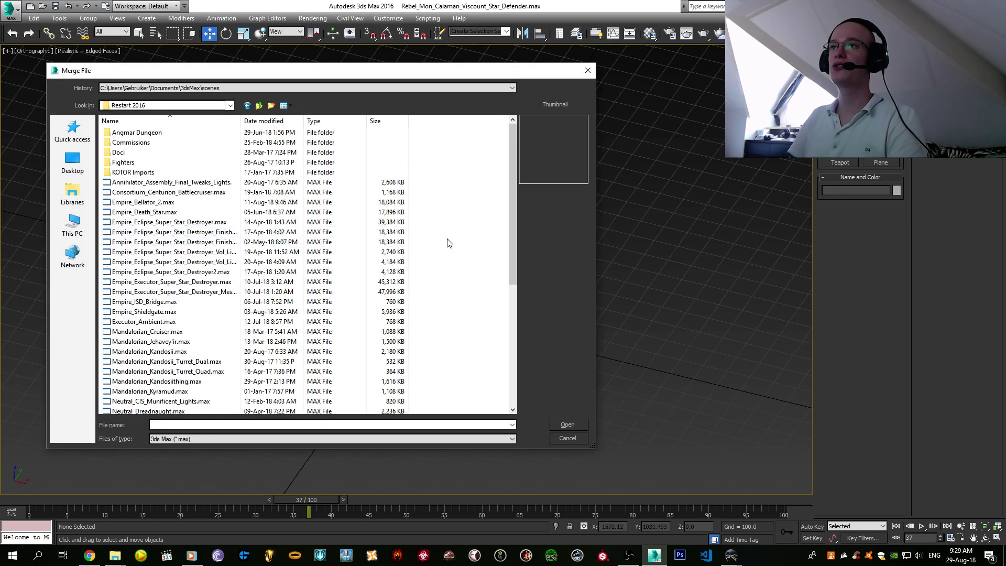
- Look through the scene files in the Restart 2016 folder for a ship to merge
{"action": "scroll", "coordinate": [465, 242], "scroll_direction": "down", "scroll_amount": 7}
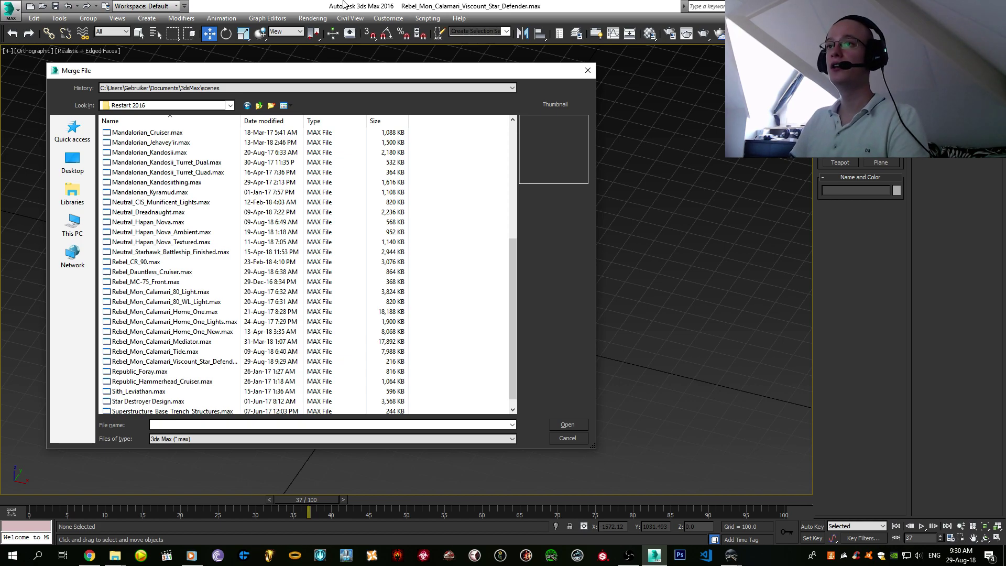
{"action": "scroll", "coordinate": [459, 283], "scroll_direction": "down", "scroll_amount": 1}
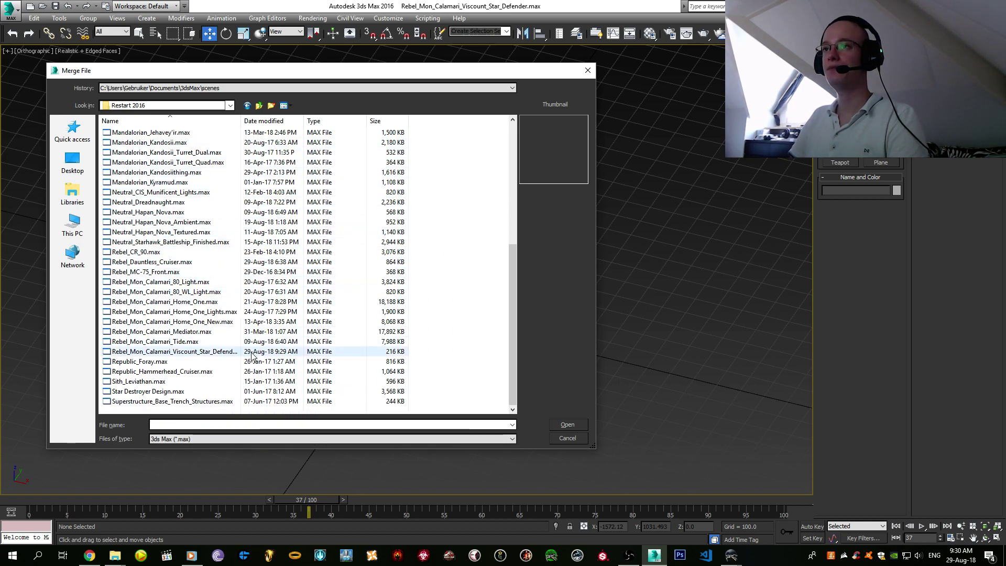
{"action": "scroll", "coordinate": [252, 356], "scroll_direction": "up", "scroll_amount": 7}
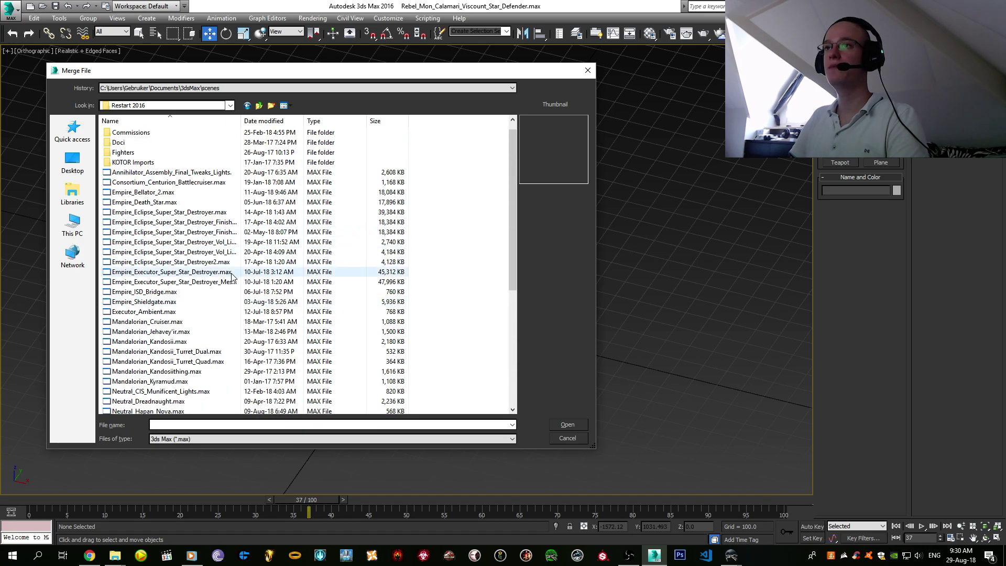
{"action": "scroll", "coordinate": [210, 314], "scroll_direction": "down", "scroll_amount": 4}
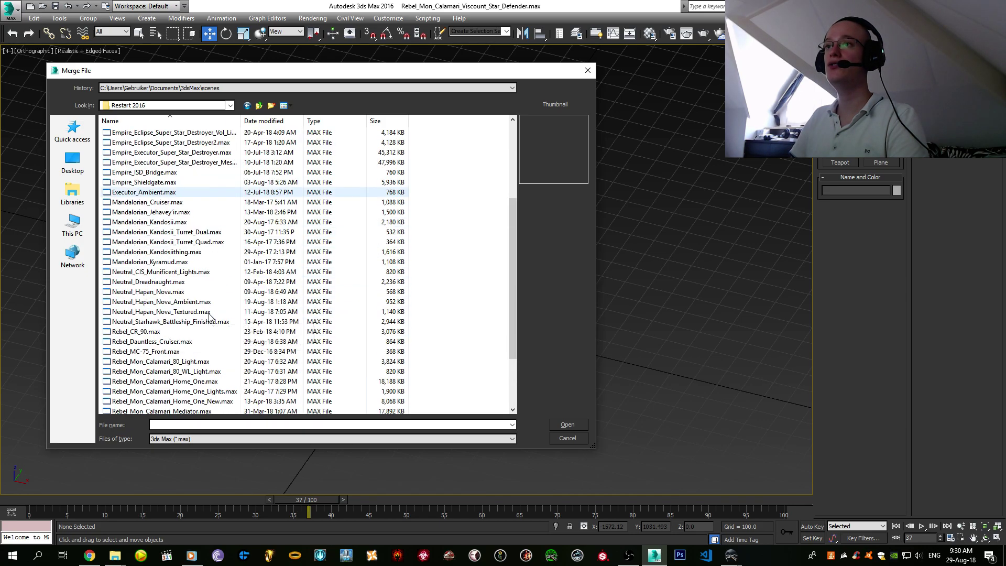
{"action": "scroll", "coordinate": [209, 314], "scroll_direction": "down", "scroll_amount": 3}
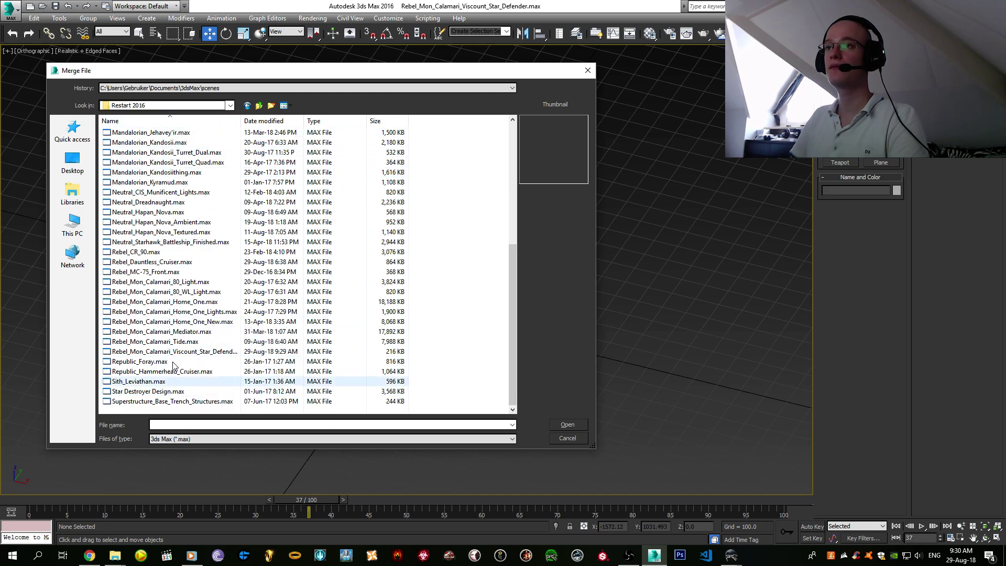
{"action": "scroll", "coordinate": [173, 365], "scroll_direction": "up", "scroll_amount": 7}
- Browse the merge dialog to the Restart 2016 folder in the 3dsMax8 scenes under Program Files (x86), Autodesk
{"action": "left_click", "coordinate": [176, 108]}
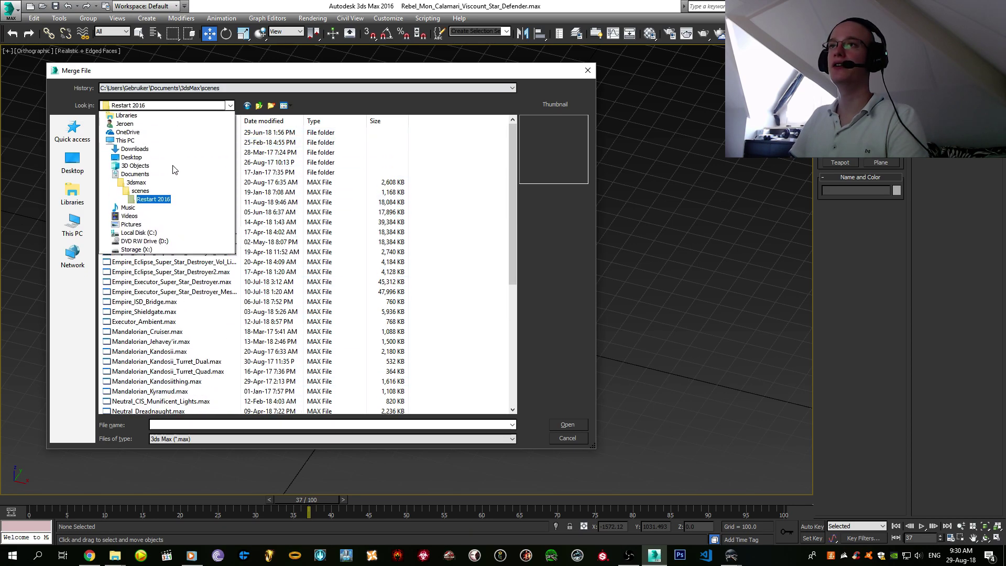
{"action": "left_click", "coordinate": [139, 232]}
{"action": "double_click", "coordinate": [157, 192]}
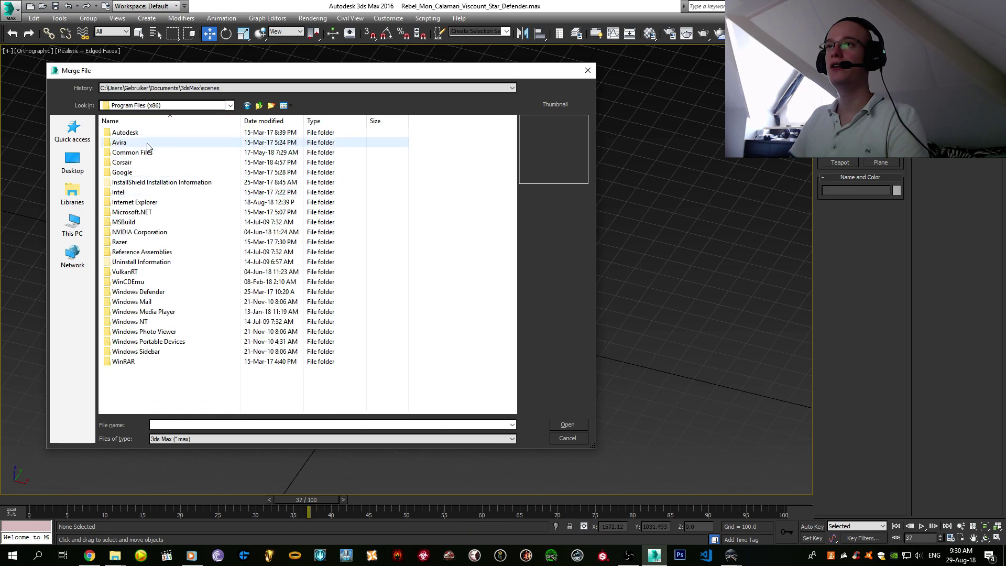
{"action": "double_click", "coordinate": [143, 132]}
{"action": "double_click", "coordinate": [143, 132]}
{"action": "scroll", "coordinate": [189, 276], "scroll_direction": "down", "scroll_amount": 5}
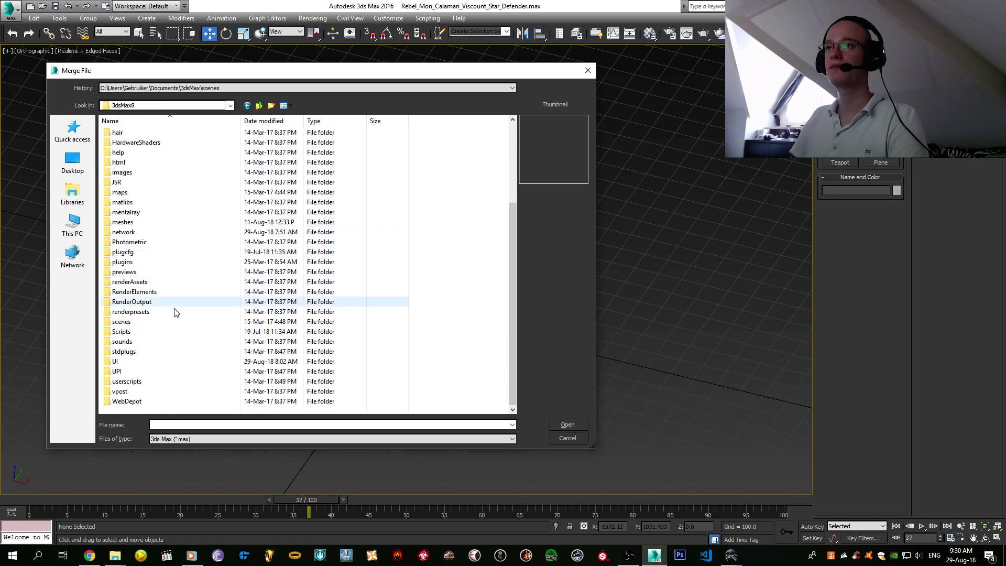
{"action": "double_click", "coordinate": [163, 323]}
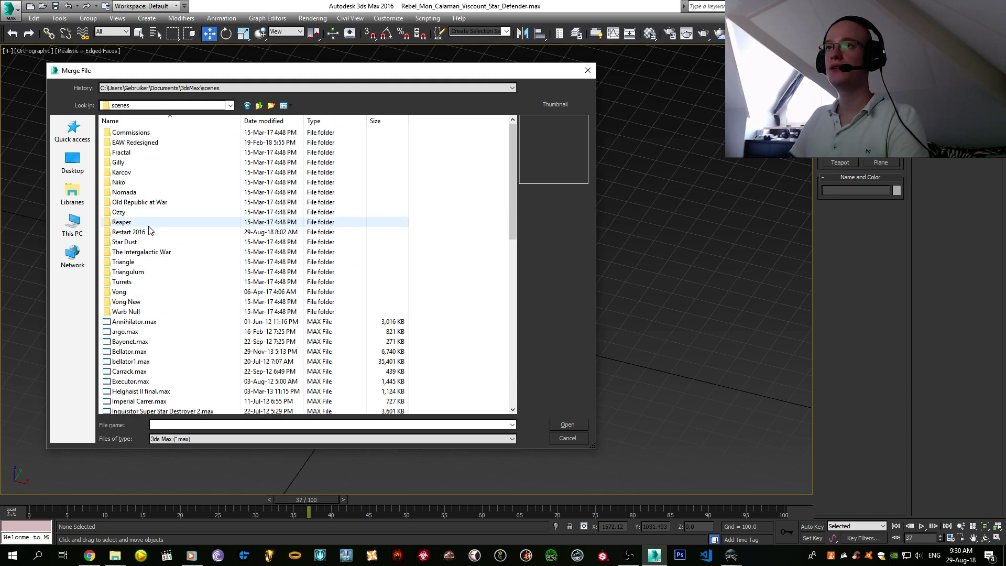
{"action": "double_click", "coordinate": [150, 231]}
- Choose Empire_Imperial_Star_Destroyer.max as the file to merge from
{"action": "scroll", "coordinate": [215, 246], "scroll_direction": "down", "scroll_amount": 5}
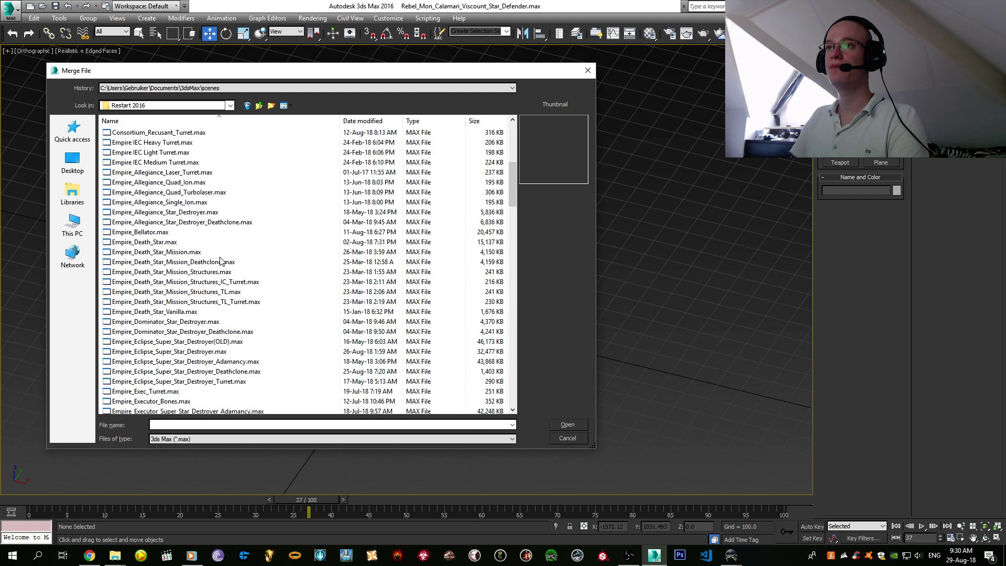
{"action": "scroll", "coordinate": [220, 260], "scroll_direction": "down", "scroll_amount": 10}
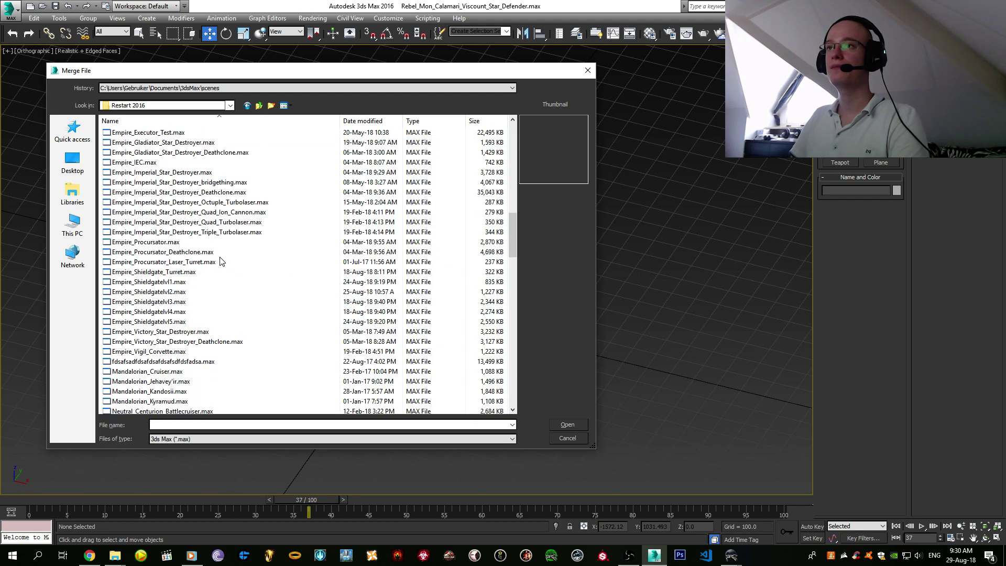
{"action": "double_click", "coordinate": [186, 174]}
{"action": "left_click", "coordinate": [564, 361]}
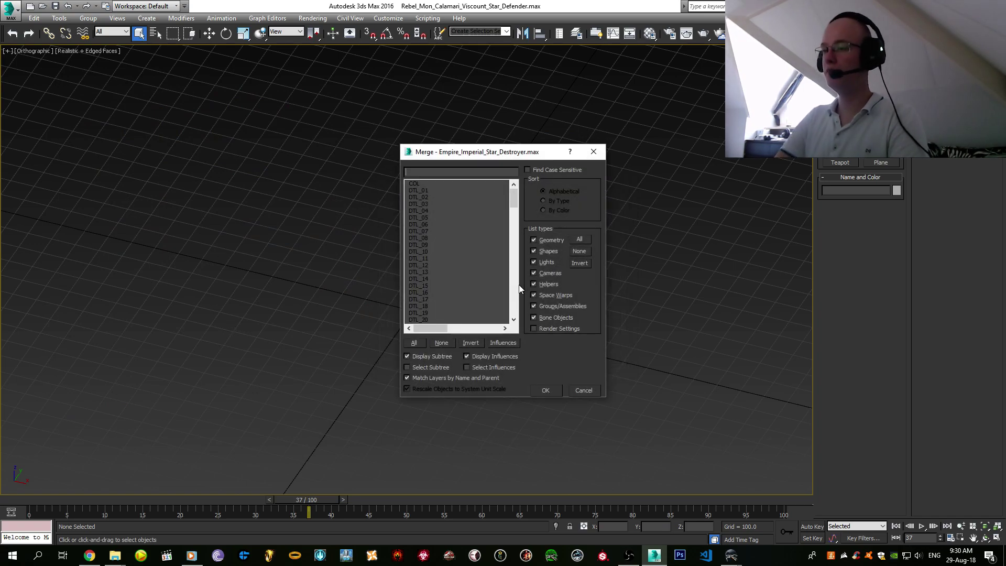
- Filter the object list by "obj" and merge objArmor, objEngines, objHull and objSuper_Structure into the scene
{"action": "type", "text": "obj"}
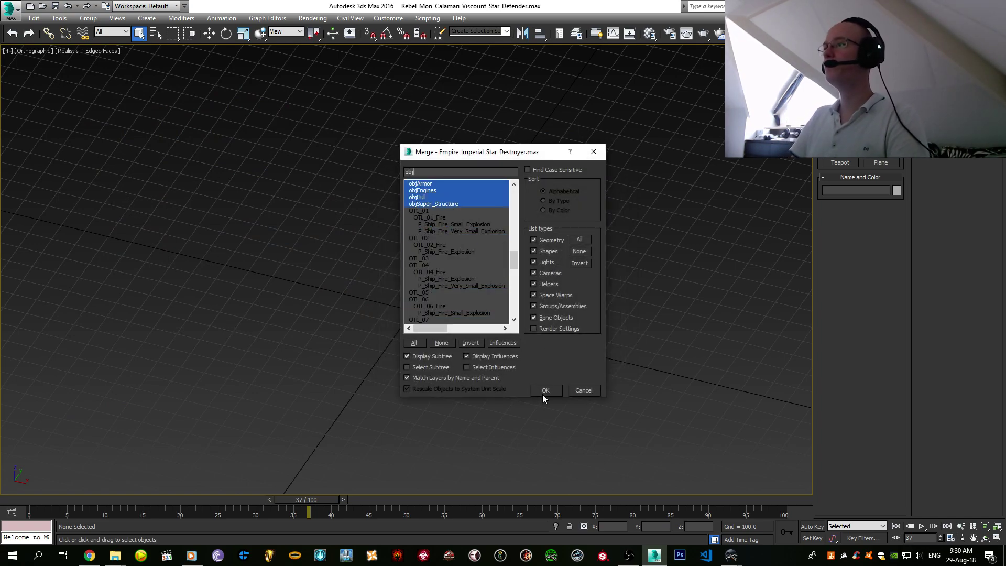
{"action": "left_click", "coordinate": [545, 390]}
{"action": "scroll", "coordinate": [484, 332], "scroll_direction": "up", "scroll_amount": 3}
{"action": "key", "text": "w"}
{"action": "scroll", "coordinate": [468, 350], "scroll_direction": "up", "scroll_amount": 3}
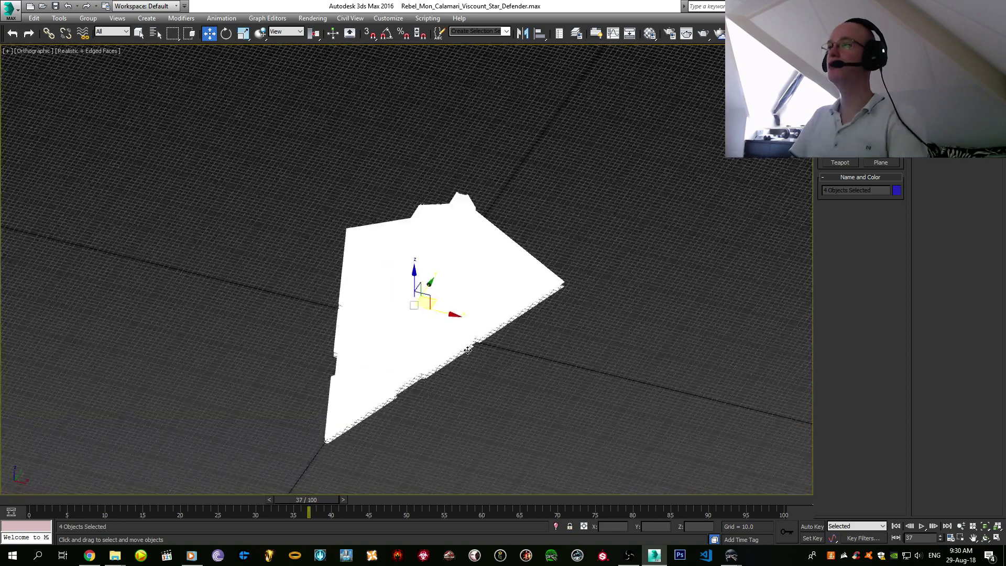
- Turn off edged faces and strip the materials from the four merged objects with the UVW Remove utility
{"action": "key", "text": "F4"}
{"action": "scroll", "coordinate": [498, 324], "scroll_direction": "up", "scroll_amount": 2}
{"action": "left_click", "coordinate": [893, 50]}
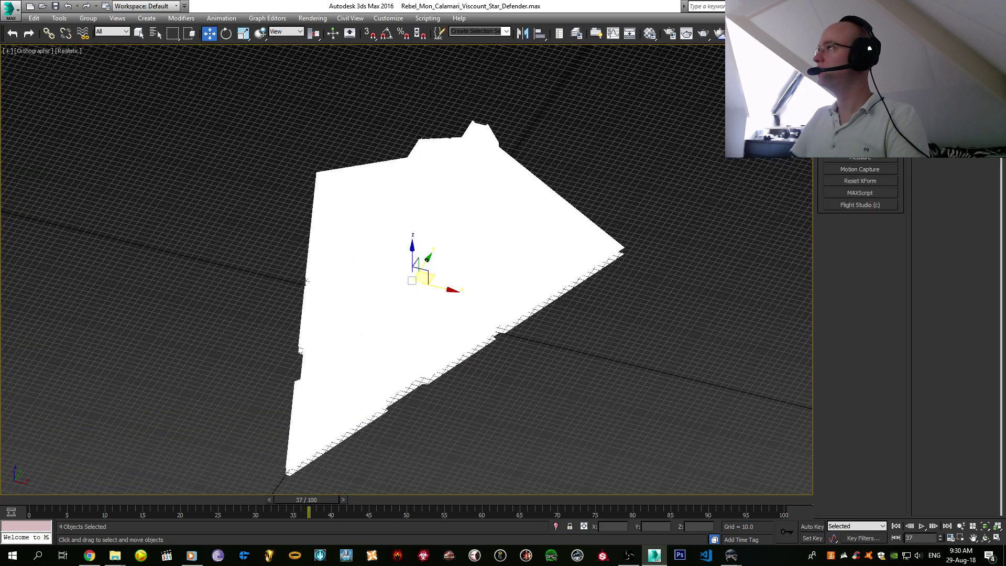
{"action": "left_click", "coordinate": [841, 79]}
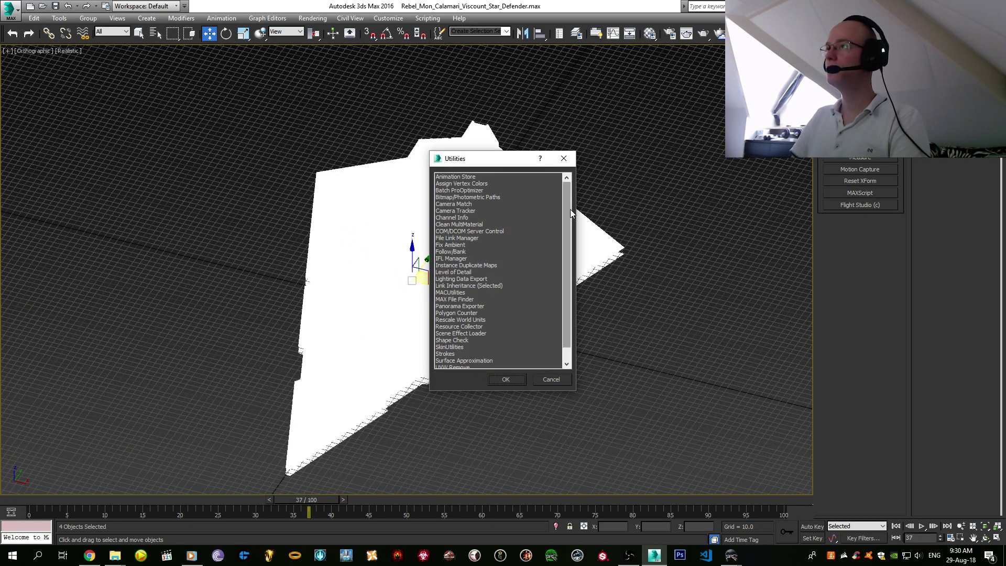
{"action": "scroll", "coordinate": [570, 209], "scroll_direction": "down", "scroll_amount": 1}
{"action": "double_click", "coordinate": [550, 353]}
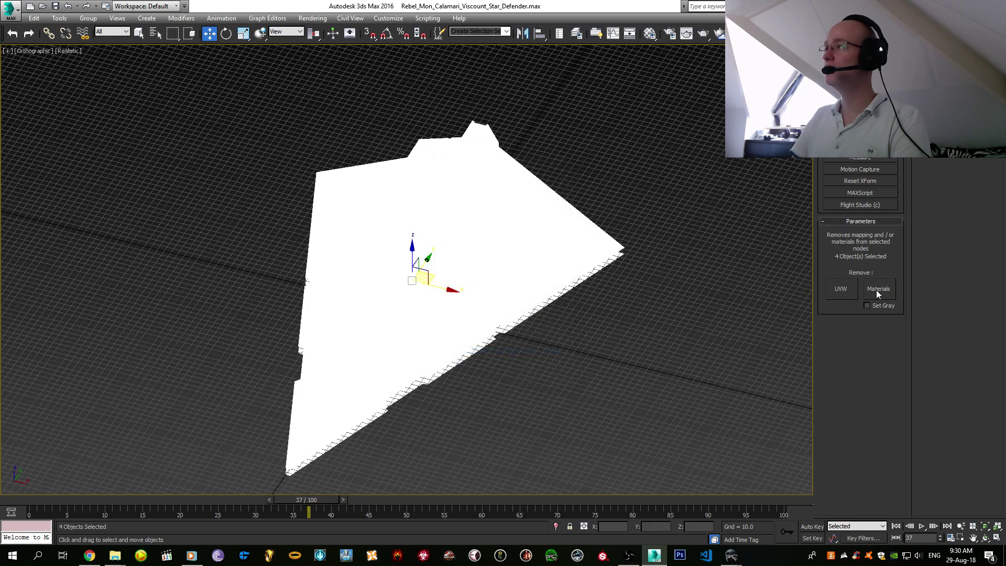
{"action": "left_click", "coordinate": [876, 289]}
- Set the object color of the merged Star Destroyer parts to light gray and deselect them
{"action": "left_click", "coordinate": [897, 65]}
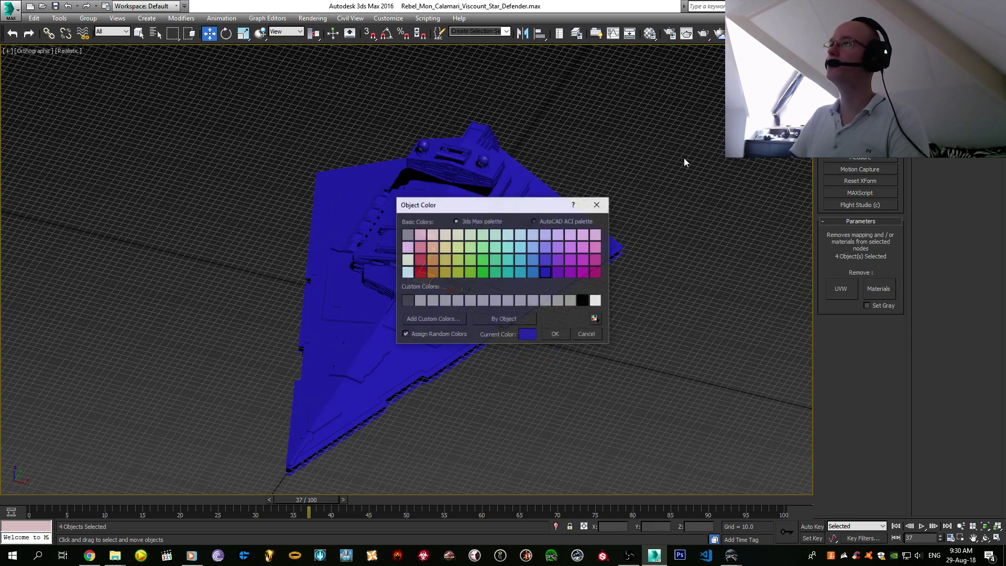
{"action": "left_click", "coordinate": [554, 334]}
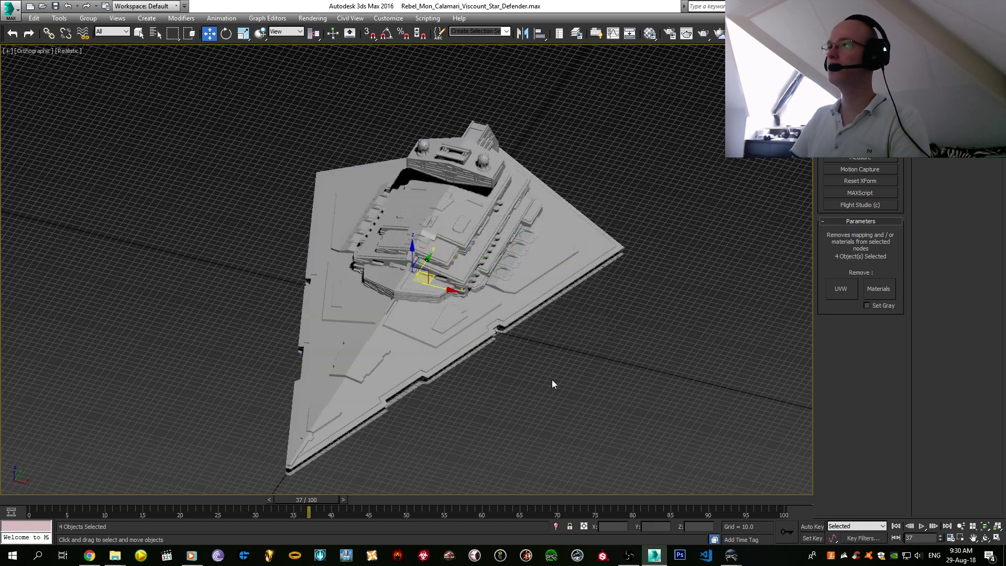
{"action": "left_click", "coordinate": [552, 381]}
{"action": "middle_click_drag", "start_coordinate": [552, 381], "coordinate": [313, 271], "text": "alt"}
- Select the Star Destroyer's hull and attach objArmor, objEngines and objSuper_Structure to it from the attach list
{"action": "left_click", "coordinate": [443, 330]}
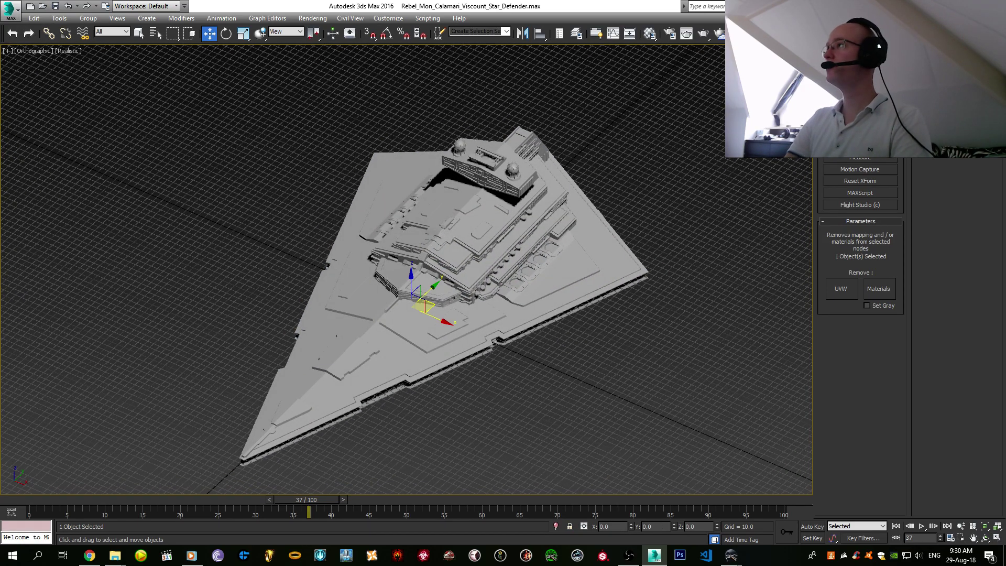
{"action": "left_click", "coordinate": [836, 51]}
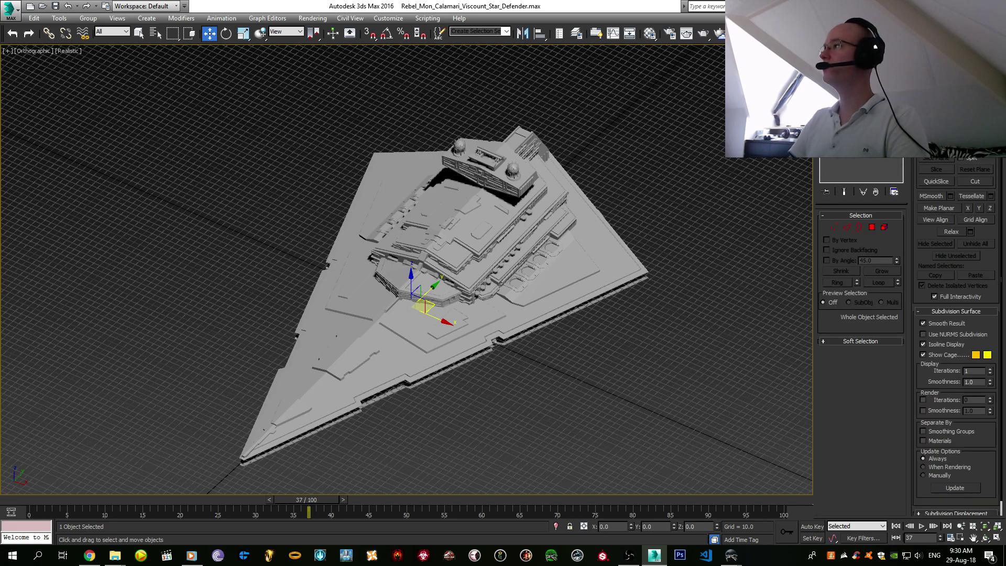
{"action": "key", "text": "q"}
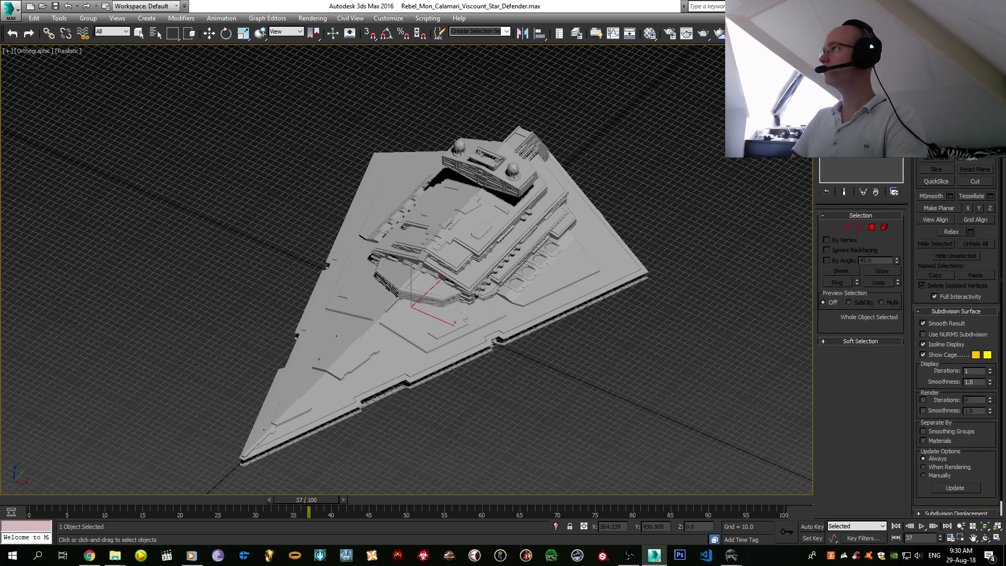
{"action": "left_click", "coordinate": [950, 144]}
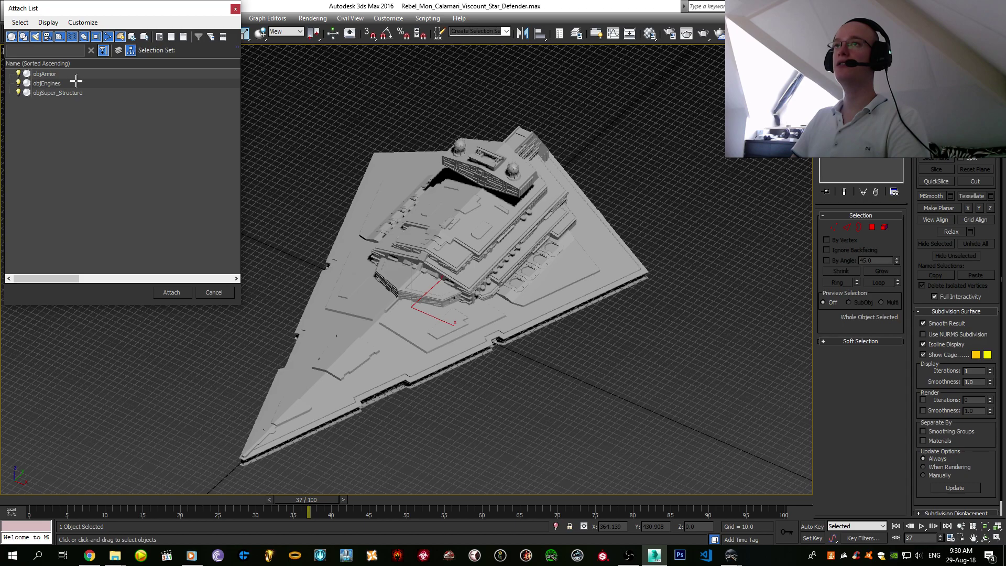
{"action": "left_click_drag", "start_coordinate": [68, 73], "coordinate": [81, 118]}
{"action": "left_click", "coordinate": [172, 291]}
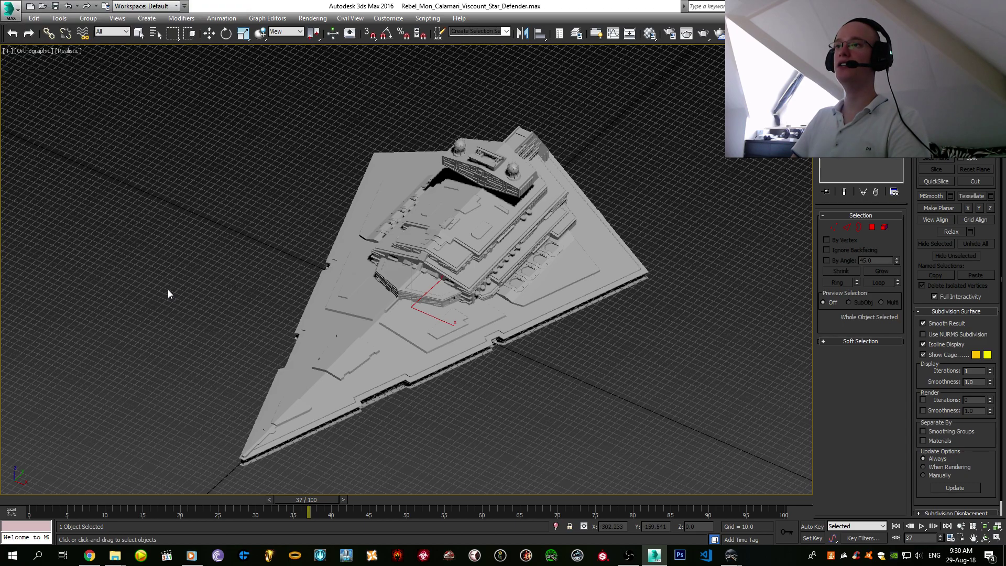
- Try moving the combined Star Destroyer a short way across the grid and undo the move
{"action": "key", "text": "w"}
{"action": "mouse_move", "coordinate": [438, 320]}
{"action": "left_mouse_down"}
{"action": "mouse_move", "coordinate": [169, 205]}
{"action": "mouse_move", "coordinate": [456, 323]}
{"action": "left_mouse_up"}
{"action": "key", "text": "ctrl+z"}
- Switch the viewport to the Top view of the Star Destroyer and turn edged faces back on
{"action": "scroll", "coordinate": [453, 308], "scroll_direction": "down", "scroll_amount": 5}
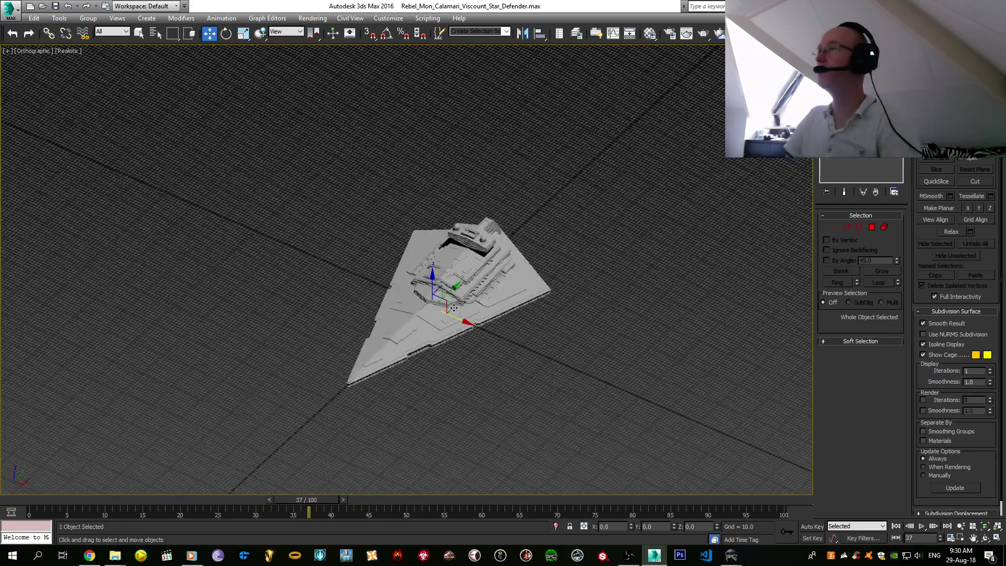
{"action": "key", "text": "t"}
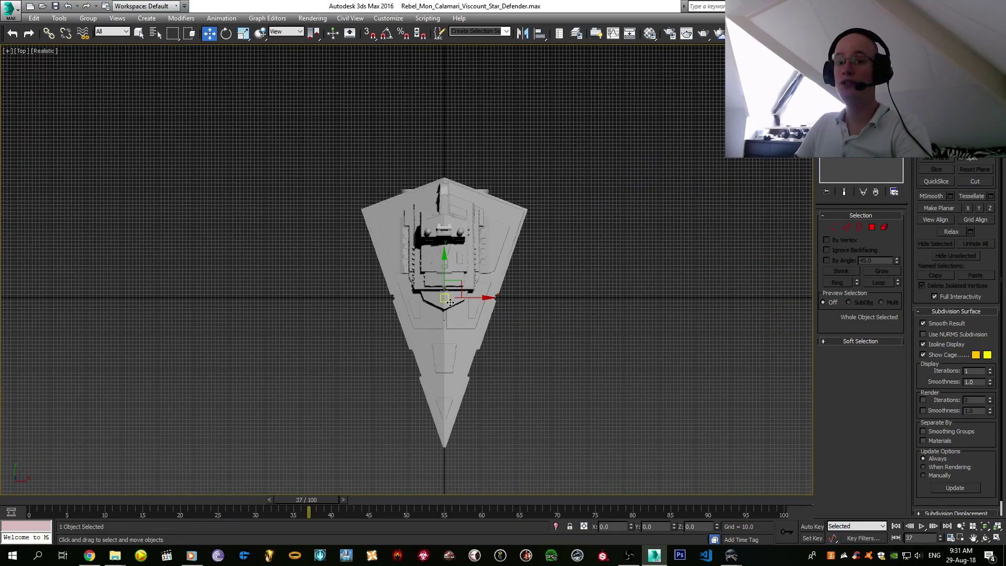
{"action": "scroll", "coordinate": [450, 302], "scroll_direction": "down", "scroll_amount": 2}
{"action": "key", "text": "F4"}
{"action": "scroll", "coordinate": [450, 302], "scroll_direction": "up", "scroll_amount": 2}
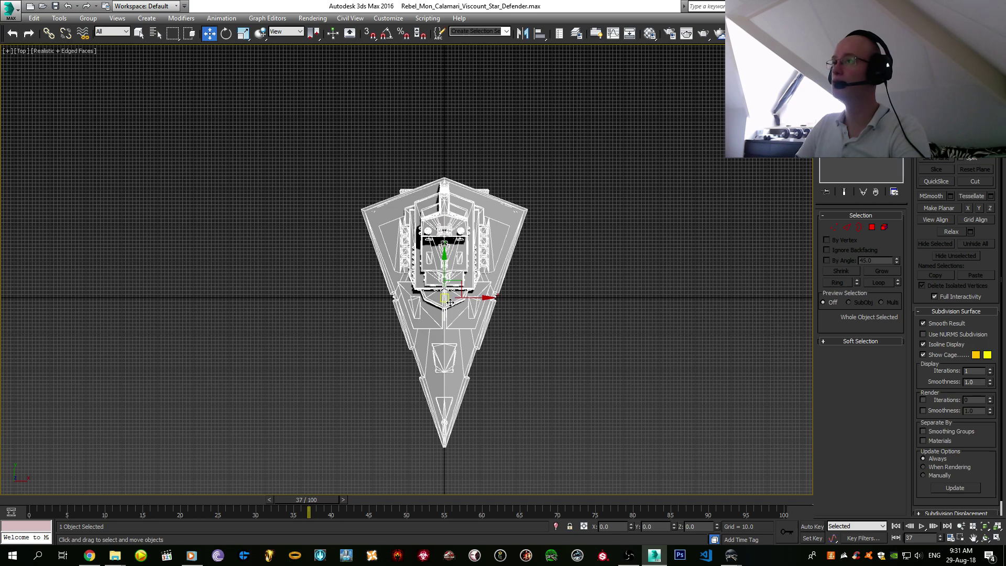
- Turn off edged faces and review the viewport's visual style and lighting settings without changing them
{"action": "key", "text": "F4"}
{"action": "left_click", "coordinate": [43, 51]}
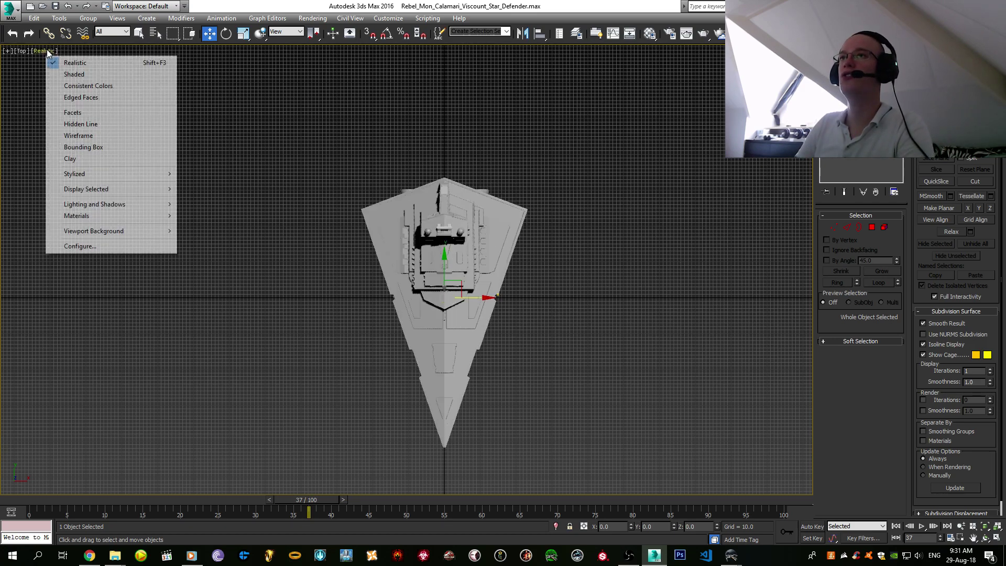
{"action": "left_click", "coordinate": [120, 247]}
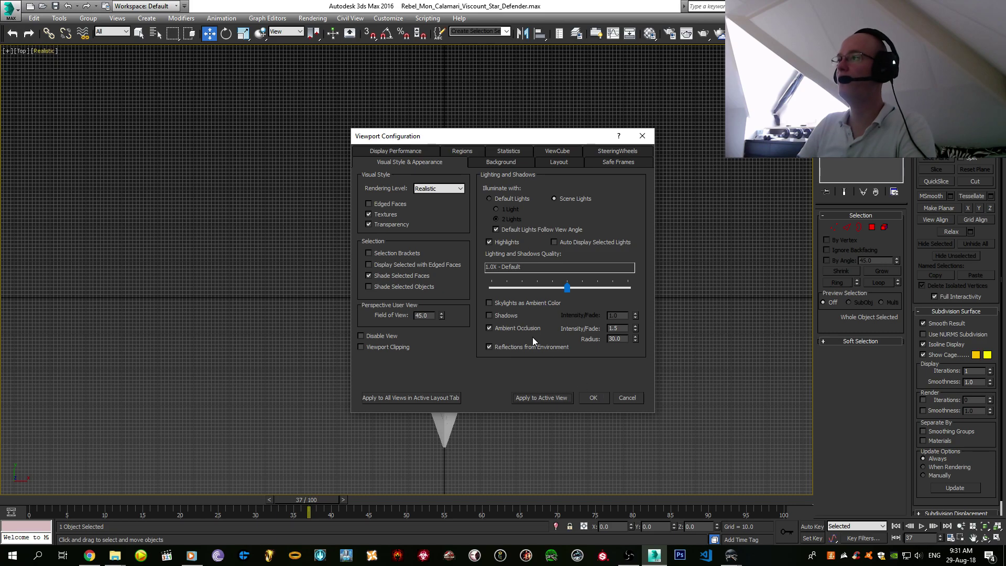
{"action": "left_click", "coordinate": [590, 400]}
- Deselect the Star Destroyer and examine its shaded superstructure, side trenches and rear engines up close
{"action": "scroll", "coordinate": [445, 297], "scroll_direction": "up", "scroll_amount": 3}
{"action": "middle_click_drag", "start_coordinate": [449, 306], "coordinate": [551, 242], "text": "alt"}
{"action": "scroll", "coordinate": [549, 249], "scroll_direction": "up", "scroll_amount": 3}
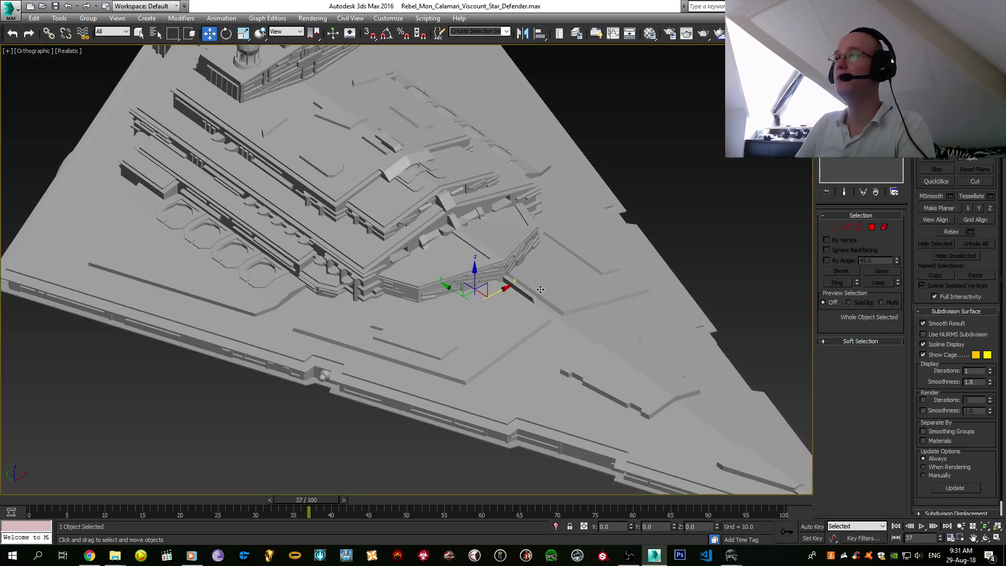
{"action": "mouse_move", "coordinate": [541, 289]}
{"action": "middle_mouse_down"}
{"action": "mouse_move", "coordinate": [547, 268]}
{"action": "mouse_move", "coordinate": [560, 289]}
{"action": "middle_mouse_up"}
{"action": "scroll", "coordinate": [560, 290], "scroll_direction": "up", "scroll_amount": 2}
{"action": "left_click", "coordinate": [746, 209]}
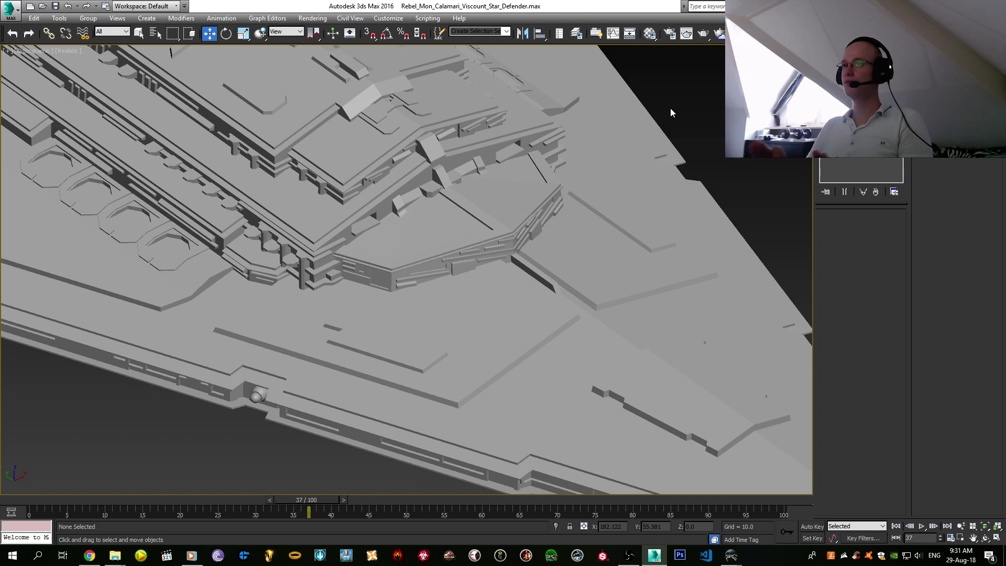
{"action": "middle_click_drag", "start_coordinate": [205, 152], "coordinate": [419, 288]}
{"action": "middle_click_drag", "start_coordinate": [419, 288], "coordinate": [522, 280], "text": "alt"}
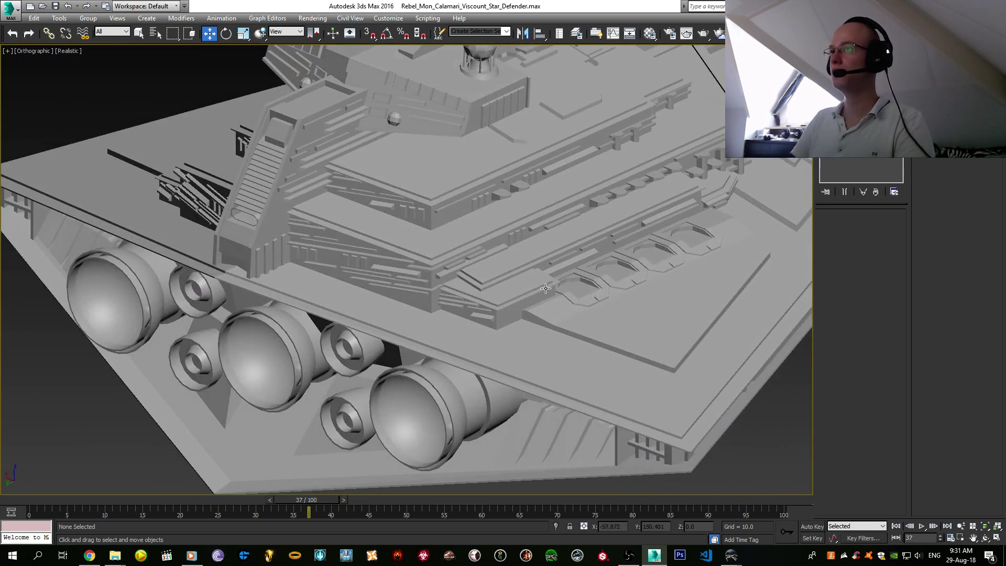
{"action": "scroll", "coordinate": [521, 280], "scroll_direction": "up", "scroll_amount": 4}
{"action": "scroll", "coordinate": [481, 290], "scroll_direction": "down", "scroll_amount": 2}
{"action": "middle_click_drag", "start_coordinate": [446, 386], "coordinate": [486, 260]}
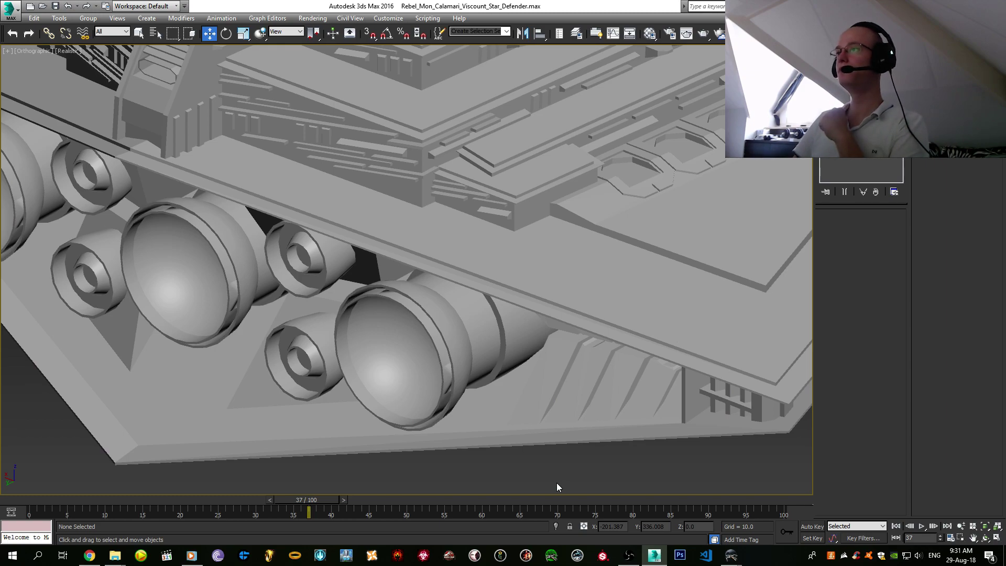
- Recheck the viewport's ambient occlusion and shadow settings and keep them as they are
{"action": "left_click", "coordinate": [62, 52]}
{"action": "left_click", "coordinate": [123, 246]}
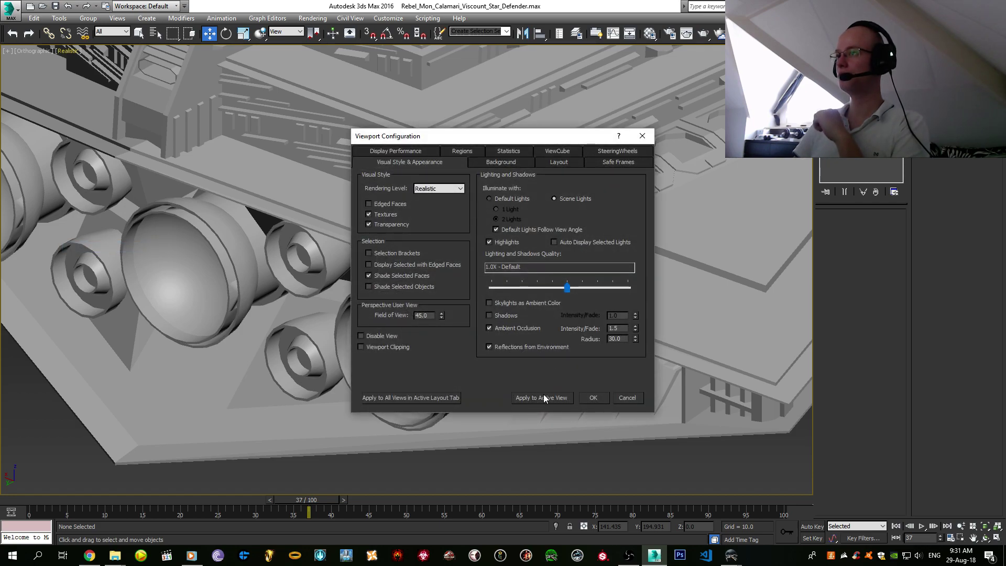
{"action": "left_click", "coordinate": [592, 399]}
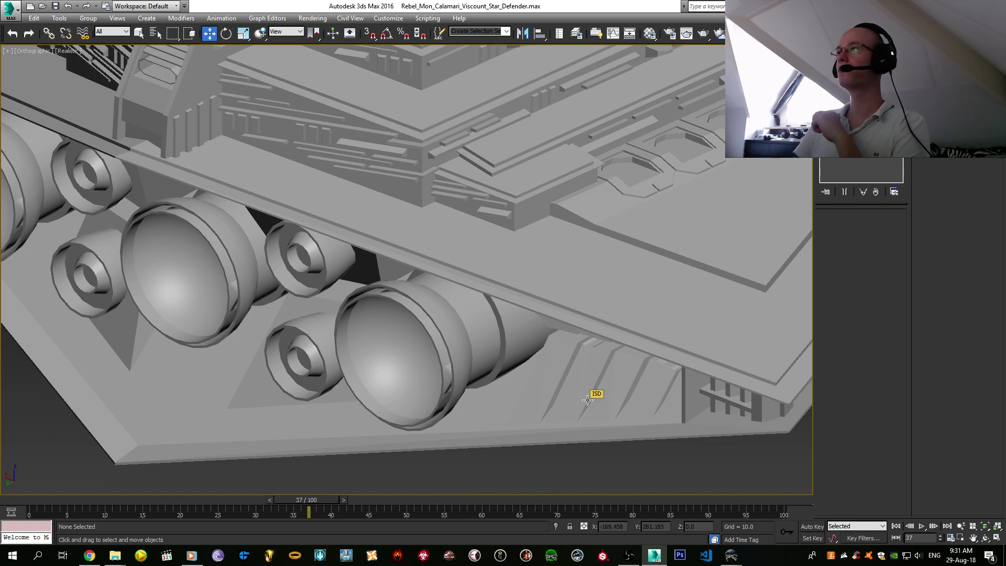
- In the Top view with edged faces and grid on, move the Star Destroyer to about X -825, keeping Y at 0
{"action": "scroll", "coordinate": [496, 252], "scroll_direction": "down", "scroll_amount": 3}
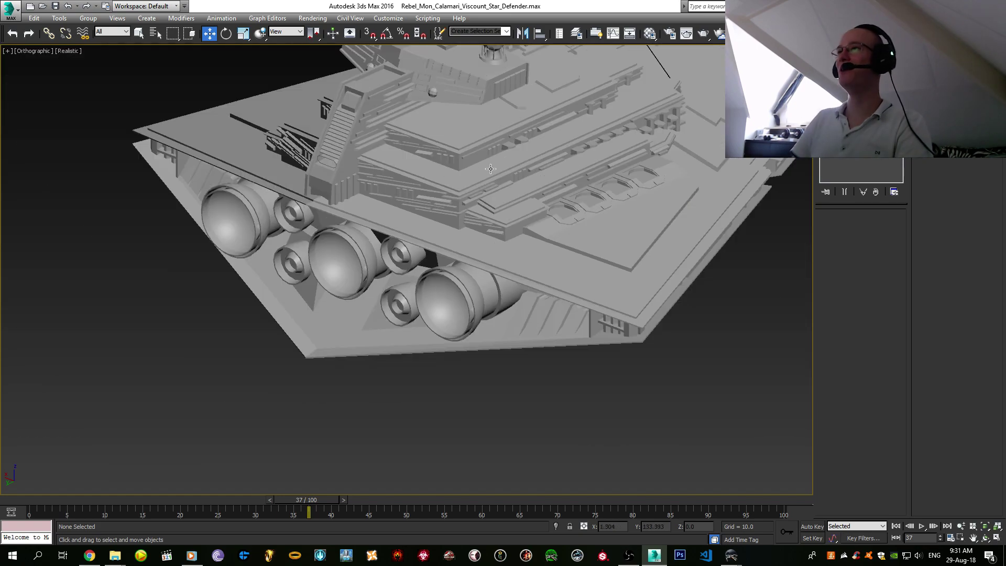
{"action": "middle_click_drag", "start_coordinate": [497, 250], "coordinate": [447, 209], "text": "alt"}
{"action": "scroll", "coordinate": [447, 209], "scroll_direction": "down", "scroll_amount": 3}
{"action": "key", "text": "t"}
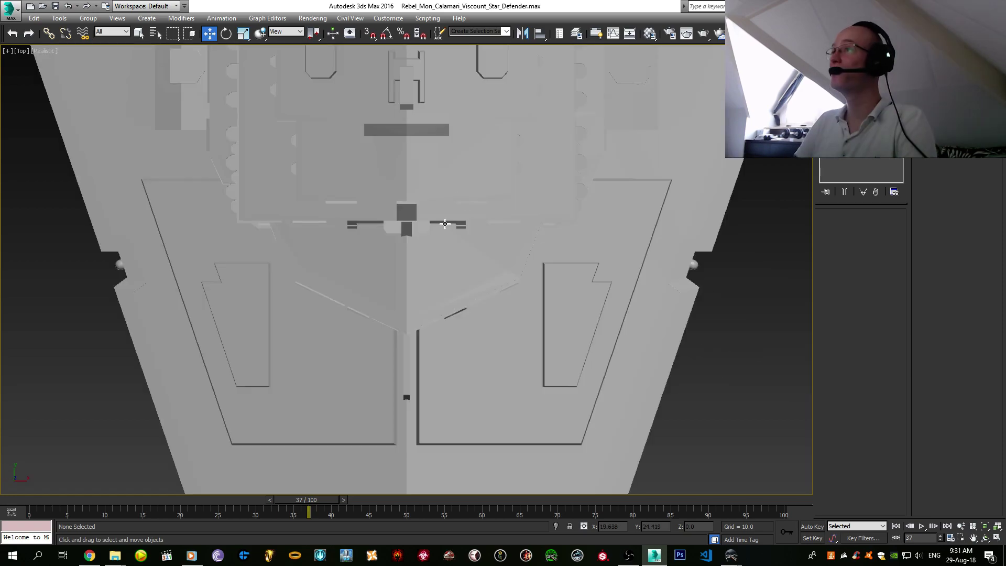
{"action": "left_click", "coordinate": [444, 223]}
{"action": "scroll", "coordinate": [455, 252], "scroll_direction": "down", "scroll_amount": 6}
{"action": "key", "text": "F4"}
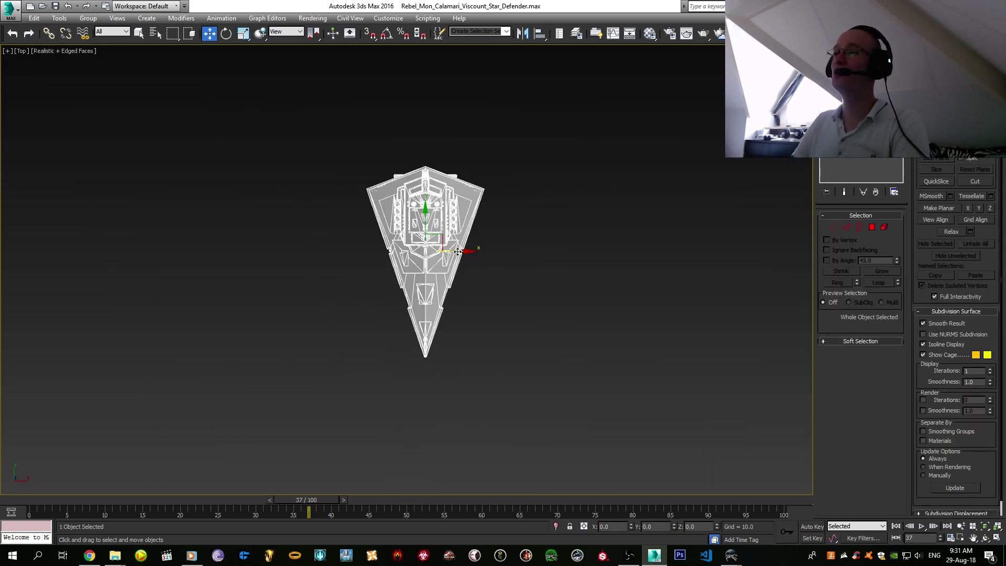
{"action": "key", "text": "g"}
{"action": "left_click_drag", "start_coordinate": [459, 256], "coordinate": [248, 238]}
{"action": "left_click", "coordinate": [38, 555]}
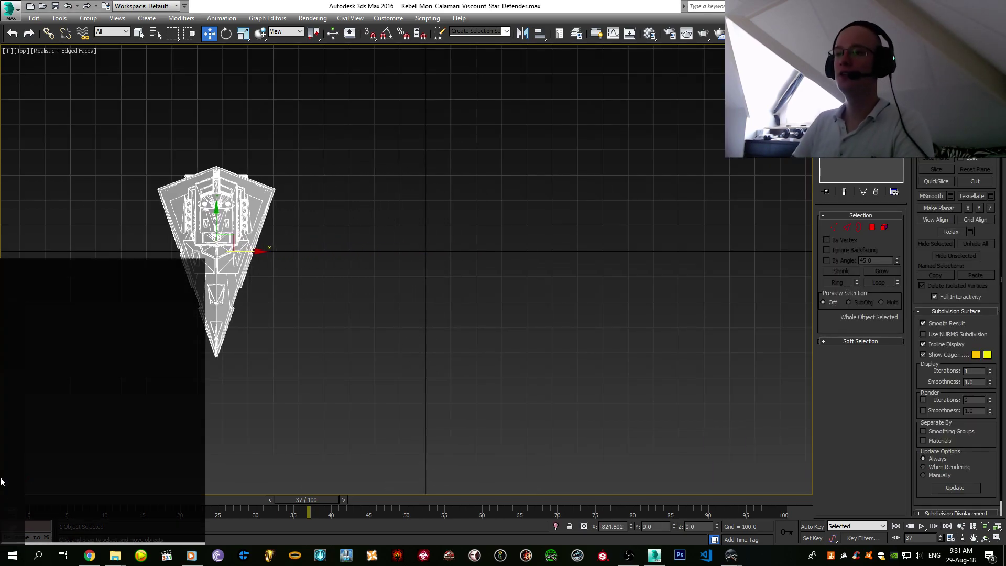
{"action": "type", "text": "calc"}
{"action": "key", "text": "Return"}
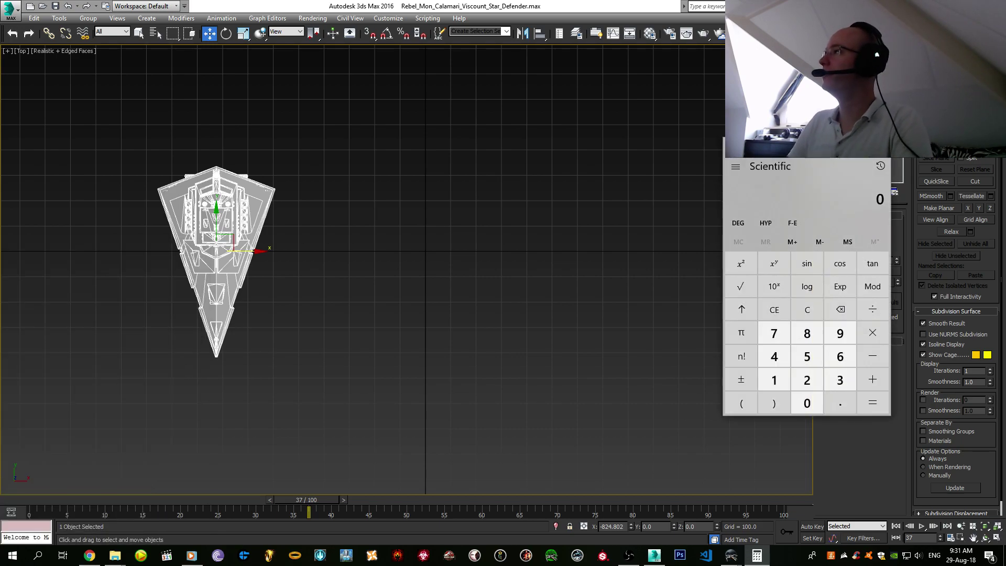
{"action": "left_click", "coordinate": [878, 145]}
- Clone the Star Destroyer as one copy directly behind it along Y, its nose touching the original's stern
{"action": "middle_click_drag", "start_coordinate": [365, 199], "coordinate": [417, 302]}
{"action": "mouse_move", "coordinate": [269, 332]}
{"action": "left_mouse_down", "text": "shift"}
{"action": "mouse_move", "coordinate": [314, 164]}
{"action": "mouse_move", "coordinate": [341, 134]}
{"action": "mouse_move", "coordinate": [329, 140]}
{"action": "left_mouse_up", "text": "shift"}
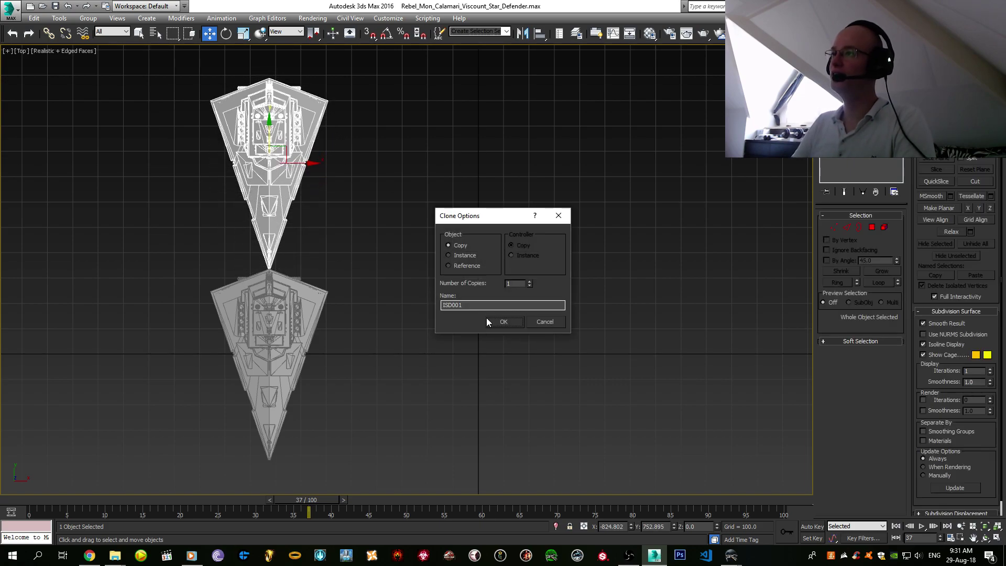
{"action": "left_click", "coordinate": [501, 321]}
- Clone both Star Destroyers as copies behind the first pair and align them nose to stern
{"action": "scroll", "coordinate": [375, 316], "scroll_direction": "down", "scroll_amount": 4}
{"action": "scroll", "coordinate": [456, 371], "scroll_direction": "up", "scroll_amount": 2}
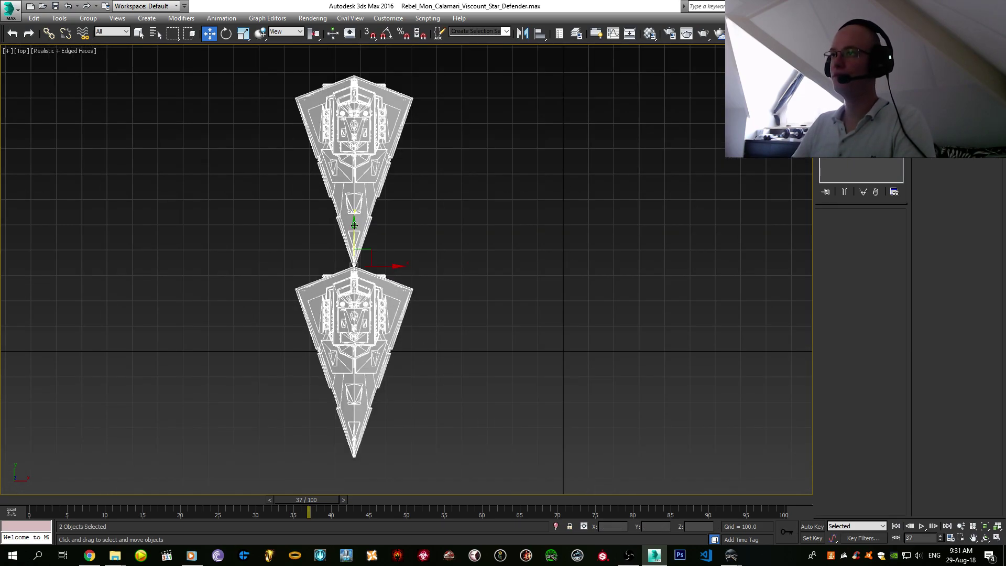
{"action": "left_click_drag", "start_coordinate": [352, 244], "coordinate": [353, 57], "text": "shift"}
{"action": "key", "text": "Return"}
{"action": "scroll", "coordinate": [422, 246], "scroll_direction": "up", "scroll_amount": 6}
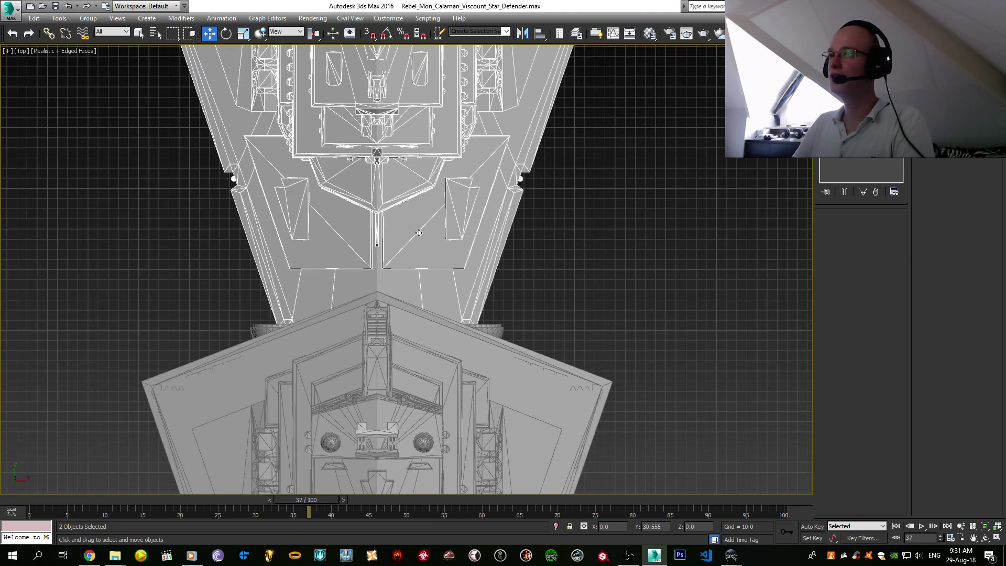
{"action": "left_click_drag", "start_coordinate": [418, 233], "coordinate": [435, 88]}
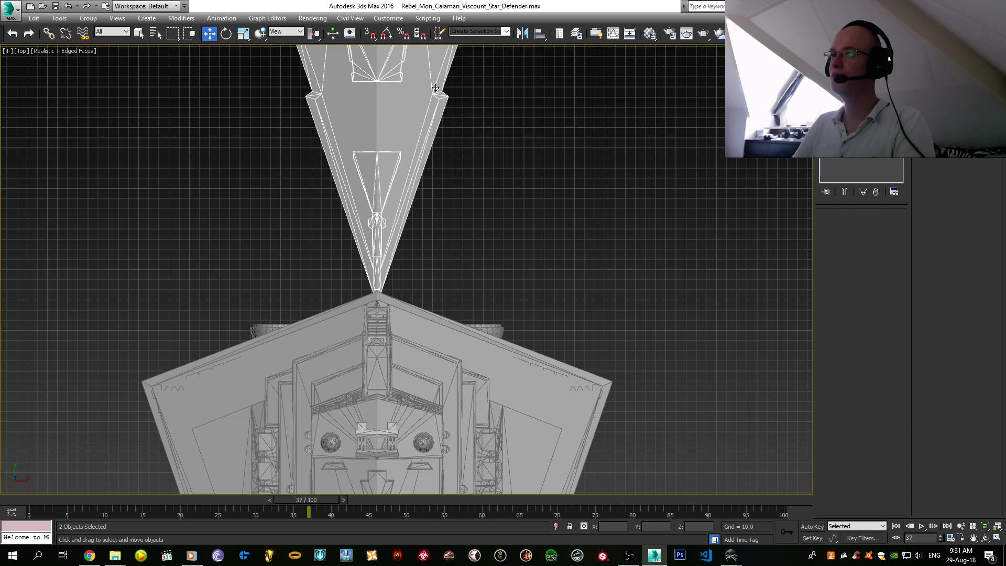
{"action": "scroll", "coordinate": [425, 109], "scroll_direction": "down", "scroll_amount": 12}
- Select all four Star Destroyers, clone them as copies ahead of the front ship, and close the gap to form a continuous row
{"action": "middle_click_drag", "start_coordinate": [325, 155], "coordinate": [341, 274]}
{"action": "left_click", "coordinate": [352, 83]}
{"action": "key", "text": "ctrl+a"}
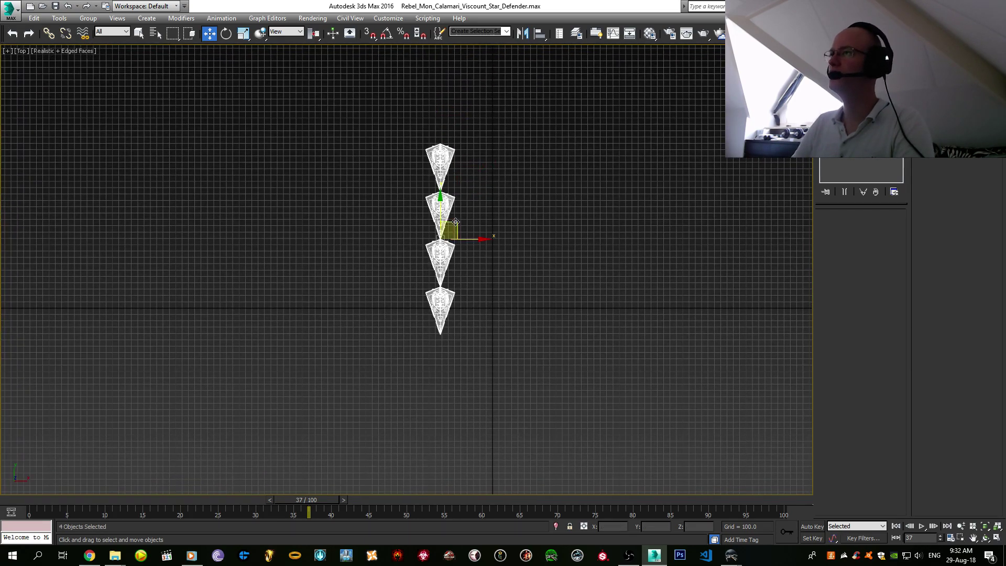
{"action": "left_click_drag", "start_coordinate": [438, 205], "coordinate": [439, 394], "text": "shift"}
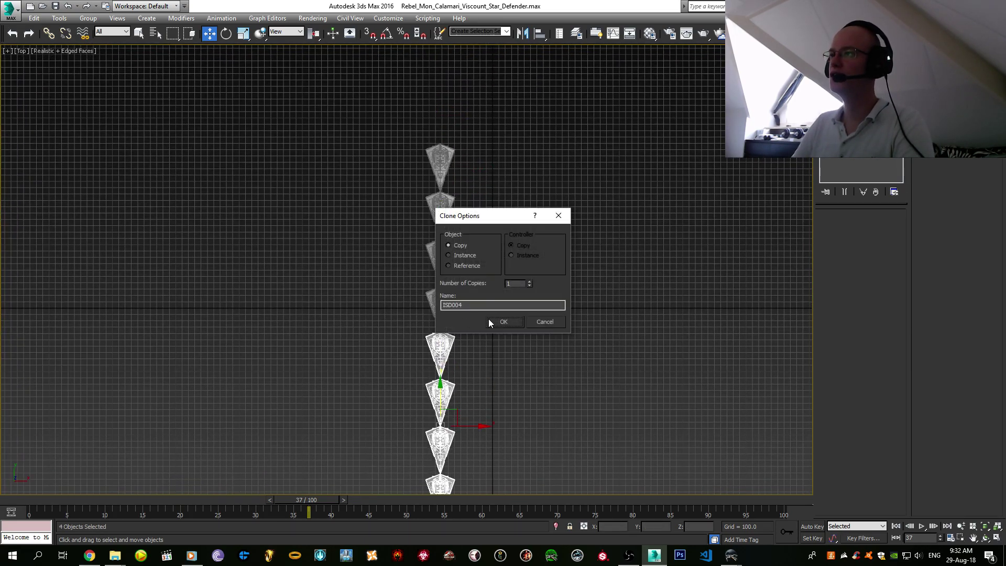
{"action": "left_click", "coordinate": [488, 318]}
{"action": "scroll", "coordinate": [435, 342], "scroll_direction": "up", "scroll_amount": 15}
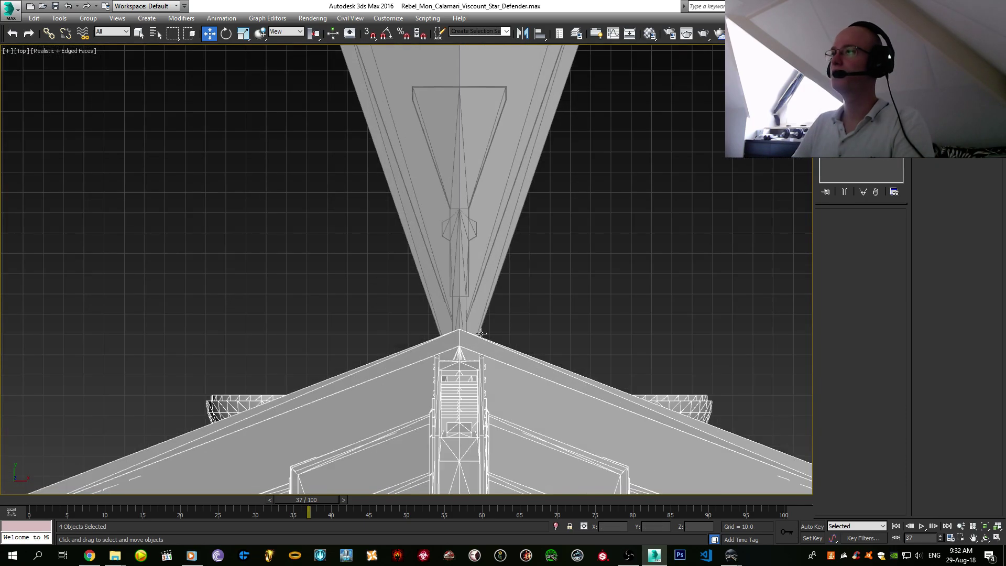
{"action": "left_click_drag", "start_coordinate": [420, 244], "coordinate": [422, 341]}
{"action": "scroll", "coordinate": [422, 330], "scroll_direction": "down", "scroll_amount": 15}
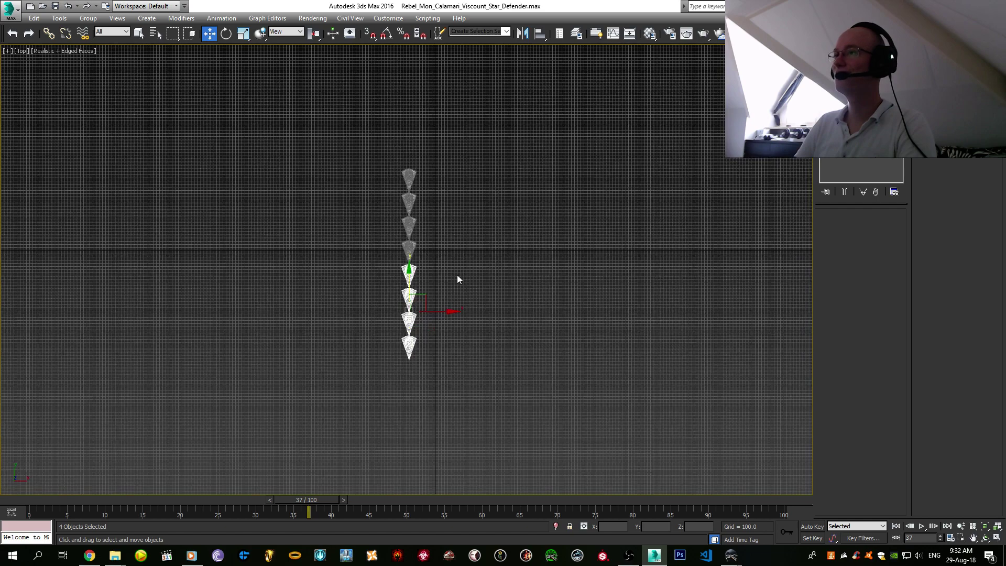
{"action": "left_click", "coordinate": [456, 274]}
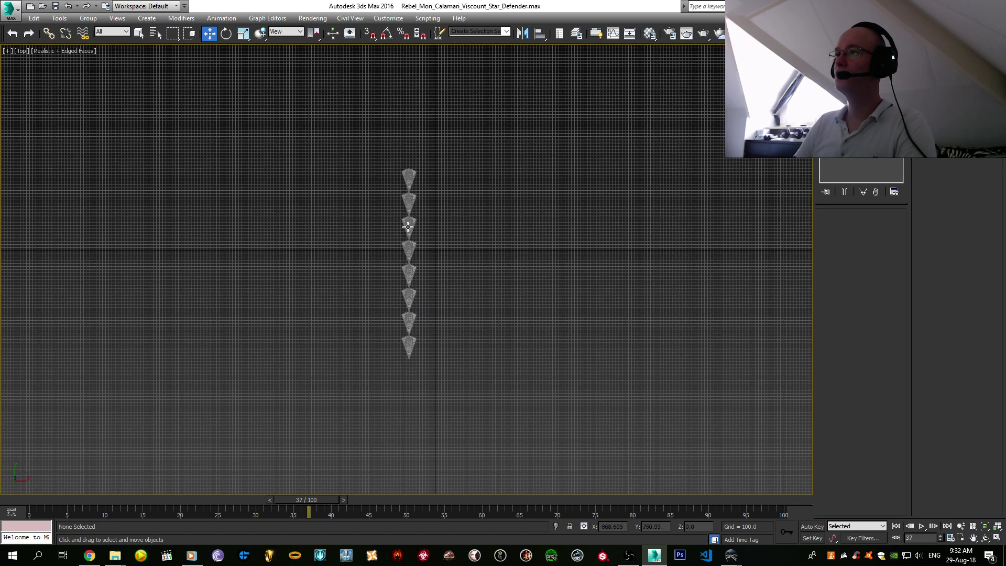
- Clone the two frontmost Star Destroyers as copies ahead of the row, align them nose to stern, and deselect them
{"action": "left_click_drag", "start_coordinate": [374, 165], "coordinate": [395, 326]}
{"action": "scroll", "coordinate": [412, 366], "scroll_direction": "up", "scroll_amount": 9}
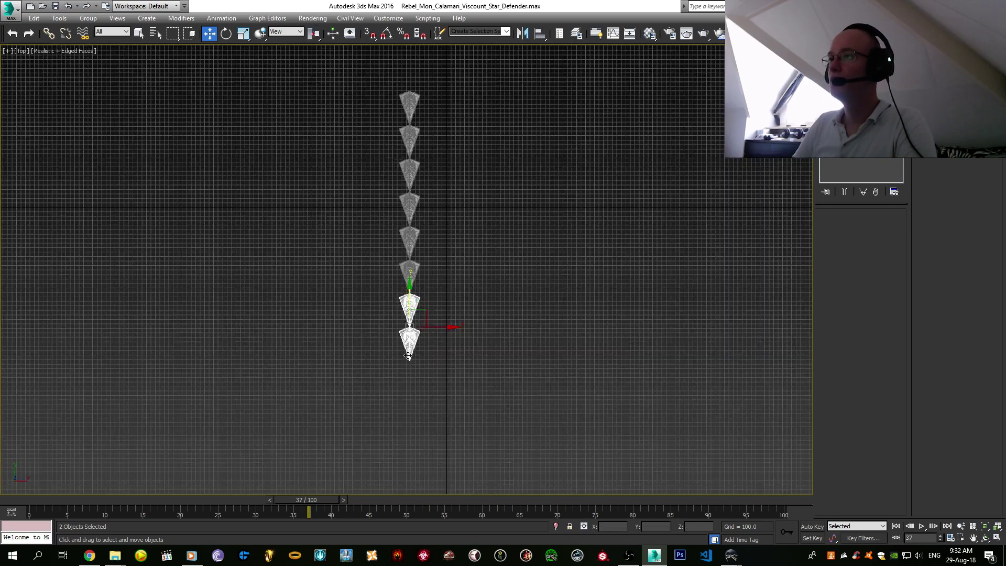
{"action": "scroll", "coordinate": [411, 272], "scroll_direction": "up", "scroll_amount": 4}
{"action": "left_click_drag", "start_coordinate": [385, 101], "coordinate": [386, 471], "text": "shift"}
{"action": "left_click", "coordinate": [504, 320]}
{"action": "scroll", "coordinate": [382, 297], "scroll_direction": "up", "scroll_amount": 6}
{"action": "scroll", "coordinate": [381, 297], "scroll_direction": "up", "scroll_amount": 4}
{"action": "left_click_drag", "start_coordinate": [404, 267], "coordinate": [411, 457]}
{"action": "middle_click_drag", "start_coordinate": [413, 449], "coordinate": [399, 332]}
{"action": "left_click_drag", "start_coordinate": [399, 375], "coordinate": [413, 365]}
{"action": "scroll", "coordinate": [413, 366], "scroll_direction": "down", "scroll_amount": 15}
{"action": "left_click", "coordinate": [481, 388]}
{"action": "scroll", "coordinate": [457, 193], "scroll_direction": "down", "scroll_amount": 4}
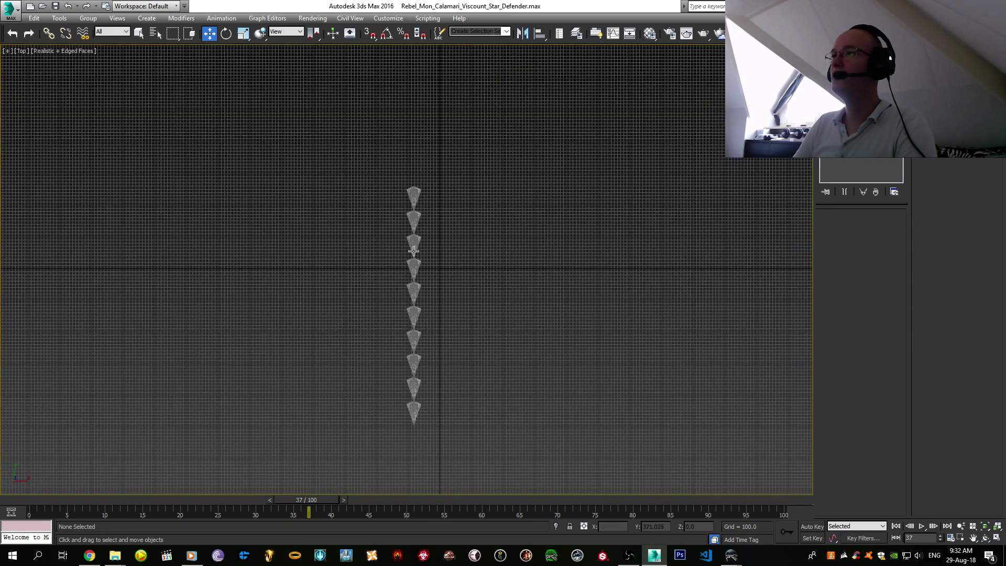
- Clone the rearmost Star Destroyer as one copy behind the row, partly overlapping it
{"action": "scroll", "coordinate": [435, 219], "scroll_direction": "up", "scroll_amount": 5}
{"action": "left_click_drag", "start_coordinate": [436, 211], "coordinate": [409, 246]}
{"action": "scroll", "coordinate": [405, 261], "scroll_direction": "up", "scroll_amount": 10}
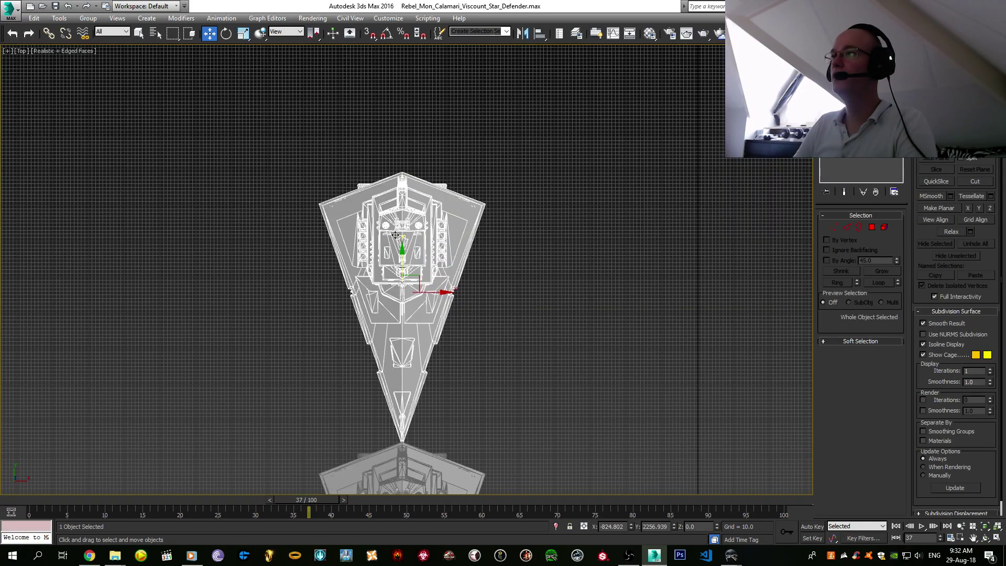
{"action": "left_click_drag", "start_coordinate": [398, 364], "coordinate": [414, 154]}
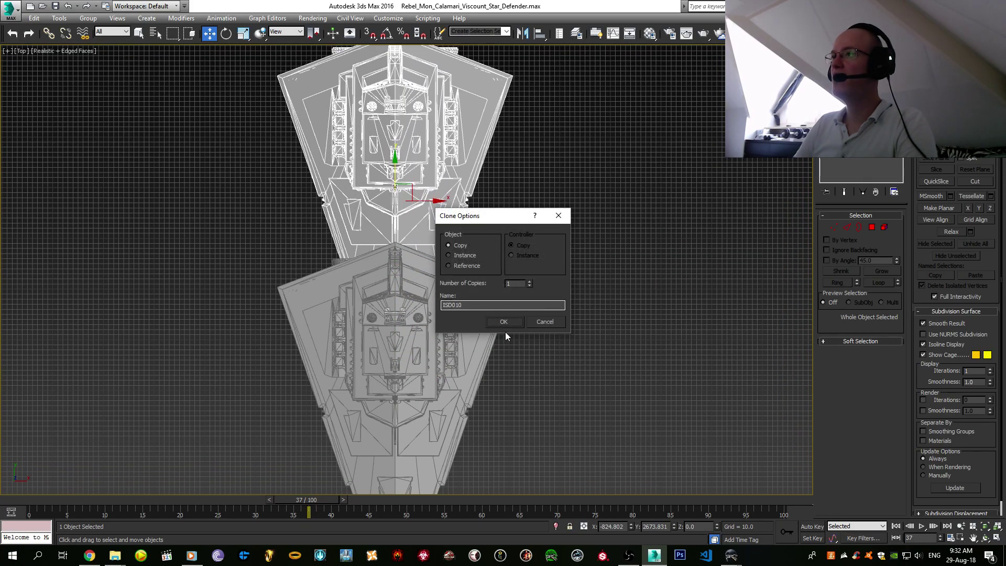
{"action": "left_click", "coordinate": [504, 322]}
- In wireframe display, adjust the overlapping rear copy to about Y 2709, then deselect it and restore the shaded display
{"action": "key", "text": "F3"}
{"action": "scroll", "coordinate": [386, 377], "scroll_direction": "down", "scroll_amount": 4}
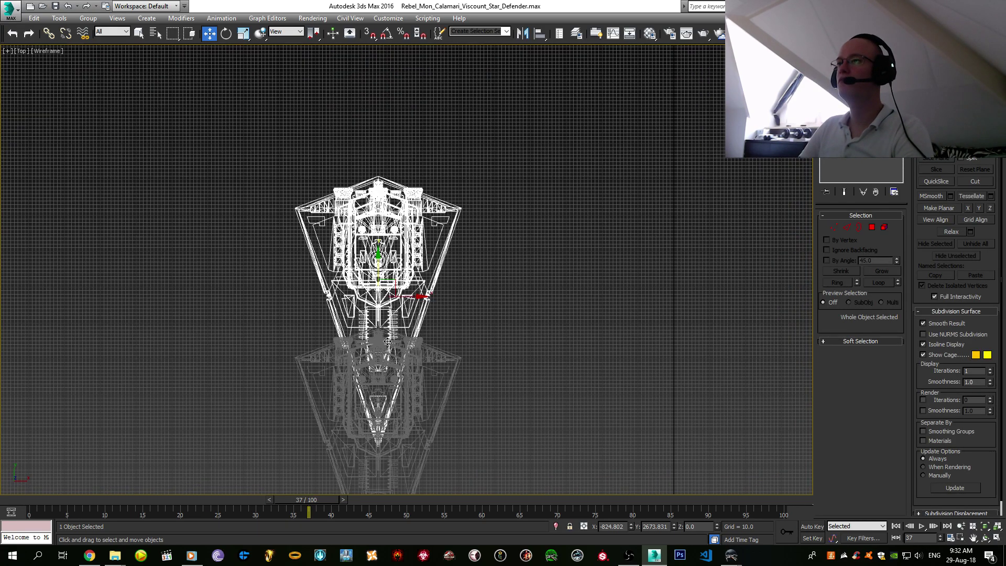
{"action": "left_click_drag", "start_coordinate": [379, 278], "coordinate": [379, 254]}
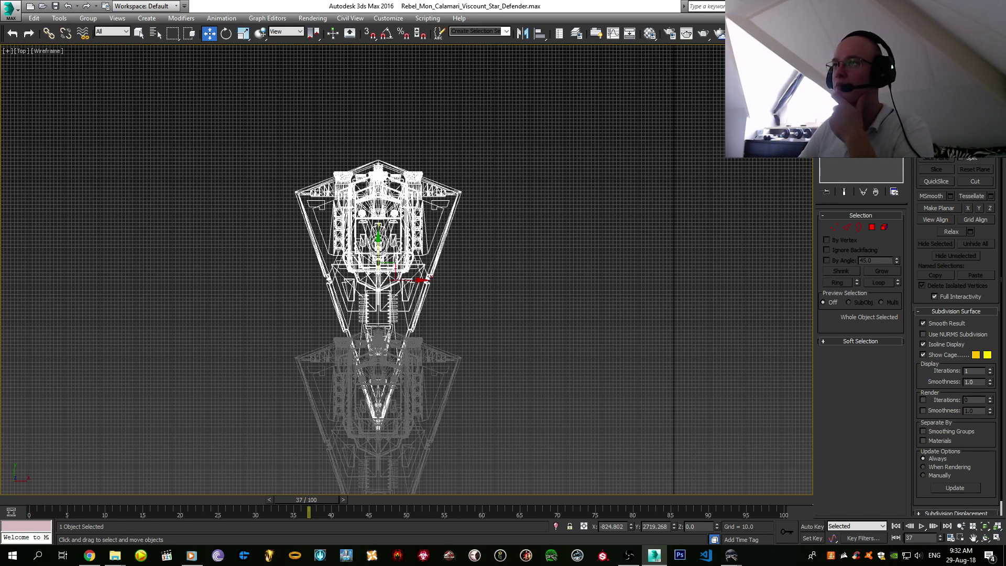
{"action": "scroll", "coordinate": [522, 285], "scroll_direction": "down", "scroll_amount": 5}
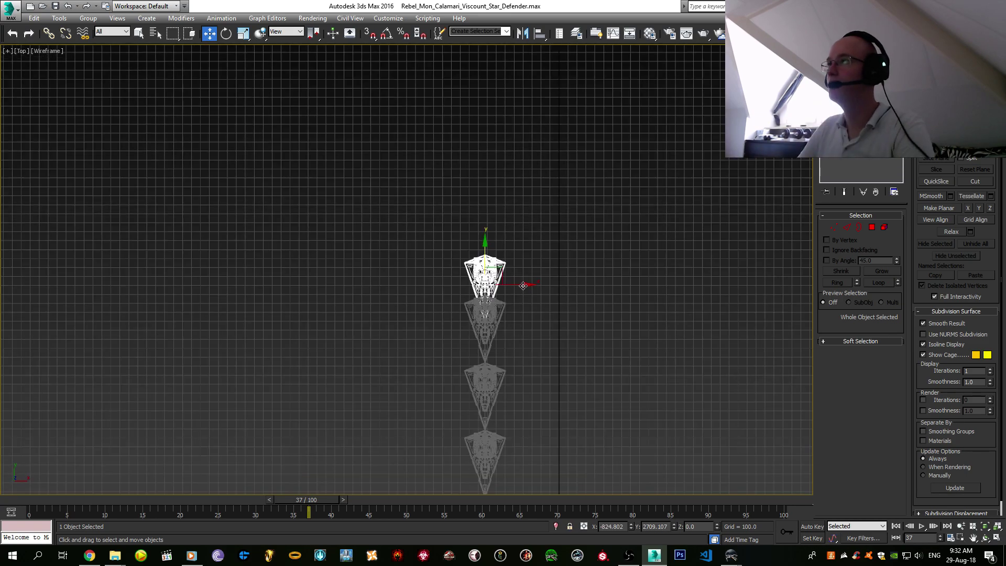
{"action": "left_click", "coordinate": [579, 329]}
{"action": "scroll", "coordinate": [472, 203], "scroll_direction": "down", "scroll_amount": 3}
{"action": "key", "text": "F3"}
- Select all eleven Star Destroyers and move the row along Y until it is roughly centered on the grid origin
{"action": "key", "text": "ctrl+a"}
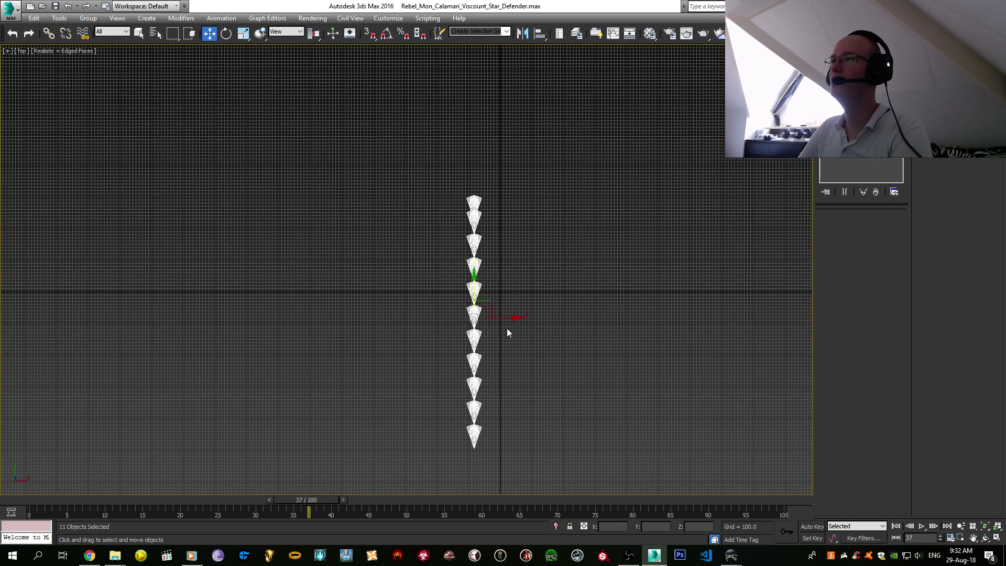
{"action": "left_click_drag", "start_coordinate": [477, 295], "coordinate": [501, 273]}
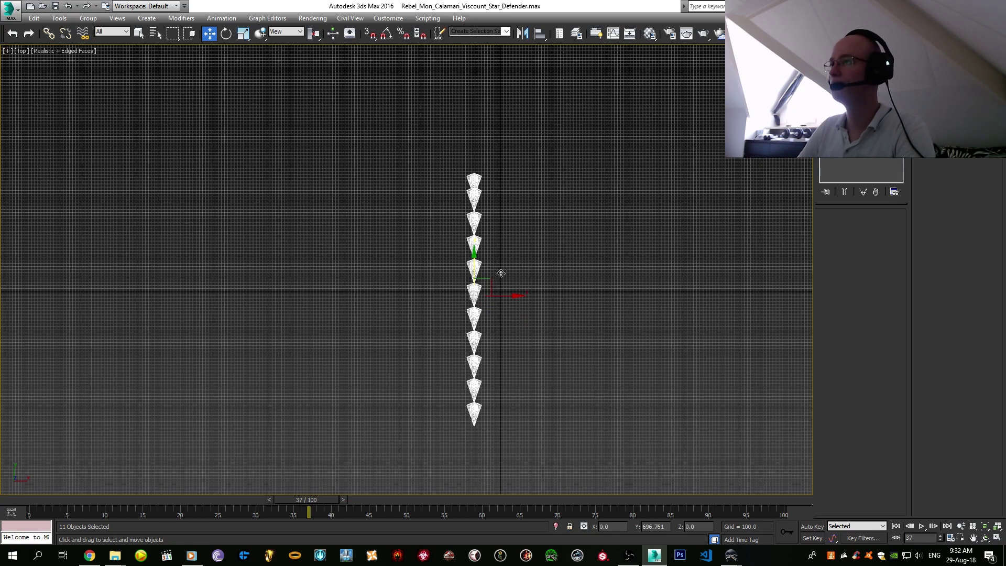
{"action": "scroll", "coordinate": [501, 273], "scroll_direction": "up", "scroll_amount": 10}
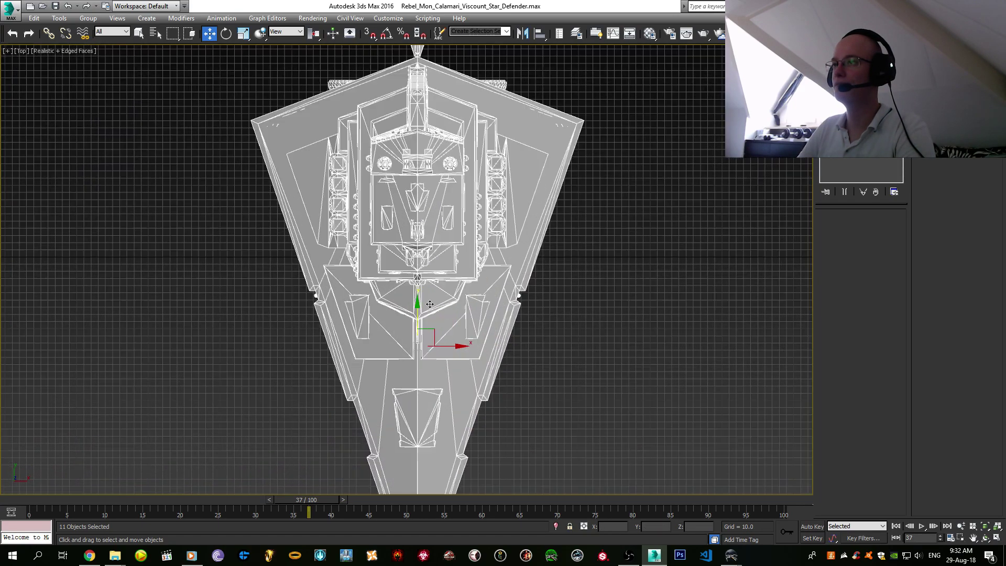
{"action": "scroll", "coordinate": [415, 314], "scroll_direction": "down", "scroll_amount": 10}
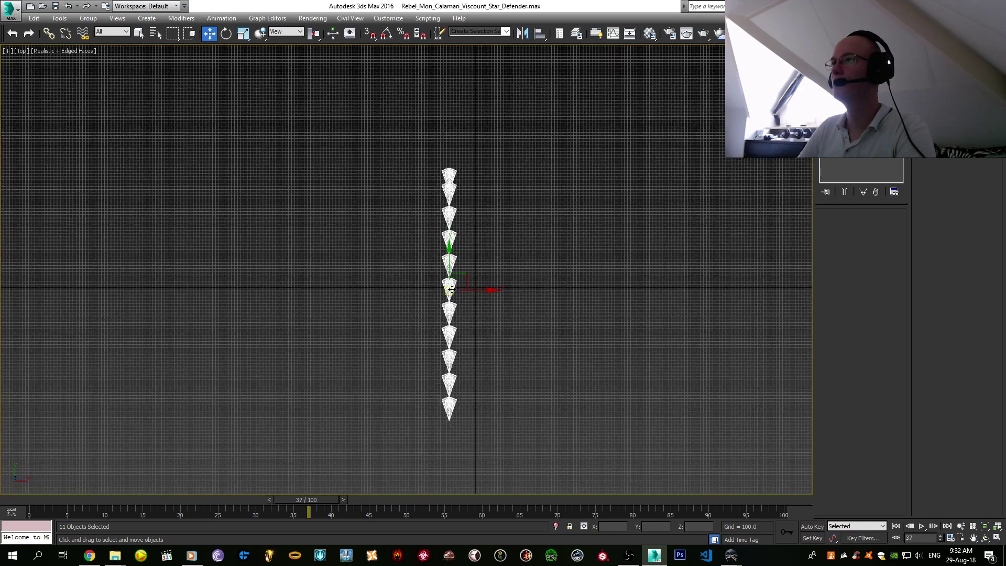
- Move the whole row farther from the origin in the negative X direction, deselect it, and save the scene
{"action": "left_click_drag", "start_coordinate": [467, 289], "coordinate": [381, 289]}
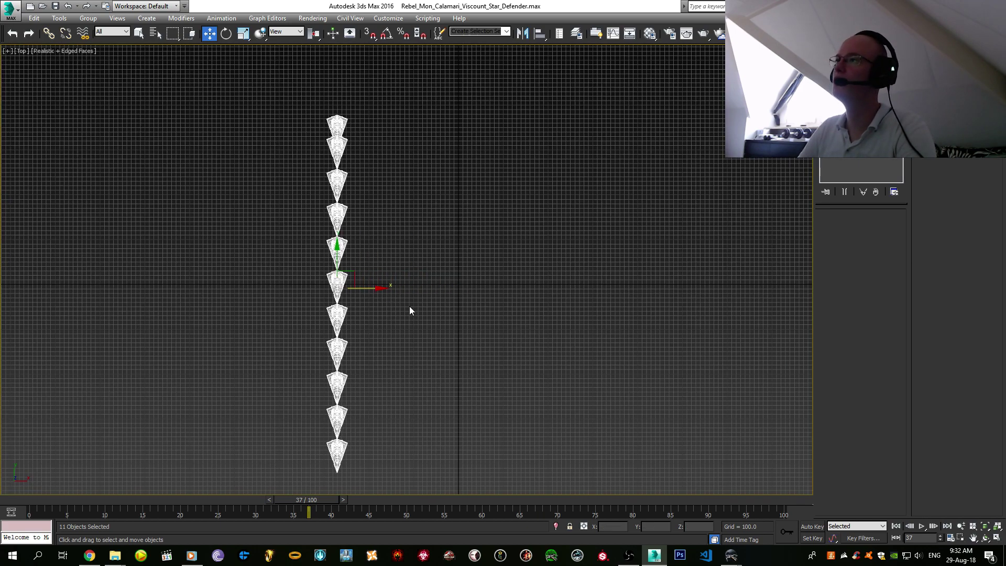
{"action": "left_click", "coordinate": [466, 309]}
{"action": "key", "text": "ctrl+s"}
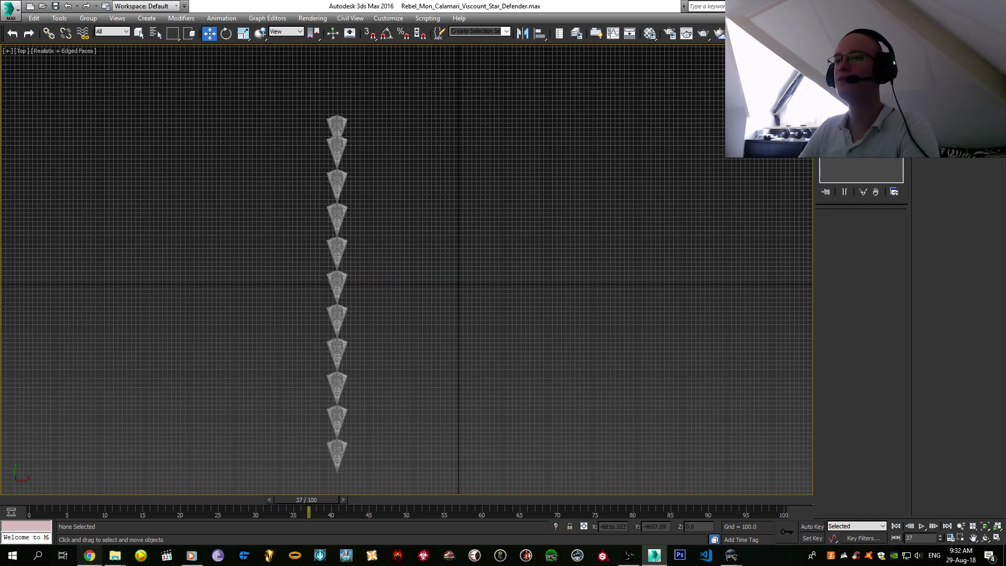
{"action": "key", "text": "alt+Tab"}
{"action": "left_click", "coordinate": [50, 7]}
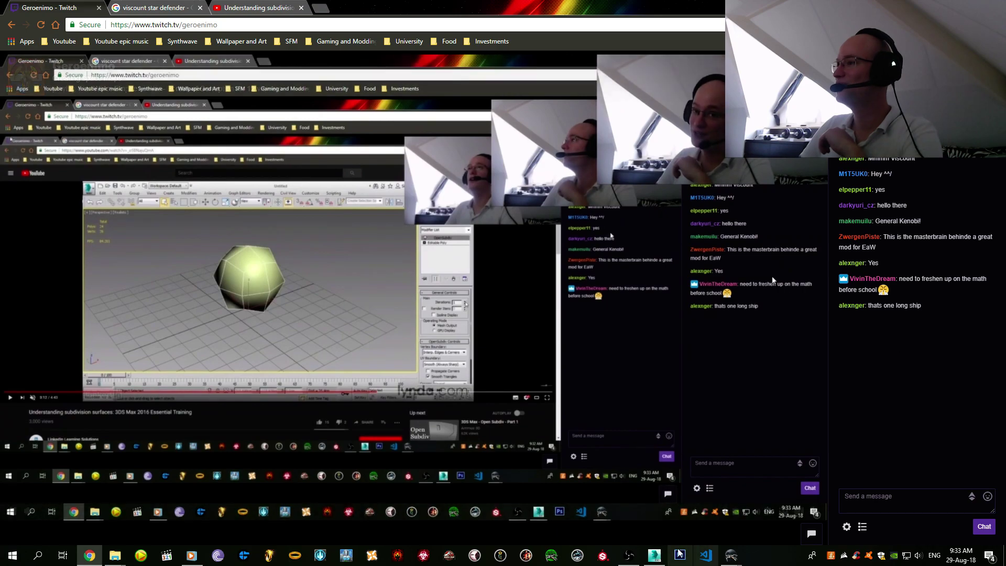
{"action": "left_click", "coordinate": [655, 556]}
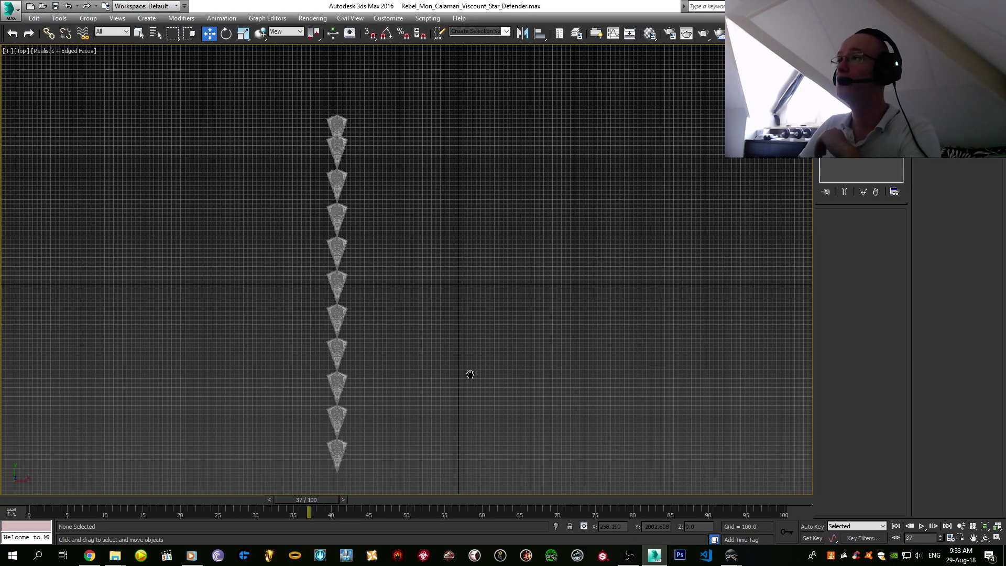
- Create a sphere near the grid origin and set its X and Y position to 0
{"action": "scroll", "coordinate": [453, 352], "scroll_direction": "down", "scroll_amount": 3}
{"action": "scroll", "coordinate": [453, 352], "scroll_direction": "up", "scroll_amount": 3}
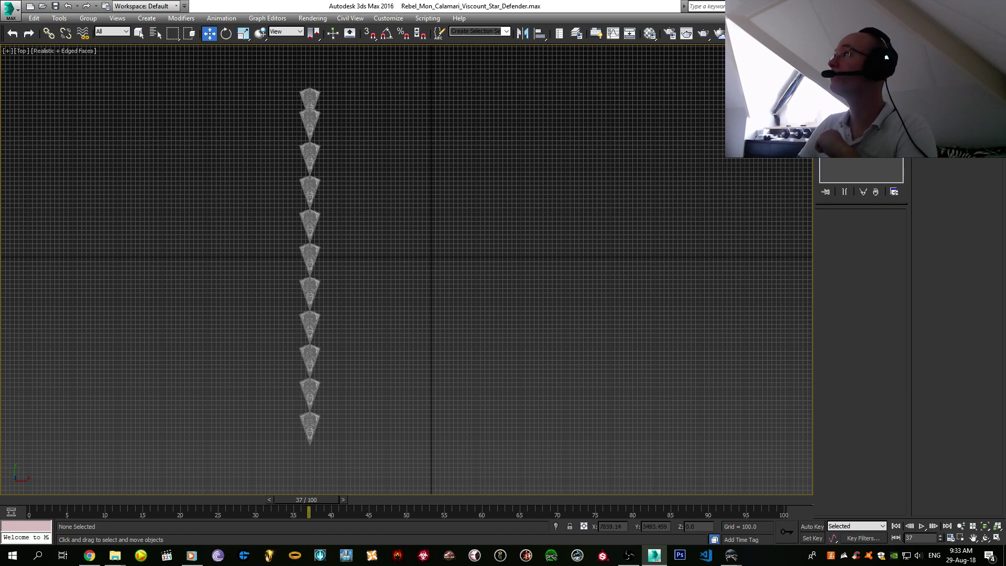
{"action": "left_click", "coordinate": [823, 51]}
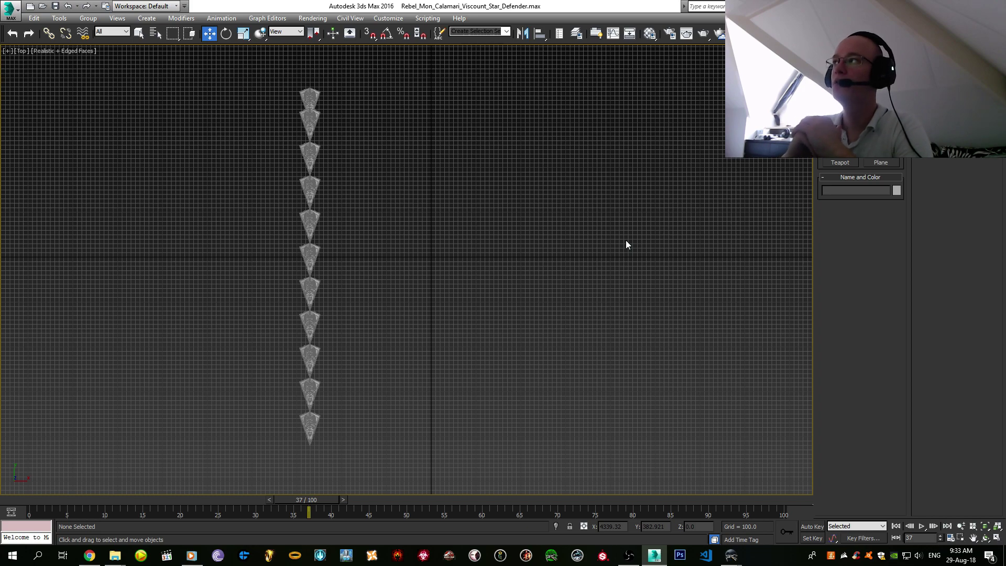
{"action": "left_click", "coordinate": [840, 130]}
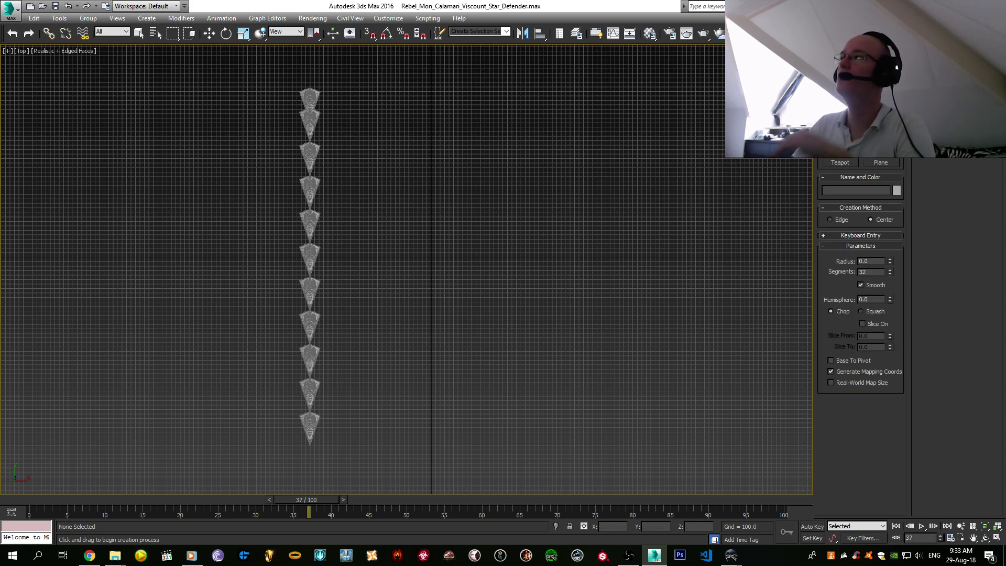
{"action": "left_click_drag", "start_coordinate": [429, 262], "coordinate": [449, 282]}
{"action": "right_click", "coordinate": [604, 406]}
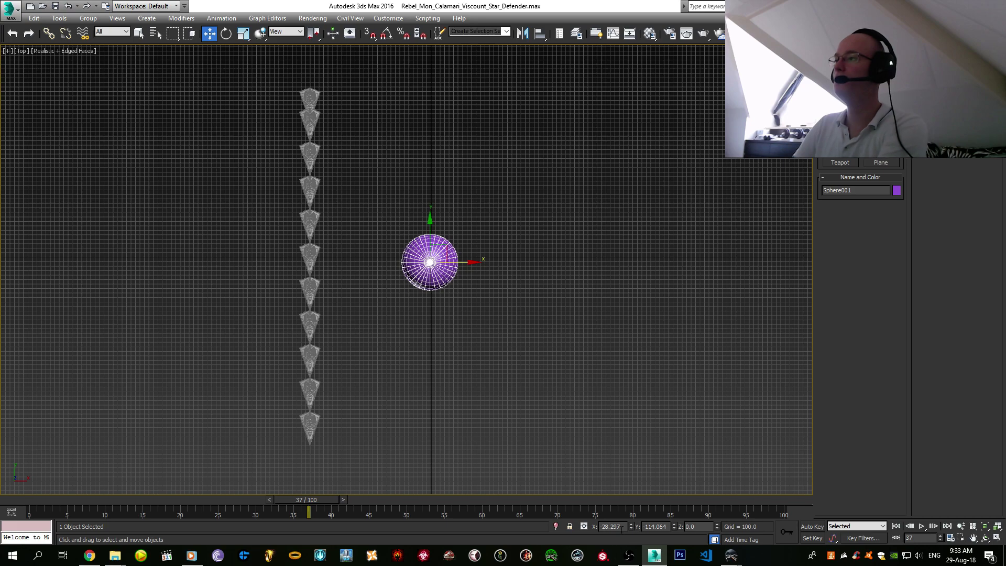
{"action": "double_click", "coordinate": [658, 527]}
{"action": "type", "text": "0"}
{"action": "key", "text": "Return"}
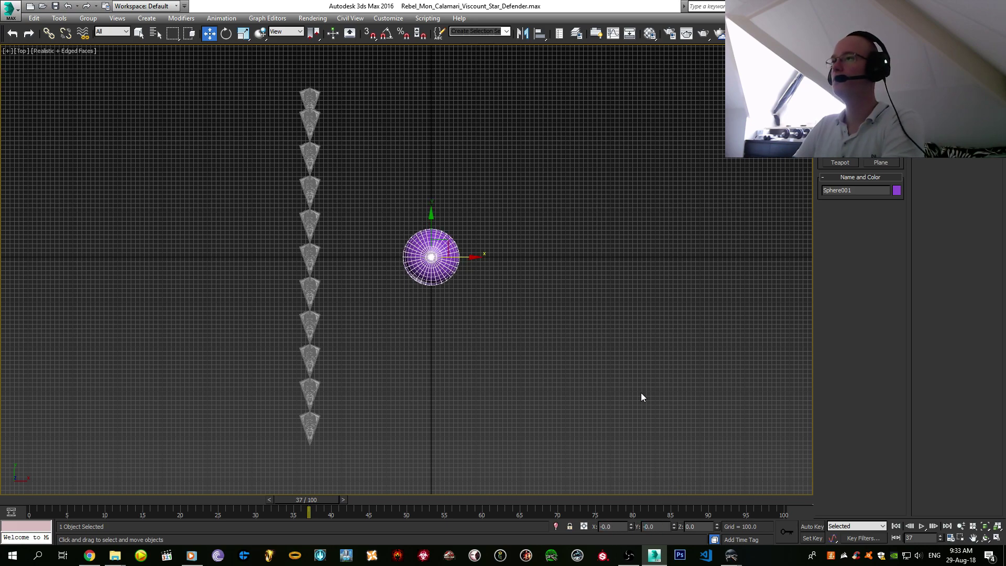
- Rotate the sphere 90 degrees about X, try scaling it along Y, and undo the scaling
{"action": "key", "text": "e"}
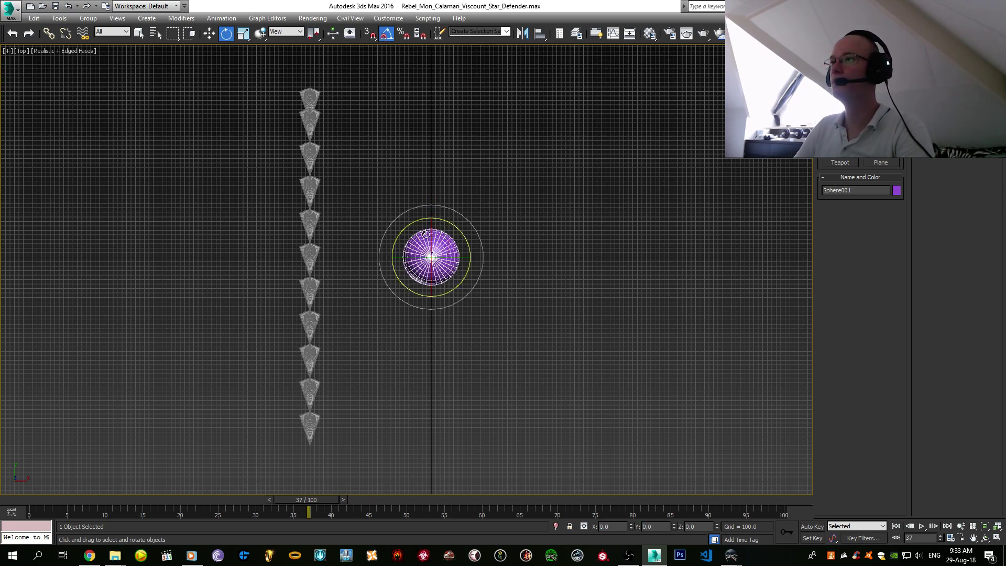
{"action": "left_click_drag", "start_coordinate": [431, 229], "coordinate": [414, 281]}
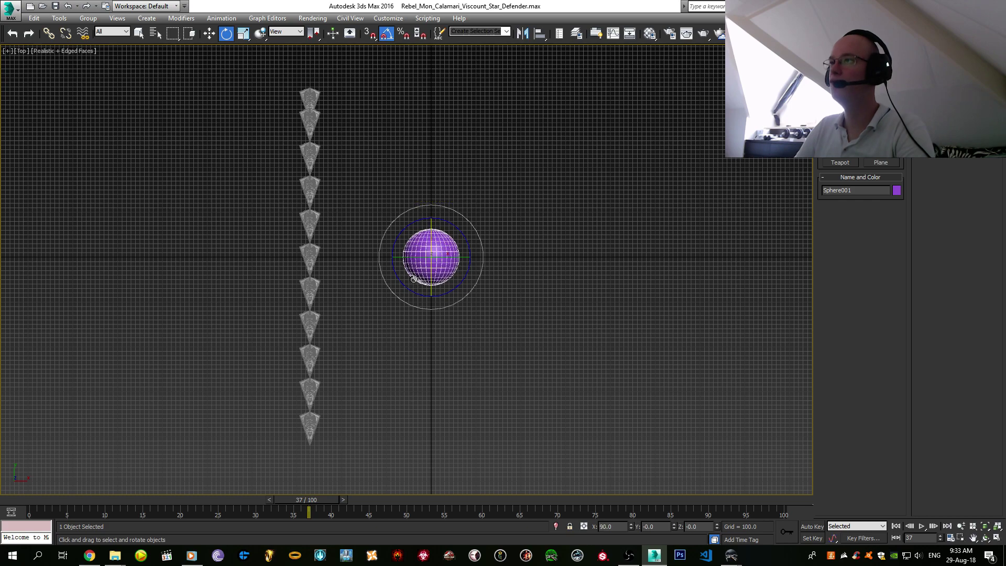
{"action": "key", "text": "r"}
{"action": "left_click_drag", "start_coordinate": [430, 215], "coordinate": [467, 45]}
{"action": "key", "text": "ctrl+z"}
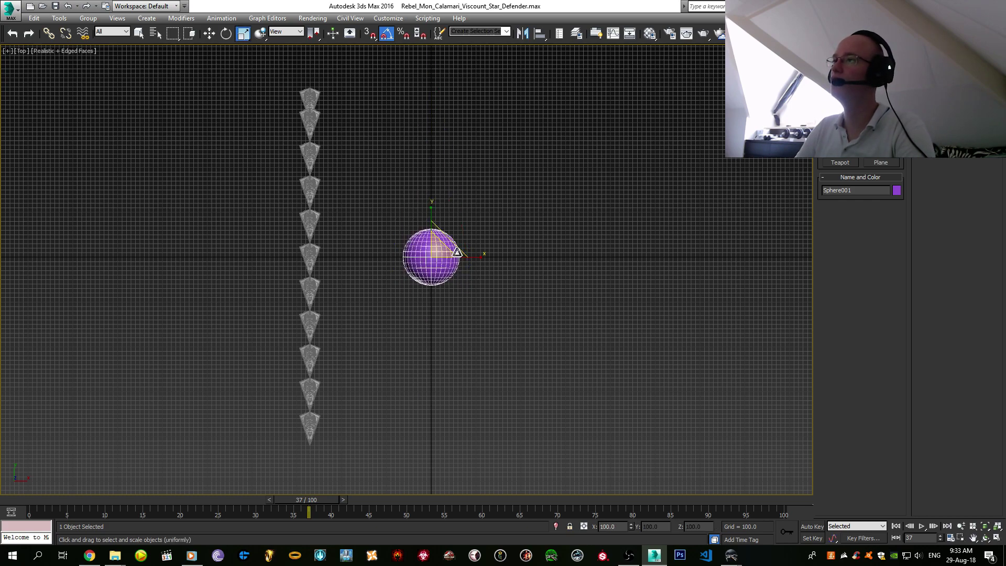
{"action": "key", "text": "w"}
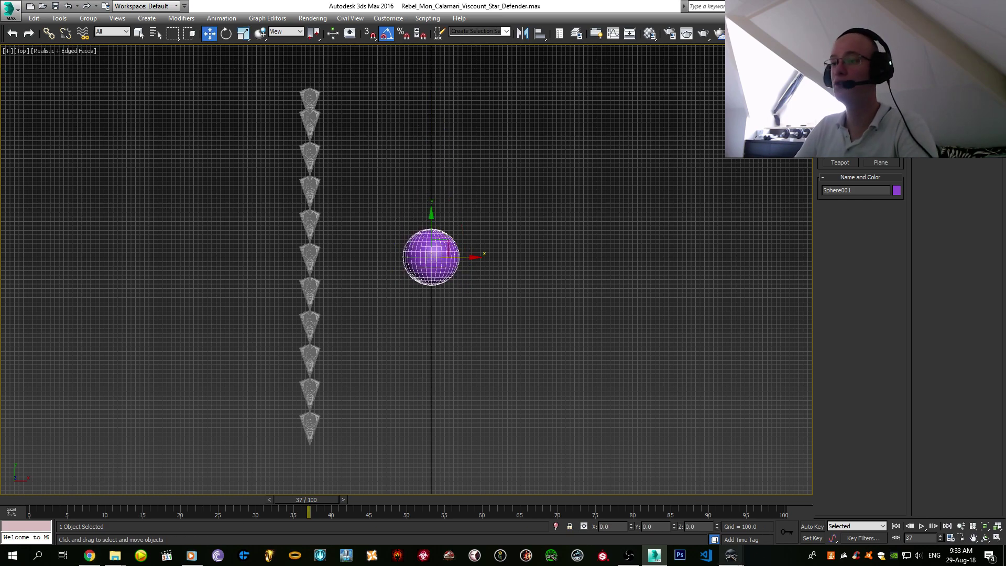
- Switch to Alamo Object Viewer and examine the hull shapes of the RV_Viscount.ALO and Viscount.ALO models from several angles
{"action": "mouse_move", "coordinate": [731, 555]}
{"action": "left_click", "coordinate": [677, 508]}
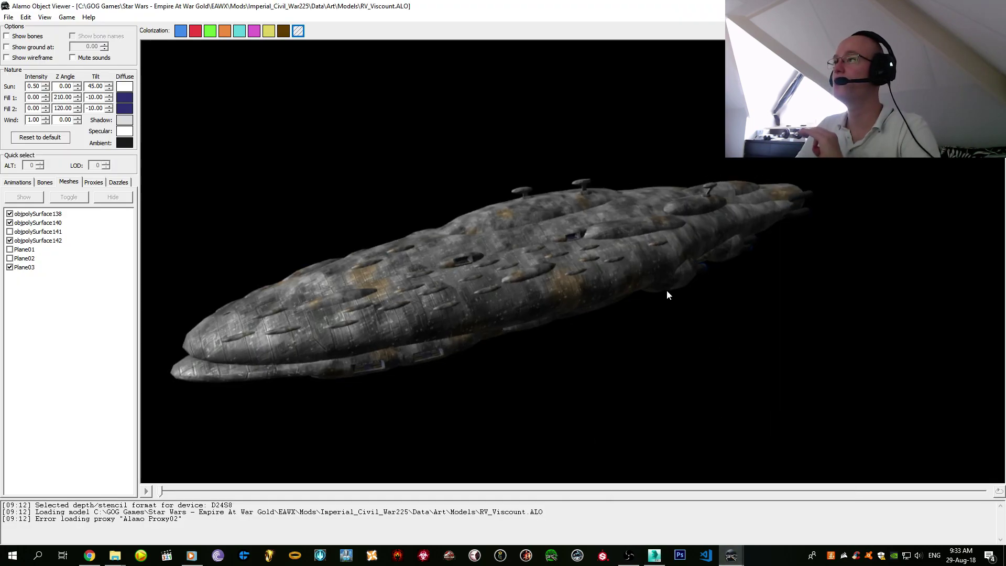
{"action": "left_click_drag", "start_coordinate": [667, 295], "coordinate": [631, 365]}
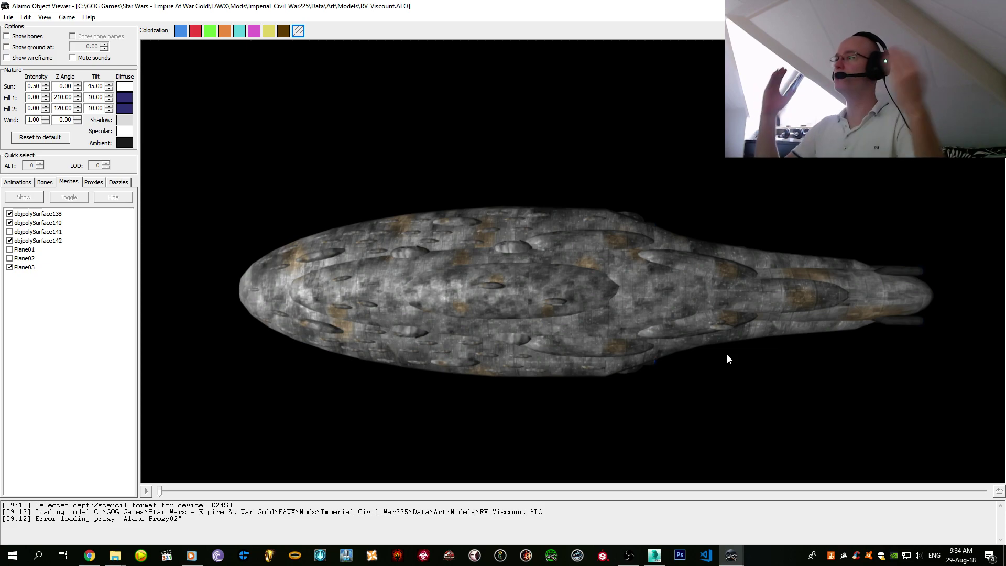
{"action": "left_click_drag", "start_coordinate": [727, 354], "coordinate": [682, 306]}
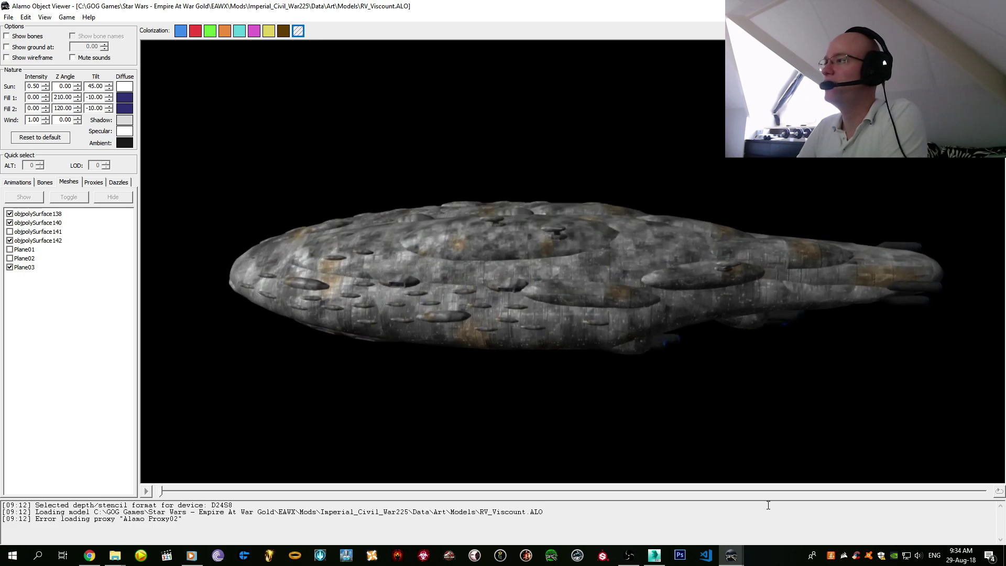
{"action": "left_click", "coordinate": [730, 555]}
{"action": "left_click", "coordinate": [743, 494]}
{"action": "left_click_drag", "start_coordinate": [529, 332], "coordinate": [615, 245]}
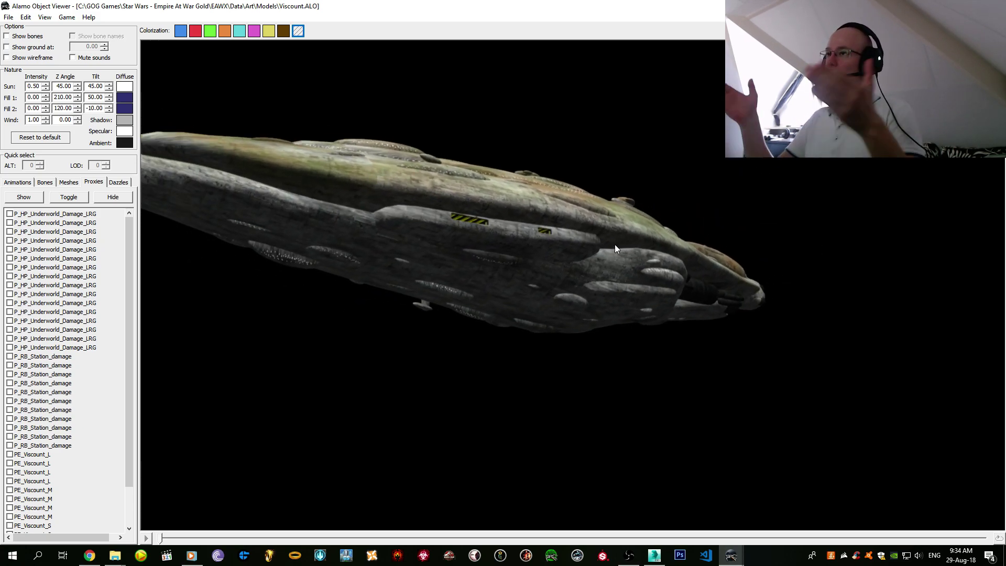
{"action": "left_click_drag", "start_coordinate": [455, 304], "coordinate": [405, 266]}
{"action": "left_click_drag", "start_coordinate": [652, 282], "coordinate": [529, 269]}
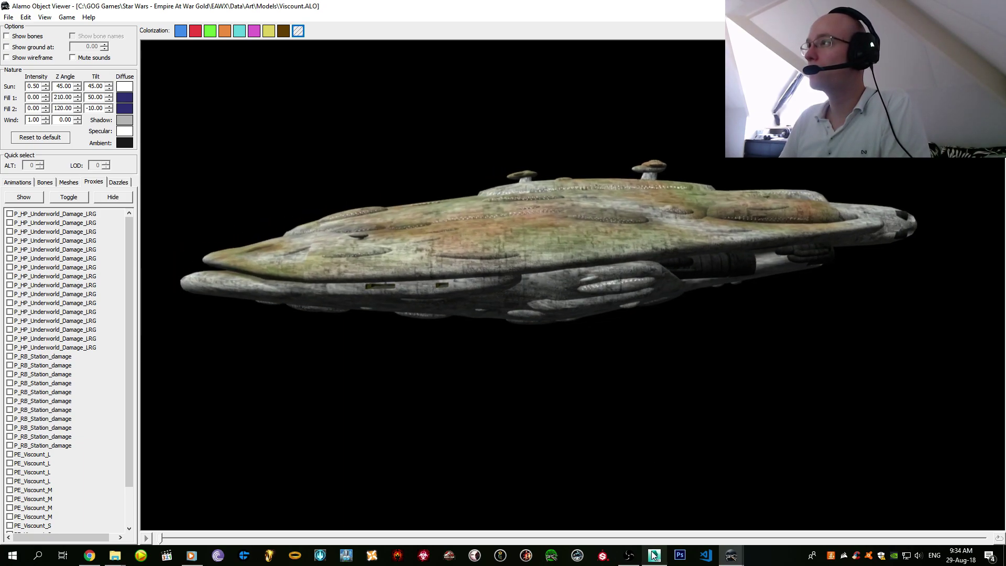
- Switch back to 3ds Max, delete the sphere, and create a box about 3146 long, 2163 wide and 316 high near the origin
{"action": "left_click", "coordinate": [623, 492]}
{"action": "key", "text": "Delete"}
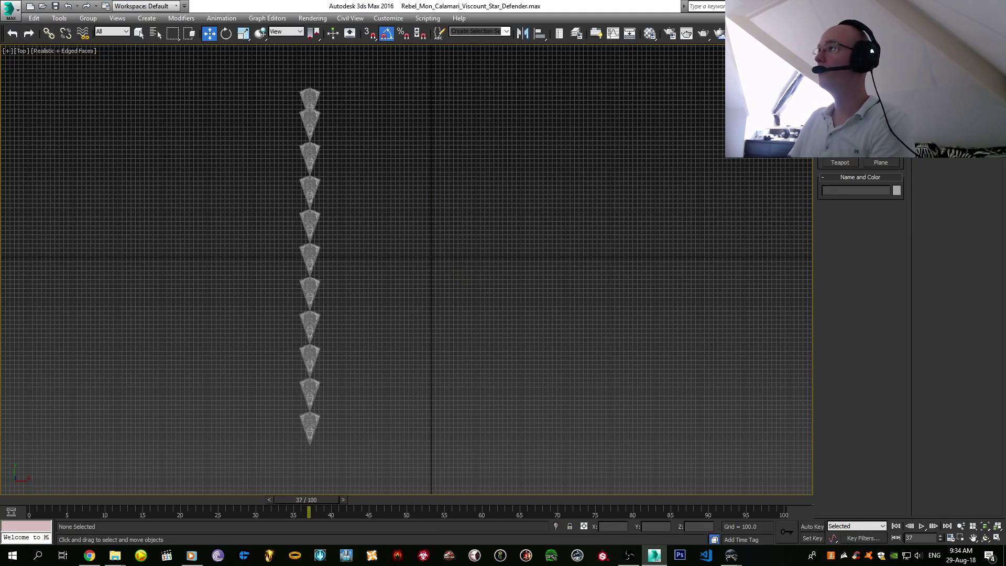
{"action": "left_click", "coordinate": [840, 120]}
{"action": "left_click_drag", "start_coordinate": [382, 206], "coordinate": [478, 347]}
{"action": "left_click", "coordinate": [479, 347]}
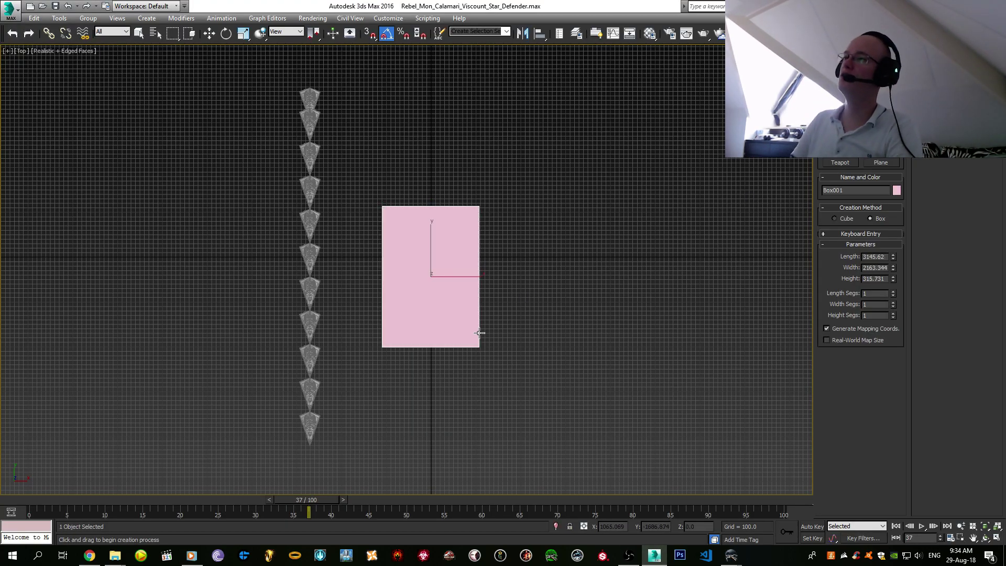
- Move the box to X 0 and Y 0 and change its object color to light gray
{"action": "key", "text": "w"}
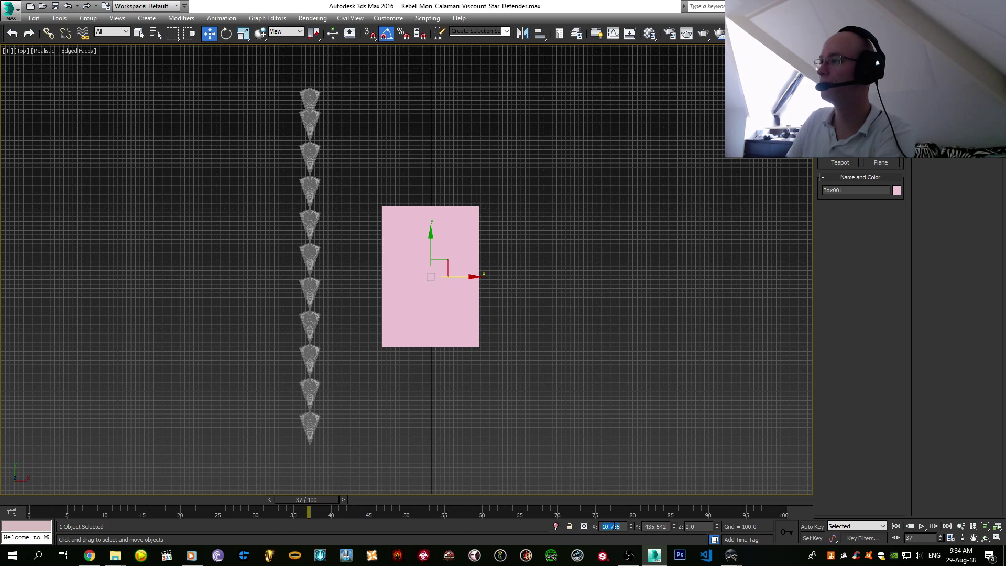
{"action": "type", "text": "0"}
{"action": "key", "text": "Tab"}
{"action": "type", "text": "0"}
{"action": "key", "text": "Tab"}
{"action": "left_click", "coordinate": [896, 190]}
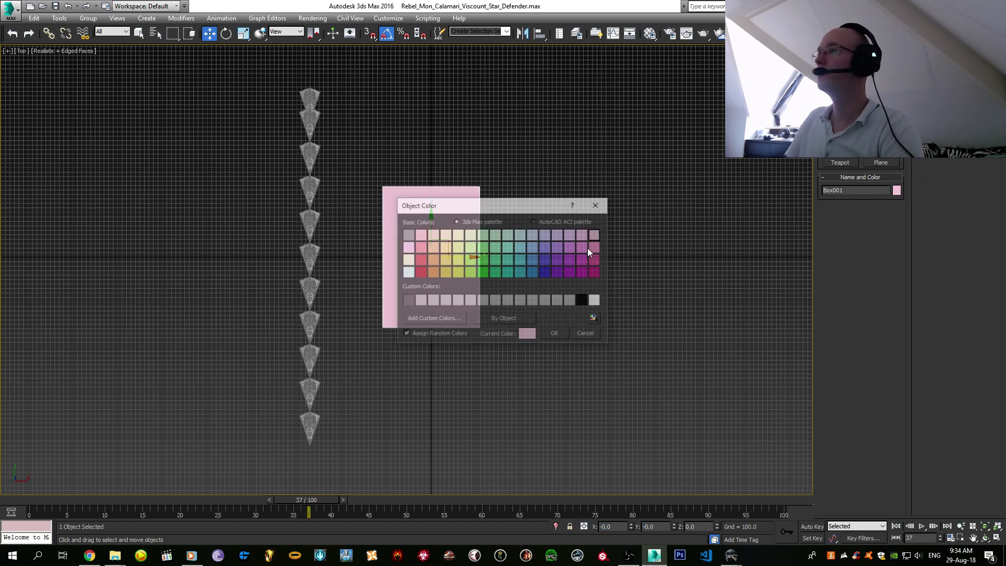
{"action": "left_click", "coordinate": [556, 334]}
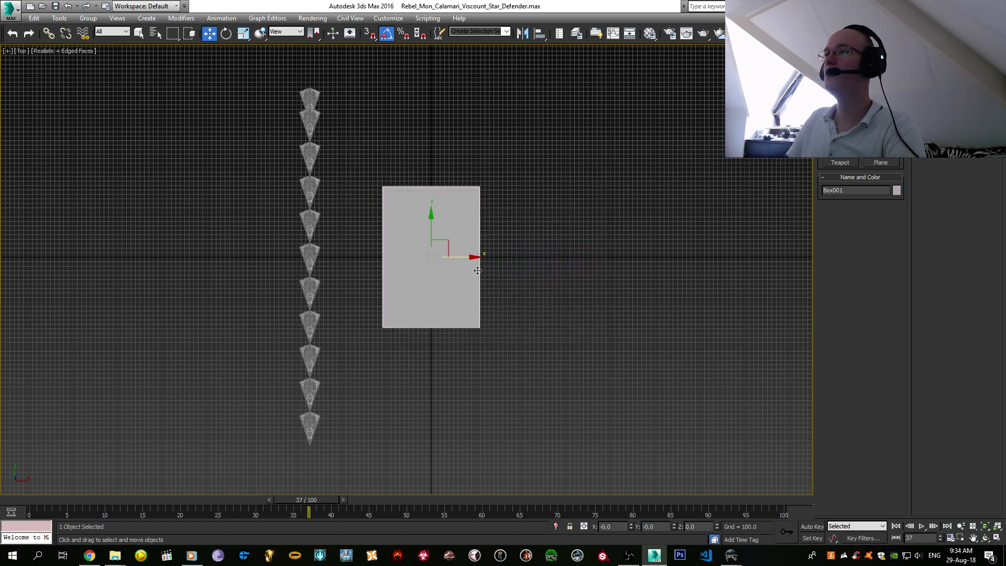
- Hide the grid and switch the viewport shading to Clay
{"action": "key", "text": "g"}
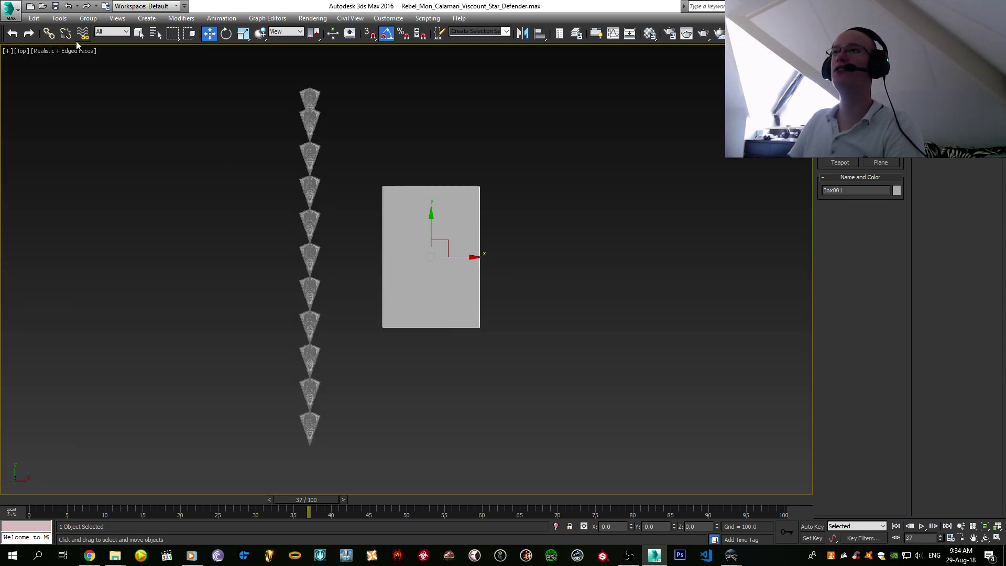
{"action": "left_click", "coordinate": [72, 50]}
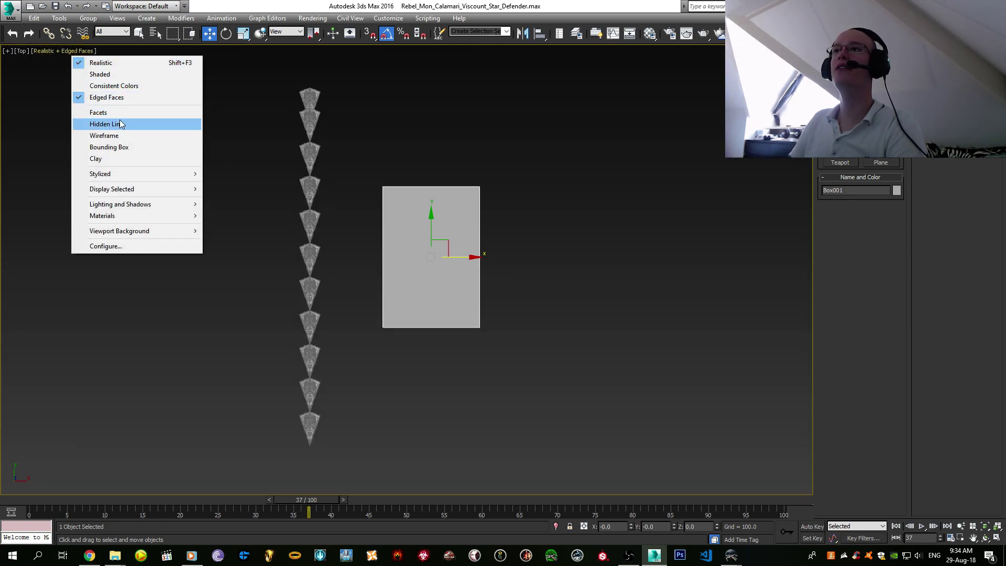
{"action": "left_click", "coordinate": [115, 158]}
{"action": "scroll", "coordinate": [371, 305], "scroll_direction": "up", "scroll_amount": 5}
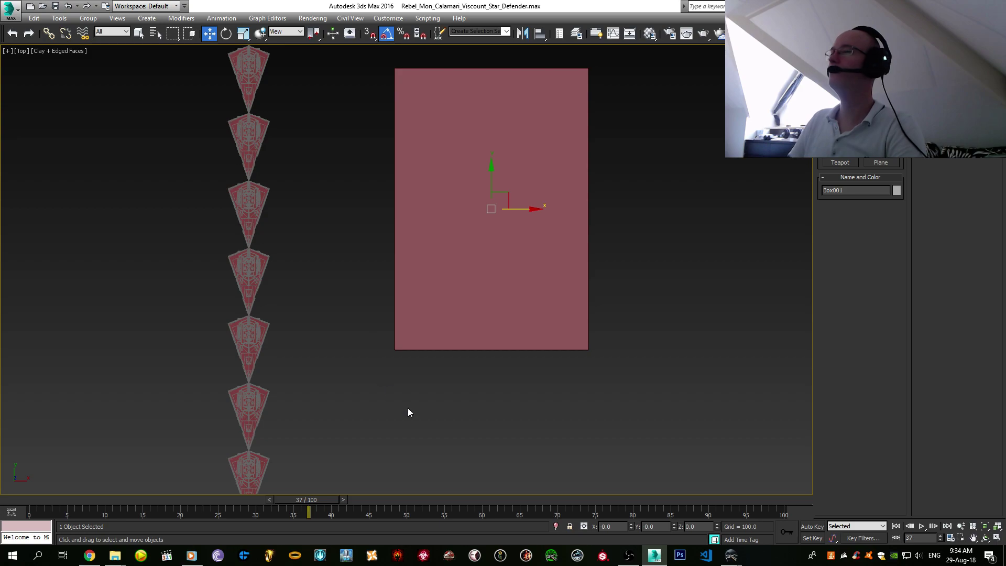
- Examine the Star Destroyer row and the box from an angled view in Clay shading, with edged faces both off and on
{"action": "left_click", "coordinate": [408, 409]}
{"action": "key", "text": "F4"}
{"action": "scroll", "coordinate": [337, 319], "scroll_direction": "down", "scroll_amount": 3}
{"action": "mouse_move", "coordinate": [341, 272]}
{"action": "middle_mouse_down"}
{"action": "mouse_move", "coordinate": [336, 319]}
{"action": "mouse_move", "coordinate": [337, 265]}
{"action": "middle_mouse_up"}
{"action": "scroll", "coordinate": [338, 320], "scroll_direction": "up", "scroll_amount": 5}
{"action": "scroll", "coordinate": [264, 306], "scroll_direction": "up", "scroll_amount": 5}
{"action": "middle_click_drag", "start_coordinate": [117, 354], "coordinate": [291, 299]}
{"action": "scroll", "coordinate": [297, 297], "scroll_direction": "down", "scroll_amount": 5}
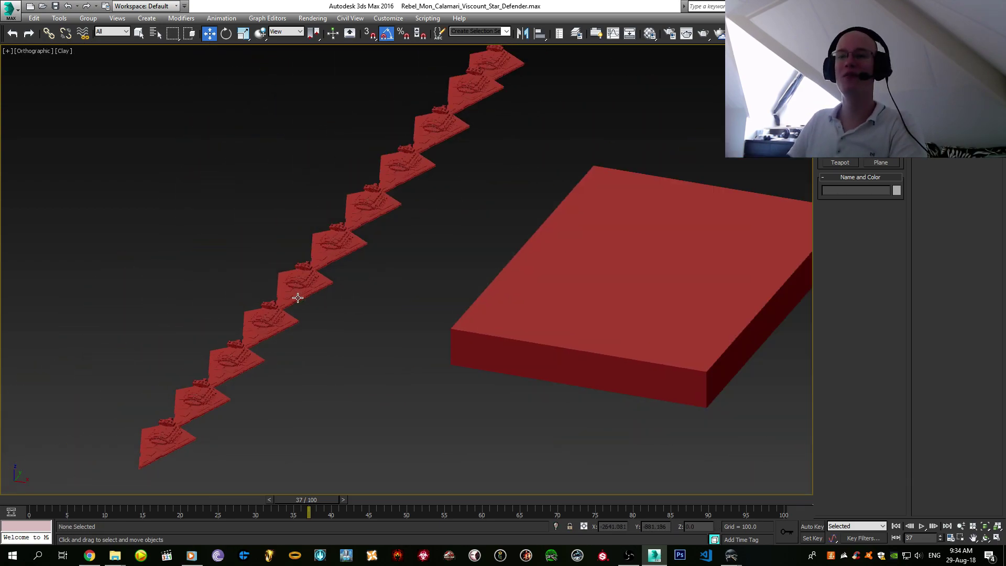
{"action": "scroll", "coordinate": [298, 298], "scroll_direction": "down", "scroll_amount": 5}
{"action": "left_click_drag", "start_coordinate": [162, 138], "coordinate": [425, 372]}
{"action": "scroll", "coordinate": [411, 345], "scroll_direction": "up", "scroll_amount": 4}
{"action": "key", "text": "F4"}
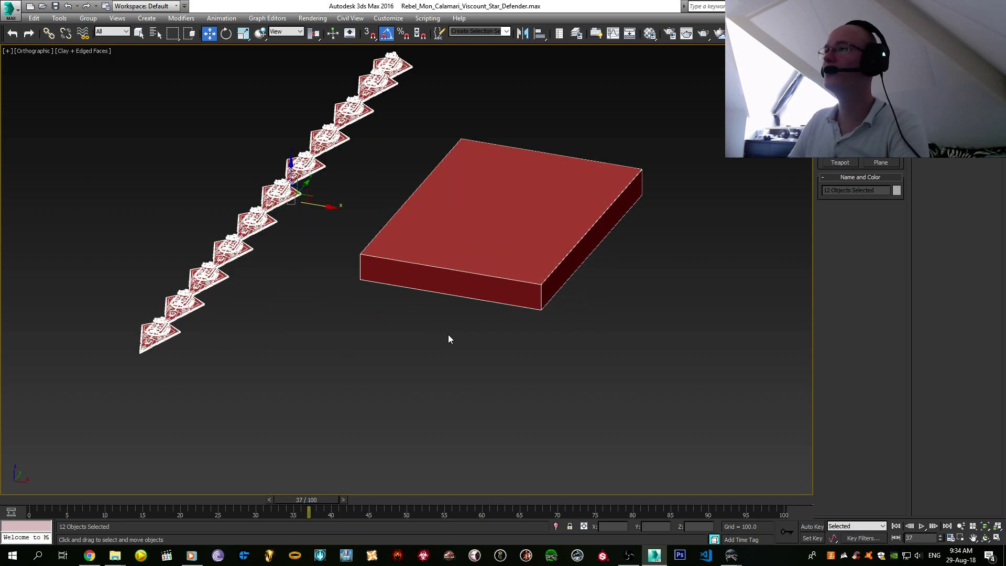
{"action": "scroll", "coordinate": [448, 339], "scroll_direction": "up", "scroll_amount": 2}
{"action": "left_click", "coordinate": [449, 337]}
{"action": "key", "text": "F4"}
{"action": "middle_click_drag", "start_coordinate": [373, 257], "coordinate": [257, 327]}
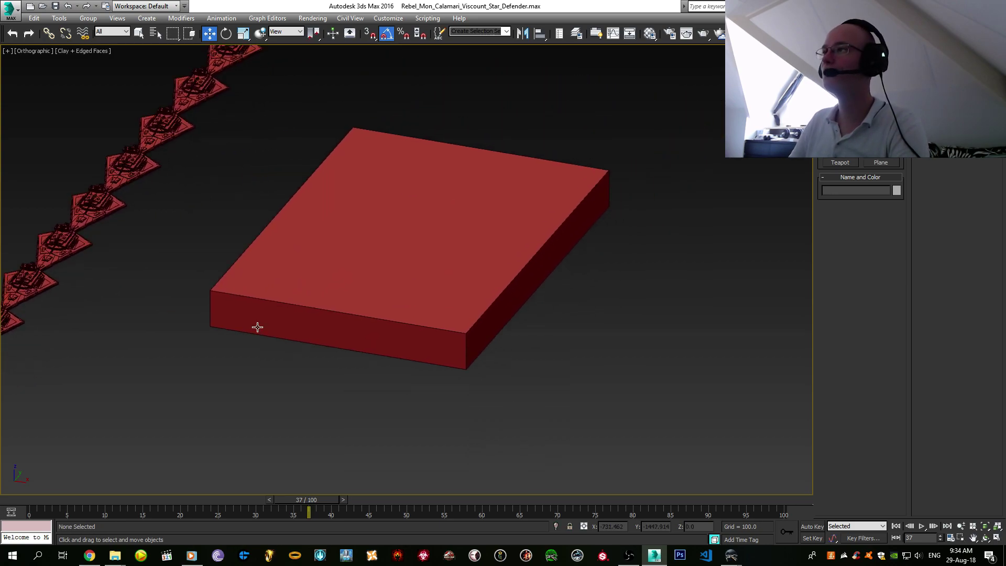
- Select the box and apply an OpenSubdiv modifier to it
{"action": "left_click", "coordinate": [343, 318]}
{"action": "scroll", "coordinate": [183, 200], "scroll_direction": "down", "scroll_amount": 4}
{"action": "scroll", "coordinate": [288, 196], "scroll_direction": "up", "scroll_amount": 4}
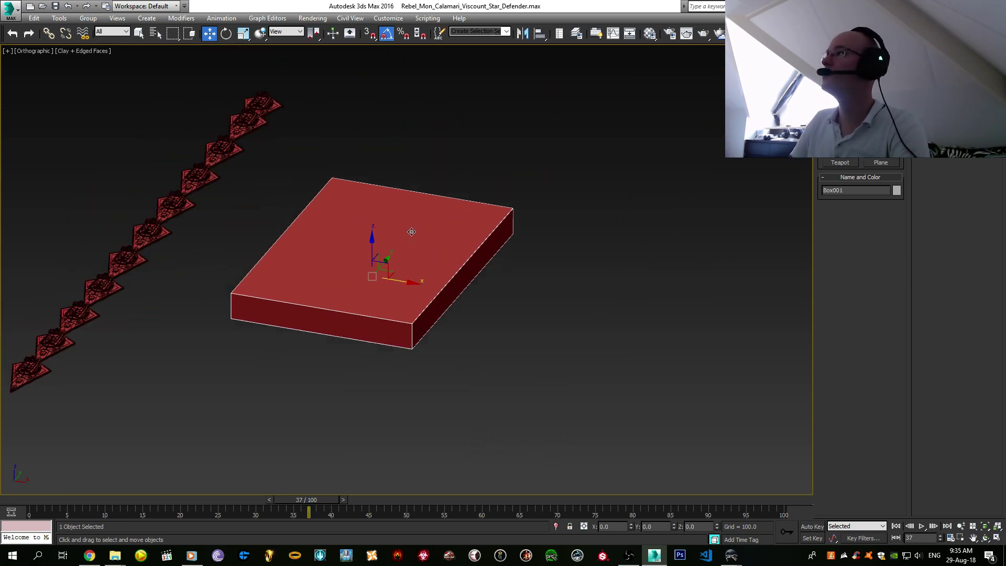
{"action": "middle_click_drag", "start_coordinate": [470, 191], "coordinate": [478, 189]}
{"action": "left_click", "coordinate": [838, 52]}
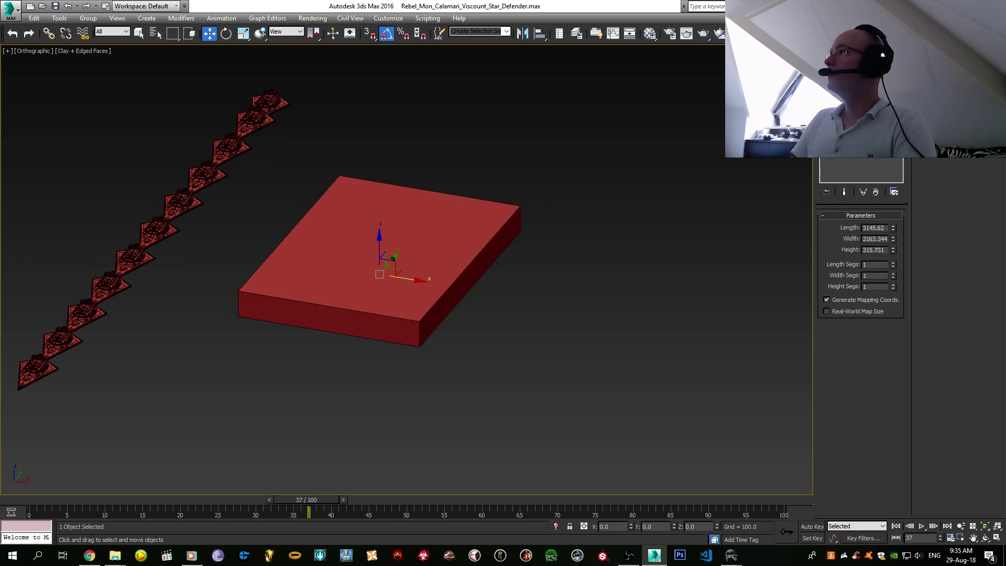
{"action": "left_click", "coordinate": [859, 76]}
{"action": "scroll", "coordinate": [854, 110], "scroll_direction": "down", "scroll_amount": 15}
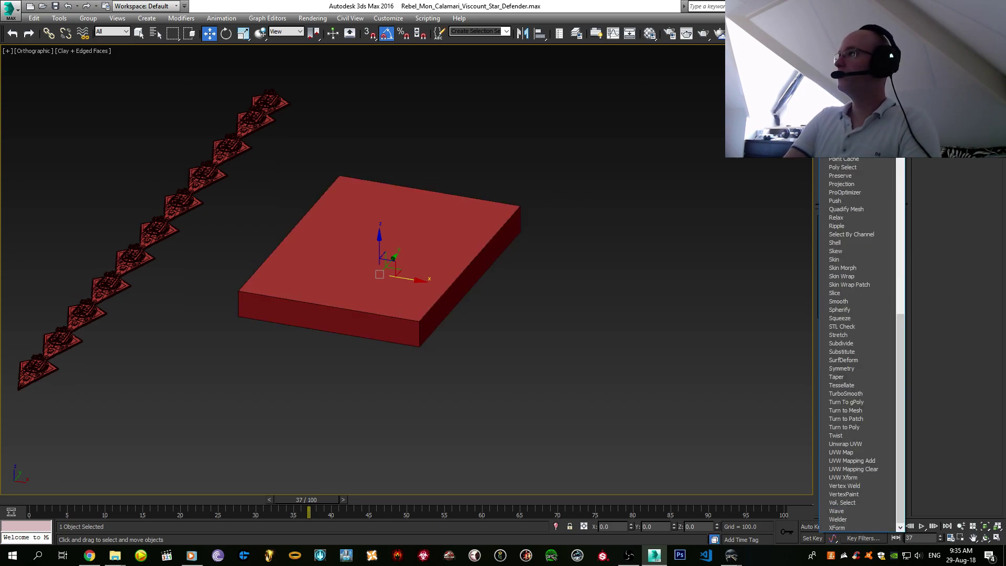
{"action": "left_click", "coordinate": [844, 117]}
- Show the smoothed box in the Front view and set the OpenSubdiv iterations to 3
{"action": "middle_click_drag", "start_coordinate": [503, 293], "coordinate": [442, 289], "text": "alt"}
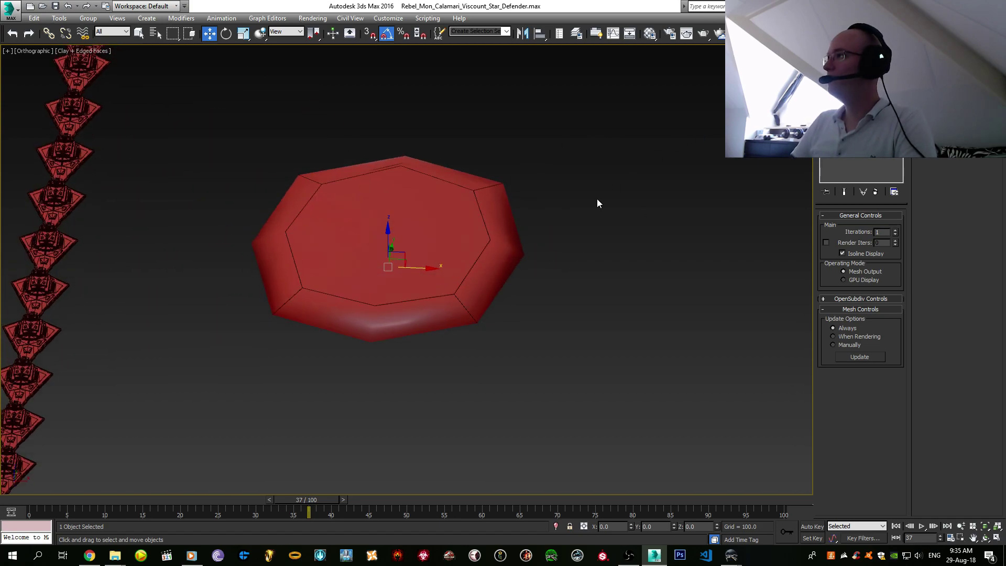
{"action": "key", "text": "f"}
{"action": "scroll", "coordinate": [597, 236], "scroll_direction": "down", "scroll_amount": 4}
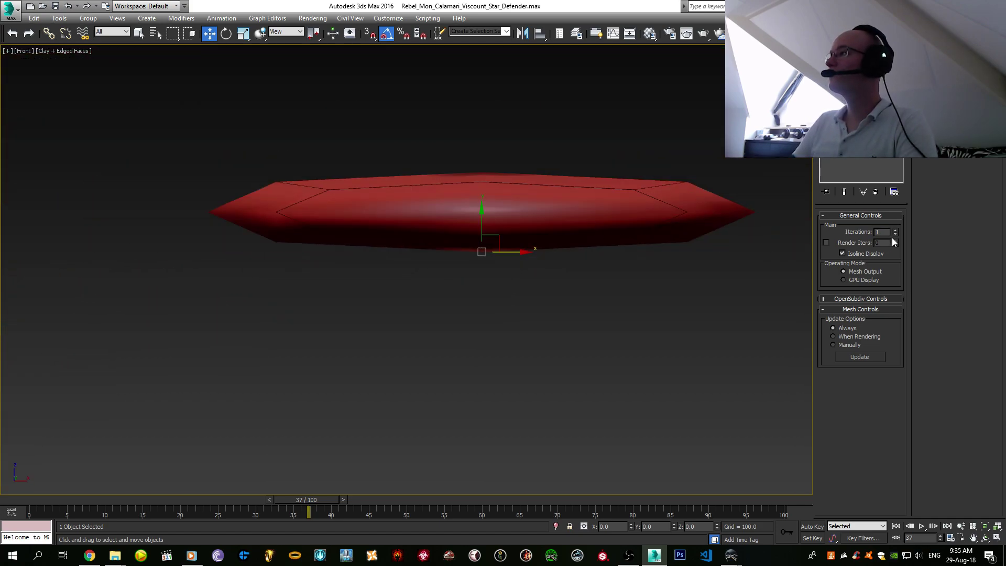
{"action": "left_click", "coordinate": [895, 230]}
{"action": "left_click", "coordinate": [896, 230]}
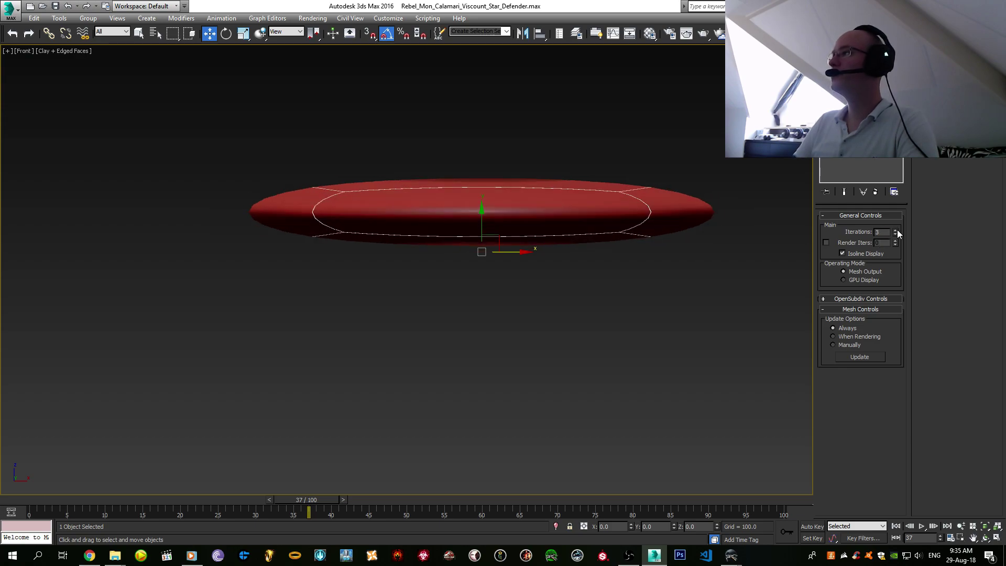
{"action": "middle_click_drag", "start_coordinate": [686, 198], "coordinate": [671, 222]}
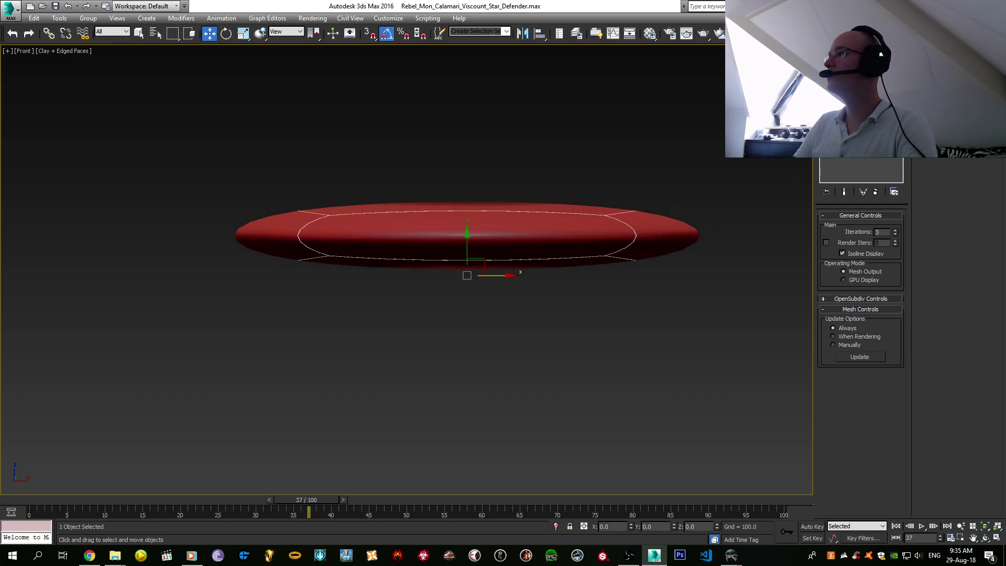
- Edit the base box with an Edit Poly modifier beneath OpenSubdiv and move its bottom vertices down to deepen it in the Front view
{"action": "left_click", "coordinate": [850, 100]}
{"action": "middle_click_drag", "start_coordinate": [516, 242], "coordinate": [490, 261]}
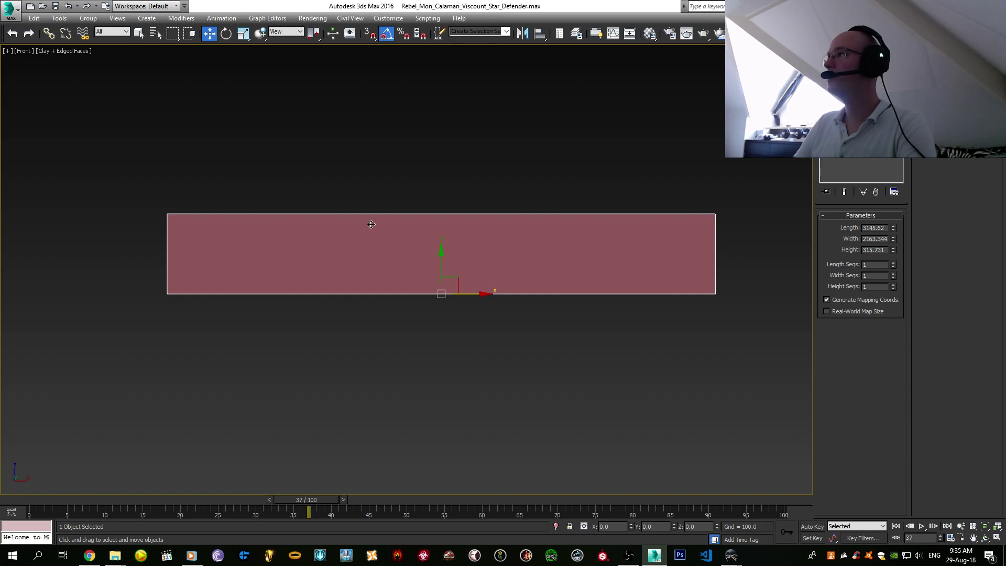
{"action": "left_click", "coordinate": [842, 100]}
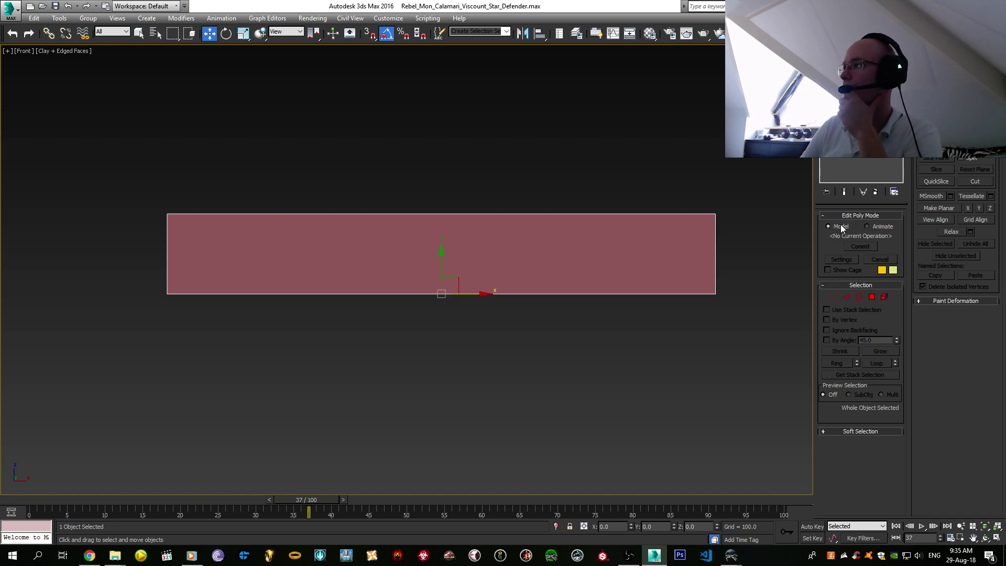
{"action": "left_click", "coordinate": [833, 296]}
{"action": "scroll", "coordinate": [497, 246], "scroll_direction": "down", "scroll_amount": 5}
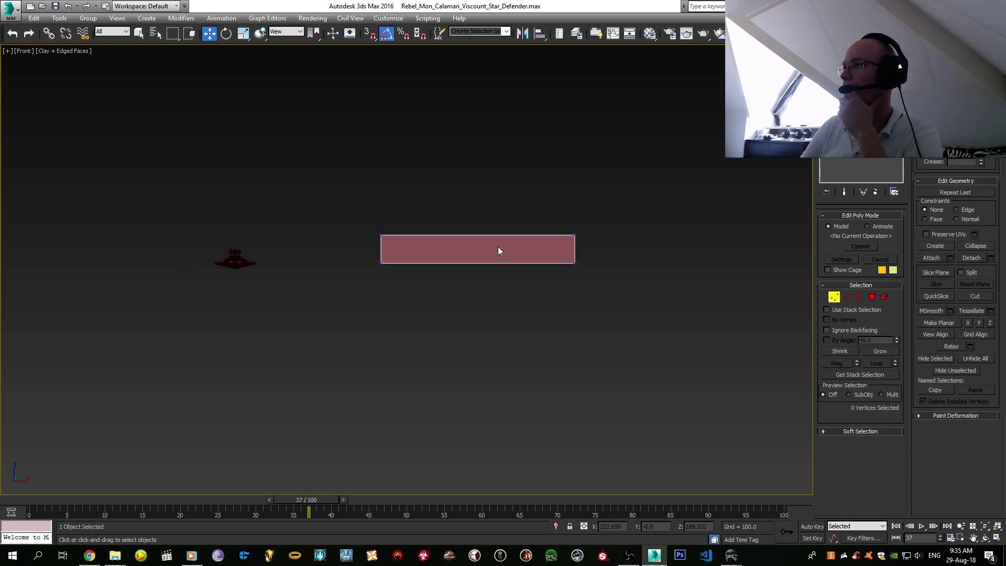
{"action": "left_click_drag", "start_coordinate": [368, 258], "coordinate": [592, 293]}
{"action": "left_click_drag", "start_coordinate": [477, 230], "coordinate": [477, 296]}
- Scale the box's four top vertices inward along X so its sides slope toward a narrow top
{"action": "left_click_drag", "start_coordinate": [362, 207], "coordinate": [717, 250]}
{"action": "key", "text": "r"}
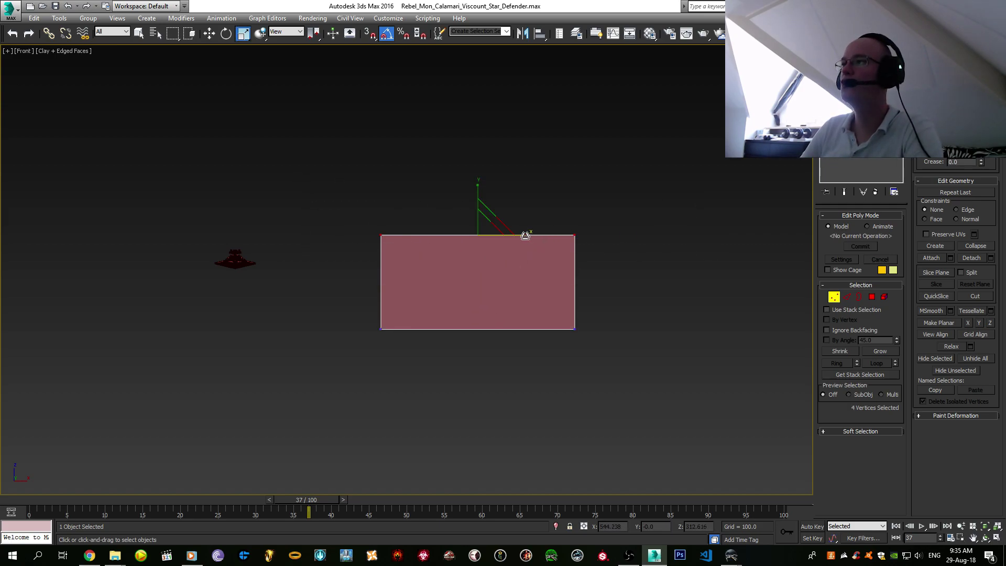
{"action": "left_click_drag", "start_coordinate": [524, 235], "coordinate": [433, 265]}
{"action": "key", "text": "w"}
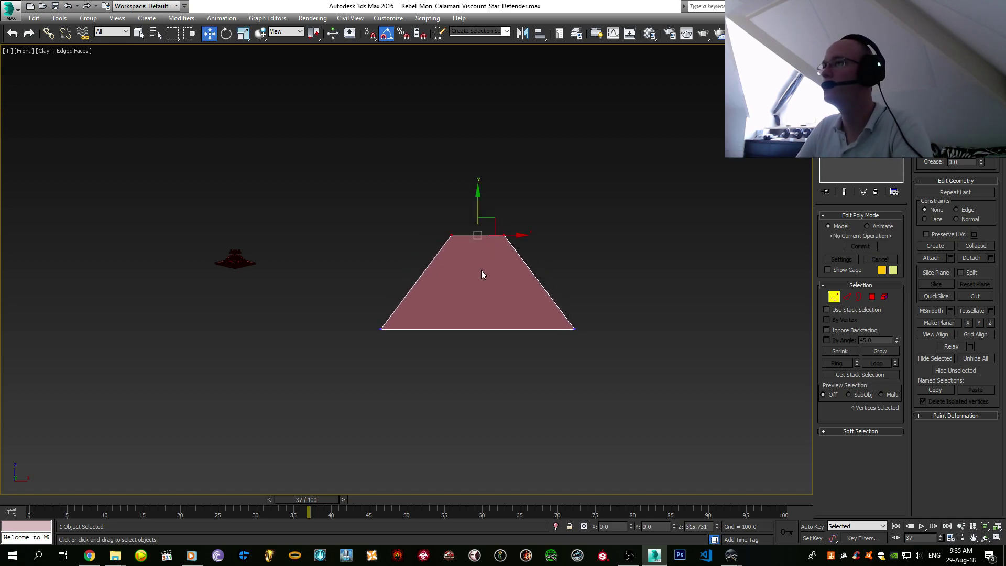
- Show the box against the whole Star Destroyer row in the Left view and clear the vertex selection
{"action": "middle_click_drag", "start_coordinate": [481, 269], "coordinate": [438, 298]}
{"action": "key", "text": "l"}
{"action": "scroll", "coordinate": [350, 309], "scroll_direction": "up", "scroll_amount": 5}
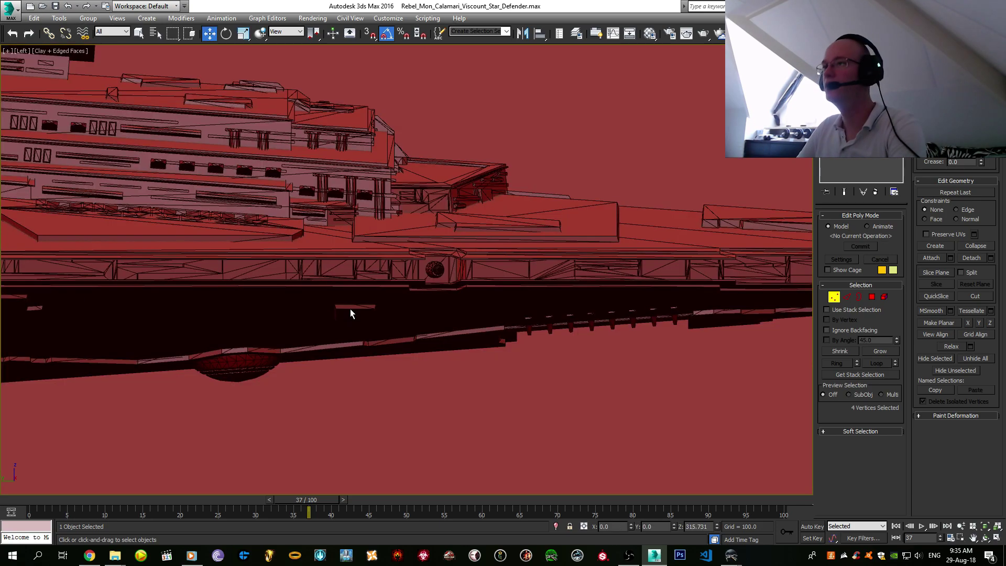
{"action": "scroll", "coordinate": [350, 309], "scroll_direction": "down", "scroll_amount": 3}
{"action": "scroll", "coordinate": [349, 307], "scroll_direction": "down", "scroll_amount": 5}
{"action": "left_click", "coordinate": [356, 297]}
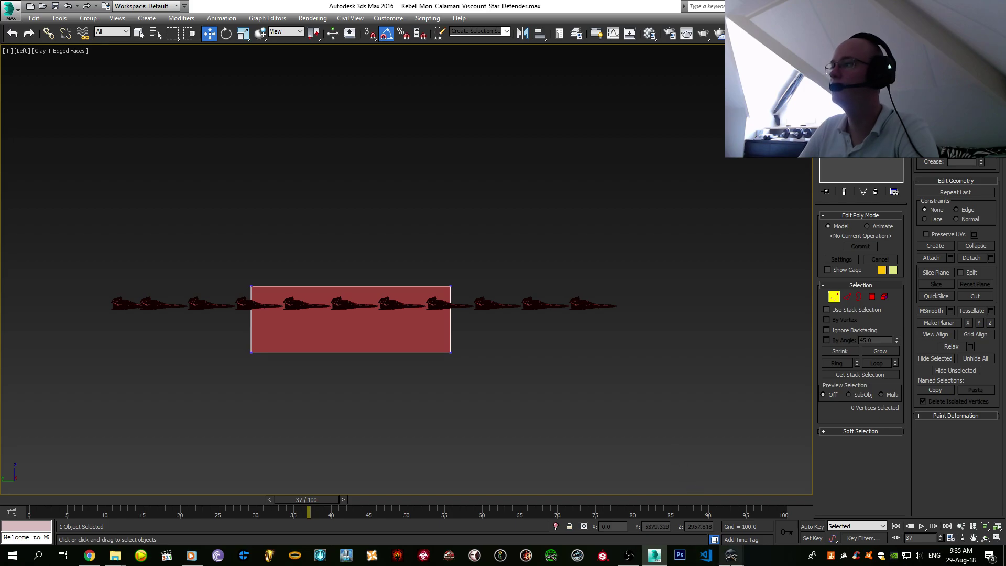
- Switch to File Explorer and open the Reb_Ships folder of the Star Wars Empire at War EJ models in Downloads
{"action": "mouse_move", "coordinate": [730, 554]}
{"action": "mouse_move", "coordinate": [115, 554]}
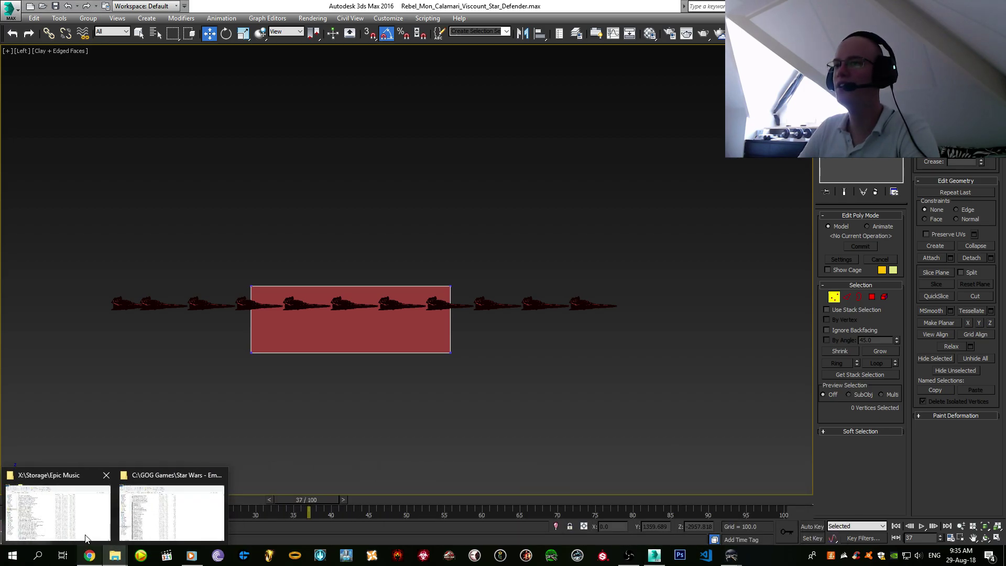
{"action": "left_click", "coordinate": [88, 520]}
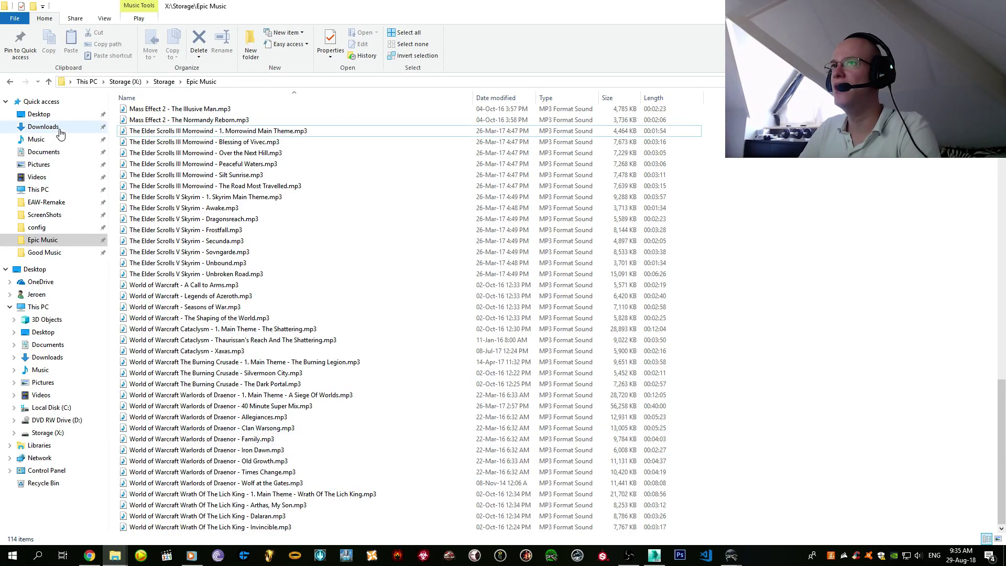
{"action": "left_click", "coordinate": [53, 127]}
{"action": "double_click", "coordinate": [213, 146]}
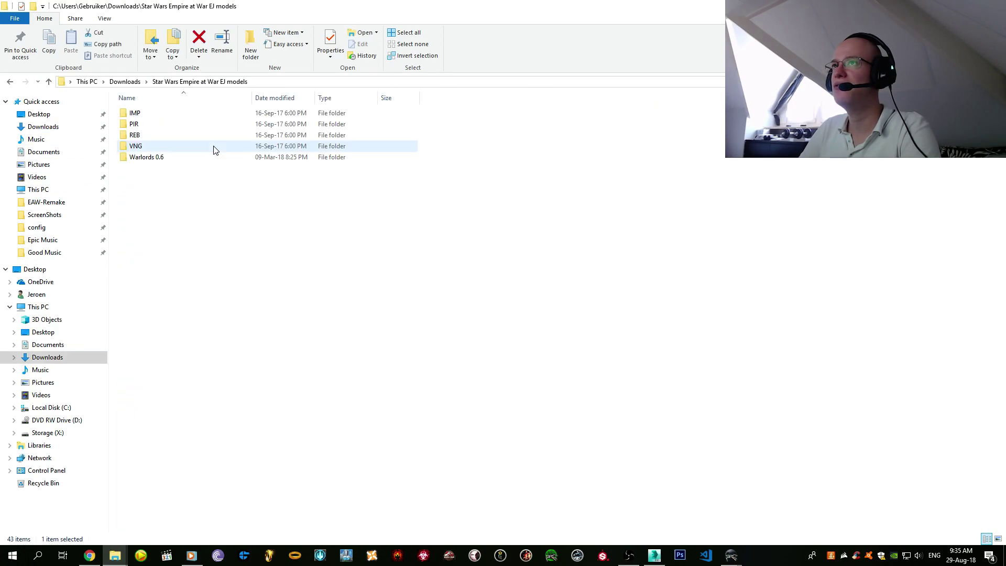
{"action": "double_click", "coordinate": [184, 138]}
{"action": "double_click", "coordinate": [174, 114]}
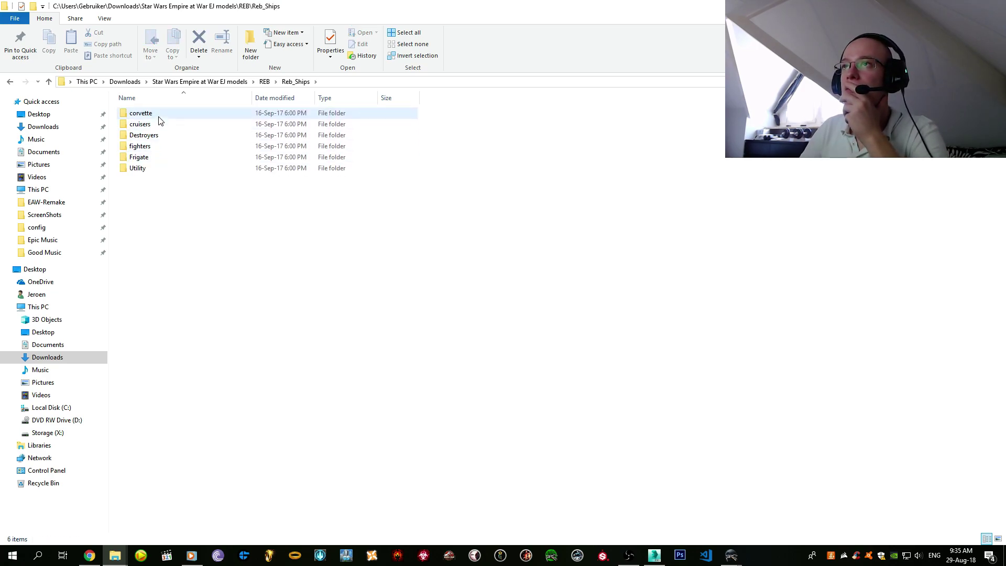
- Look through the Destroyers, cruisers and Utility folders for a suitable ship model, and return to the EJ models folder
{"action": "double_click", "coordinate": [162, 134]}
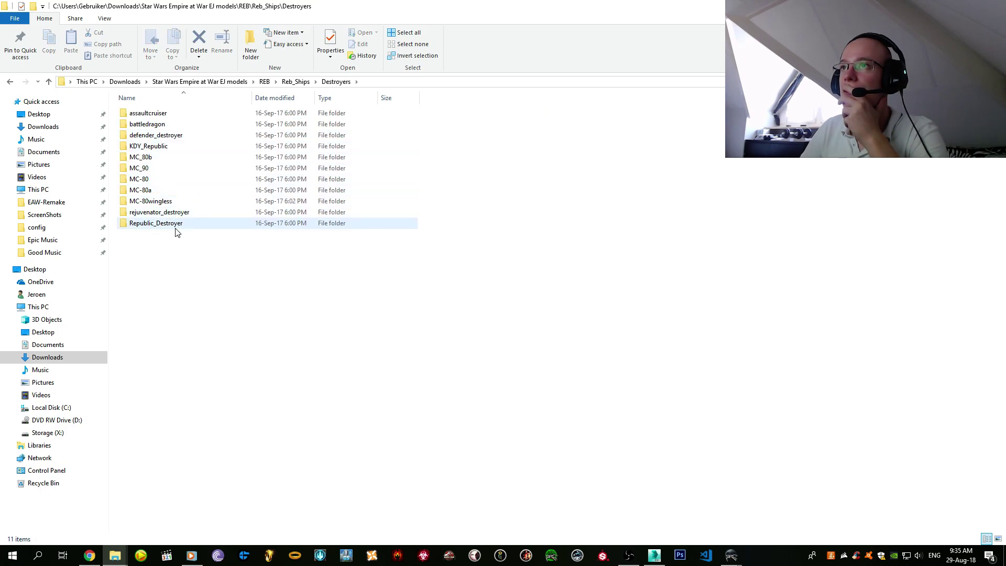
{"action": "key", "text": "alt+Left"}
{"action": "double_click", "coordinate": [175, 125]}
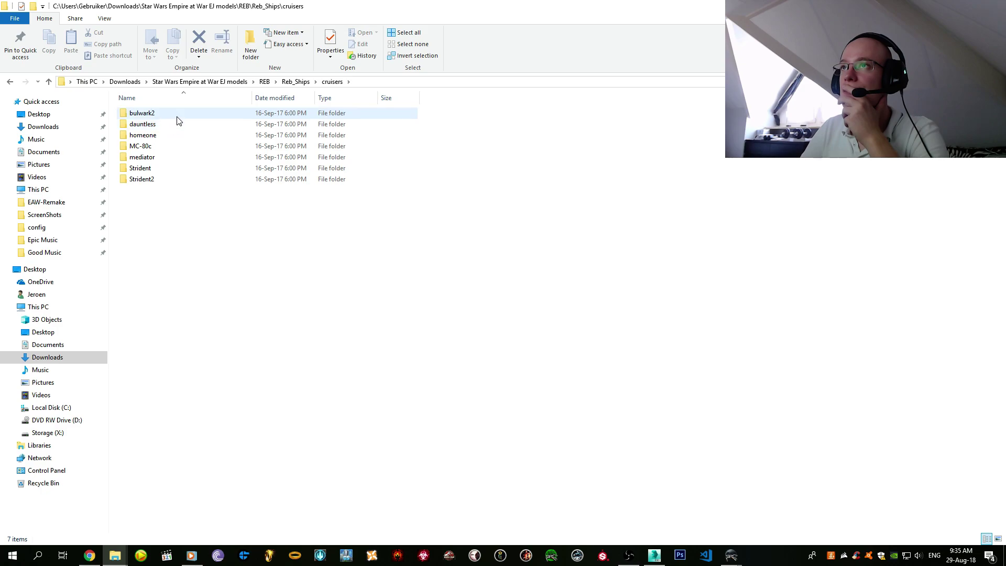
{"action": "key", "text": "alt+Left"}
{"action": "double_click", "coordinate": [164, 169]}
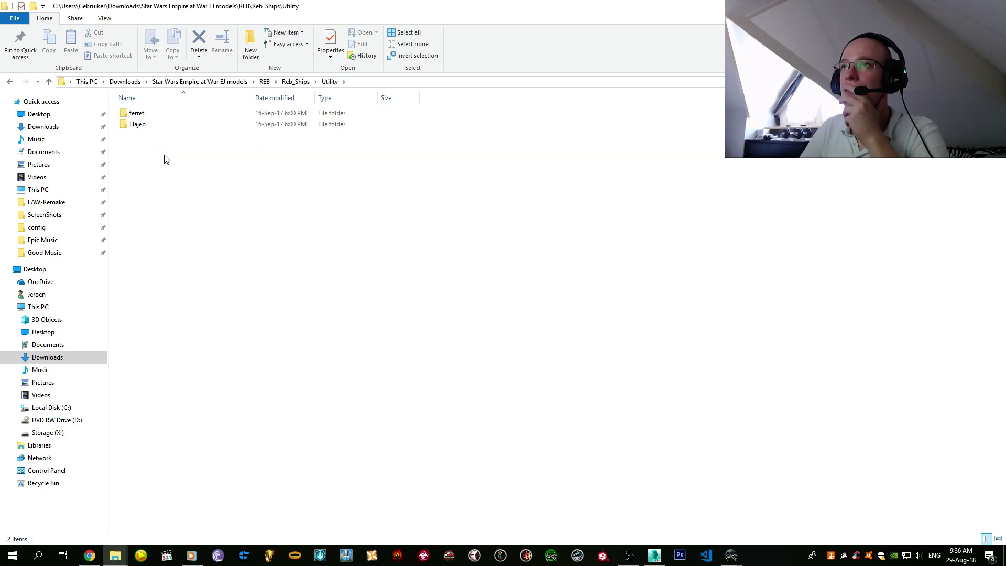
{"action": "key", "text": "alt+Left"}
{"action": "key", "text": "alt+Left"}
{"action": "key", "text": "alt+Left"}
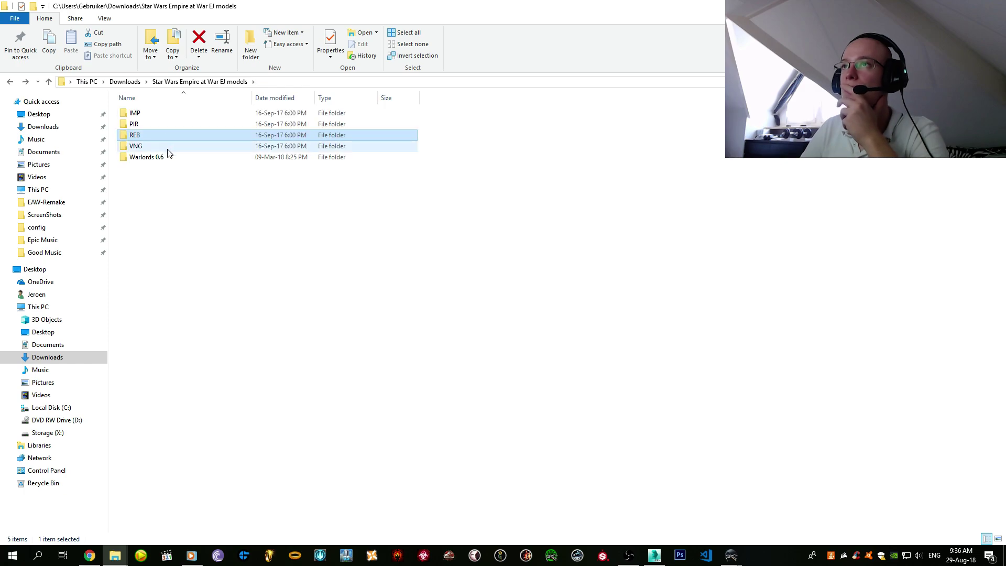
- Check the Warlords 0.6 and PIR folders for ship models and return to the EJ models folder
{"action": "double_click", "coordinate": [157, 159]}
{"action": "double_click", "coordinate": [169, 115]}
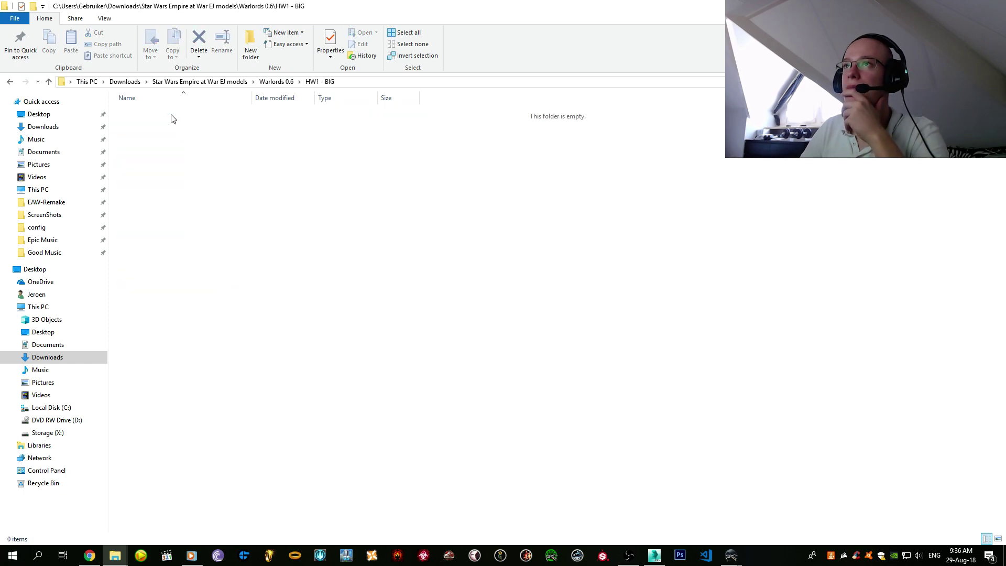
{"action": "key", "text": "alt+Left"}
{"action": "key", "text": "alt+Left"}
{"action": "double_click", "coordinate": [171, 124]}
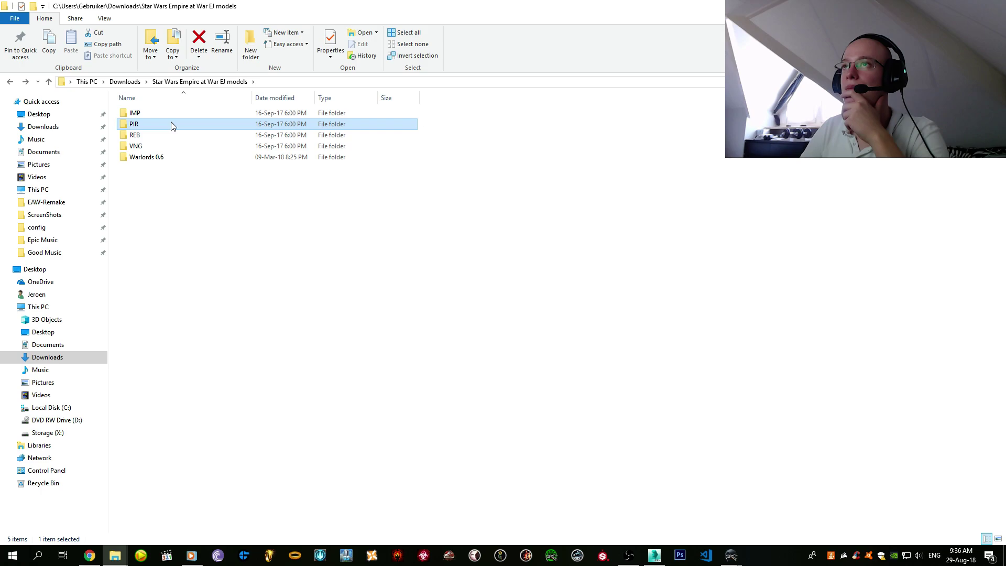
{"action": "double_click", "coordinate": [169, 117]}
{"action": "key", "text": "alt+Left"}
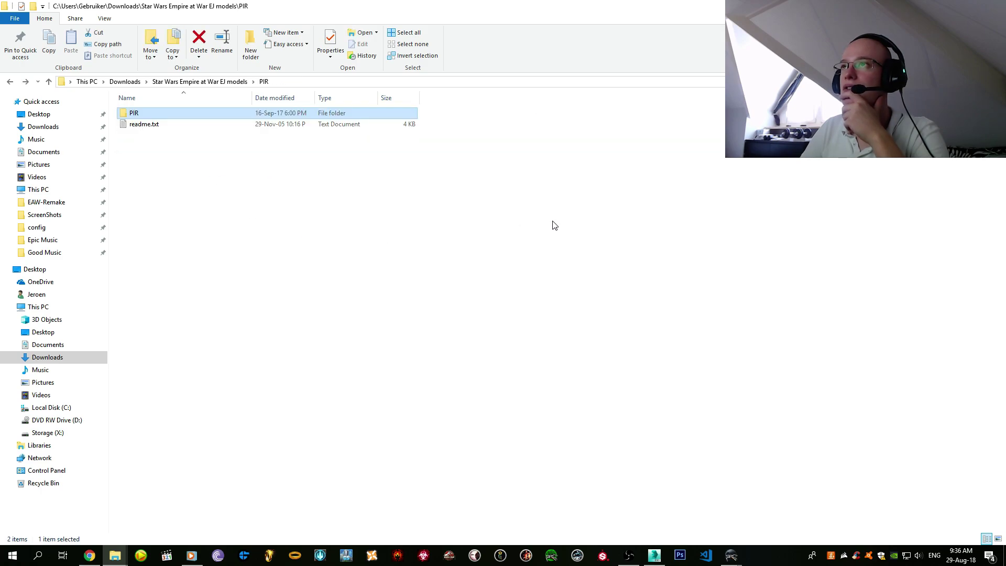
{"action": "key", "text": "alt+Left"}
- Search the EJ models folder for "viscount", leave the results, and switch back to 3ds Max
{"action": "left_click", "coordinate": [932, 82]}
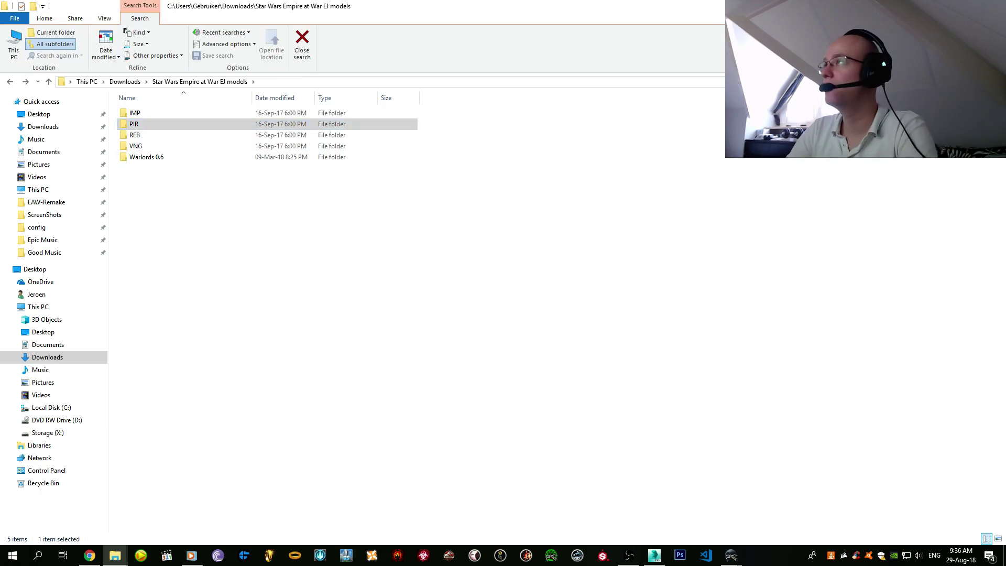
{"action": "type", "text": "viscount"}
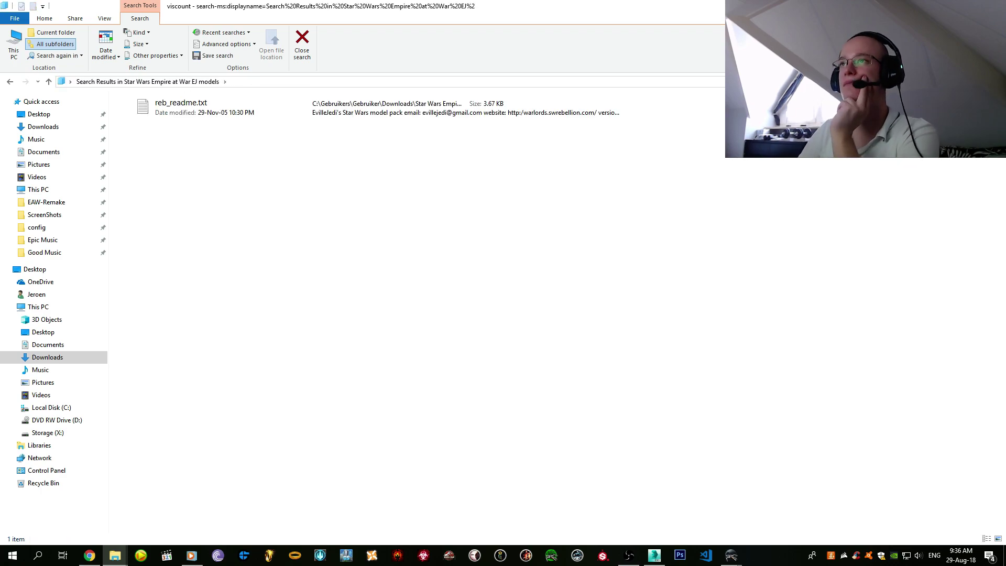
{"action": "key", "text": "alt+Left"}
{"action": "key", "text": "alt+Left"}
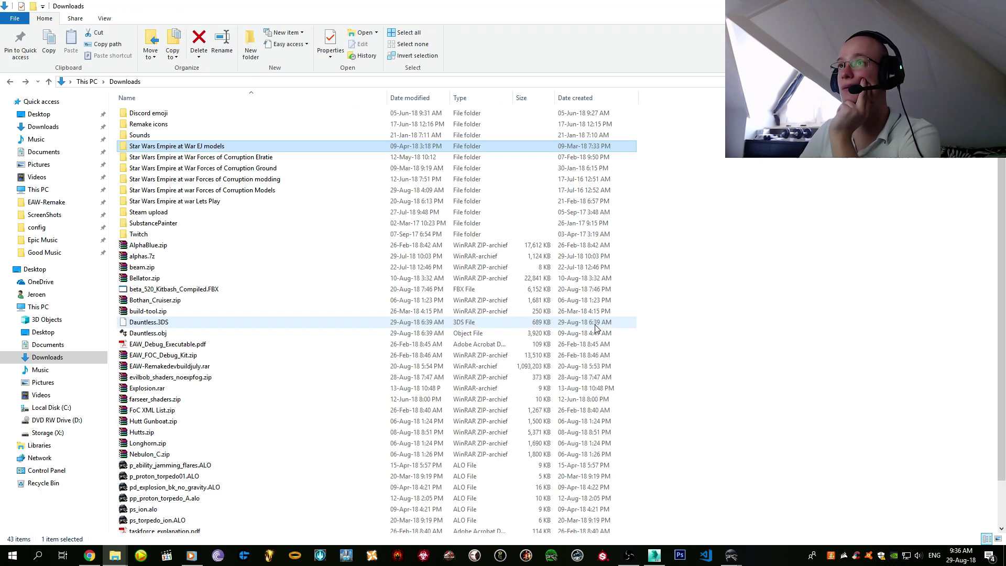
{"action": "key", "text": "alt+Left"}
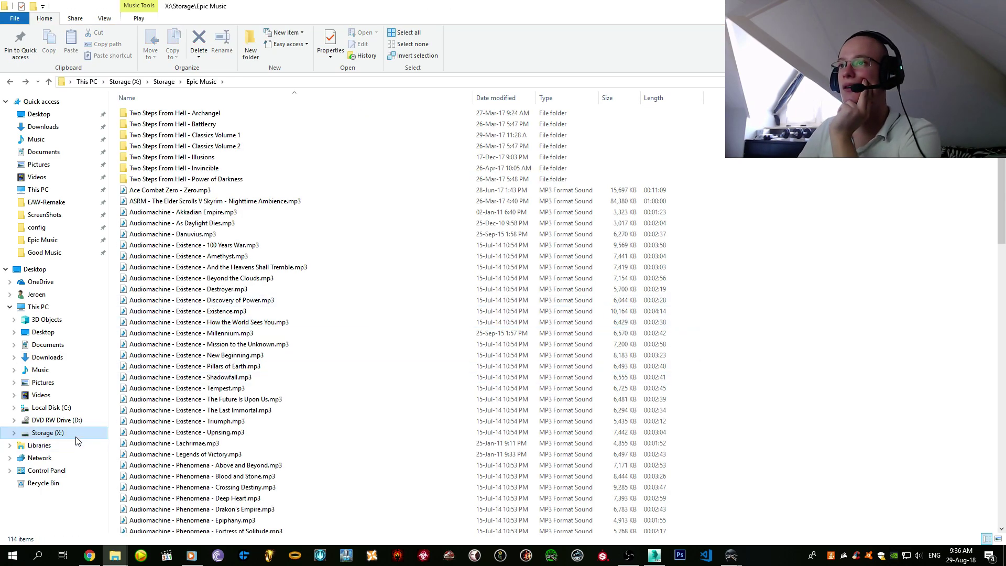
{"action": "left_click", "coordinate": [660, 556]}
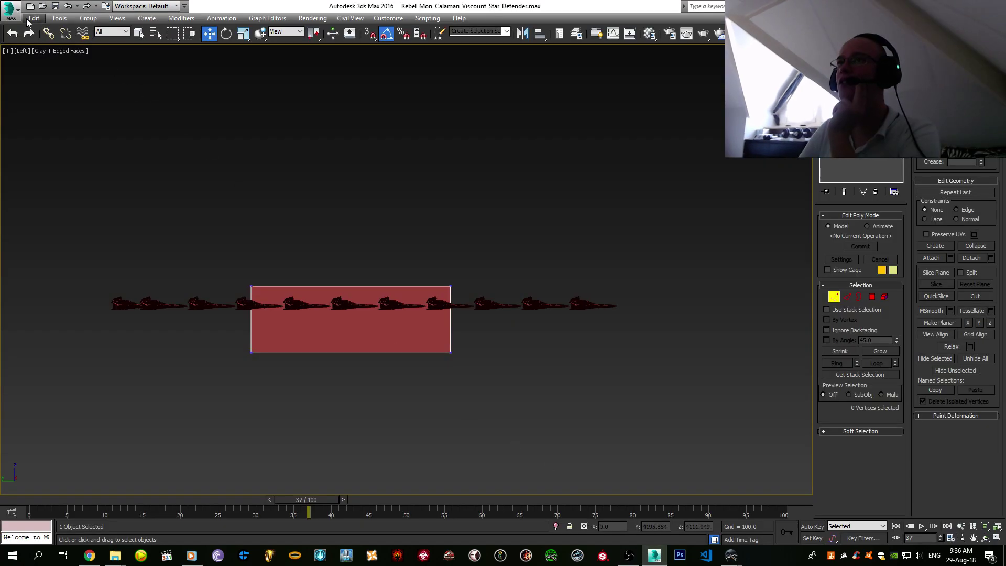
- Open the Mods.rar archive on the Storage (X:) drive in WinRAR, leave it loading, and return to 3ds Max
{"action": "mouse_move", "coordinate": [114, 546]}
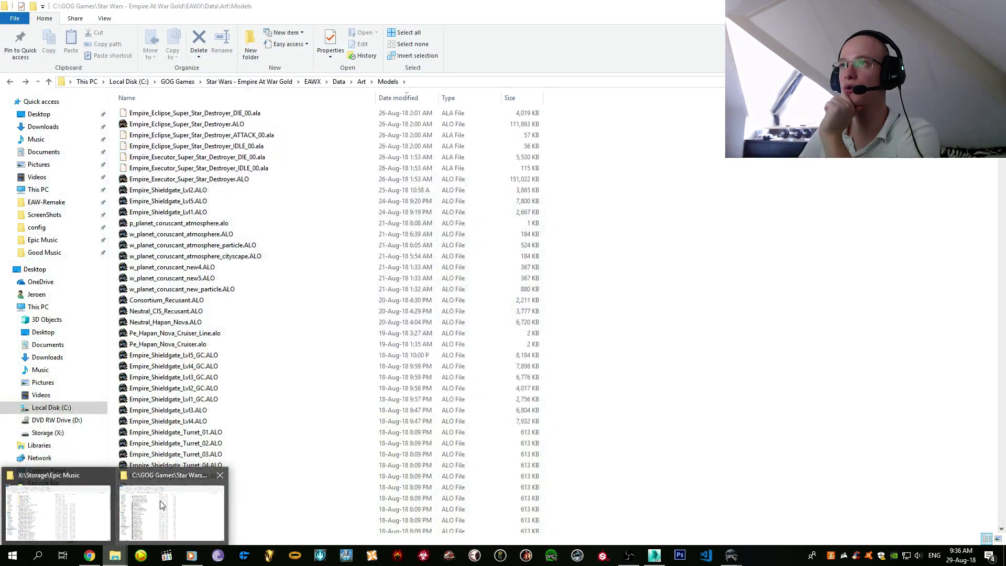
{"action": "left_click", "coordinate": [124, 492]}
{"action": "left_click", "coordinate": [52, 433]}
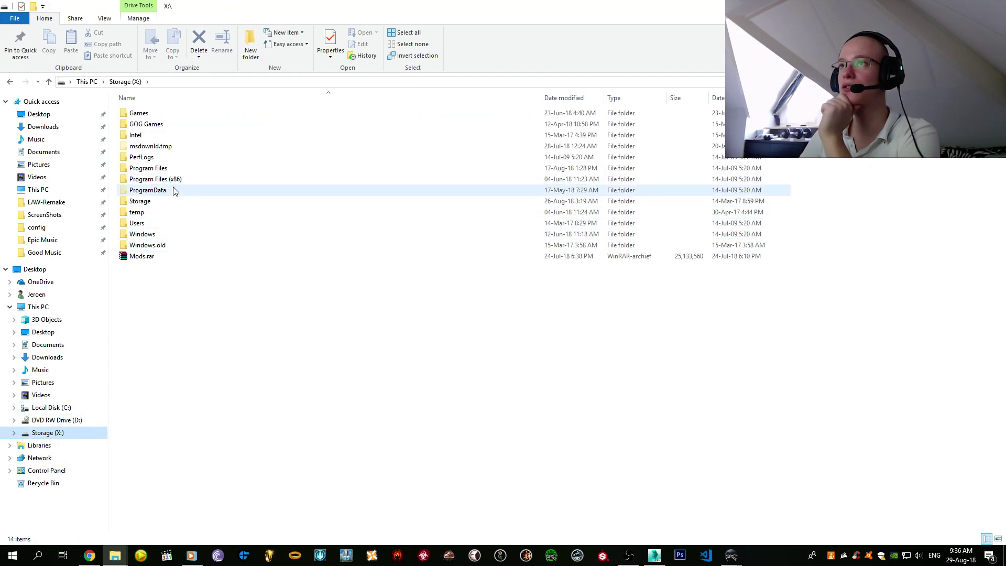
{"action": "double_click", "coordinate": [146, 256]}
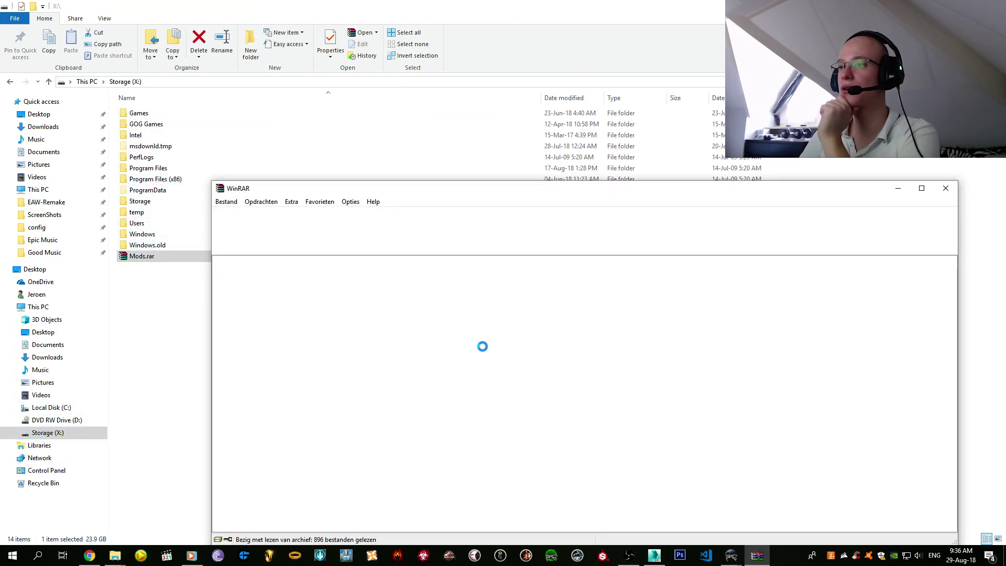
{"action": "left_click", "coordinate": [182, 382]}
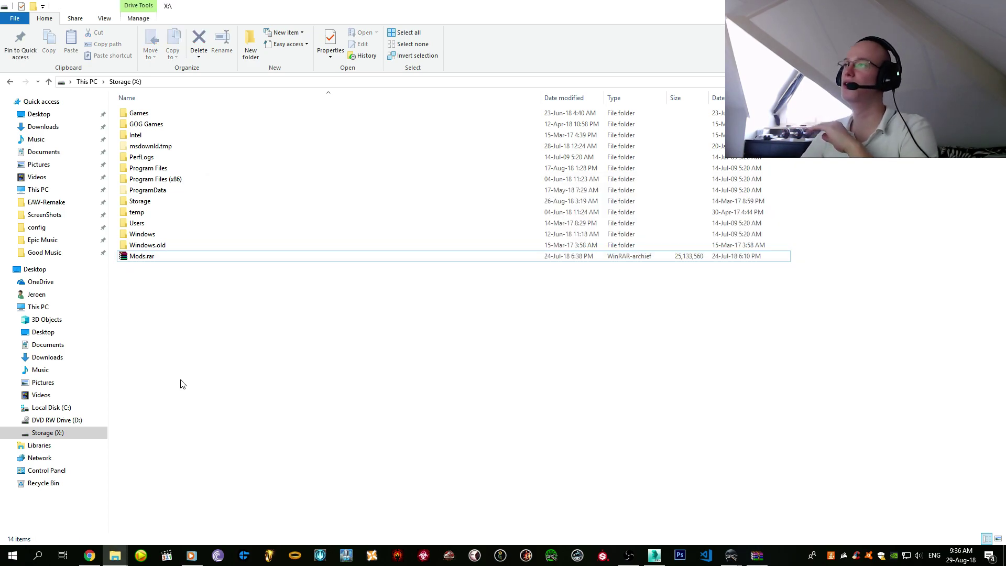
{"action": "left_click", "coordinate": [702, 270]}
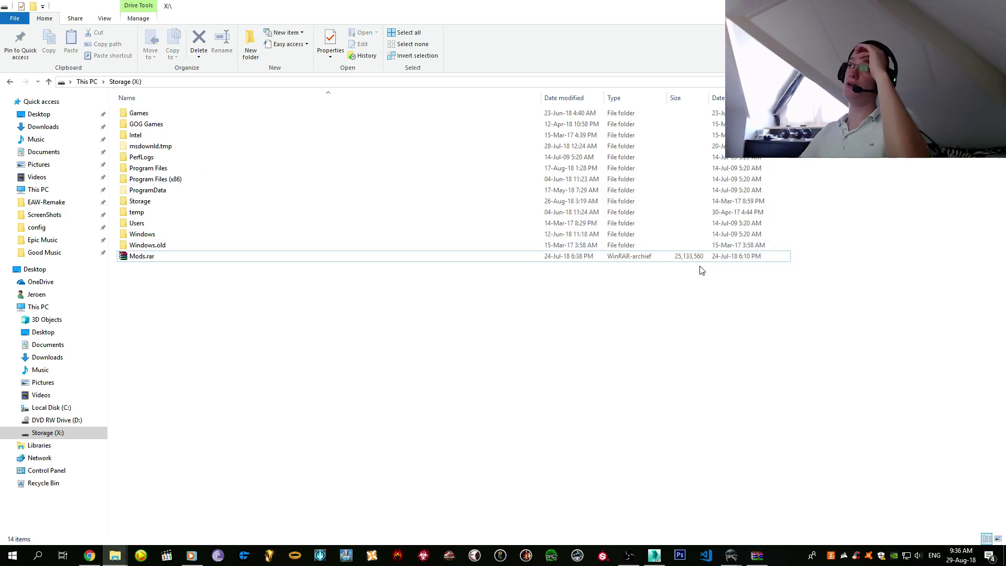
{"action": "left_click", "coordinate": [654, 555]}
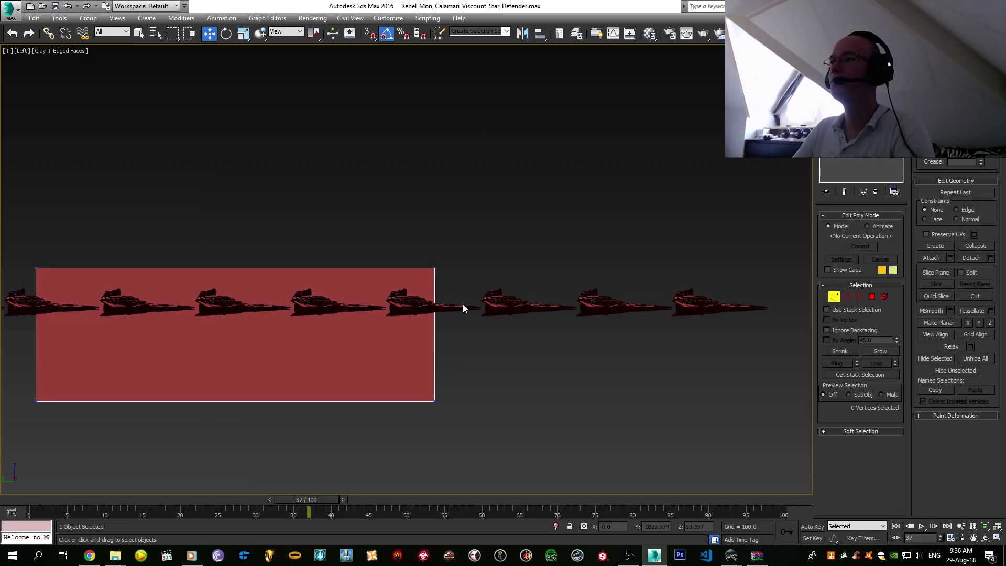
- Move the vertices at both ends of the box outward in the Left view to match the Star Destroyer row's full length
{"action": "left_click_drag", "start_coordinate": [348, 220], "coordinate": [520, 466]}
{"action": "left_click_drag", "start_coordinate": [477, 350], "coordinate": [642, 316]}
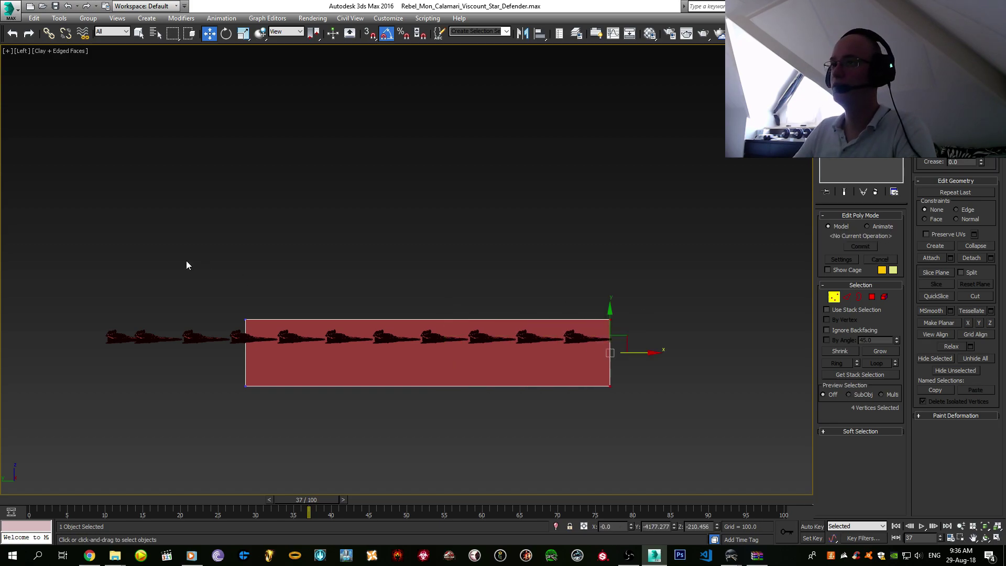
{"action": "left_click_drag", "start_coordinate": [186, 265], "coordinate": [284, 471]}
{"action": "left_click_drag", "start_coordinate": [278, 350], "coordinate": [140, 351]}
{"action": "left_click", "coordinate": [371, 349]}
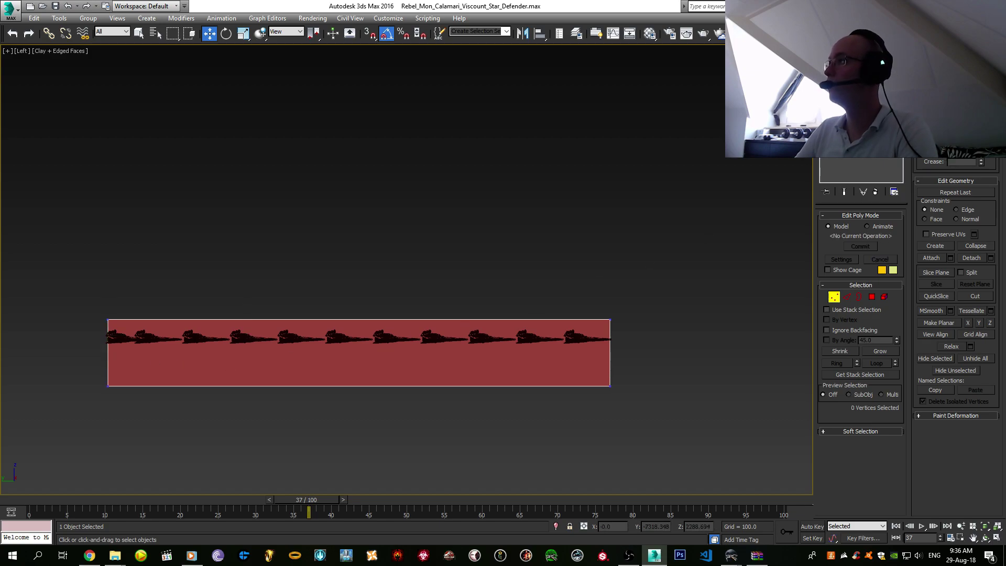
- Turn on the smoothed end result and compare the hull's length with the Star Destroyer row in the Left view
{"action": "left_click", "coordinate": [844, 192]}
{"action": "middle_click_drag", "start_coordinate": [644, 205], "coordinate": [514, 323], "text": "alt"}
{"action": "key", "text": "l"}
{"action": "scroll", "coordinate": [529, 317], "scroll_direction": "down", "scroll_amount": 10}
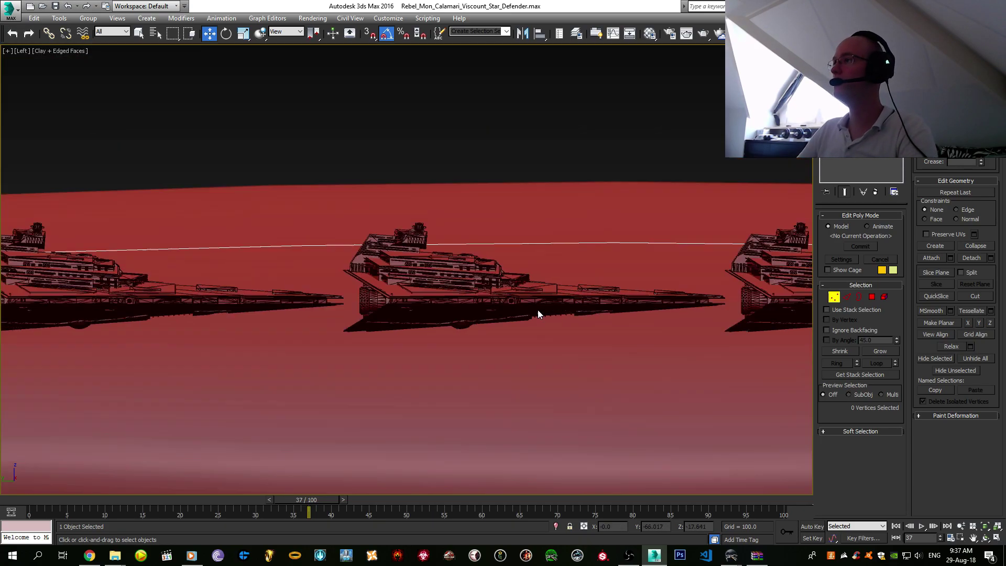
{"action": "middle_click_drag", "start_coordinate": [583, 316], "coordinate": [246, 319]}
{"action": "scroll", "coordinate": [542, 275], "scroll_direction": "down", "scroll_amount": 4}
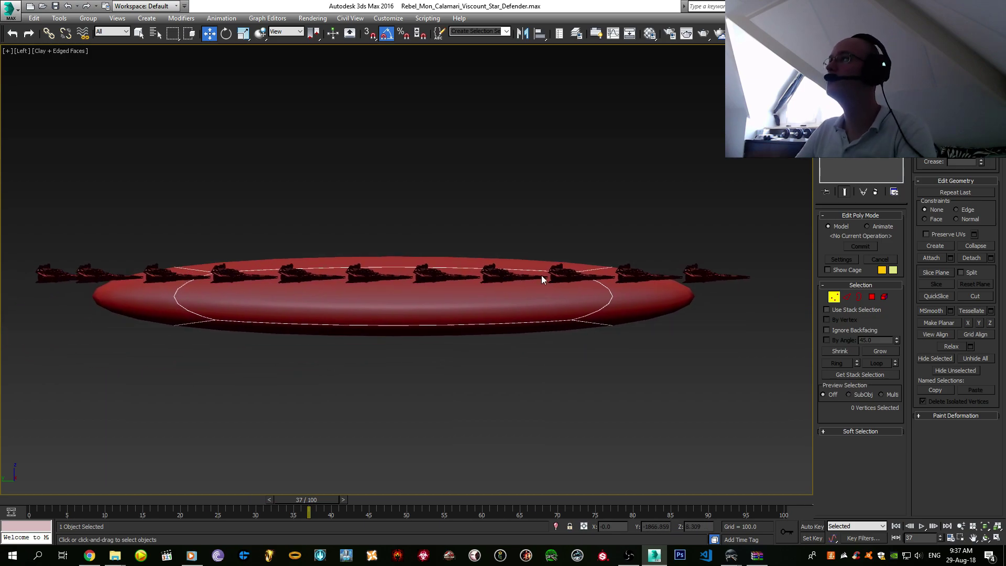
- Examine the smoothed hull's rounded end up close and its overall shape beside the Star Destroyers from an angled view
{"action": "scroll", "coordinate": [542, 271], "scroll_direction": "up", "scroll_amount": 7}
{"action": "middle_click_drag", "start_coordinate": [649, 300], "coordinate": [482, 251]}
{"action": "scroll", "coordinate": [479, 250], "scroll_direction": "up", "scroll_amount": 4}
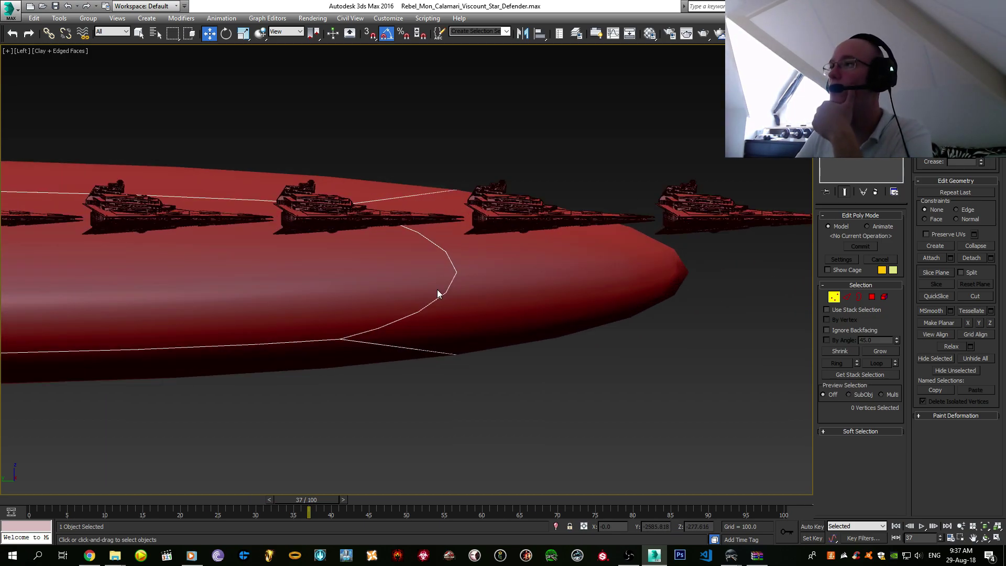
{"action": "scroll", "coordinate": [437, 289], "scroll_direction": "down", "scroll_amount": 6}
{"action": "middle_click_drag", "start_coordinate": [441, 289], "coordinate": [568, 249]}
{"action": "key", "text": "f"}
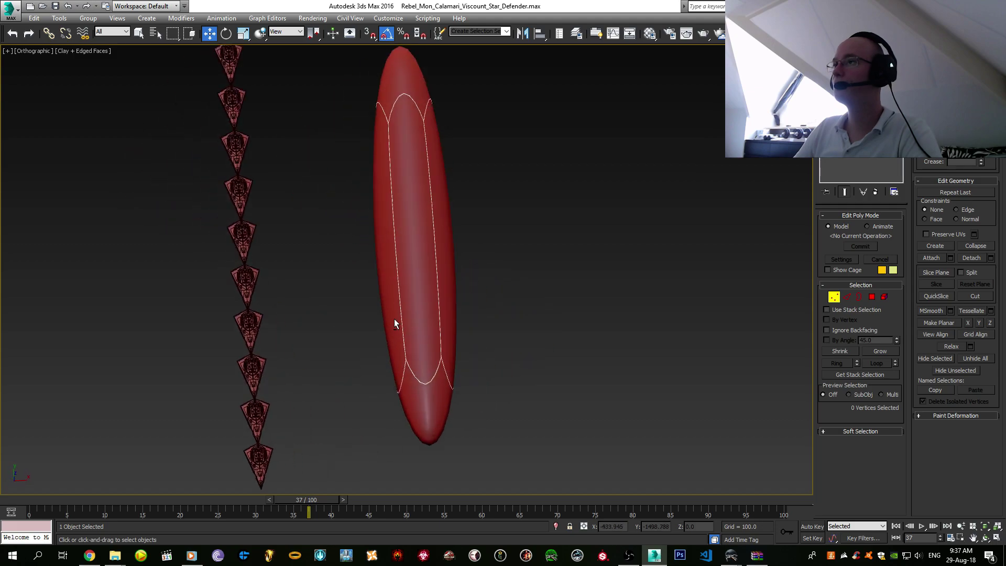
- Examine the smoothed hull's cross-section from the front and its overall shape beside the Star Destroyers from an angled view
{"action": "scroll", "coordinate": [394, 309], "scroll_direction": "up", "scroll_amount": 6}
{"action": "scroll", "coordinate": [394, 308], "scroll_direction": "down", "scroll_amount": 6}
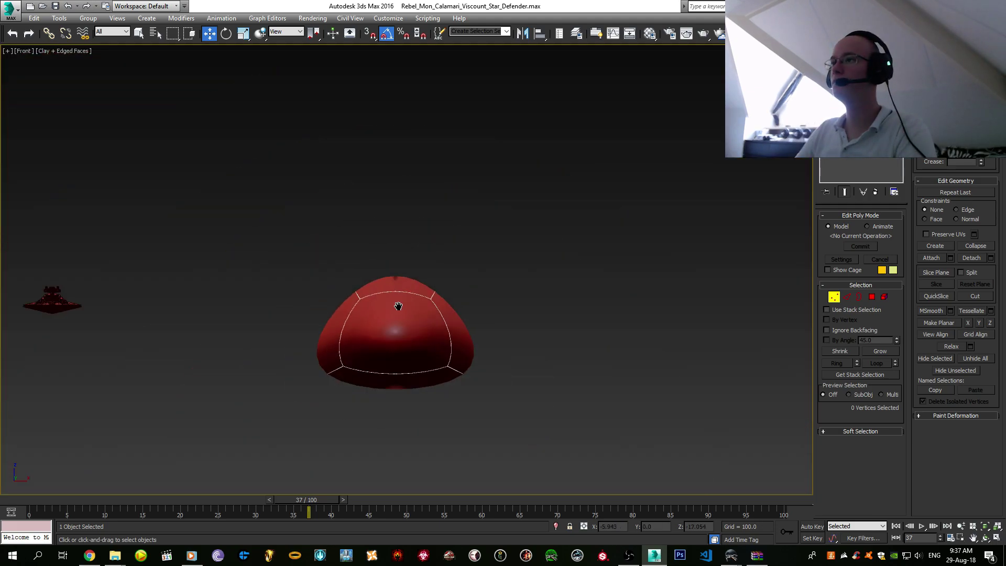
{"action": "scroll", "coordinate": [426, 254], "scroll_direction": "up", "scroll_amount": 3}
{"action": "key", "text": "F4"}
{"action": "key", "text": "F4"}
{"action": "scroll", "coordinate": [426, 255], "scroll_direction": "down", "scroll_amount": 2}
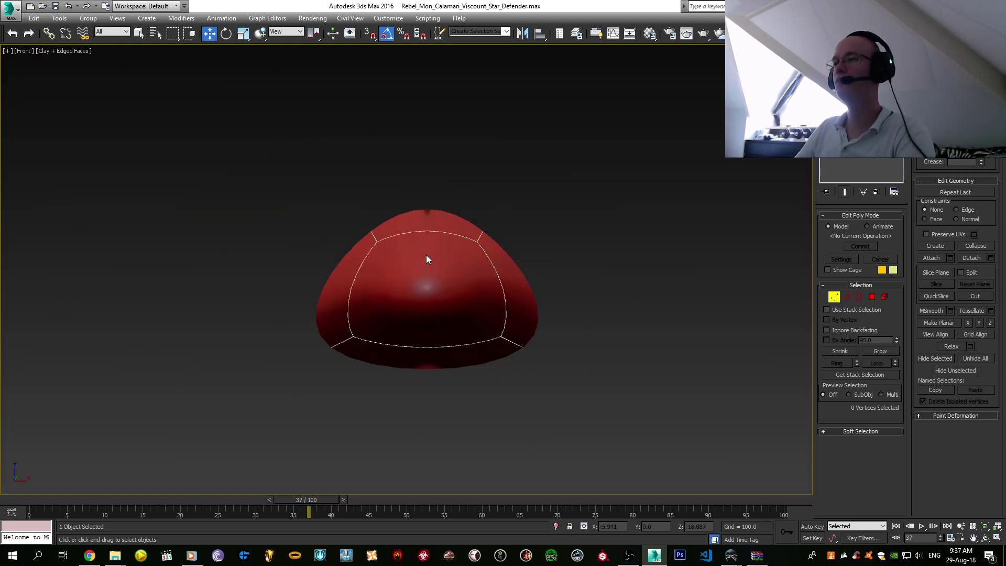
{"action": "scroll", "coordinate": [419, 269], "scroll_direction": "down", "scroll_amount": 2}
{"action": "scroll", "coordinate": [419, 269], "scroll_direction": "up", "scroll_amount": 2}
{"action": "scroll", "coordinate": [419, 269], "scroll_direction": "down", "scroll_amount": 2}
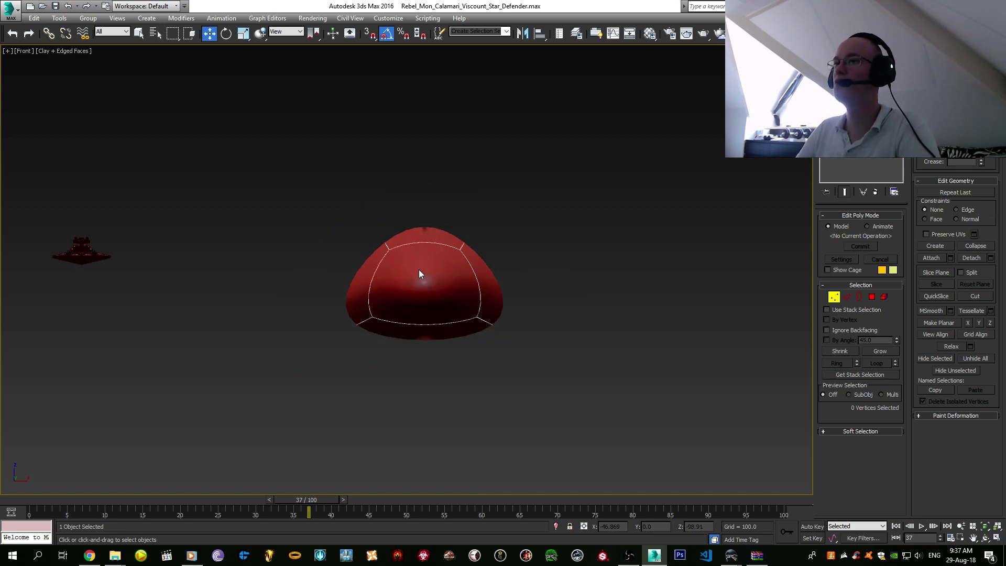
{"action": "middle_click_drag", "start_coordinate": [419, 270], "coordinate": [416, 350], "text": "alt"}
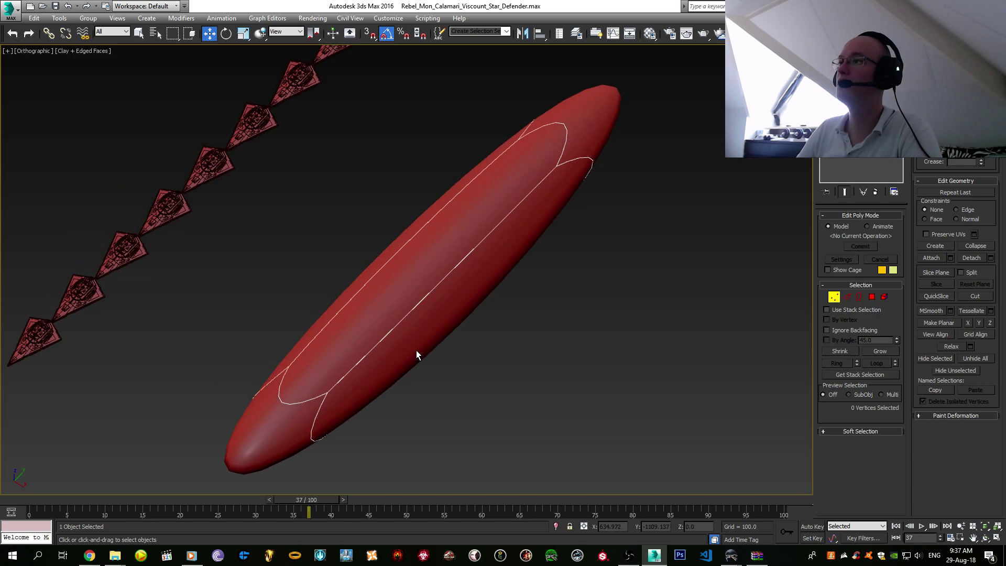
- Study the Viscount.ALO reference hull from above in Alamo Object Viewer and return to the smoothed hull in 3ds Max
{"action": "mouse_move", "coordinate": [730, 555]}
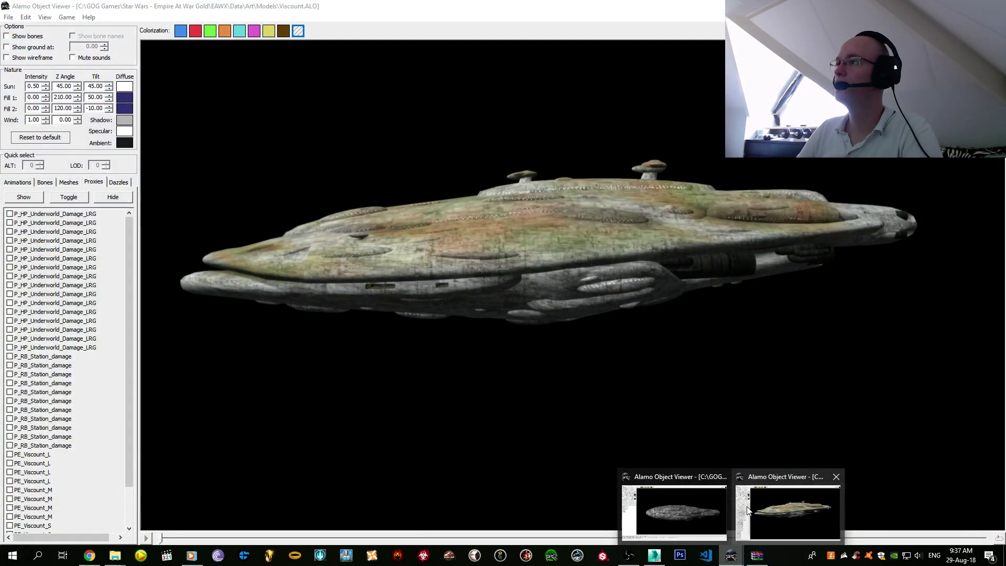
{"action": "left_click", "coordinate": [786, 512]}
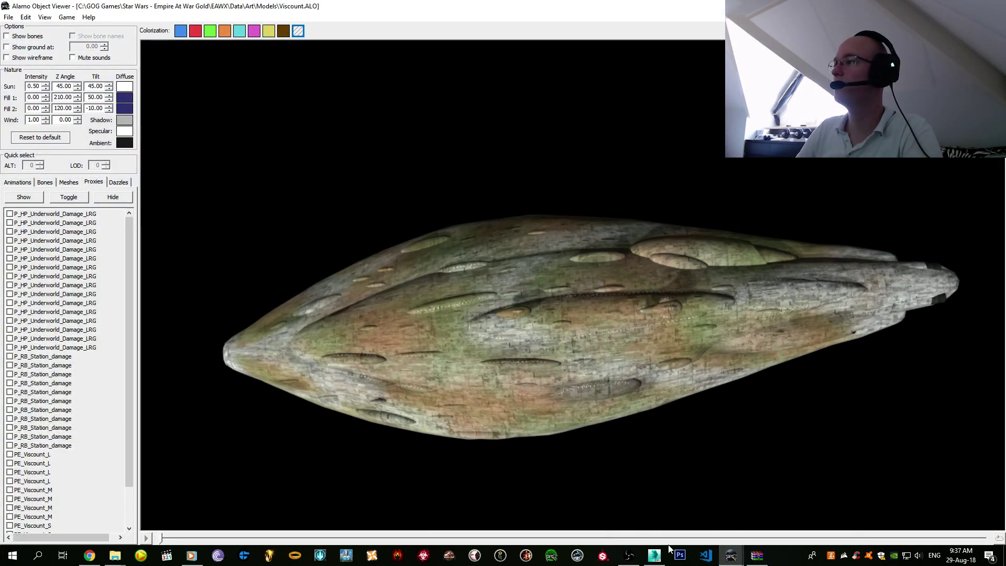
{"action": "left_click", "coordinate": [654, 555]}
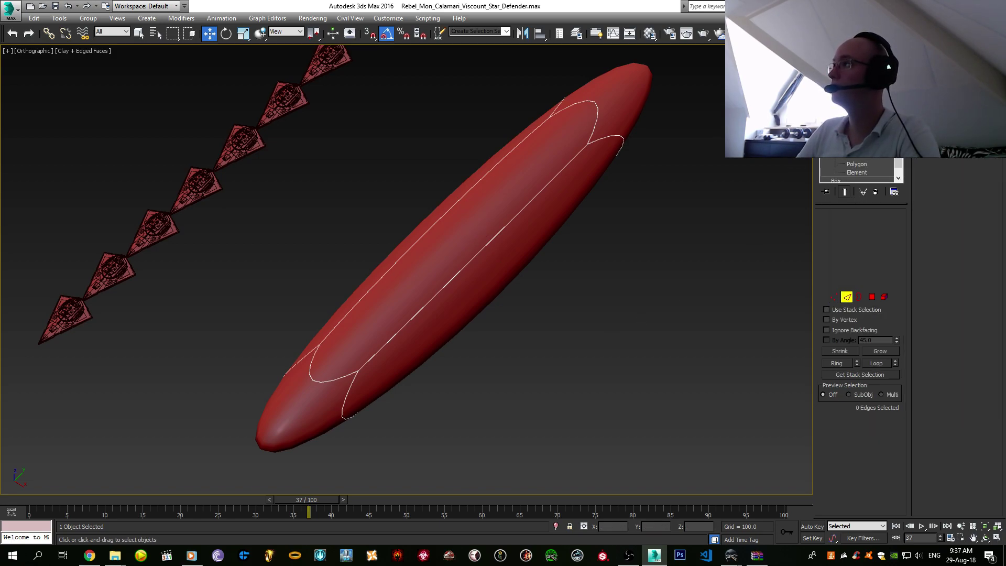
{"action": "scroll", "coordinate": [707, 210], "scroll_direction": "down", "scroll_amount": 4}
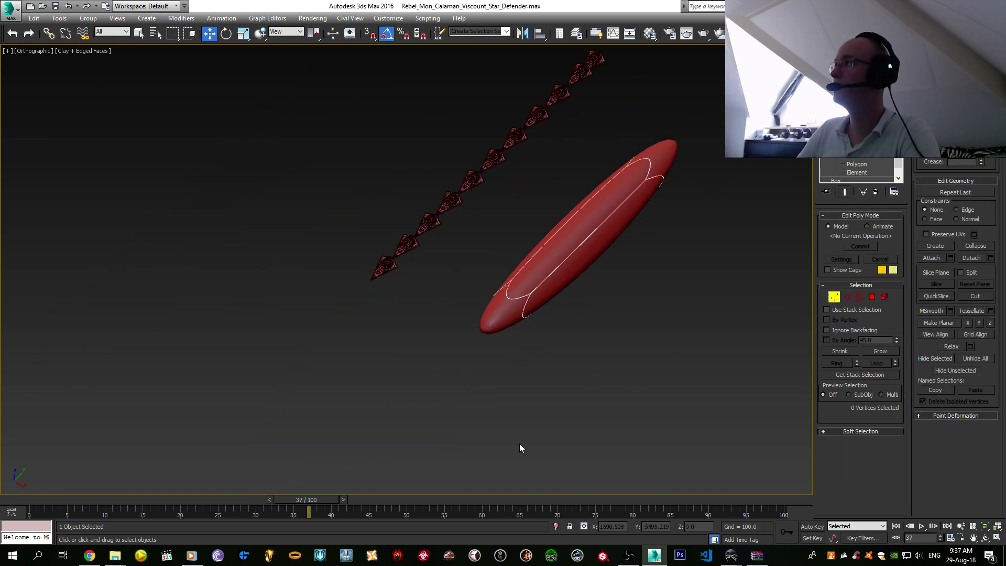
{"action": "left_click", "coordinate": [844, 192]}
{"action": "left_click", "coordinate": [843, 192]}
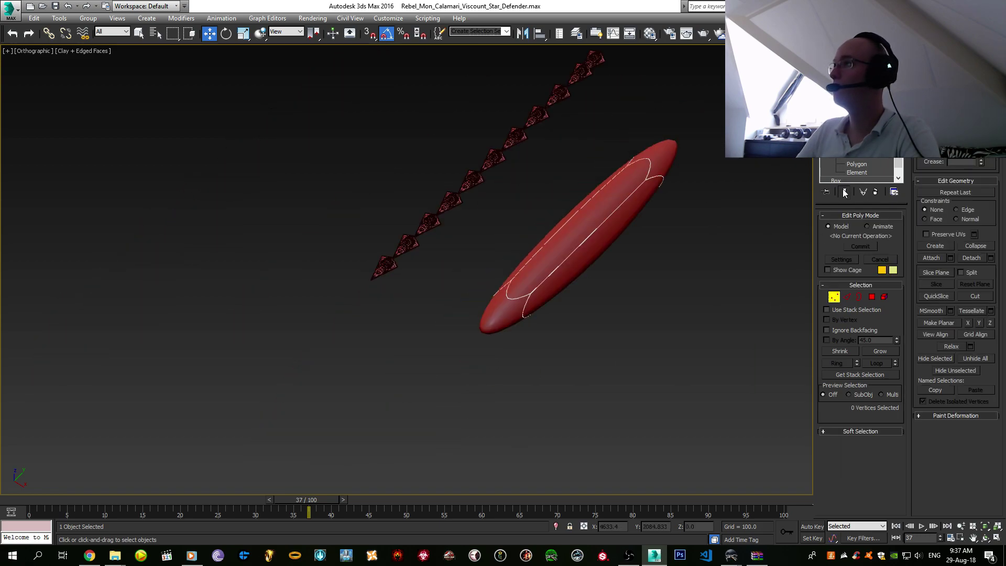
{"action": "left_click", "coordinate": [844, 192]}
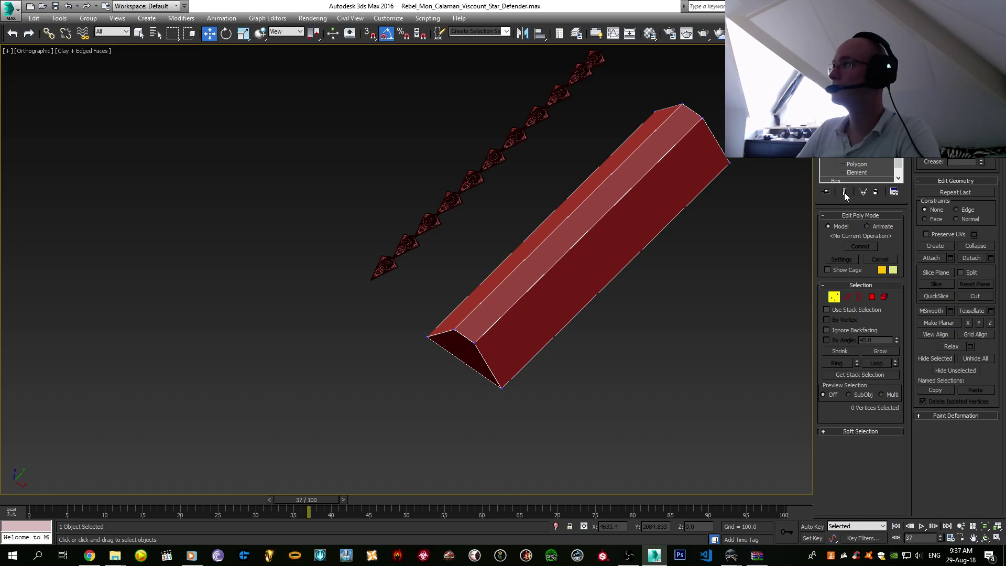
{"action": "left_click", "coordinate": [843, 192]}
{"action": "left_click", "coordinate": [843, 193]}
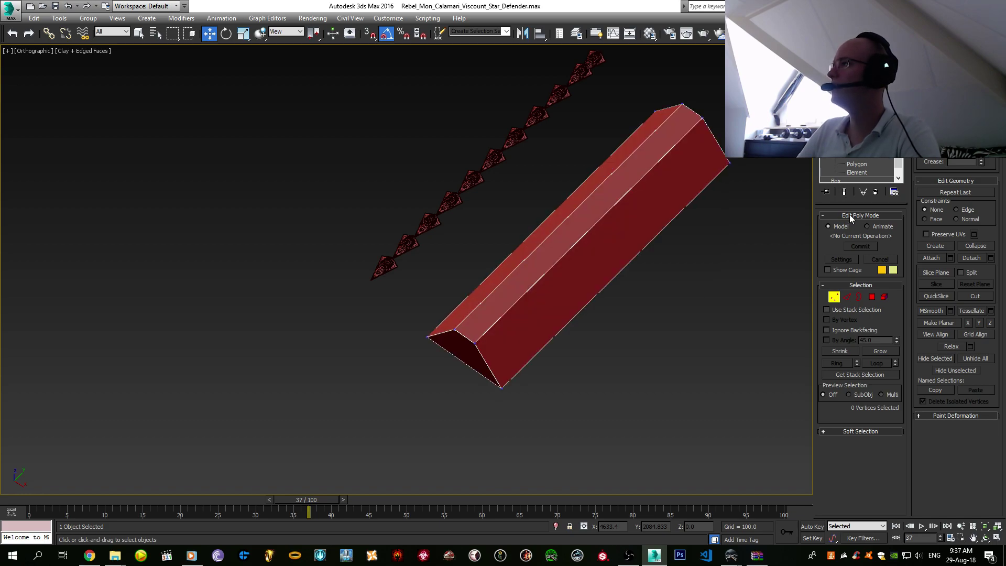
{"action": "left_click", "coordinate": [867, 226]}
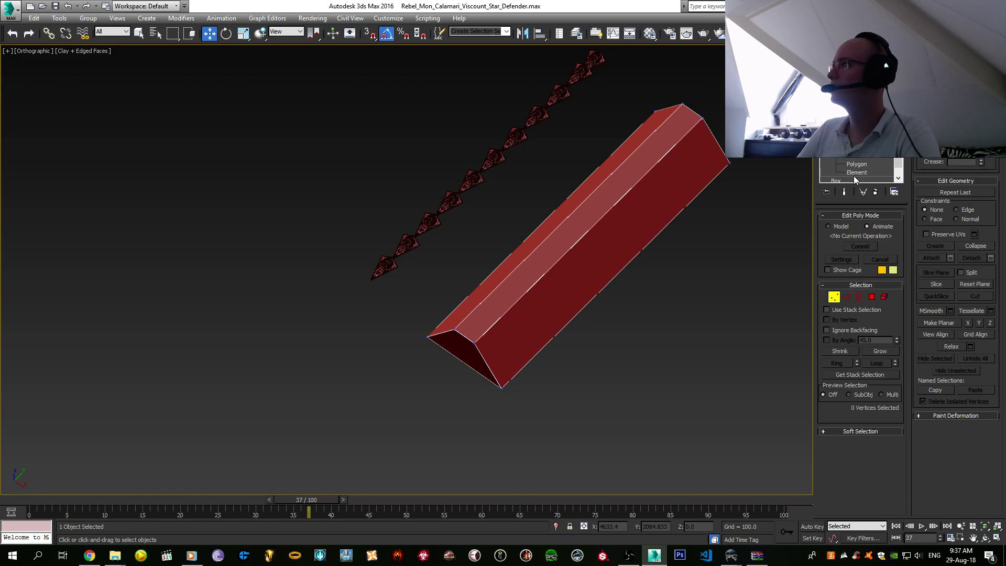
{"action": "left_click", "coordinate": [844, 192]}
{"action": "left_click", "coordinate": [845, 193]}
{"action": "left_click", "coordinate": [830, 226]}
- Turn on Show Cage and the smoothed end result so the control cage displays around the hull
{"action": "left_click", "coordinate": [837, 267]}
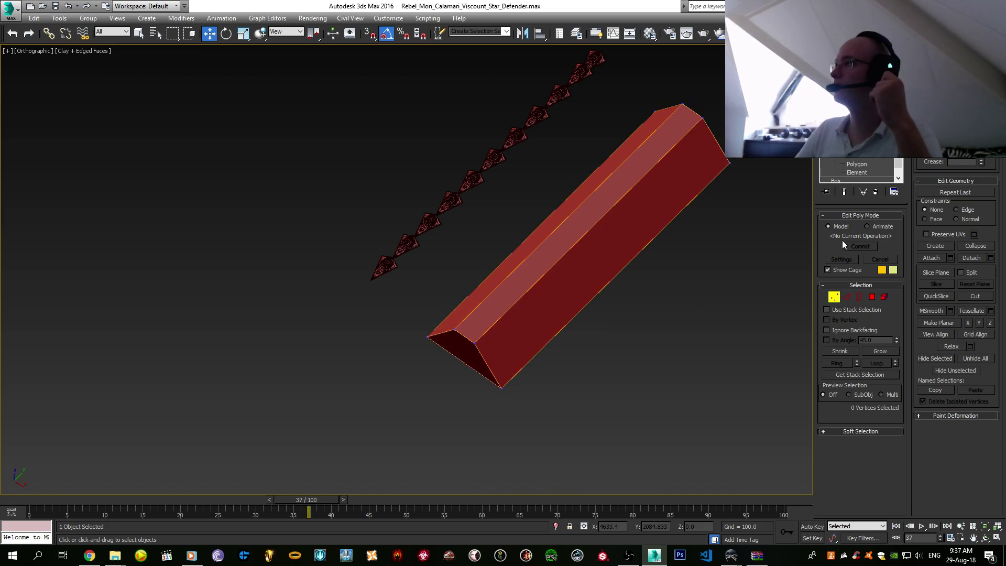
{"action": "left_click", "coordinate": [844, 193]}
{"action": "middle_click_drag", "start_coordinate": [502, 253], "coordinate": [485, 319], "text": "alt"}
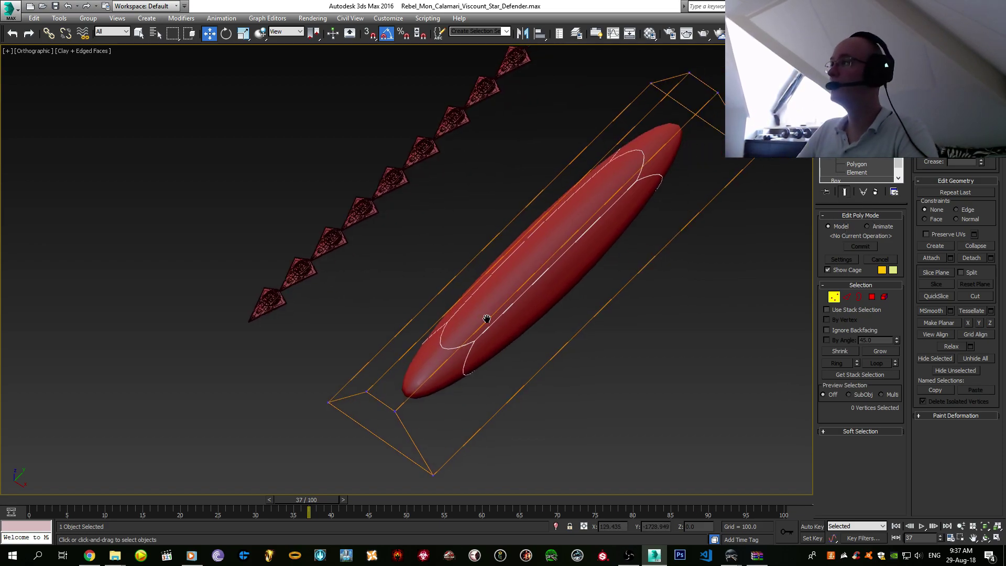
{"action": "key", "text": "2"}
{"action": "middle_click_drag", "start_coordinate": [561, 278], "coordinate": [485, 237], "text": "alt"}
{"action": "double_click", "coordinate": [485, 237]}
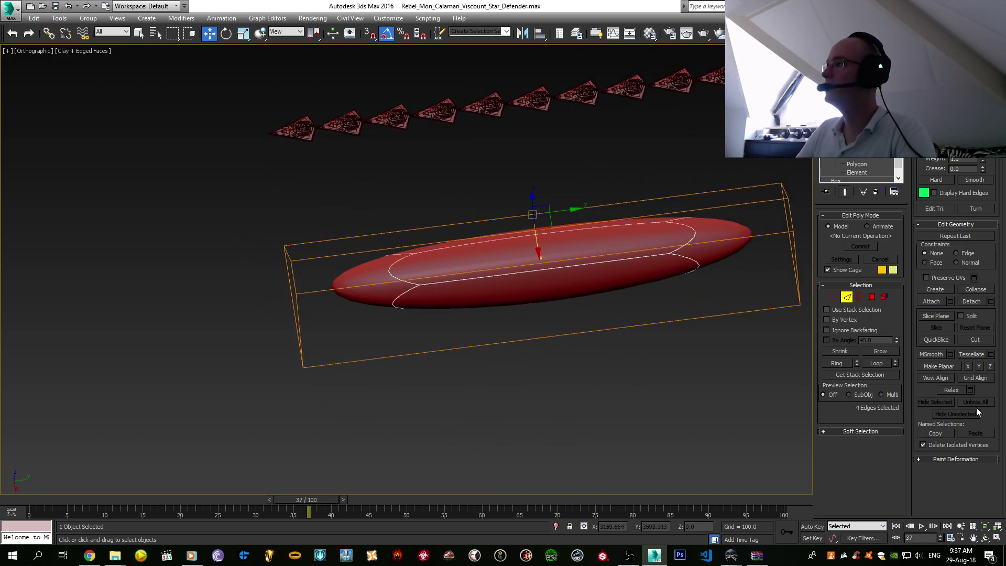
{"action": "left_click", "coordinate": [872, 373]}
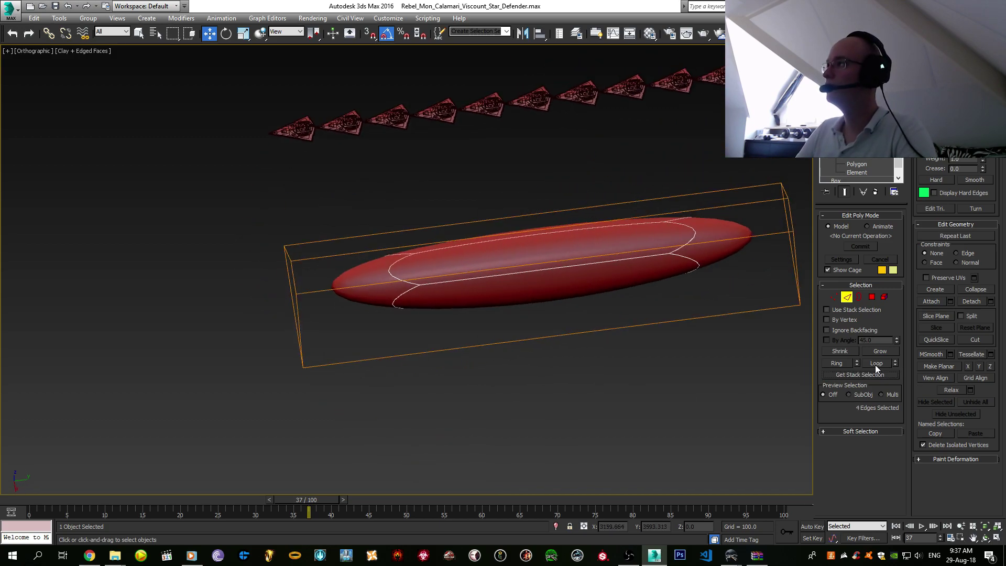
{"action": "key", "text": "2"}
{"action": "key", "text": "2"}
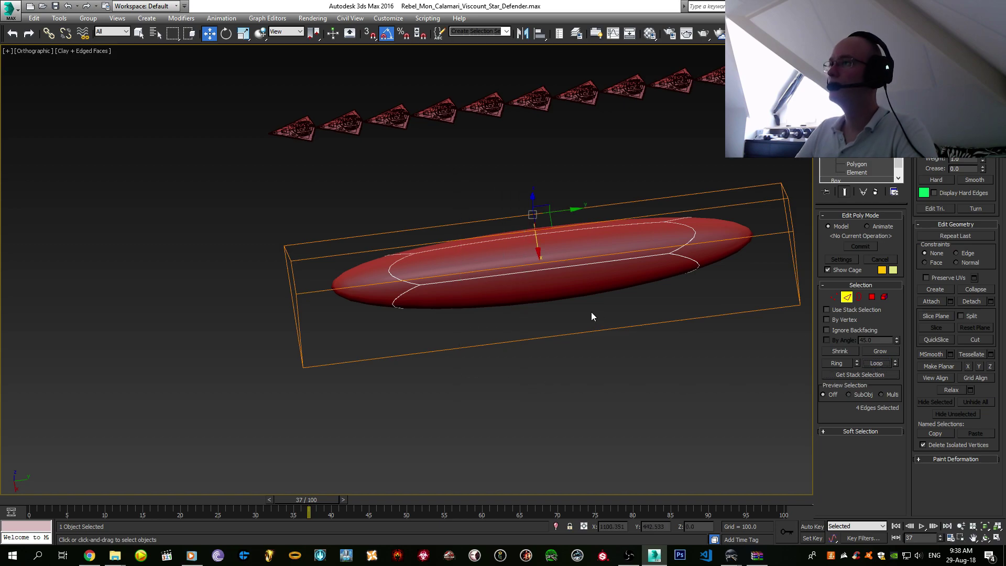
{"action": "middle_click_drag", "start_coordinate": [585, 311], "coordinate": [555, 405]}
{"action": "scroll", "coordinate": [523, 321], "scroll_direction": "up", "scroll_amount": 2}
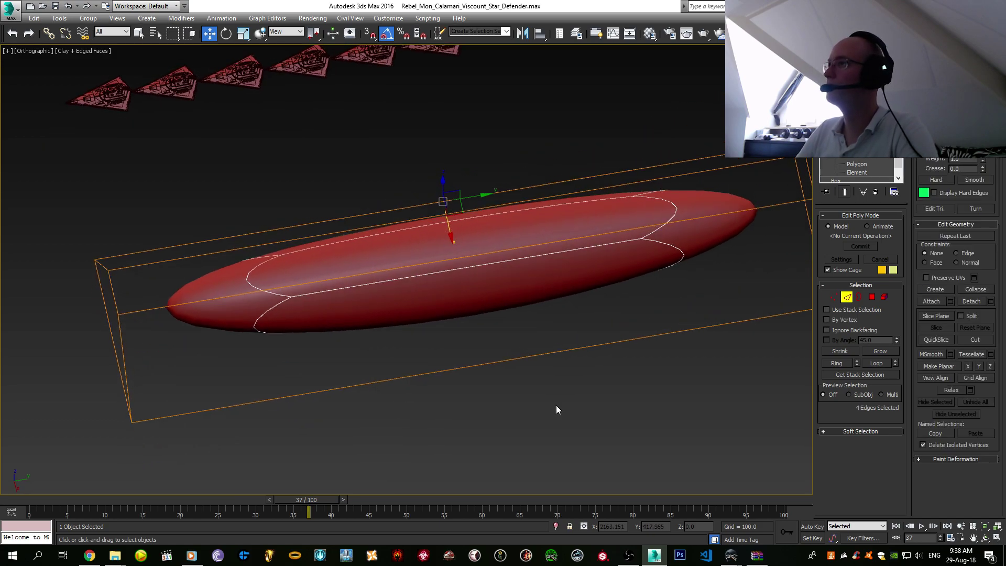
{"action": "left_click", "coordinate": [555, 405]}
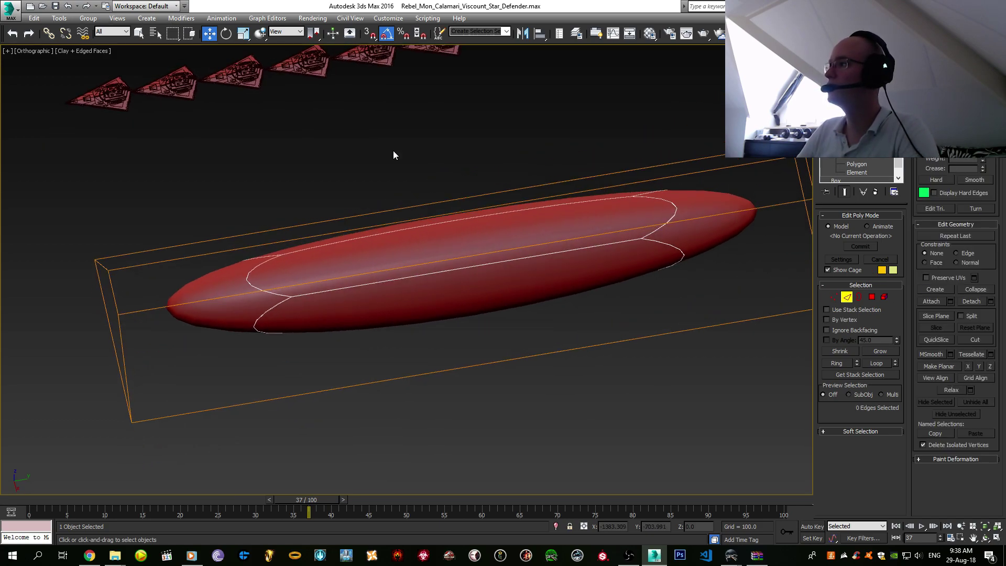
{"action": "left_click_drag", "start_coordinate": [475, 394], "coordinate": [475, 396]}
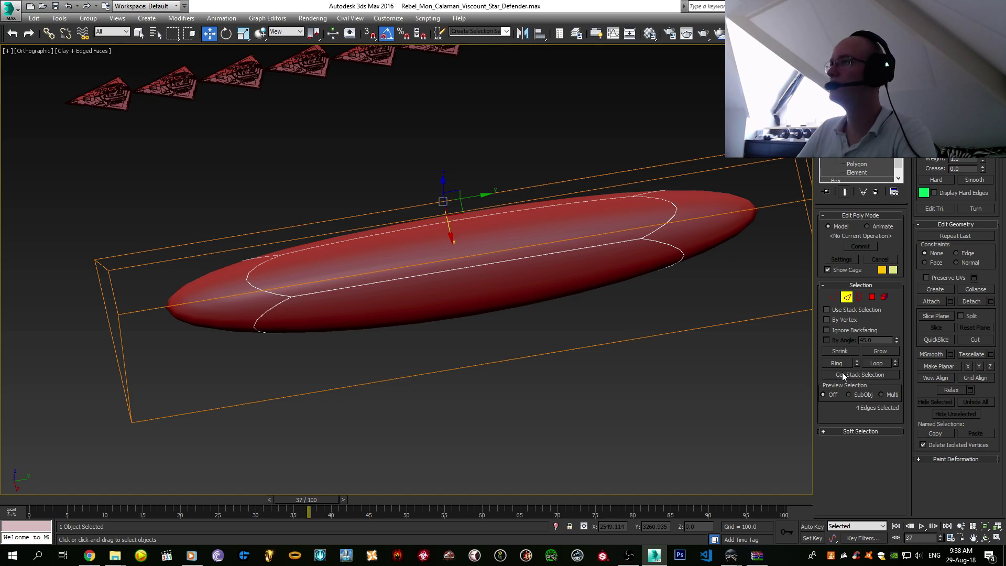
{"action": "key", "text": "ctrl+x"}
{"action": "key", "text": "ctrl+x"}
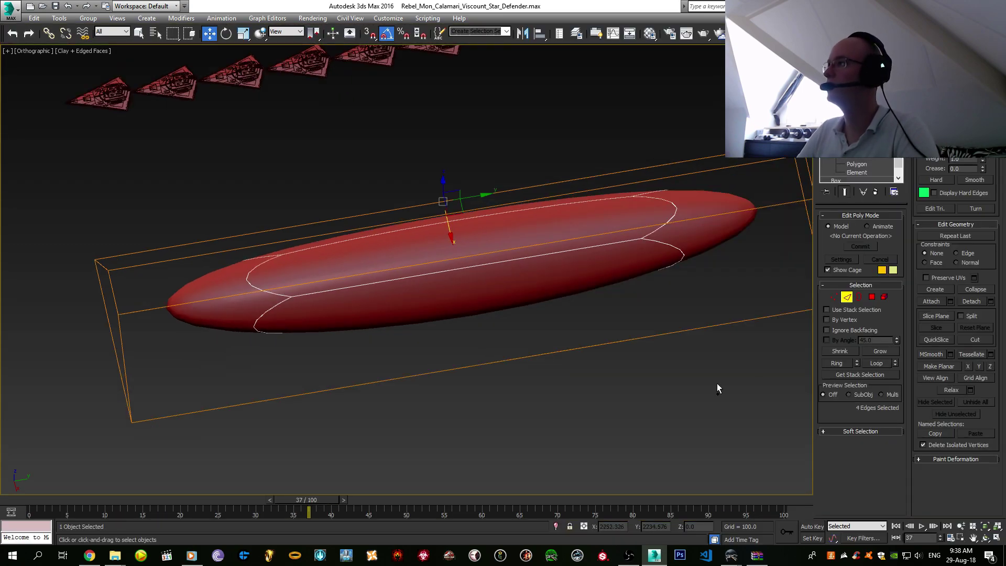
{"action": "left_click", "coordinate": [826, 270]}
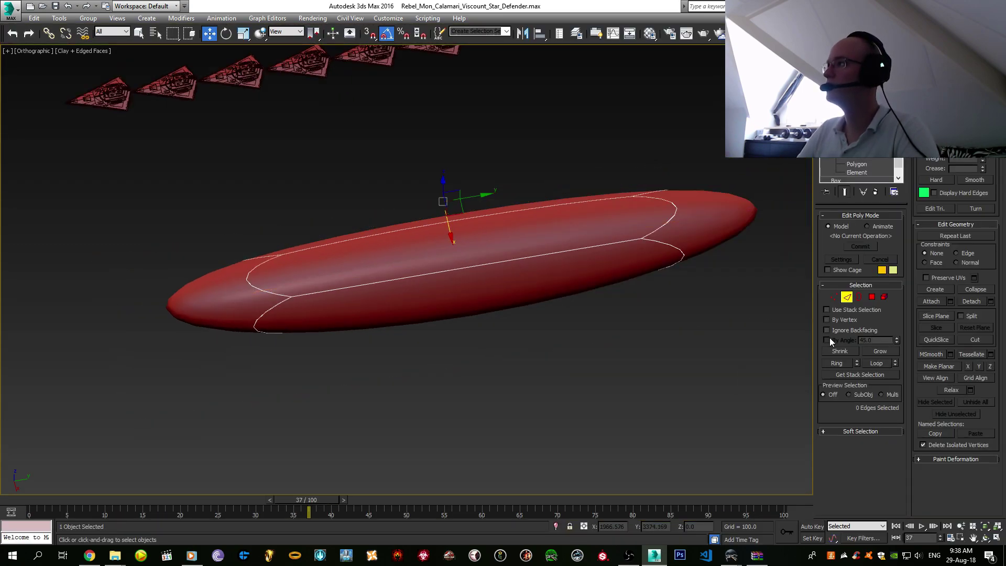
{"action": "left_click", "coordinate": [847, 269]}
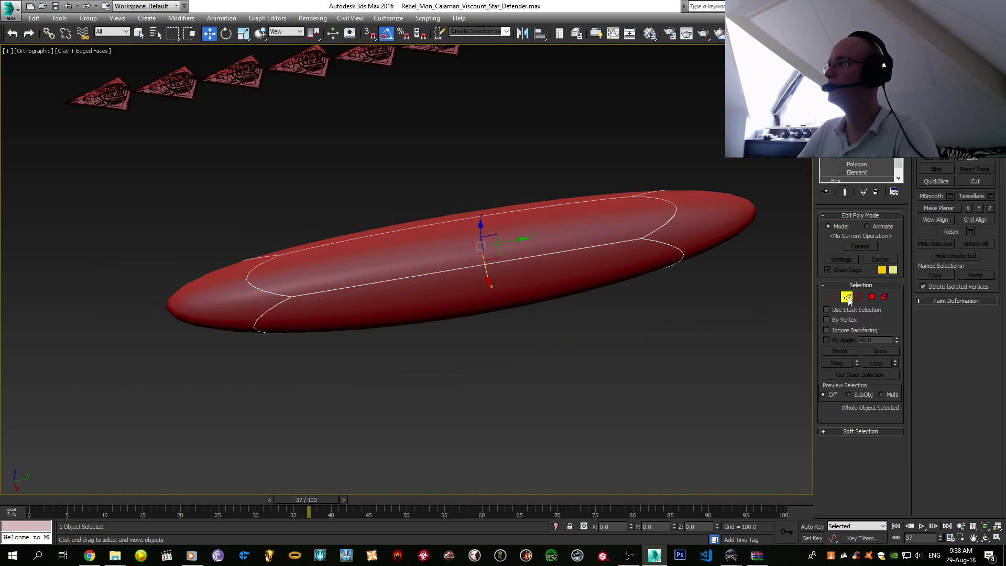
- Connect the hull cage's four lengthwise edges with one edge loop and move it toward one end, to about Y -2726
{"action": "left_click_drag", "start_coordinate": [351, 174], "coordinate": [402, 426]}
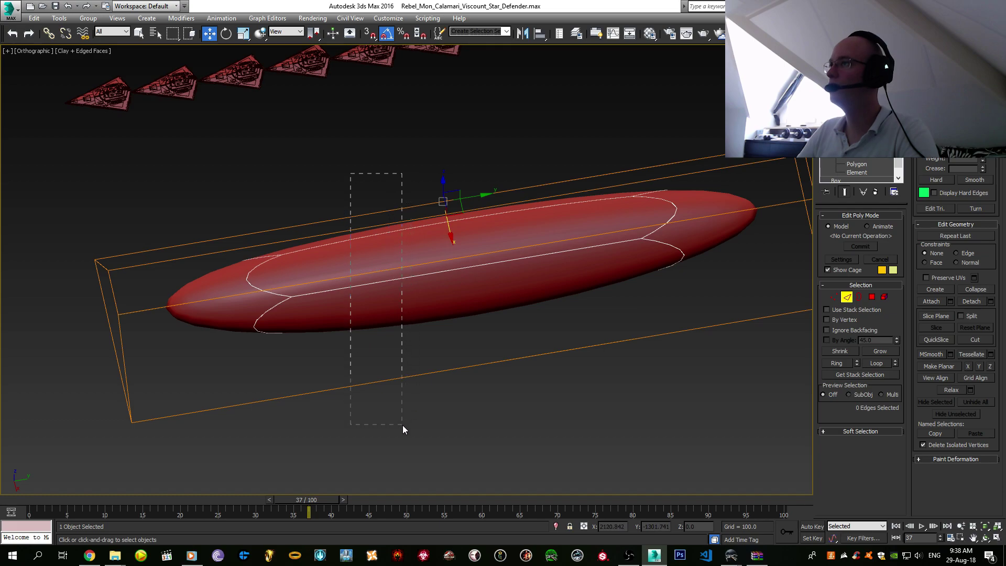
{"action": "mouse_move", "coordinate": [476, 199]}
{"action": "left_mouse_down"}
{"action": "mouse_move", "coordinate": [485, 204]}
{"action": "mouse_move", "coordinate": [440, 207]}
{"action": "mouse_move", "coordinate": [489, 210]}
{"action": "left_mouse_up"}
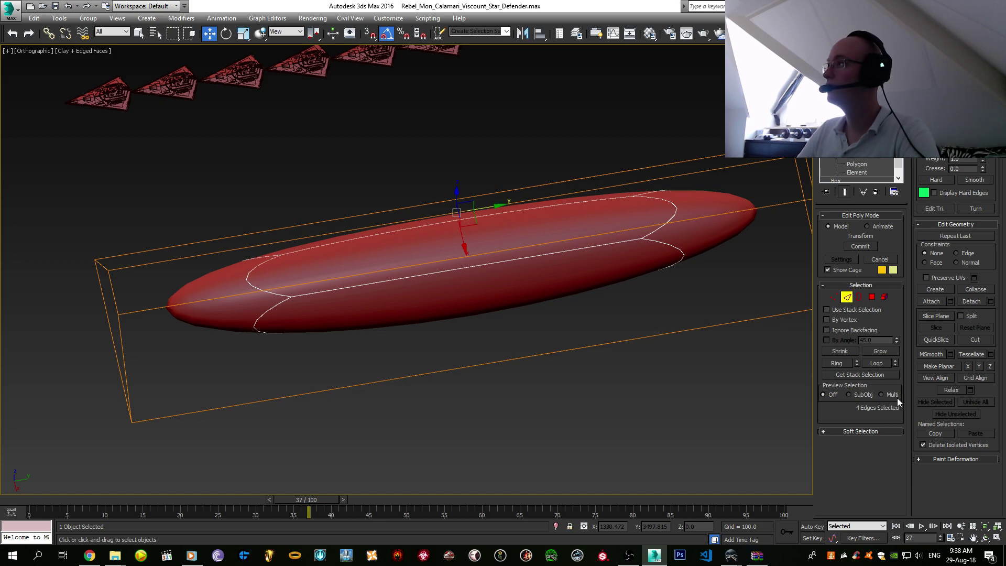
{"action": "left_click", "coordinate": [869, 215]}
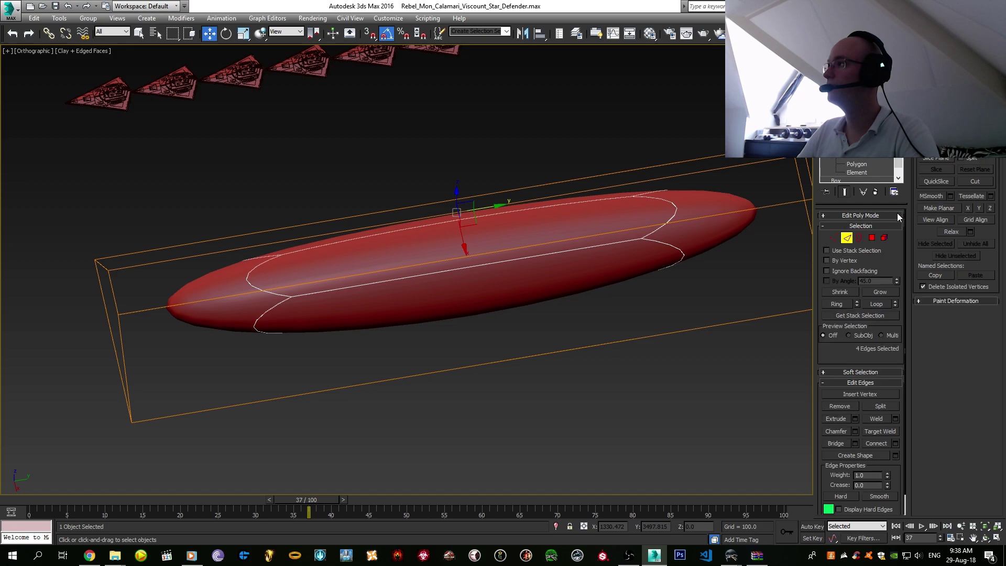
{"action": "left_click", "coordinate": [880, 443]}
{"action": "middle_click_drag", "start_coordinate": [493, 251], "coordinate": [515, 308], "text": "alt"}
{"action": "key", "text": "ctrl+z"}
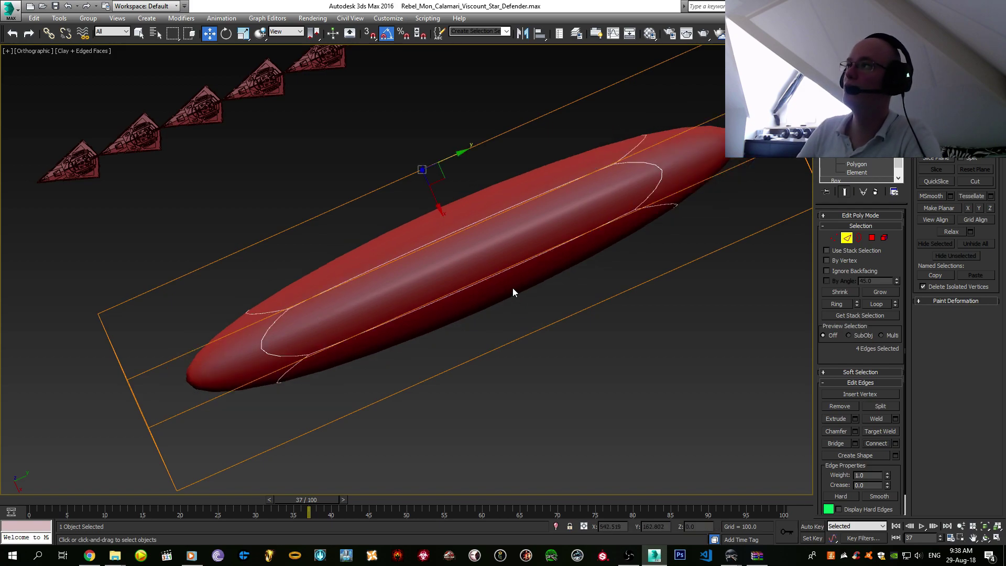
{"action": "left_click", "coordinate": [877, 444]}
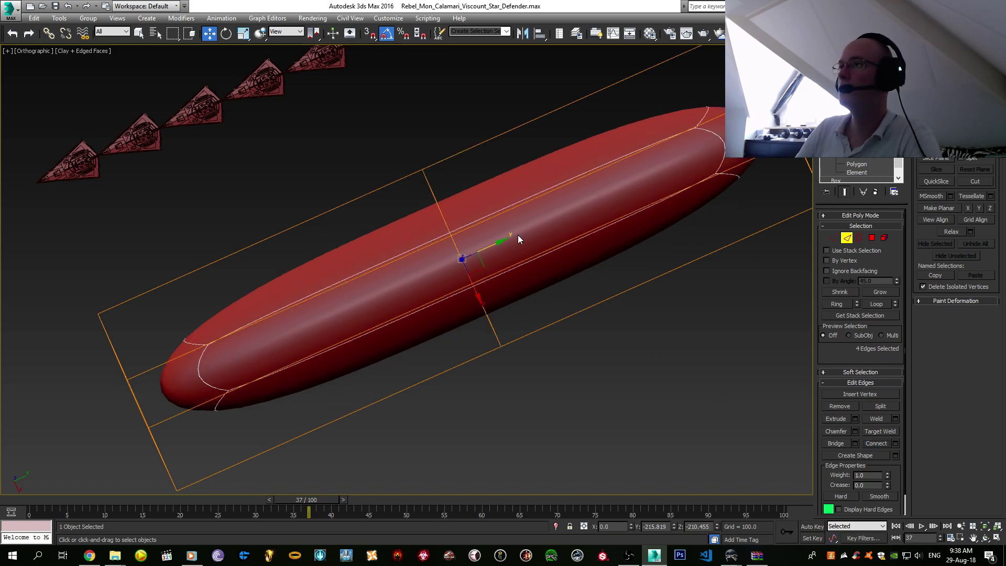
{"action": "left_click_drag", "start_coordinate": [490, 248], "coordinate": [288, 350]}
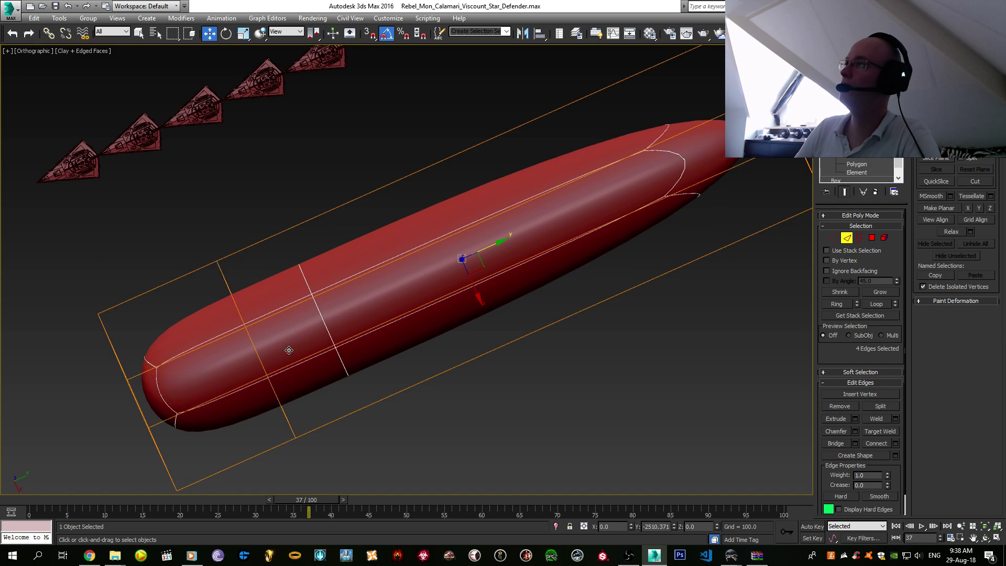
{"action": "middle_click_drag", "start_coordinate": [350, 313], "coordinate": [420, 356], "text": "alt"}
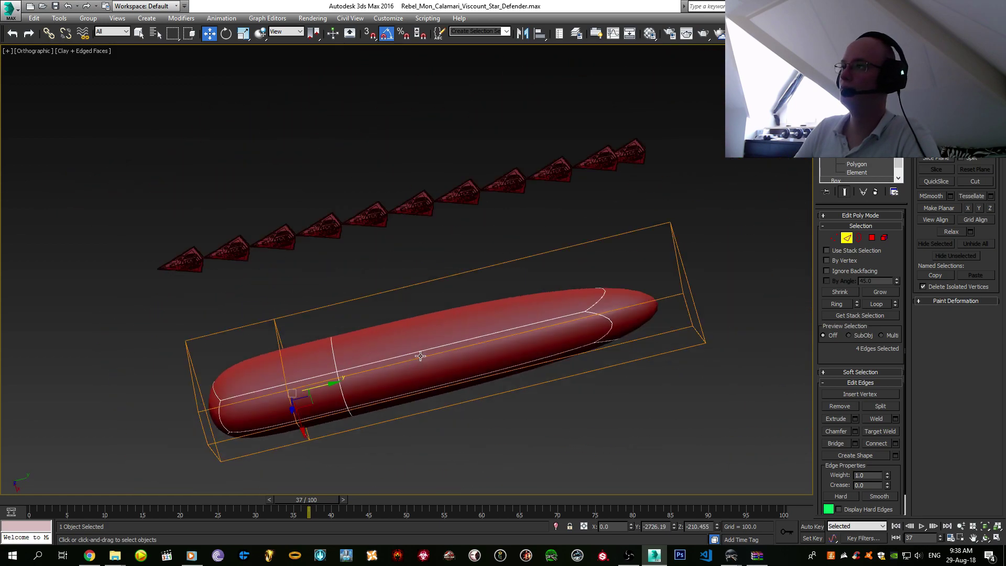
- Connect the four remaining long cage edges with a second loop and move its vertices along Y toward the opposite end
{"action": "left_click_drag", "start_coordinate": [523, 426], "coordinate": [522, 425]}
{"action": "middle_click_drag", "start_coordinate": [466, 360], "coordinate": [630, 351], "text": "alt"}
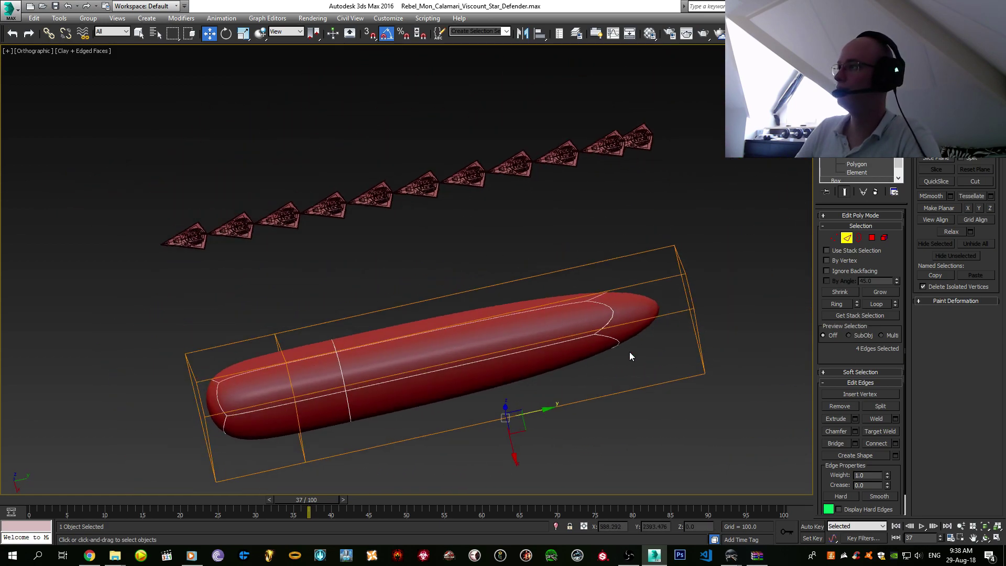
{"action": "left_click", "coordinate": [871, 444]}
{"action": "key", "text": "1"}
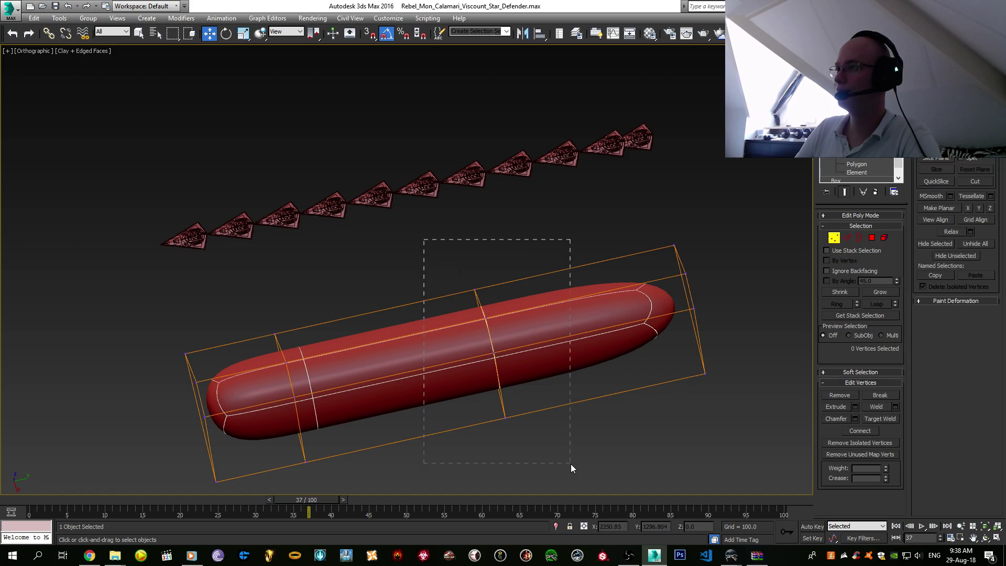
{"action": "left_click_drag", "start_coordinate": [570, 464], "coordinate": [571, 463]}
{"action": "left_click_drag", "start_coordinate": [519, 339], "coordinate": [583, 308]}
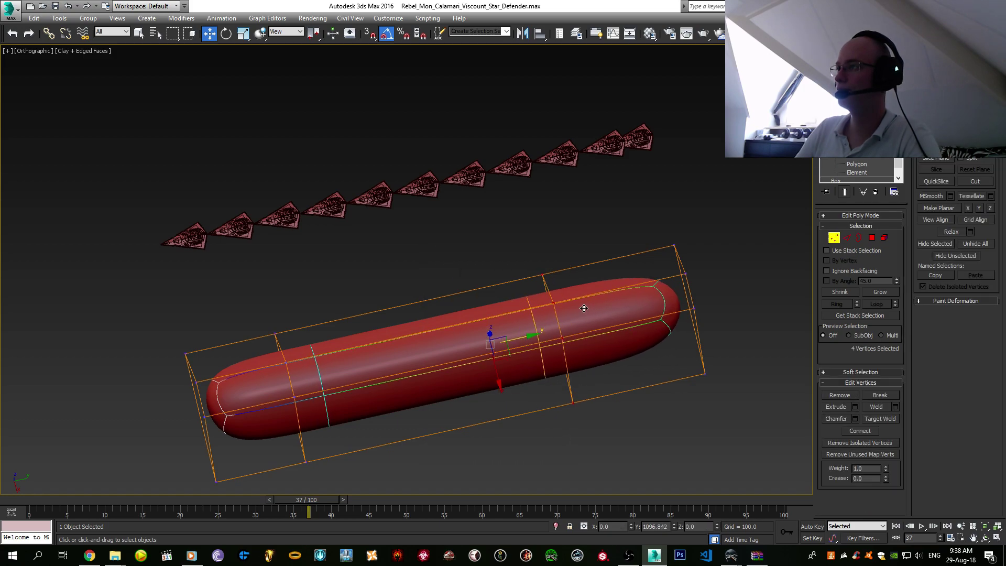
{"action": "middle_click_drag", "start_coordinate": [583, 308], "coordinate": [483, 341], "text": "alt"}
- Select the four lower vertices at one end of the hull cage and scale them inward along X to narrow the underside
{"action": "left_click_drag", "start_coordinate": [628, 432], "coordinate": [628, 432]}
{"action": "middle_click_drag", "start_coordinate": [627, 433], "coordinate": [595, 375], "text": "alt"}
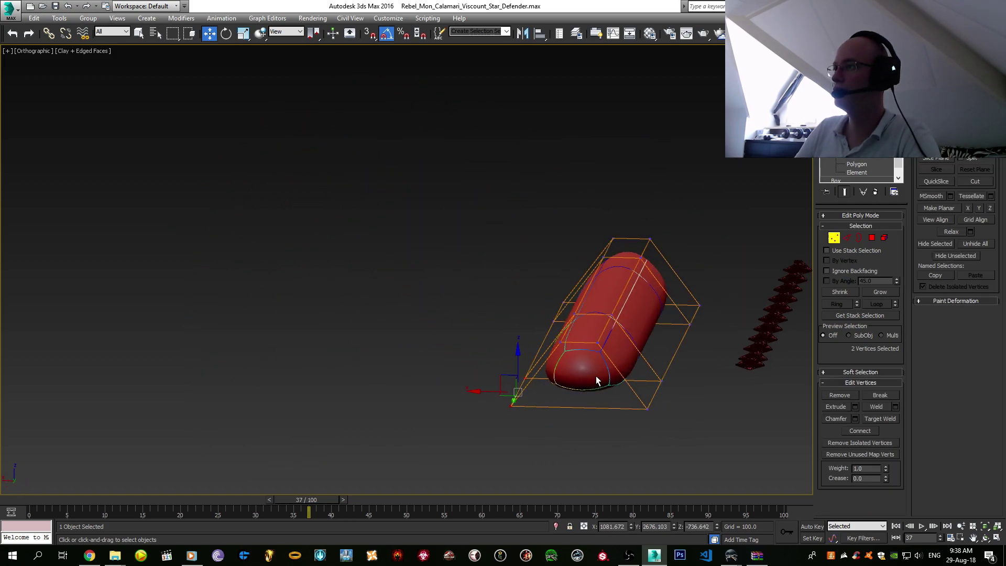
{"action": "scroll", "coordinate": [628, 369], "scroll_direction": "up", "scroll_amount": 5}
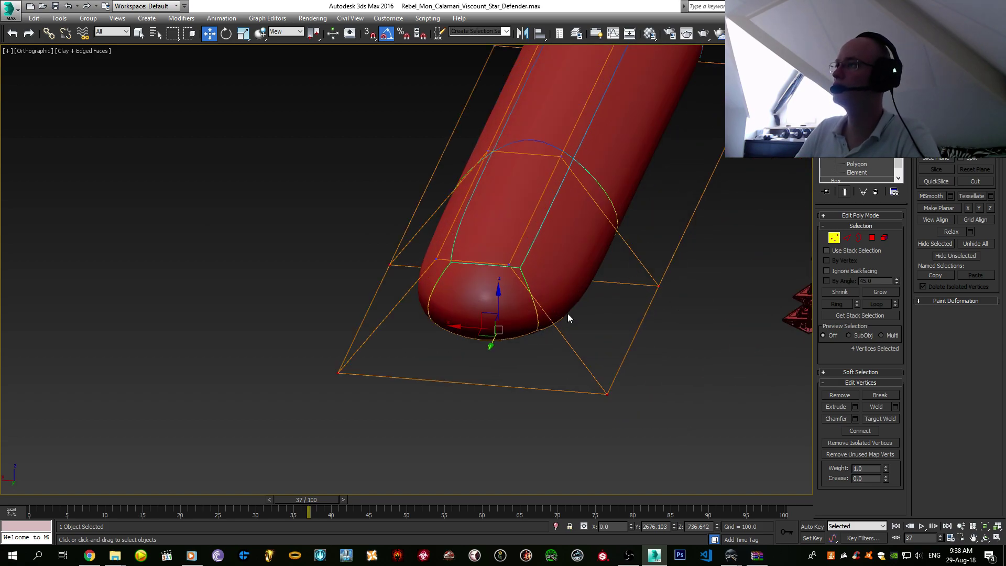
{"action": "key", "text": "r"}
{"action": "left_click_drag", "start_coordinate": [543, 336], "coordinate": [443, 330]}
{"action": "key", "text": "w"}
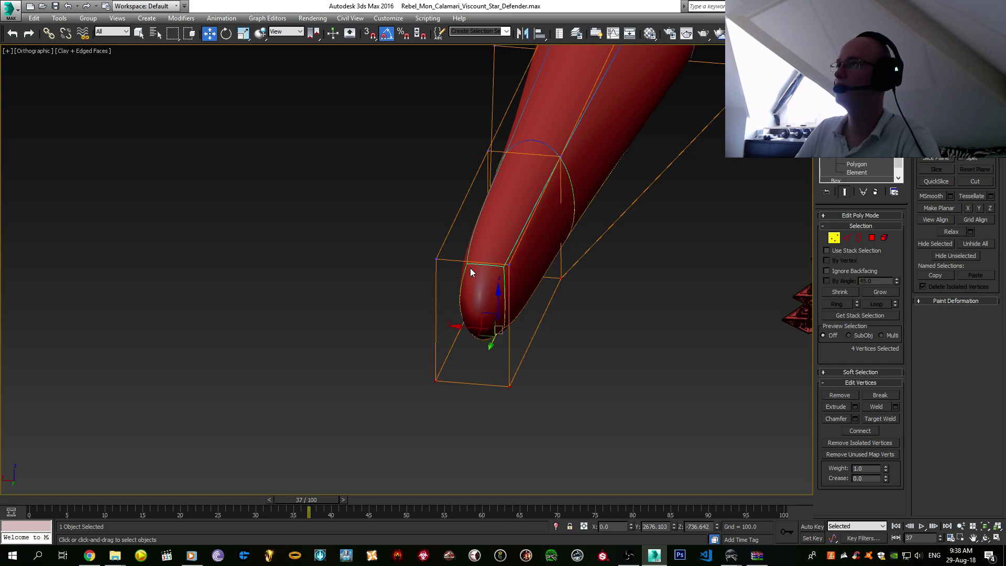
- Select the four vertices of the edge loop near Y -2726 and move them along Y toward the middle of the hull
{"action": "middle_click_drag", "start_coordinate": [469, 268], "coordinate": [212, 257], "text": "alt"}
{"action": "left_click_drag", "start_coordinate": [256, 442], "coordinate": [257, 440]}
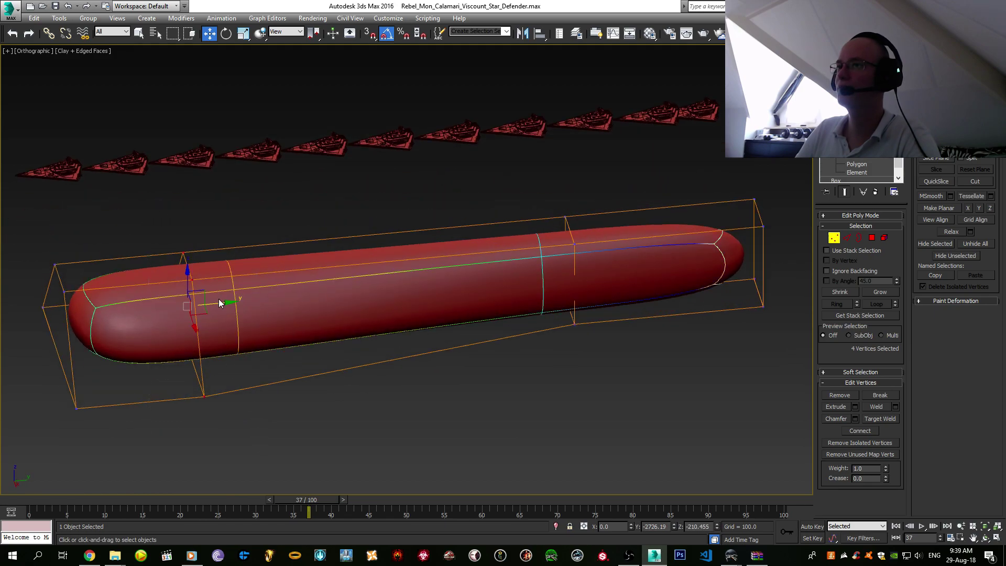
{"action": "left_click_drag", "start_coordinate": [221, 304], "coordinate": [448, 289]}
{"action": "middle_click_drag", "start_coordinate": [447, 289], "coordinate": [441, 259], "text": "alt"}
- Browse the Mods.rar archive by name, look through the models inside ACM2.4, and return to the list of mod folders
{"action": "left_click", "coordinate": [762, 560]}
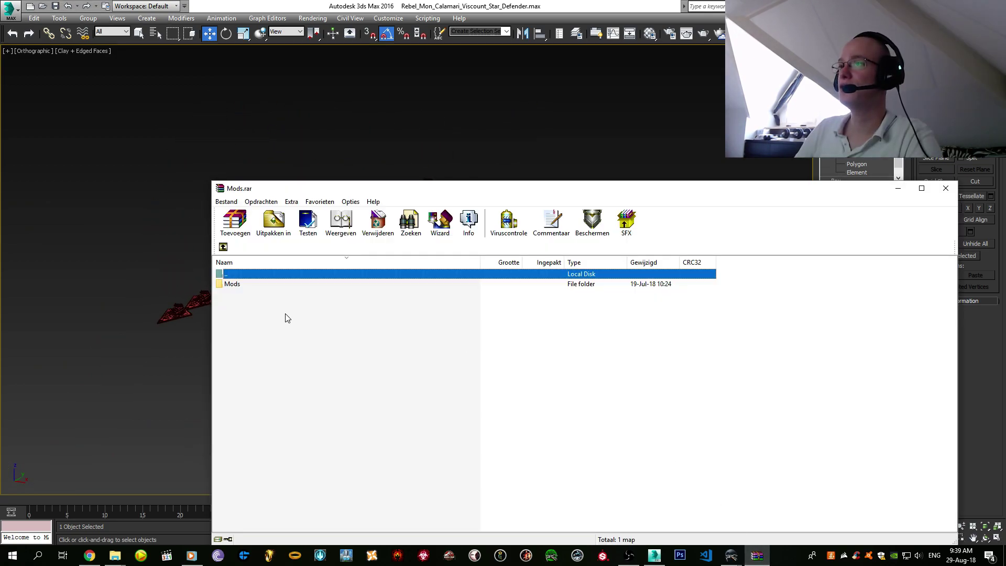
{"action": "double_click", "coordinate": [272, 285]}
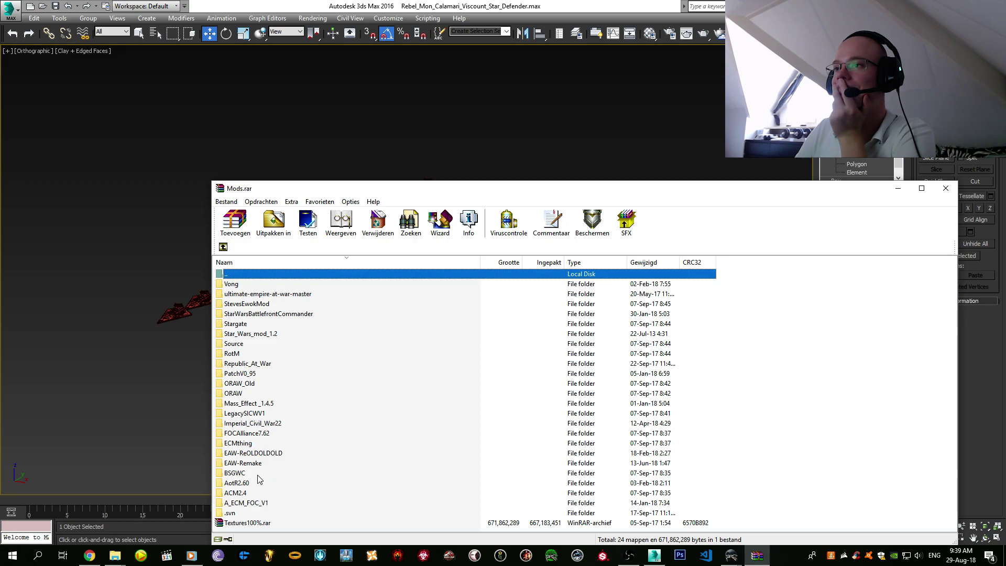
{"action": "left_click", "coordinate": [259, 262]}
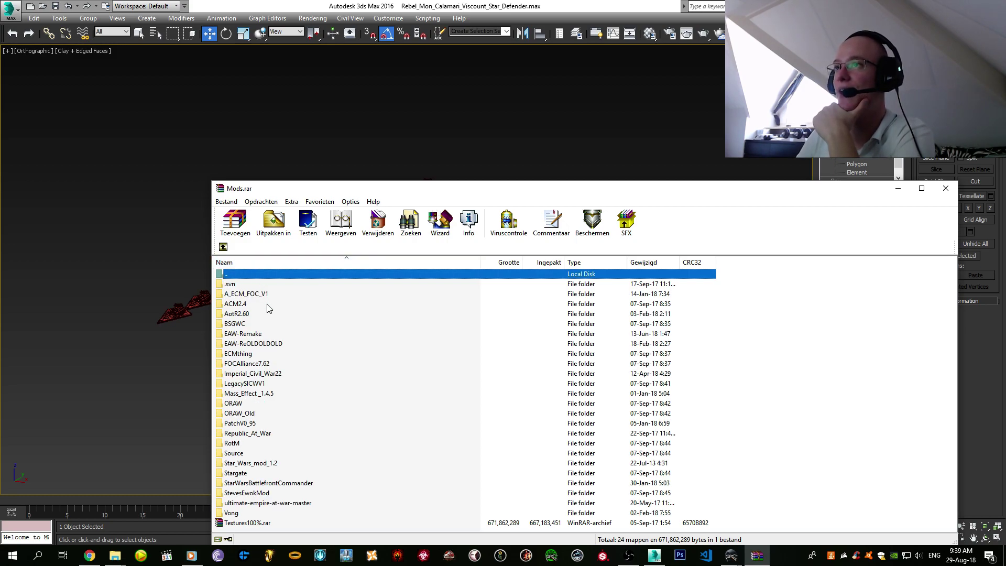
{"action": "double_click", "coordinate": [267, 304]}
{"action": "double_click", "coordinate": [247, 286]}
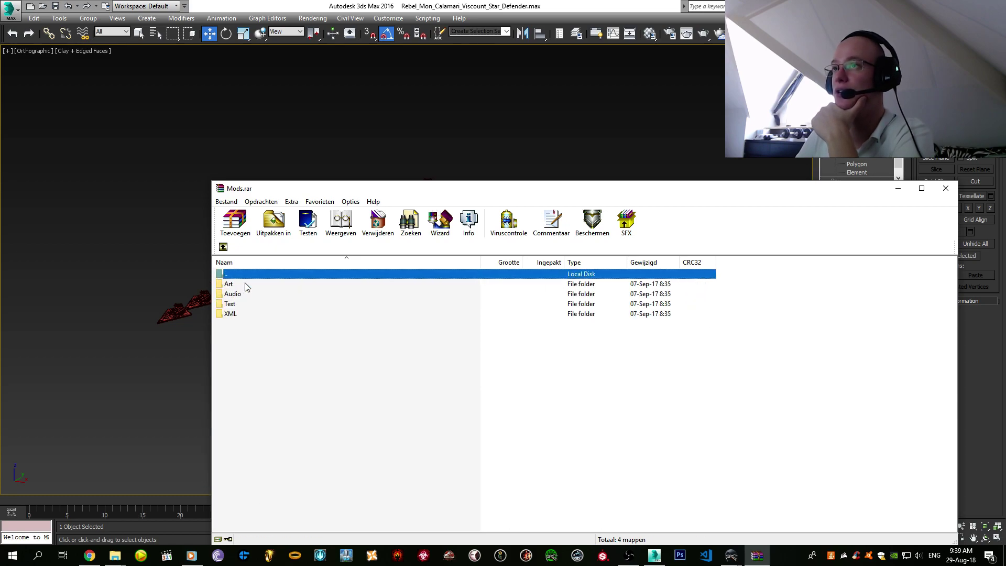
{"action": "double_click", "coordinate": [247, 285]}
{"action": "double_click", "coordinate": [250, 293]}
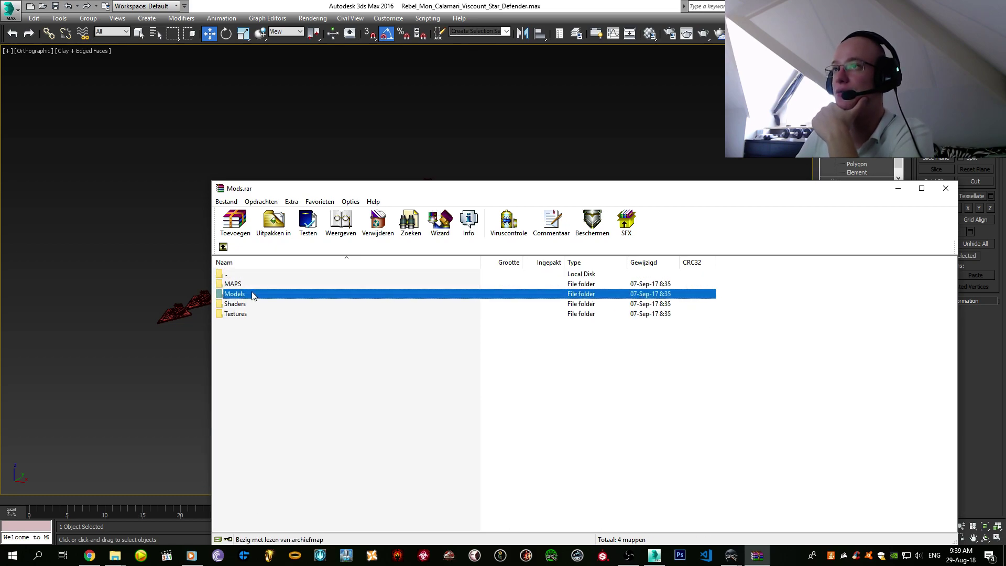
{"action": "double_click", "coordinate": [226, 273]}
{"action": "double_click", "coordinate": [226, 274]}
{"action": "left_click", "coordinate": [228, 248]}
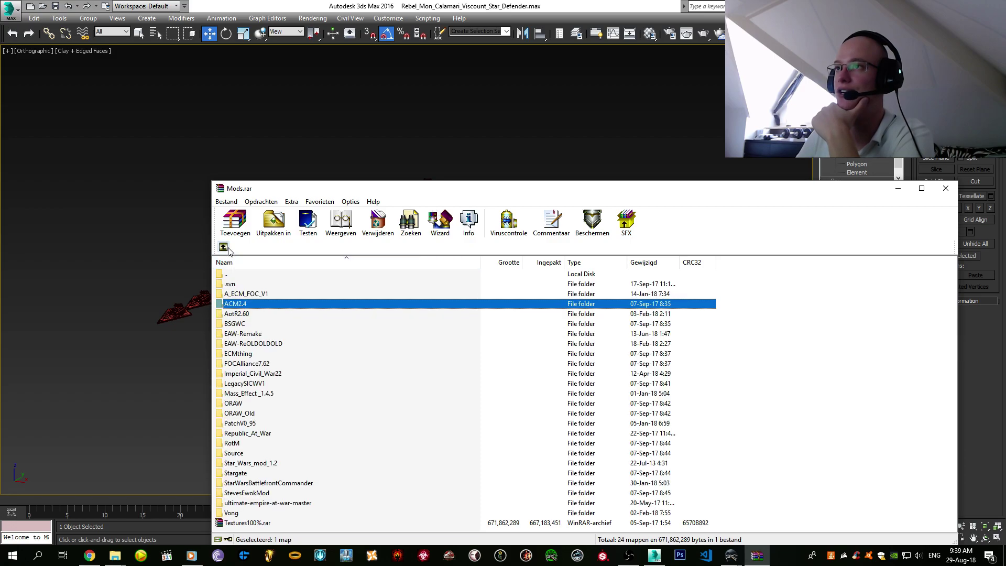
- Open the EAWX\Mods folder in File Explorer and extract the ACM2.4 folder from Mods.rar into it
{"action": "left_click", "coordinate": [112, 562]}
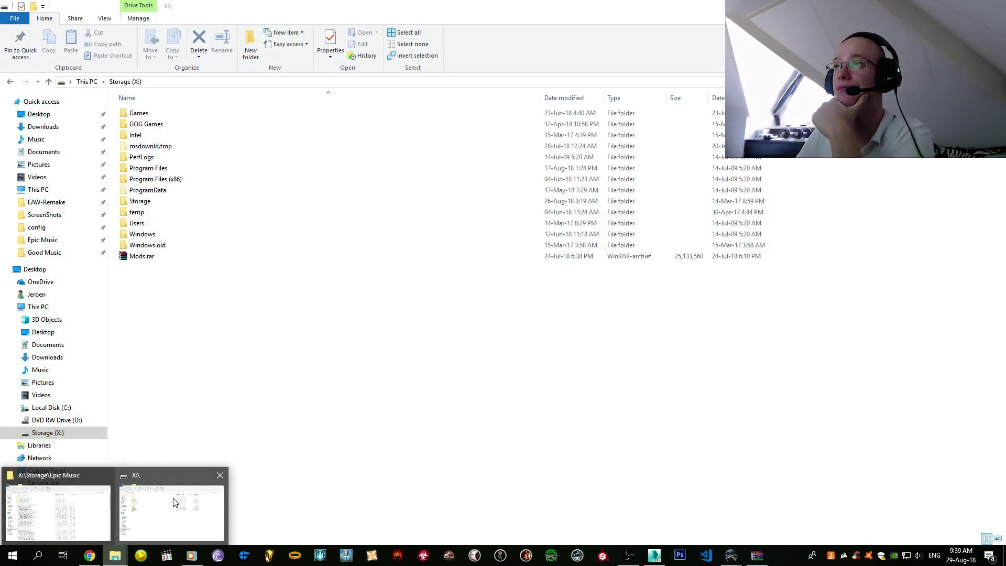
{"action": "left_click", "coordinate": [175, 503]}
{"action": "key", "text": "alt+Left"}
{"action": "key", "text": "alt+Left"}
{"action": "key", "text": "alt+Left"}
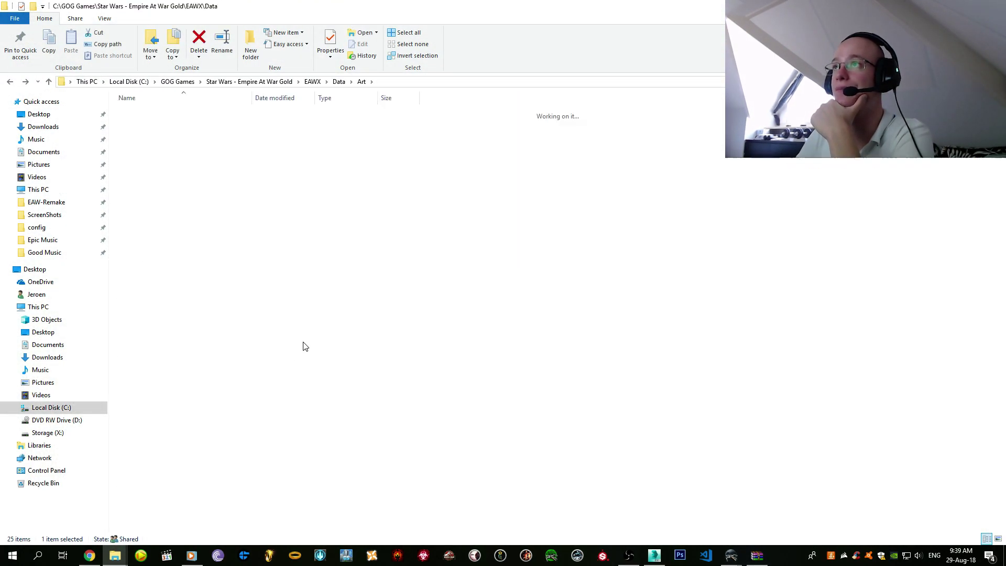
{"action": "key", "text": "alt+Right"}
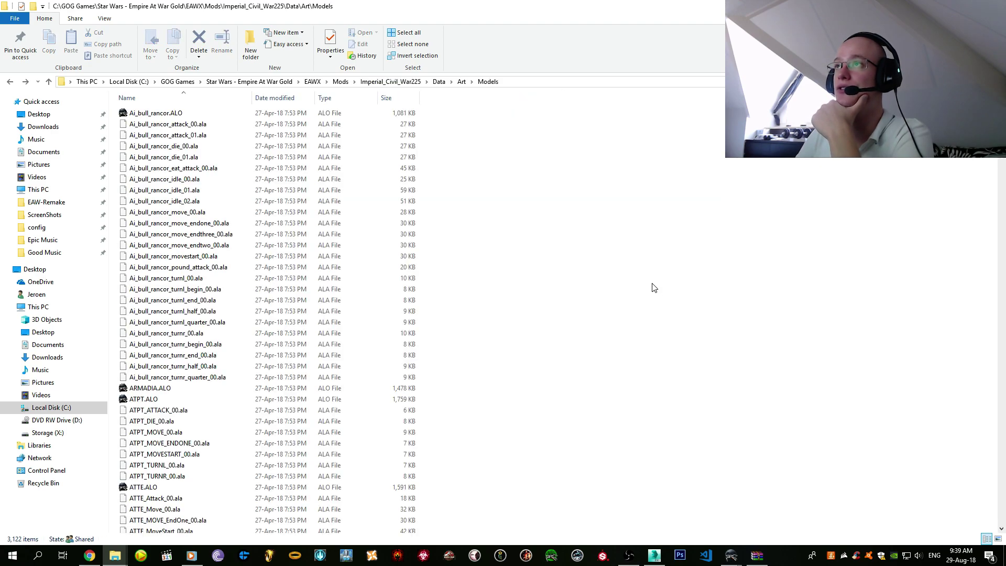
{"action": "left_click", "coordinate": [341, 82]}
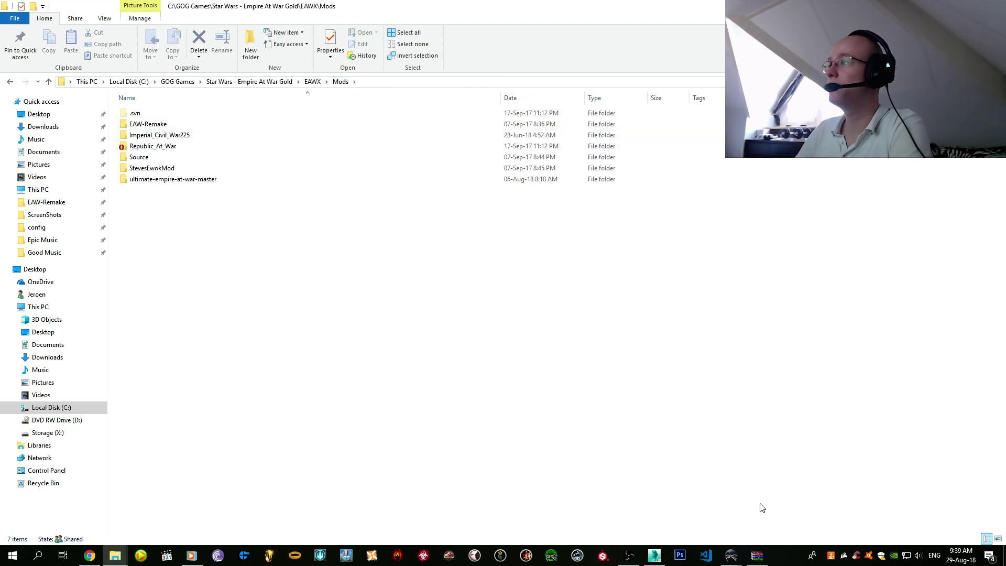
{"action": "left_click", "coordinate": [754, 554]}
{"action": "left_click_drag", "start_coordinate": [231, 307], "coordinate": [168, 317]}
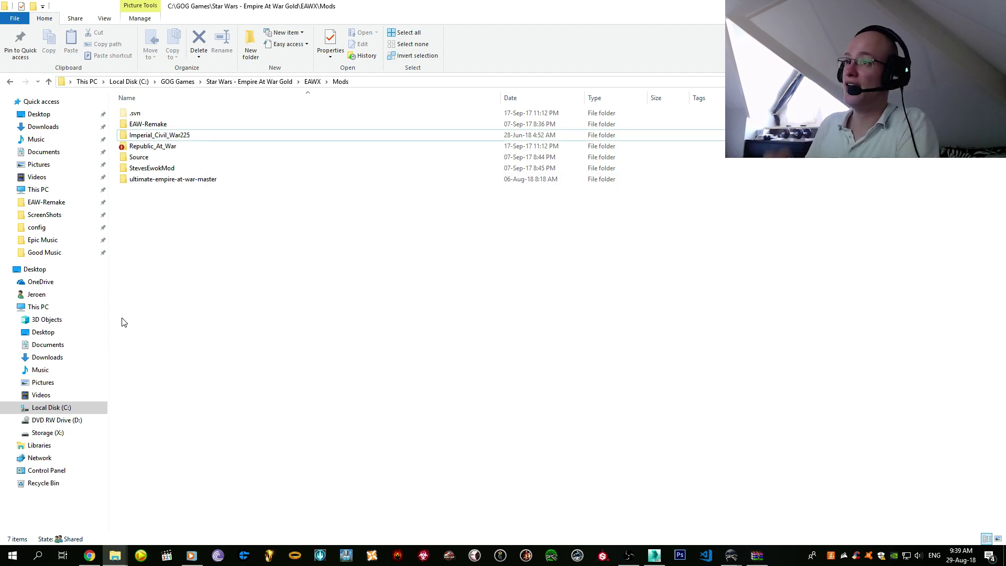
{"action": "left_click", "coordinate": [237, 311]}
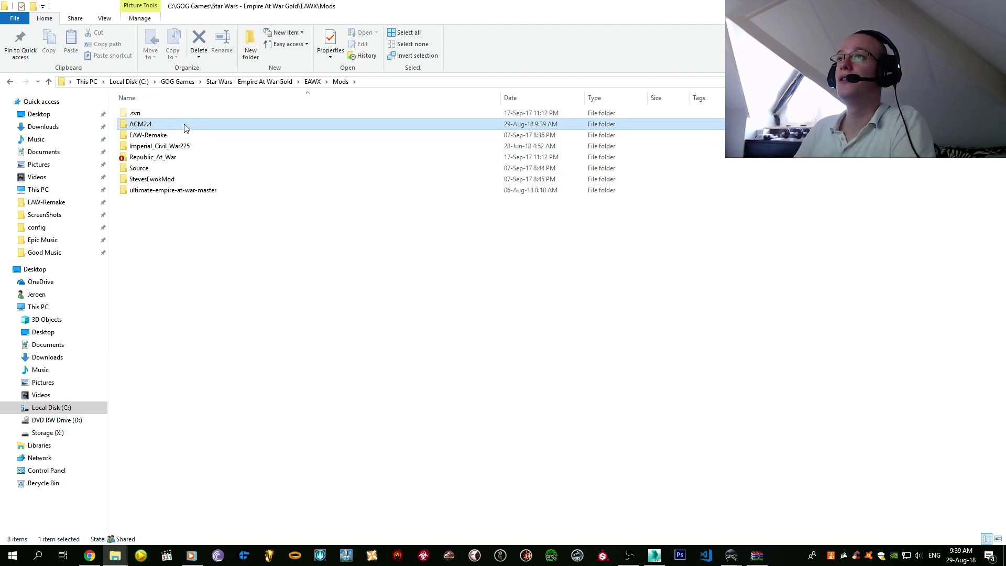
- Open the Data\Art\Models folder inside the extracted ACM2.4 mod
{"action": "double_click", "coordinate": [157, 125]}
{"action": "double_click", "coordinate": [167, 113]}
{"action": "double_click", "coordinate": [168, 114]}
{"action": "double_click", "coordinate": [168, 126]}
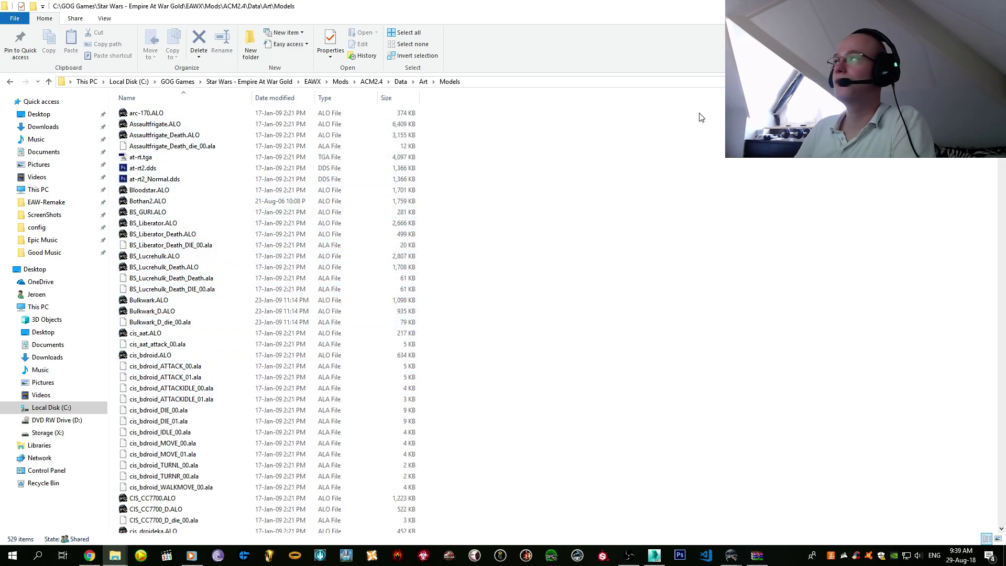
- Search the models folder for "viscount" and open rv_viscount.ALO in a maximized Alamo Object Viewer window
{"action": "key", "text": "ctrl+f"}
{"action": "type", "text": "viscount"}
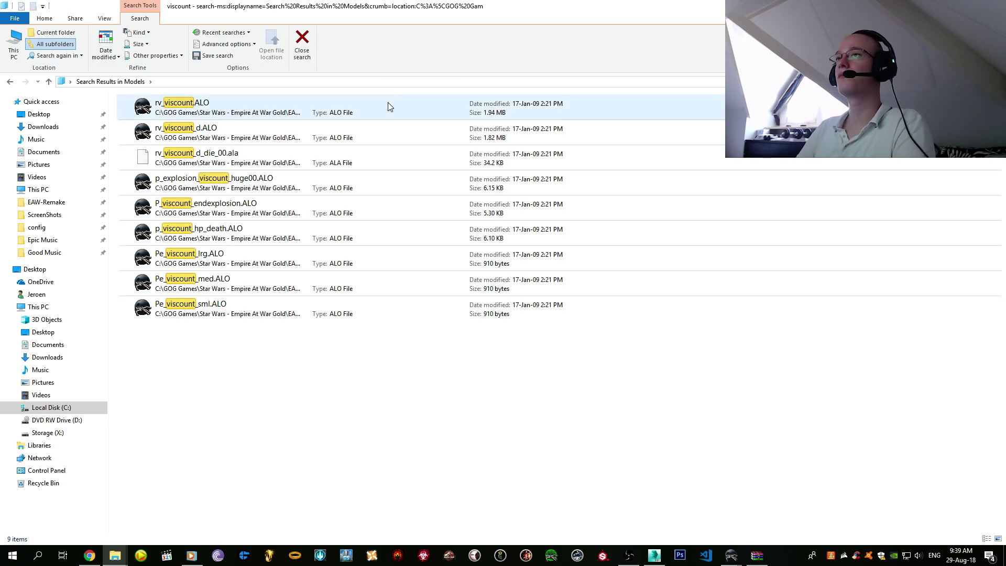
{"action": "double_click", "coordinate": [380, 104]}
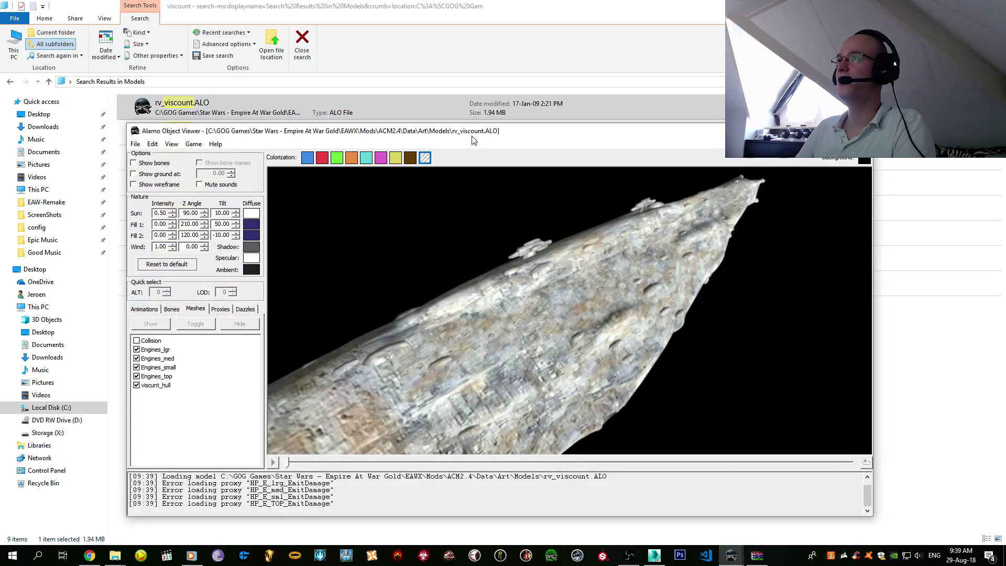
{"action": "double_click", "coordinate": [472, 137]}
- Examine the overall shape of the rv_viscount.ALO hull from the bow, the side and below
{"action": "scroll", "coordinate": [583, 259], "scroll_direction": "down", "scroll_amount": 5}
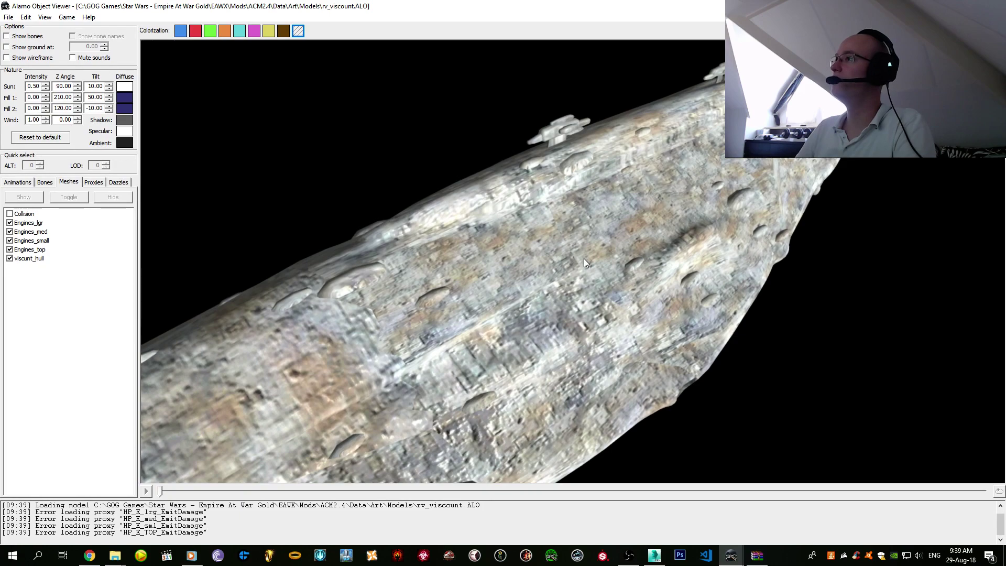
{"action": "left_click_drag", "start_coordinate": [555, 262], "coordinate": [747, 282]}
{"action": "scroll", "coordinate": [594, 283], "scroll_direction": "up", "scroll_amount": 5}
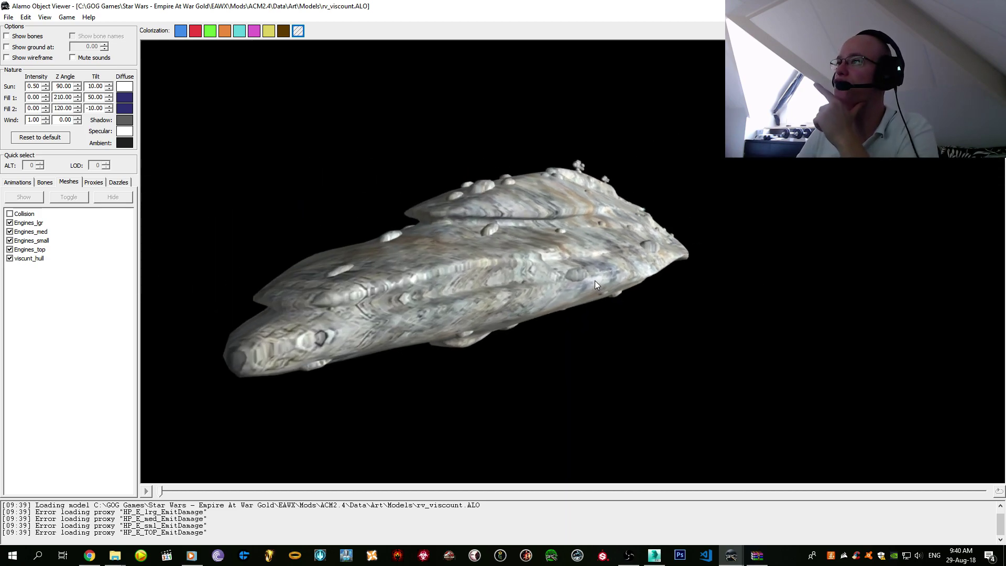
{"action": "left_click_drag", "start_coordinate": [595, 285], "coordinate": [558, 207]}
{"action": "scroll", "coordinate": [525, 294], "scroll_direction": "down", "scroll_amount": 5}
{"action": "scroll", "coordinate": [560, 272], "scroll_direction": "down", "scroll_amount": 3}
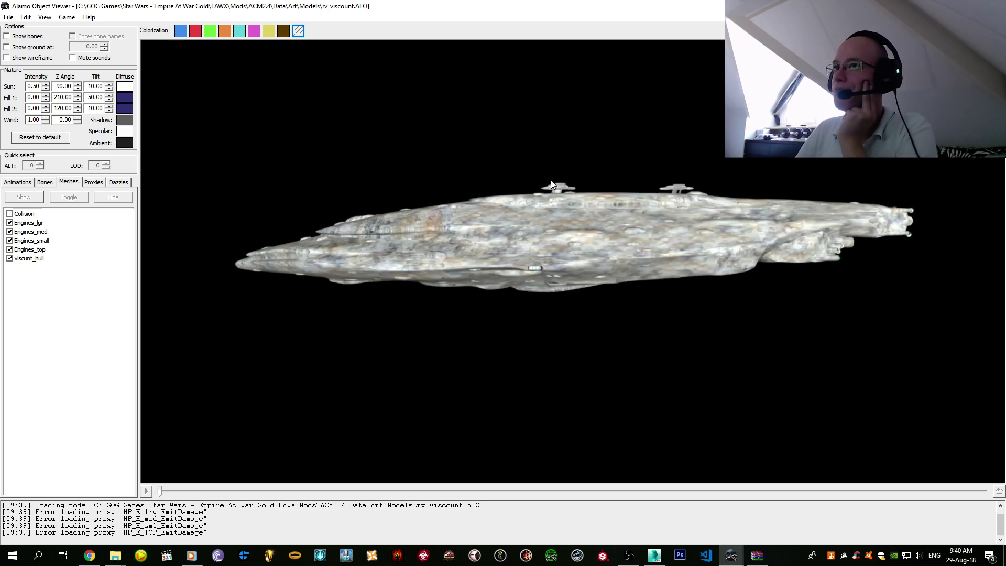
{"action": "scroll", "coordinate": [551, 181], "scroll_direction": "up", "scroll_amount": 5}
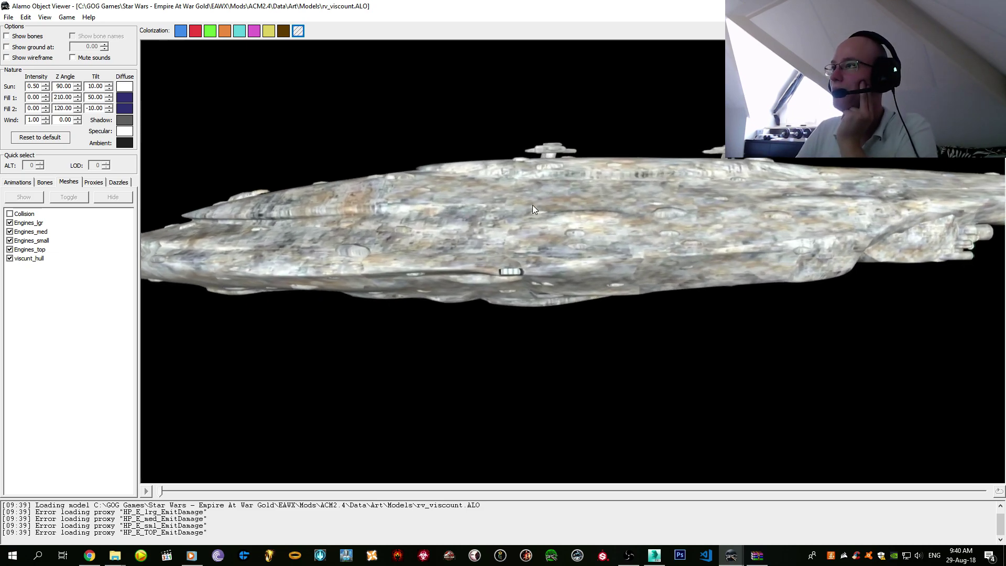
{"action": "left_click_drag", "start_coordinate": [529, 211], "coordinate": [599, 228]}
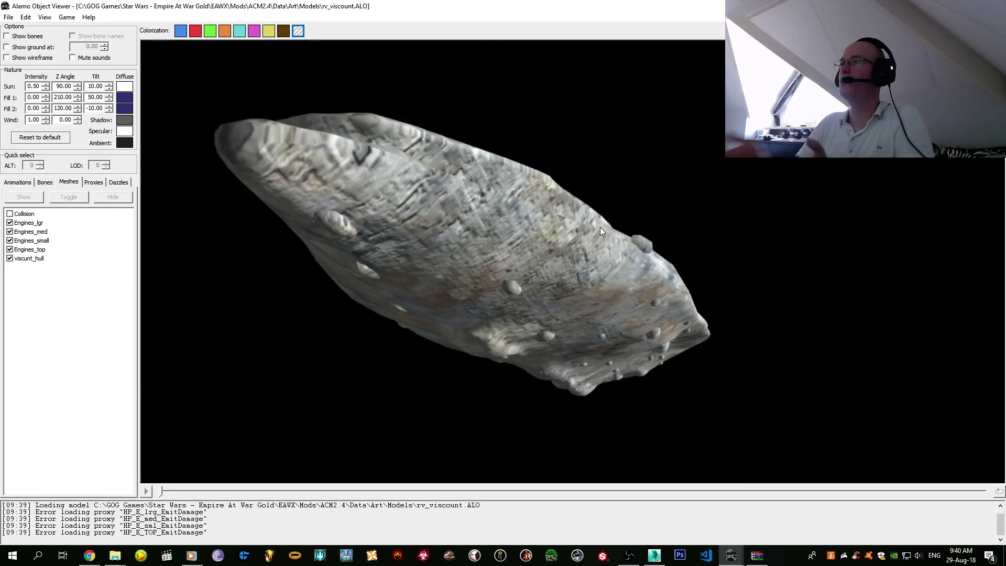
{"action": "left_click_drag", "start_coordinate": [599, 227], "coordinate": [596, 274]}
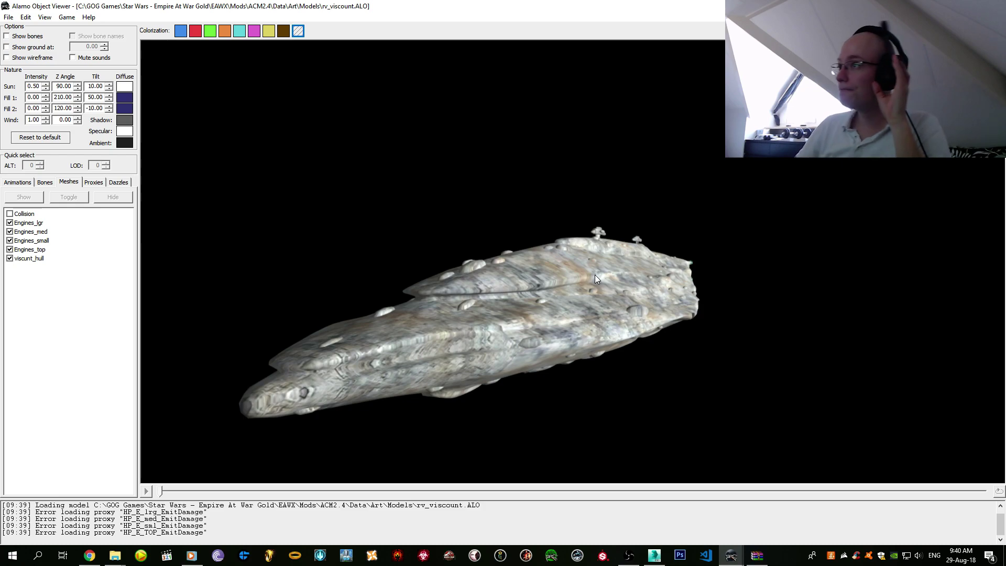
- Examine the rv_viscount.ALO hull close up, including its stern, upper structures, flanks and layered bow
{"action": "left_click_drag", "start_coordinate": [422, 247], "coordinate": [508, 260]}
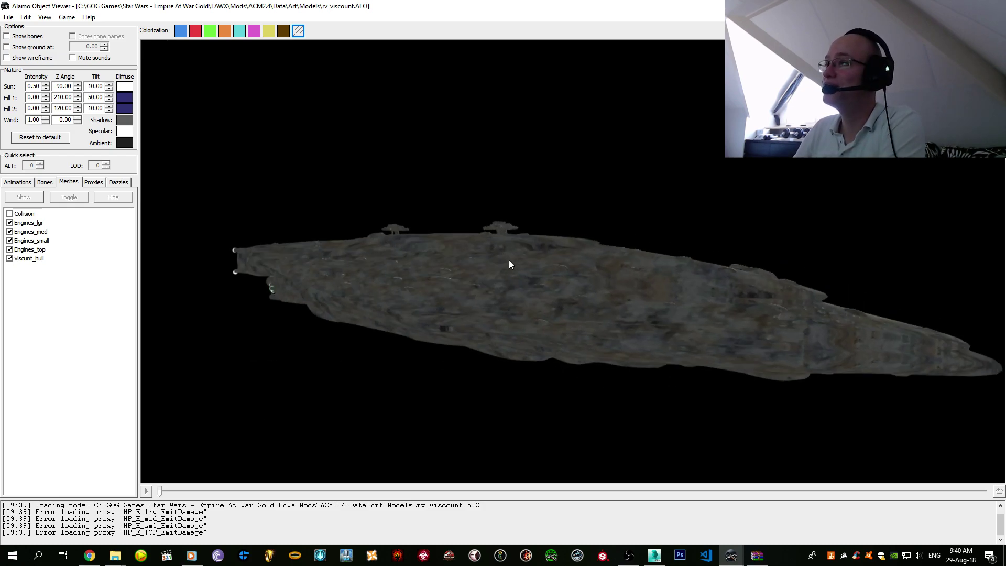
{"action": "scroll", "coordinate": [508, 260], "scroll_direction": "up", "scroll_amount": 5}
{"action": "right_click_drag", "start_coordinate": [498, 262], "coordinate": [678, 309]}
{"action": "scroll", "coordinate": [659, 308], "scroll_direction": "up", "scroll_amount": 2}
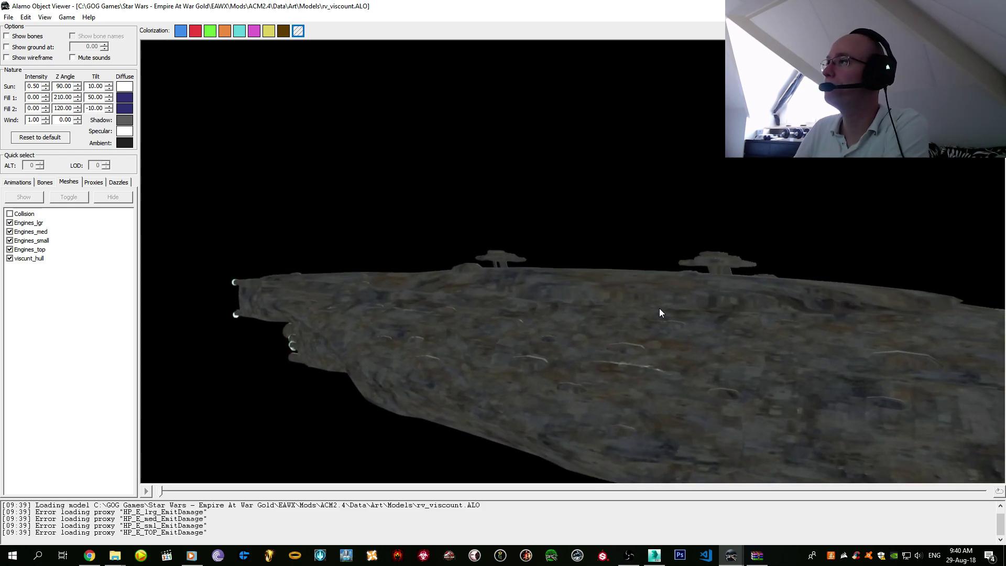
{"action": "left_click_drag", "start_coordinate": [659, 308], "coordinate": [538, 298]}
{"action": "right_click_drag", "start_coordinate": [538, 299], "coordinate": [454, 250]}
{"action": "left_click_drag", "start_coordinate": [454, 251], "coordinate": [502, 239]}
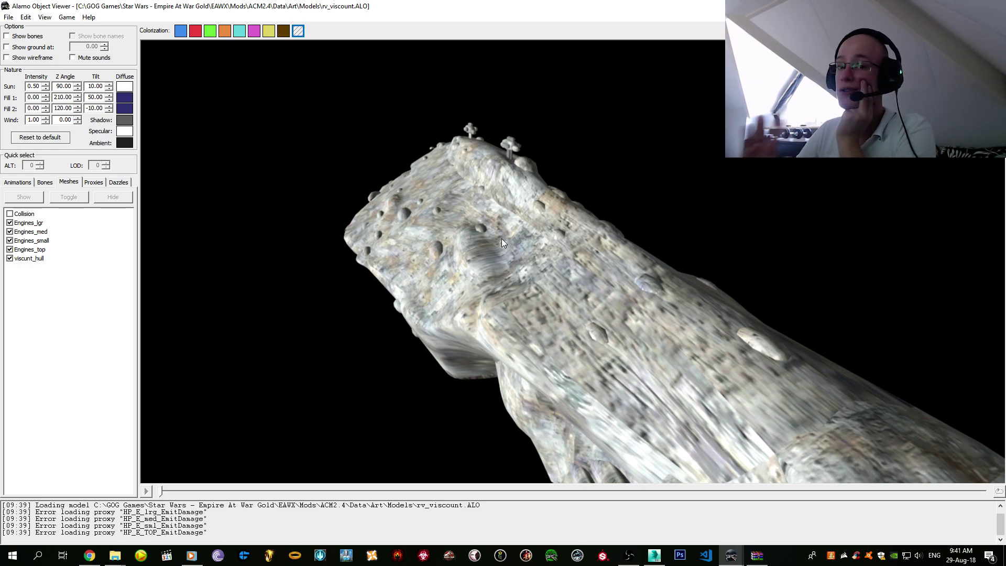
{"action": "left_click_drag", "start_coordinate": [502, 238], "coordinate": [632, 213]}
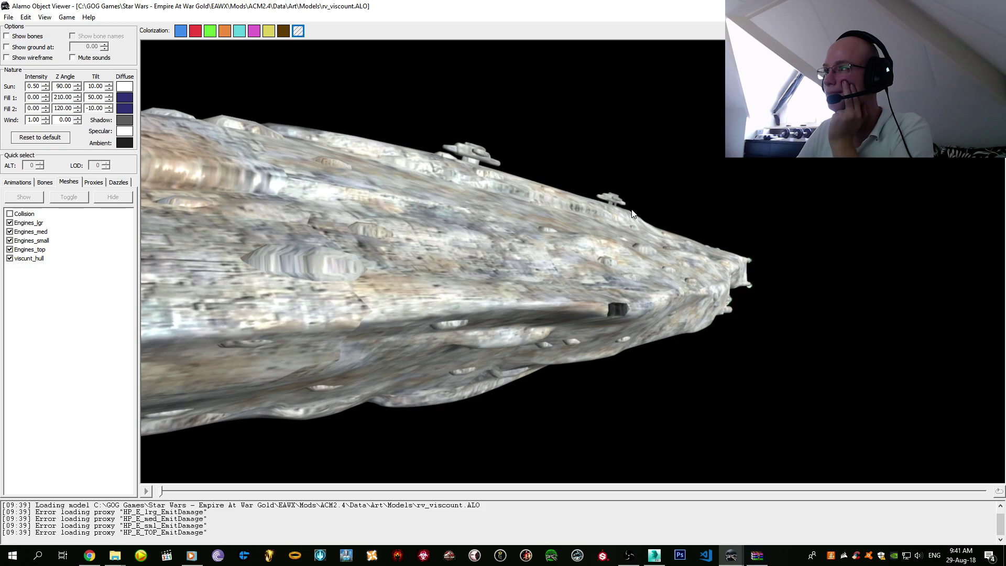
{"action": "left_click_drag", "start_coordinate": [449, 252], "coordinate": [501, 289]}
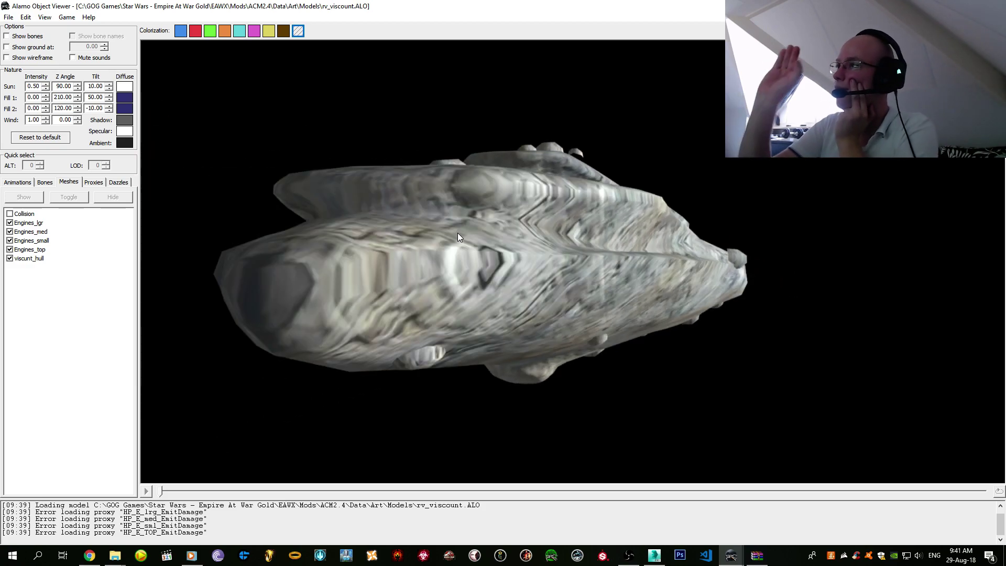
{"action": "left_click_drag", "start_coordinate": [458, 233], "coordinate": [526, 235]}
{"action": "scroll", "coordinate": [567, 352], "scroll_direction": "down", "scroll_amount": 5}
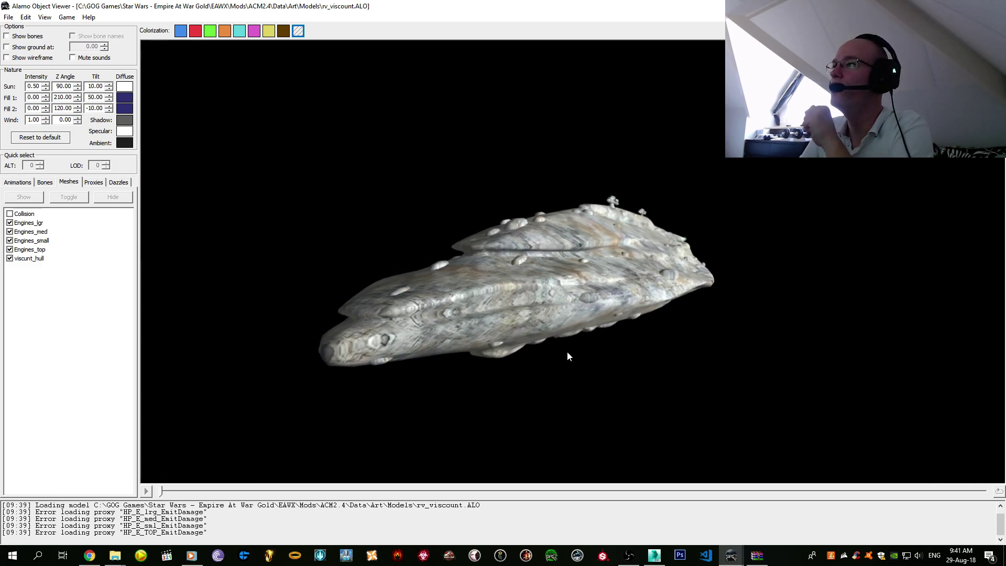
- Compare the dark reference hull in another Alamo Object Viewer window with rv_viscount.ALO, and inspect the latter's head-on cross-section
{"action": "mouse_move", "coordinate": [745, 562]}
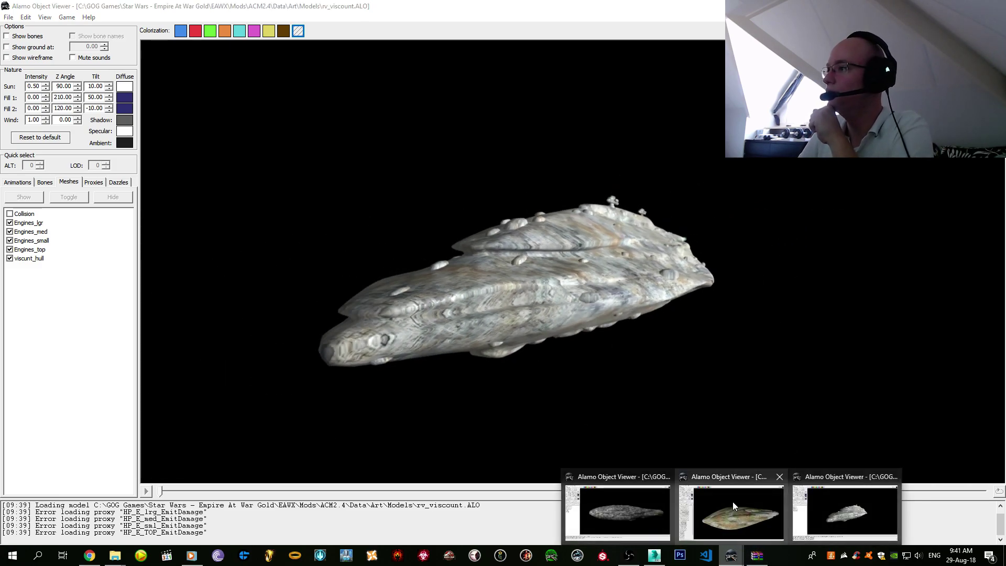
{"action": "left_click", "coordinate": [659, 510]}
{"action": "left_click_drag", "start_coordinate": [595, 459], "coordinate": [585, 413]}
{"action": "mouse_move", "coordinate": [728, 558]}
{"action": "left_click", "coordinate": [818, 520]}
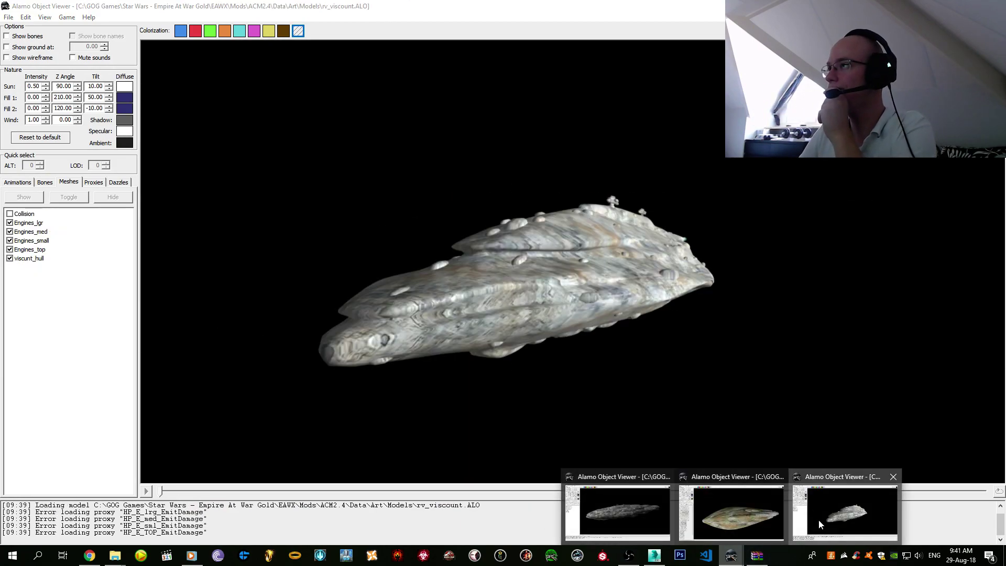
{"action": "mouse_move", "coordinate": [571, 295]}
{"action": "left_mouse_down"}
{"action": "mouse_move", "coordinate": [591, 290]}
{"action": "mouse_move", "coordinate": [562, 277]}
{"action": "left_mouse_up"}
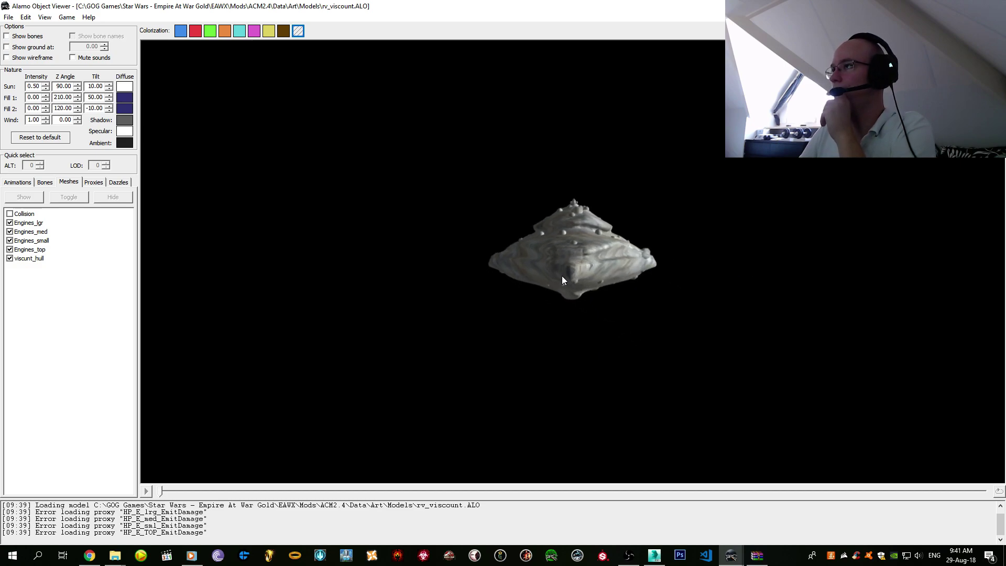
{"action": "scroll", "coordinate": [561, 276], "scroll_direction": "down", "scroll_amount": 3}
{"action": "scroll", "coordinate": [561, 270], "scroll_direction": "up", "scroll_amount": 8}
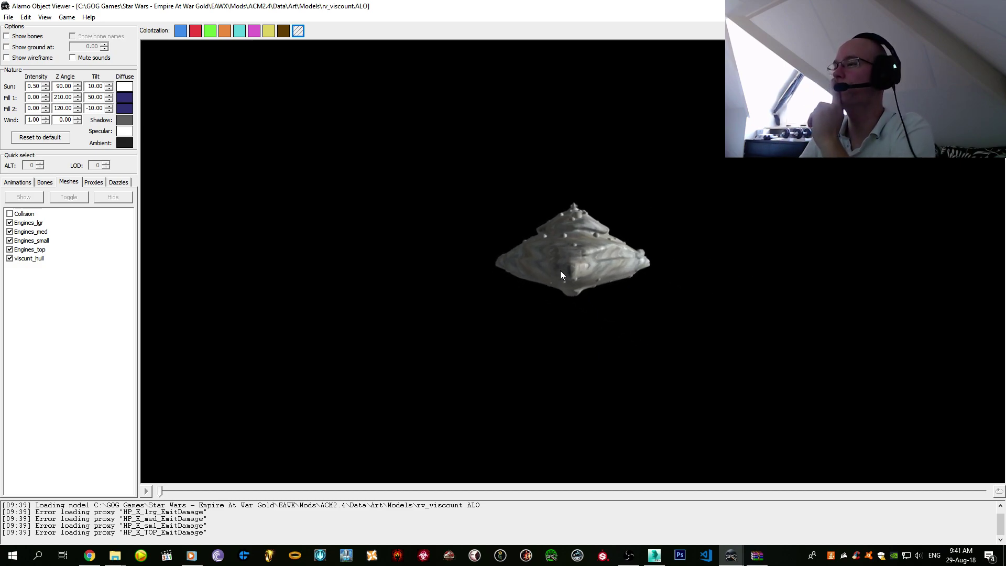
- Hide all the listed proxies of rv_viscount.ALO, including the engine and damage effects
{"action": "mouse_move", "coordinate": [560, 270]}
{"action": "left_mouse_down"}
{"action": "mouse_move", "coordinate": [545, 287]}
{"action": "mouse_move", "coordinate": [539, 282]}
{"action": "mouse_move", "coordinate": [563, 260]}
{"action": "left_mouse_up"}
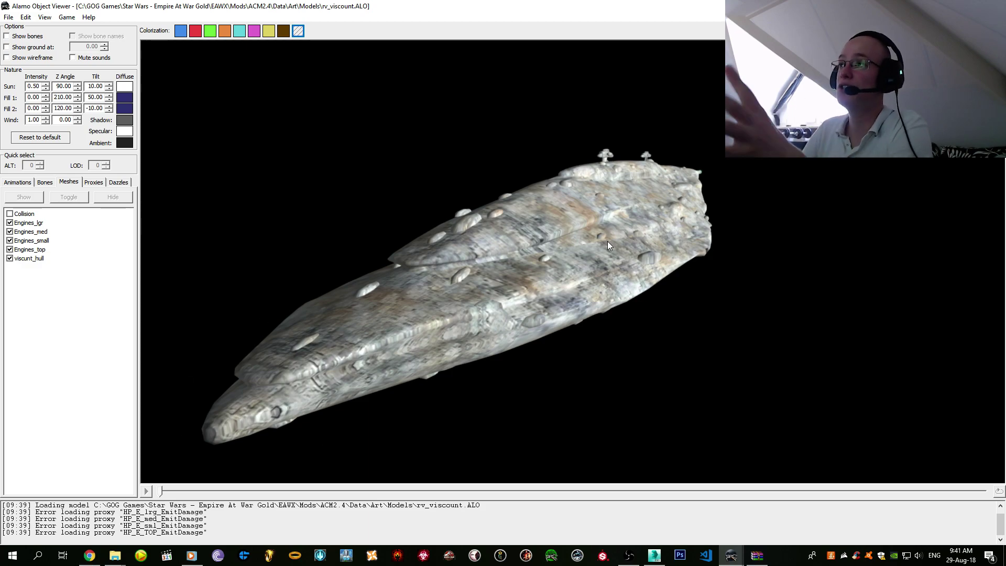
{"action": "left_click_drag", "start_coordinate": [721, 154], "coordinate": [539, 162]}
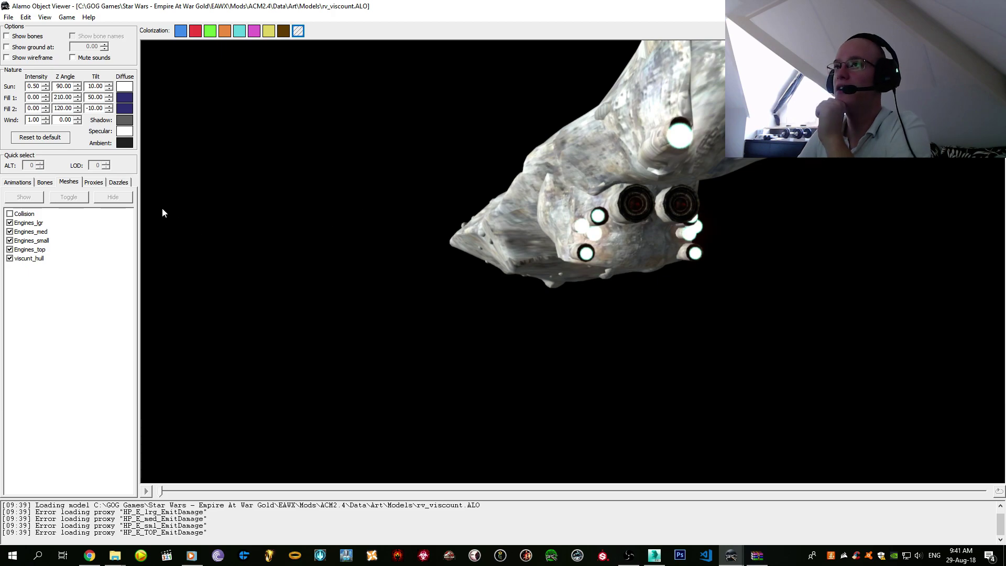
{"action": "left_click", "coordinate": [92, 183]}
{"action": "left_click_drag", "start_coordinate": [66, 413], "coordinate": [73, 211]}
{"action": "left_click", "coordinate": [68, 198]}
{"action": "left_click", "coordinate": [70, 416]}
- Examine the rv_viscount.ALO hull with its proxies hidden, from the bow quarter and in side profile
{"action": "left_click_drag", "start_coordinate": [390, 266], "coordinate": [539, 274]}
{"action": "left_click_drag", "start_coordinate": [542, 276], "coordinate": [602, 251]}
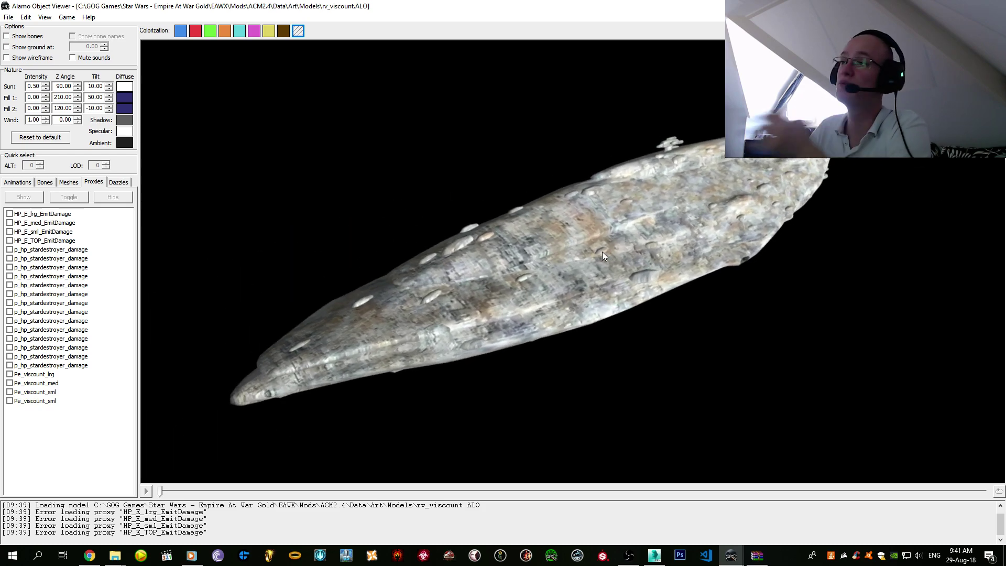
{"action": "scroll", "coordinate": [583, 180], "scroll_direction": "up", "scroll_amount": 2}
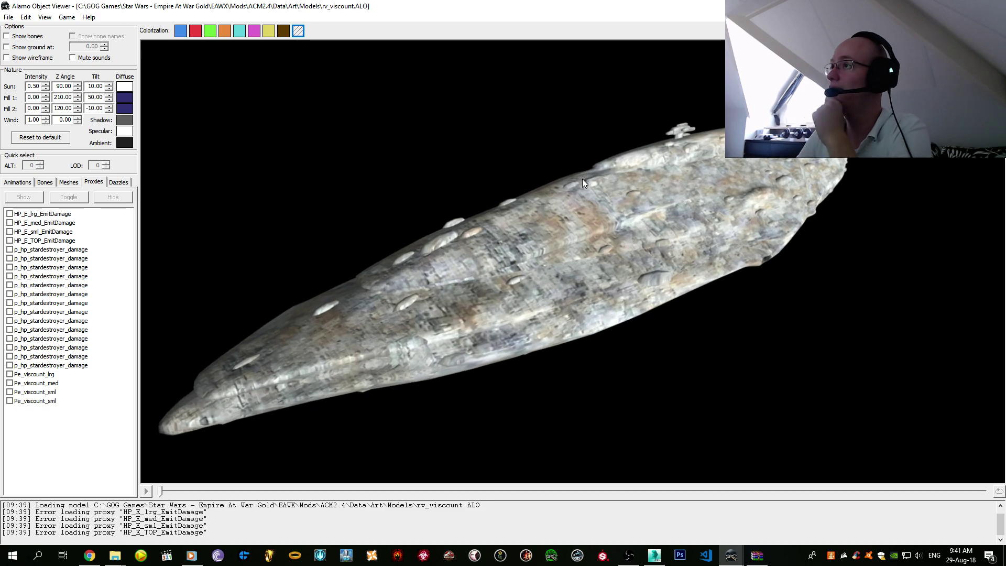
{"action": "scroll", "coordinate": [583, 178], "scroll_direction": "up", "scroll_amount": 1}
{"action": "left_click_drag", "start_coordinate": [598, 167], "coordinate": [584, 183]}
{"action": "scroll", "coordinate": [598, 190], "scroll_direction": "down", "scroll_amount": 1}
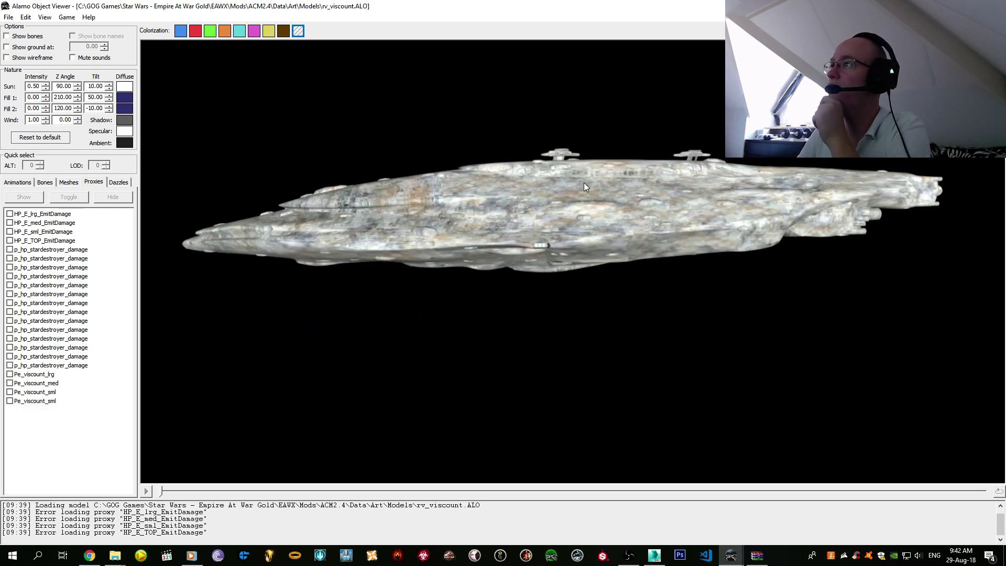
- Switch to the Twitch stream page in Chrome and read back through the recent chat messages
{"action": "key", "text": "alt+Tab"}
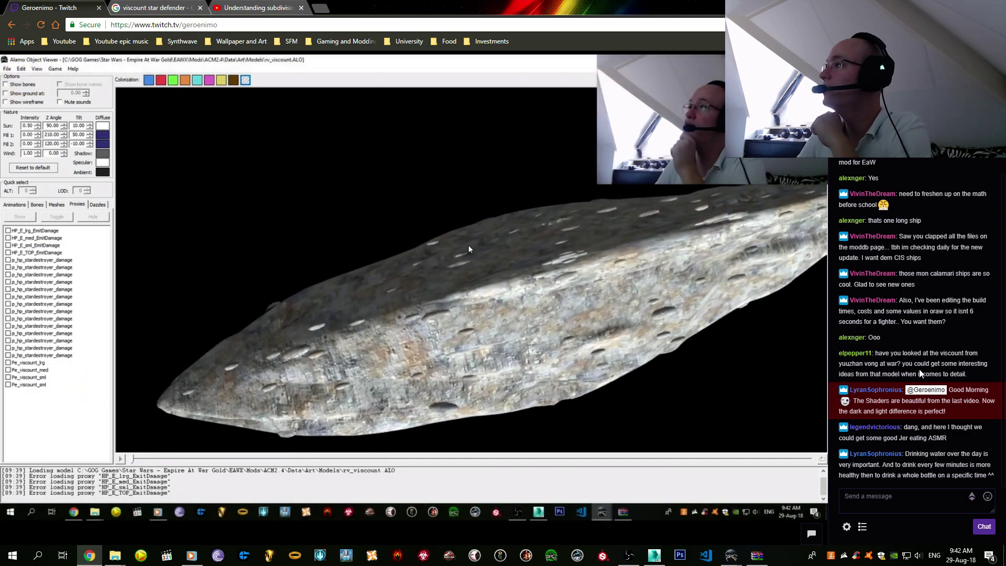
{"action": "scroll", "coordinate": [964, 332], "scroll_direction": "up", "scroll_amount": 3}
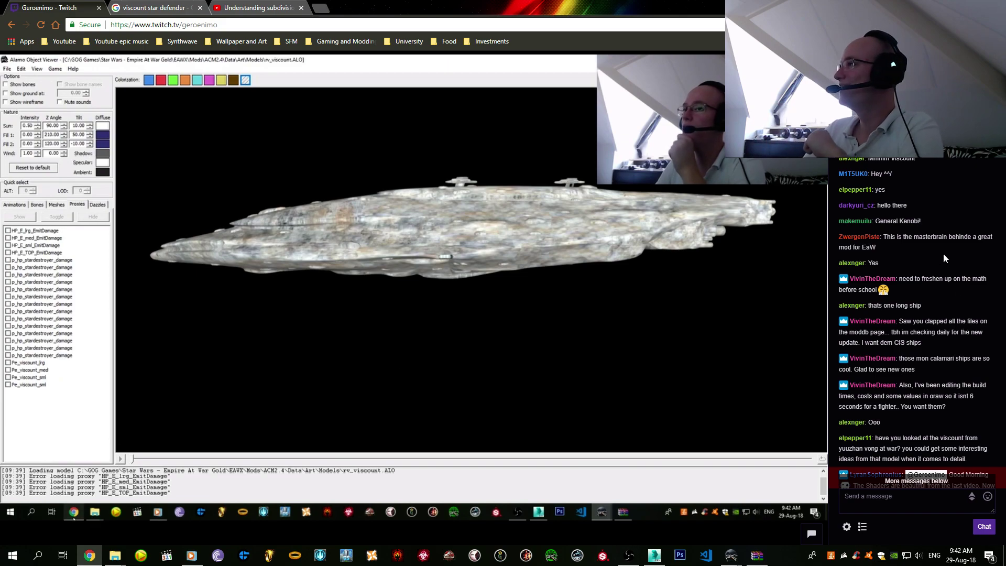
{"action": "scroll", "coordinate": [926, 282], "scroll_direction": "down", "scroll_amount": 2}
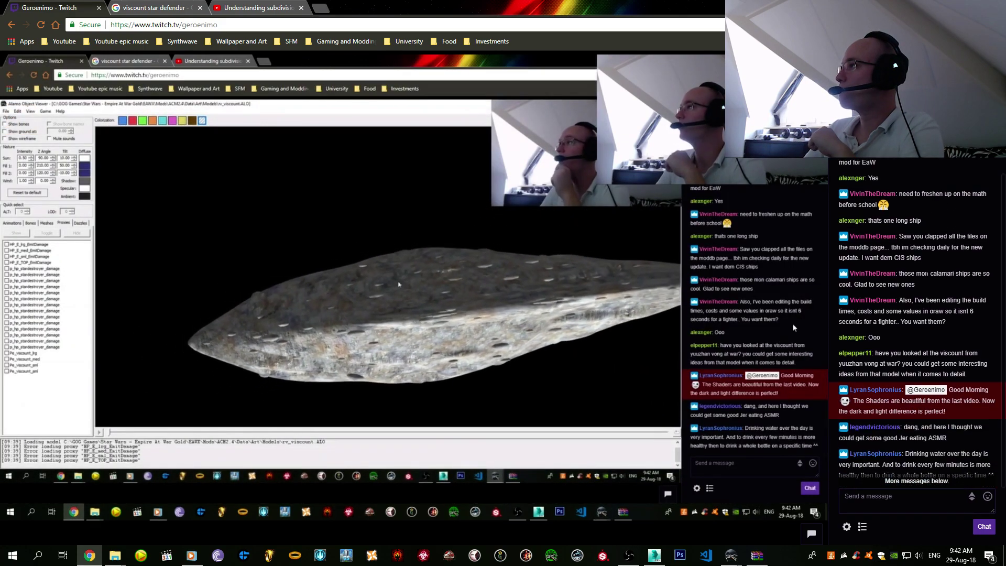
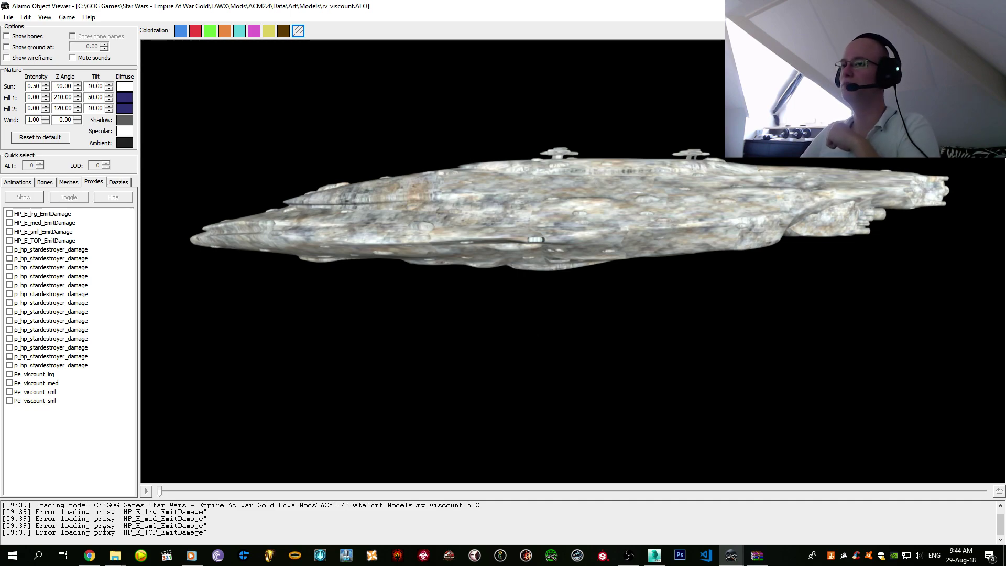
- Search Google Images for "vong mod viscount" in a new Chrome tab
{"action": "left_click", "coordinate": [90, 555]}
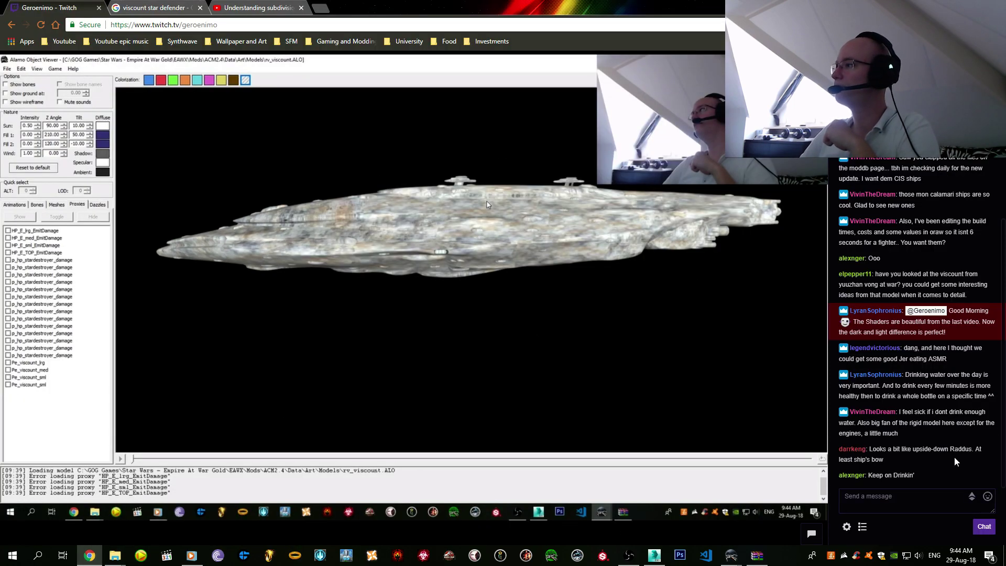
{"action": "left_click", "coordinate": [320, 8]}
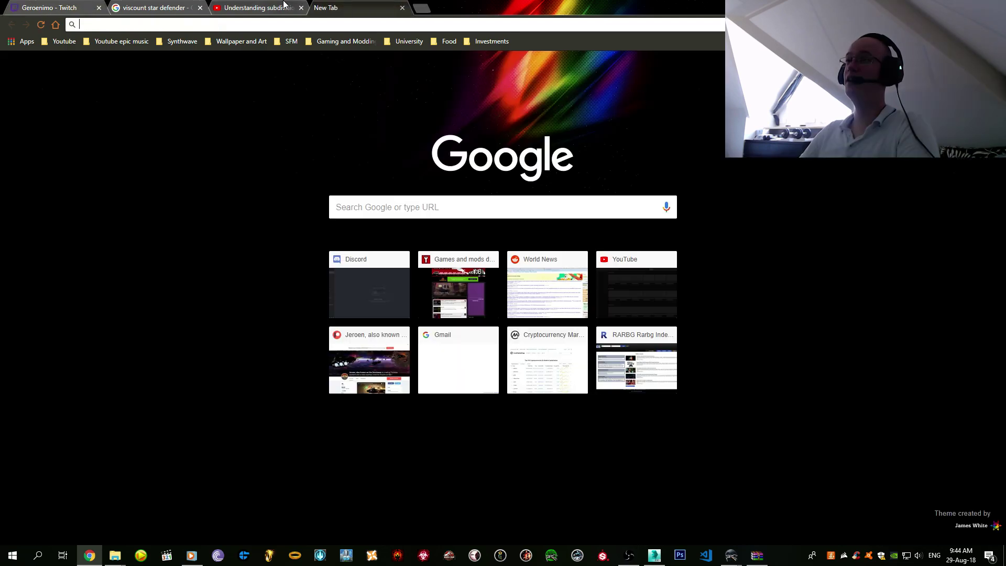
{"action": "left_click", "coordinate": [283, 7]}
{"action": "left_click", "coordinate": [366, 6]}
{"action": "type", "text": "y"}
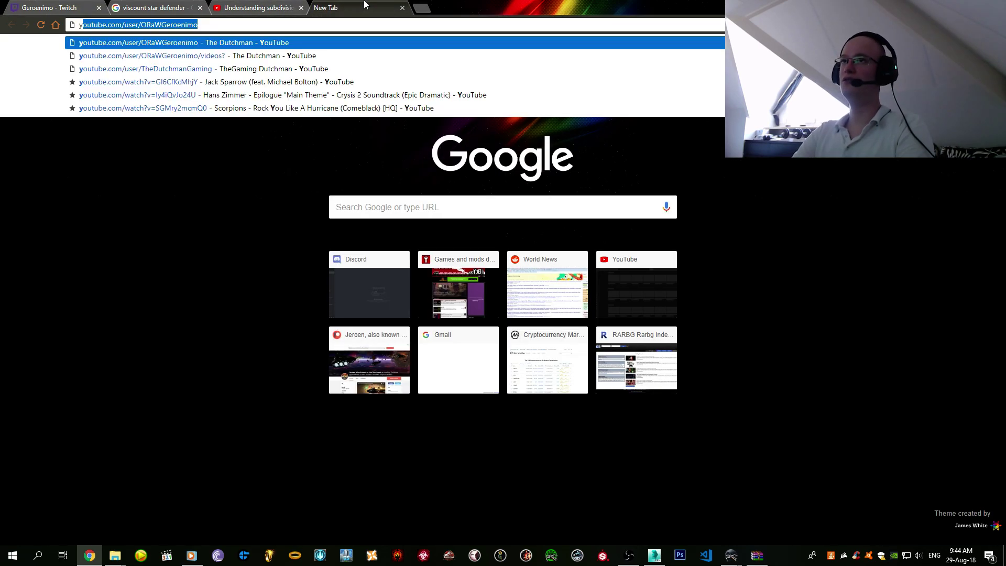
{"action": "key", "text": "BackSpace"}
{"action": "key", "text": "BackSpace"}
{"action": "type", "text": "vong mod "}
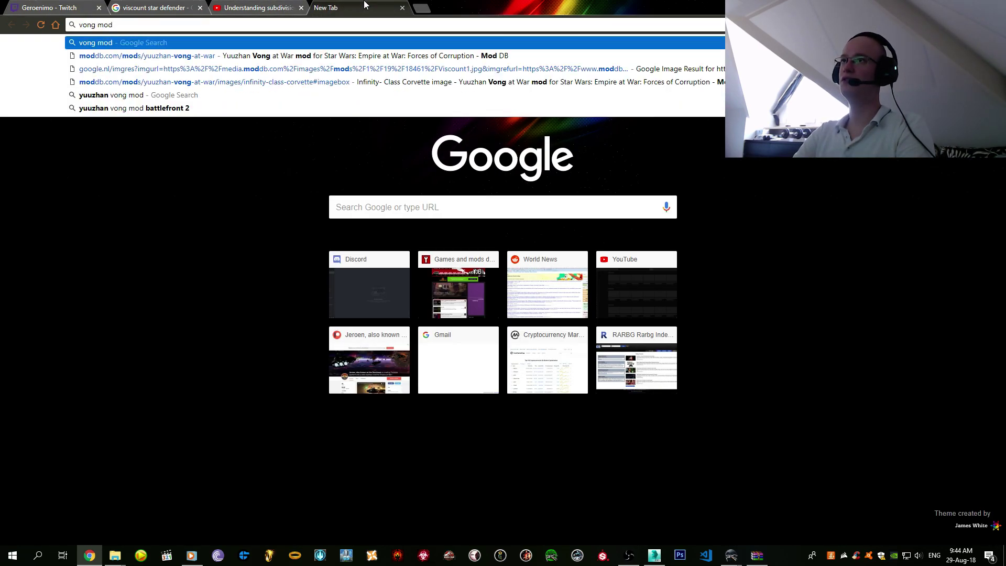
{"action": "type", "text": "viscount"}
{"action": "key", "text": "Return"}
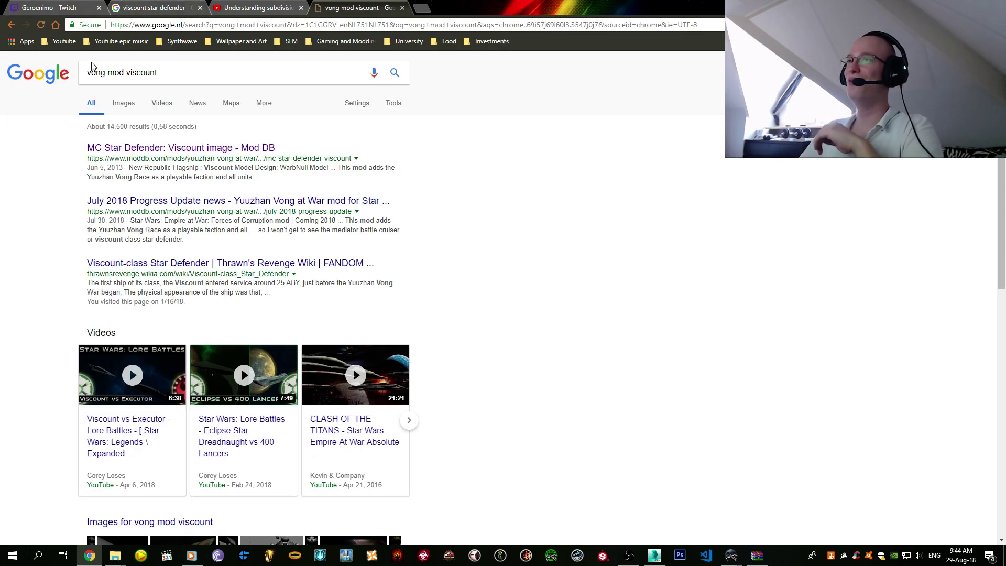
{"action": "left_click", "coordinate": [124, 104]}
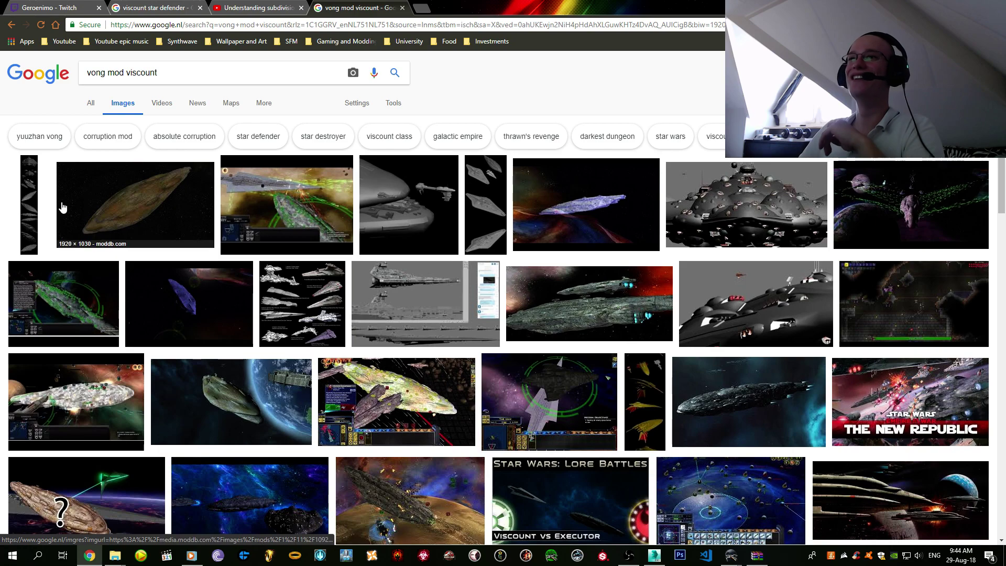
- Open the Mod DB page of the MC Star Defender: Viscount image from the results and close the search tab
{"action": "left_click", "coordinate": [28, 203]}
{"action": "key", "text": "Right"}
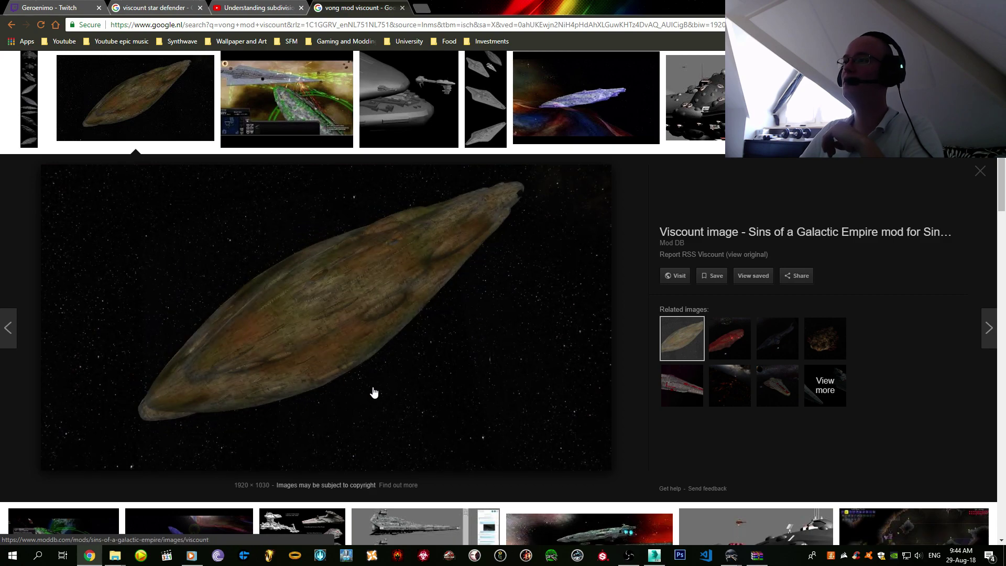
{"action": "key", "text": "Left"}
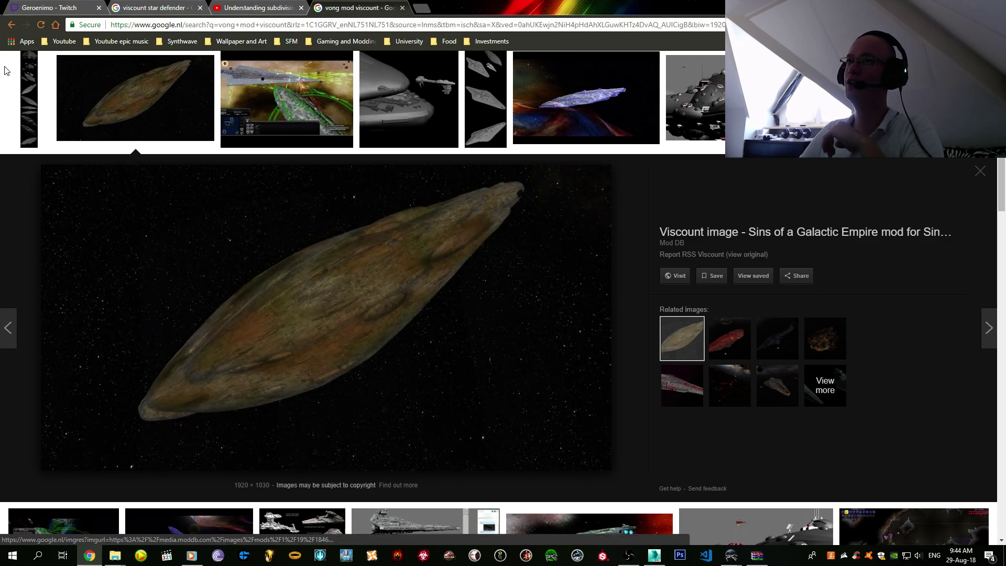
{"action": "left_click", "coordinate": [679, 276]}
{"action": "left_click", "coordinate": [379, 6]}
{"action": "left_click", "coordinate": [402, 8]}
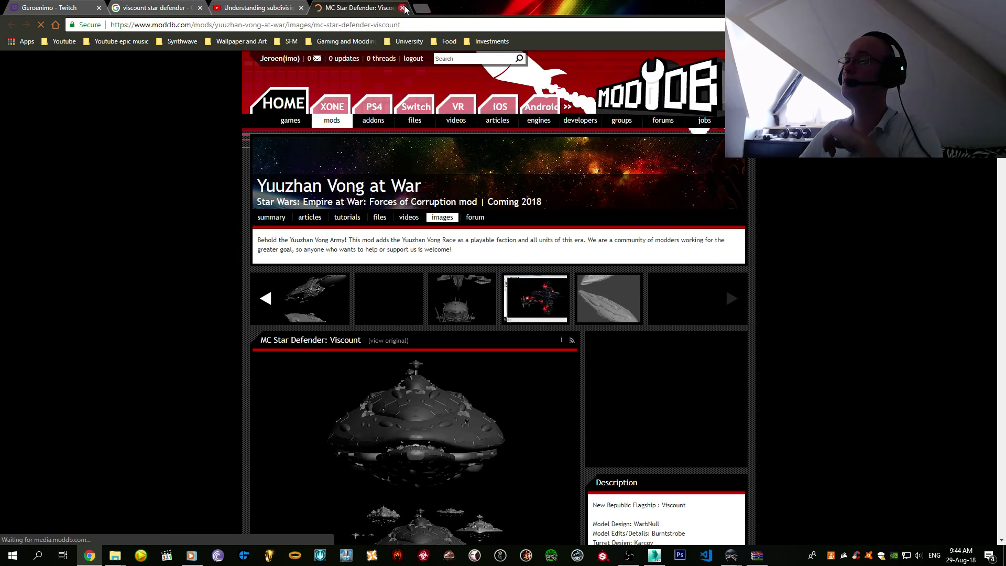
- Try to view the original full-size version of the MC Star Defender: Viscount image
{"action": "scroll", "coordinate": [373, 93], "scroll_direction": "down", "scroll_amount": 5}
{"action": "left_click", "coordinate": [377, 61]}
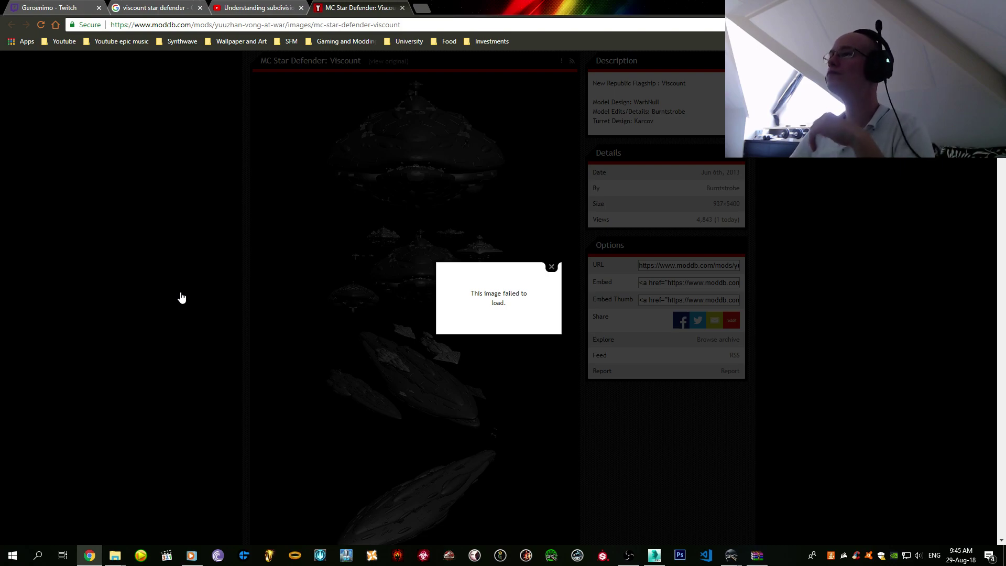
{"action": "left_click", "coordinate": [305, 262]}
{"action": "scroll", "coordinate": [366, 260], "scroll_direction": "up", "scroll_amount": 2}
- Open the Viscount render sheet in its own tab, close its Mod DB page, and enlarge the image to actual size
{"action": "right_click", "coordinate": [367, 260]}
{"action": "left_click", "coordinate": [403, 267]}
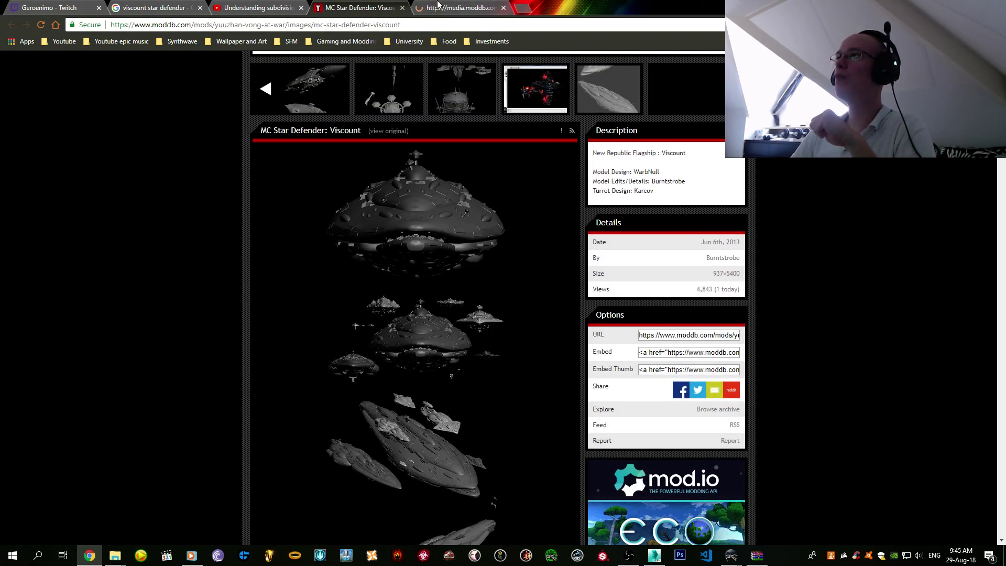
{"action": "left_click", "coordinate": [439, 5]}
{"action": "left_click", "coordinate": [403, 8]}
{"action": "left_click", "coordinate": [498, 83]}
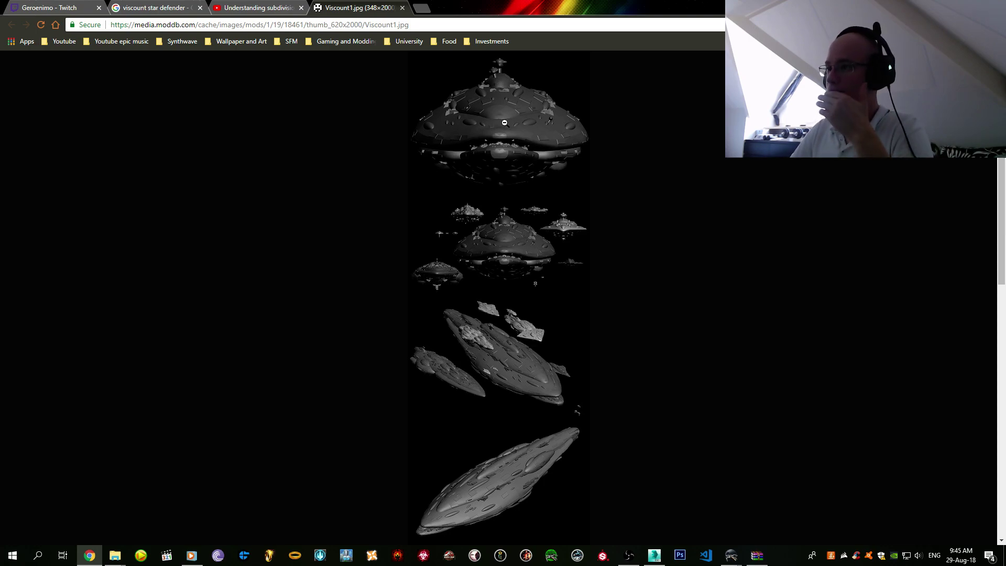
- Look over the Viscount1.jpg render sheet from the head-on view down to the underside views
{"action": "scroll", "coordinate": [504, 122], "scroll_direction": "down", "scroll_amount": 10}
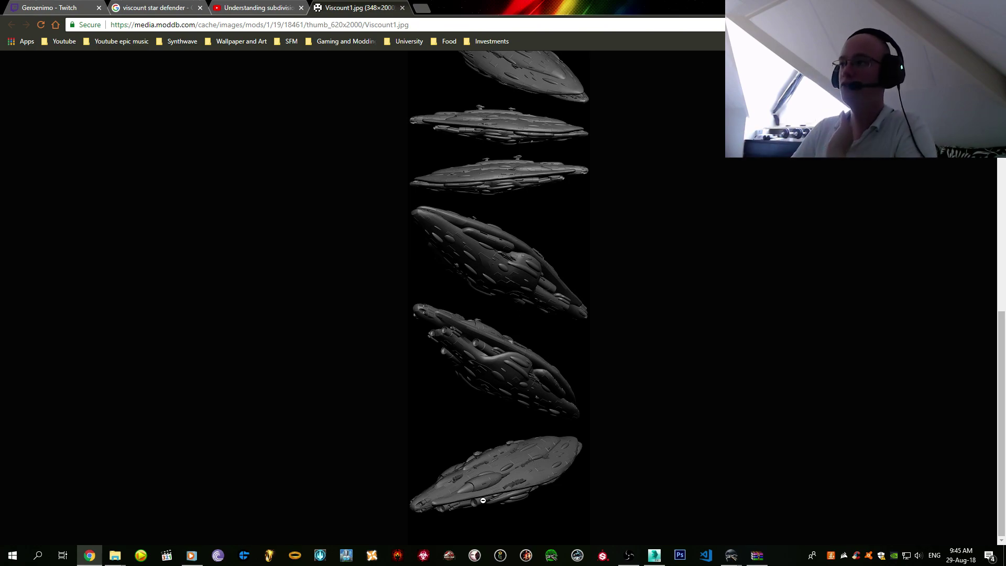
{"action": "scroll", "coordinate": [483, 477], "scroll_direction": "up", "scroll_amount": 8}
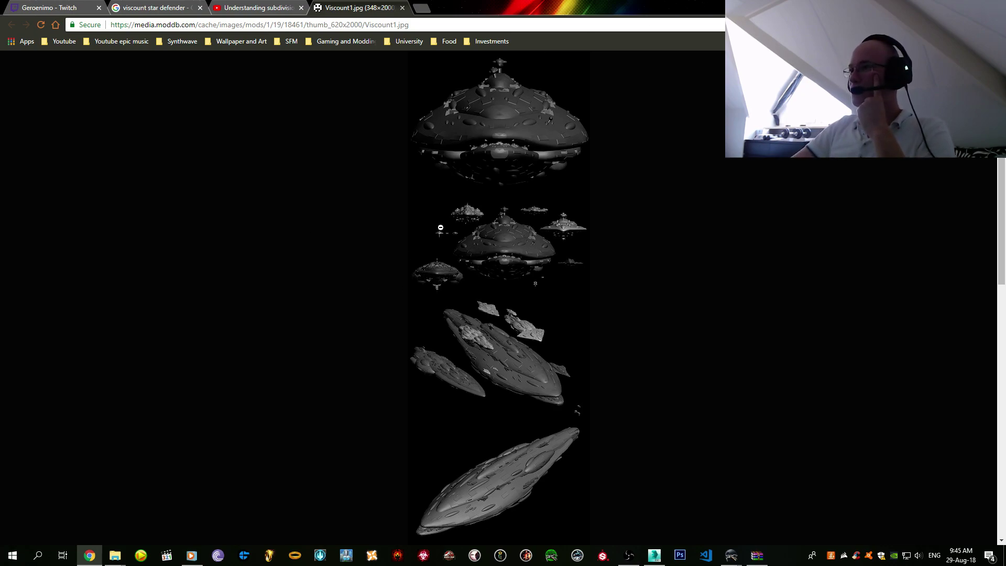
{"action": "left_click", "coordinate": [473, 210]}
{"action": "left_click", "coordinate": [473, 210]}
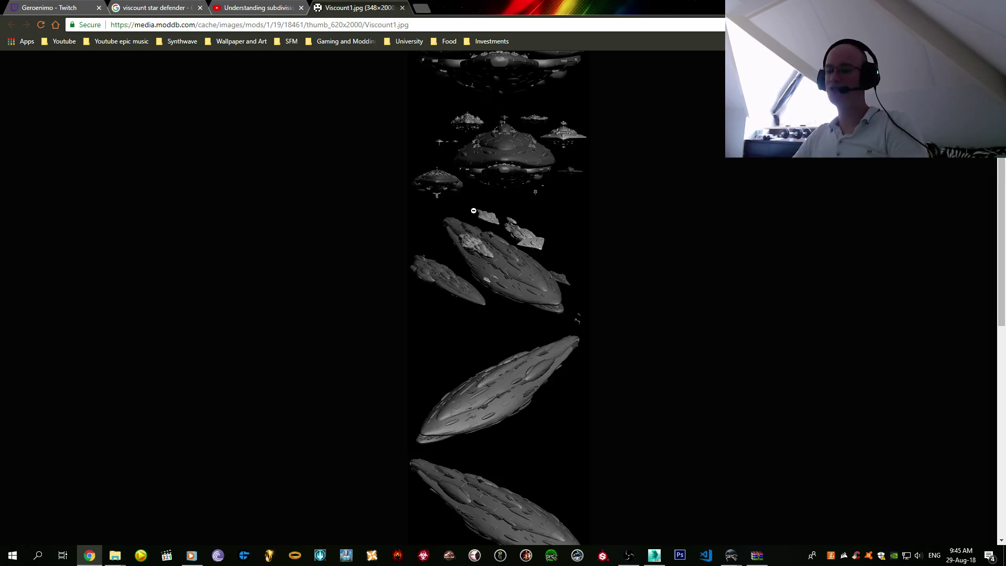
- Reopen the closed Mod DB page, try its original image once more, and close the page again
{"action": "key", "text": "ctrl+shift+t"}
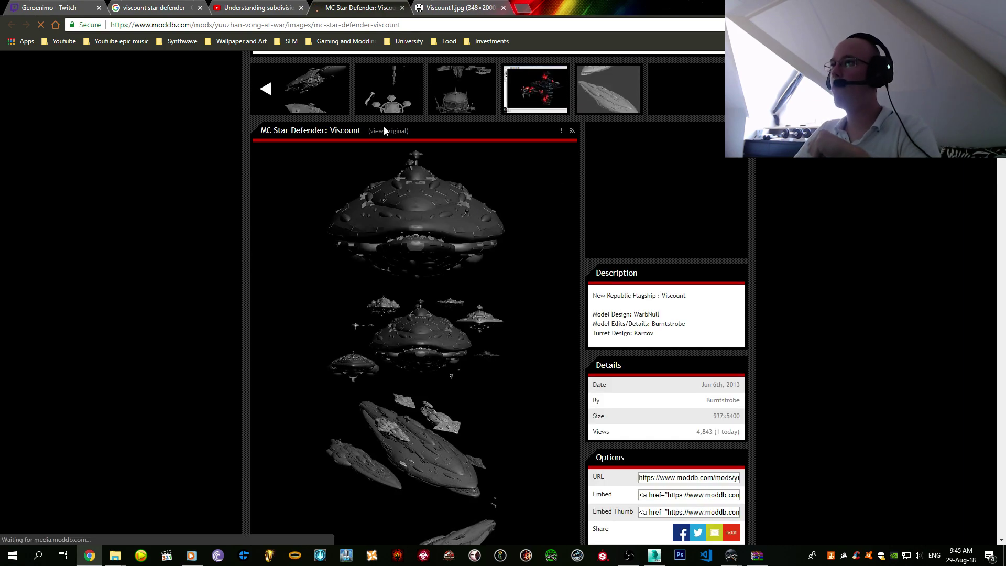
{"action": "left_click", "coordinate": [387, 134]}
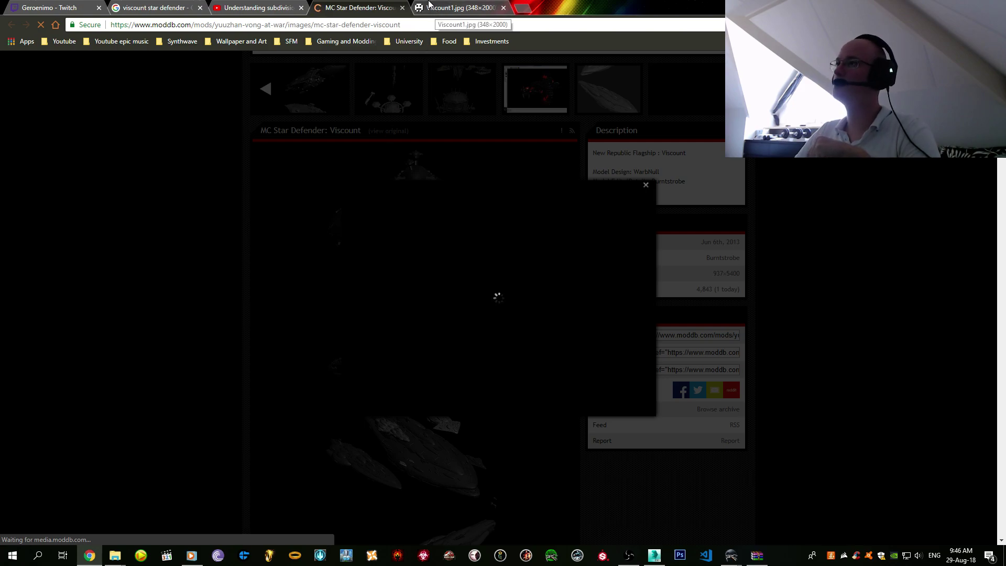
{"action": "left_click", "coordinate": [402, 7]}
- Study the Viscount1.jpg renders closely, comparing the head-on cross-section with the top, side-profile and underside views of the hull
{"action": "left_click", "coordinate": [525, 275]}
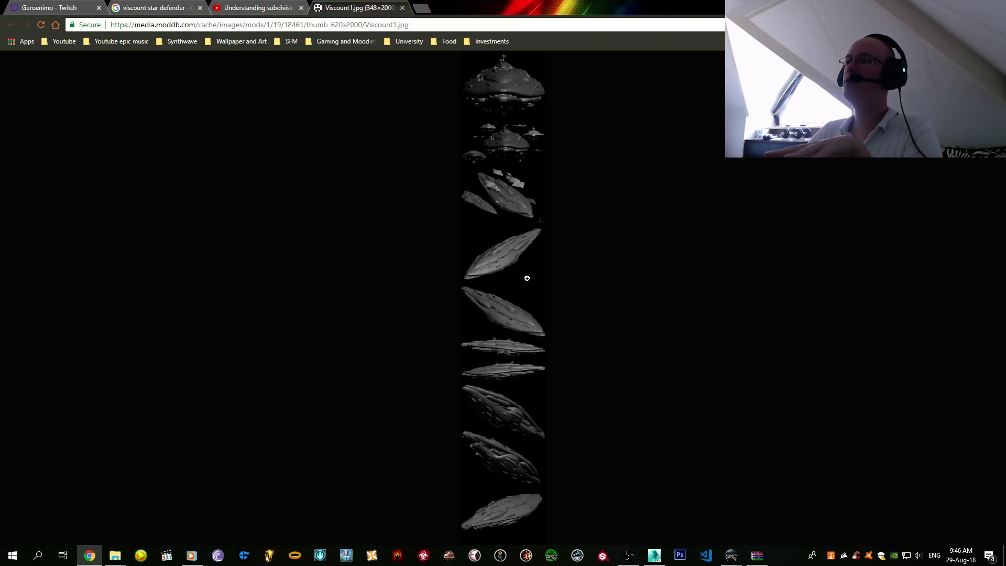
{"action": "left_click", "coordinate": [526, 276]}
{"action": "scroll", "coordinate": [527, 278], "scroll_direction": "up", "scroll_amount": 1}
{"action": "scroll", "coordinate": [527, 279], "scroll_direction": "up", "scroll_amount": 2}
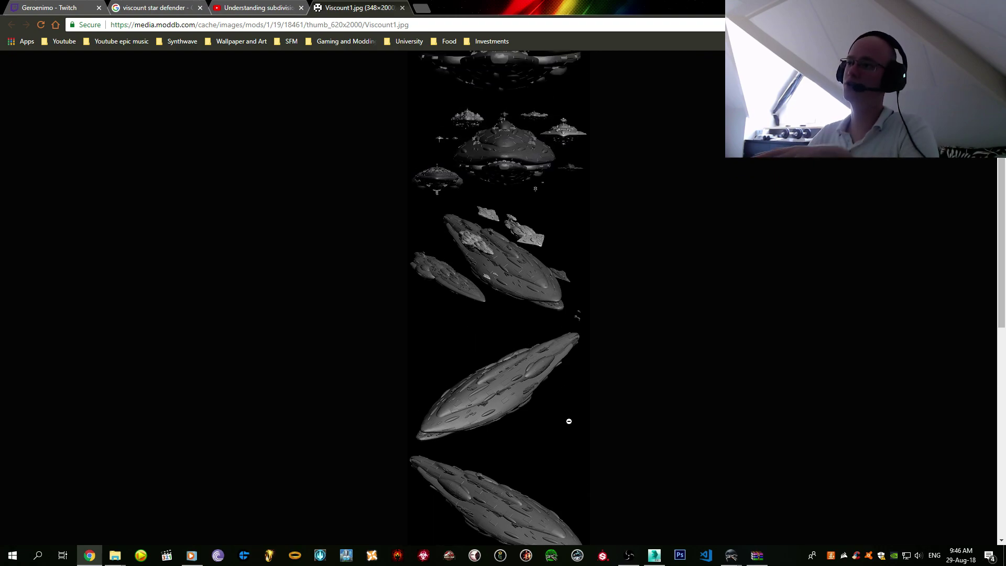
{"action": "scroll", "coordinate": [569, 421], "scroll_direction": "up", "scroll_amount": 2}
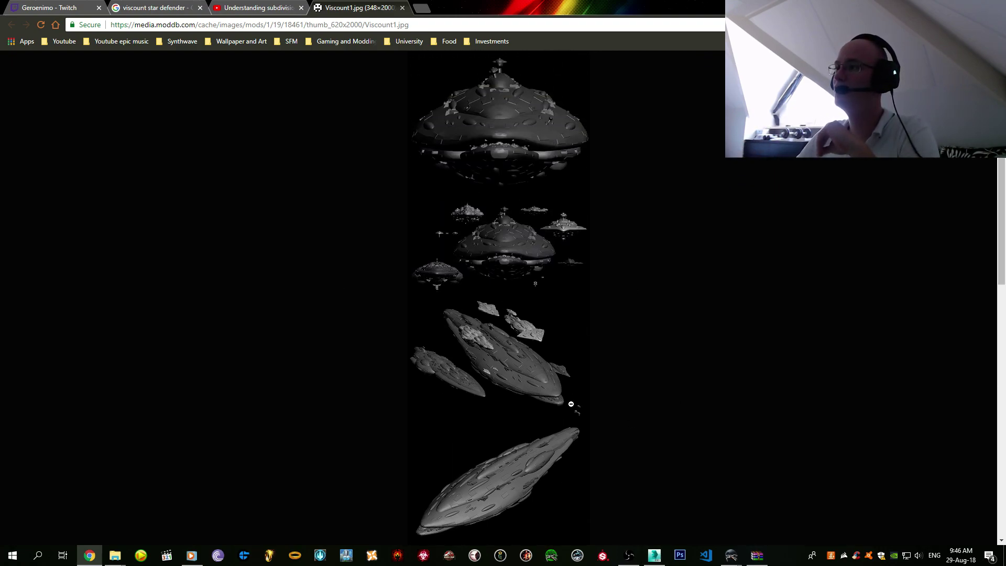
{"action": "scroll", "coordinate": [563, 404], "scroll_direction": "down", "scroll_amount": 2}
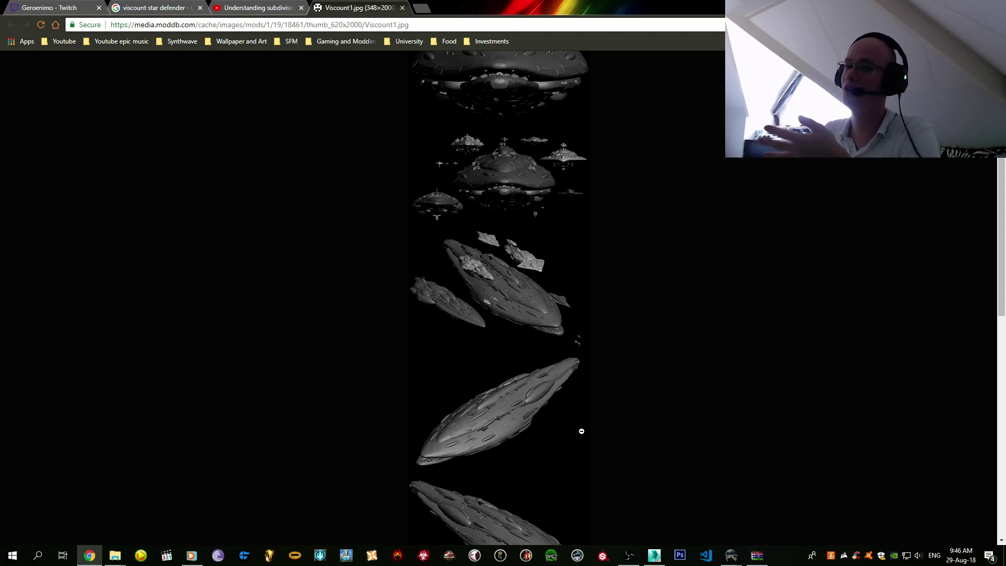
{"action": "scroll", "coordinate": [581, 430], "scroll_direction": "down", "scroll_amount": 5}
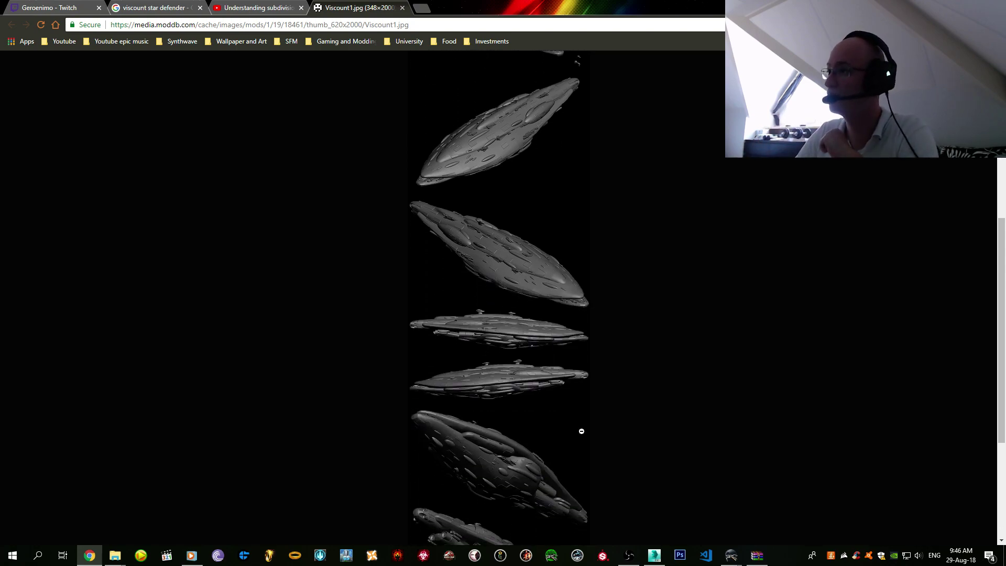
{"action": "scroll", "coordinate": [581, 431], "scroll_direction": "down", "scroll_amount": 4}
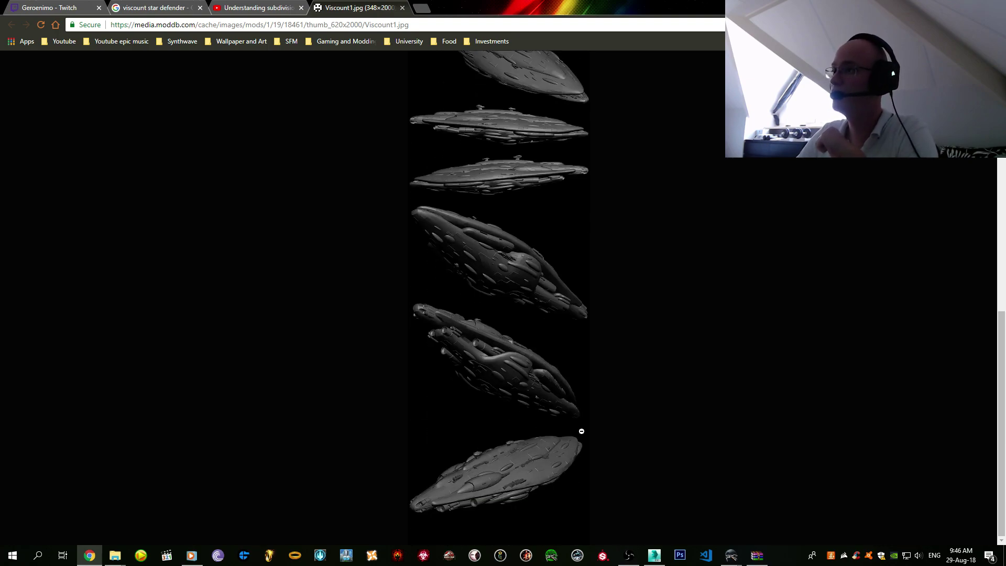
{"action": "scroll", "coordinate": [581, 430], "scroll_direction": "up", "scroll_amount": 10}
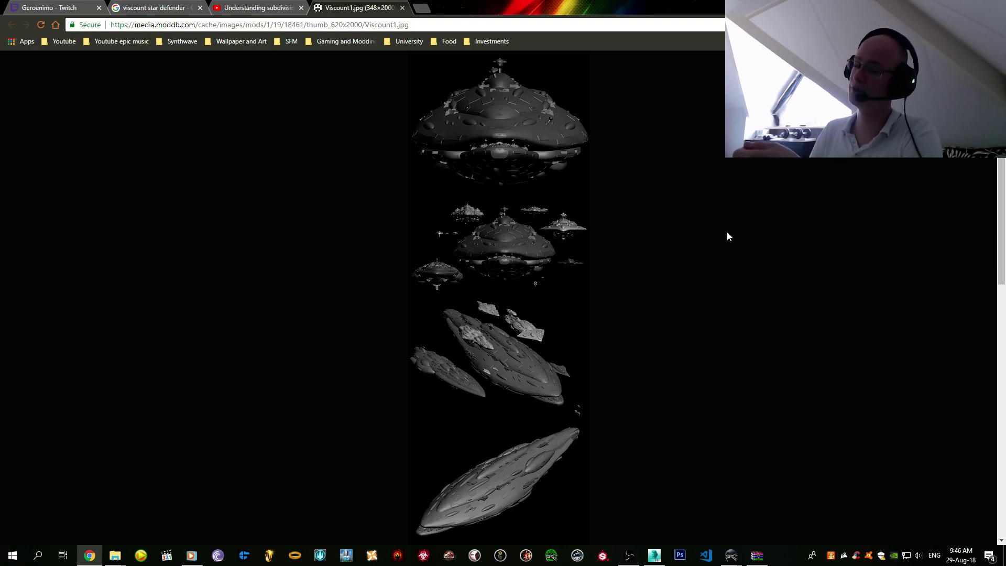
{"action": "left_click", "coordinate": [560, 158]}
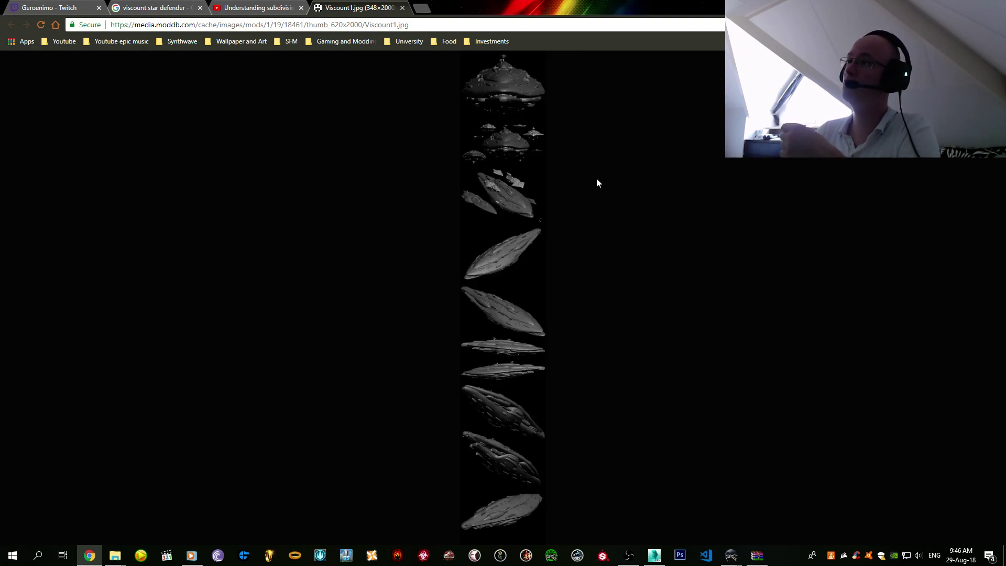
{"action": "left_click", "coordinate": [596, 183]}
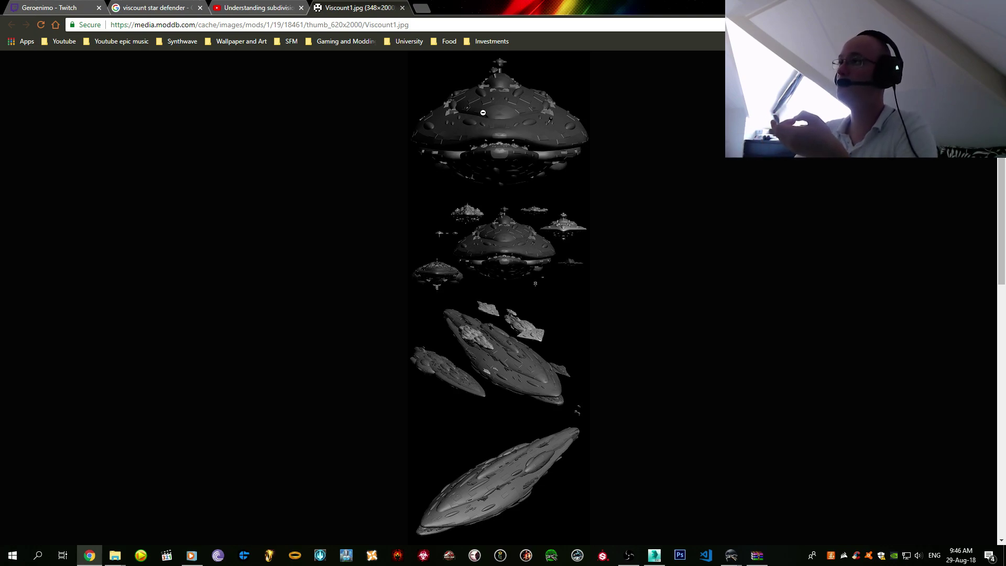
{"action": "scroll", "coordinate": [498, 366], "scroll_direction": "down", "scroll_amount": 4}
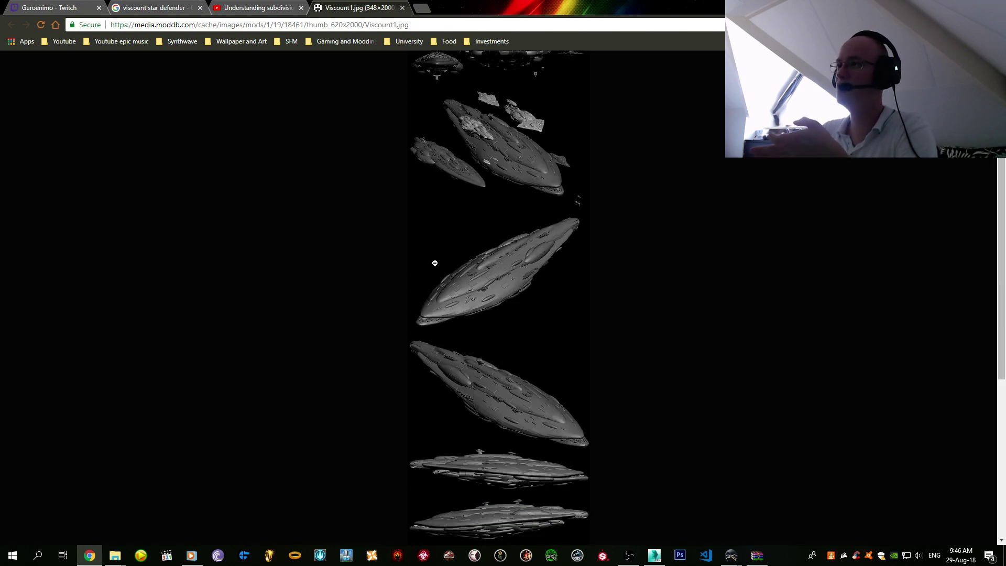
{"action": "scroll", "coordinate": [639, 361], "scroll_direction": "down", "scroll_amount": 3}
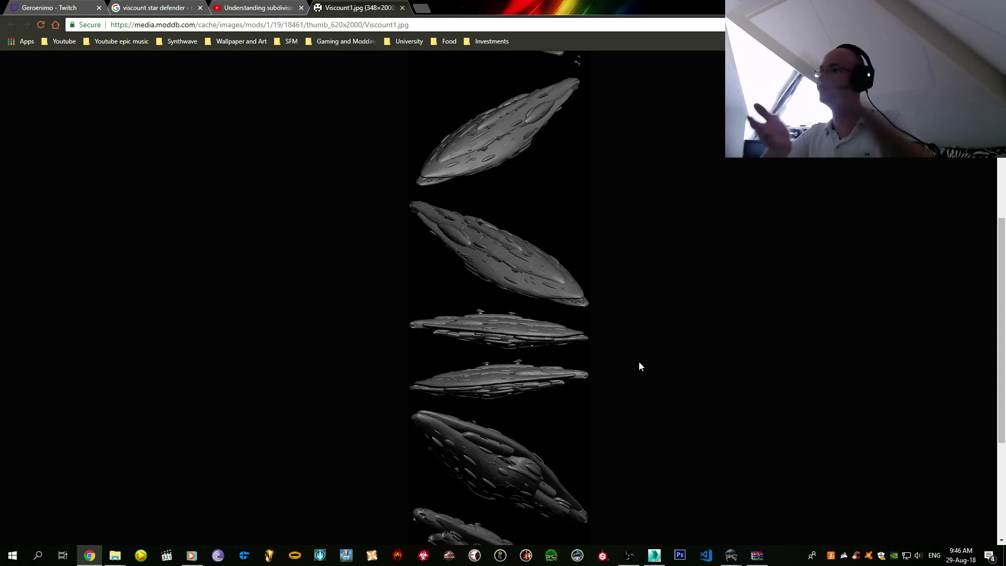
{"action": "scroll", "coordinate": [672, 352], "scroll_direction": "down", "scroll_amount": 1}
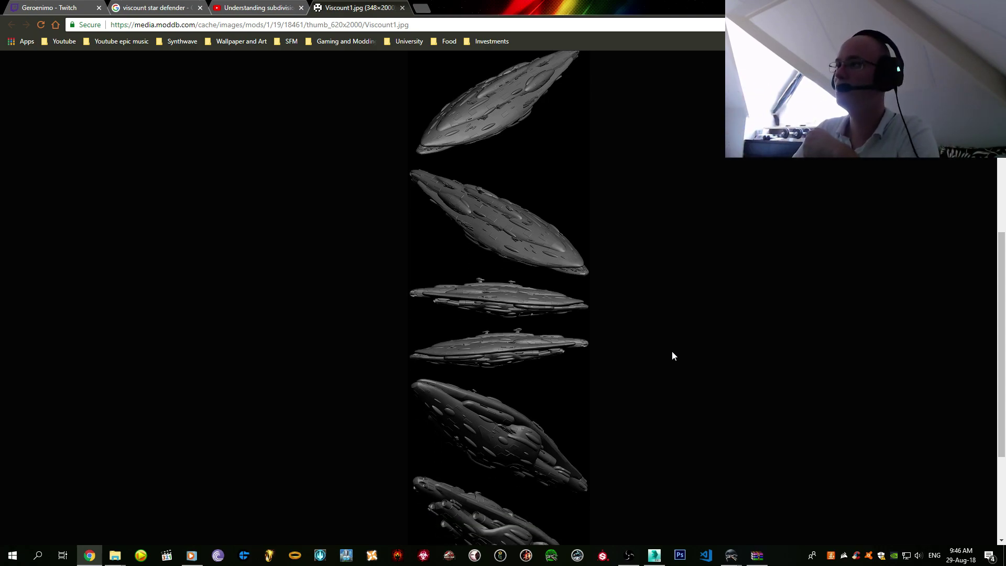
{"action": "scroll", "coordinate": [673, 355], "scroll_direction": "down", "scroll_amount": 3}
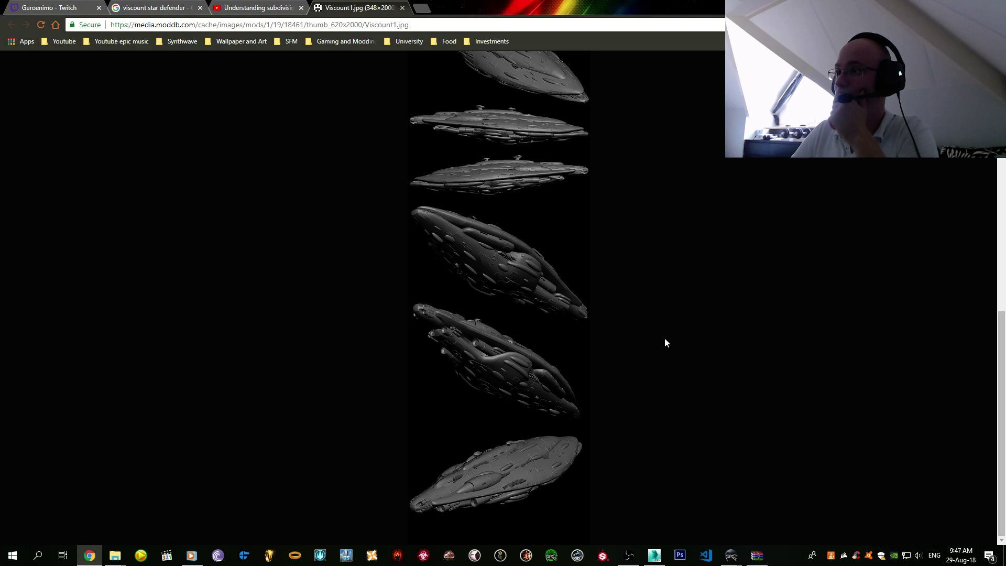
{"action": "scroll", "coordinate": [664, 342], "scroll_direction": "up", "scroll_amount": 10}
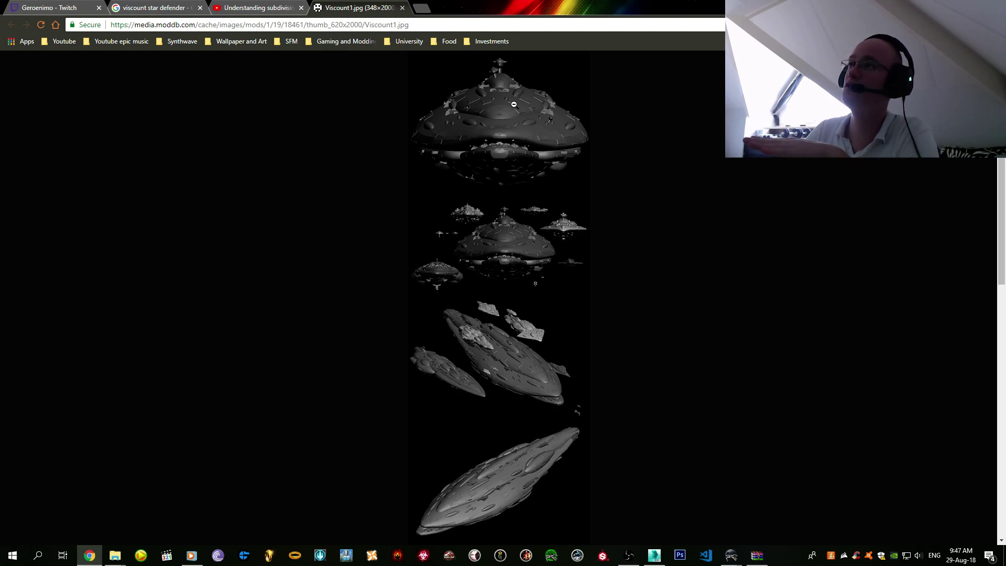
- Close the Viscount1.jpg and subdivision-surfaces tutorial tabs, and return to the hull in the 3ds Max file Rebel_Mon_Calamari_Viscount_Star_Defender.max
{"action": "left_click", "coordinate": [404, 9]}
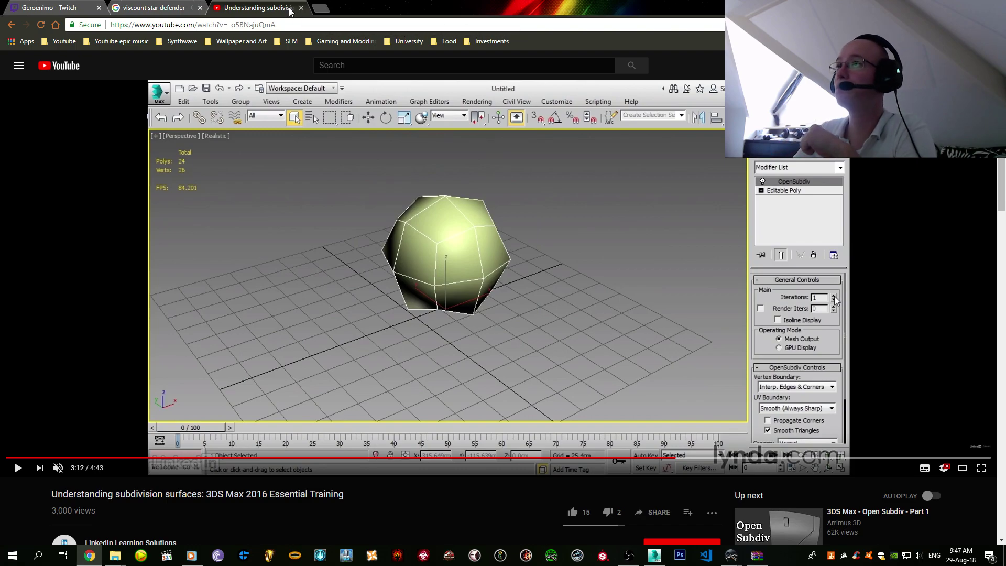
{"action": "left_click", "coordinate": [301, 7]}
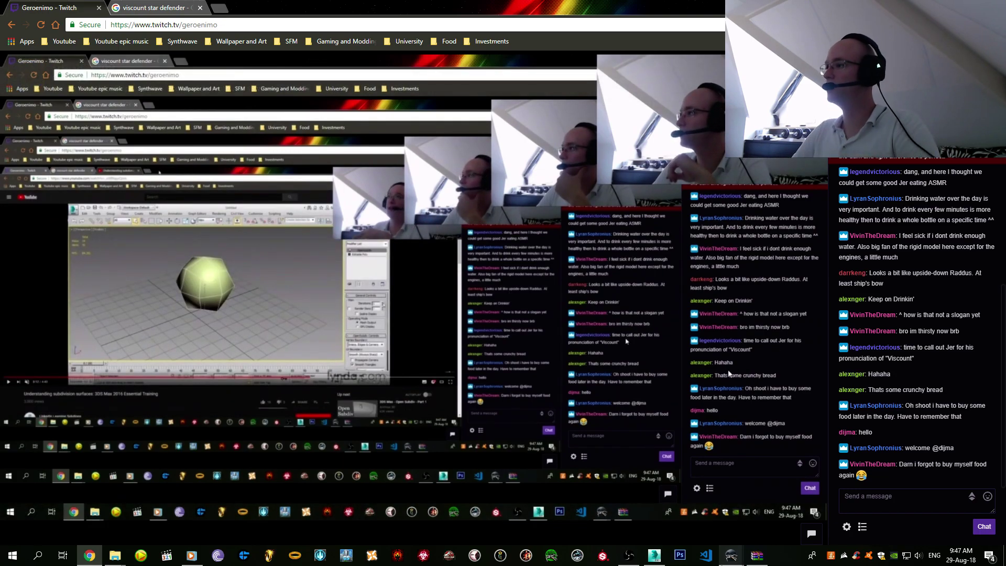
{"action": "mouse_move", "coordinate": [730, 554]}
{"action": "left_click", "coordinate": [800, 539]}
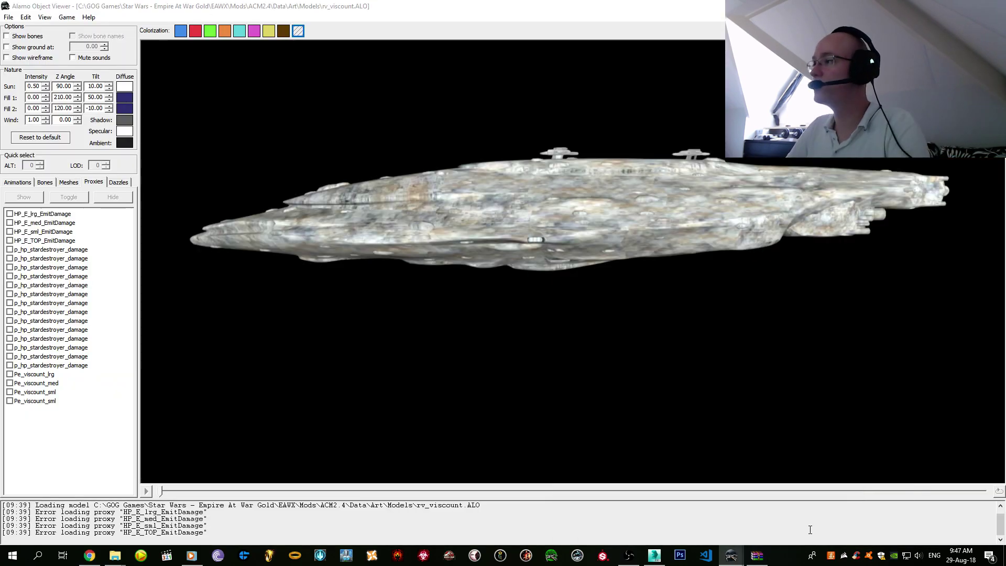
{"action": "left_click", "coordinate": [654, 554]}
{"action": "scroll", "coordinate": [463, 343], "scroll_direction": "up", "scroll_amount": 3}
{"action": "middle_click_drag", "start_coordinate": [423, 347], "coordinate": [478, 354], "text": "alt"}
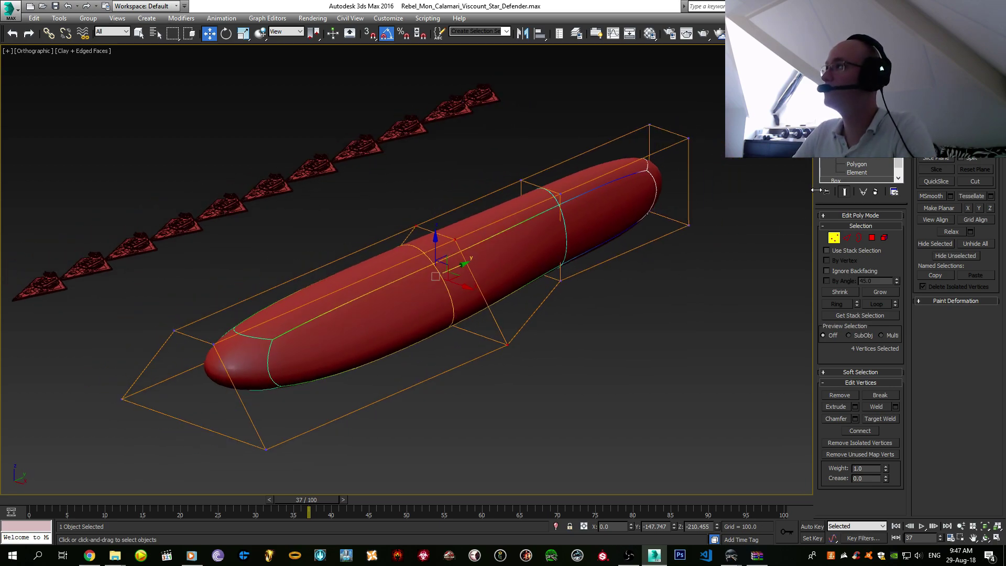
- Compare the hull's OpenSubdiv smoothing at 1 and 0 iterations, set it to 2, and turn off the edged-faces display
{"action": "left_click", "coordinate": [859, 122]}
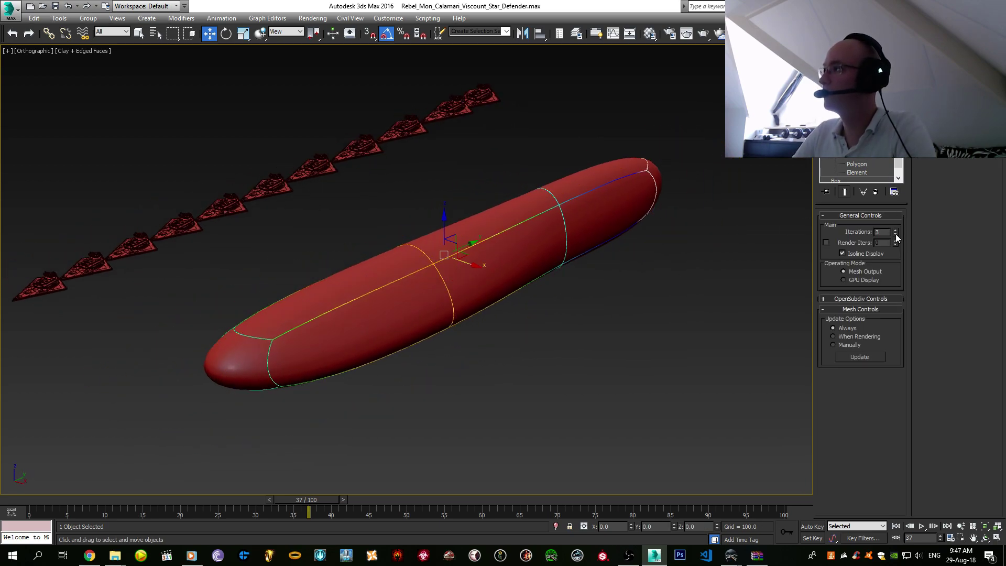
{"action": "left_click", "coordinate": [895, 234]}
{"action": "left_click", "coordinate": [895, 234]}
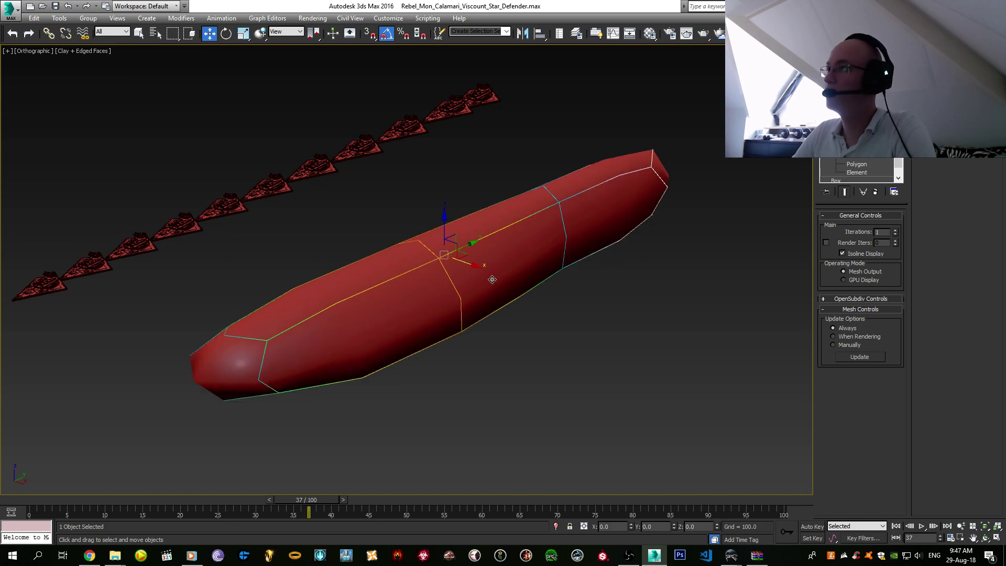
{"action": "scroll", "coordinate": [547, 267], "scroll_direction": "up", "scroll_amount": 4}
{"action": "left_click", "coordinate": [894, 234]}
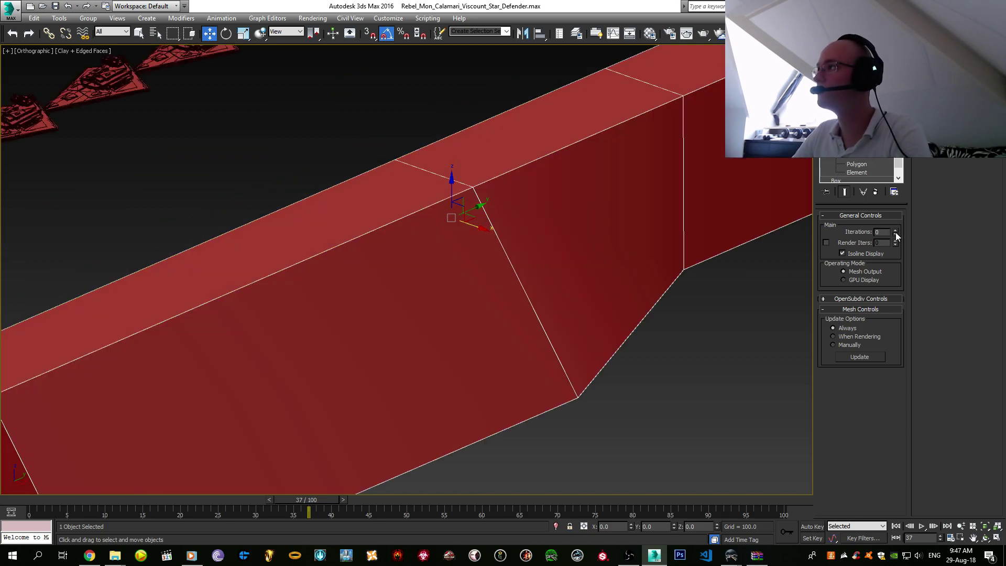
{"action": "left_click", "coordinate": [895, 231]}
{"action": "left_click", "coordinate": [895, 231]}
{"action": "key", "text": "F4"}
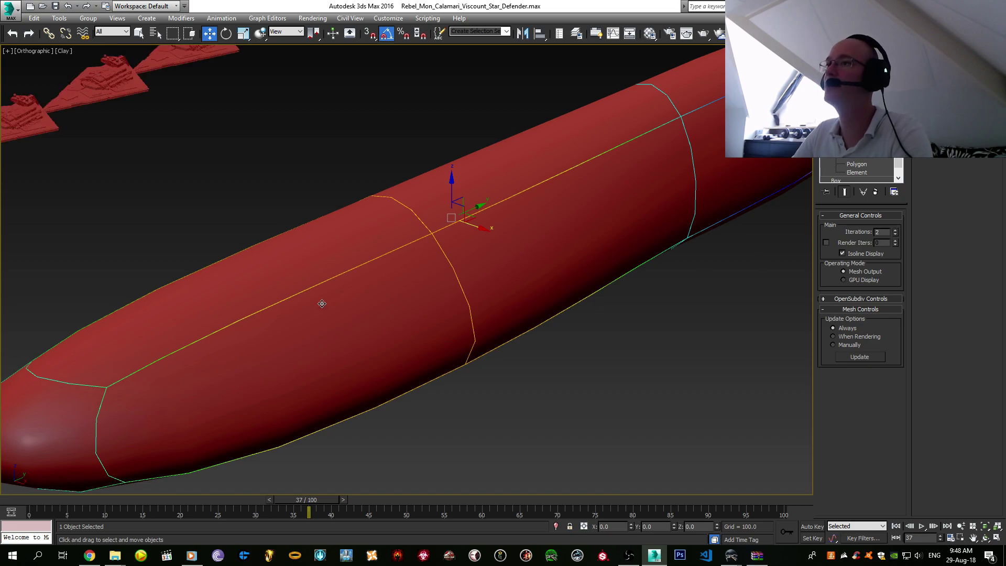
- Look over the smoothed hull's shape and delete the hull
{"action": "middle_click_drag", "start_coordinate": [321, 298], "coordinate": [385, 340]}
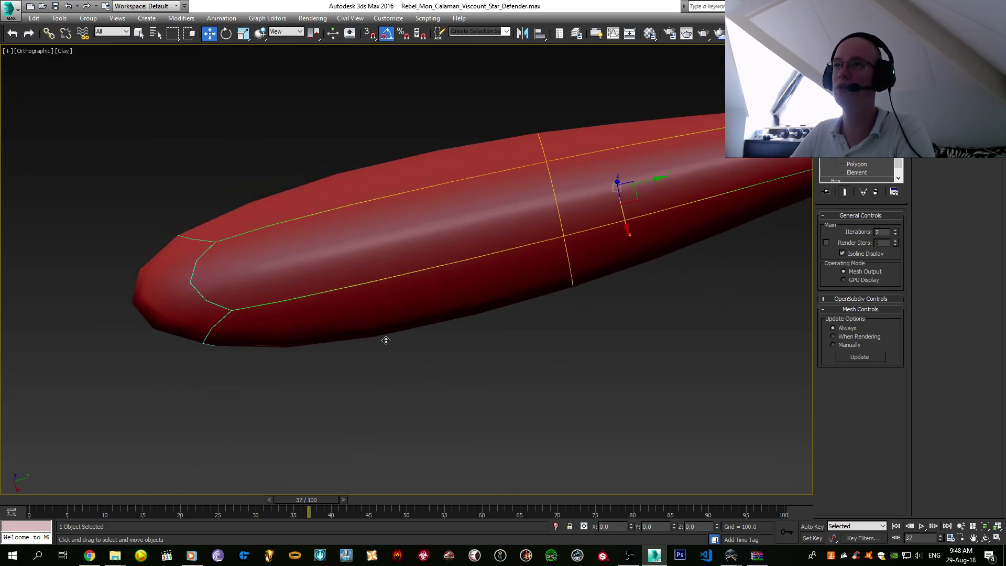
{"action": "scroll", "coordinate": [215, 332], "scroll_direction": "down", "scroll_amount": 4}
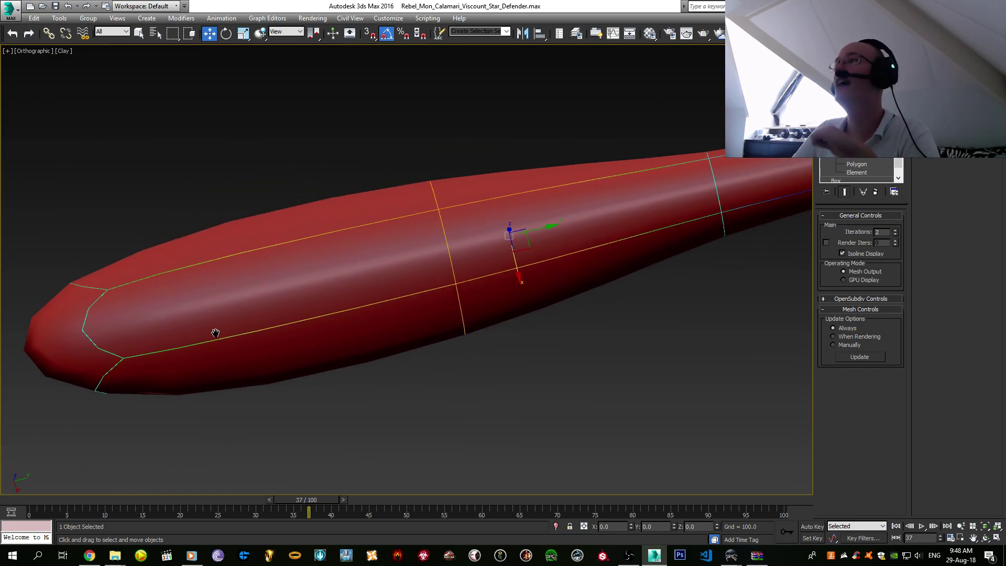
{"action": "scroll", "coordinate": [303, 296], "scroll_direction": "down", "scroll_amount": 2}
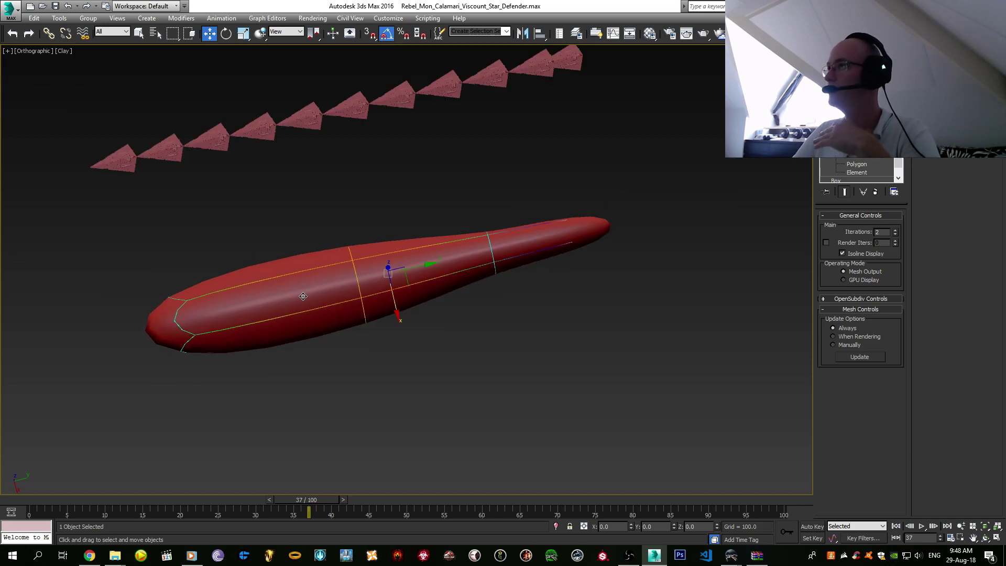
{"action": "key", "text": "Delete"}
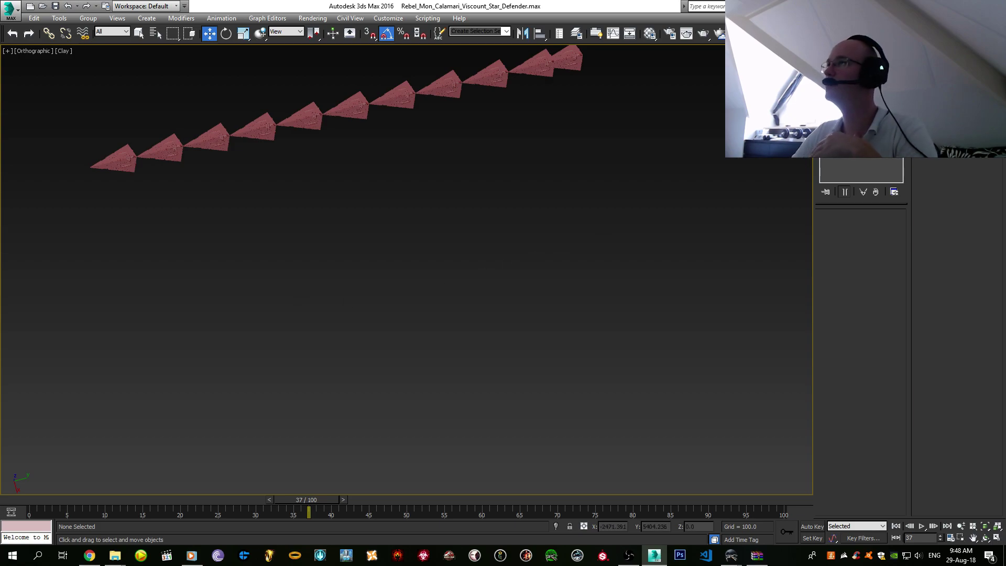
- Create a long box below the row of Star Destroyers, about 8171 long, 915 wide and 670 high
{"action": "left_click", "coordinate": [822, 52]}
{"action": "middle_click_drag", "start_coordinate": [718, 147], "coordinate": [716, 202]}
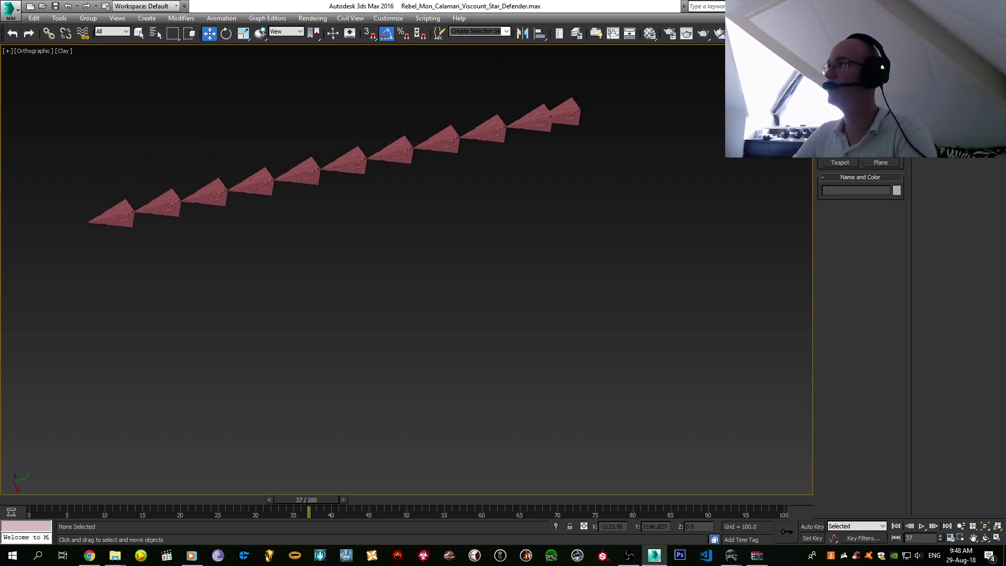
{"action": "left_click", "coordinate": [840, 119]}
{"action": "left_click_drag", "start_coordinate": [601, 178], "coordinate": [109, 349]}
{"action": "left_click", "coordinate": [109, 319]}
{"action": "right_click", "coordinate": [109, 318]}
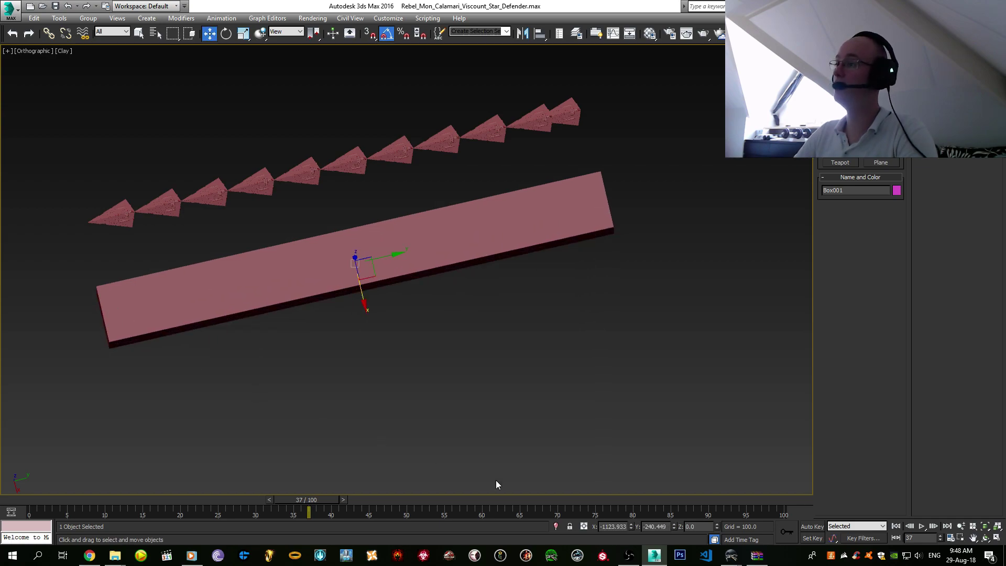
- Examine the side profile and bow of the rv_viscount.ALO model in Alamo Object Viewer, and return to 3ds Max
{"action": "left_click", "coordinate": [731, 555]}
{"action": "left_click", "coordinate": [808, 511]}
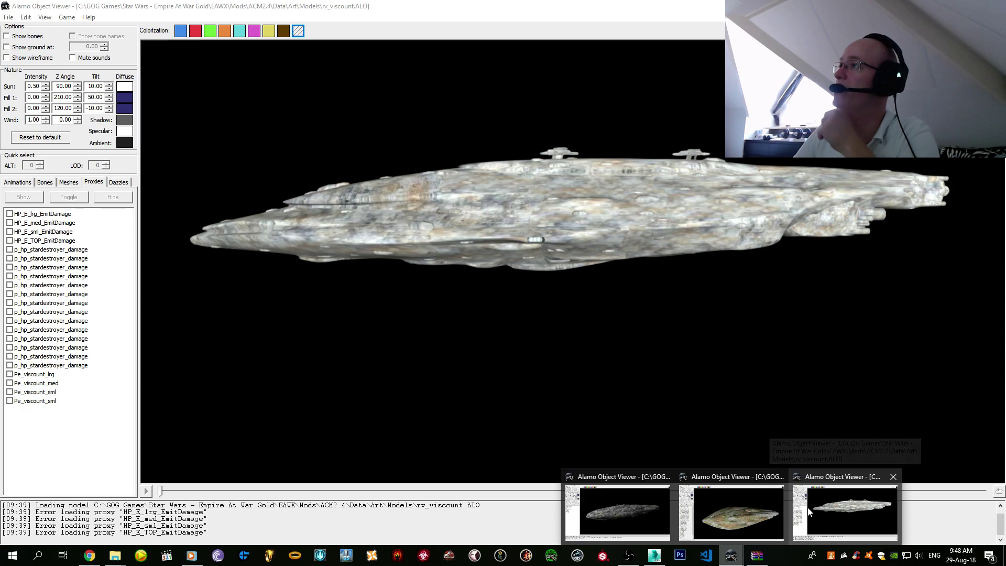
{"action": "left_click_drag", "start_coordinate": [673, 332], "coordinate": [722, 367]}
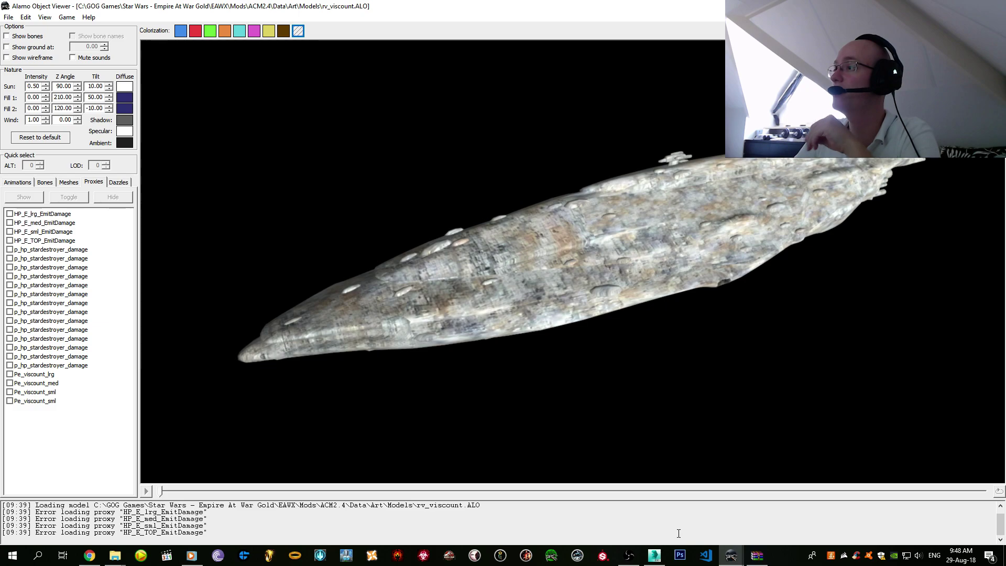
{"action": "left_click", "coordinate": [654, 555]}
- Frame the new box in the front view and set its X and Y position to 0
{"action": "key", "text": "f"}
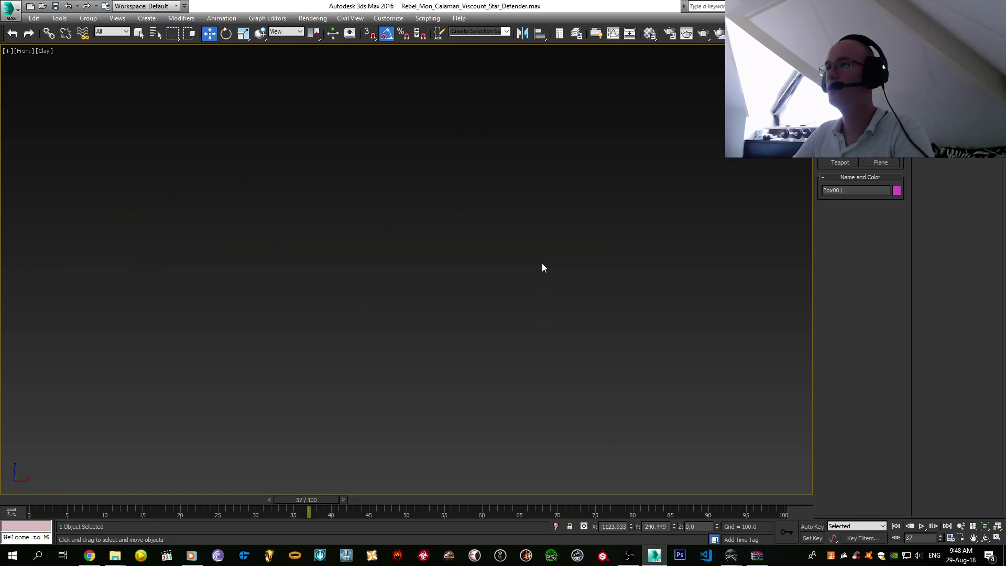
{"action": "key", "text": "z"}
{"action": "scroll", "coordinate": [466, 255], "scroll_direction": "down", "scroll_amount": 2}
{"action": "mouse_move", "coordinate": [275, 236]}
{"action": "middle_mouse_down"}
{"action": "mouse_move", "coordinate": [411, 254]}
{"action": "mouse_move", "coordinate": [276, 241]}
{"action": "middle_mouse_up"}
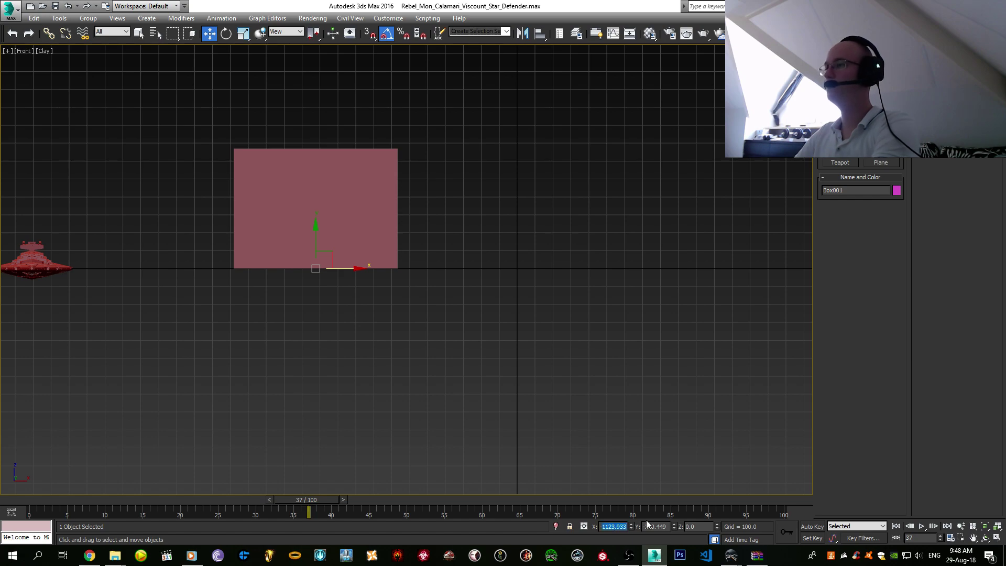
{"action": "type", "text": "-0"}
{"action": "double_click", "coordinate": [657, 527]}
{"action": "type", "text": "0"}
{"action": "middle_click_drag", "start_coordinate": [584, 404], "coordinate": [516, 402]}
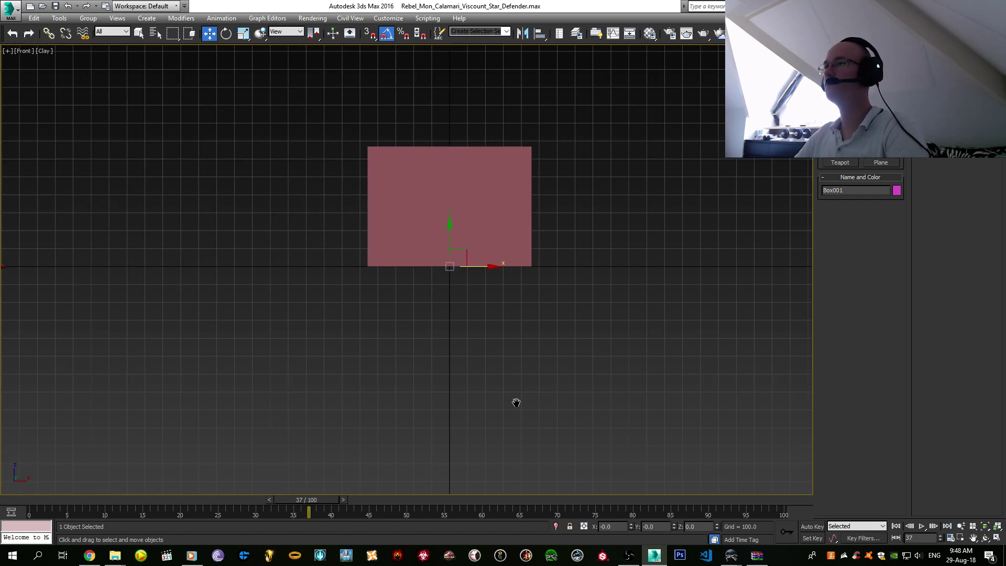
- Convert the box to an Editable Poly and move all its vertices to Z 0
{"action": "right_click", "coordinate": [504, 194]}
{"action": "mouse_move", "coordinate": [557, 300]}
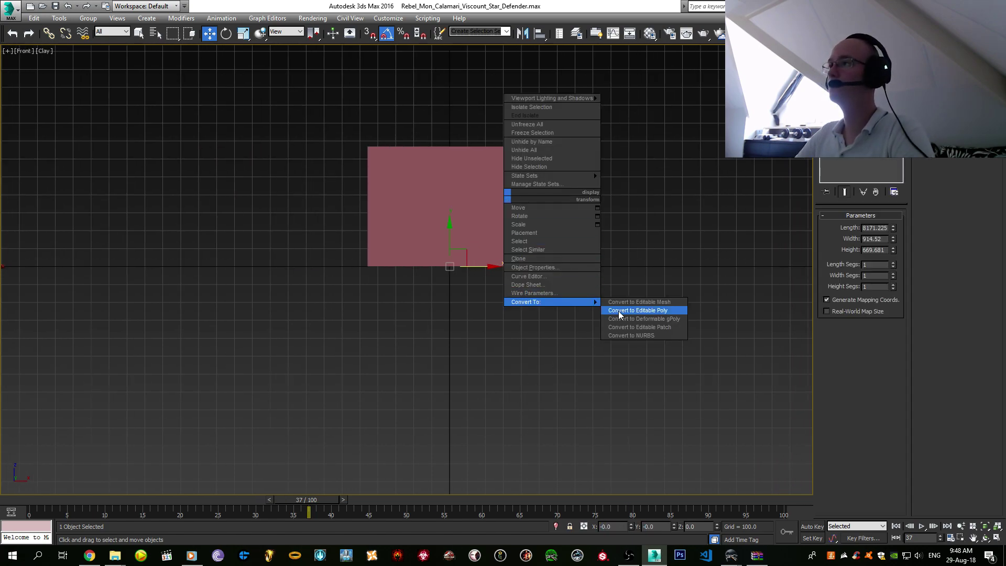
{"action": "left_click", "coordinate": [618, 310]}
{"action": "left_click_drag", "start_coordinate": [345, 119], "coordinate": [653, 472]}
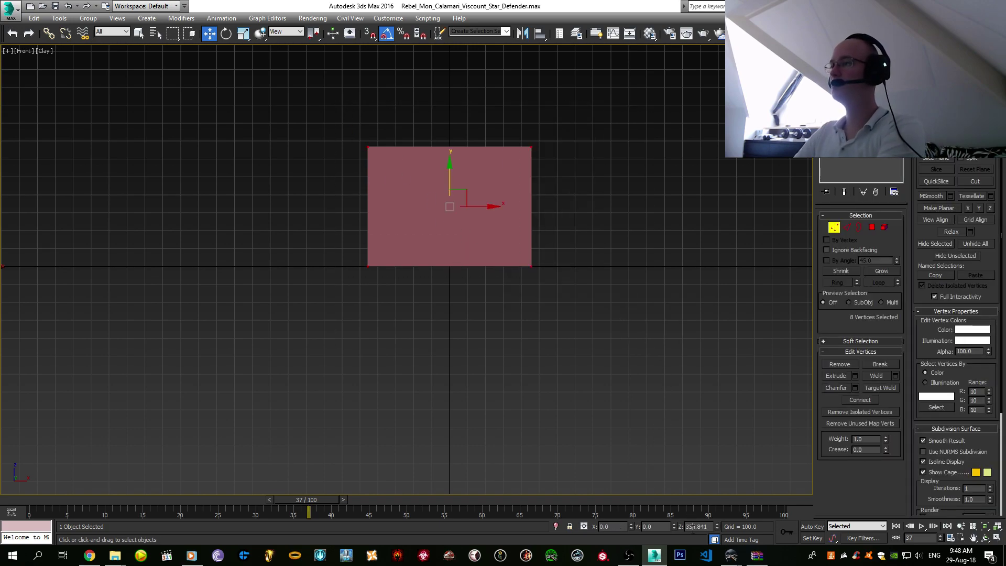
{"action": "key", "text": "Return"}
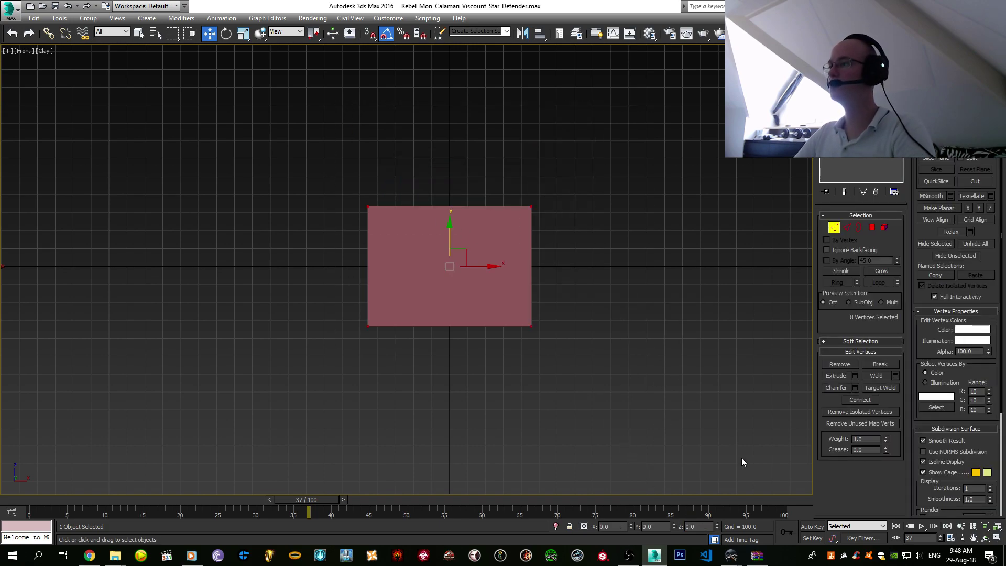
- Undo the vertex move, reselect all eight box vertices and set their Z position to 0 again
{"action": "key", "text": "ctrl+z"}
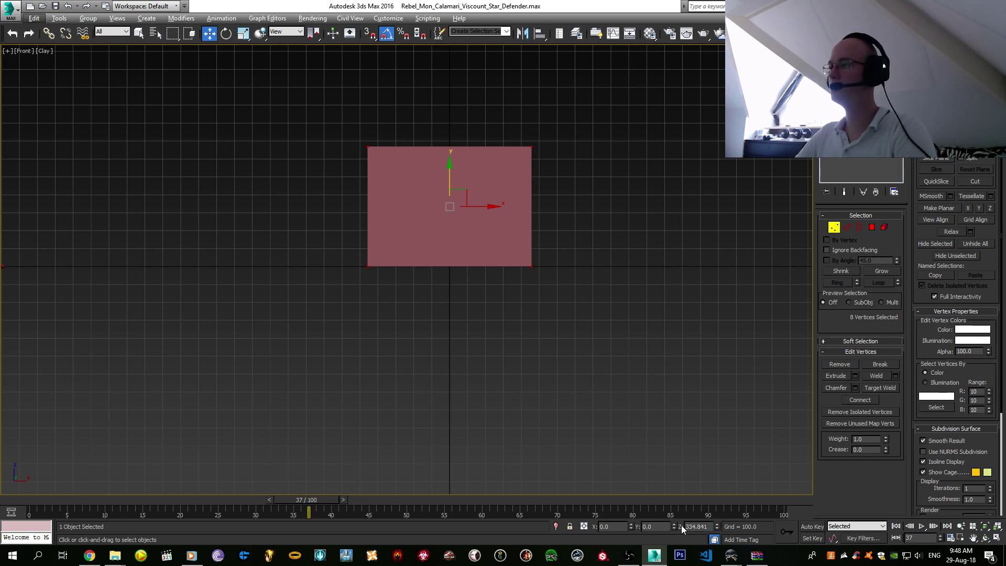
{"action": "left_click_drag", "start_coordinate": [685, 526], "coordinate": [692, 526]}
{"action": "left_click", "coordinate": [682, 443]}
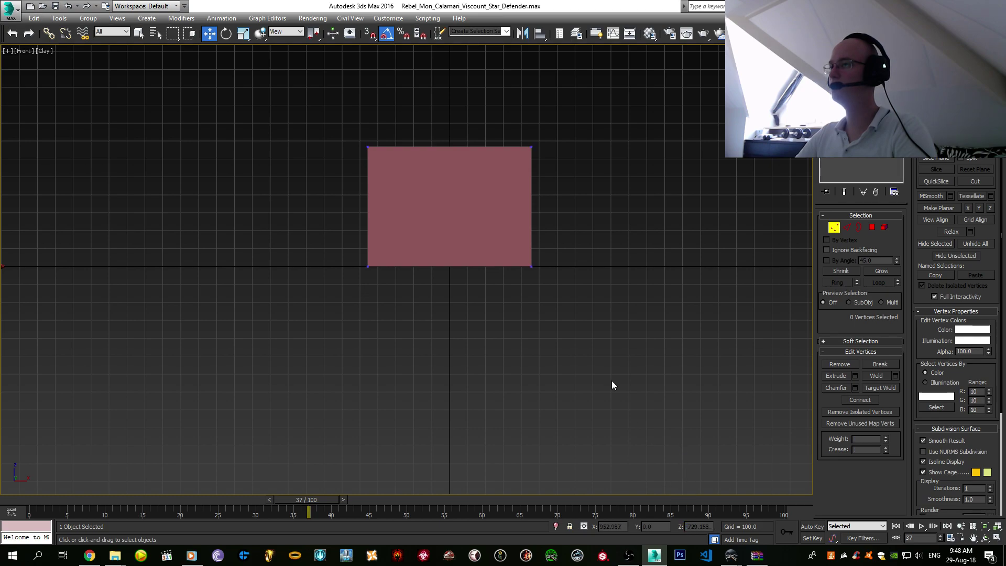
{"action": "key", "text": "ctrl+a"}
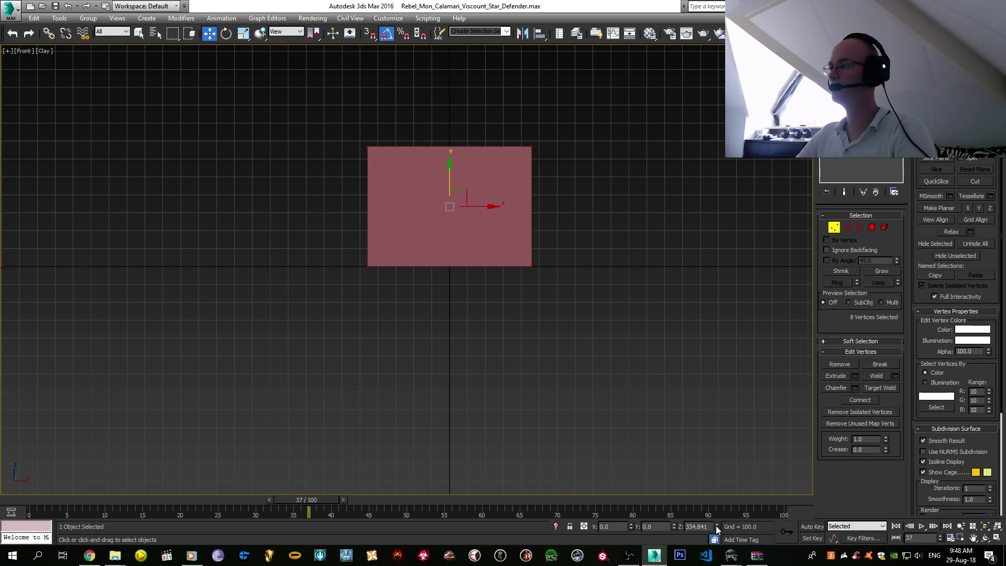
{"action": "left_click_drag", "start_coordinate": [704, 526], "coordinate": [685, 526]}
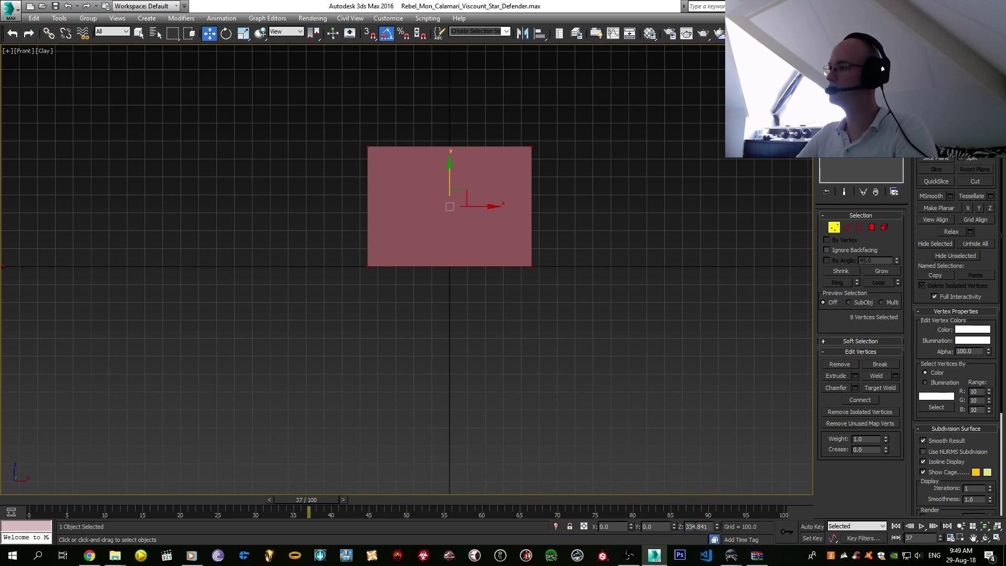
{"action": "key", "text": "Return"}
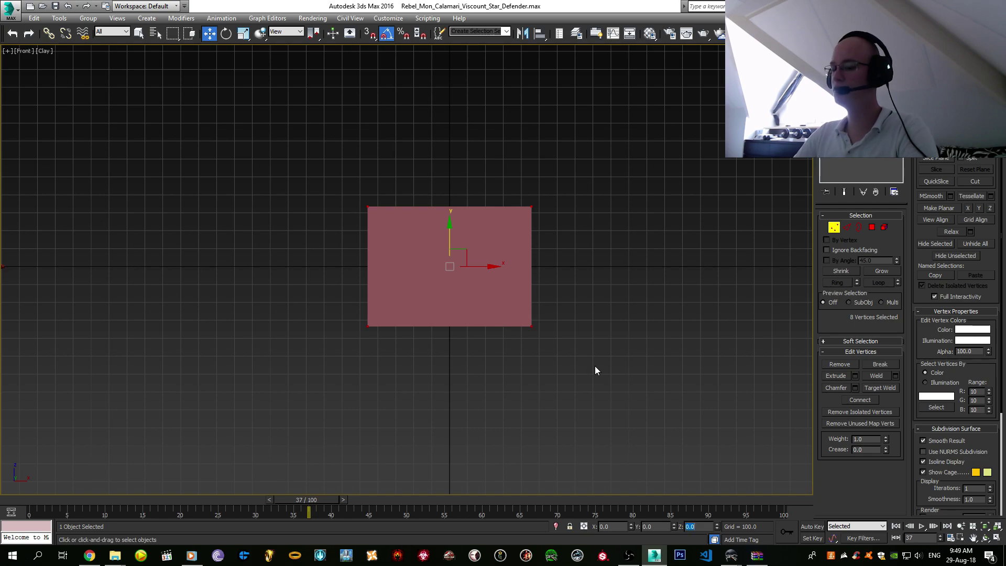
- Deselect the vertices, check the centred box from an angle, and reselect all its vertices in the front view
{"action": "left_click", "coordinate": [594, 350]}
{"action": "middle_click_drag", "start_coordinate": [459, 255], "coordinate": [410, 283], "text": "alt"}
{"action": "scroll", "coordinate": [410, 282], "scroll_direction": "down", "scroll_amount": 5}
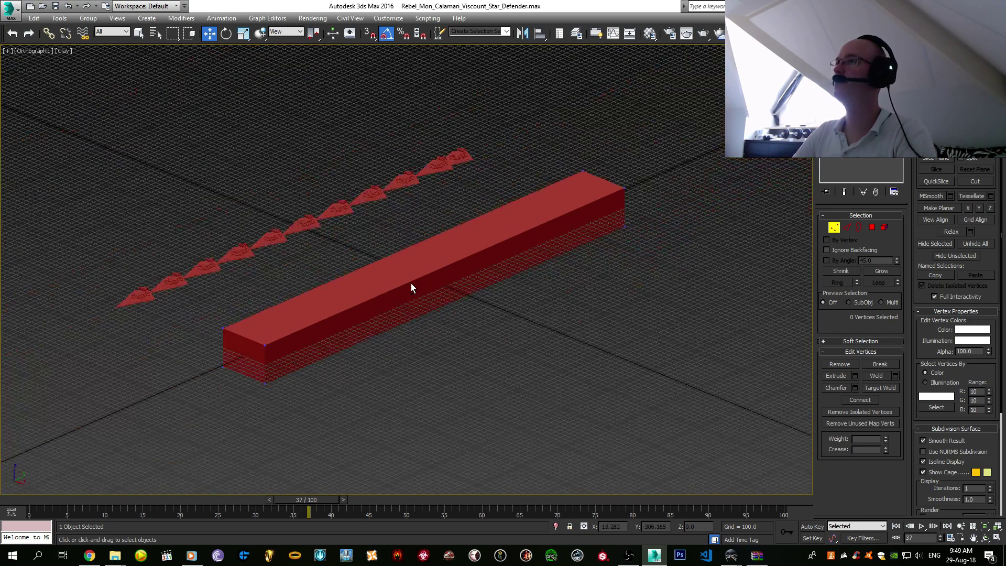
{"action": "key", "text": "f"}
{"action": "scroll", "coordinate": [415, 276], "scroll_direction": "down", "scroll_amount": 3}
{"action": "left_click_drag", "start_coordinate": [308, 186], "coordinate": [529, 378]}
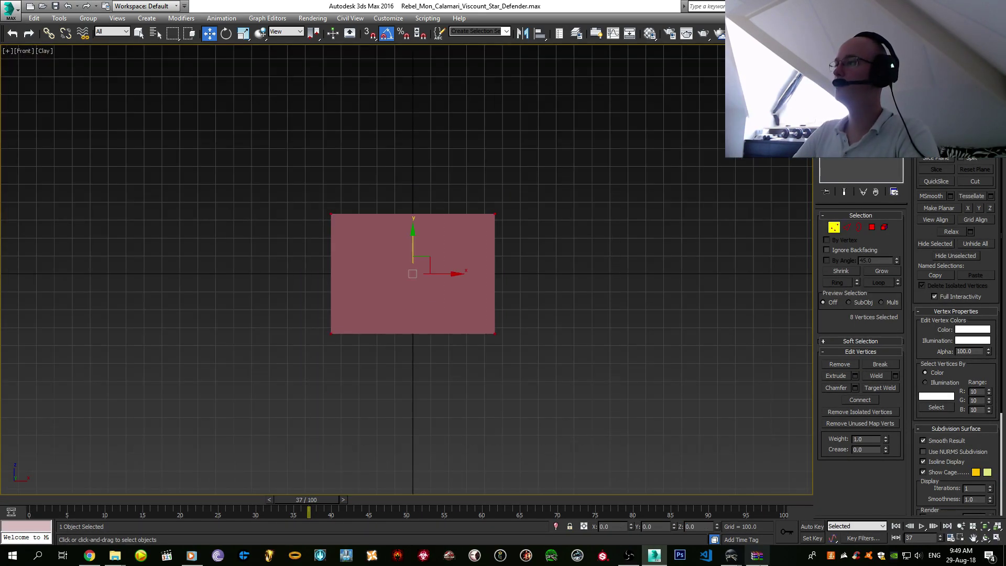
- Examine the rv_viscount.ALO model's cross-section head-on in Alamo Object Viewer, and return to 3ds Max
{"action": "mouse_move", "coordinate": [730, 555]}
{"action": "left_click", "coordinate": [618, 512]}
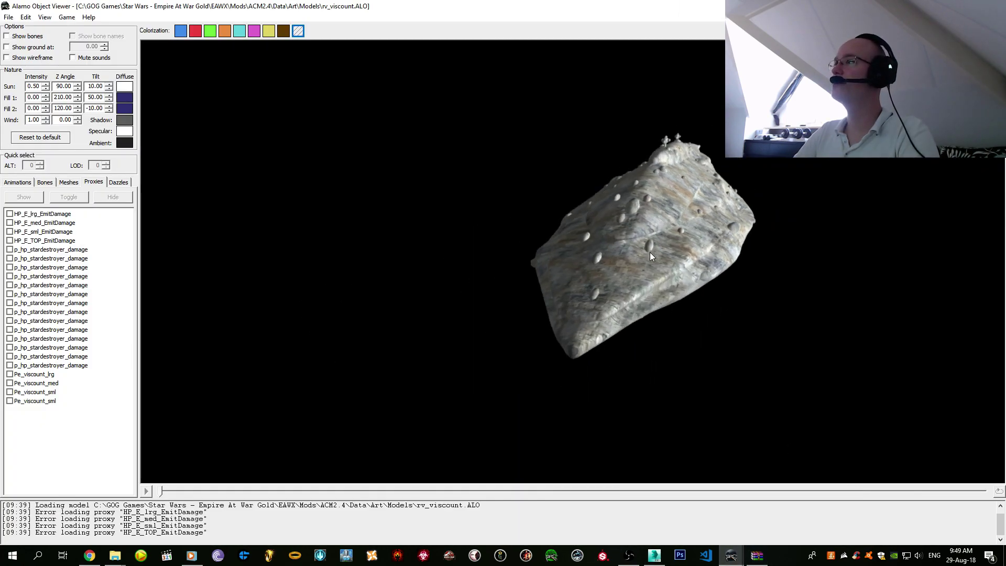
{"action": "left_click_drag", "start_coordinate": [649, 256], "coordinate": [595, 253]}
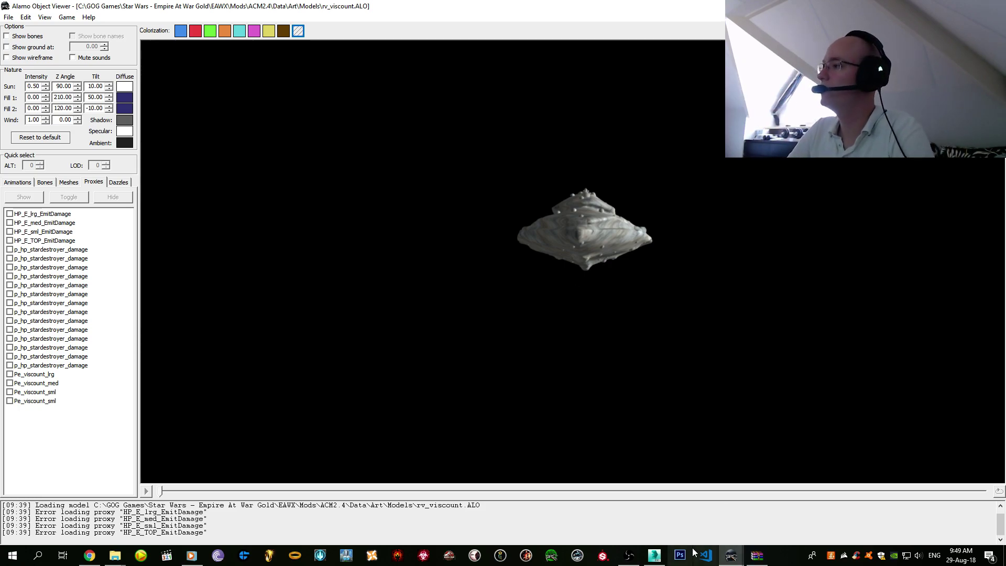
{"action": "left_click", "coordinate": [653, 555]}
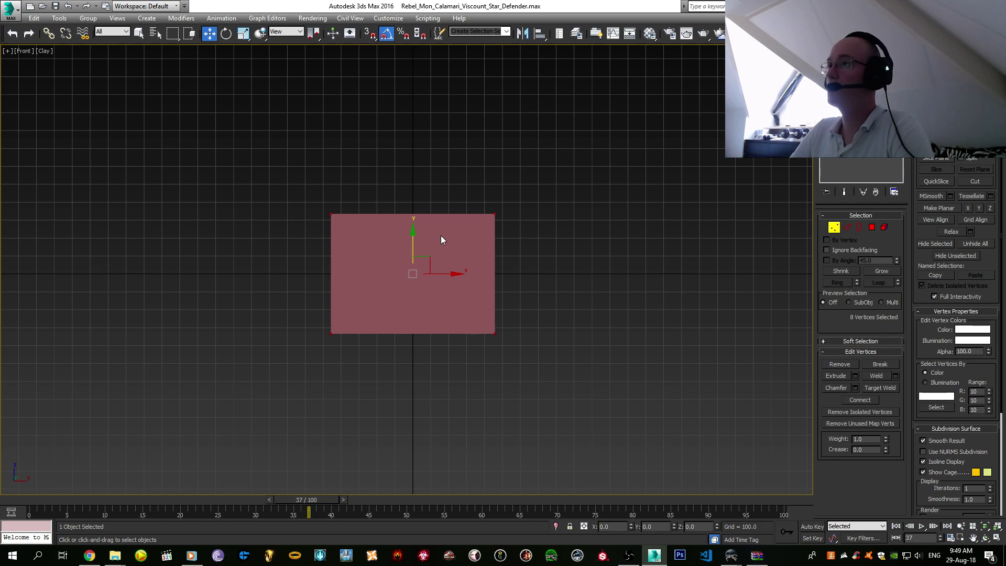
- Try rotating all the box's vertices by -45 degrees in the front view, and undo the rotation
{"action": "key", "text": "e"}
{"action": "left_click_drag", "start_coordinate": [431, 237], "coordinate": [458, 226]}
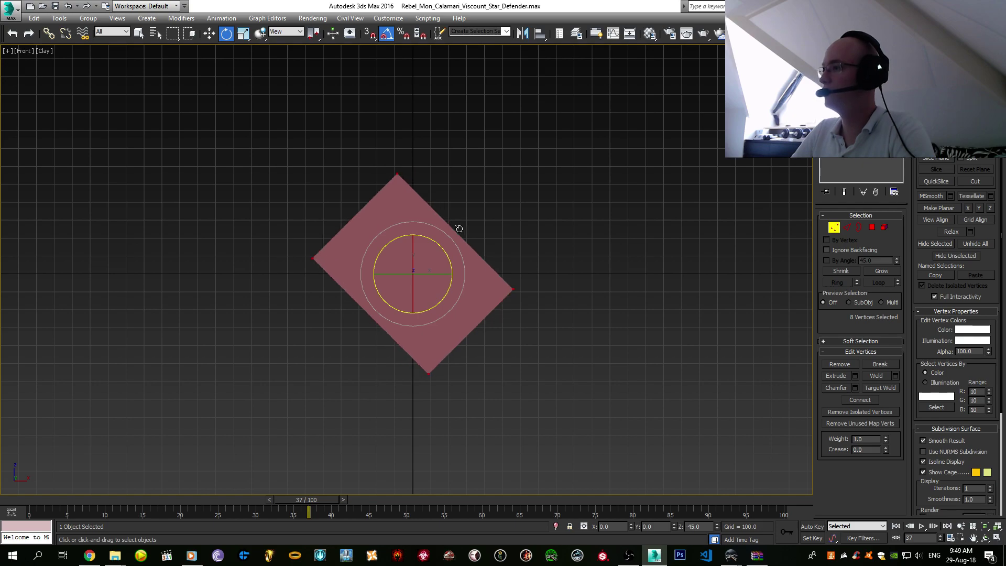
{"action": "key", "text": "w"}
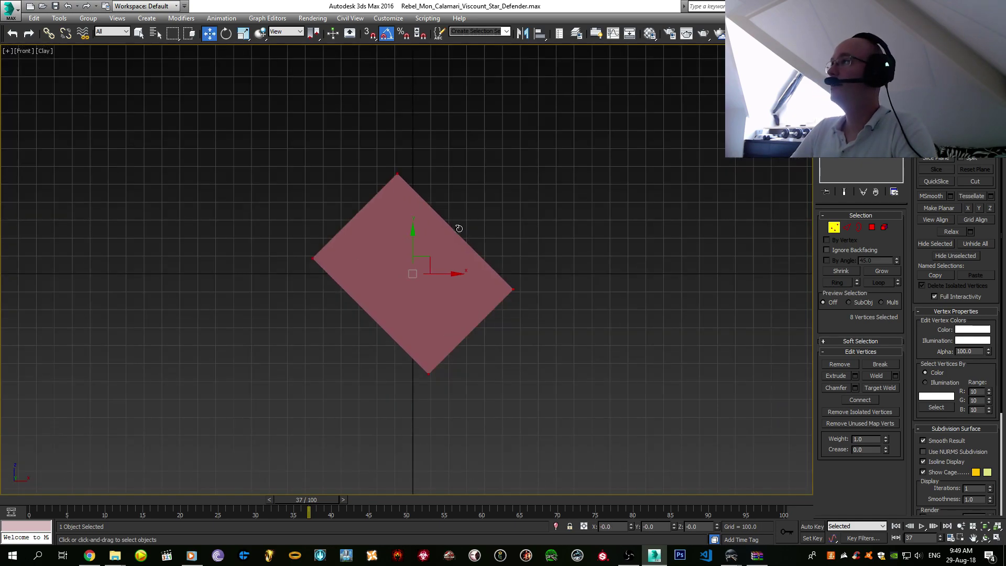
{"action": "key", "text": "ctrl+z"}
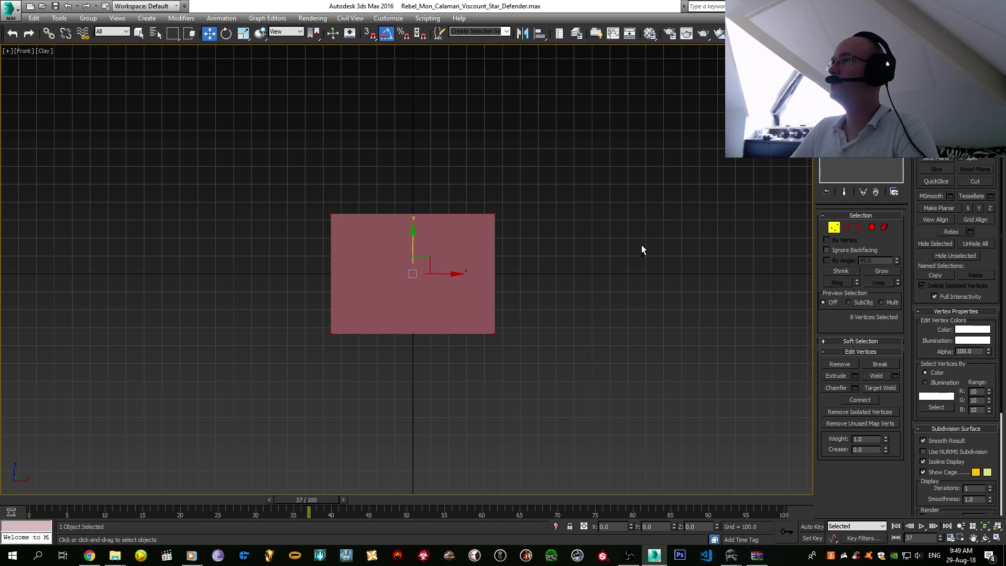
- Undo the vertex edits and the Editable Poly conversion, and set the parametric box's width to 900
{"action": "left_click", "coordinate": [641, 249]}
{"action": "key", "text": "ctrl+z"}
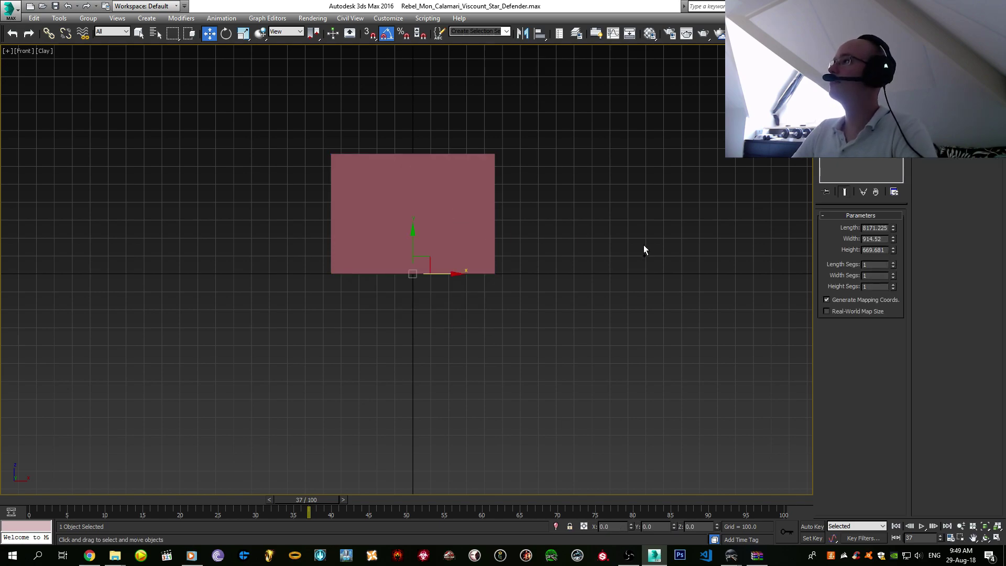
{"action": "double_click", "coordinate": [877, 239]}
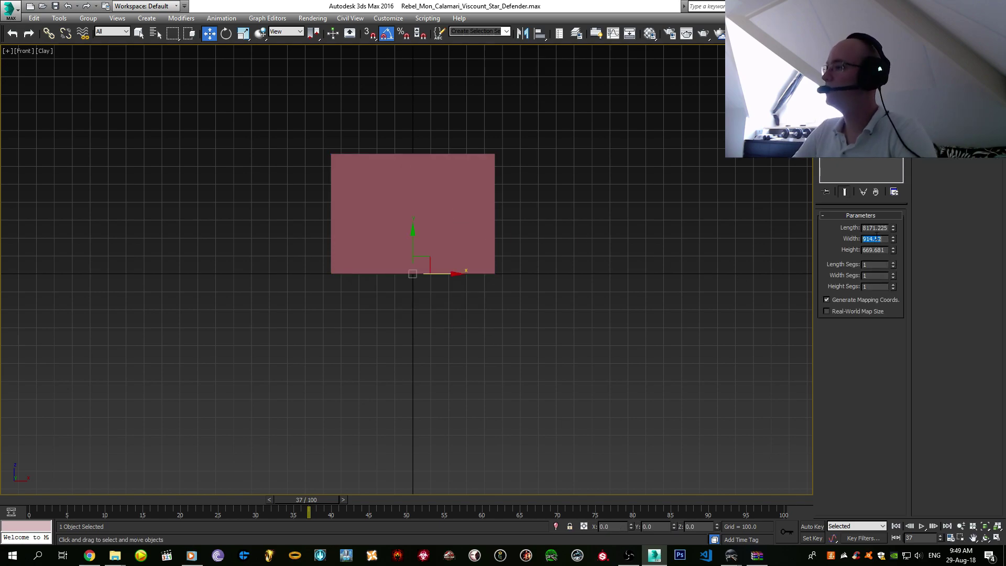
{"action": "type", "text": "900"}
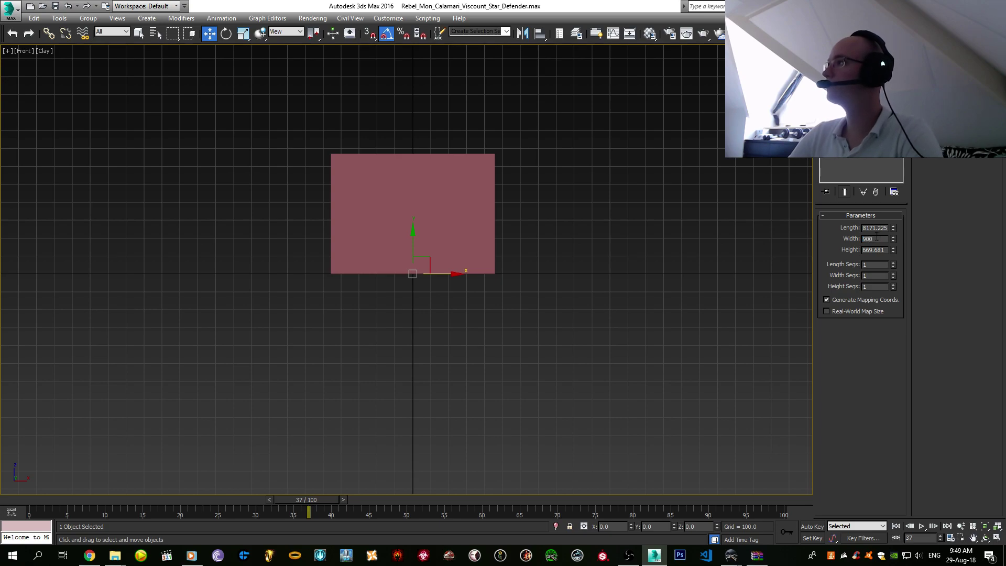
{"action": "key", "text": "Return"}
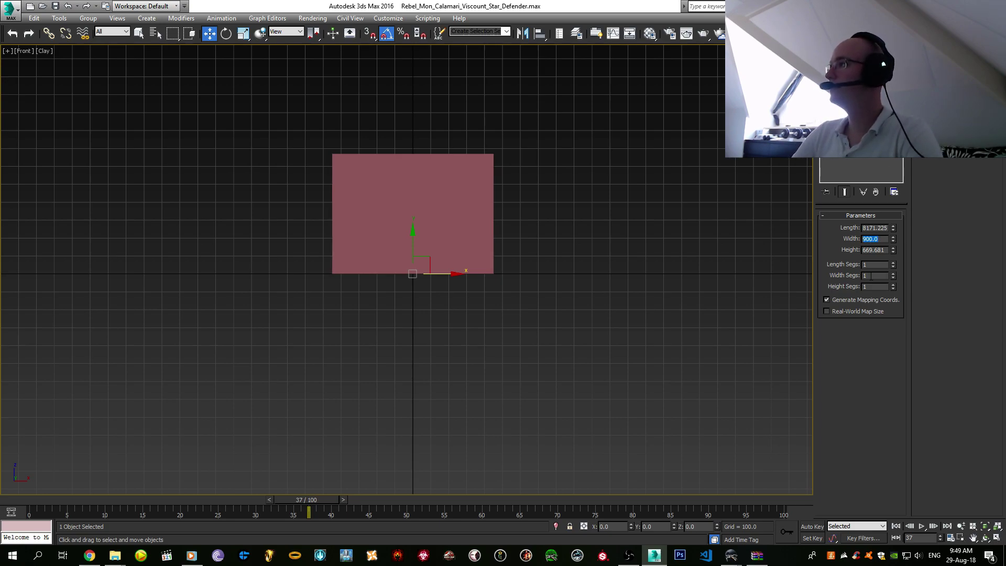
- Set the box's height to 900 and convert it to an Editable Poly
{"action": "type", "text": "900"}
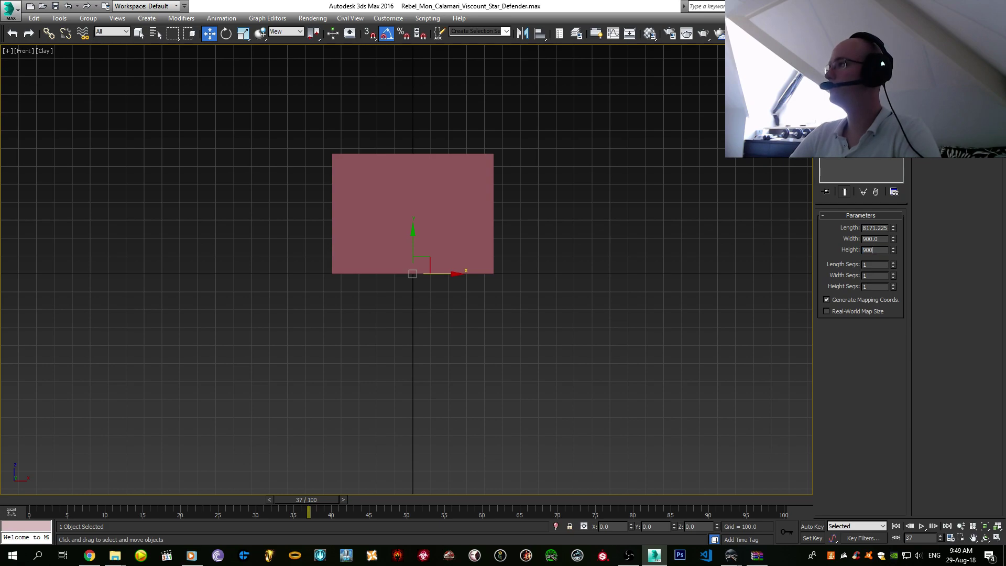
{"action": "key", "text": "Return"}
{"action": "right_click", "coordinate": [490, 191]}
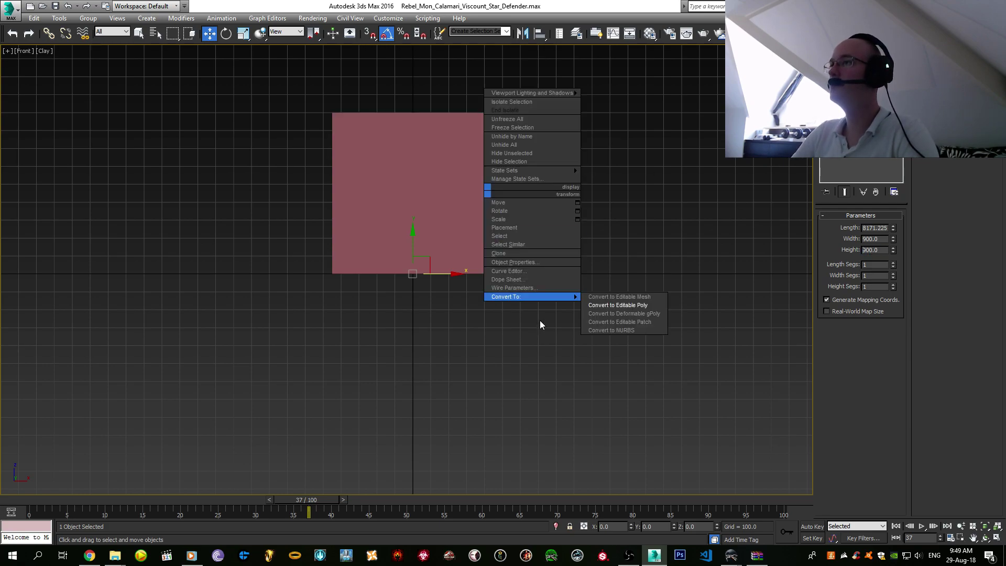
{"action": "left_click", "coordinate": [602, 307]}
- Select all the box's vertices in the front view and centre them vertically at Z 0
{"action": "key", "text": "1"}
{"action": "left_click_drag", "start_coordinate": [319, 77], "coordinate": [671, 498]}
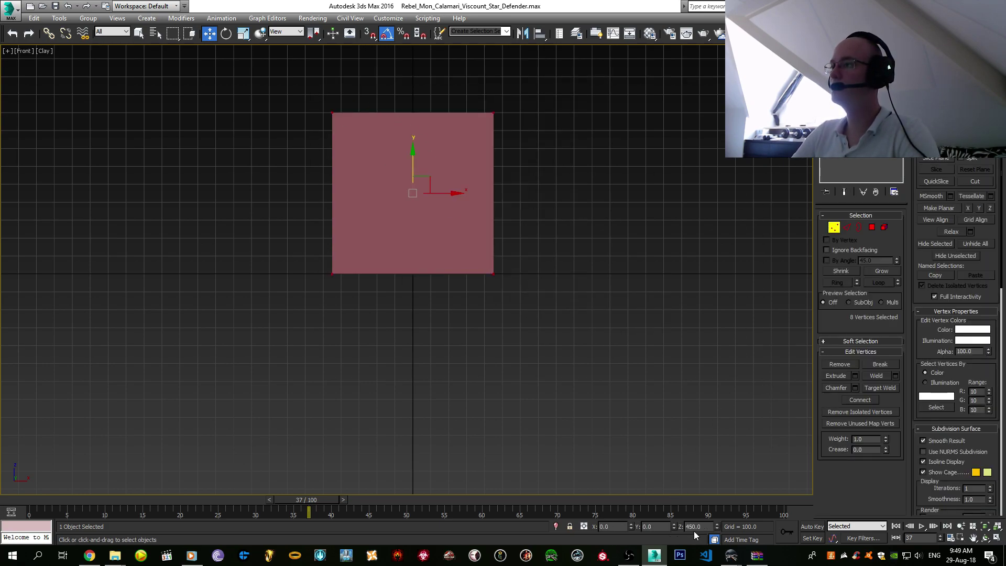
{"action": "type", "text": "0"}
{"action": "key", "text": "Return"}
{"action": "scroll", "coordinate": [573, 338], "scroll_direction": "down", "scroll_amount": 2}
{"action": "scroll", "coordinate": [499, 287], "scroll_direction": "up", "scroll_amount": 3}
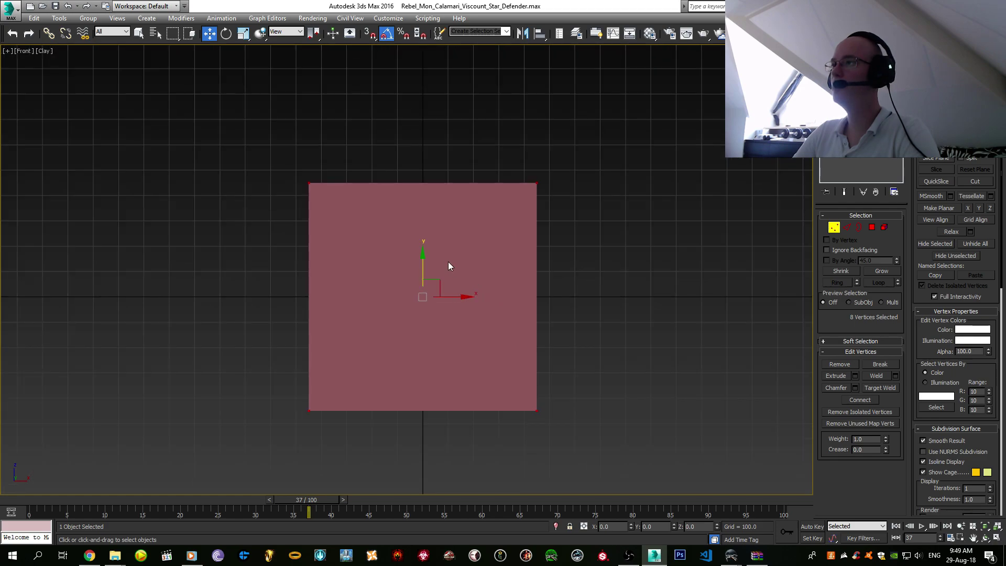
- Rotate all the vertices by -45 degrees in the front view to give the box a diamond cross-section
{"action": "key", "text": "e"}
{"action": "scroll", "coordinate": [447, 262], "scroll_direction": "down", "scroll_amount": 2}
{"action": "left_click_drag", "start_coordinate": [438, 248], "coordinate": [464, 241]}
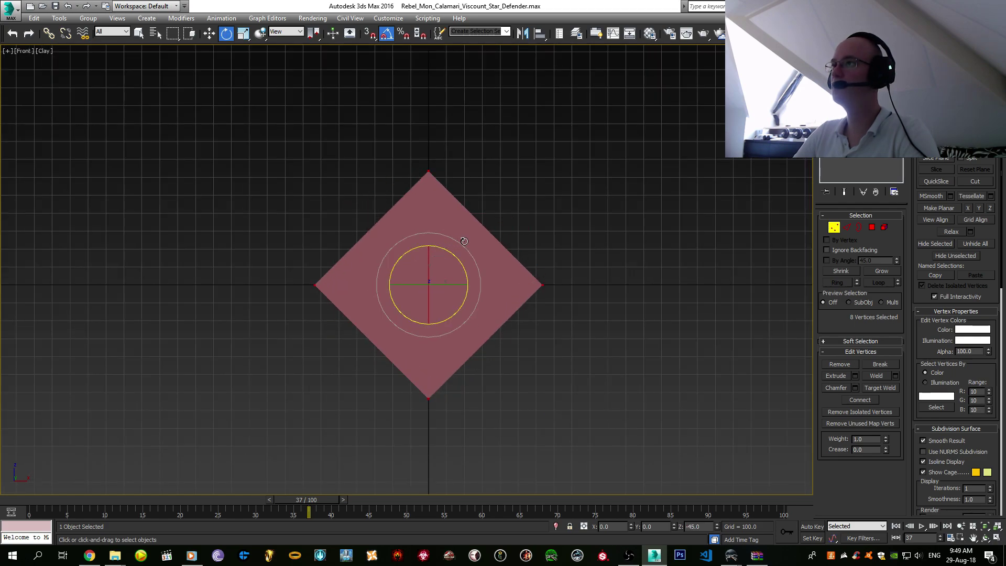
{"action": "key", "text": "w"}
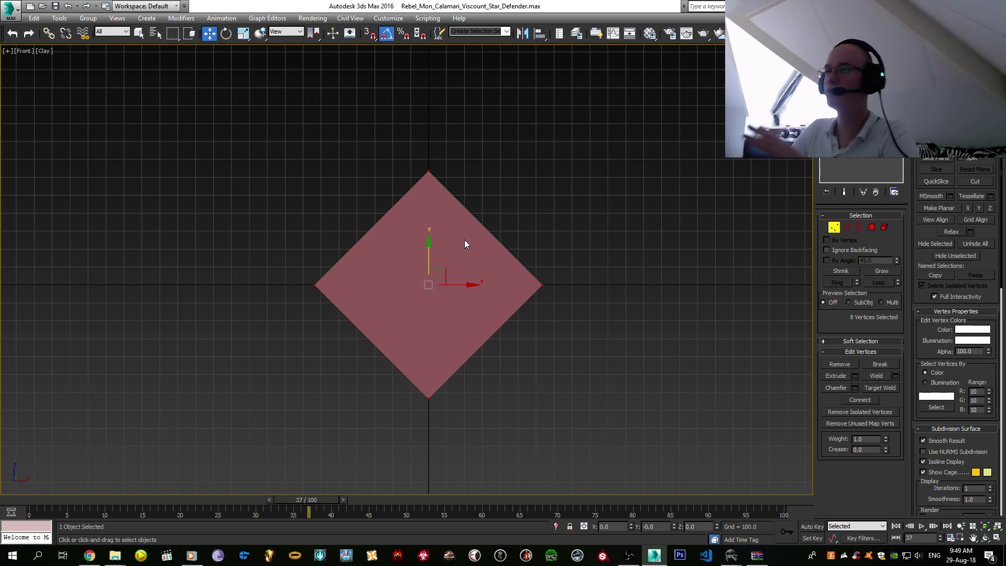
- Examine the side profile of the rv_viscount.ALO model in Alamo Object Viewer, and return to 3ds Max
{"action": "mouse_move", "coordinate": [730, 555]}
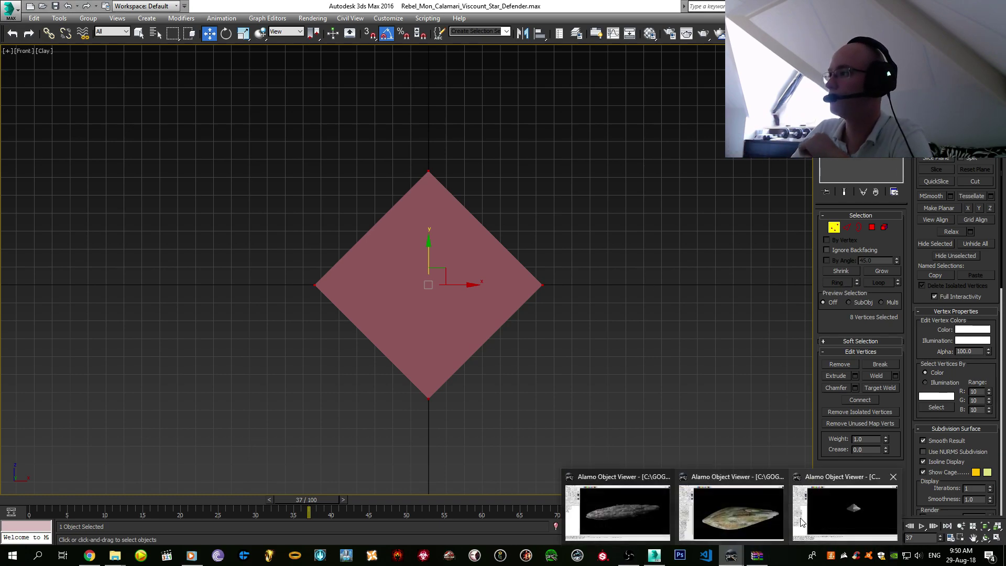
{"action": "left_click", "coordinate": [811, 514]}
{"action": "left_click_drag", "start_coordinate": [569, 272], "coordinate": [627, 241]}
{"action": "left_click_drag", "start_coordinate": [445, 315], "coordinate": [568, 273]}
{"action": "scroll", "coordinate": [595, 361], "scroll_direction": "up", "scroll_amount": 5}
{"action": "scroll", "coordinate": [358, 329], "scroll_direction": "down", "scroll_amount": 5}
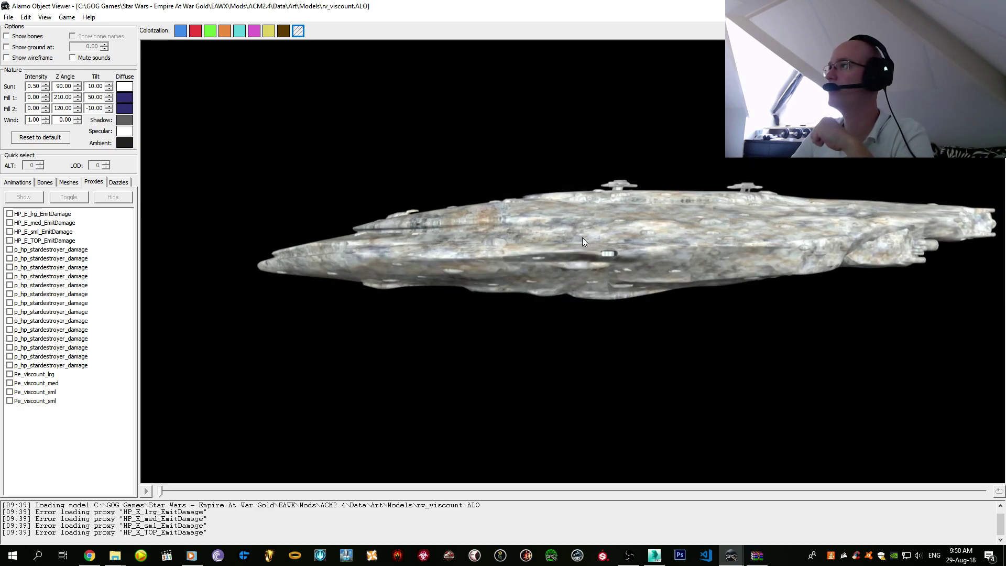
{"action": "right_click_drag", "start_coordinate": [582, 237], "coordinate": [496, 227]}
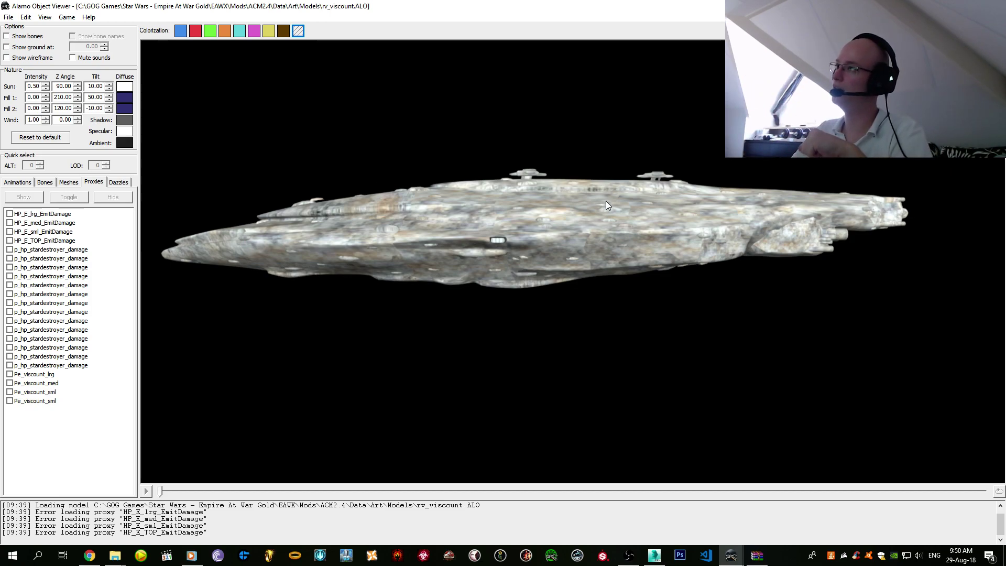
{"action": "right_click_drag", "start_coordinate": [508, 217], "coordinate": [527, 243]}
{"action": "left_click_drag", "start_coordinate": [528, 243], "coordinate": [541, 255]}
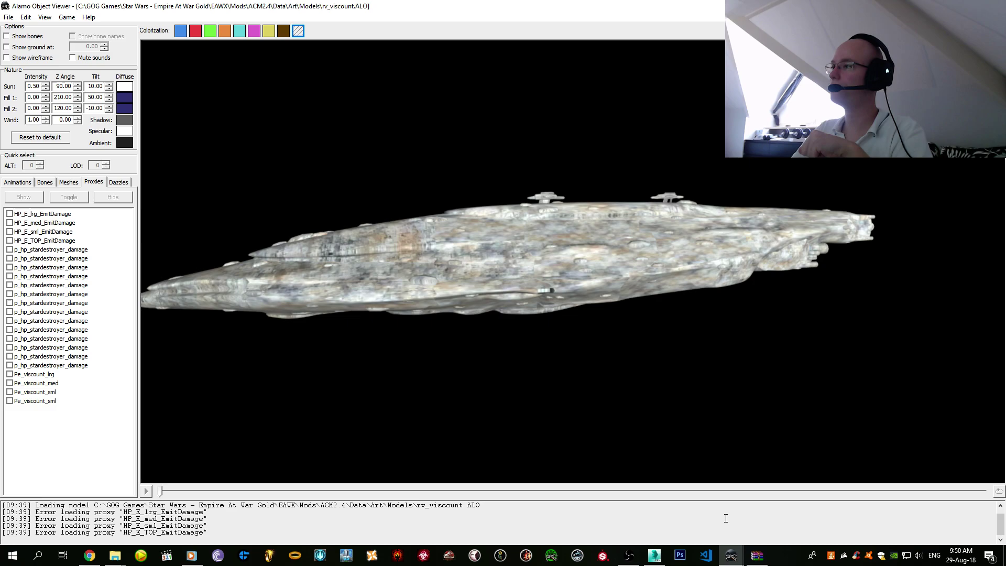
{"action": "left_click", "coordinate": [654, 555]}
- Hide the grid, inspect the diamond-shaped hull from an angle, and return to the front view for edge editing
{"action": "scroll", "coordinate": [494, 290], "scroll_direction": "down", "scroll_amount": 2}
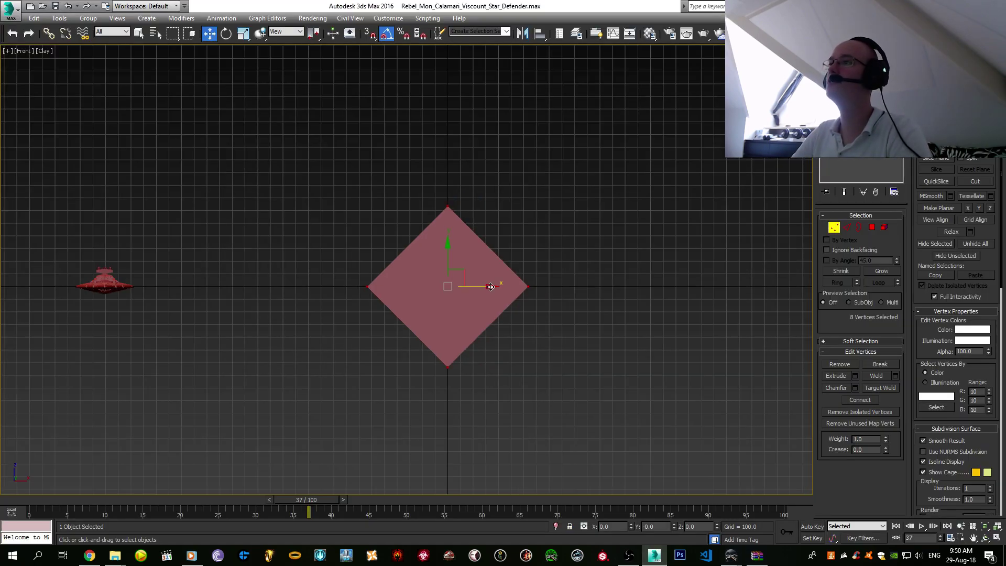
{"action": "middle_click_drag", "start_coordinate": [495, 291], "coordinate": [438, 313], "text": "alt"}
{"action": "scroll", "coordinate": [438, 313], "scroll_direction": "down", "scroll_amount": 2}
{"action": "key", "text": "g"}
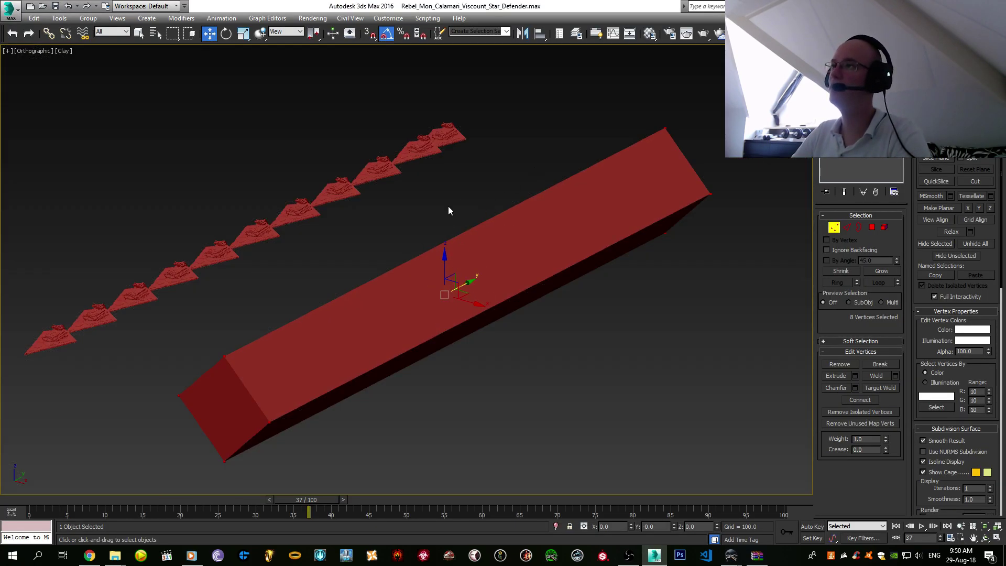
{"action": "middle_click_drag", "start_coordinate": [202, 407], "coordinate": [377, 314]}
{"action": "scroll", "coordinate": [505, 230], "scroll_direction": "up", "scroll_amount": 3}
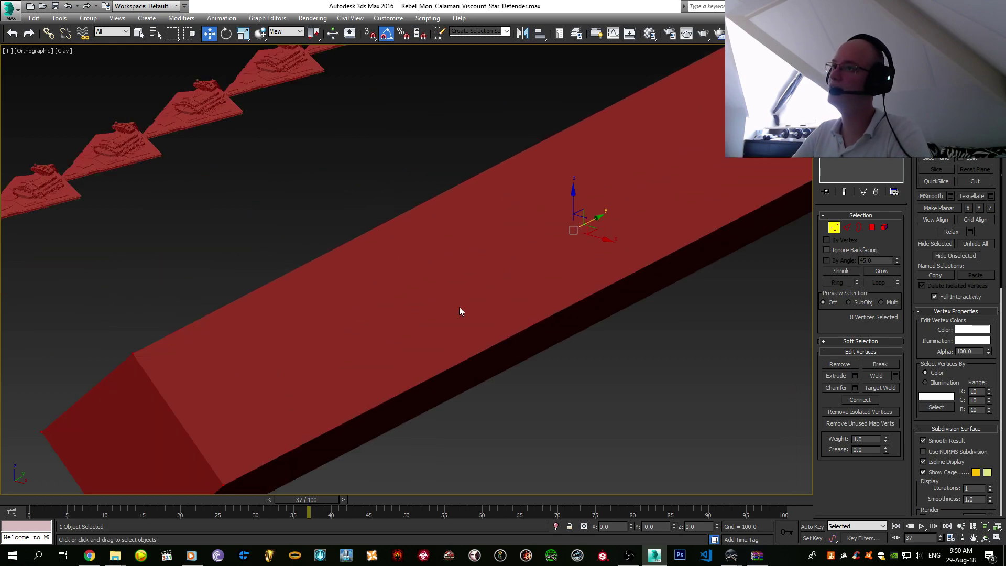
{"action": "key", "text": "f"}
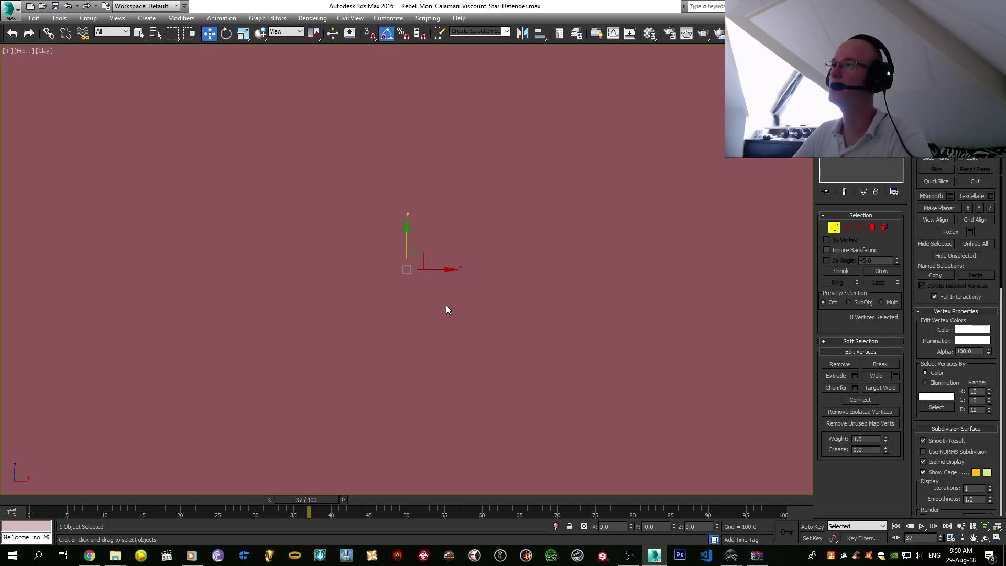
{"action": "scroll", "coordinate": [446, 308], "scroll_direction": "down", "scroll_amount": 3}
{"action": "scroll", "coordinate": [459, 299], "scroll_direction": "down", "scroll_amount": 3}
{"action": "key", "text": "2"}
- Examine the Viscount.ALO model from the side in Alamo Object Viewer, and return to 3ds Max
{"action": "mouse_move", "coordinate": [728, 556]}
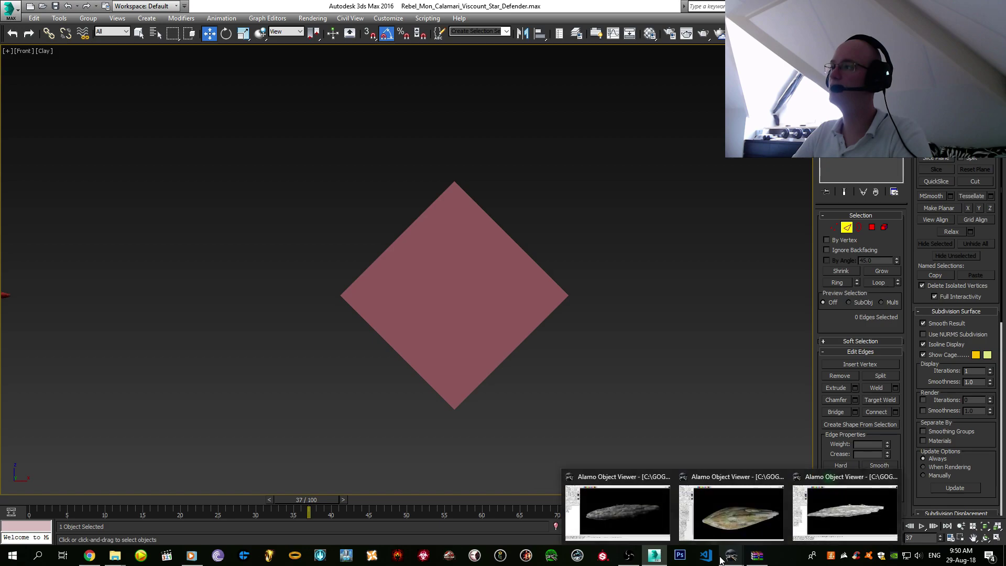
{"action": "left_click", "coordinate": [716, 520]}
{"action": "left_click_drag", "start_coordinate": [582, 318], "coordinate": [366, 276]}
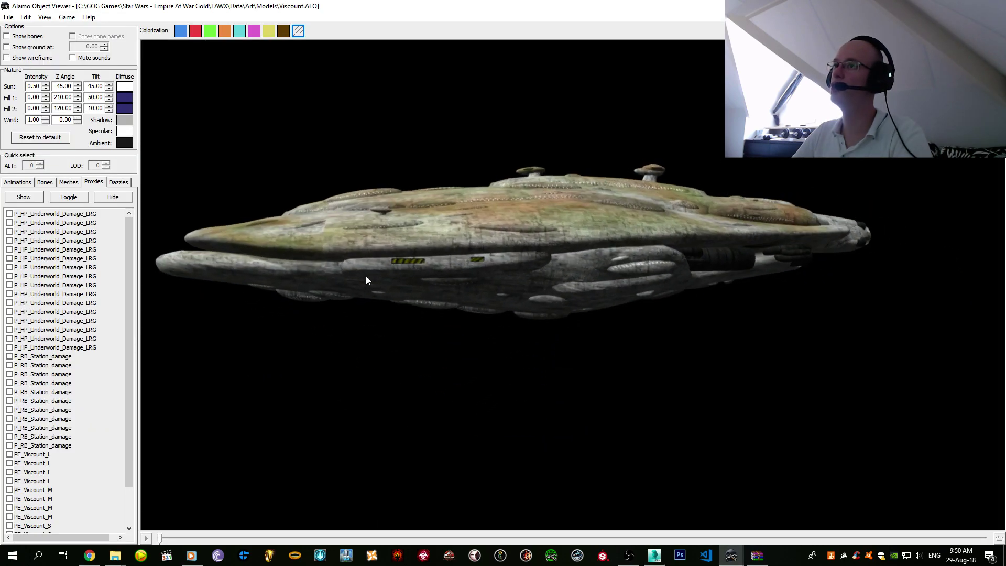
{"action": "left_click_drag", "start_coordinate": [279, 289], "coordinate": [225, 298]}
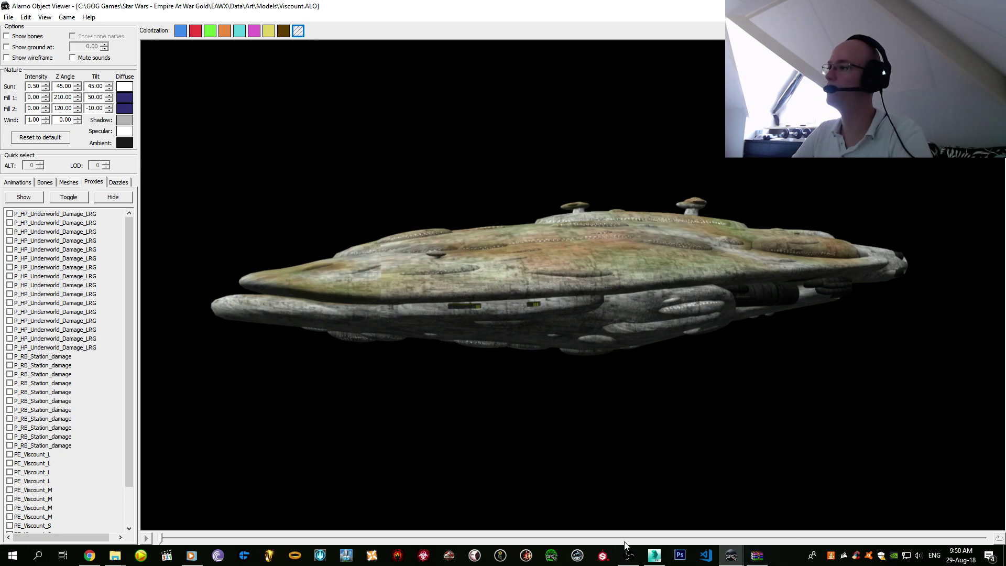
{"action": "left_click", "coordinate": [653, 557]}
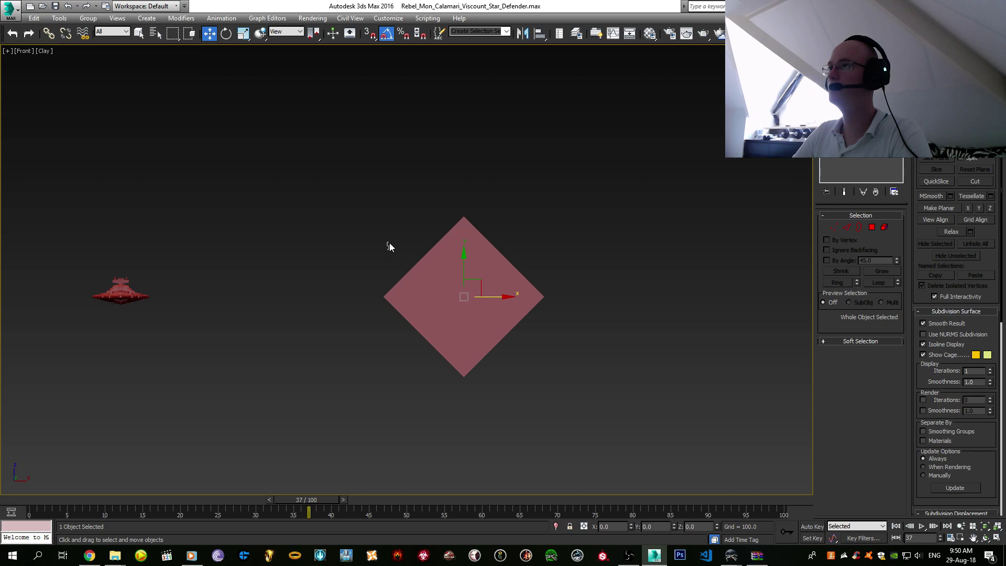
- Show edged faces and connect the diamond's four upper sloping edges with 1 segment
{"action": "key", "text": "F4"}
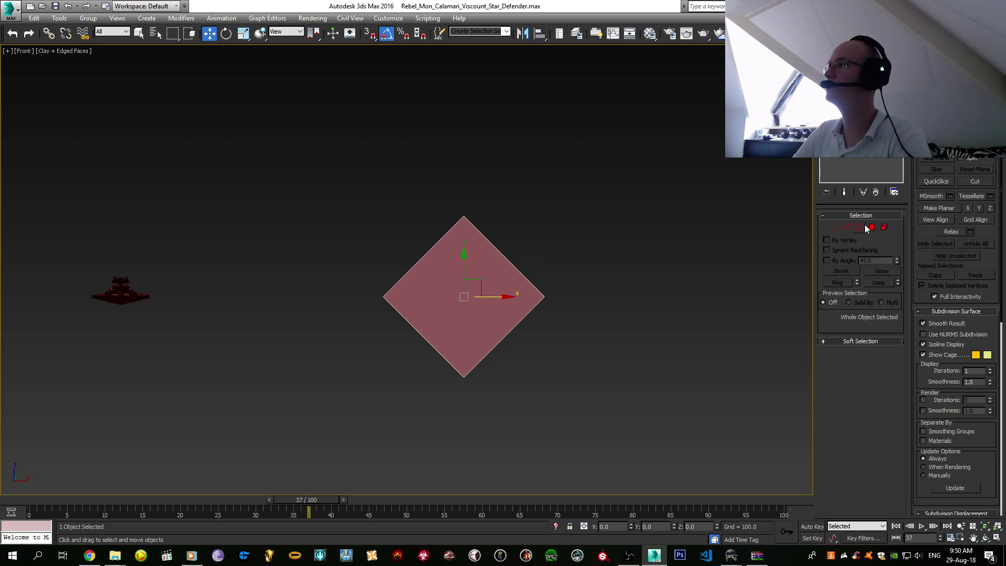
{"action": "left_click", "coordinate": [847, 228]}
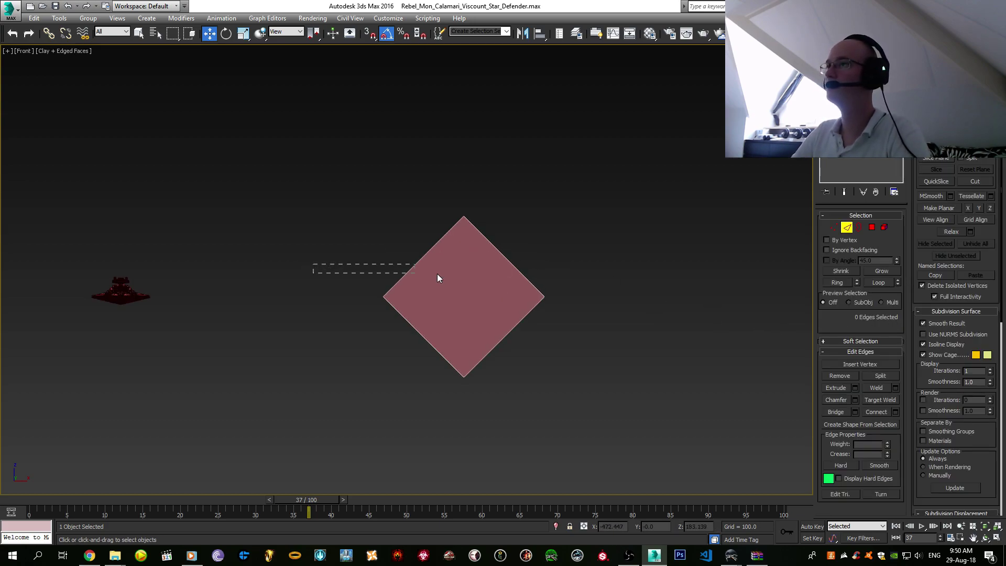
{"action": "left_click_drag", "start_coordinate": [439, 277], "coordinate": [529, 275]}
{"action": "left_click", "coordinate": [894, 410]}
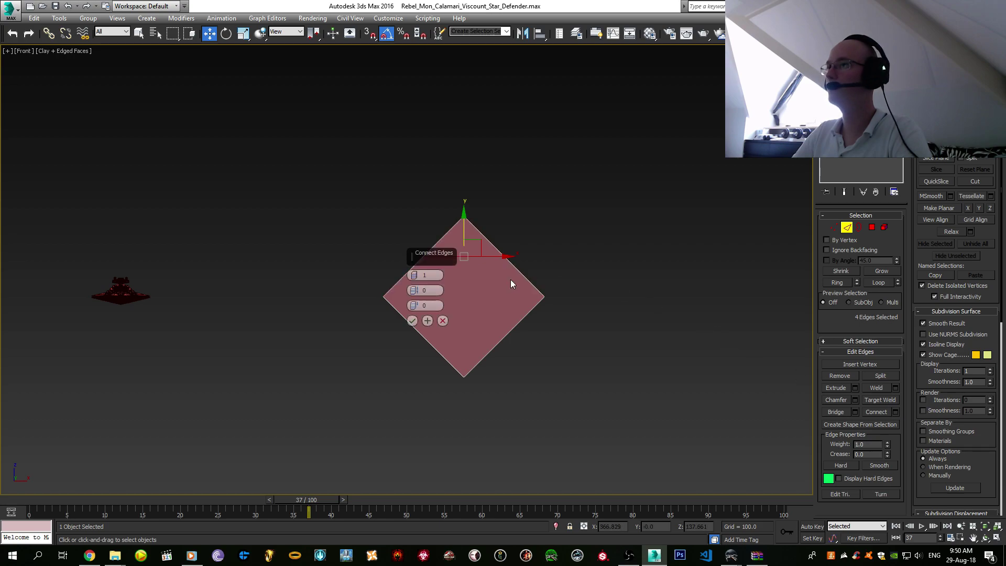
{"action": "left_click", "coordinate": [414, 317]}
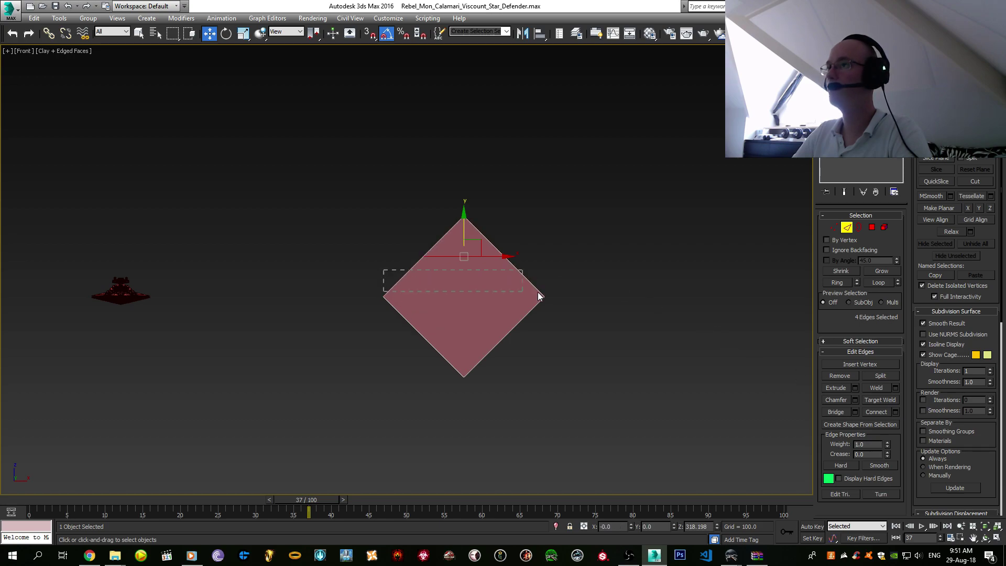
- Connect the sloping edges below the new line with 1 segment, and raise the result about 128 units, close beneath that line
{"action": "left_click_drag", "start_coordinate": [540, 296], "coordinate": [542, 296]}
{"action": "left_click", "coordinate": [894, 412]}
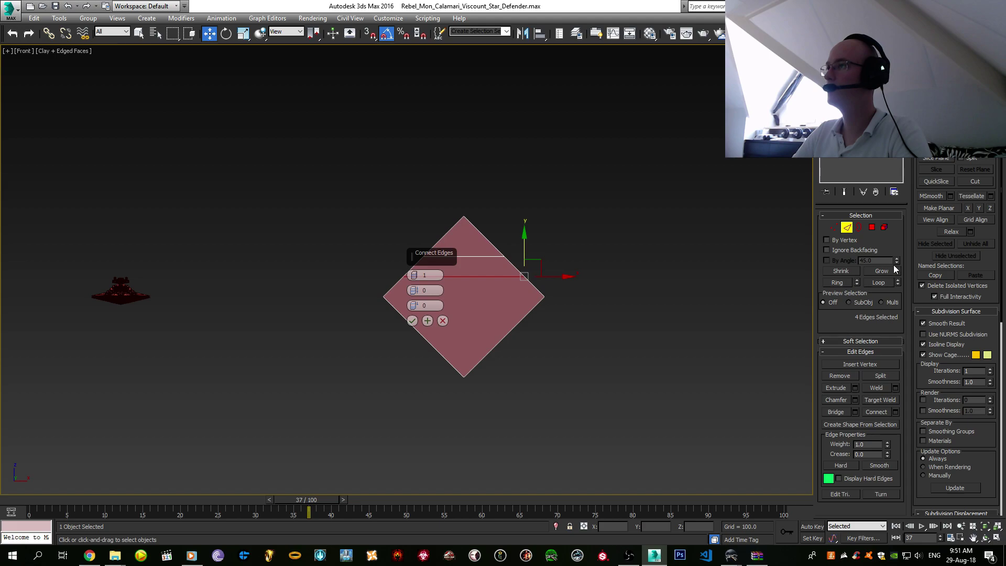
{"action": "left_click", "coordinate": [412, 320]}
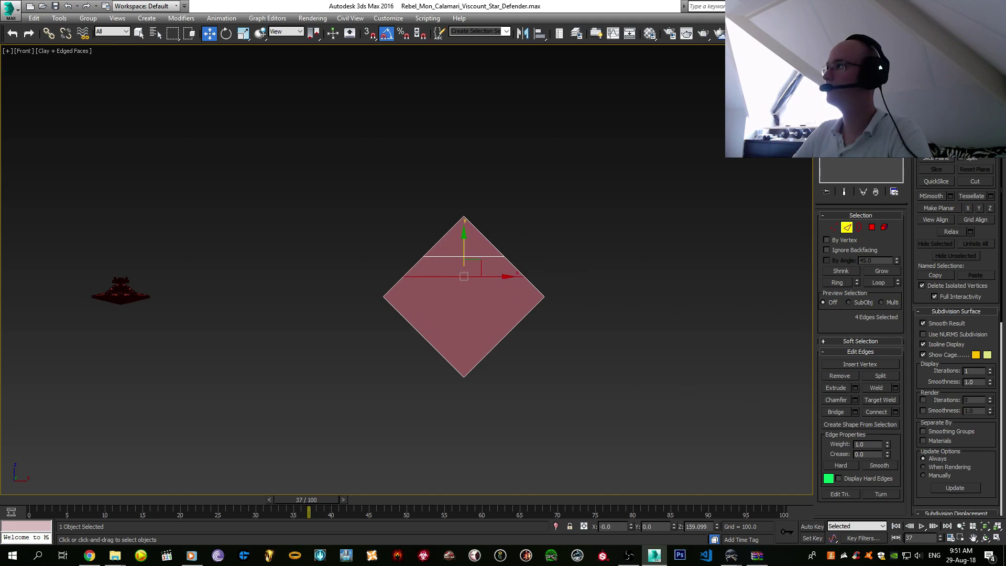
{"action": "left_click_drag", "start_coordinate": [466, 252], "coordinate": [463, 236]}
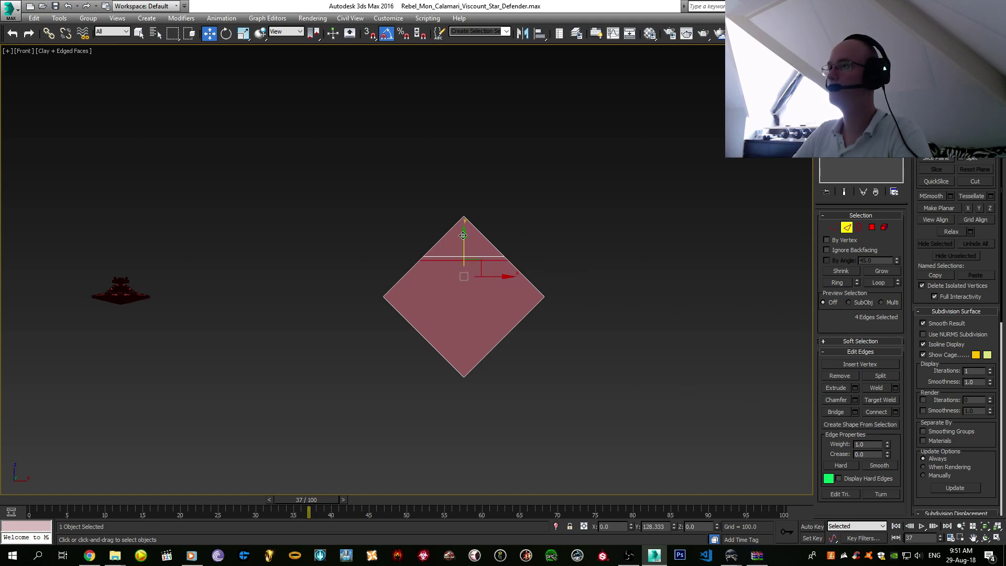
- Select the two close lengthwise lines on both upper faces in the left view and connect them with 1 segment
{"action": "scroll", "coordinate": [458, 257], "scroll_direction": "up", "scroll_amount": 6}
{"action": "key", "text": "r"}
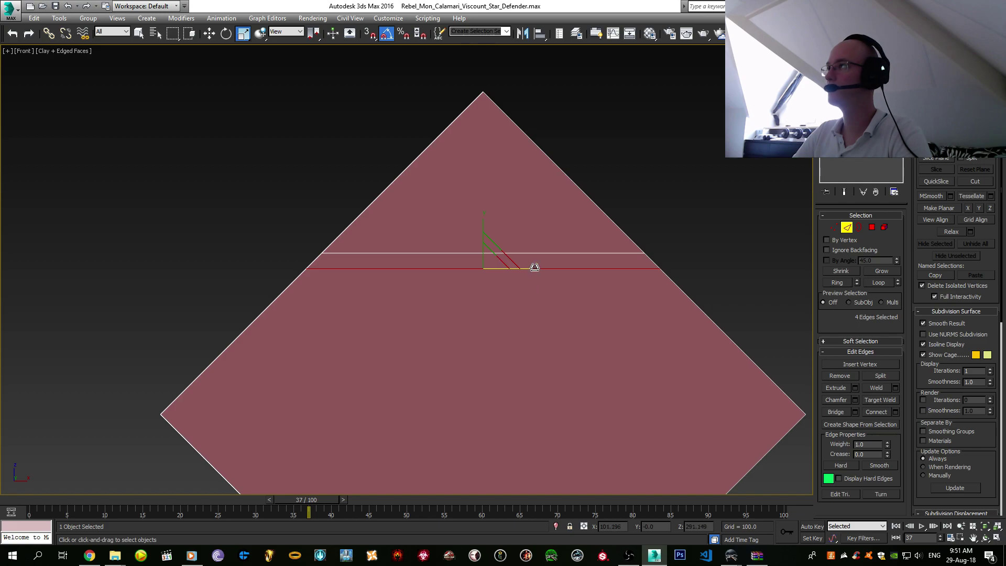
{"action": "key", "text": "l"}
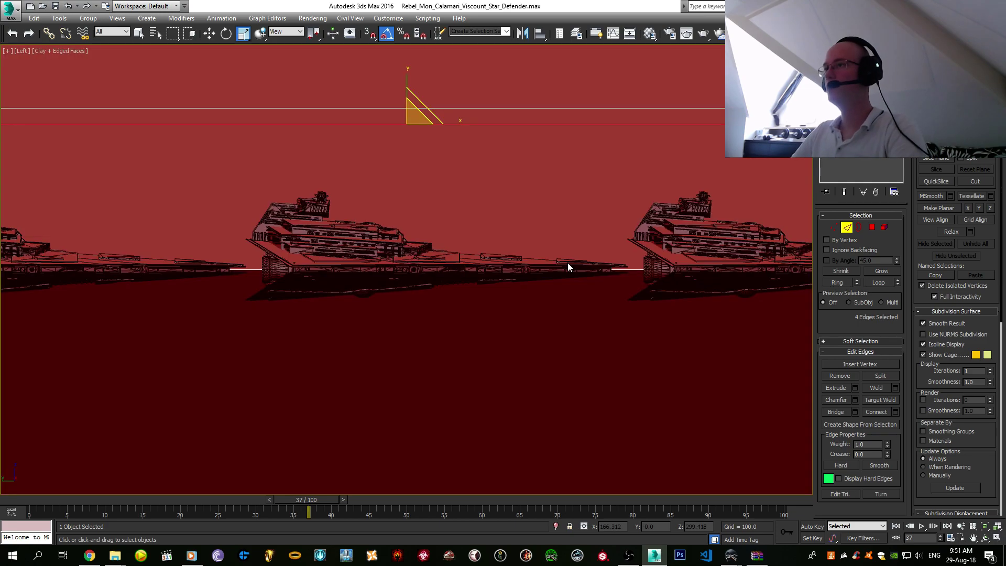
{"action": "scroll", "coordinate": [567, 262], "scroll_direction": "down", "scroll_amount": 6}
{"action": "middle_click_drag", "start_coordinate": [522, 256], "coordinate": [476, 250]}
{"action": "scroll", "coordinate": [476, 254], "scroll_direction": "up", "scroll_amount": 2}
{"action": "key", "text": "w"}
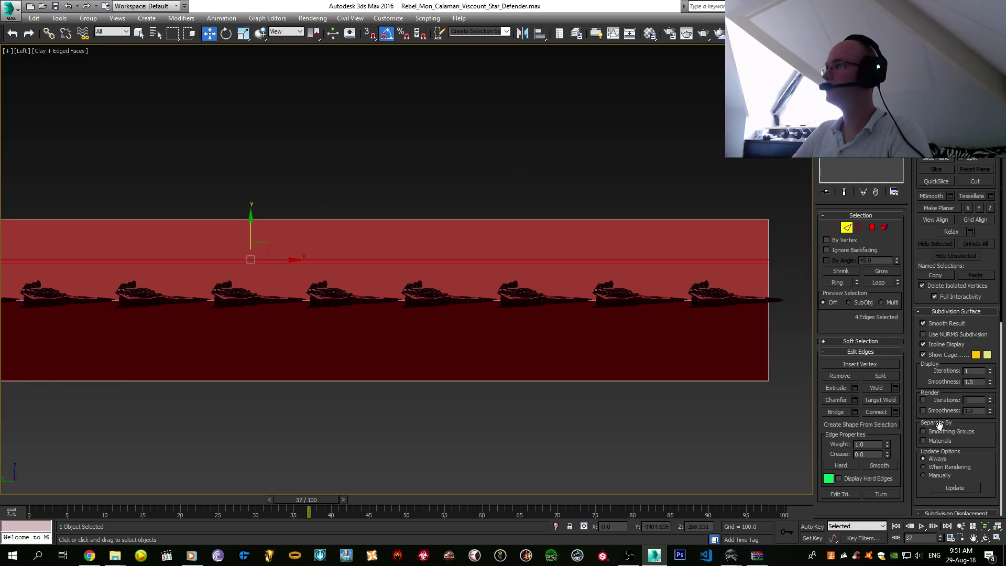
{"action": "left_click", "coordinate": [895, 411]}
{"action": "left_click", "coordinate": [413, 321]}
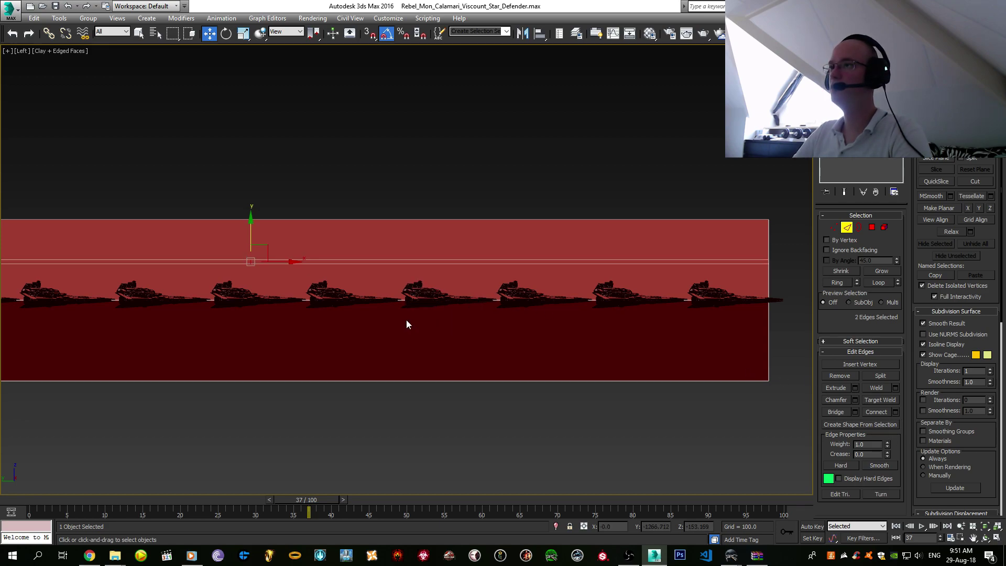
- Check rv_viscount.ALO's profile in Alamo Object Viewer and, back in 3ds Max, slide the short connecting edges lengthwise toward the Star Destroyers' bow direction
{"action": "scroll", "coordinate": [490, 321], "scroll_direction": "down", "scroll_amount": 3}
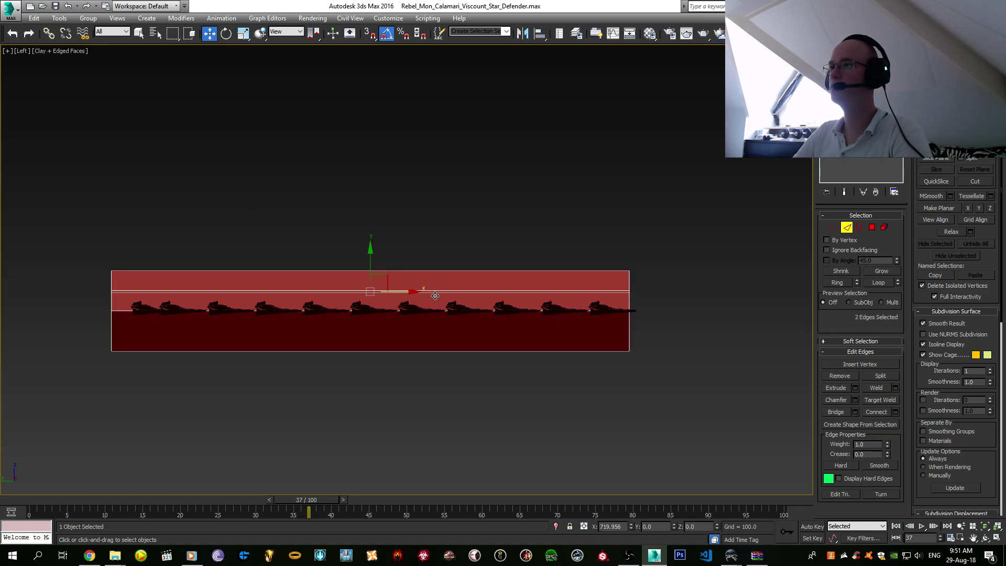
{"action": "mouse_move", "coordinate": [731, 554]}
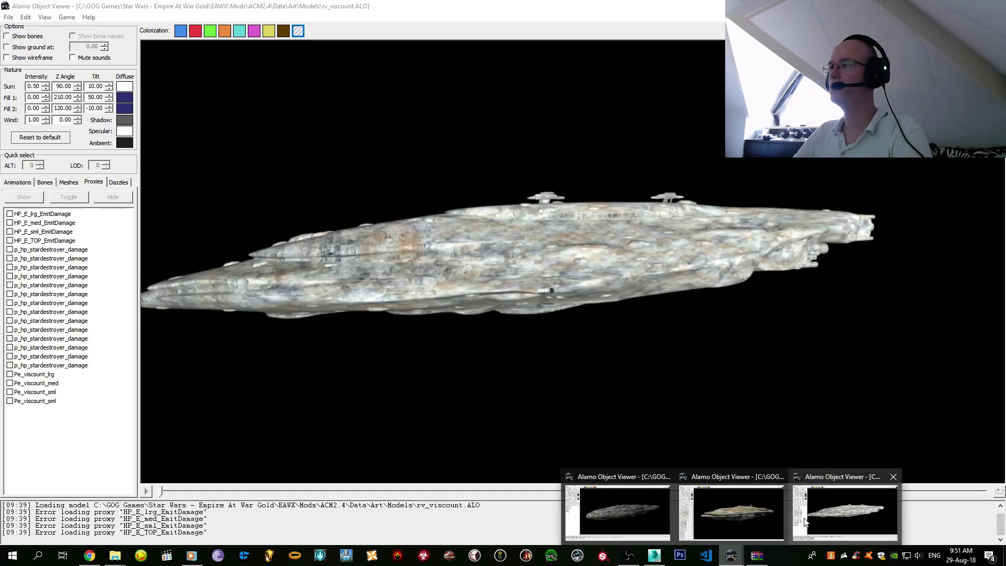
{"action": "left_click", "coordinate": [805, 521]}
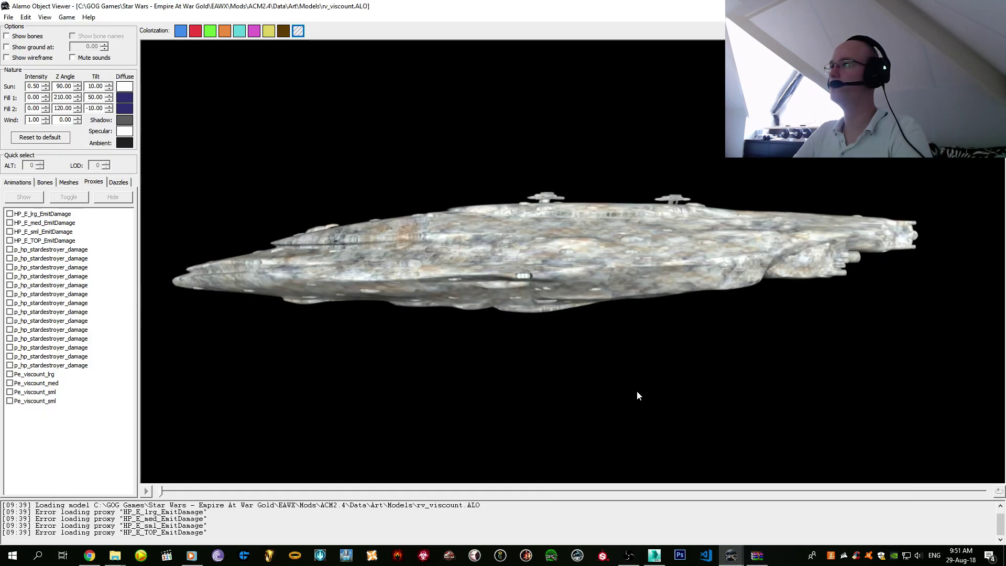
{"action": "left_click", "coordinate": [654, 555]}
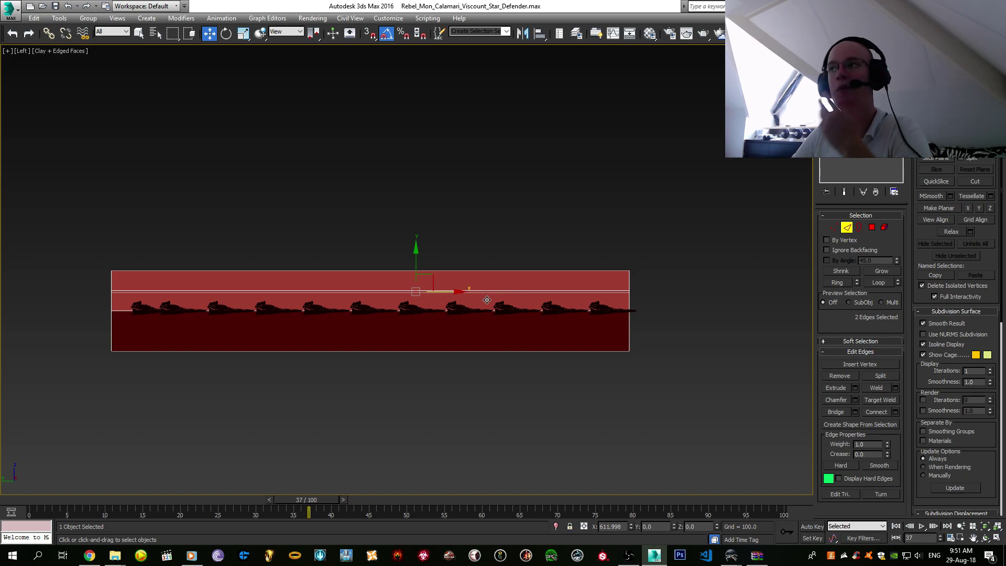
{"action": "left_click_drag", "start_coordinate": [488, 291], "coordinate": [507, 285]}
{"action": "scroll", "coordinate": [507, 282], "scroll_direction": "up", "scroll_amount": 4}
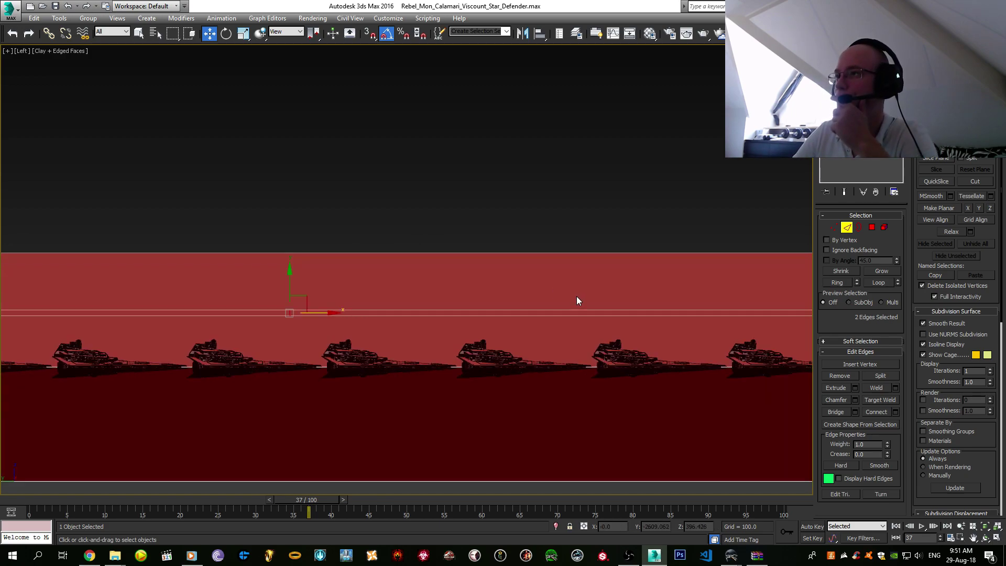
{"action": "scroll", "coordinate": [577, 299], "scroll_direction": "down", "scroll_amount": 3}
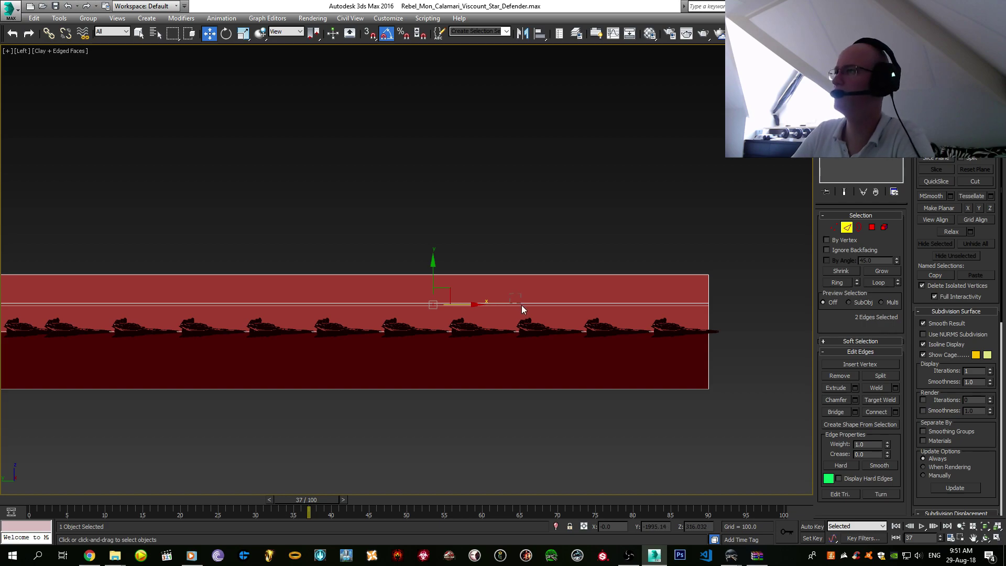
- Try to scale the four bow-end vertices of the two close lengthwise lines narrower across the hull in the front view
{"action": "key", "text": "1"}
{"action": "left_click_drag", "start_coordinate": [664, 301], "coordinate": [757, 315]}
{"action": "key", "text": "f"}
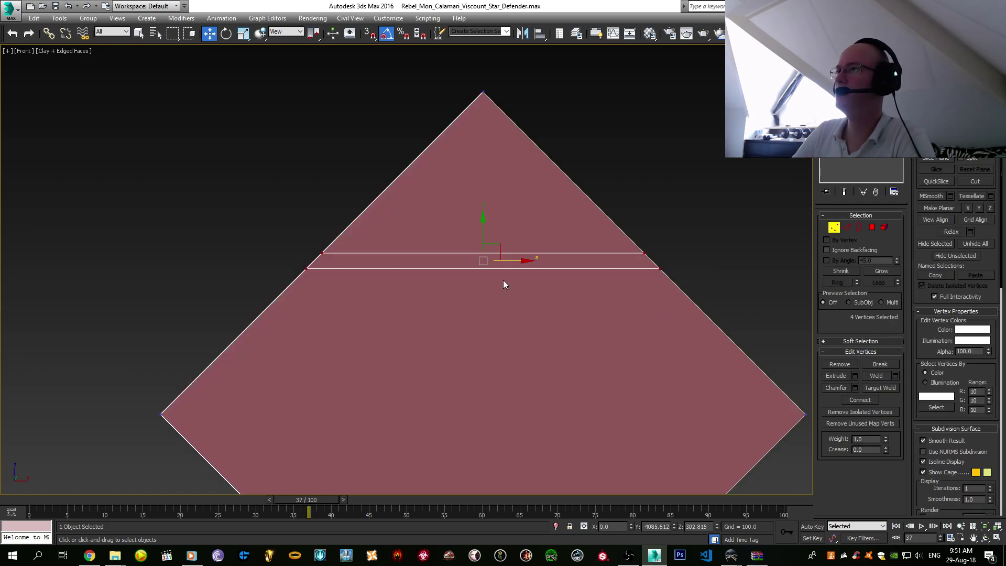
{"action": "key", "text": "r"}
{"action": "left_click_drag", "start_coordinate": [531, 262], "coordinate": [363, 269]}
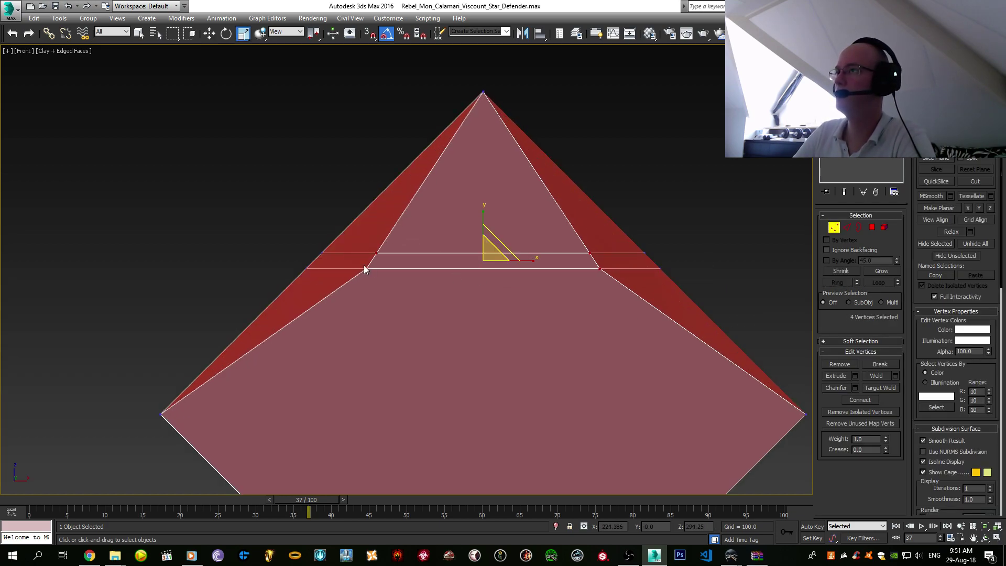
- Try to narrow the lower vertex pair to the upper pair's width and clear the smoothing groups on all hull polygons
{"action": "left_click_drag", "start_coordinate": [646, 284], "coordinate": [646, 285]}
{"action": "left_click_drag", "start_coordinate": [526, 267], "coordinate": [523, 273]}
{"action": "scroll", "coordinate": [523, 273], "scroll_direction": "down", "scroll_amount": 4}
{"action": "key", "text": "4"}
{"action": "left_click_drag", "start_coordinate": [327, 167], "coordinate": [799, 493]}
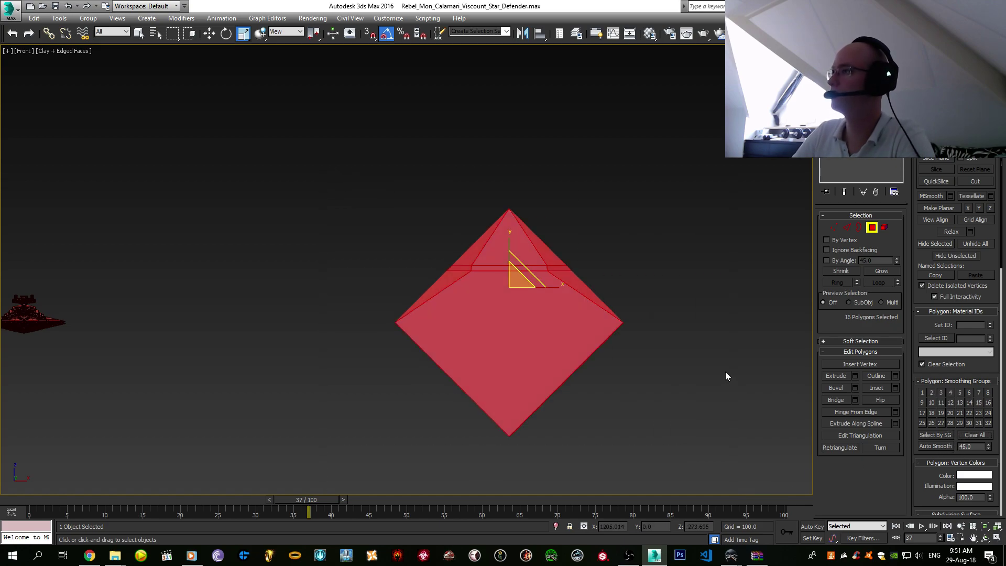
{"action": "key", "text": "1"}
{"action": "scroll", "coordinate": [490, 291], "scroll_direction": "up", "scroll_amount": 2}
{"action": "scroll", "coordinate": [450, 284], "scroll_direction": "up", "scroll_amount": 2}
{"action": "key", "text": "w"}
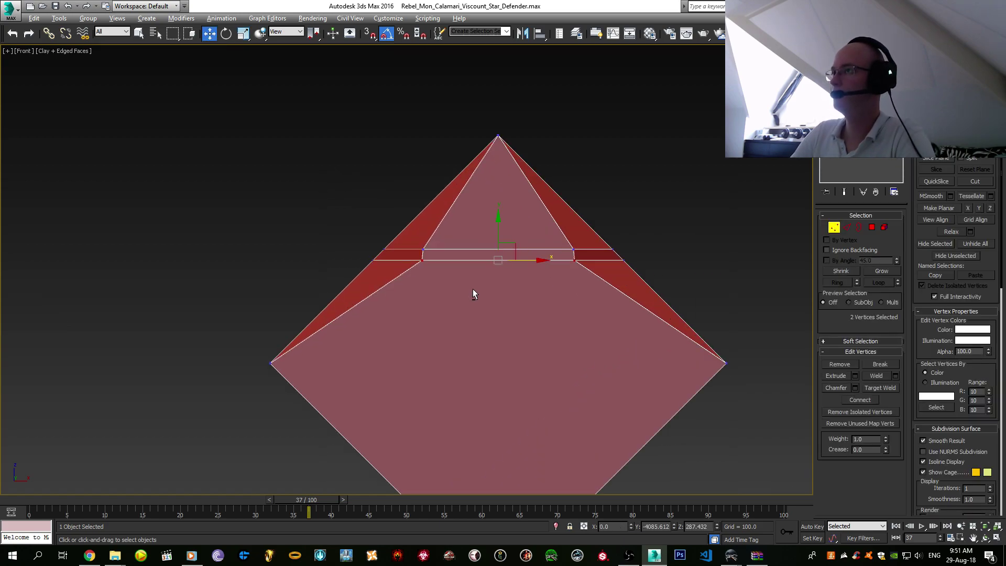
{"action": "mouse_move", "coordinate": [474, 292]}
{"action": "middle_mouse_down", "text": "alt"}
{"action": "mouse_move", "coordinate": [523, 312]}
{"action": "mouse_move", "coordinate": [433, 304]}
{"action": "mouse_move", "coordinate": [420, 287]}
{"action": "mouse_move", "coordinate": [458, 297]}
{"action": "middle_mouse_up", "text": "alt"}
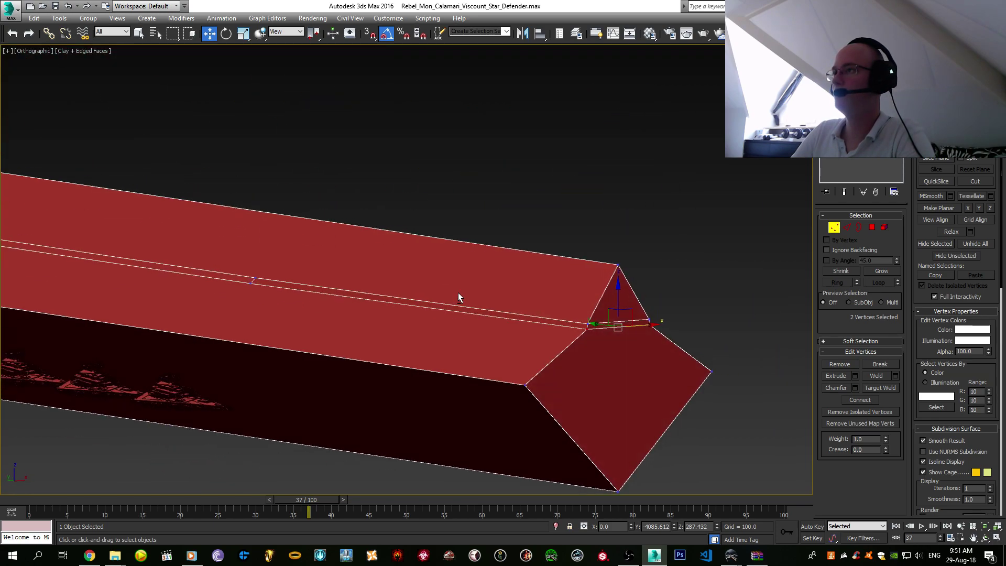
- Undo the bow-end narrowing, the smoothing change and the short connecting edges between the two close lengthwise lines
{"action": "key", "text": "ctrl+z"}
{"action": "key", "text": "ctrl+z"}
{"action": "key", "text": "ctrl+z"}
{"action": "key", "text": "ctrl+z"}
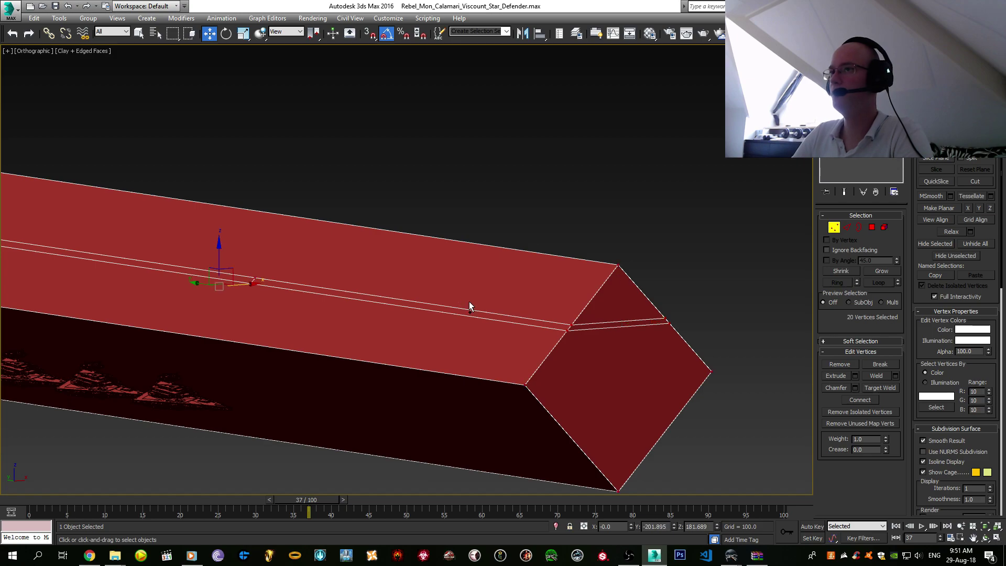
{"action": "key", "text": "ctrl+z"}
{"action": "key", "text": "ctrl+z"}
- Connect all lengthwise hull edges in the left view and slide the new edge ring toward the bow end
{"action": "key", "text": "l"}
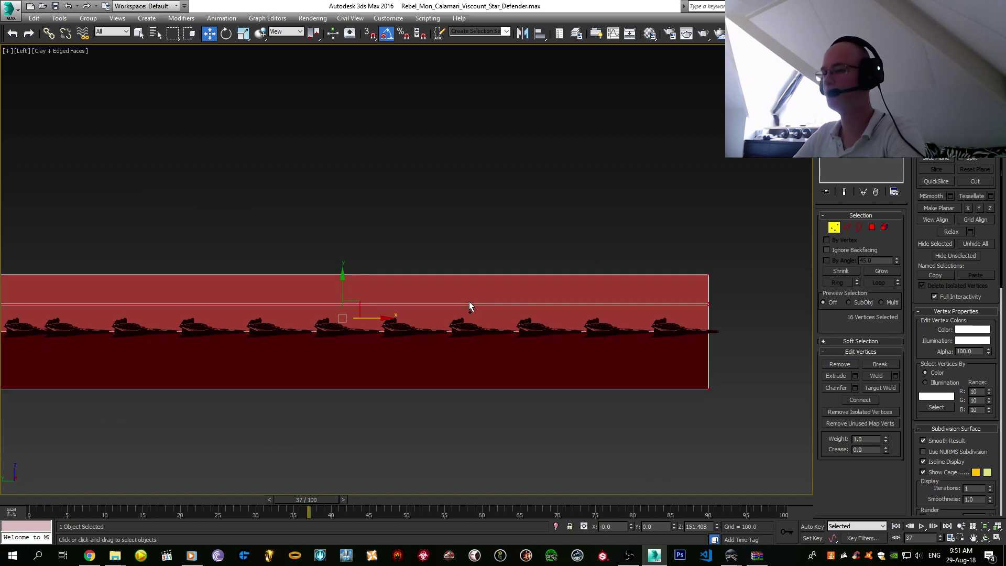
{"action": "scroll", "coordinate": [472, 297], "scroll_direction": "up", "scroll_amount": 2}
{"action": "key", "text": "2"}
{"action": "left_click_drag", "start_coordinate": [393, 224], "coordinate": [474, 348]}
{"action": "left_click", "coordinate": [865, 413]}
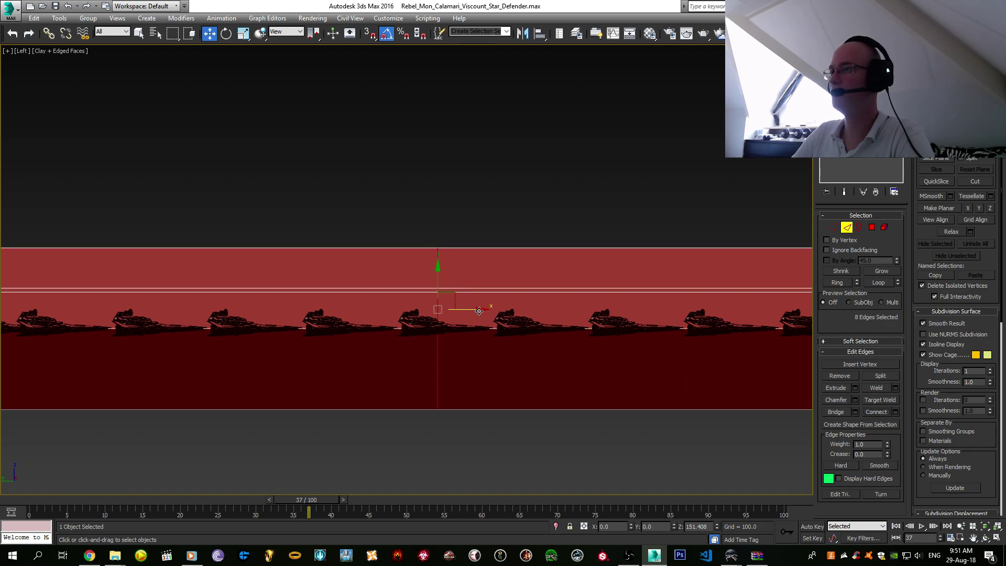
{"action": "left_click_drag", "start_coordinate": [479, 311], "coordinate": [672, 317]}
- Select the four bow-end vertices of the two close lengthwise lines and scale them to 56% widthwise in the front view
{"action": "scroll", "coordinate": [545, 308], "scroll_direction": "down", "scroll_amount": 3}
{"action": "scroll", "coordinate": [565, 272], "scroll_direction": "up", "scroll_amount": 5}
{"action": "key", "text": "1"}
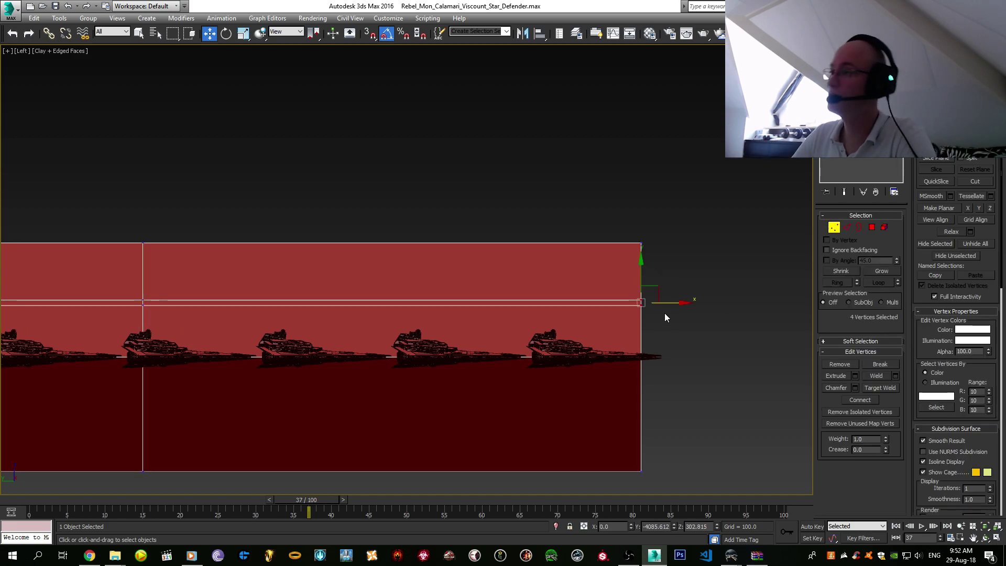
{"action": "key", "text": "f"}
{"action": "key", "text": "r"}
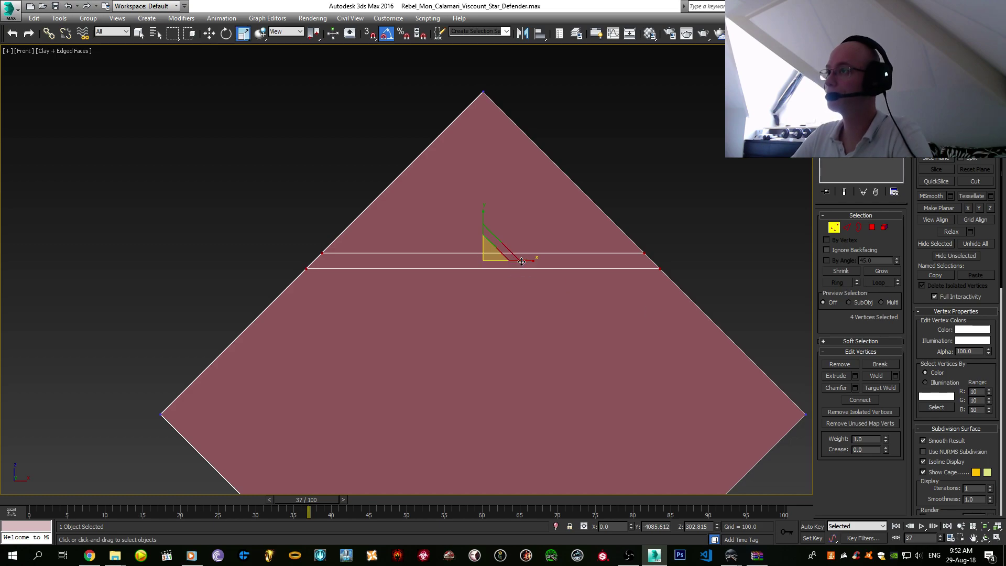
{"action": "left_click_drag", "start_coordinate": [524, 261], "coordinate": [494, 278]}
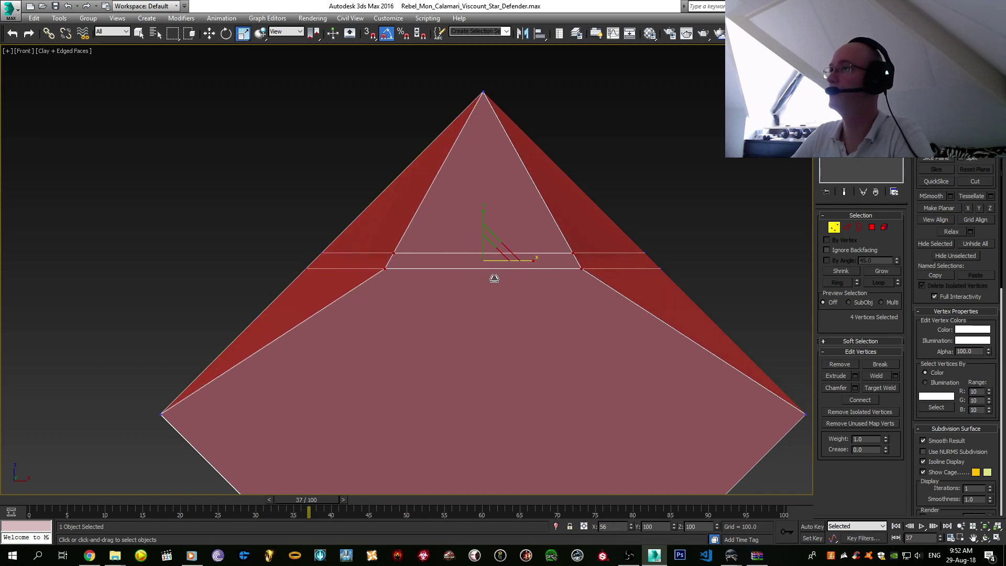
{"action": "key", "text": "w"}
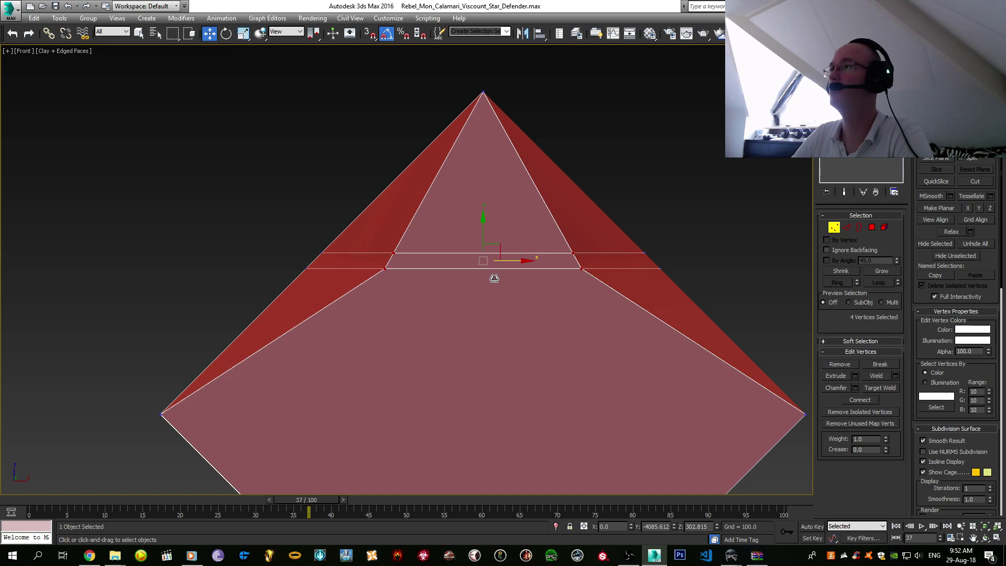
{"action": "scroll", "coordinate": [493, 278], "scroll_direction": "down", "scroll_amount": 3}
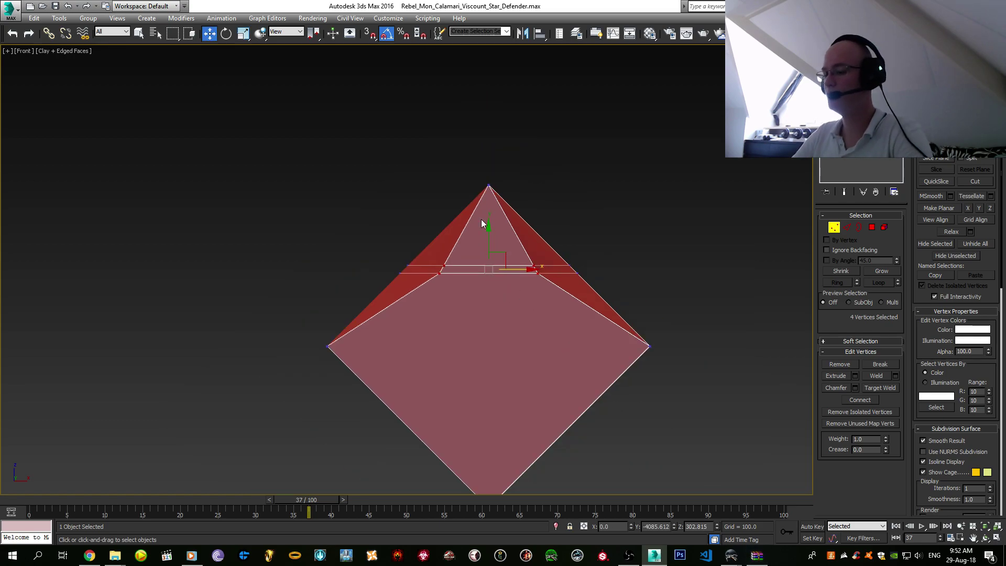
- Lower the apex vertex at the bow end about 142 units in the front view
{"action": "left_click", "coordinate": [488, 186]}
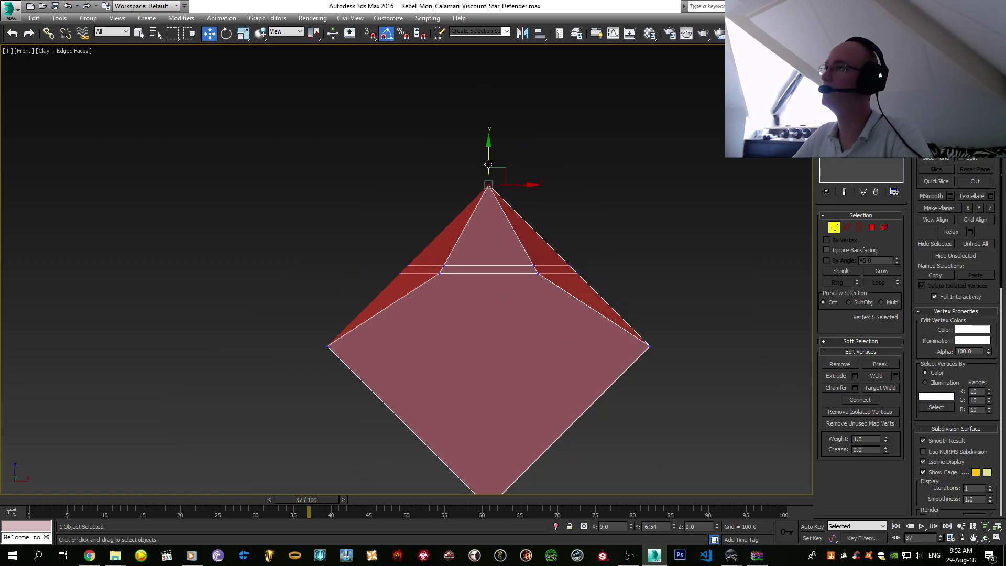
{"action": "left_click_drag", "start_coordinate": [489, 164], "coordinate": [481, 199]}
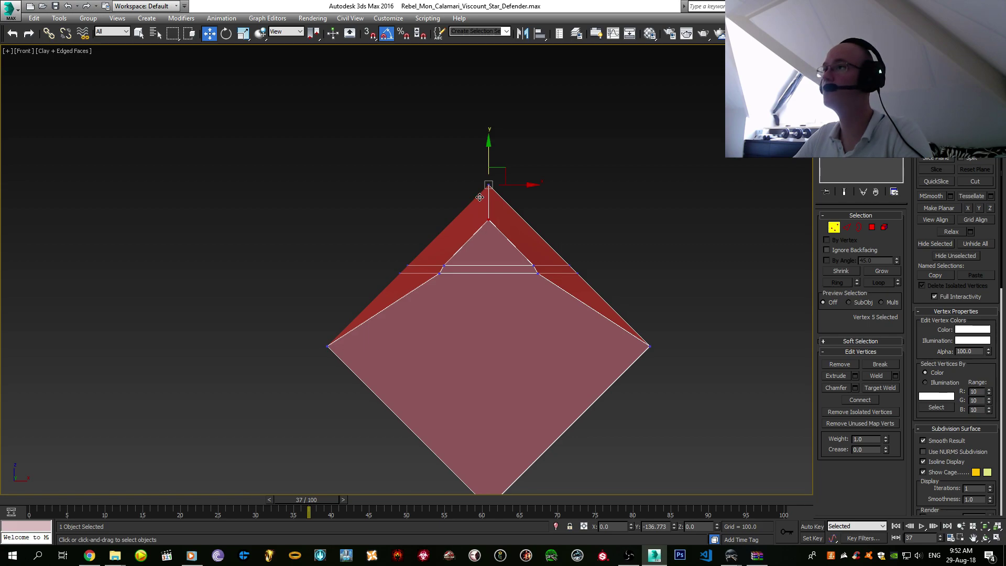
{"action": "scroll", "coordinate": [486, 202], "scroll_direction": "up", "scroll_amount": 5}
{"action": "scroll", "coordinate": [506, 260], "scroll_direction": "up", "scroll_amount": 2}
{"action": "middle_click_drag", "start_coordinate": [507, 260], "coordinate": [479, 148]}
{"action": "left_click_drag", "start_coordinate": [465, 119], "coordinate": [455, 127]}
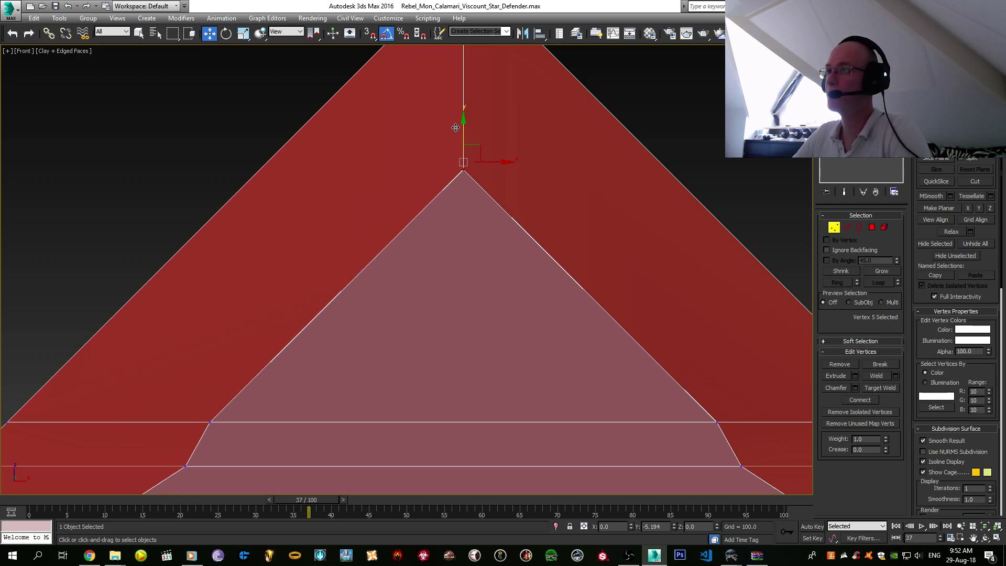
- Scale the lower pair of inset bow-end vertices widthwise until it sits slightly inside the upper pair
{"action": "scroll", "coordinate": [501, 305], "scroll_direction": "down", "scroll_amount": 4}
{"action": "left_click_drag", "start_coordinate": [377, 361], "coordinate": [635, 371]}
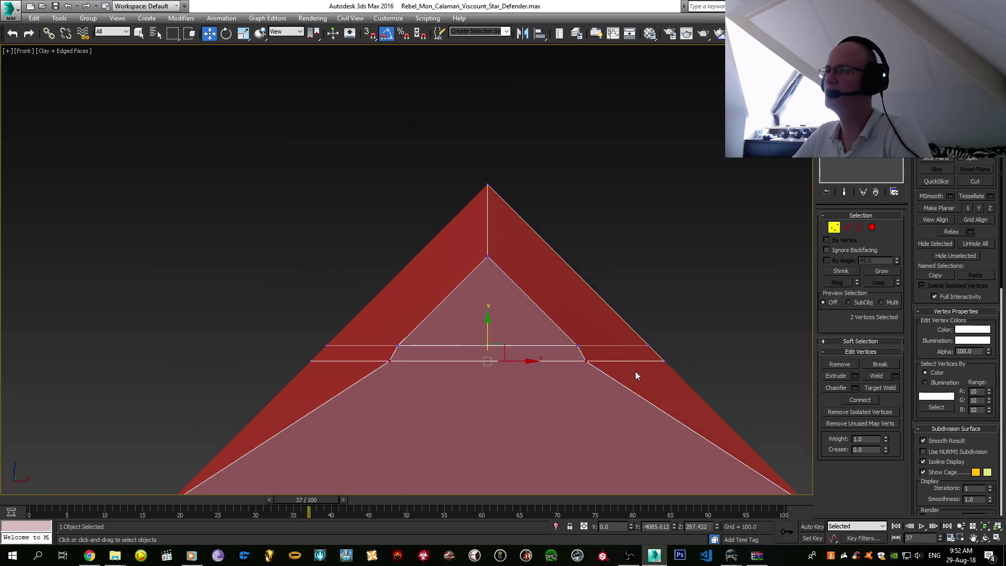
{"action": "key", "text": "r"}
{"action": "left_click_drag", "start_coordinate": [532, 357], "coordinate": [521, 369]}
{"action": "key", "text": "w"}
- Select all hull polygons and clear their smoothing groups so the tapered bow section shades flat
{"action": "scroll", "coordinate": [521, 287], "scroll_direction": "down", "scroll_amount": 3}
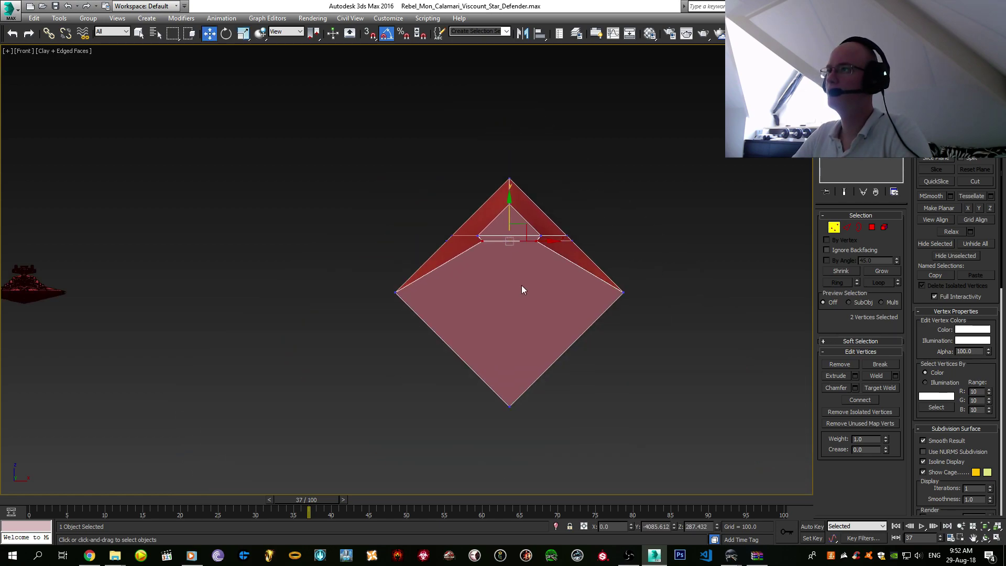
{"action": "middle_click_drag", "start_coordinate": [521, 287], "coordinate": [480, 319], "text": "alt"}
{"action": "scroll", "coordinate": [458, 310], "scroll_direction": "up", "scroll_amount": 5}
{"action": "middle_click_drag", "start_coordinate": [567, 312], "coordinate": [664, 353], "text": "alt"}
{"action": "scroll", "coordinate": [664, 353], "scroll_direction": "down", "scroll_amount": 3}
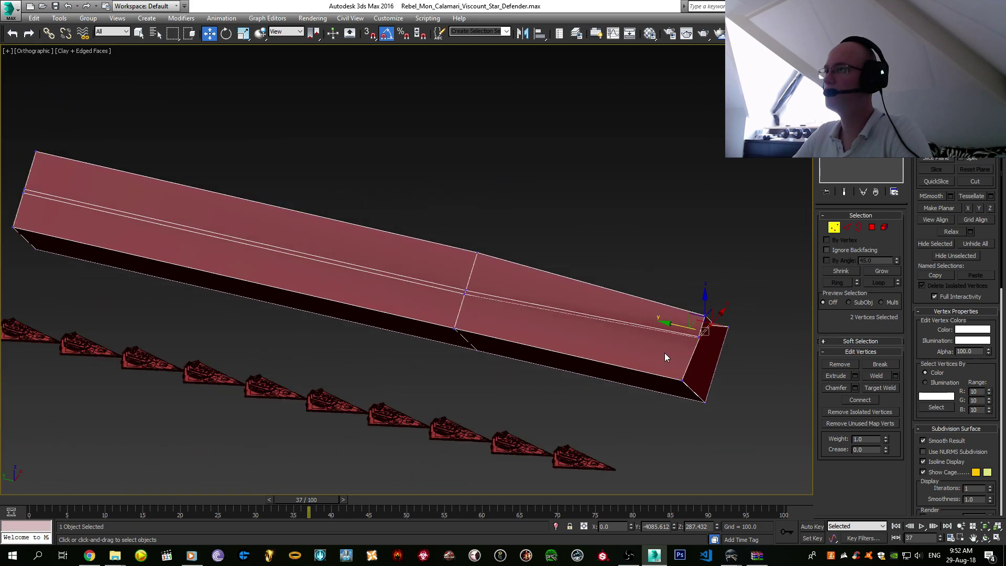
{"action": "left_click", "coordinate": [872, 226]}
{"action": "scroll", "coordinate": [708, 234], "scroll_direction": "down", "scroll_amount": 3}
{"action": "left_click_drag", "start_coordinate": [281, 162], "coordinate": [696, 373]}
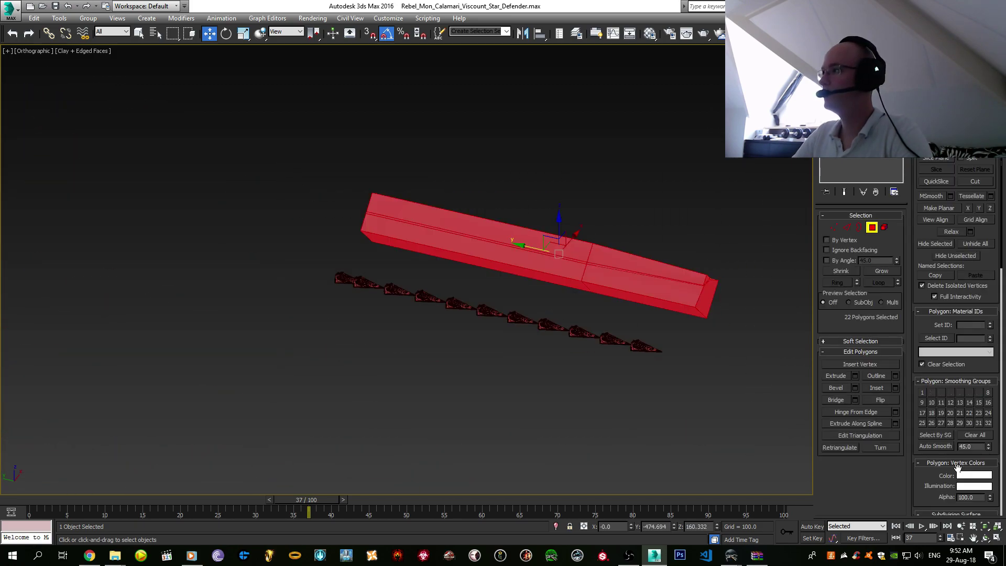
{"action": "scroll", "coordinate": [771, 376], "scroll_direction": "up", "scroll_amount": 3}
{"action": "left_click", "coordinate": [777, 361]}
{"action": "middle_click_drag", "start_coordinate": [636, 202], "coordinate": [632, 314]}
{"action": "scroll", "coordinate": [631, 316], "scroll_direction": "up", "scroll_amount": 3}
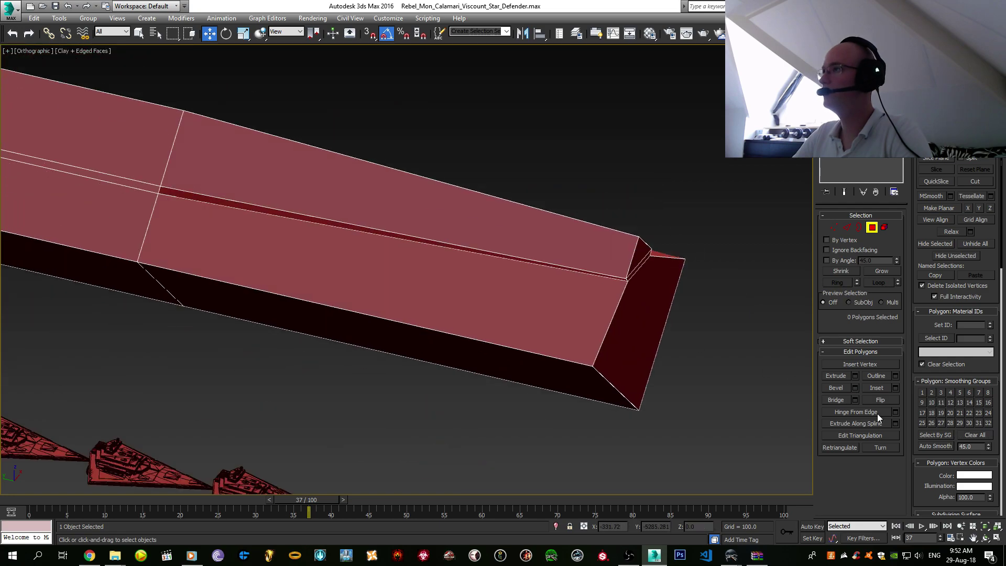
- Move the four bow-end vertices of the narrow strip about 811 units back from the bow in the left view
{"action": "left_click", "coordinate": [834, 226]}
{"action": "scroll", "coordinate": [677, 285], "scroll_direction": "up", "scroll_amount": 2}
{"action": "middle_click_drag", "start_coordinate": [676, 285], "coordinate": [600, 285]}
{"action": "key", "text": "l"}
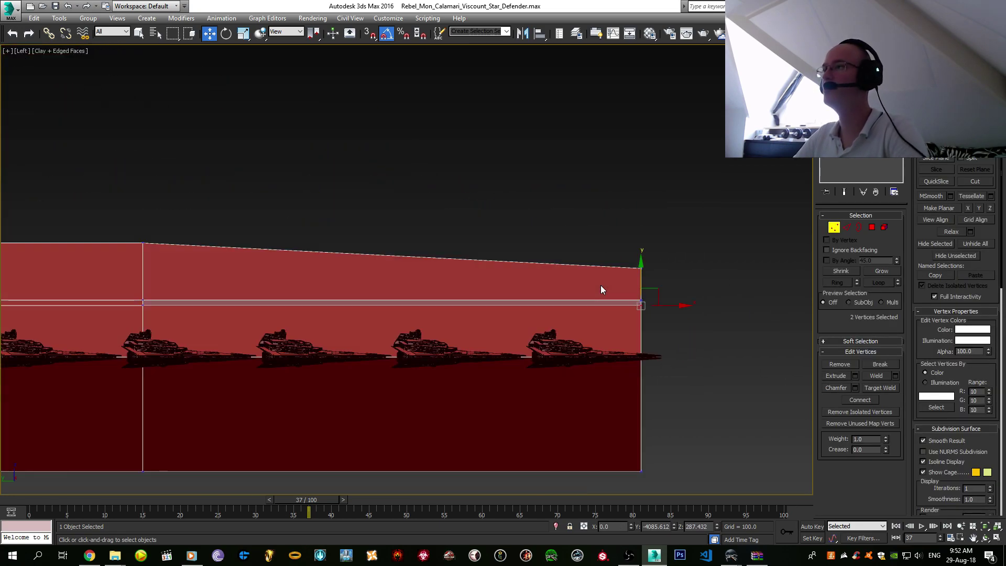
{"action": "left_click", "coordinate": [659, 297]}
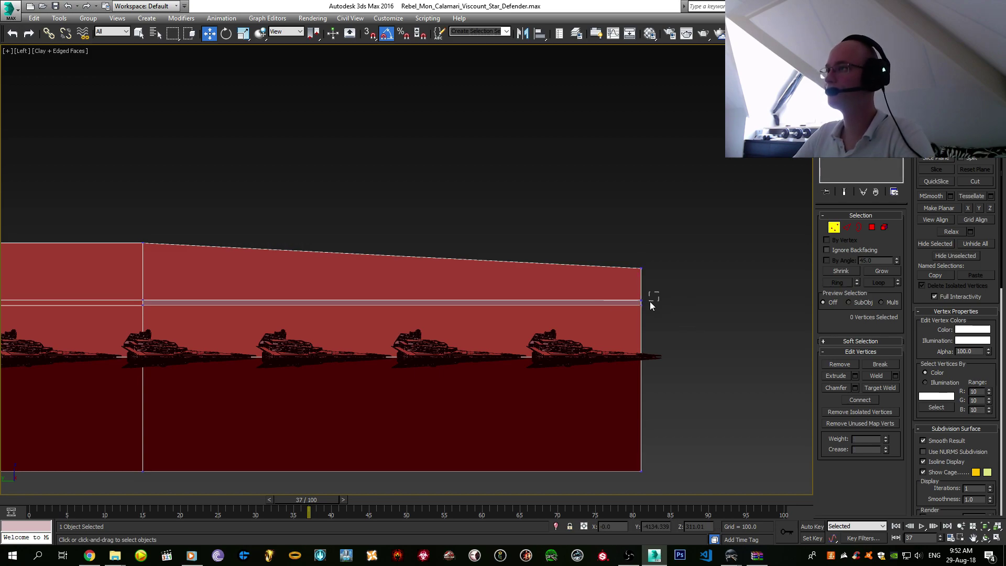
{"action": "scroll", "coordinate": [650, 306], "scroll_direction": "up", "scroll_amount": 5}
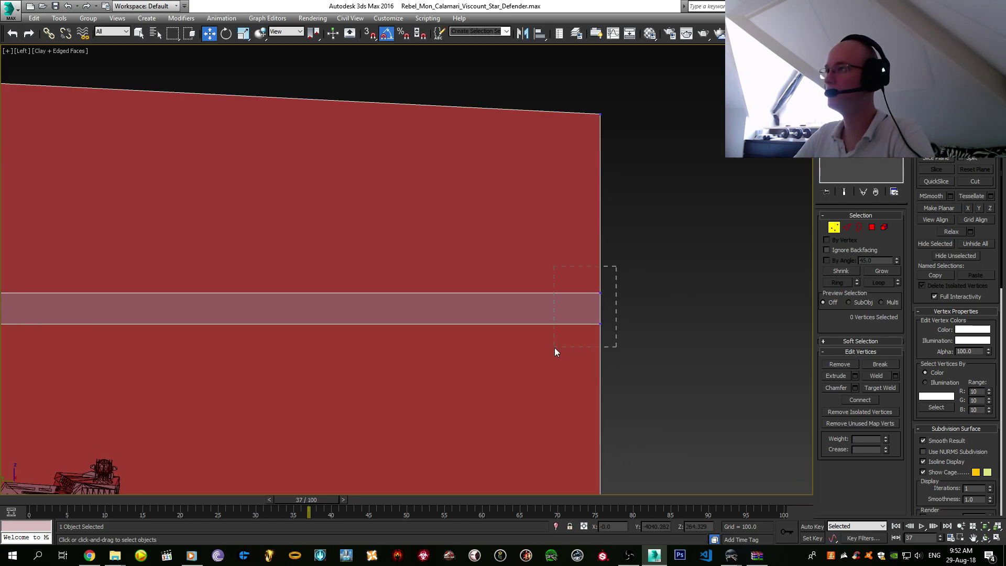
{"action": "left_click_drag", "start_coordinate": [554, 347], "coordinate": [554, 348]}
{"action": "scroll", "coordinate": [611, 321], "scroll_direction": "down", "scroll_amount": 5}
{"action": "left_click_drag", "start_coordinate": [643, 317], "coordinate": [440, 325]}
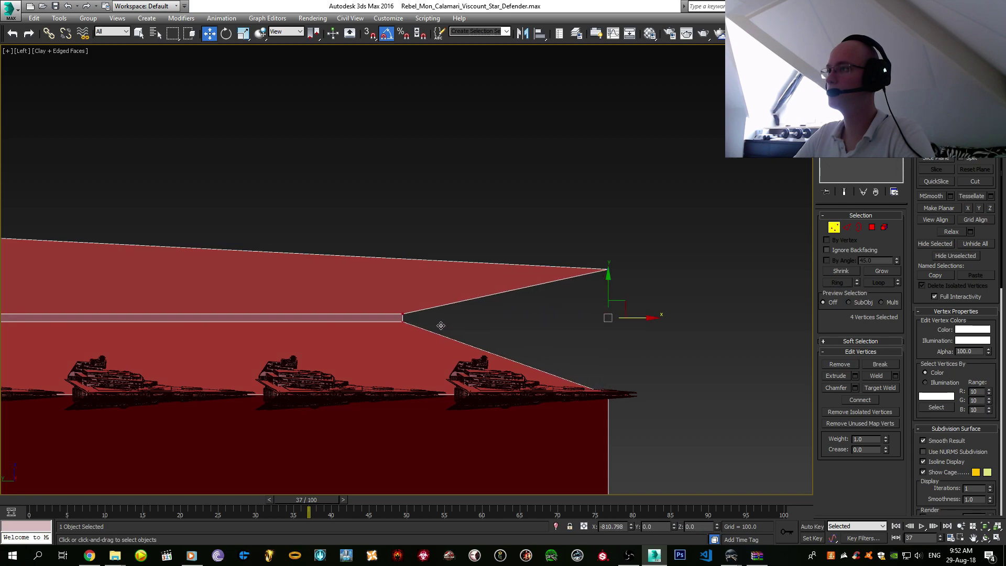
- Pull the bow's apex vertex back along the hull so it slightly overhangs the strip's end
{"action": "left_click", "coordinate": [607, 269]}
{"action": "left_click_drag", "start_coordinate": [648, 270], "coordinate": [452, 275]}
{"action": "scroll", "coordinate": [452, 274], "scroll_direction": "down", "scroll_amount": 5}
{"action": "left_click", "coordinate": [477, 314]}
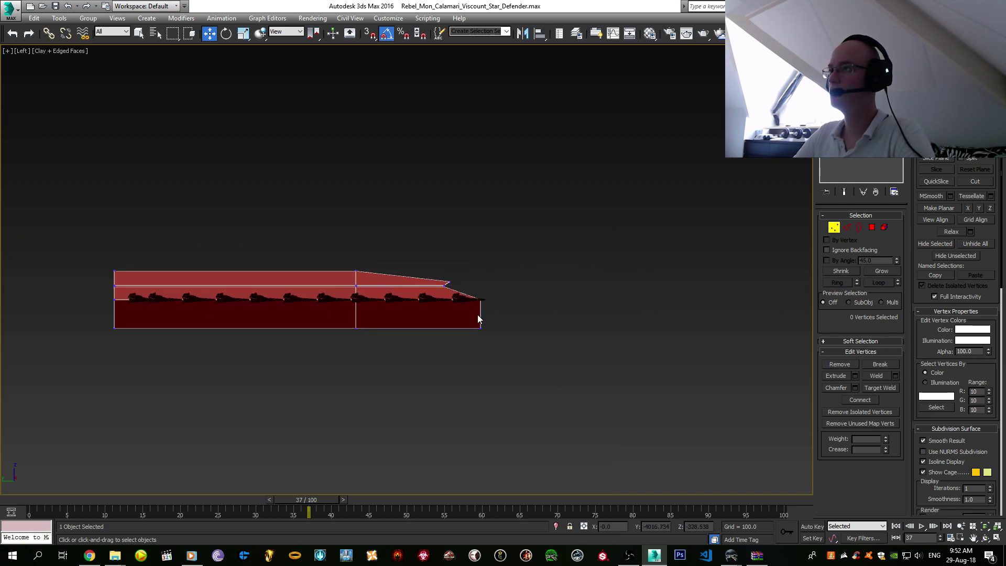
{"action": "scroll", "coordinate": [476, 315], "scroll_direction": "up", "scroll_amount": 2}
- Compare the upper bow overhang of rv_viscount.ALO and Viscount.ALO in Alamo Object Viewer with the hull in 3ds Max
{"action": "mouse_move", "coordinate": [733, 557]}
{"action": "mouse_move", "coordinate": [733, 511]}
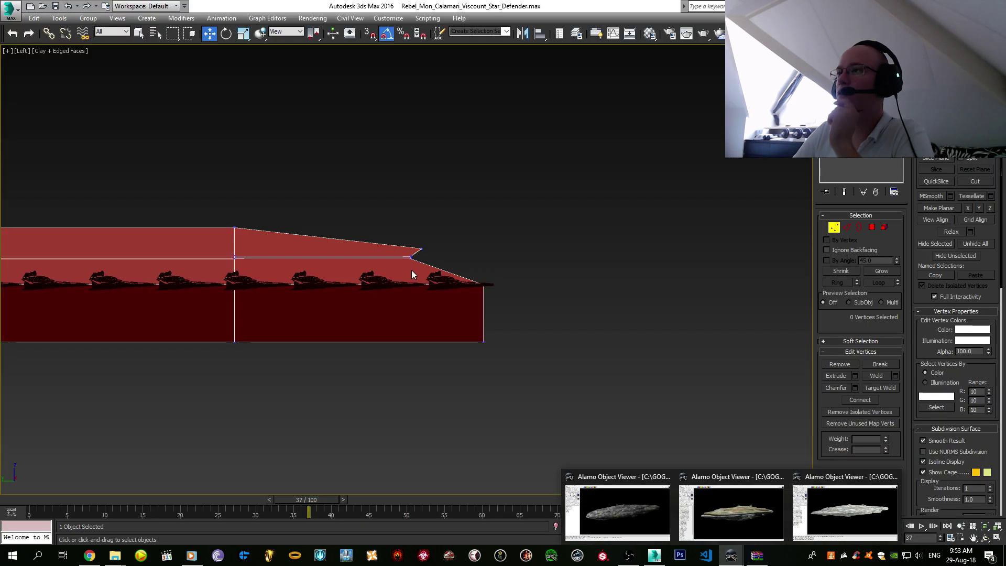
{"action": "middle_click_drag", "start_coordinate": [412, 270], "coordinate": [467, 283]}
{"action": "scroll", "coordinate": [504, 272], "scroll_direction": "up", "scroll_amount": 2}
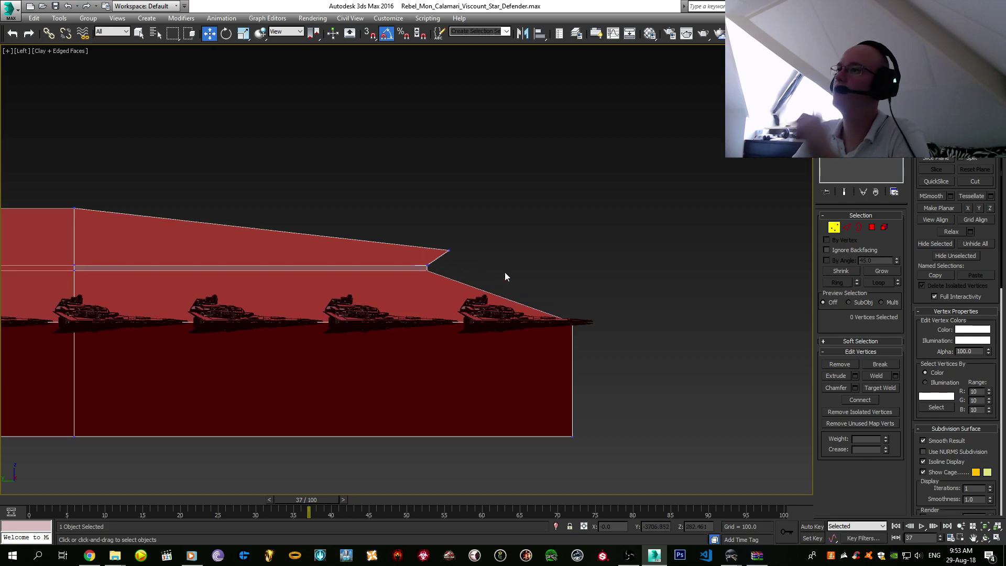
{"action": "scroll", "coordinate": [431, 245], "scroll_direction": "up", "scroll_amount": 1}
{"action": "middle_click_drag", "start_coordinate": [431, 245], "coordinate": [771, 253]}
{"action": "scroll", "coordinate": [771, 252], "scroll_direction": "down", "scroll_amount": 5}
{"action": "scroll", "coordinate": [561, 256], "scroll_direction": "up", "scroll_amount": 5}
{"action": "scroll", "coordinate": [415, 231], "scroll_direction": "up", "scroll_amount": 3}
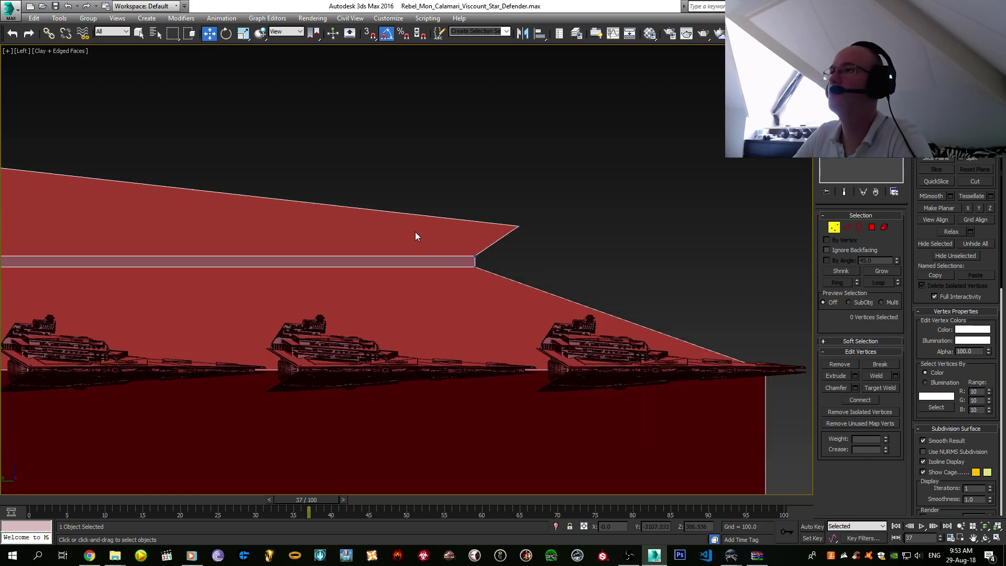
{"action": "left_click_drag", "start_coordinate": [415, 231], "coordinate": [564, 307]}
{"action": "scroll", "coordinate": [563, 307], "scroll_direction": "down", "scroll_amount": 5}
{"action": "mouse_move", "coordinate": [812, 531]}
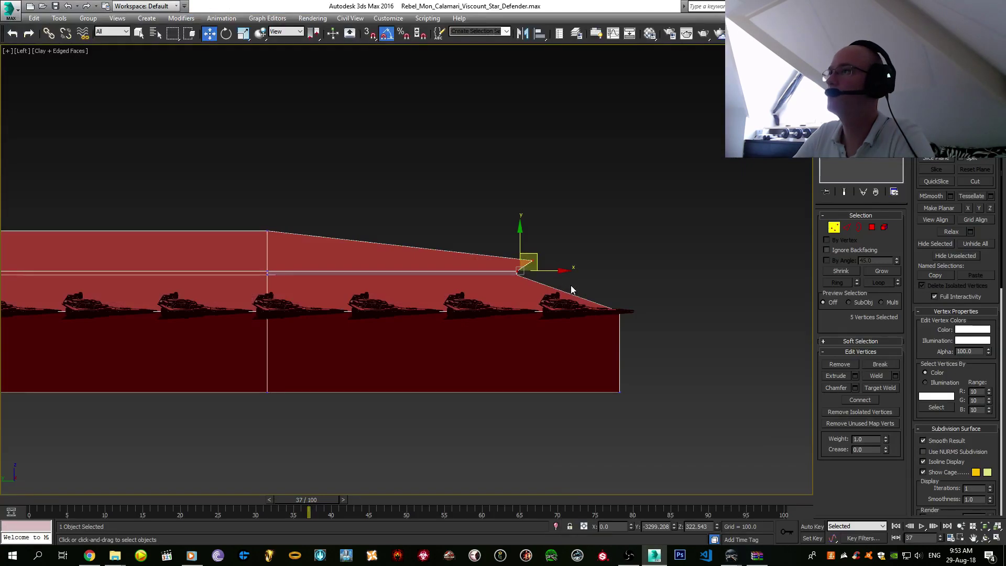
- Back in 3ds Max, move the apex vertex slightly farther from the bow and select the two bow-end side vertices
{"action": "scroll", "coordinate": [570, 285], "scroll_direction": "up", "scroll_amount": 3}
{"action": "left_click_drag", "start_coordinate": [487, 218], "coordinate": [536, 254]}
{"action": "middle_click_drag", "start_coordinate": [545, 268], "coordinate": [484, 210]}
{"action": "scroll", "coordinate": [483, 210], "scroll_direction": "down", "scroll_amount": 2}
{"action": "left_click_drag", "start_coordinate": [549, 268], "coordinate": [680, 378]}
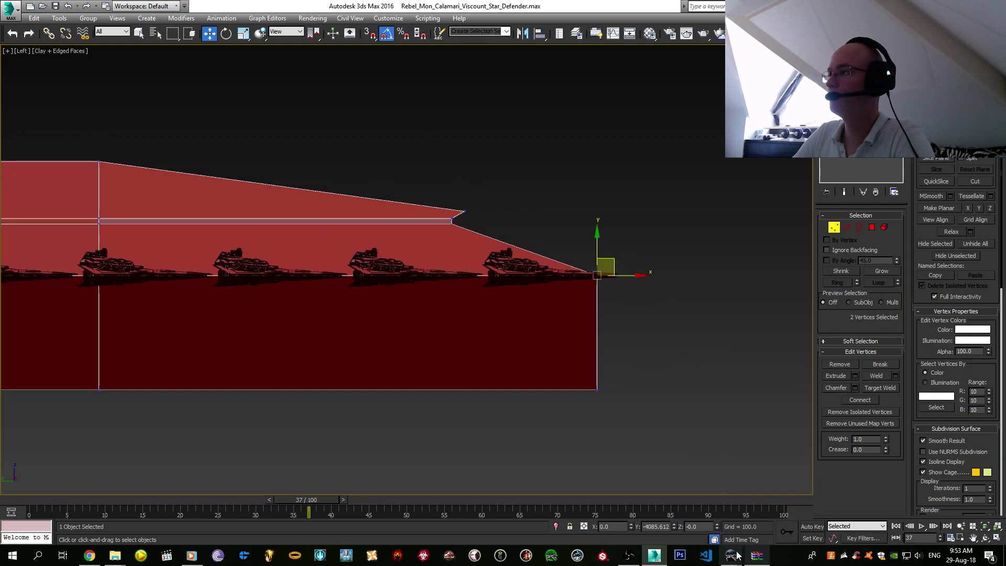
- Switch to Alamo Object Viewer and examine rv_viscount.ALO's bow outline by tilting the model
{"action": "mouse_move", "coordinate": [730, 556]}
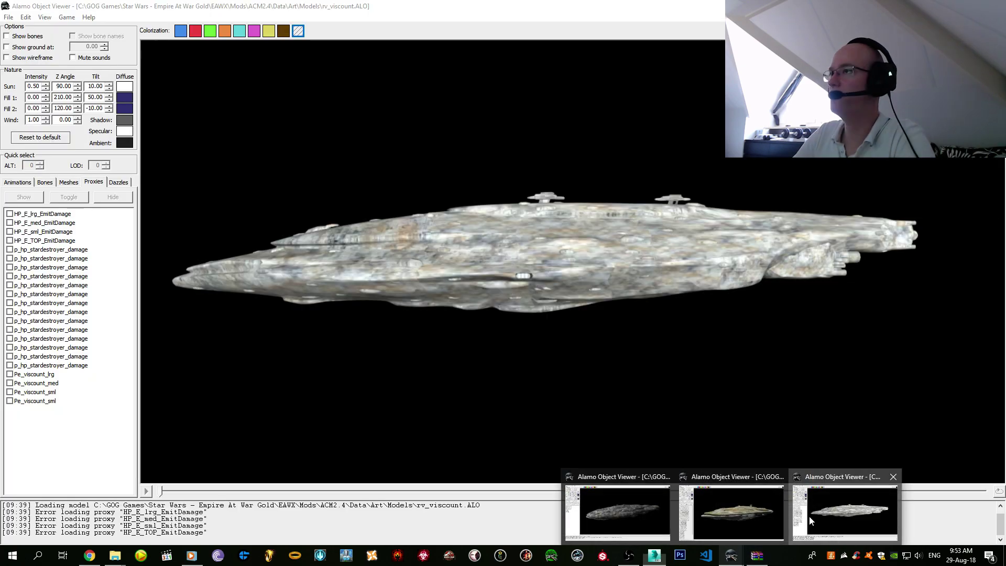
{"action": "left_click", "coordinate": [808, 517]}
{"action": "left_click_drag", "start_coordinate": [464, 231], "coordinate": [470, 303]}
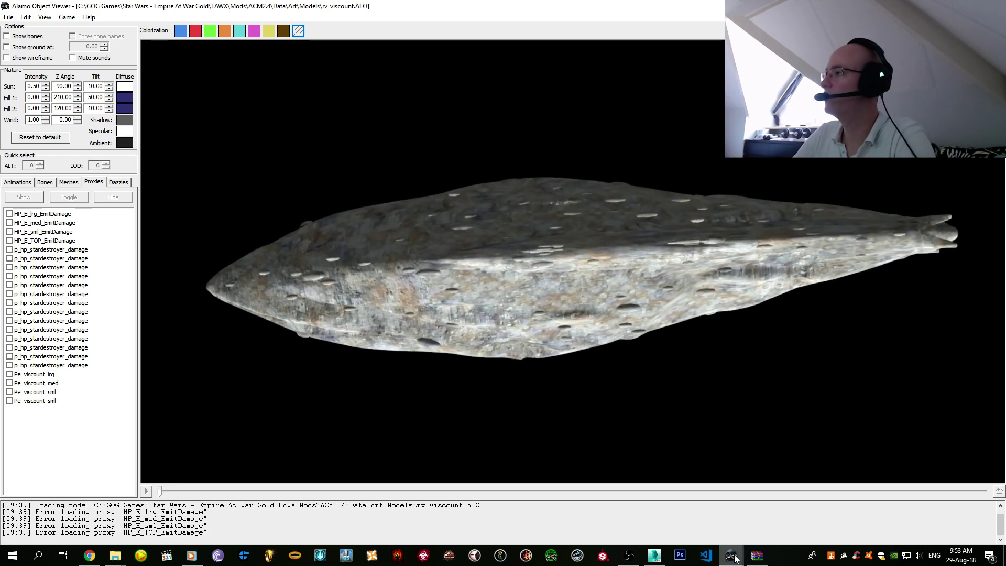
- Return to 3ds Max, select the five upper bow vertices and scale them narrower across the hull's width
{"action": "left_click", "coordinate": [655, 556]}
{"action": "middle_click_drag", "start_coordinate": [512, 334], "coordinate": [418, 386]}
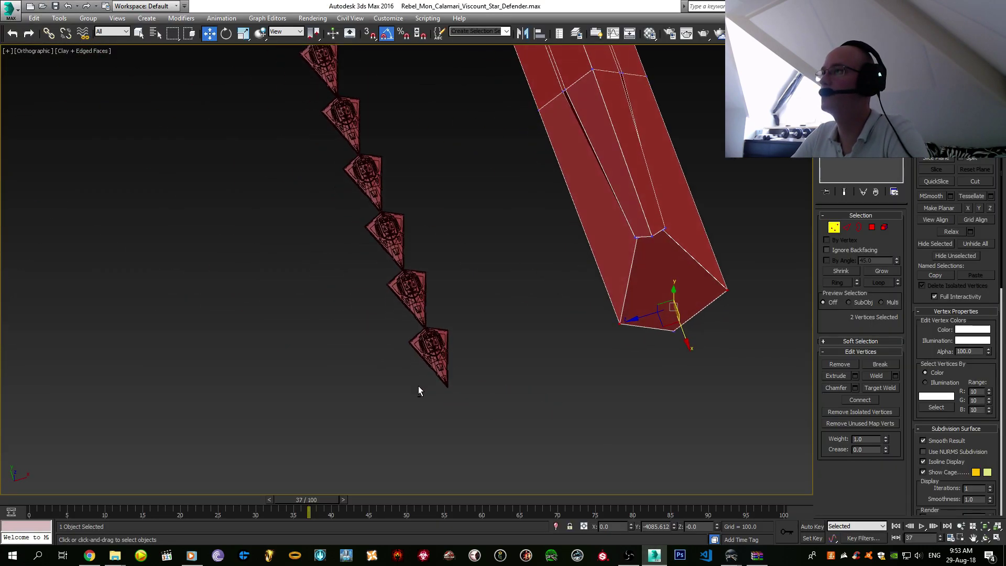
{"action": "middle_click_drag", "start_coordinate": [562, 286], "coordinate": [420, 319]}
{"action": "scroll", "coordinate": [420, 318], "scroll_direction": "up", "scroll_amount": 4}
{"action": "left_click", "coordinate": [520, 331]}
{"action": "middle_click_drag", "start_coordinate": [556, 256], "coordinate": [408, 399]}
{"action": "left_click_drag", "start_coordinate": [260, 178], "coordinate": [520, 309]}
{"action": "key", "text": "r"}
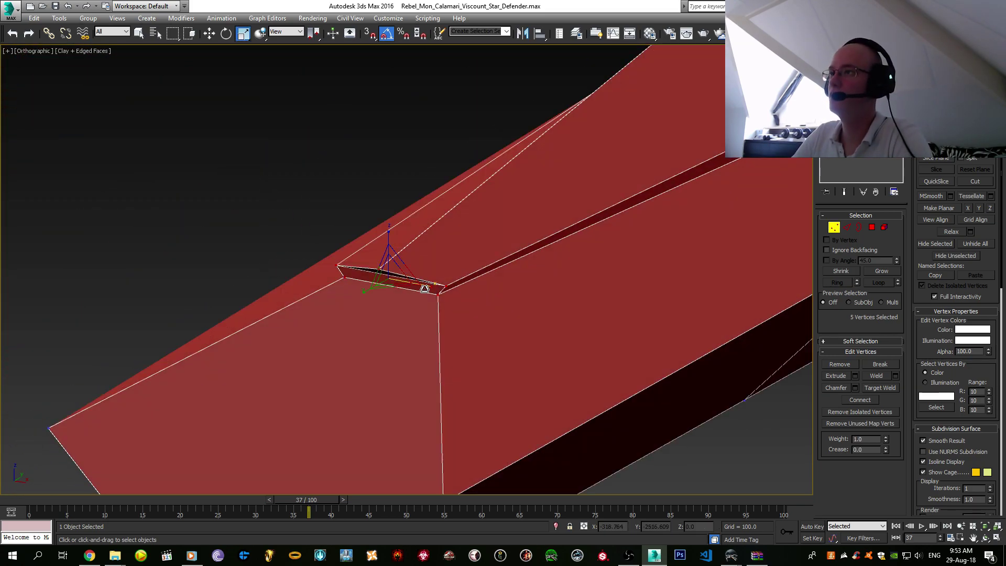
{"action": "left_click_drag", "start_coordinate": [423, 285], "coordinate": [382, 286]}
{"action": "key", "text": "w"}
{"action": "scroll", "coordinate": [346, 307], "scroll_direction": "down", "scroll_amount": 5}
{"action": "middle_click_drag", "start_coordinate": [297, 321], "coordinate": [334, 300]}
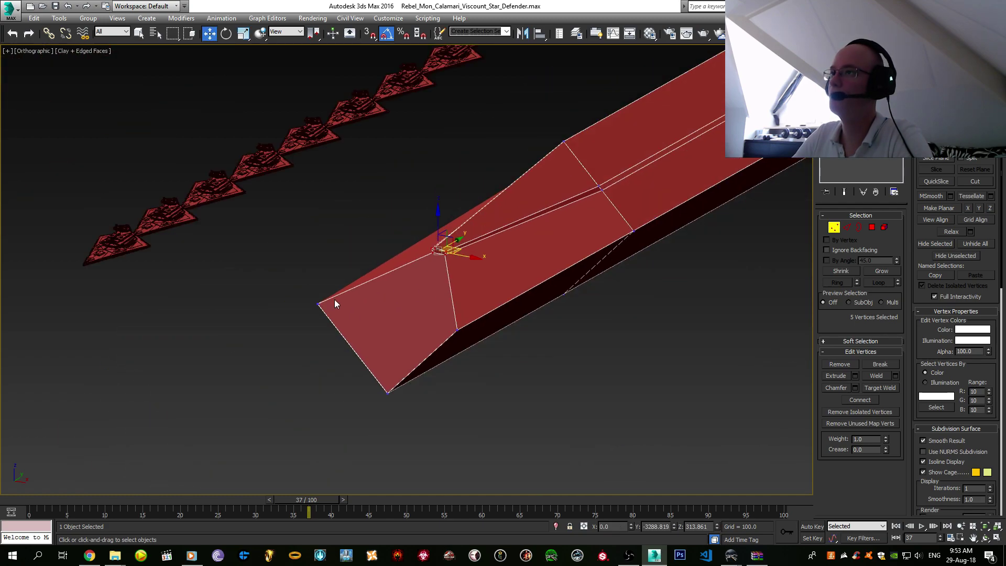
- Connect the two lower slanted edges of the bow end with one new edge and raise it level with the side corner vertices
{"action": "scroll", "coordinate": [341, 324], "scroll_direction": "up", "scroll_amount": 5}
{"action": "key", "text": "2"}
{"action": "left_click", "coordinate": [335, 352]}
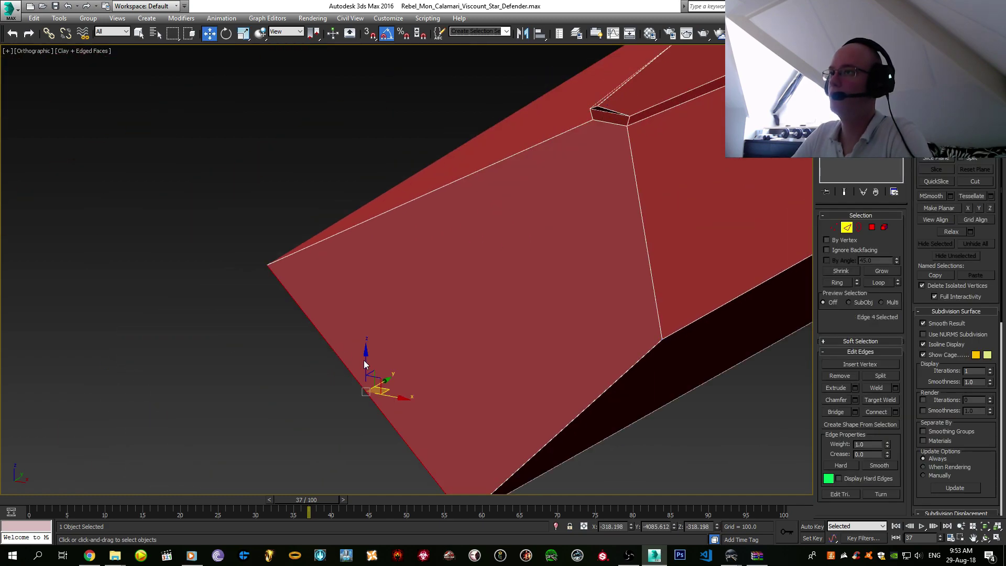
{"action": "left_click", "coordinate": [597, 402], "text": "ctrl"}
{"action": "middle_click_drag", "start_coordinate": [533, 387], "coordinate": [637, 381], "text": "alt"}
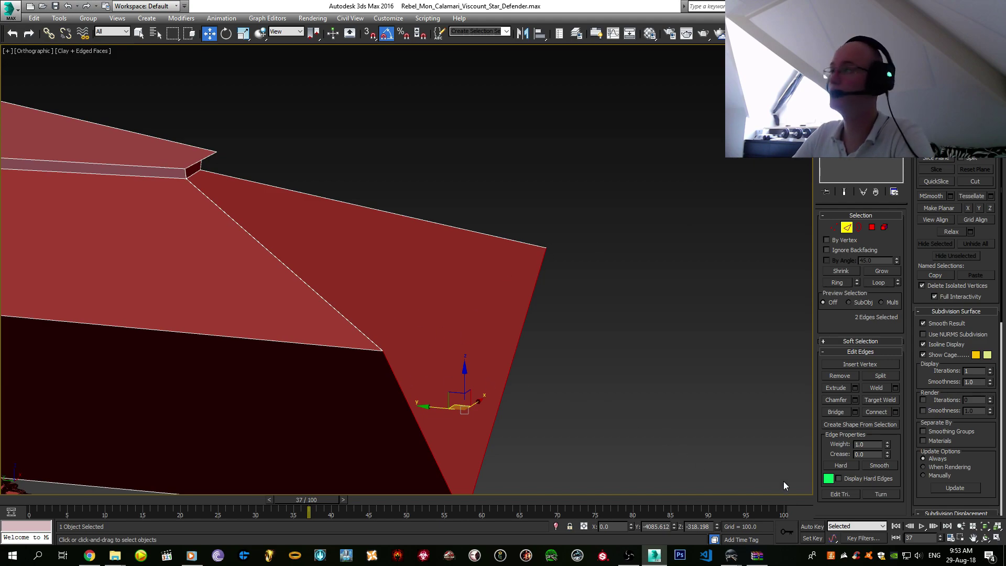
{"action": "left_click", "coordinate": [893, 413]}
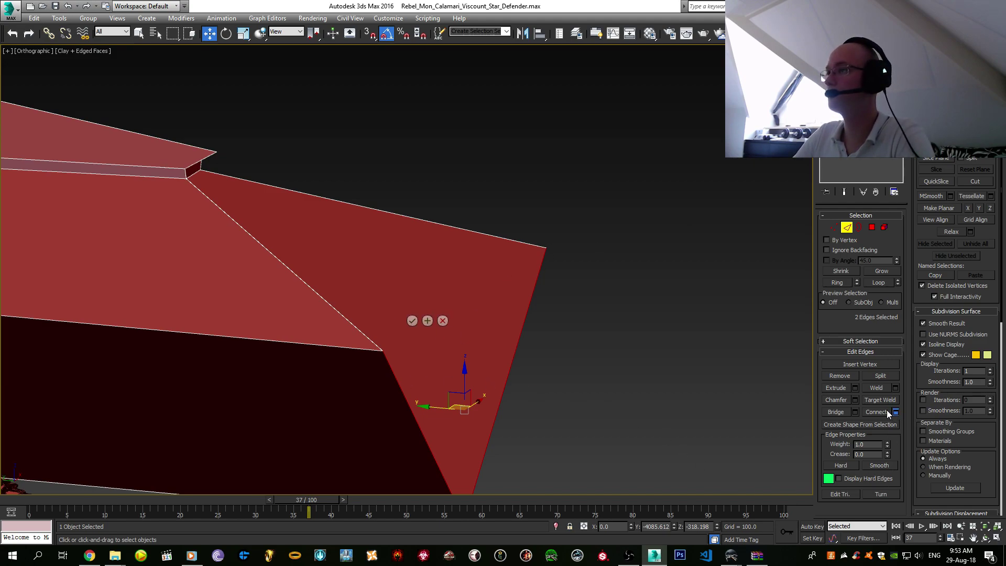
{"action": "left_click", "coordinate": [410, 317]}
{"action": "left_click_drag", "start_coordinate": [465, 376], "coordinate": [458, 187]}
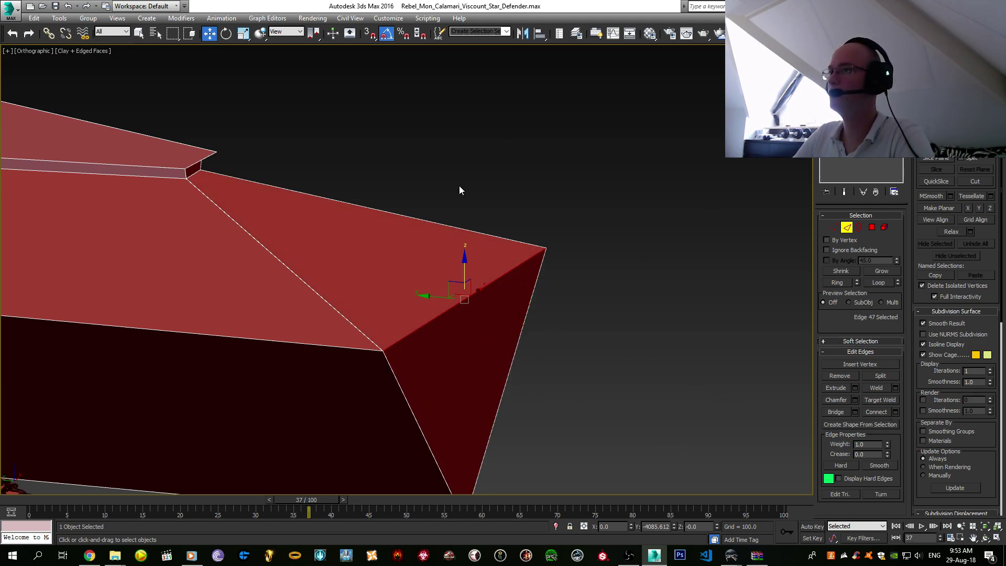
- Weld the raised edge's end vertices to the hull's side corner vertices with a 0.1 threshold
{"action": "key", "text": "1"}
{"action": "left_click", "coordinate": [894, 377]}
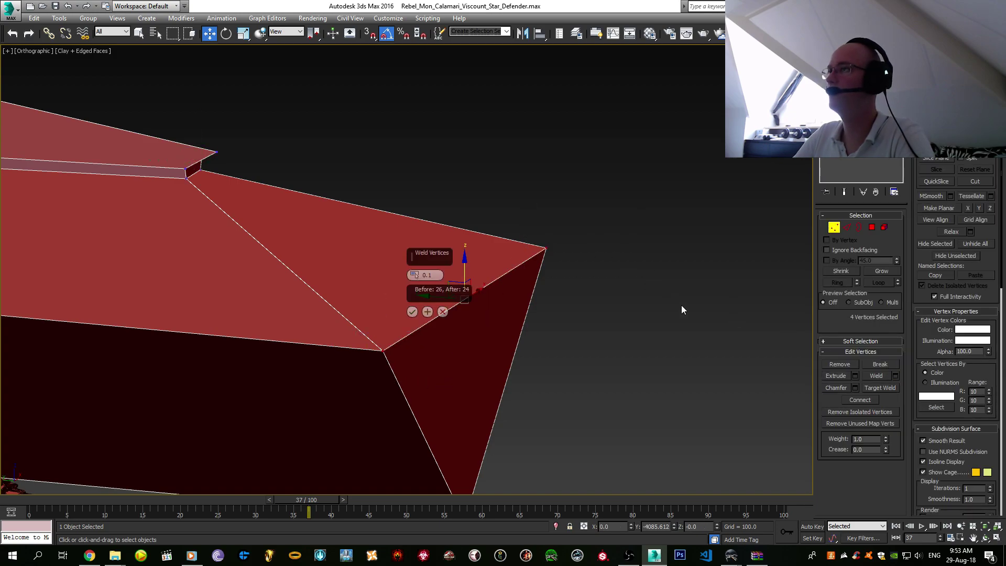
{"action": "left_click", "coordinate": [411, 309]}
{"action": "middle_click_drag", "start_coordinate": [432, 340], "coordinate": [459, 252]}
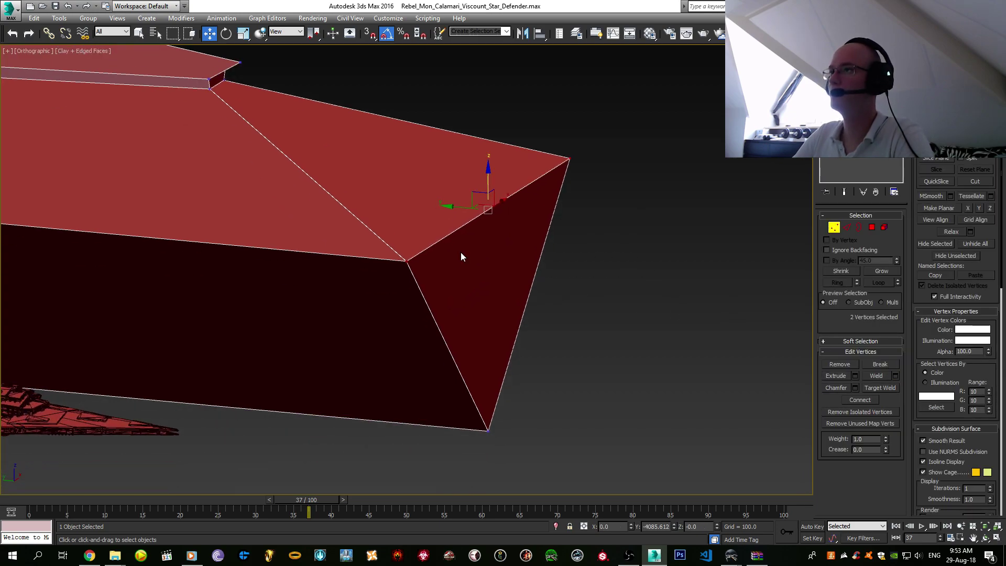
{"action": "scroll", "coordinate": [460, 254], "scroll_direction": "down", "scroll_amount": 1}
{"action": "middle_click_drag", "start_coordinate": [392, 258], "coordinate": [595, 337]}
{"action": "scroll", "coordinate": [507, 326], "scroll_direction": "down", "scroll_amount": 2}
{"action": "scroll", "coordinate": [507, 329], "scroll_direction": "up", "scroll_amount": 2}
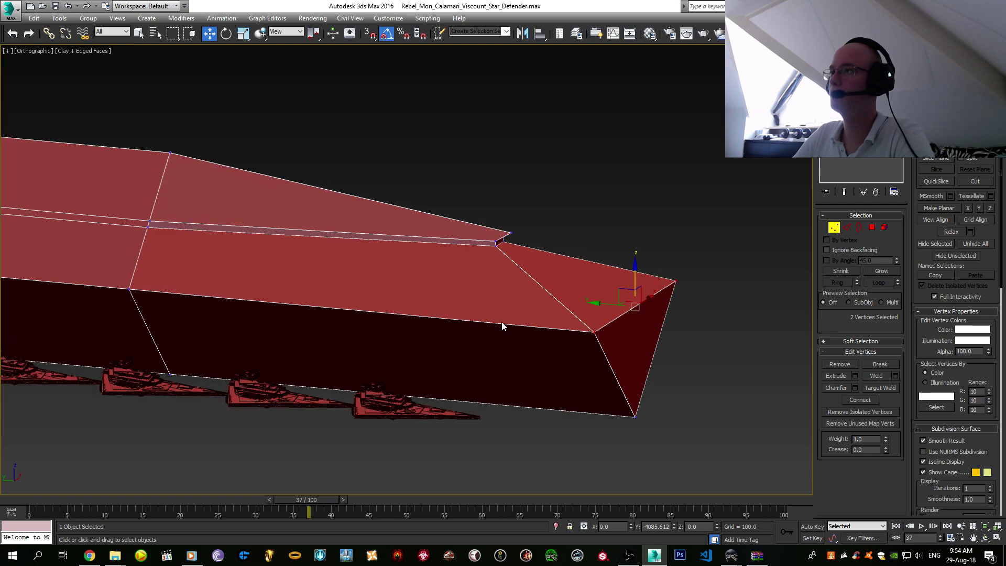
- Insert two vertices along each of the hull's outer side edges between the bow end and the first cross-section
{"action": "key", "text": "2"}
{"action": "middle_click_drag", "start_coordinate": [501, 322], "coordinate": [539, 283], "text": "alt"}
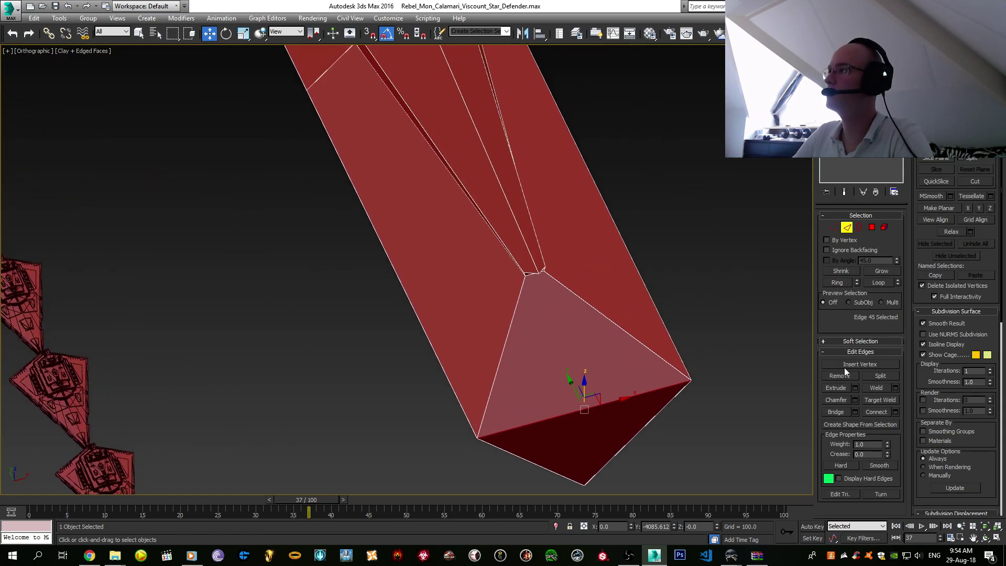
{"action": "left_click", "coordinate": [844, 366]}
{"action": "key", "text": "t"}
{"action": "scroll", "coordinate": [591, 272], "scroll_direction": "down", "scroll_amount": 5}
{"action": "middle_click_drag", "start_coordinate": [548, 338], "coordinate": [419, 229]}
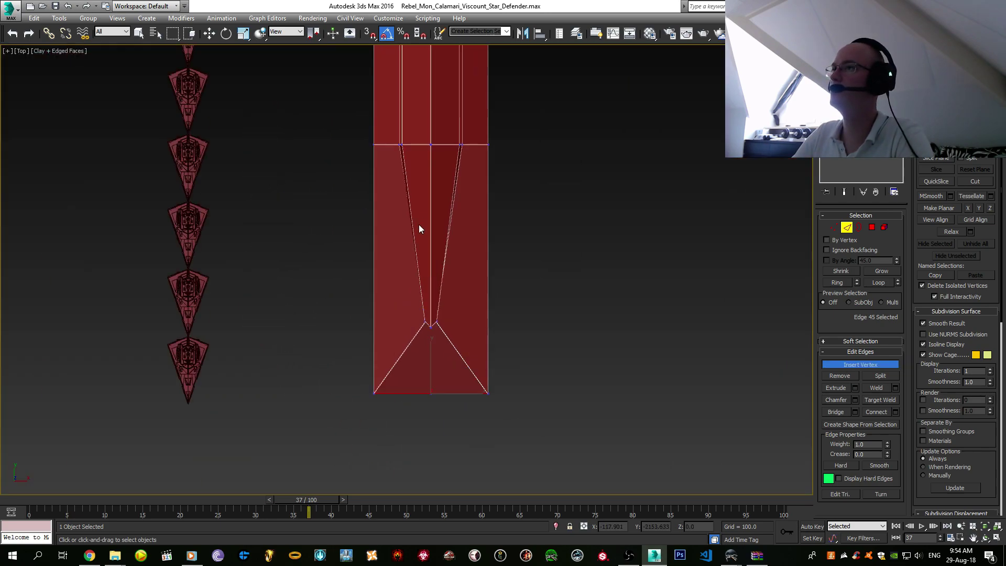
{"action": "scroll", "coordinate": [419, 228], "scroll_direction": "up", "scroll_amount": 2}
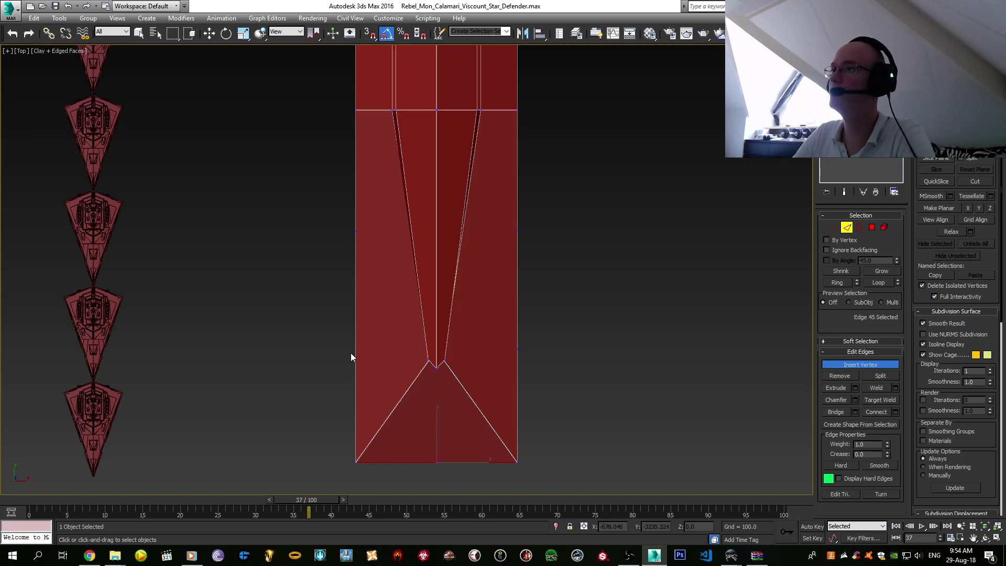
- Align each opposite pair of inserted side vertices lengthwise using Make Planar in Y
{"action": "key", "text": "1"}
{"action": "key", "text": "w"}
{"action": "left_click_drag", "start_coordinate": [330, 339], "coordinate": [382, 366], "text": "alt"}
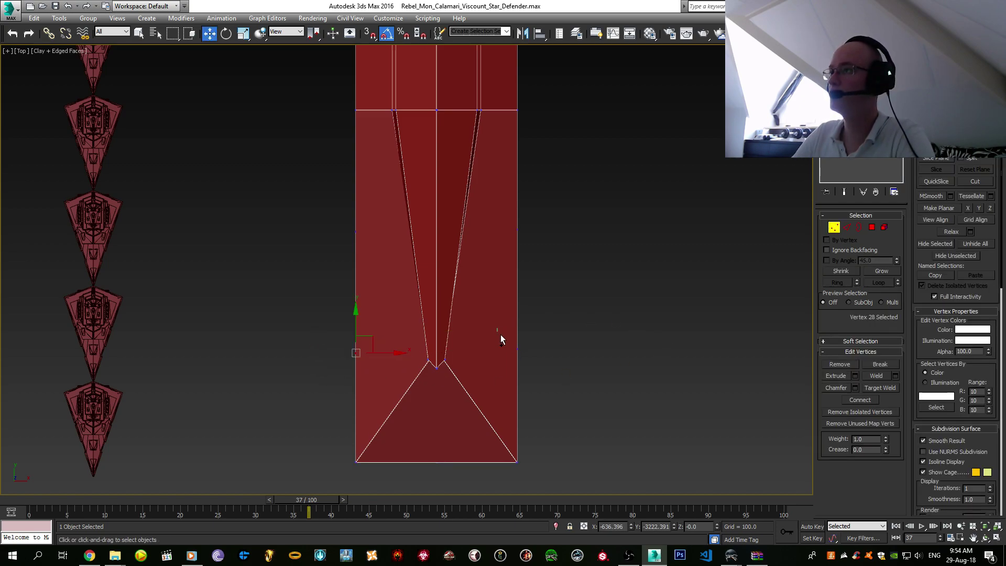
{"action": "left_click", "coordinate": [980, 208]}
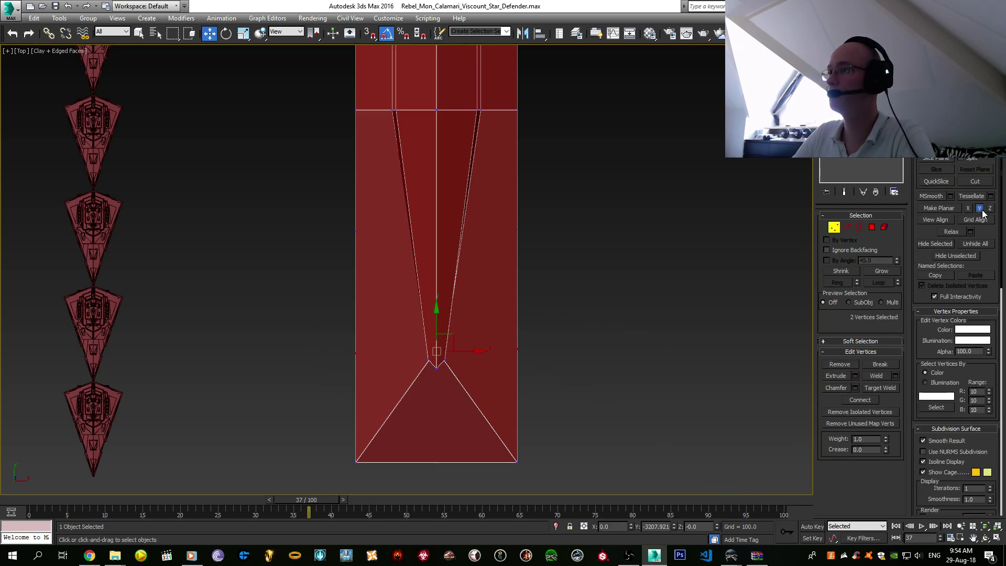
{"action": "left_click_drag", "start_coordinate": [561, 189], "coordinate": [486, 252]}
{"action": "left_click_drag", "start_coordinate": [259, 184], "coordinate": [416, 254], "text": "ctrl"}
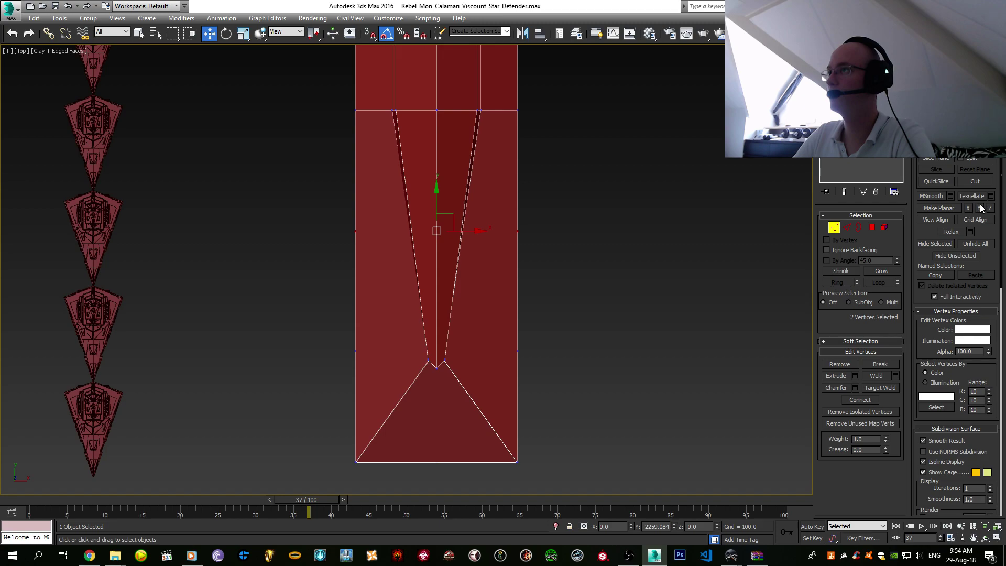
- Scale the three bow-end vertices along X until the bow tip is about as narrow as the upper step's tip
{"action": "left_click", "coordinate": [591, 360]}
{"action": "left_click_drag", "start_coordinate": [332, 409], "coordinate": [550, 484]}
{"action": "key", "text": "r"}
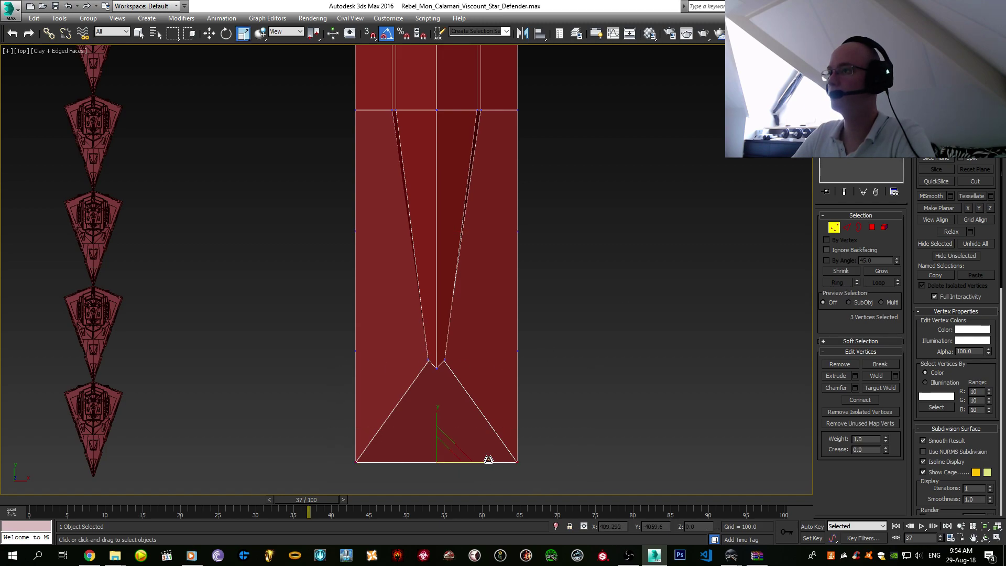
{"action": "left_click_drag", "start_coordinate": [487, 461], "coordinate": [204, 429]}
- Scale the forward pair of inserted side vertices closer together across the hull's width to taper the bow
{"action": "left_click_drag", "start_coordinate": [298, 370], "coordinate": [392, 335]}
{"action": "left_click_drag", "start_coordinate": [476, 324], "coordinate": [567, 397], "text": "ctrl"}
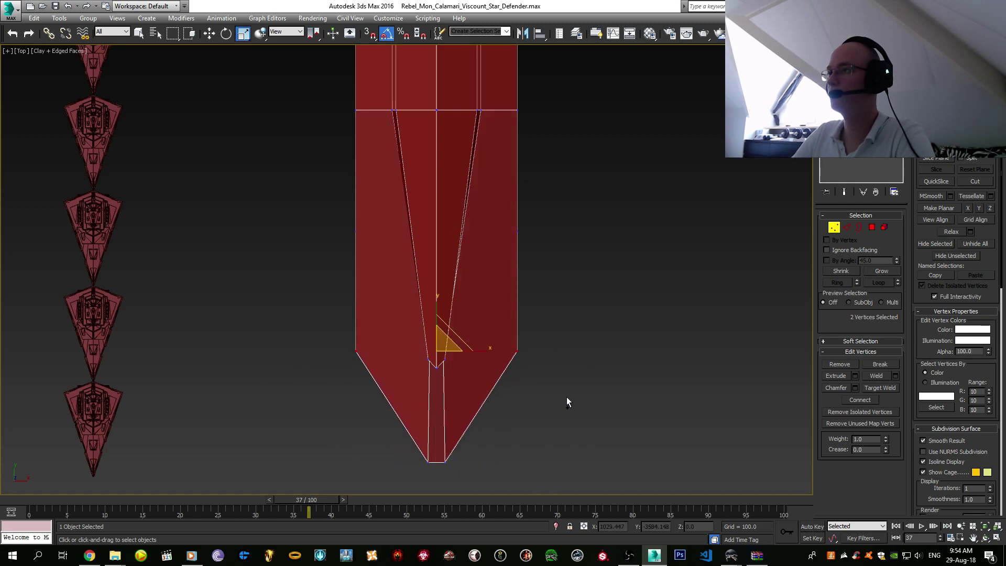
{"action": "mouse_move", "coordinate": [480, 351]}
{"action": "left_mouse_down"}
{"action": "mouse_move", "coordinate": [452, 350]}
{"action": "mouse_move", "coordinate": [471, 343]}
{"action": "left_mouse_up"}
{"action": "scroll", "coordinate": [507, 315], "scroll_direction": "down", "scroll_amount": 4}
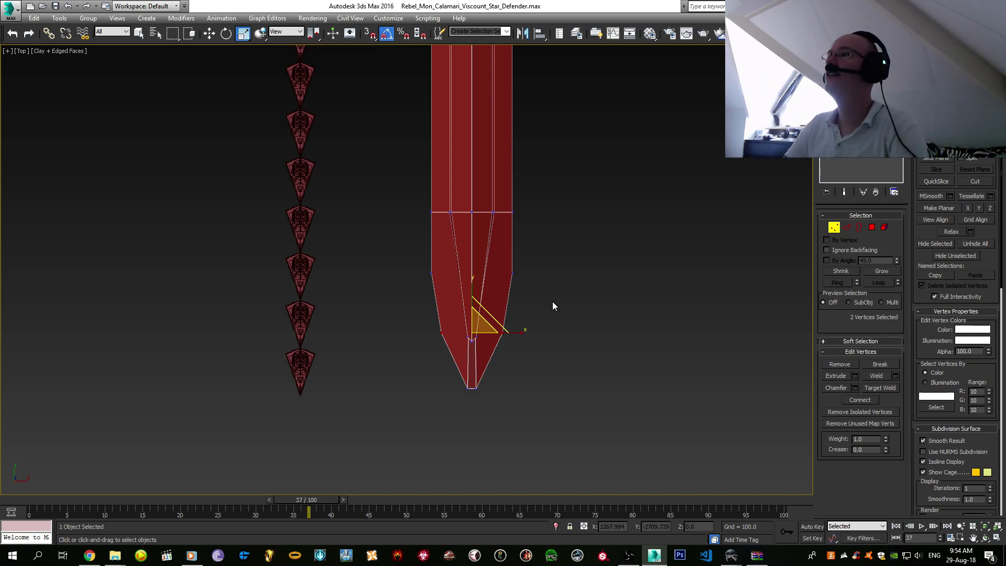
{"action": "scroll", "coordinate": [552, 305], "scroll_direction": "up", "scroll_amount": 2}
{"action": "scroll", "coordinate": [481, 321], "scroll_direction": "up", "scroll_amount": 1}
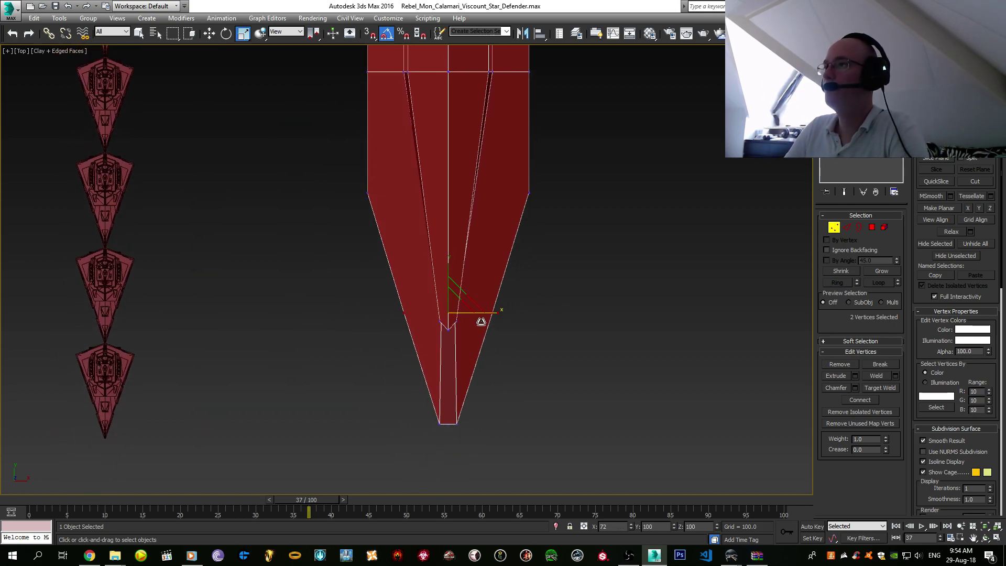
{"action": "left_click_drag", "start_coordinate": [481, 320], "coordinate": [486, 320]}
- Scale the rear pair of inserted side vertices slightly narrower to round the bow outline
{"action": "left_click", "coordinate": [368, 193]}
{"action": "left_click", "coordinate": [529, 193], "text": "ctrl"}
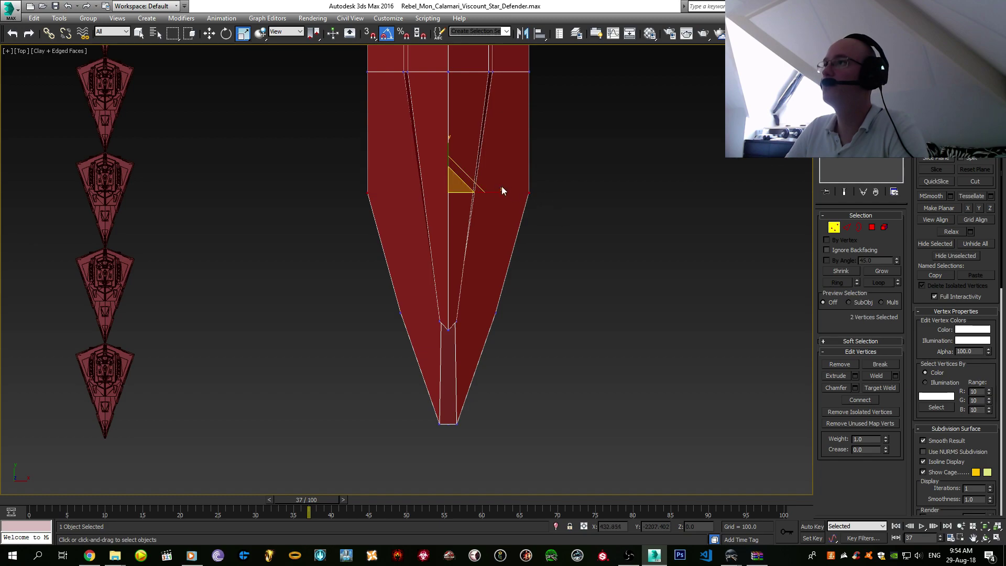
{"action": "left_click_drag", "start_coordinate": [501, 191], "coordinate": [486, 192]}
{"action": "key", "text": "w"}
{"action": "middle_click_drag", "start_coordinate": [478, 163], "coordinate": [478, 227]}
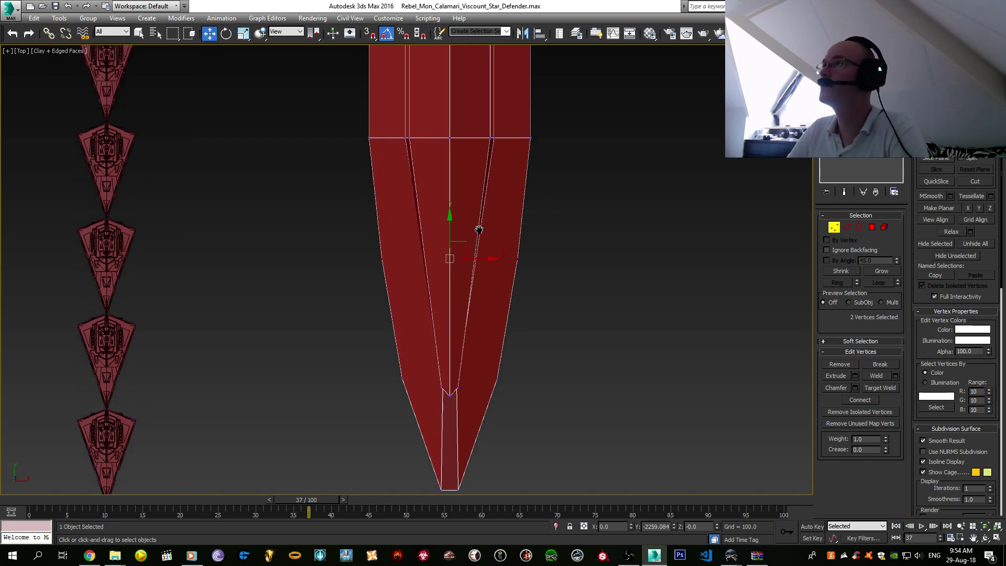
{"action": "scroll", "coordinate": [499, 238], "scroll_direction": "down", "scroll_amount": 3}
- Apply an OpenSubdiv modifier to the hull and show its end result while at the Editable Poly level
{"action": "left_click", "coordinate": [858, 87]}
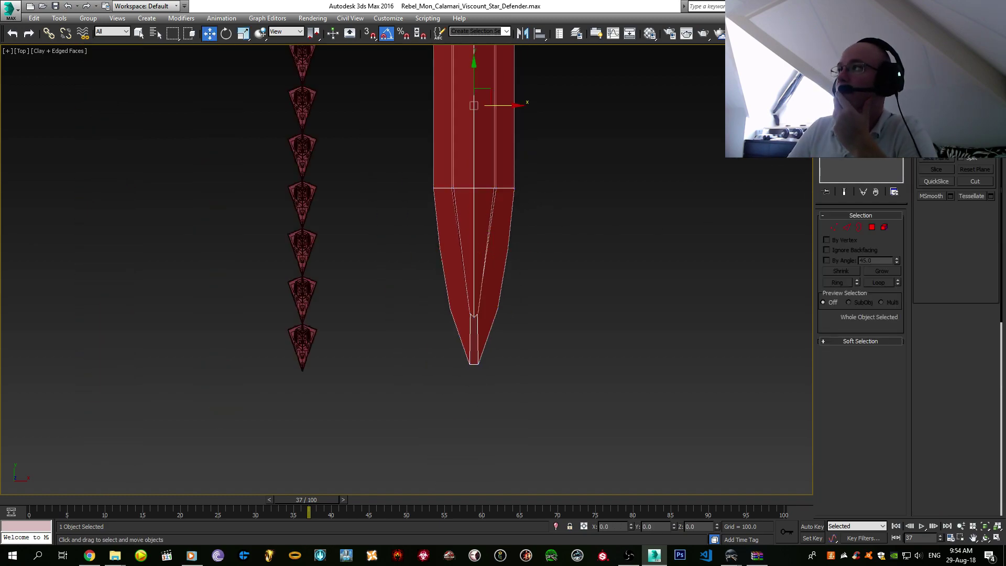
{"action": "left_click", "coordinate": [860, 74]}
{"action": "scroll", "coordinate": [858, 340], "scroll_direction": "down", "scroll_amount": 15}
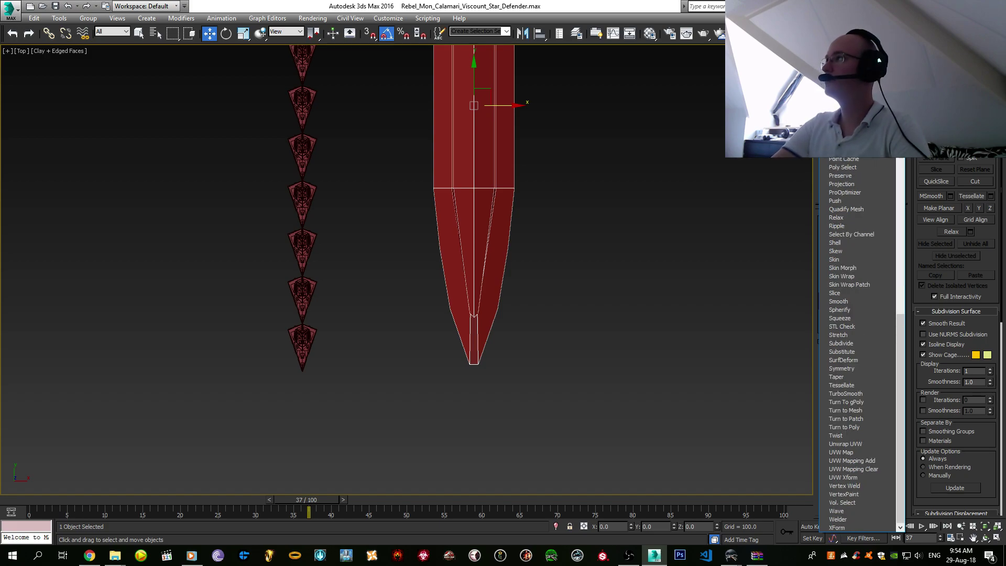
{"action": "left_click", "coordinate": [851, 94]}
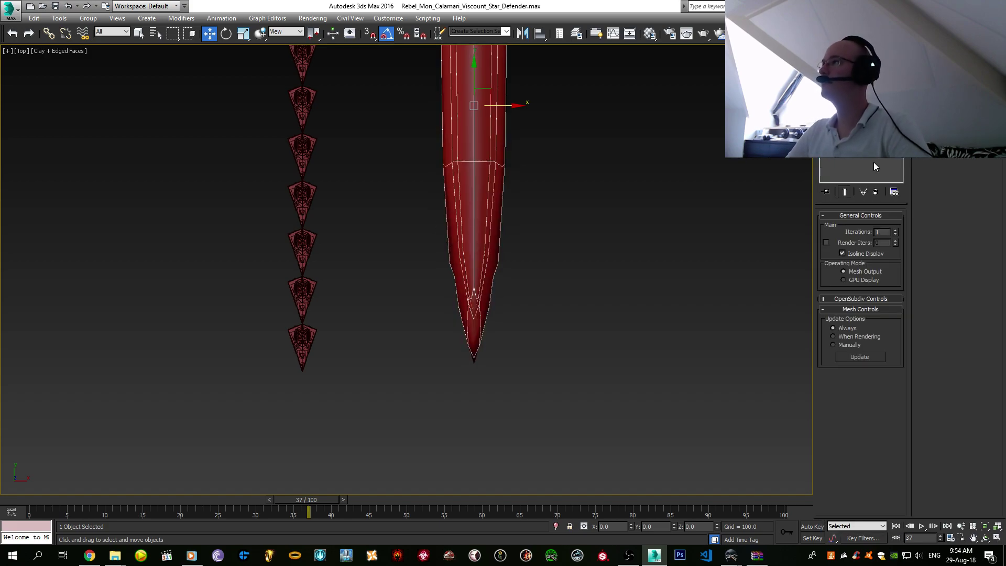
{"action": "key", "text": "ctrl+z"}
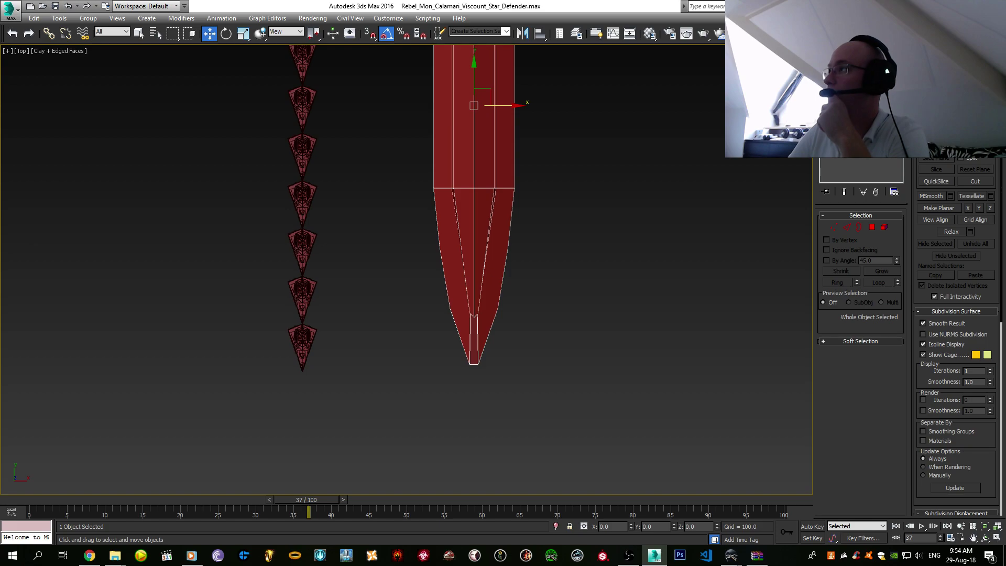
{"action": "left_click", "coordinate": [844, 192]}
{"action": "scroll", "coordinate": [611, 267], "scroll_direction": "up", "scroll_amount": 3}
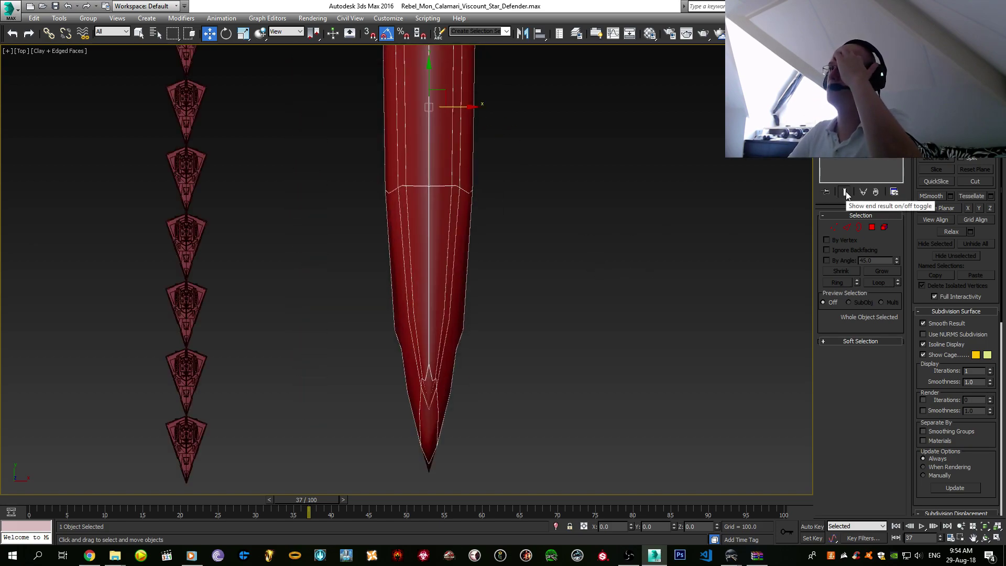
- Set the OpenSubdiv modifier's iterations to 2
{"action": "left_click", "coordinate": [862, 213]}
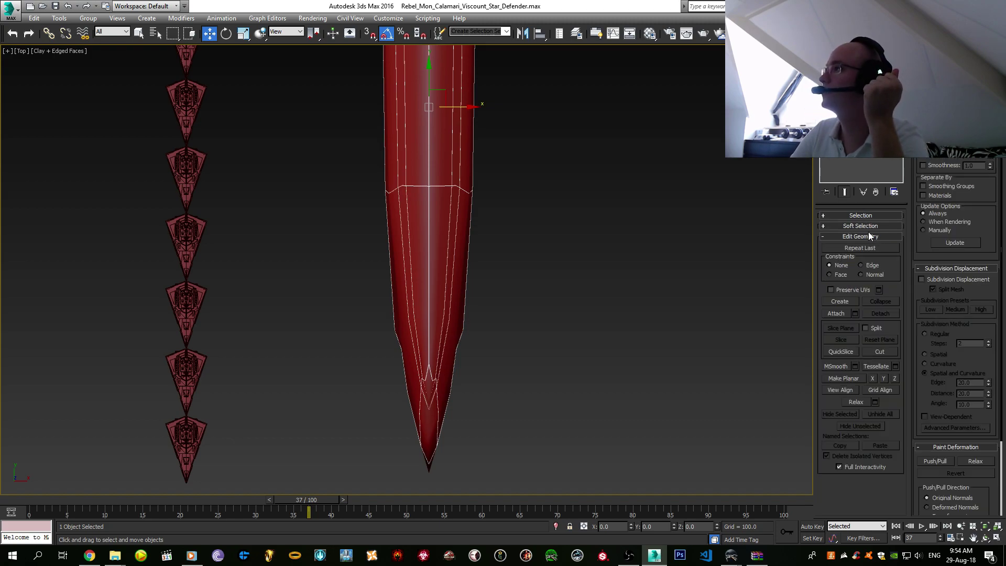
{"action": "left_click", "coordinate": [860, 215]}
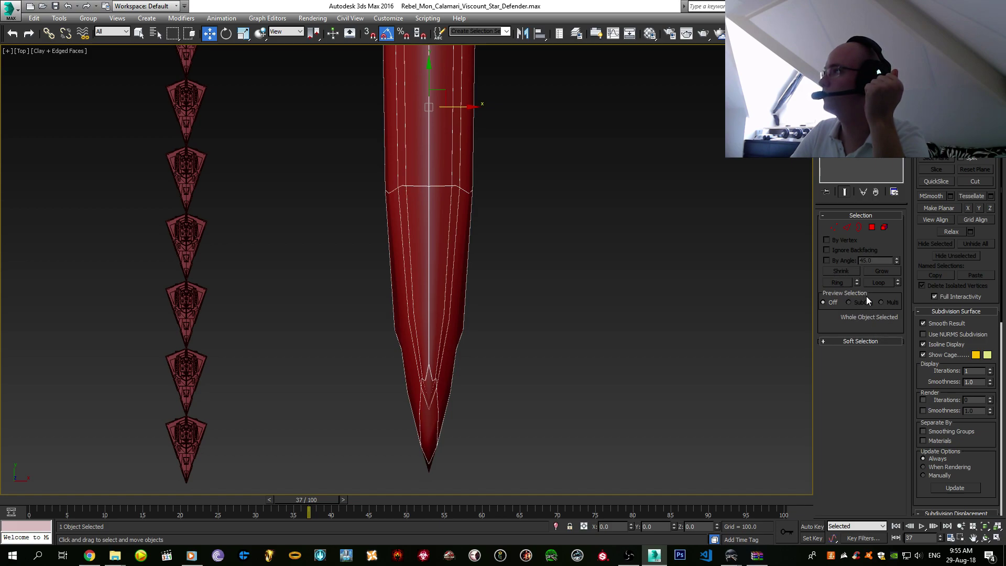
{"action": "middle_click_drag", "start_coordinate": [494, 309], "coordinate": [588, 255], "text": "alt"}
{"action": "left_click", "coordinate": [852, 88]}
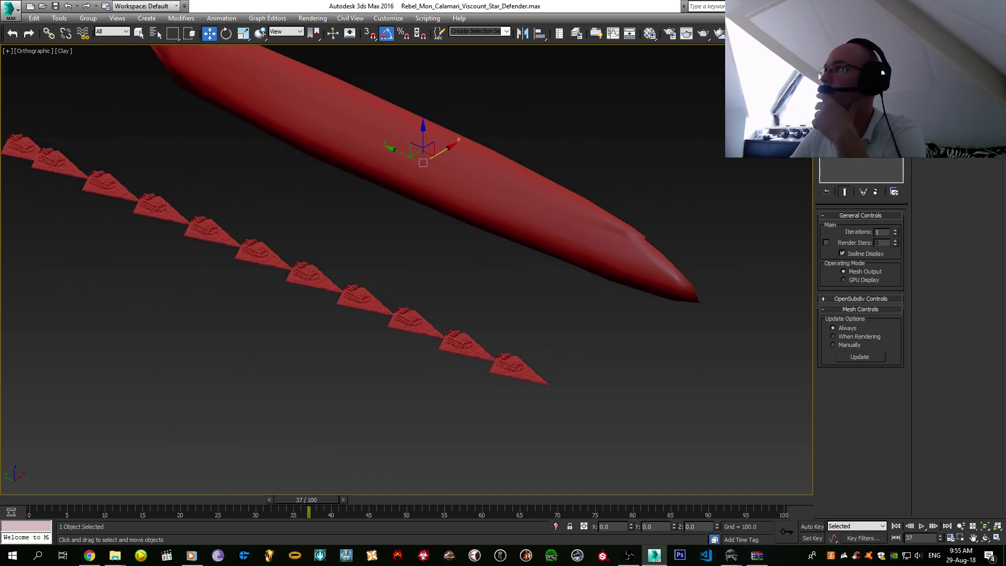
{"action": "left_click", "coordinate": [895, 230]}
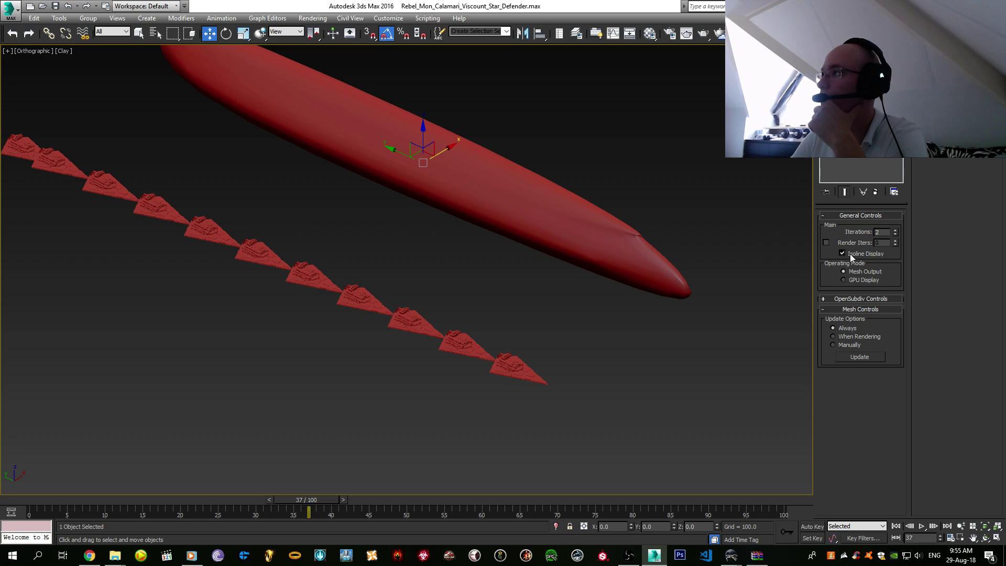
{"action": "scroll", "coordinate": [587, 267], "scroll_direction": "up", "scroll_amount": 3}
- Return to the hull's vertex level and examine the smoothed bow against its control cage, with and without edged faces, at an angle and from the top
{"action": "left_click", "coordinate": [852, 96]}
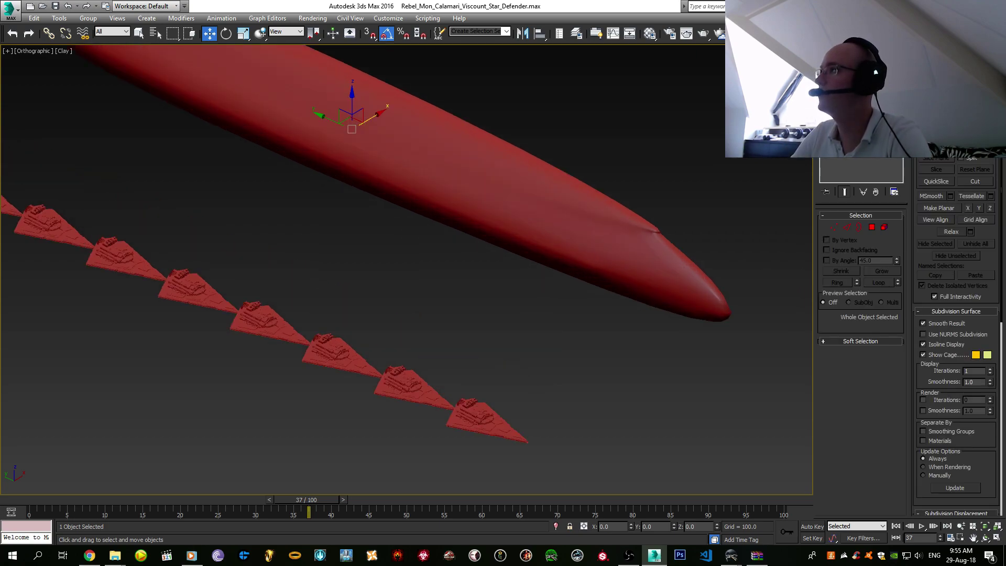
{"action": "mouse_move", "coordinate": [563, 276]}
{"action": "middle_mouse_down", "text": "alt"}
{"action": "mouse_move", "coordinate": [463, 285]}
{"action": "mouse_move", "coordinate": [464, 301]}
{"action": "mouse_move", "coordinate": [404, 262]}
{"action": "mouse_move", "coordinate": [548, 273]}
{"action": "middle_mouse_up", "text": "alt"}
{"action": "key", "text": "F4"}
{"action": "key", "text": "1"}
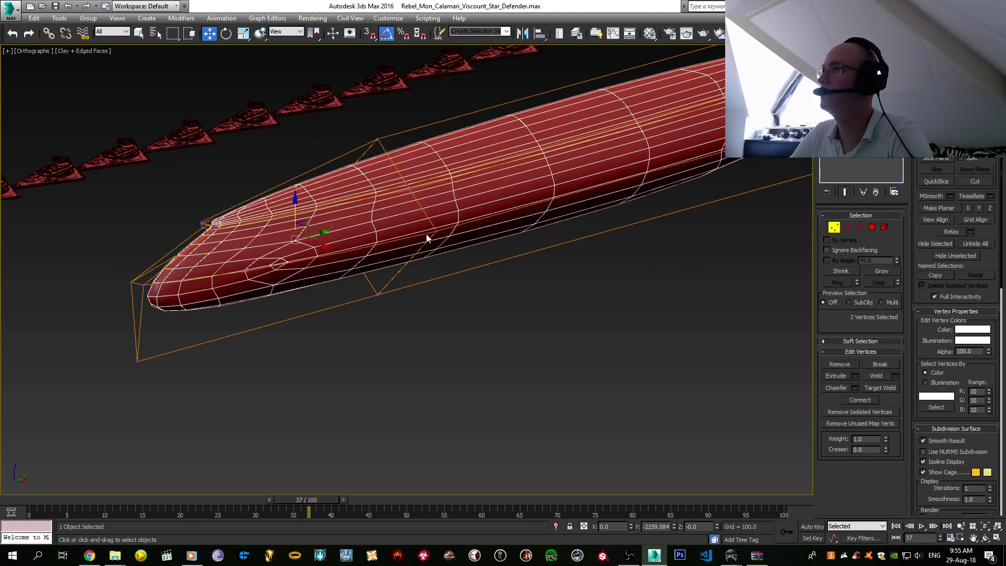
{"action": "middle_click_drag", "start_coordinate": [425, 233], "coordinate": [516, 301], "text": "alt"}
{"action": "key", "text": "F4"}
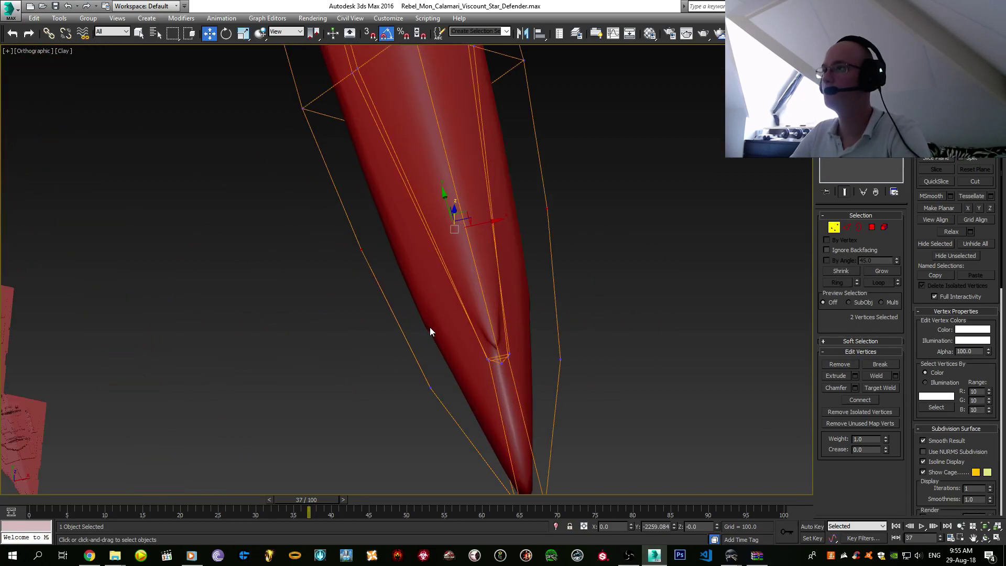
{"action": "middle_click_drag", "start_coordinate": [430, 326], "coordinate": [469, 320], "text": "alt"}
{"action": "key", "text": "t"}
{"action": "scroll", "coordinate": [467, 319], "scroll_direction": "down", "scroll_amount": 10}
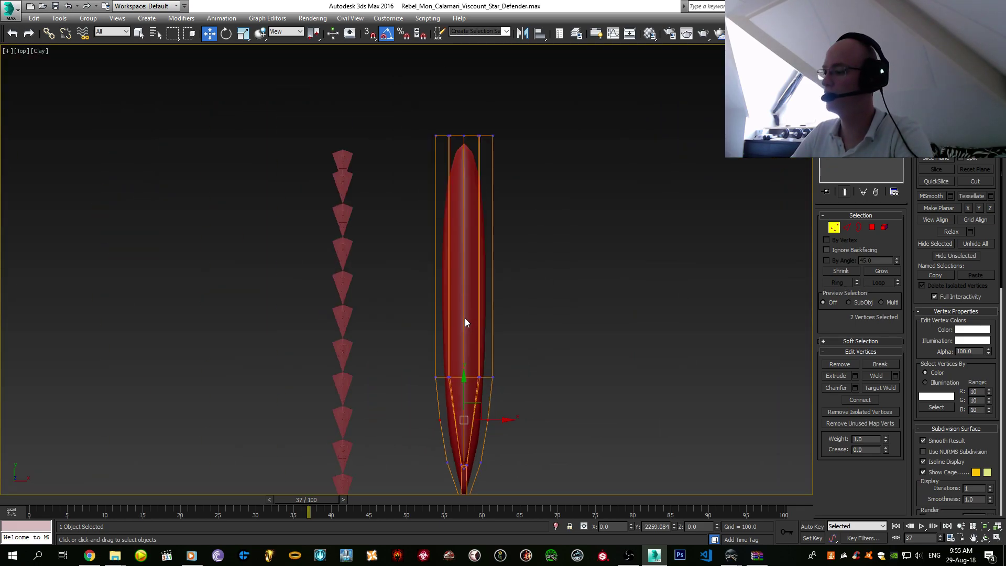
{"action": "scroll", "coordinate": [464, 320], "scroll_direction": "down", "scroll_amount": 5}
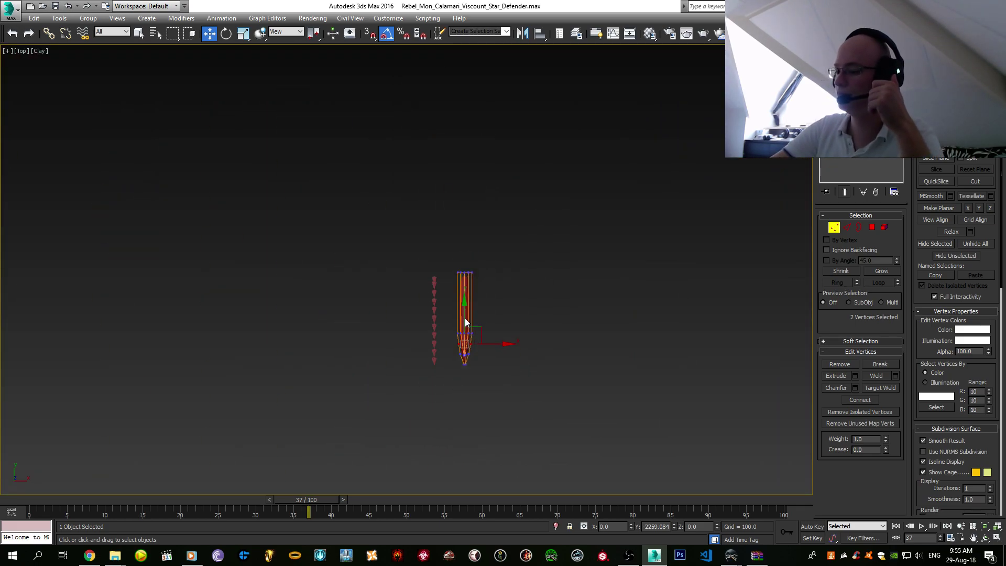